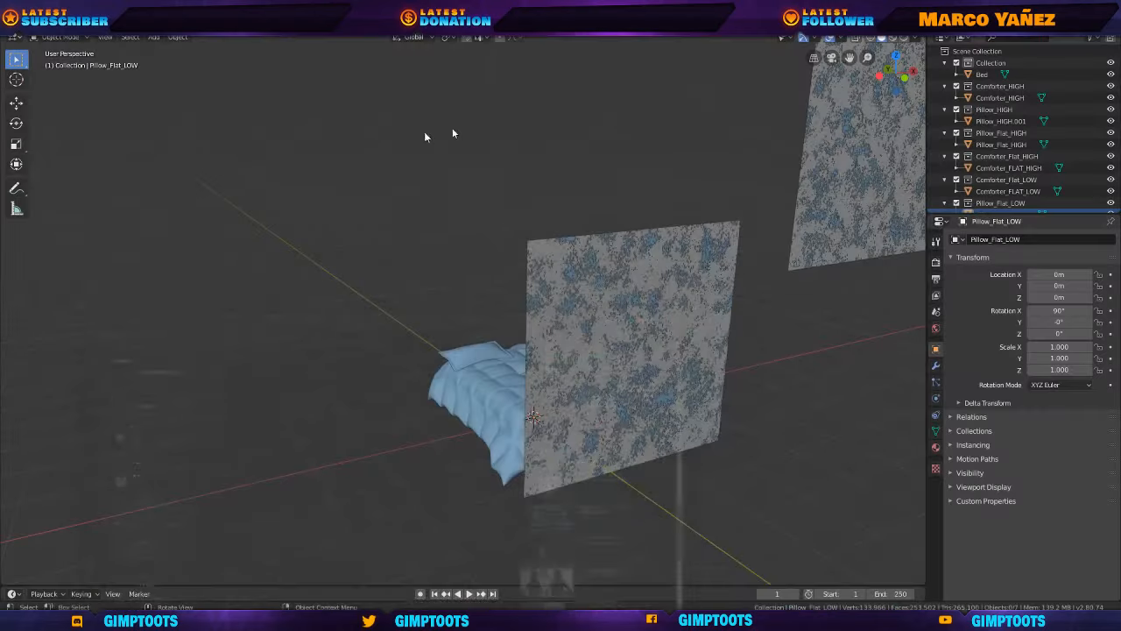
Exclude the Pillow_Flat_HIGH and Comforter_Flat_HIGH collections from the view layer.
{"action": "mouse_move", "coordinate": [656, 280]}
{"action": "middle_mouse_down"}
{"action": "mouse_move", "coordinate": [629, 317]}
{"action": "mouse_move", "coordinate": [671, 292]}
{"action": "mouse_move", "coordinate": [628, 318]}
{"action": "mouse_move", "coordinate": [570, 277]}
{"action": "mouse_move", "coordinate": [601, 297]}
{"action": "mouse_move", "coordinate": [551, 290]}
{"action": "mouse_move", "coordinate": [570, 282]}
{"action": "mouse_move", "coordinate": [564, 327]}
{"action": "mouse_move", "coordinate": [530, 320]}
{"action": "mouse_move", "coordinate": [583, 321]}
{"action": "mouse_move", "coordinate": [518, 325]}
{"action": "mouse_move", "coordinate": [498, 308]}
{"action": "mouse_move", "coordinate": [553, 342]}
{"action": "mouse_move", "coordinate": [648, 298]}
{"action": "middle_mouse_up"}
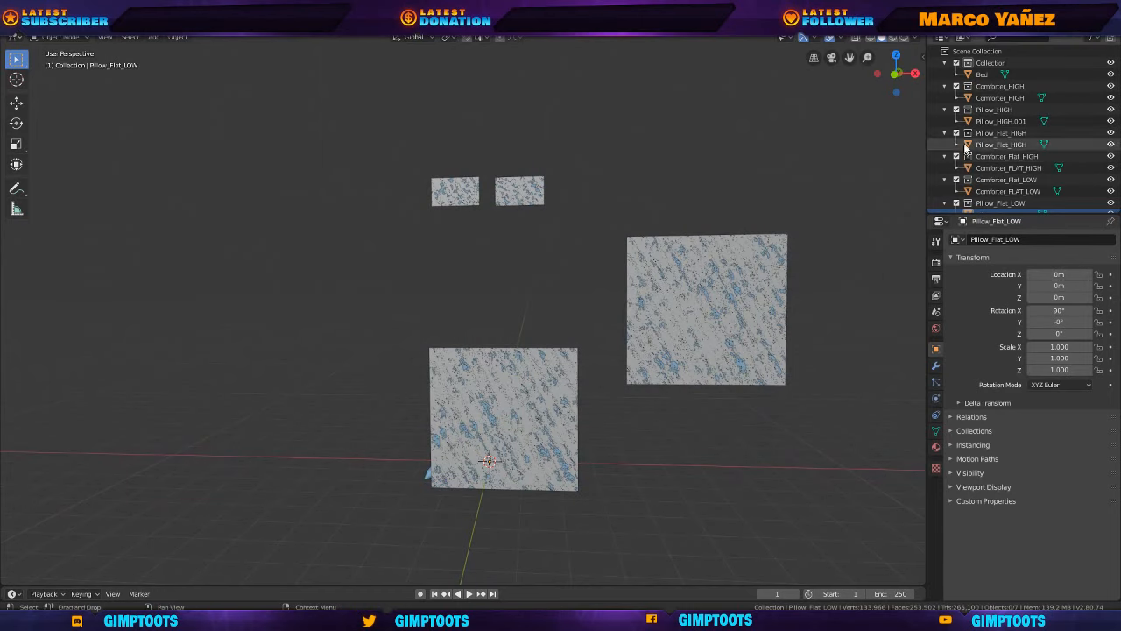
{"action": "scroll", "coordinate": [966, 141], "scroll_direction": "down", "scroll_amount": 1}
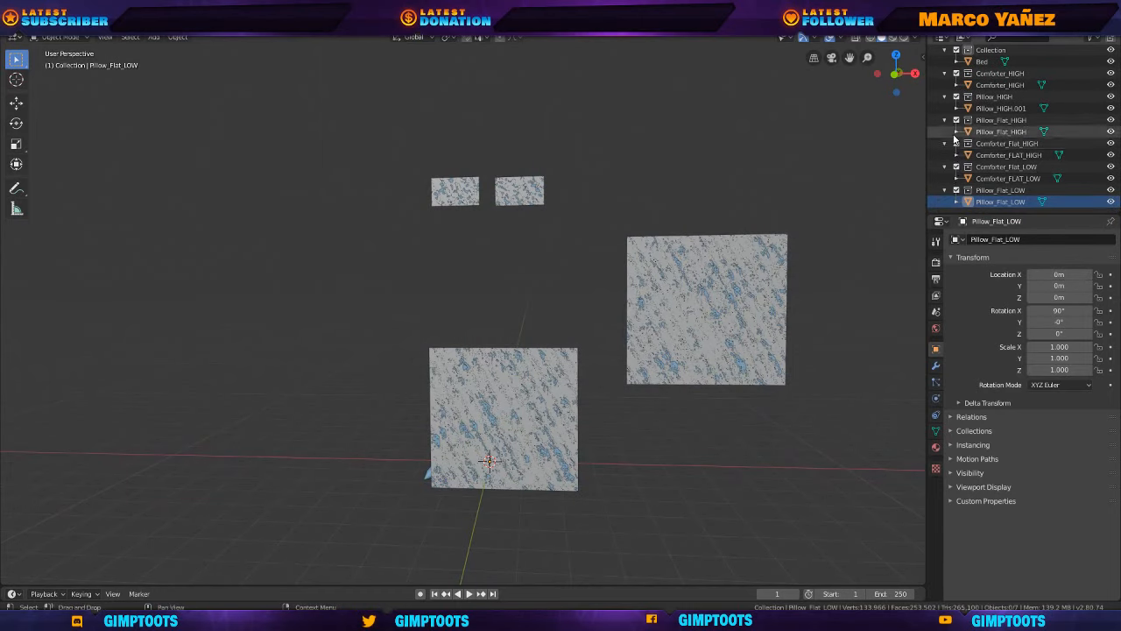
{"action": "scroll", "coordinate": [964, 78], "scroll_direction": "up", "scroll_amount": 1}
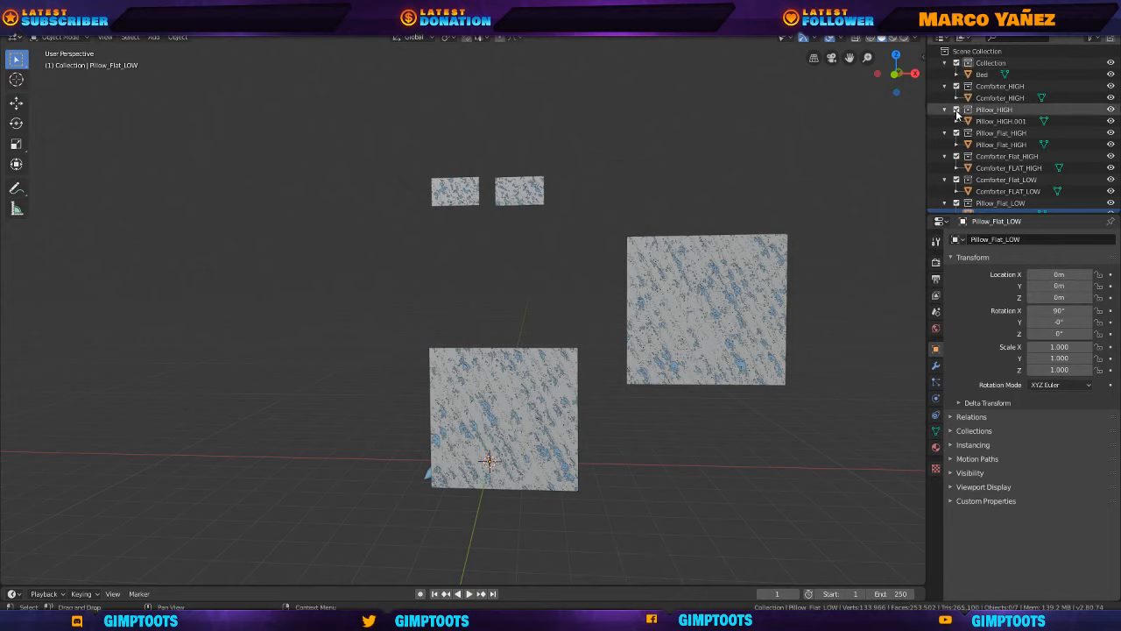
{"action": "scroll", "coordinate": [959, 123], "scroll_direction": "down", "scroll_amount": 1}
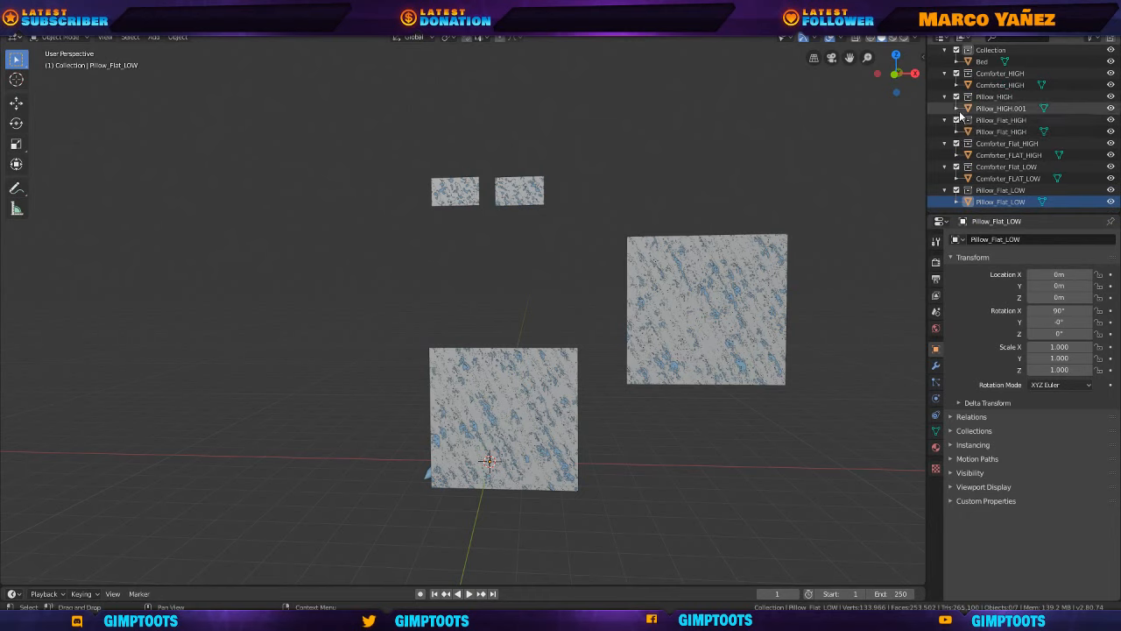
{"action": "left_click", "coordinate": [958, 119]}
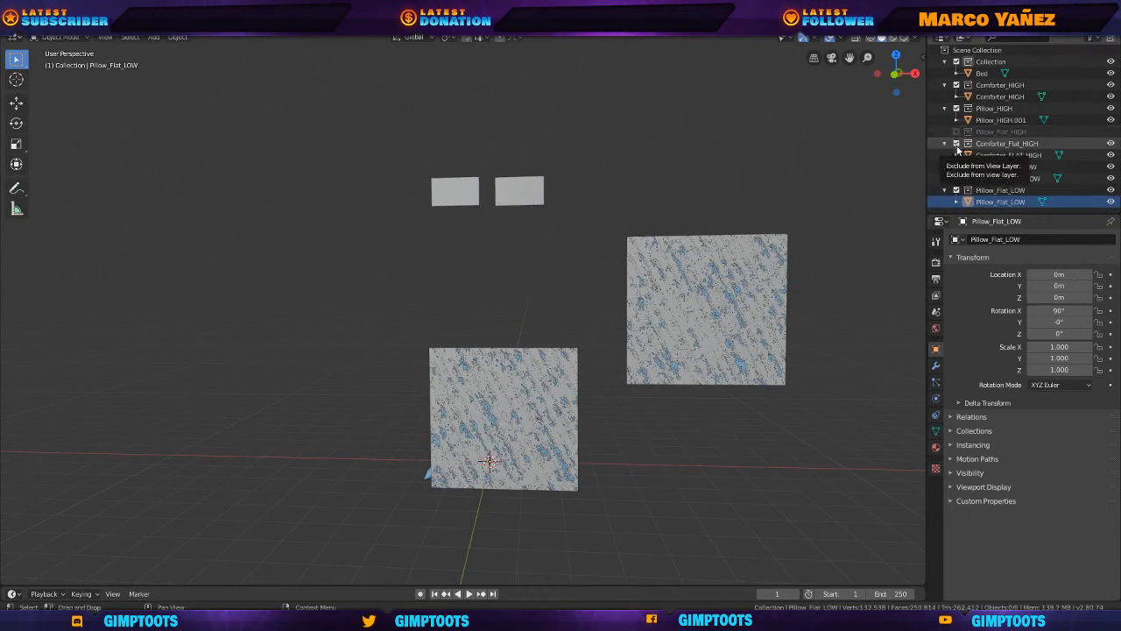
{"action": "left_click", "coordinate": [958, 144]}
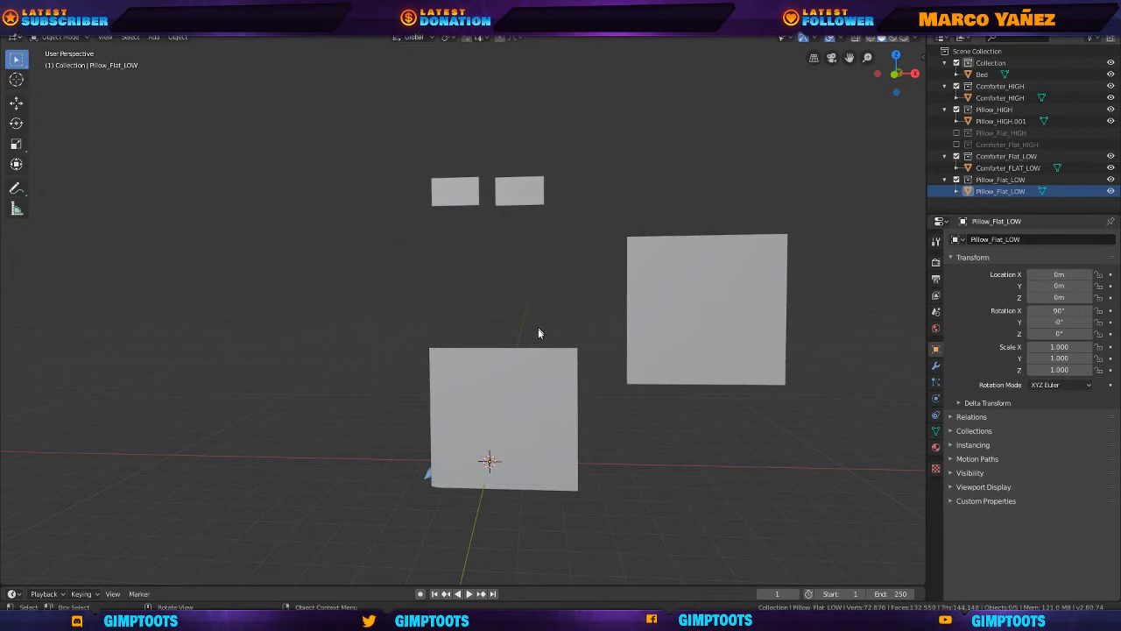
Select the flat low-poly comforter and turn on the wireframe overlay.
{"action": "middle_click_drag", "start_coordinate": [542, 261], "coordinate": [481, 235], "text": "shift"}
{"action": "left_click", "coordinate": [630, 310]}
{"action": "middle_click_drag", "start_coordinate": [648, 309], "coordinate": [682, 304], "text": "shift"}
{"action": "left_click", "coordinate": [841, 37]}
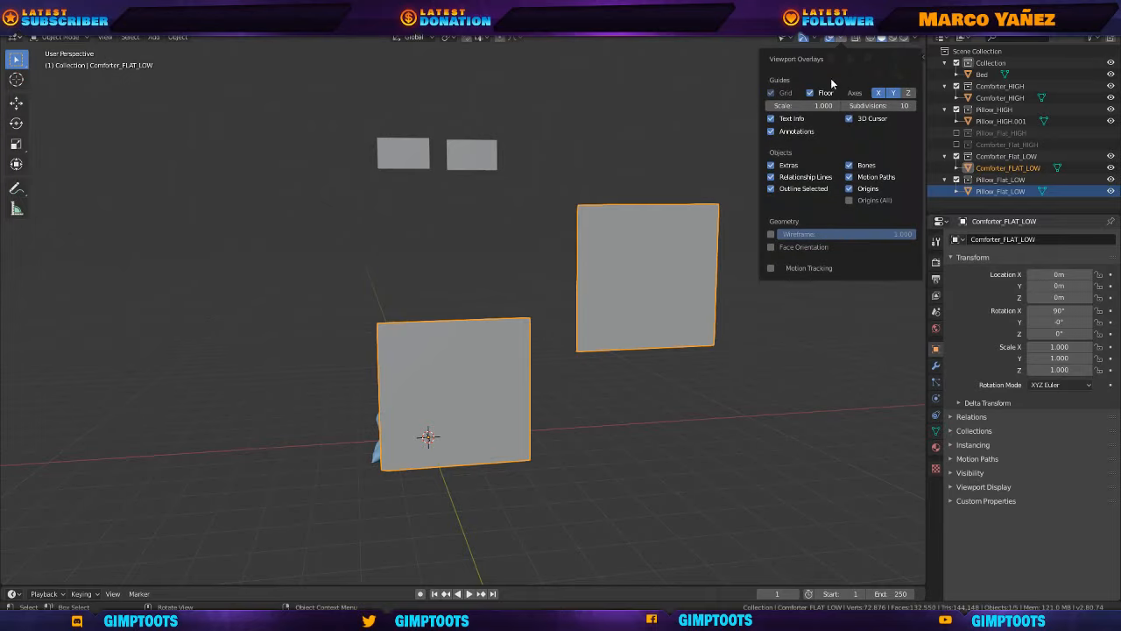
{"action": "left_click", "coordinate": [770, 235]}
Examine the mesh grid on the flat low-poly pillow and comforter panels up close.
{"action": "middle_click_drag", "start_coordinate": [639, 333], "coordinate": [594, 334]}
{"action": "scroll", "coordinate": [593, 337], "scroll_direction": "up", "scroll_amount": 5}
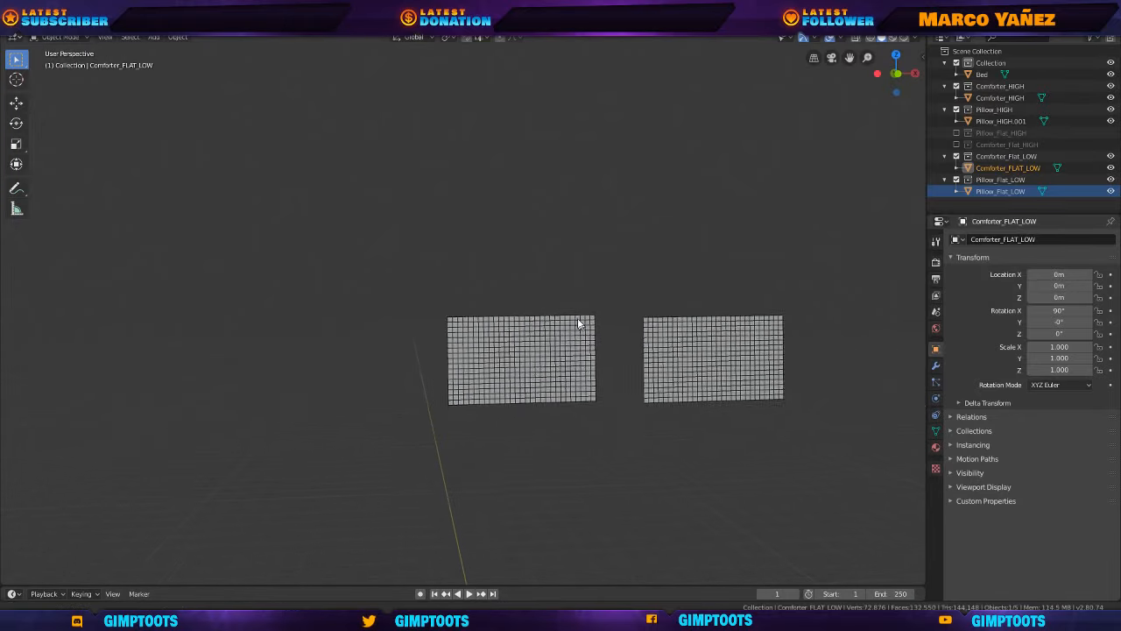
{"action": "middle_click_drag", "start_coordinate": [637, 395], "coordinate": [613, 327], "text": "shift"}
{"action": "scroll", "coordinate": [602, 328], "scroll_direction": "up", "scroll_amount": 1}
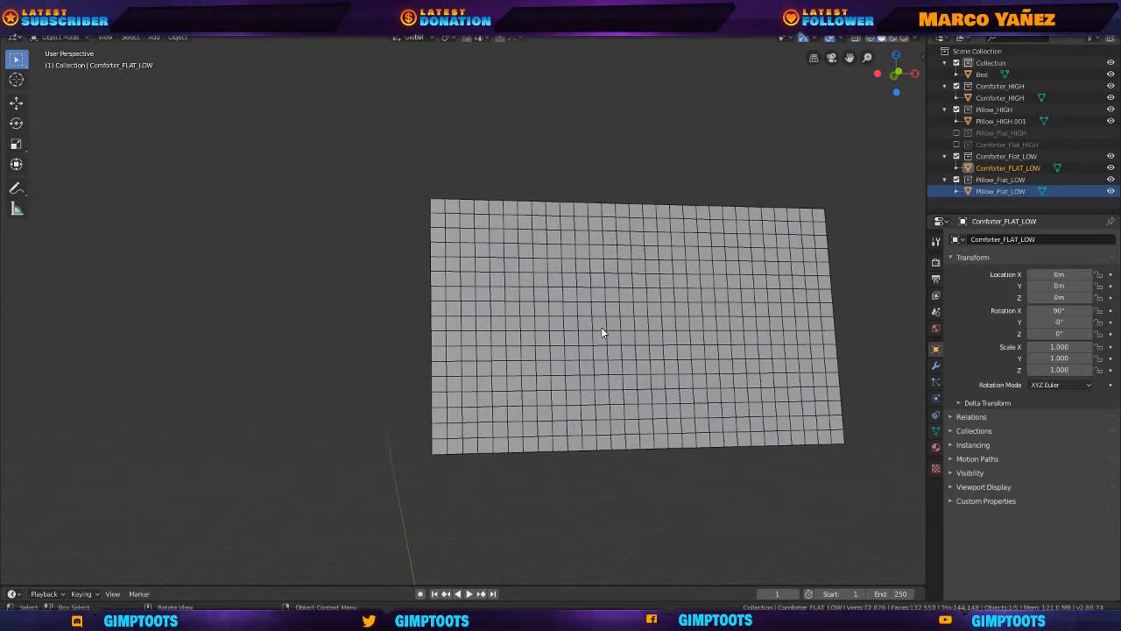
{"action": "scroll", "coordinate": [681, 285], "scroll_direction": "down", "scroll_amount": 3}
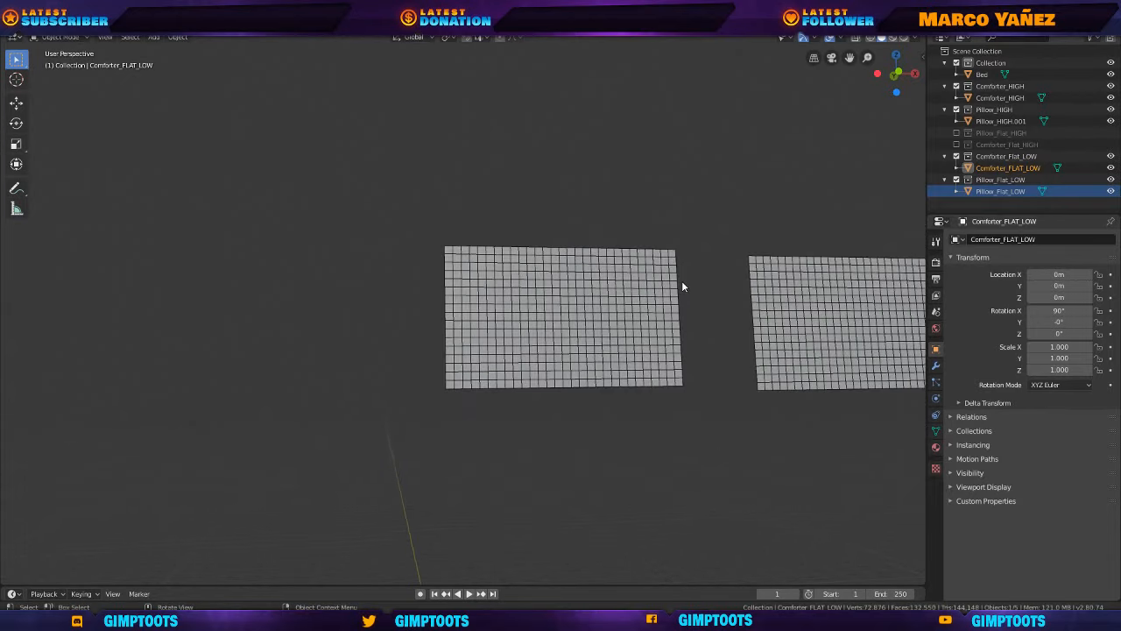
{"action": "middle_click_drag", "start_coordinate": [851, 321], "coordinate": [540, 250], "text": "shift"}
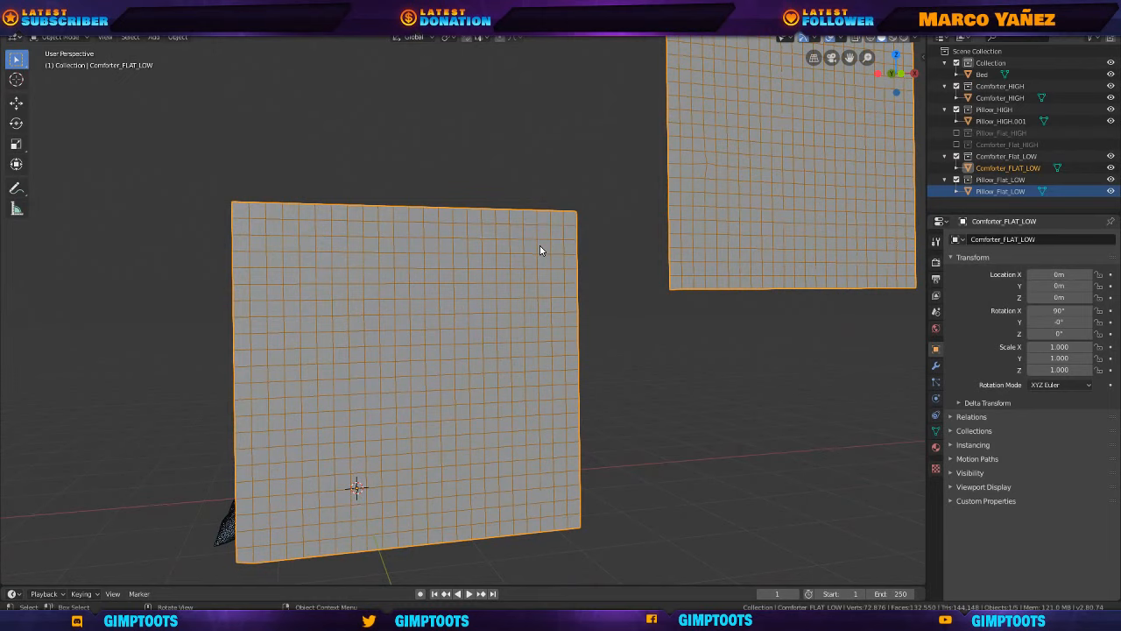
{"action": "scroll", "coordinate": [531, 339], "scroll_direction": "down", "scroll_amount": 2}
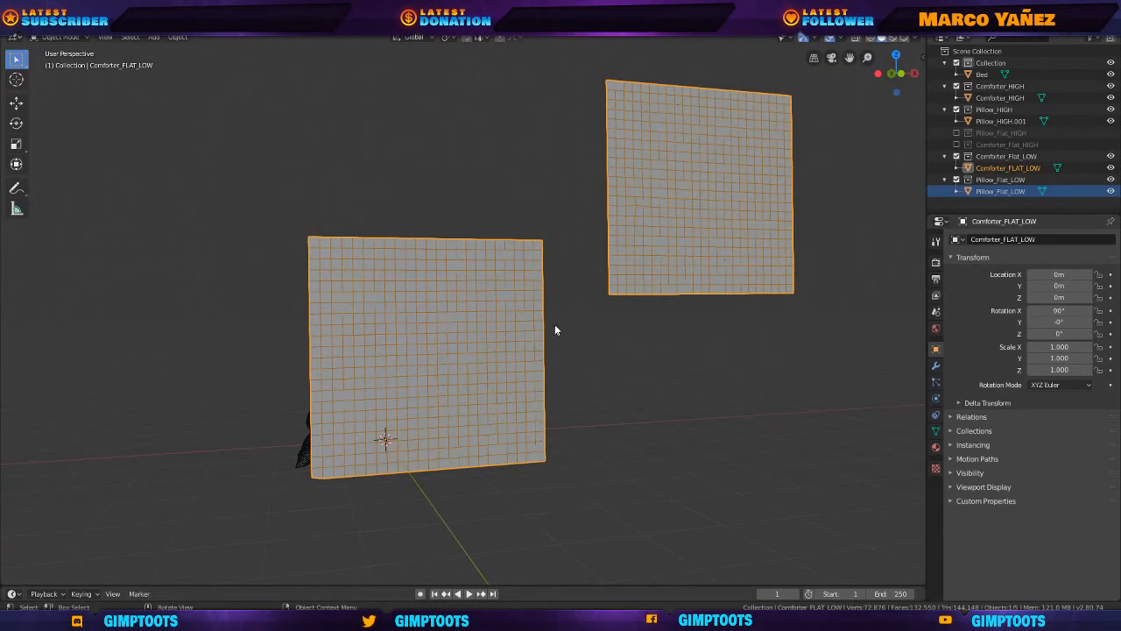
Compare the flat comforter panels' wireframe with the dense mesh of the draped comforter and pillow on the bed.
{"action": "middle_click_drag", "start_coordinate": [559, 321], "coordinate": [500, 322]}
{"action": "middle_click_drag", "start_coordinate": [501, 322], "coordinate": [507, 379], "text": "shift"}
{"action": "middle_click_drag", "start_coordinate": [463, 255], "coordinate": [343, 237], "text": "shift"}
{"action": "middle_click_drag", "start_coordinate": [309, 270], "coordinate": [283, 255]}
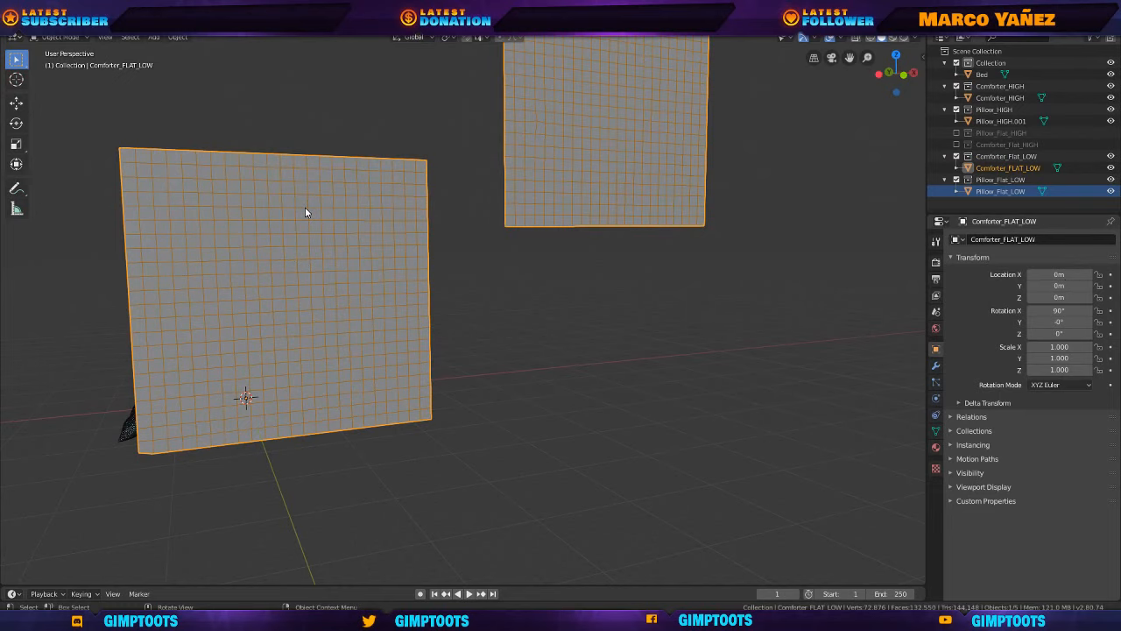
{"action": "middle_click_drag", "start_coordinate": [288, 321], "coordinate": [464, 127]}
{"action": "middle_click_drag", "start_coordinate": [505, 95], "coordinate": [430, 302]}
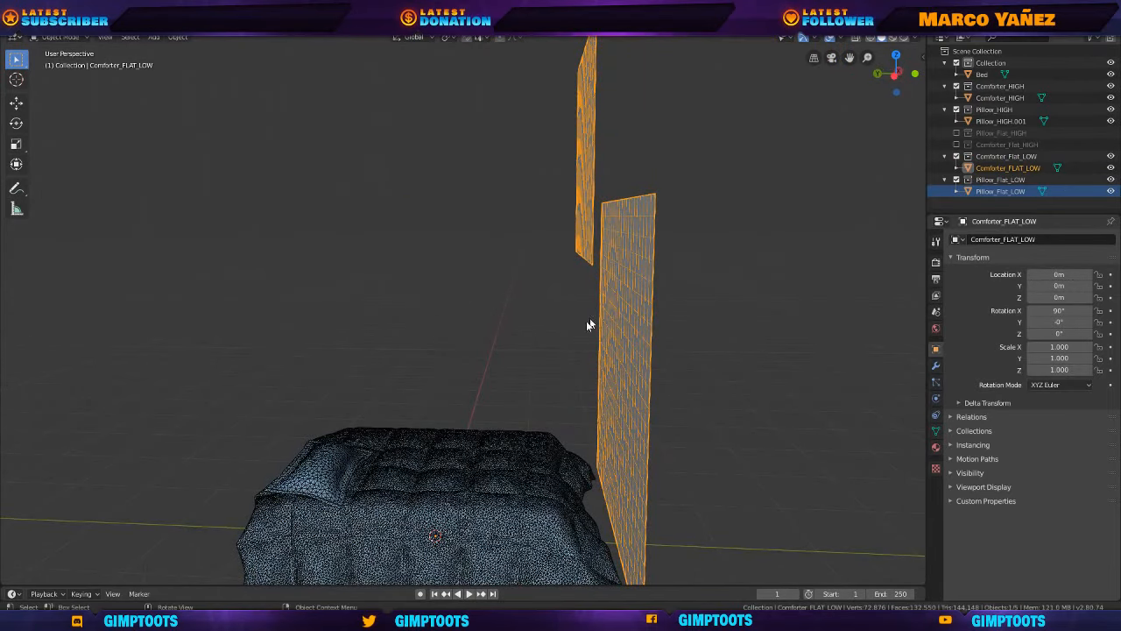
{"action": "middle_click_drag", "start_coordinate": [587, 324], "coordinate": [567, 372]}
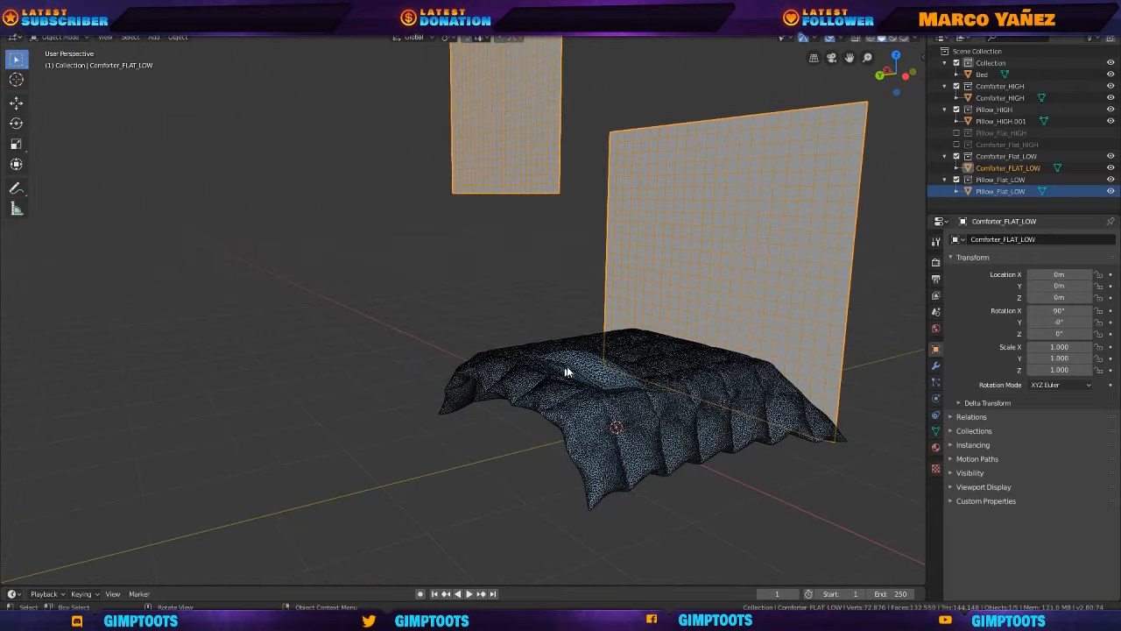
{"action": "scroll", "coordinate": [566, 372], "scroll_direction": "up", "scroll_amount": 4}
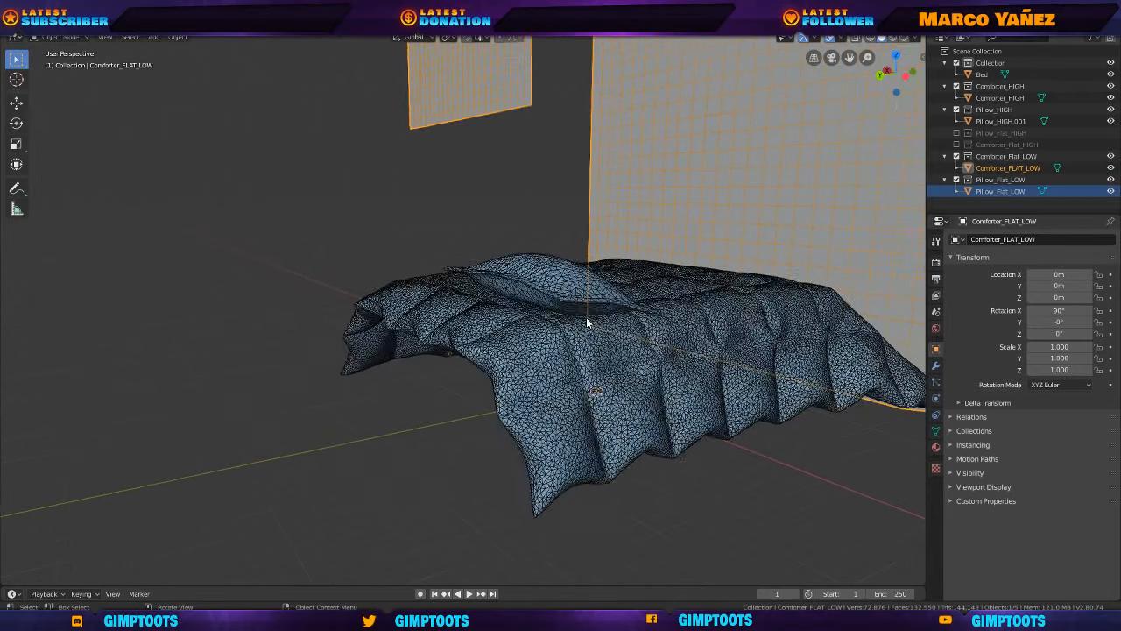
{"action": "middle_click_drag", "start_coordinate": [586, 322], "coordinate": [542, 312]}
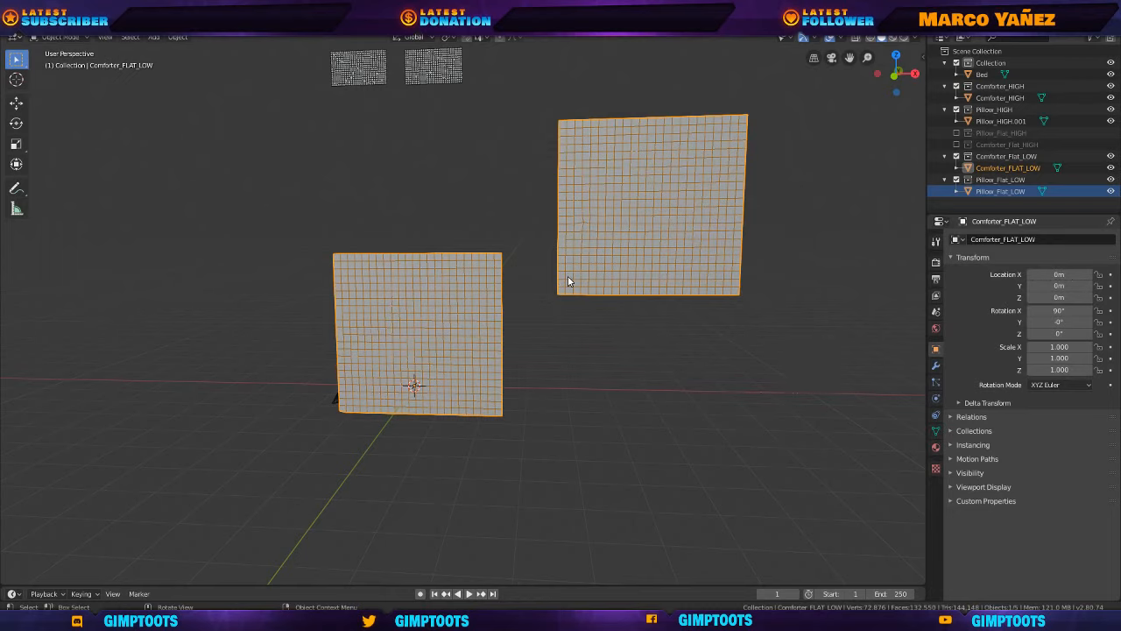
Exclude the Comforter_Flat_LOW and Pillow_Flat_LOW collections and bring Pillow_Flat_HIGH back into the view layer.
{"action": "middle_click_drag", "start_coordinate": [568, 280], "coordinate": [492, 403]}
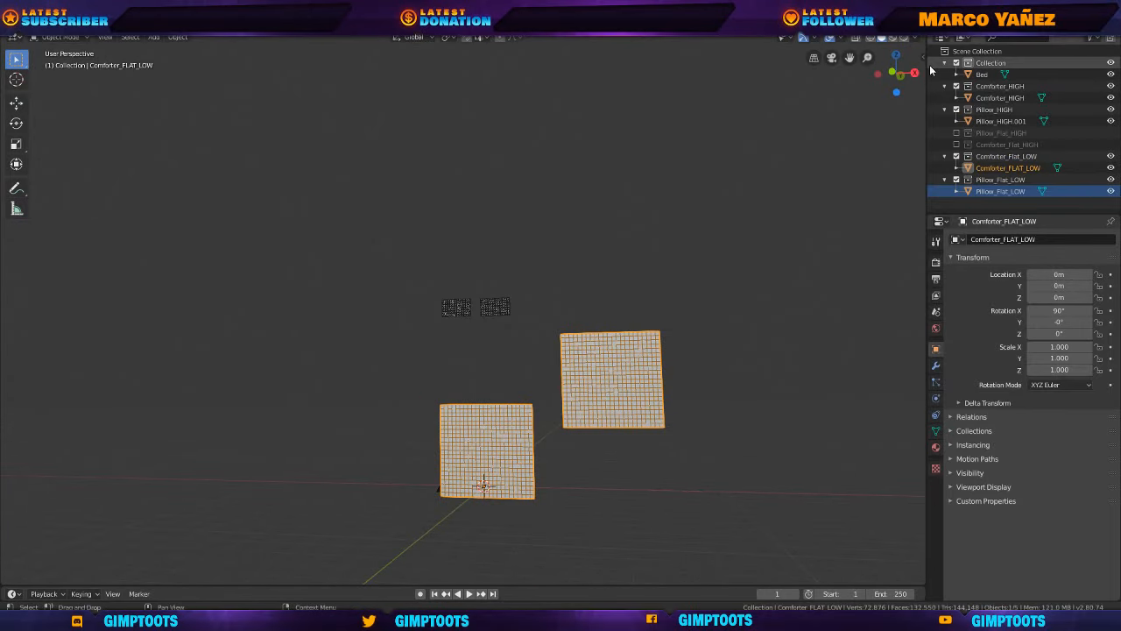
{"action": "left_click", "coordinate": [958, 158]}
{"action": "left_click", "coordinate": [958, 167]}
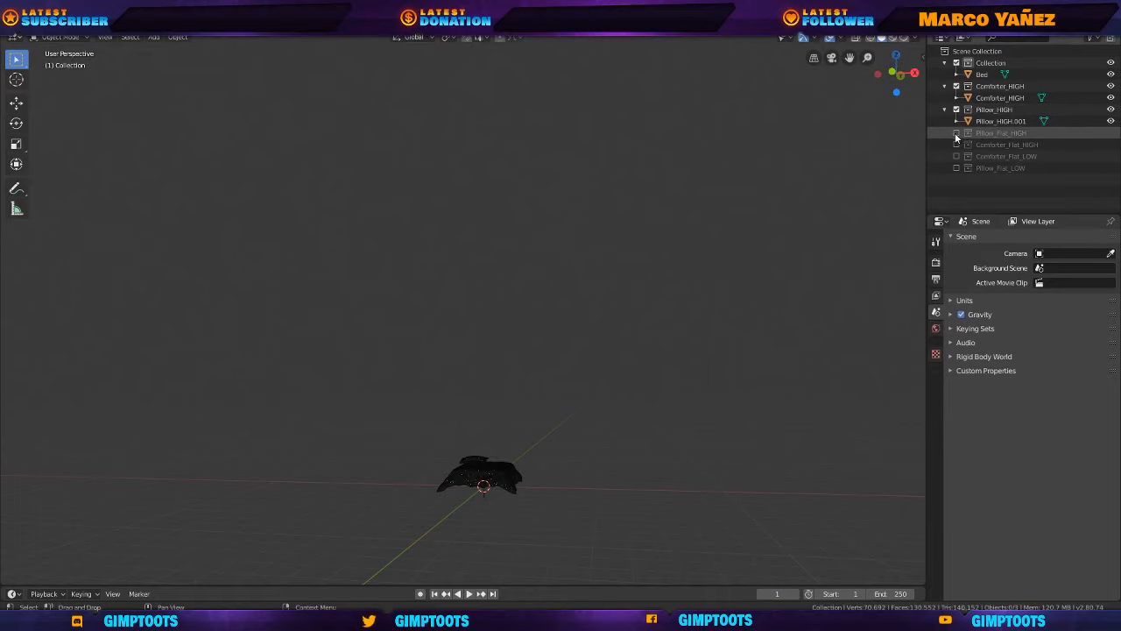
{"action": "left_click", "coordinate": [956, 133]}
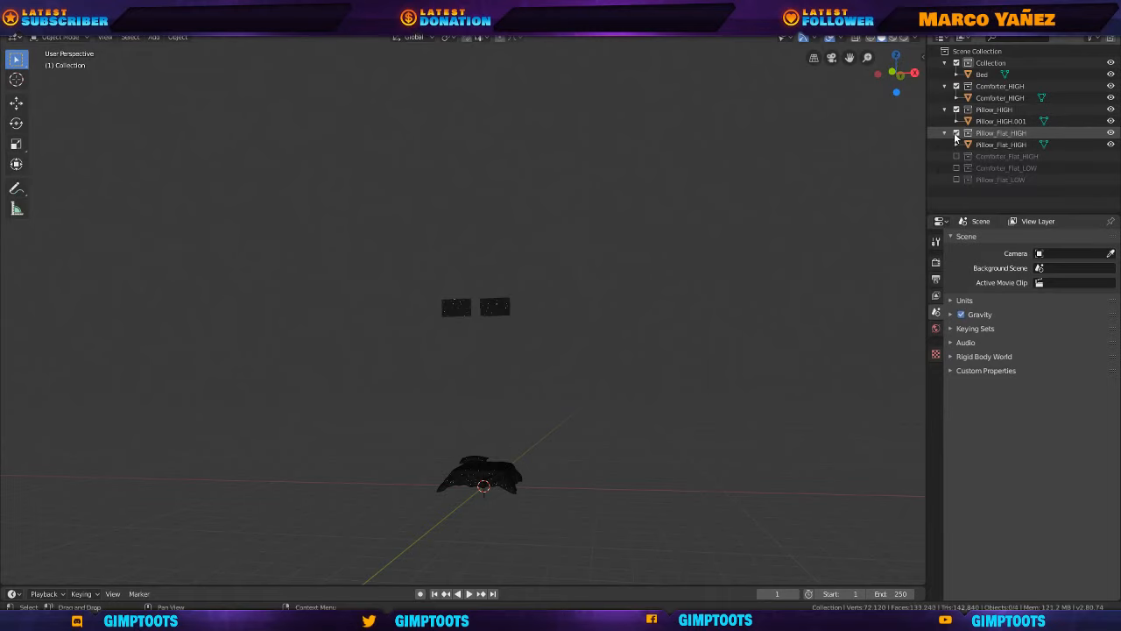
{"action": "middle_click_drag", "start_coordinate": [713, 269], "coordinate": [633, 358]}
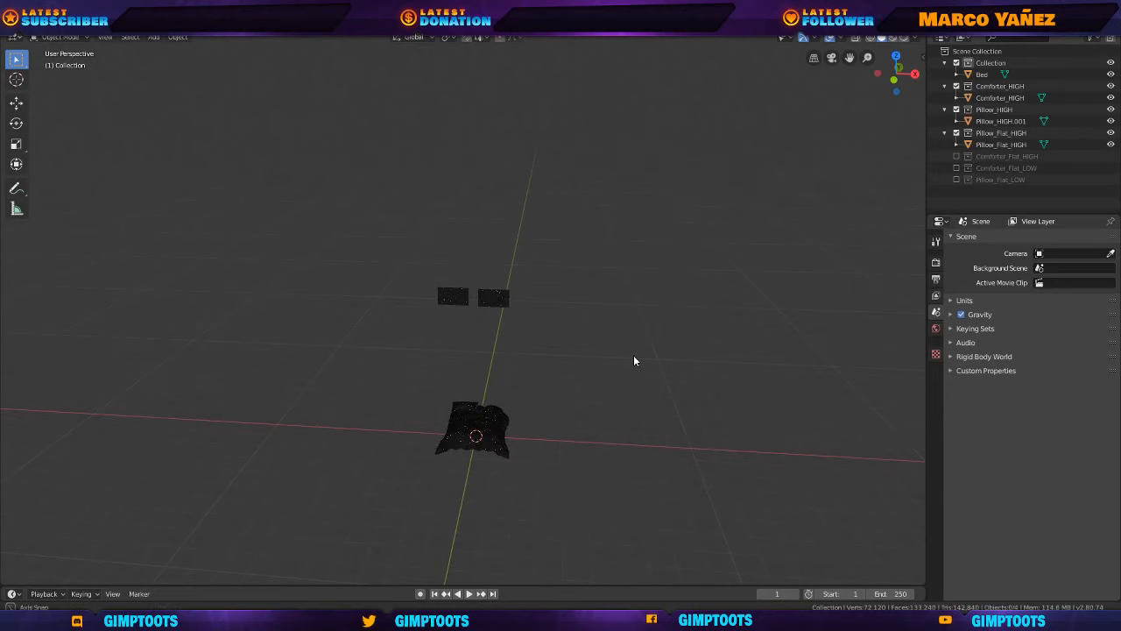
{"action": "scroll", "coordinate": [543, 347], "scroll_direction": "up", "scroll_amount": 3}
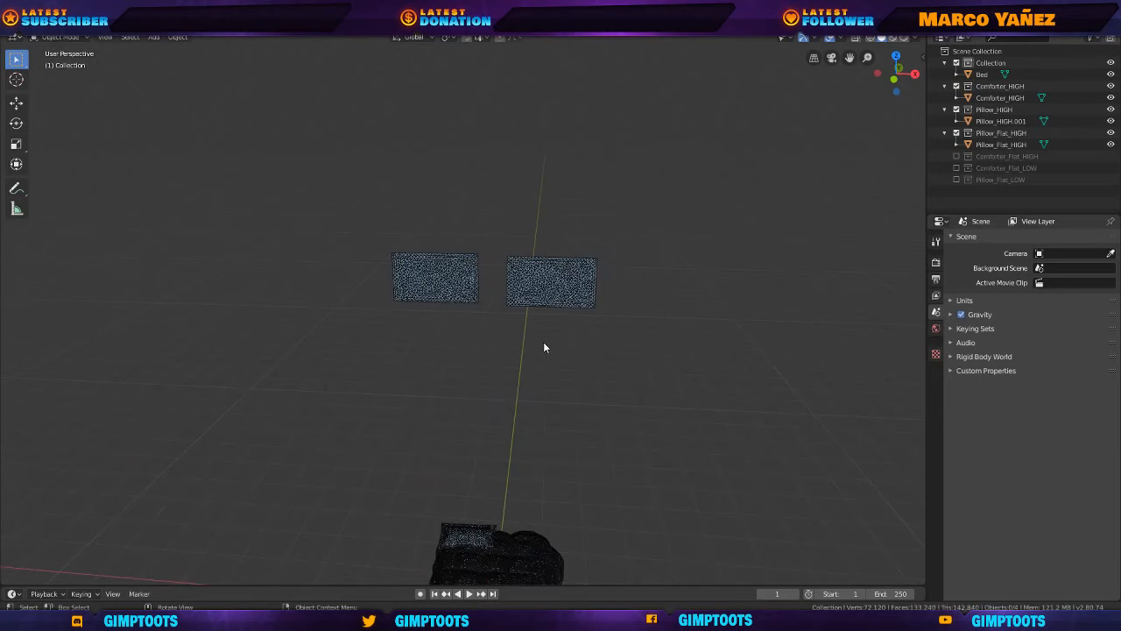
Turn off the wireframe overlay and select the flat high-poly pillow panels above the bed.
{"action": "left_click", "coordinate": [841, 37]}
{"action": "left_click", "coordinate": [770, 234]}
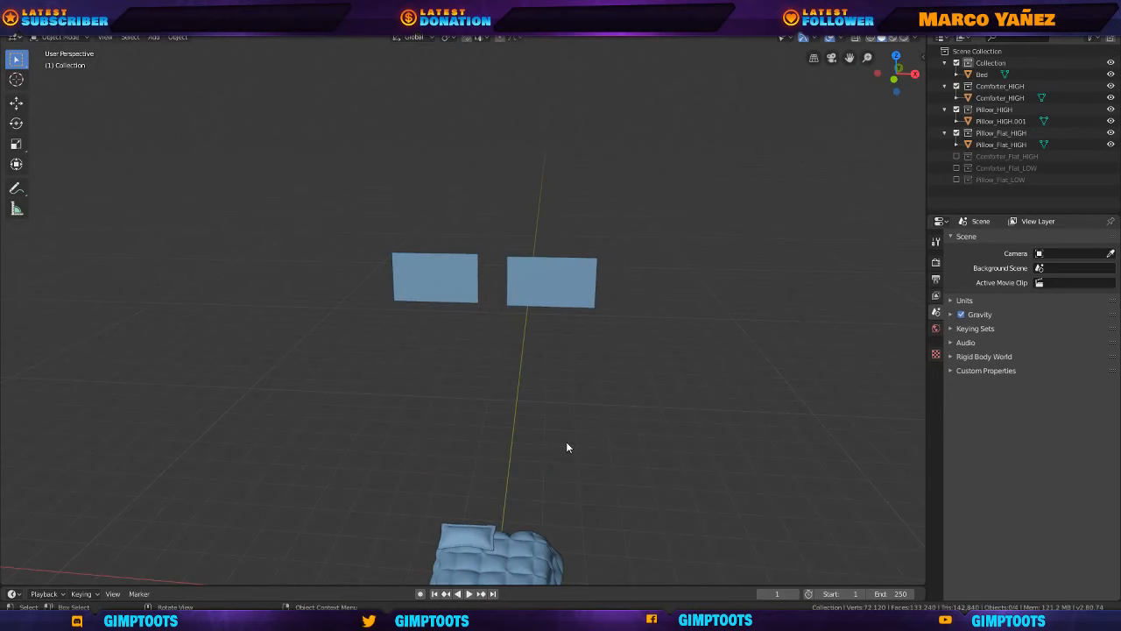
{"action": "scroll", "coordinate": [596, 320], "scroll_direction": "up", "scroll_amount": 3}
{"action": "middle_click_drag", "start_coordinate": [583, 403], "coordinate": [605, 385]}
{"action": "left_click", "coordinate": [541, 180]}
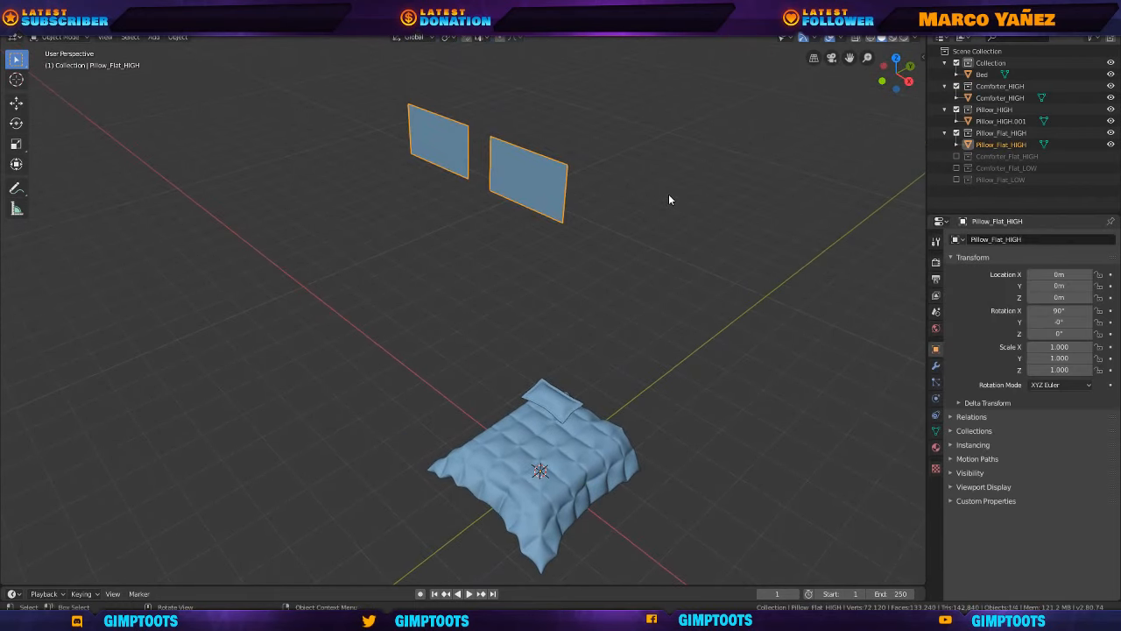
{"action": "middle_click_drag", "start_coordinate": [451, 165], "coordinate": [554, 153]}
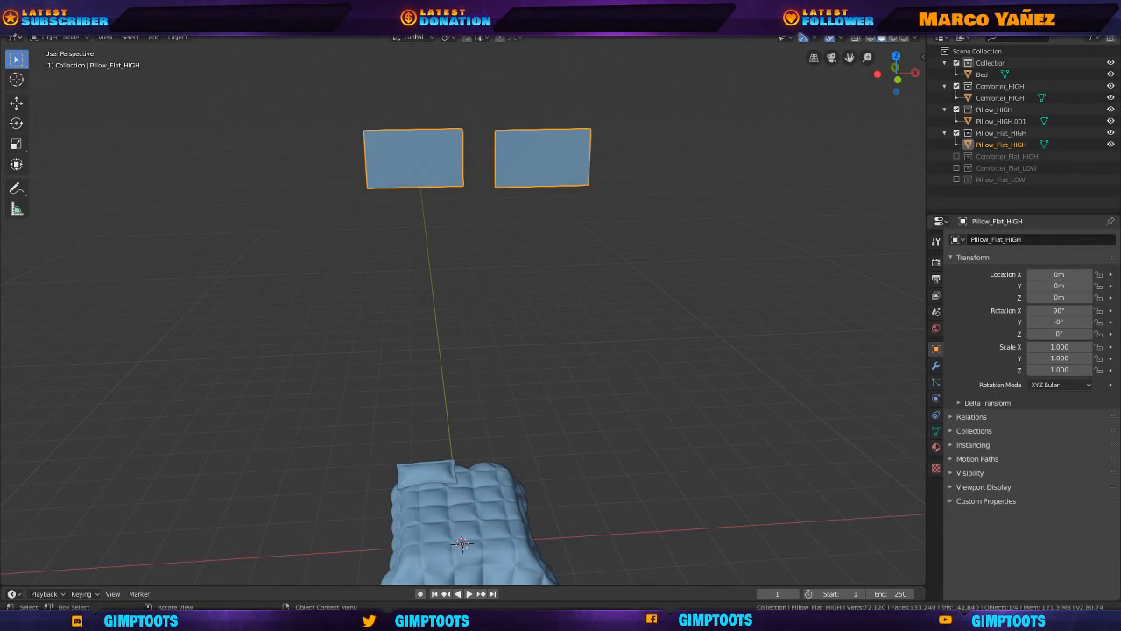
Switch to Marvelous Designer and reset the selected pillow patterns to their flat arrangement in the 3D view.
{"action": "left_click", "coordinate": [294, 616]}
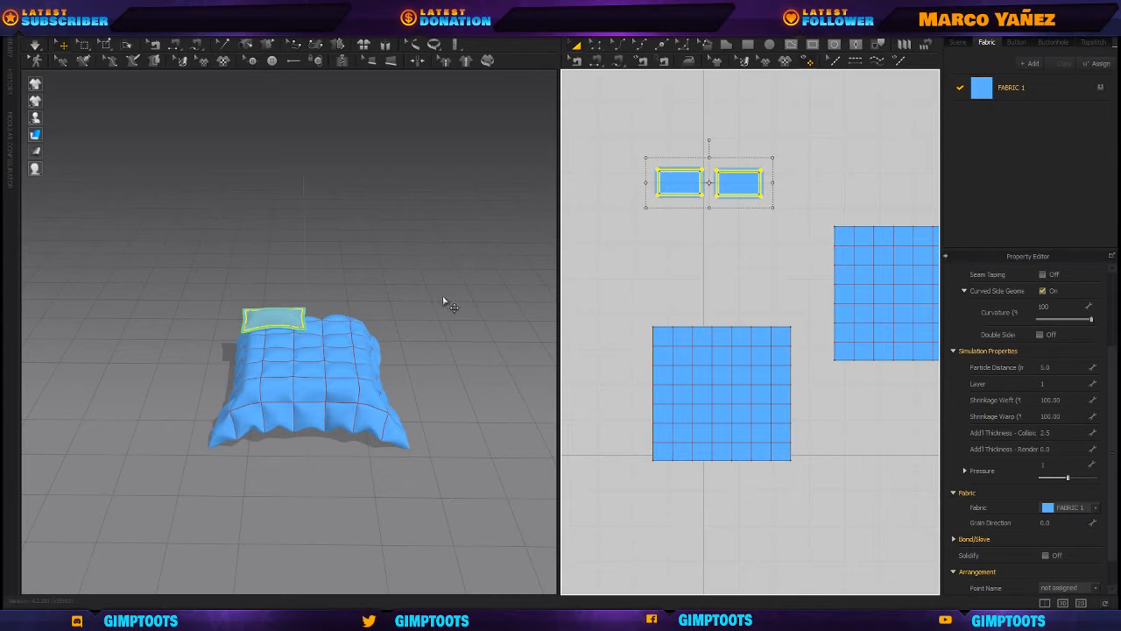
{"action": "right_click_drag", "start_coordinate": [453, 303], "coordinate": [287, 260]}
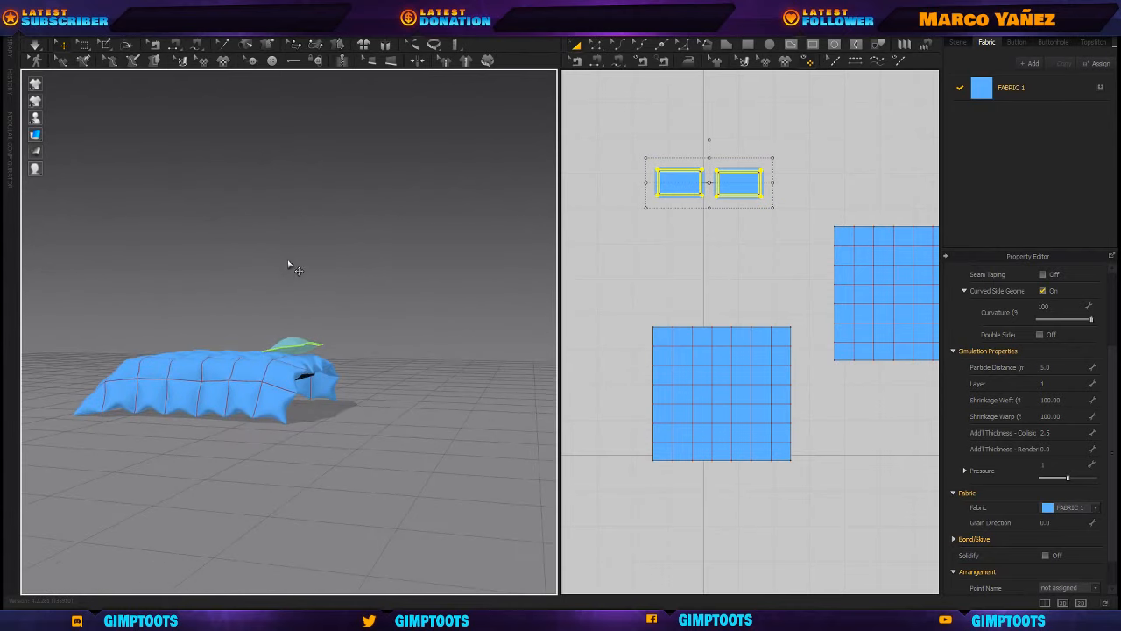
{"action": "right_click_drag", "start_coordinate": [358, 306], "coordinate": [416, 348]}
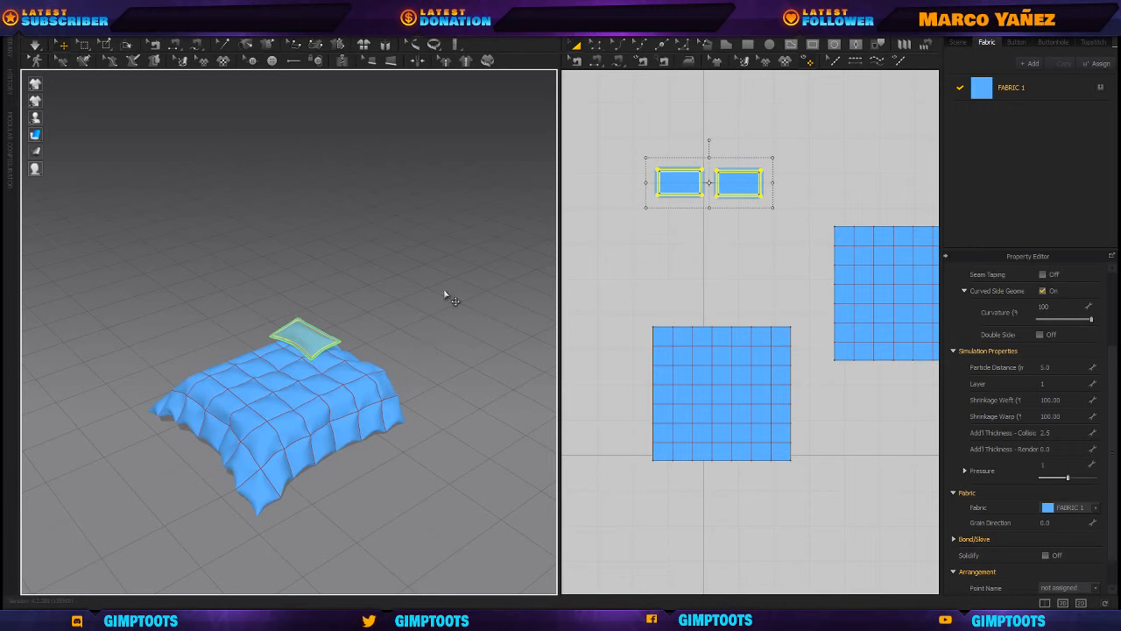
{"action": "right_click", "coordinate": [304, 344]}
{"action": "left_click", "coordinate": [354, 269]}
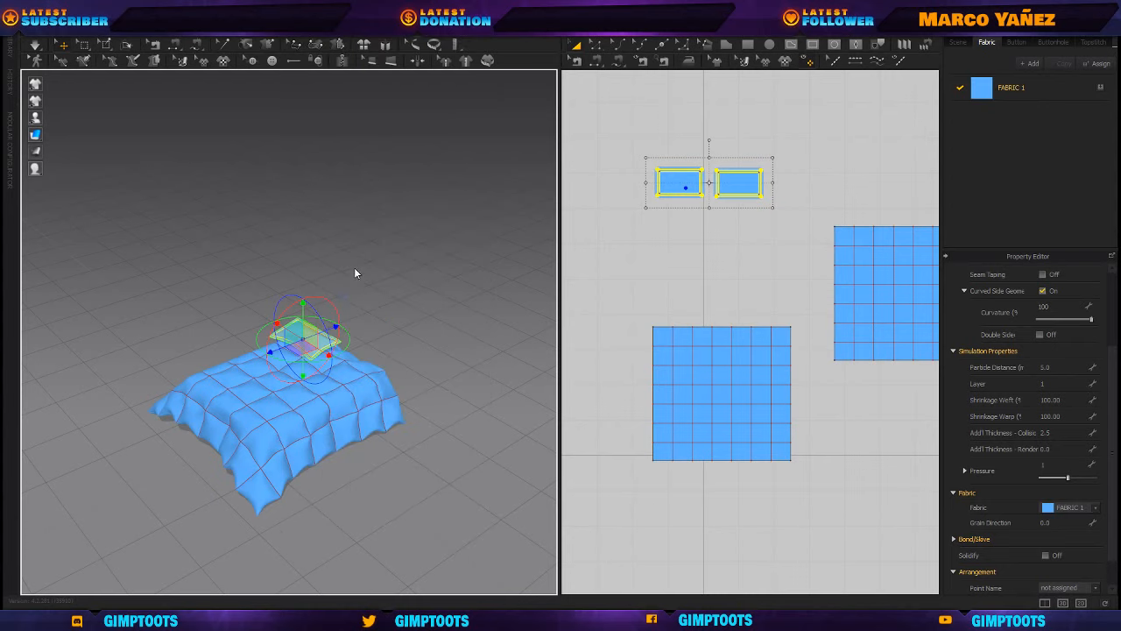
{"action": "scroll", "coordinate": [296, 300], "scroll_direction": "up", "scroll_amount": 2}
{"action": "scroll", "coordinate": [296, 299], "scroll_direction": "down", "scroll_amount": 4}
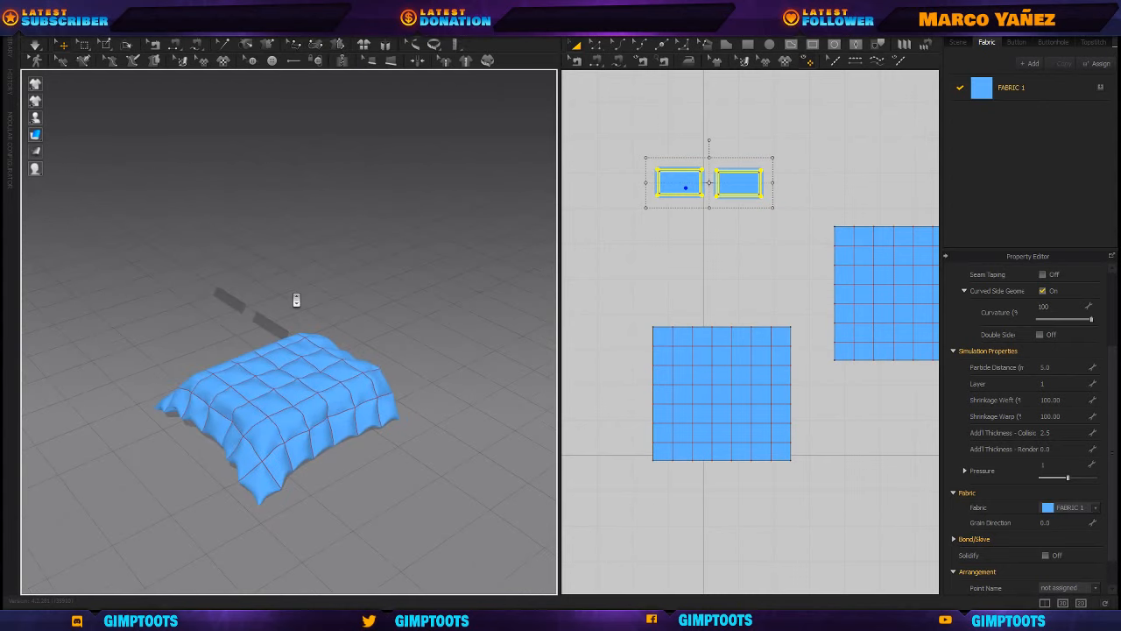
{"action": "scroll", "coordinate": [296, 300], "scroll_direction": "down", "scroll_amount": 1}
{"action": "right_click_drag", "start_coordinate": [292, 292], "coordinate": [371, 266]}
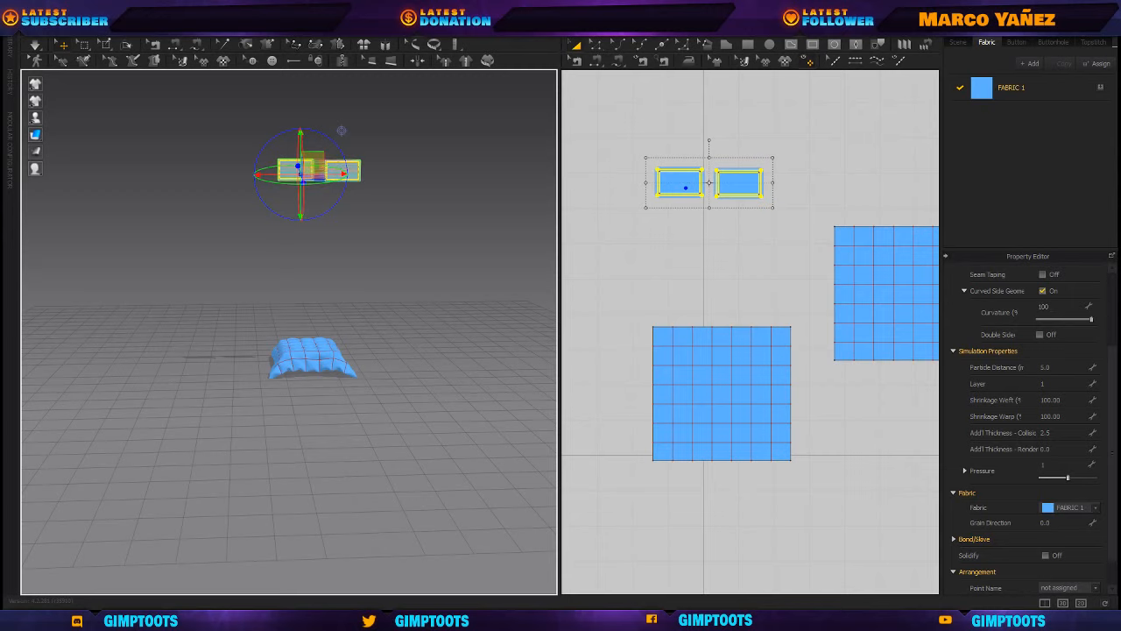
Review the OBJ export options for the selected pillow patterns, using the file name testtty, and close them without exporting.
{"action": "left_click", "coordinate": [35, 25]}
{"action": "mouse_move", "coordinate": [87, 165]}
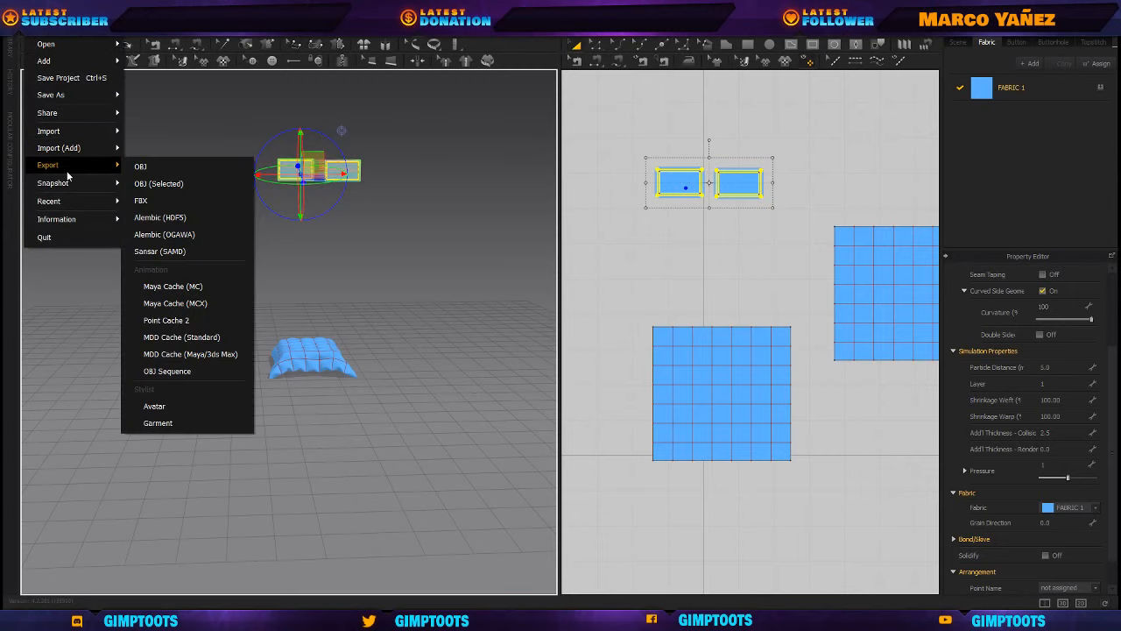
{"action": "left_click", "coordinate": [168, 182]}
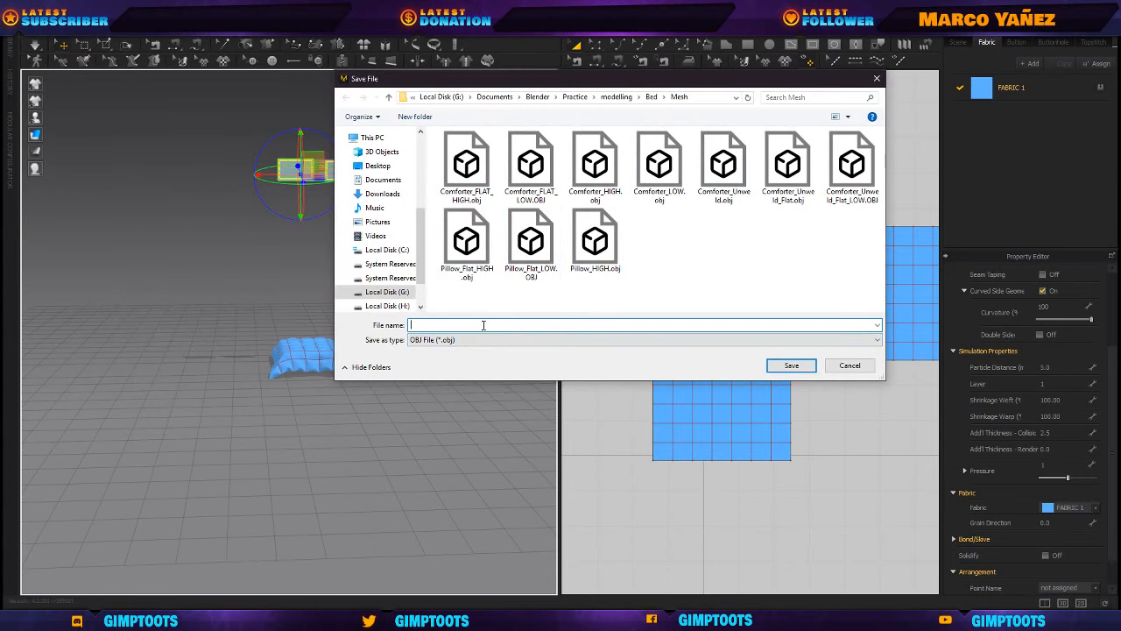
{"action": "type", "text": "testtty"}
{"action": "left_click", "coordinate": [791, 365]}
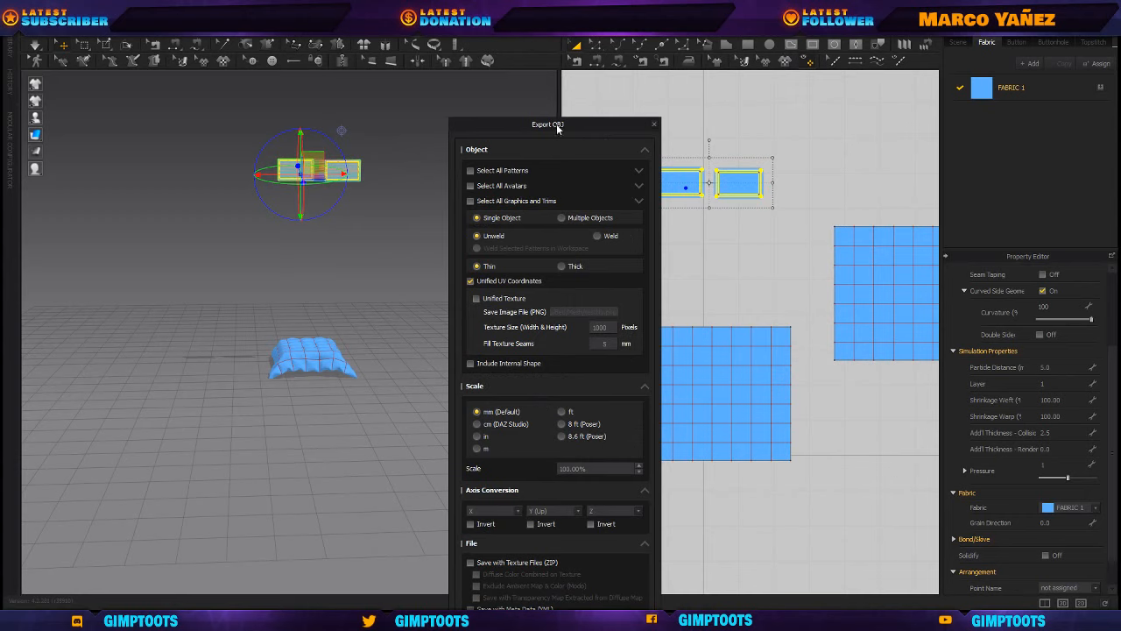
{"action": "left_click_drag", "start_coordinate": [556, 123], "coordinate": [510, 92]}
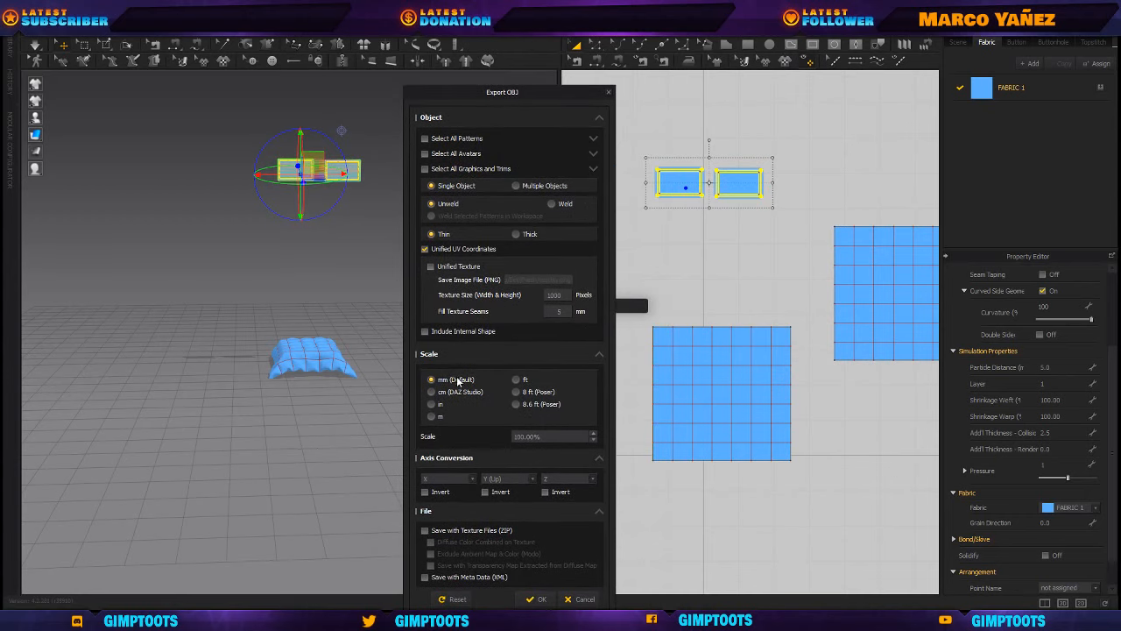
{"action": "left_click", "coordinate": [609, 92]}
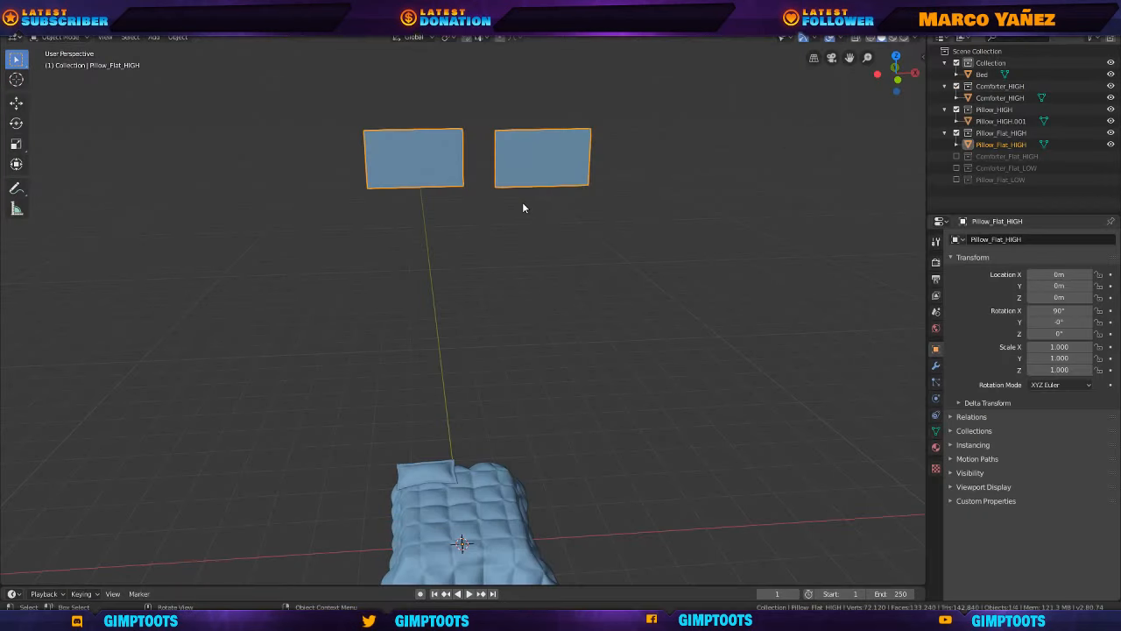
Switch to Blender and add a Basis shape key to the flat high-poly pillow panels.
{"action": "middle_click_drag", "start_coordinate": [522, 202], "coordinate": [410, 140]}
{"action": "middle_click_drag", "start_coordinate": [517, 172], "coordinate": [530, 343]}
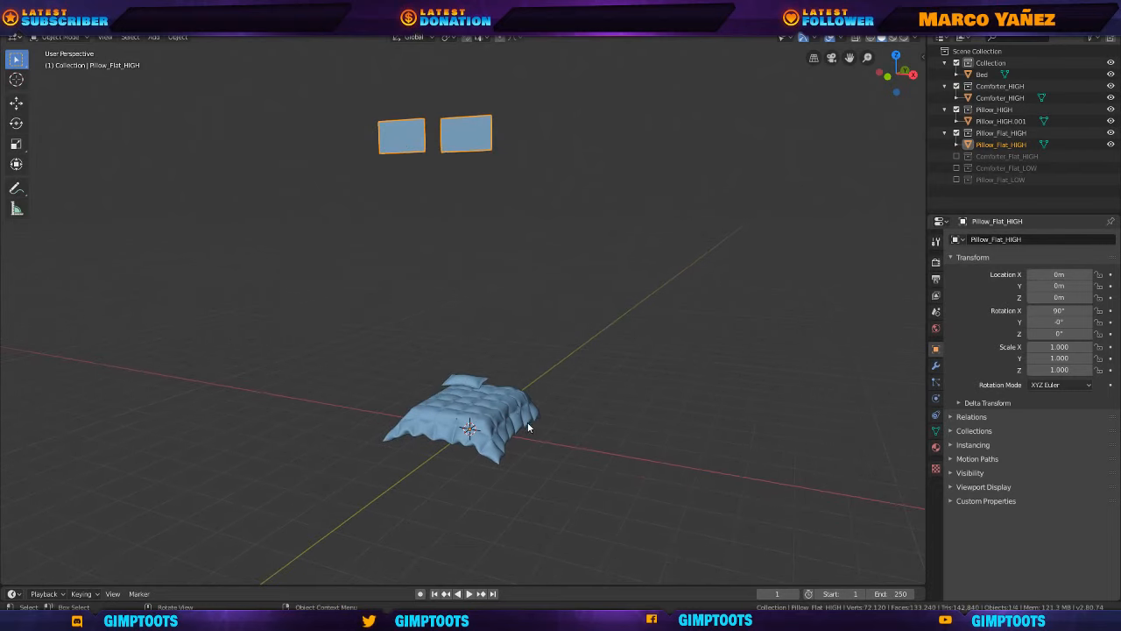
{"action": "middle_click_drag", "start_coordinate": [477, 381], "coordinate": [470, 239]}
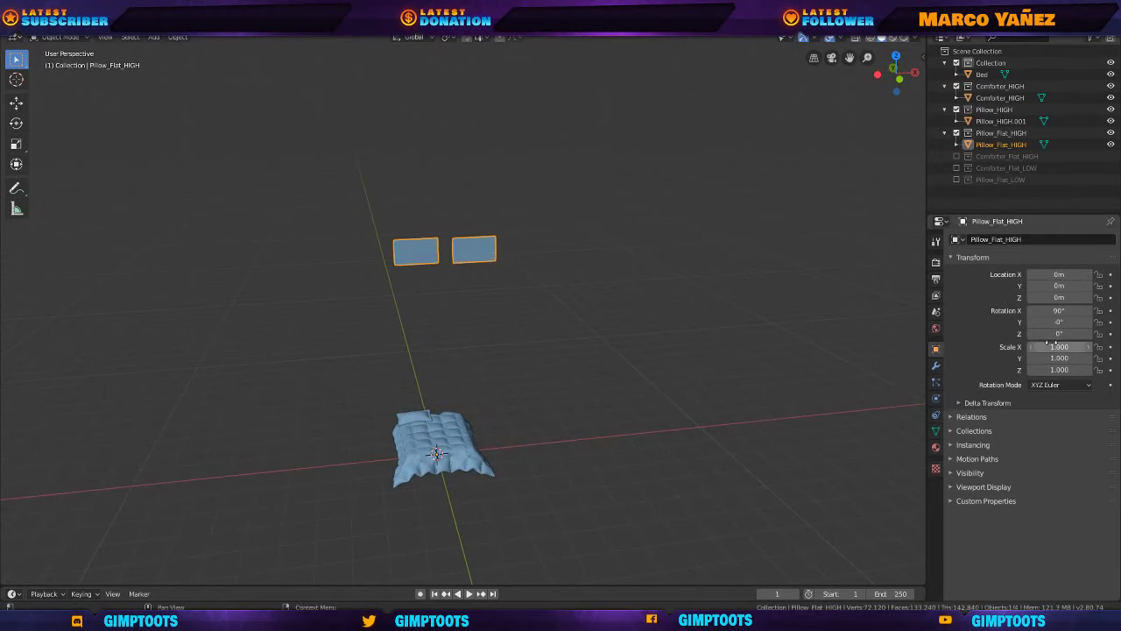
{"action": "left_click", "coordinate": [935, 431]}
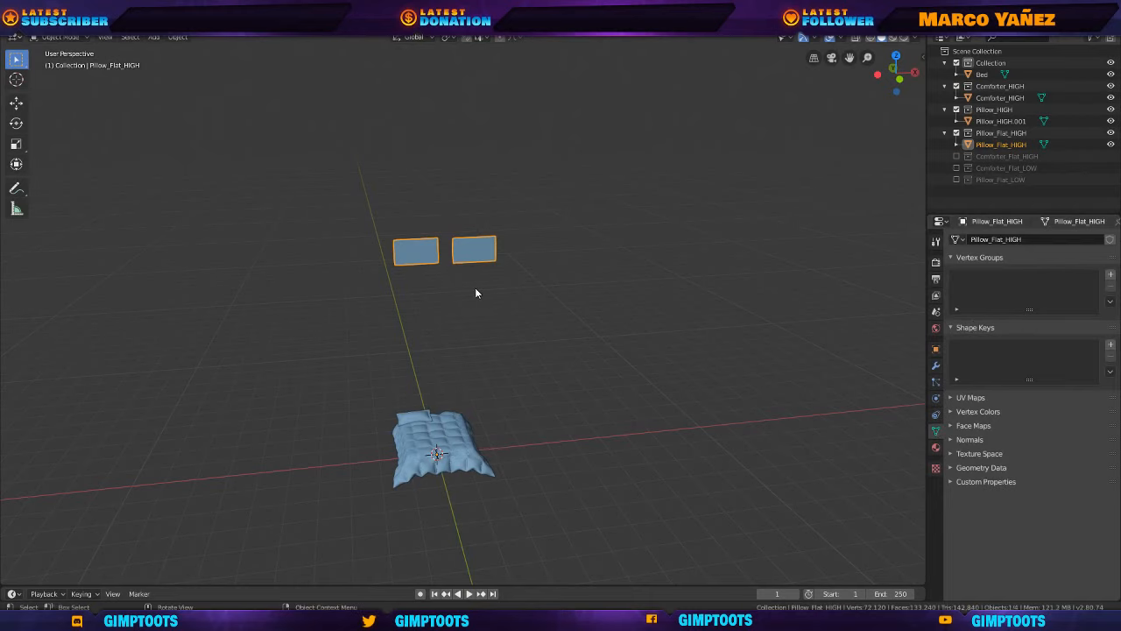
{"action": "middle_click_drag", "start_coordinate": [475, 288], "coordinate": [499, 278]}
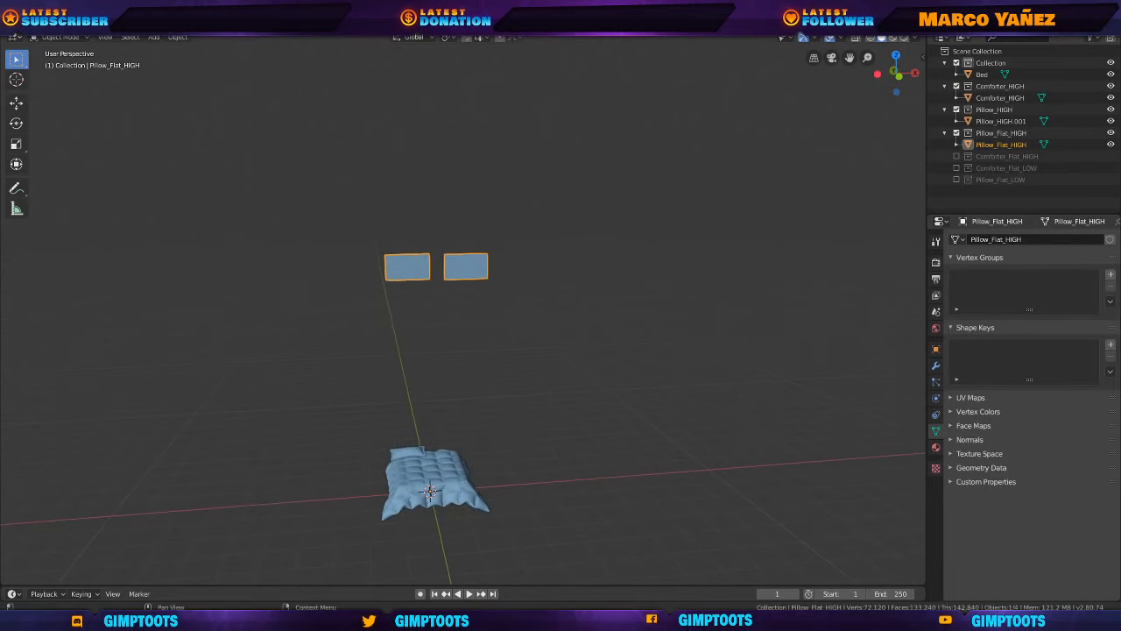
{"action": "left_click", "coordinate": [1111, 346]}
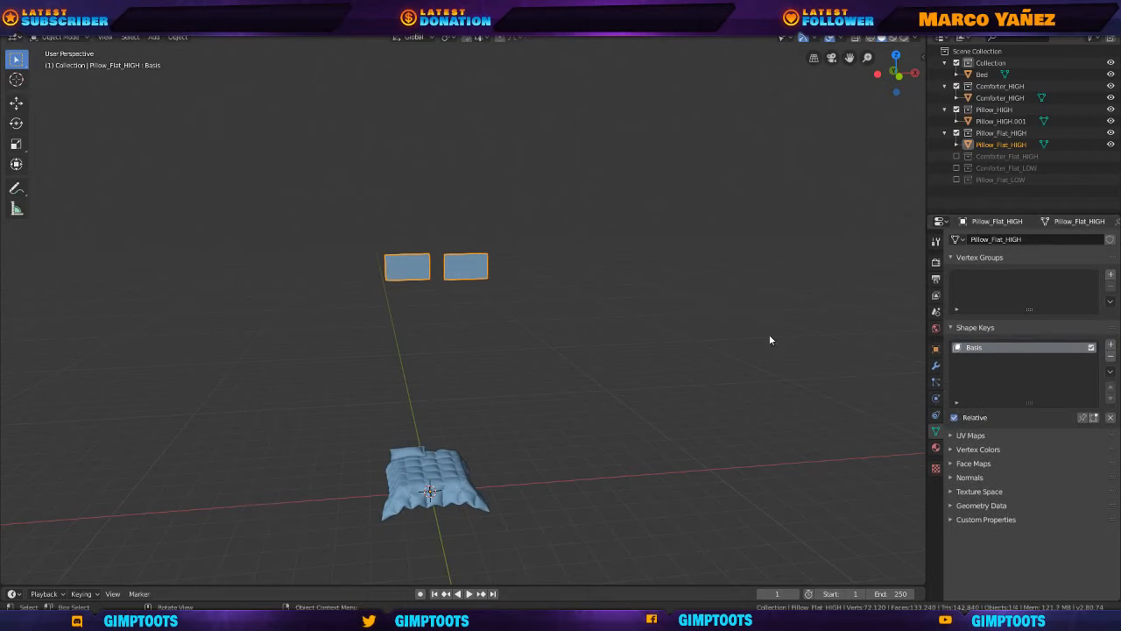
Join the draped Pillow_HIGH.001 mesh as a shape key onto the flat pillow panels, keeping the panels as the active object.
{"action": "middle_click_drag", "start_coordinate": [438, 270], "coordinate": [532, 381]}
{"action": "left_click", "coordinate": [449, 394]}
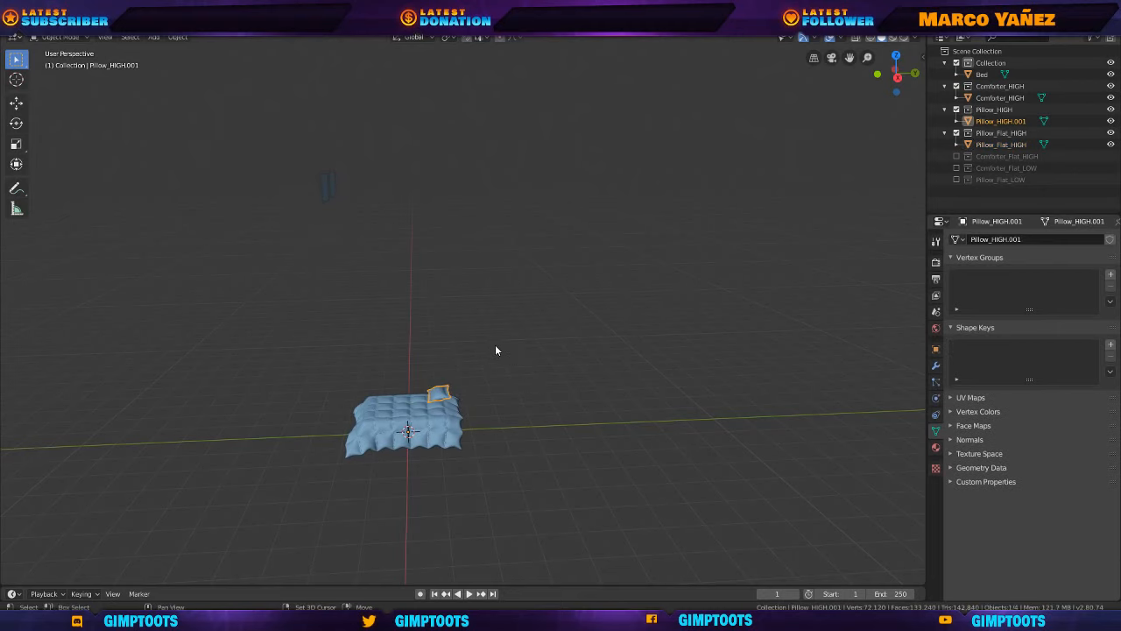
{"action": "middle_click_drag", "start_coordinate": [497, 347], "coordinate": [524, 348]}
{"action": "left_click", "coordinate": [379, 222], "text": "shift"}
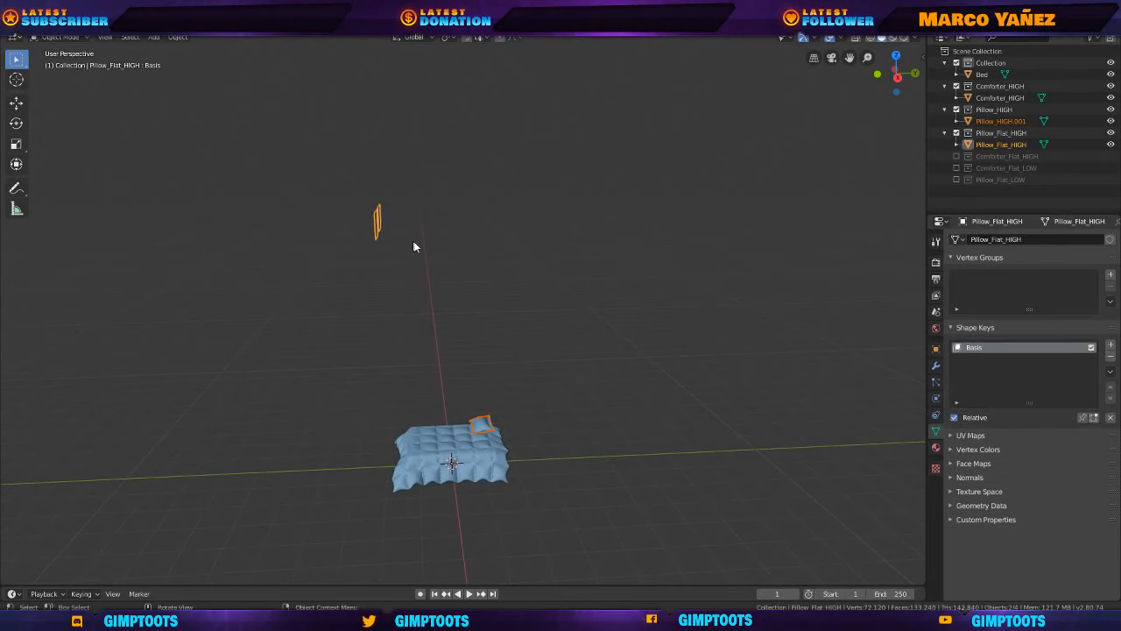
{"action": "middle_click_drag", "start_coordinate": [378, 223], "coordinate": [504, 259]}
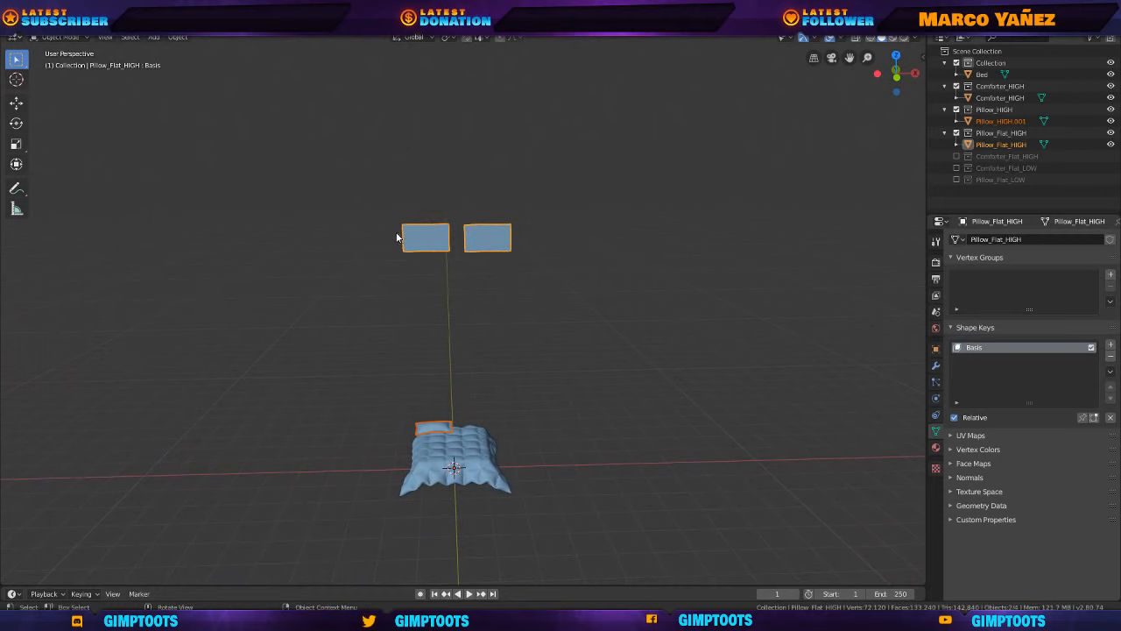
{"action": "left_click", "coordinate": [1110, 372]}
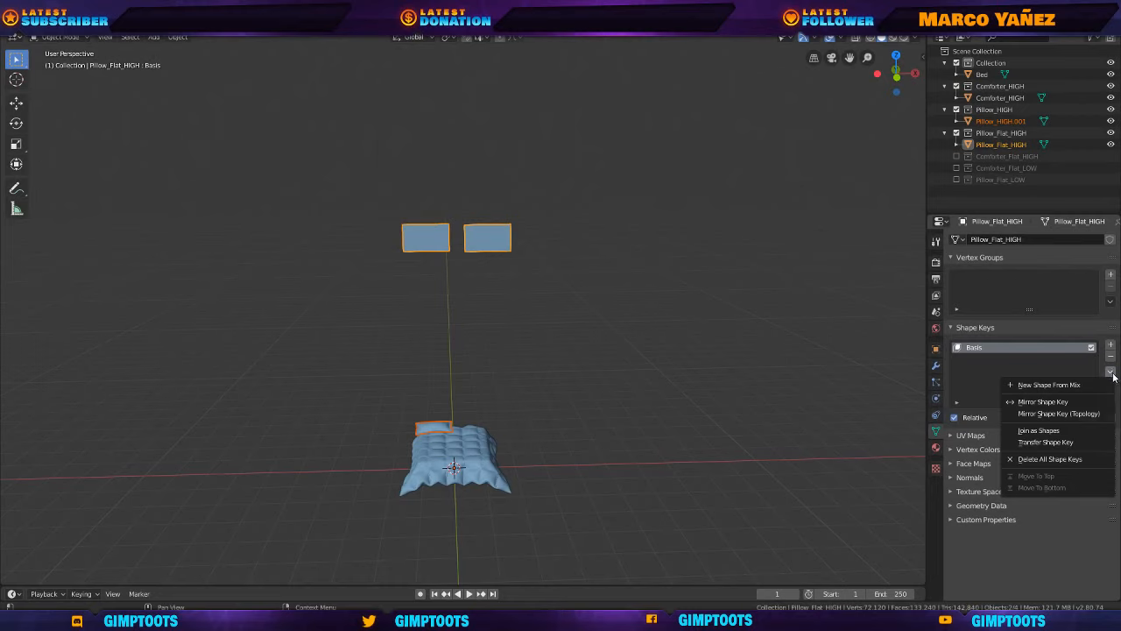
{"action": "left_click", "coordinate": [1047, 430]}
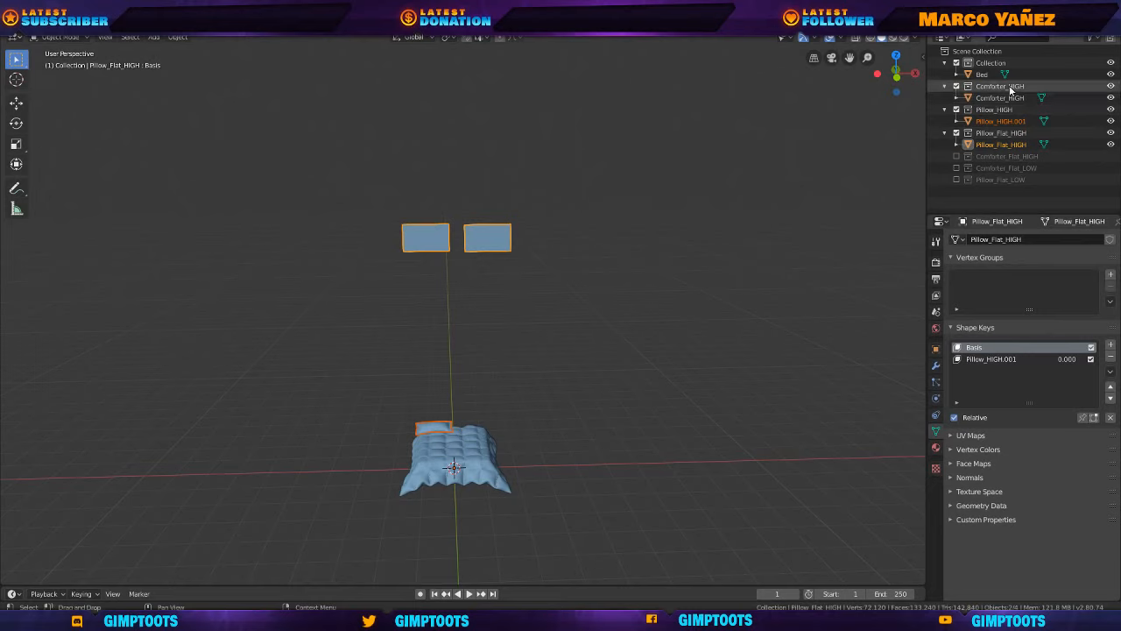
Exclude the Pillow_HIGH collection and set the flat pillow's Pillow_HIGH.001 shape key value to 1.000.
{"action": "left_click", "coordinate": [956, 110]}
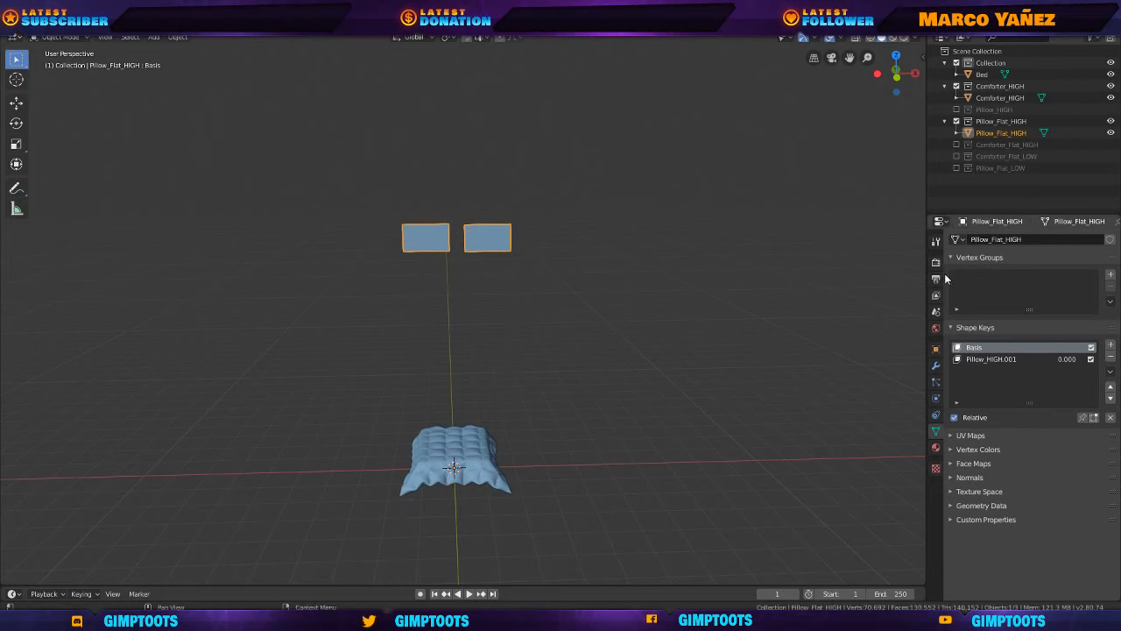
{"action": "left_click", "coordinate": [986, 360]}
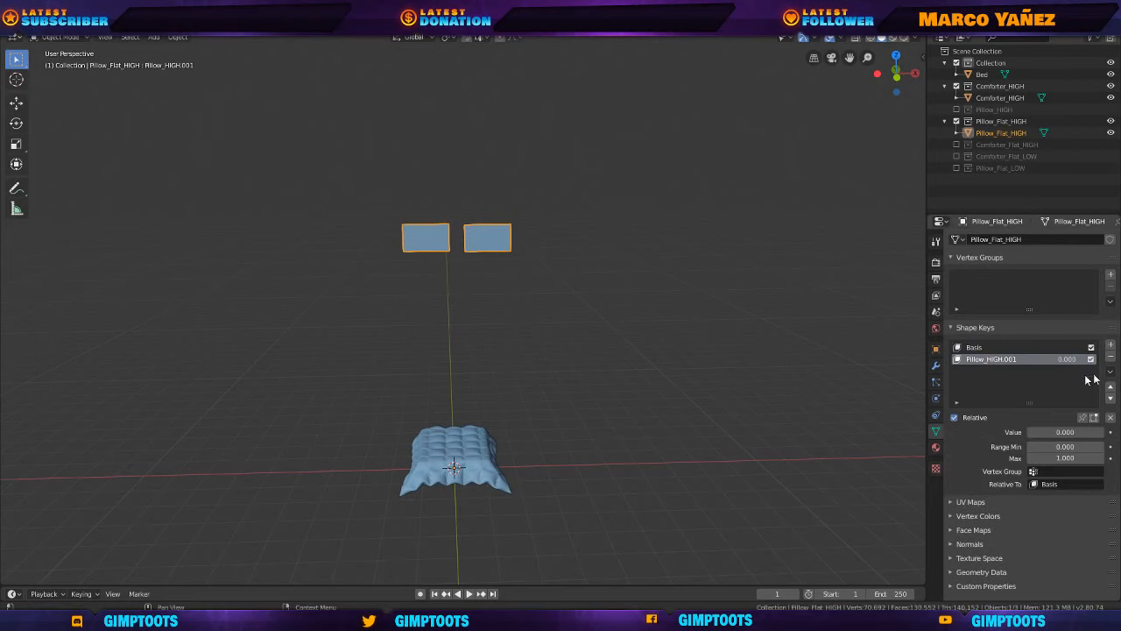
{"action": "left_click_drag", "start_coordinate": [1047, 432], "coordinate": [1105, 433]}
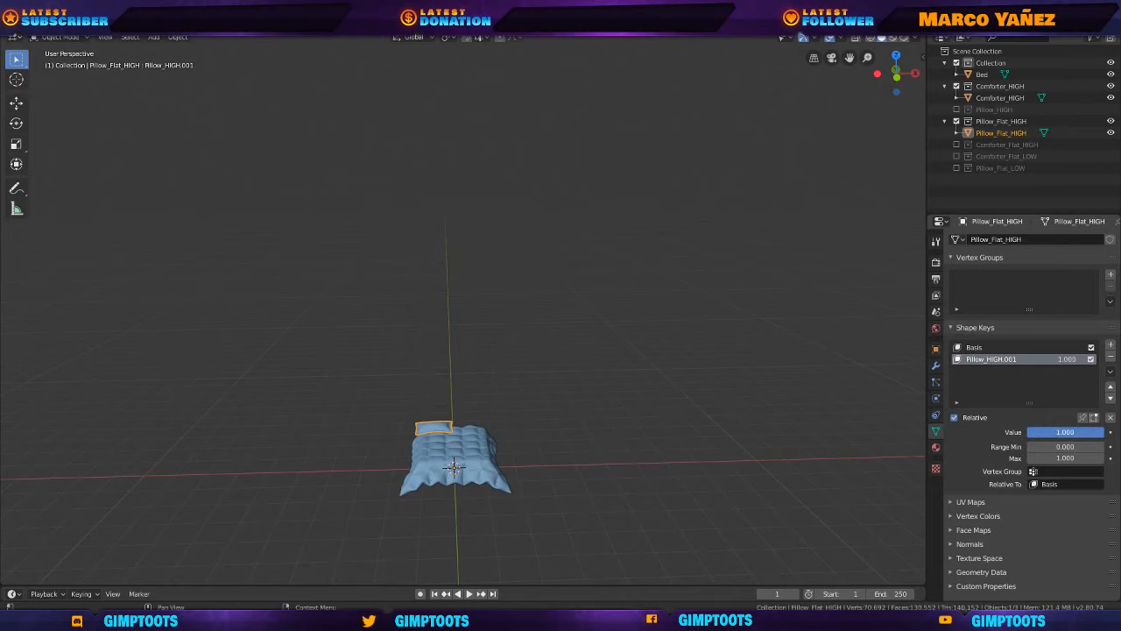
Examine the morphed pillow's mesh on the bed with the wireframe overlay on, and turn the overlay back off.
{"action": "scroll", "coordinate": [542, 450], "scroll_direction": "up", "scroll_amount": 6}
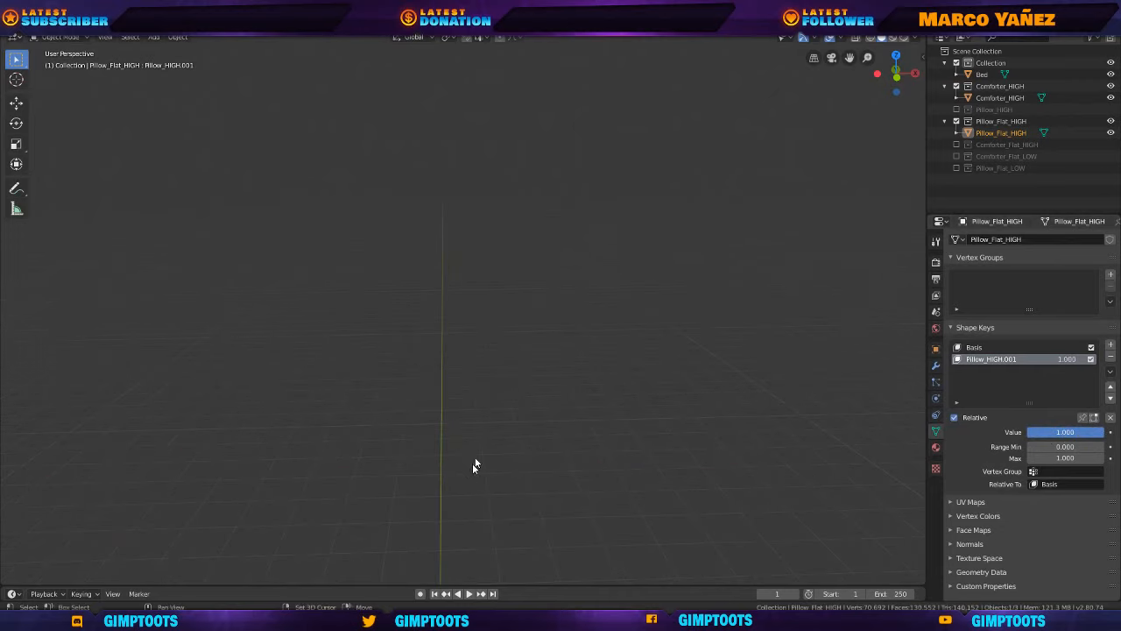
{"action": "middle_click_drag", "start_coordinate": [474, 464], "coordinate": [557, 180], "text": "shift"}
{"action": "middle_click_drag", "start_coordinate": [494, 278], "coordinate": [594, 295]}
{"action": "scroll", "coordinate": [508, 345], "scroll_direction": "up", "scroll_amount": 2}
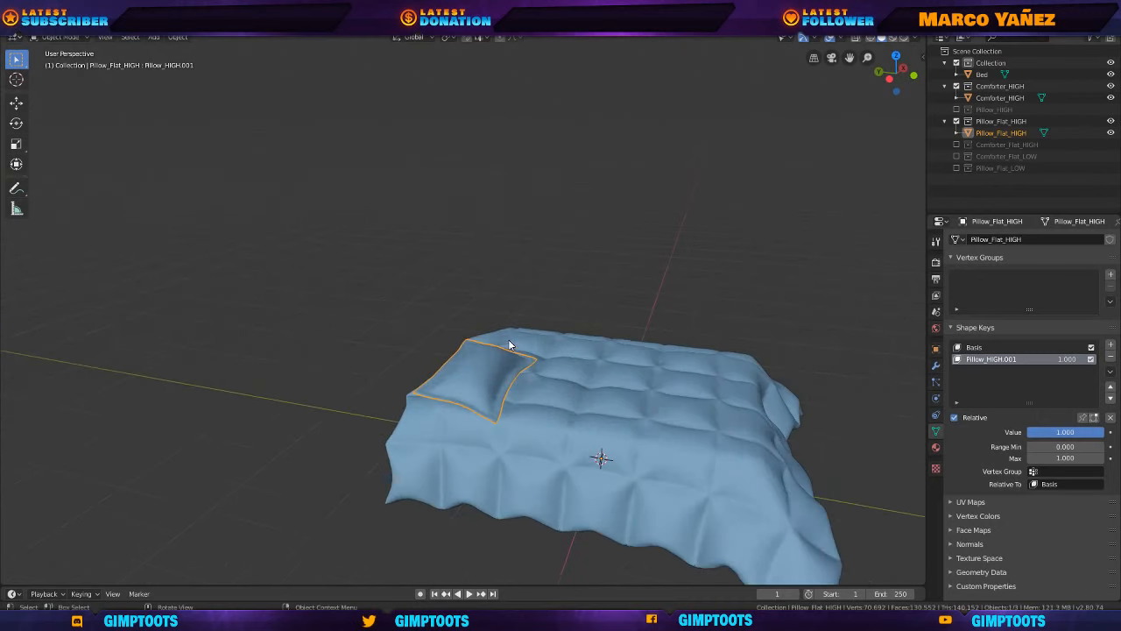
{"action": "left_click", "coordinate": [841, 38]}
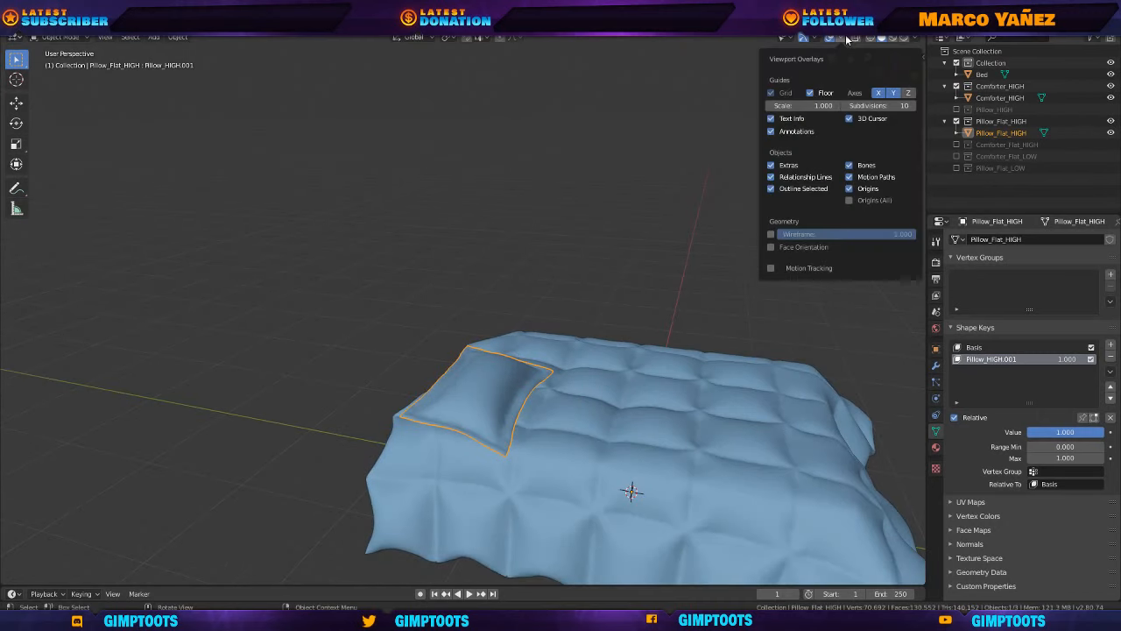
{"action": "left_click", "coordinate": [771, 233]}
{"action": "middle_click_drag", "start_coordinate": [450, 414], "coordinate": [428, 408]}
{"action": "scroll", "coordinate": [498, 403], "scroll_direction": "up", "scroll_amount": 3}
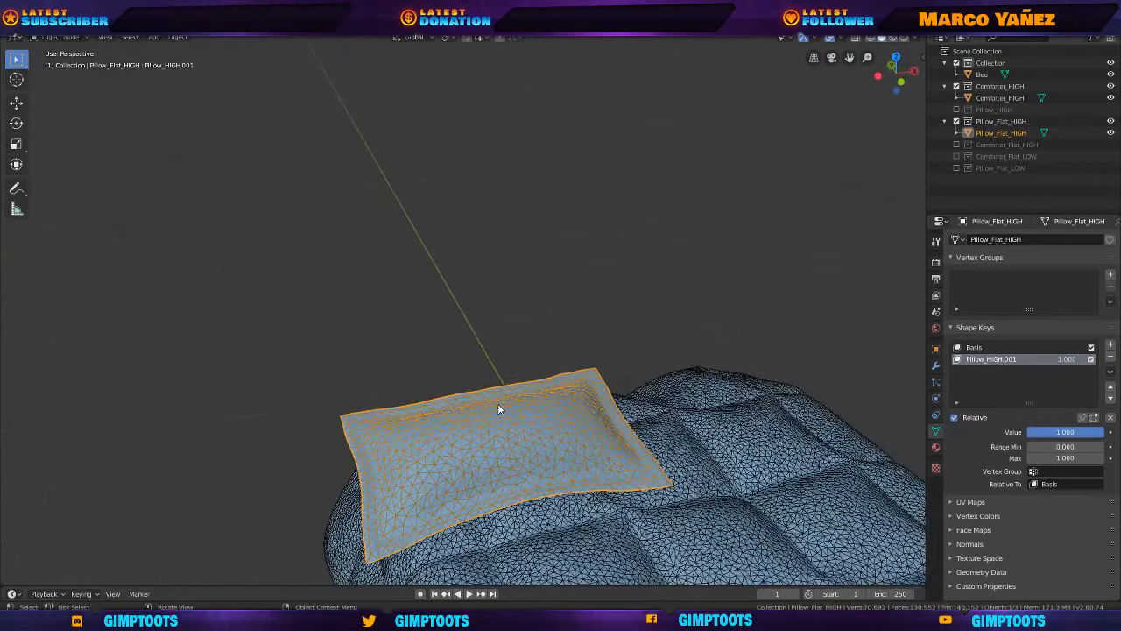
{"action": "middle_click_drag", "start_coordinate": [518, 442], "coordinate": [446, 391]}
{"action": "scroll", "coordinate": [513, 368], "scroll_direction": "down", "scroll_amount": 5}
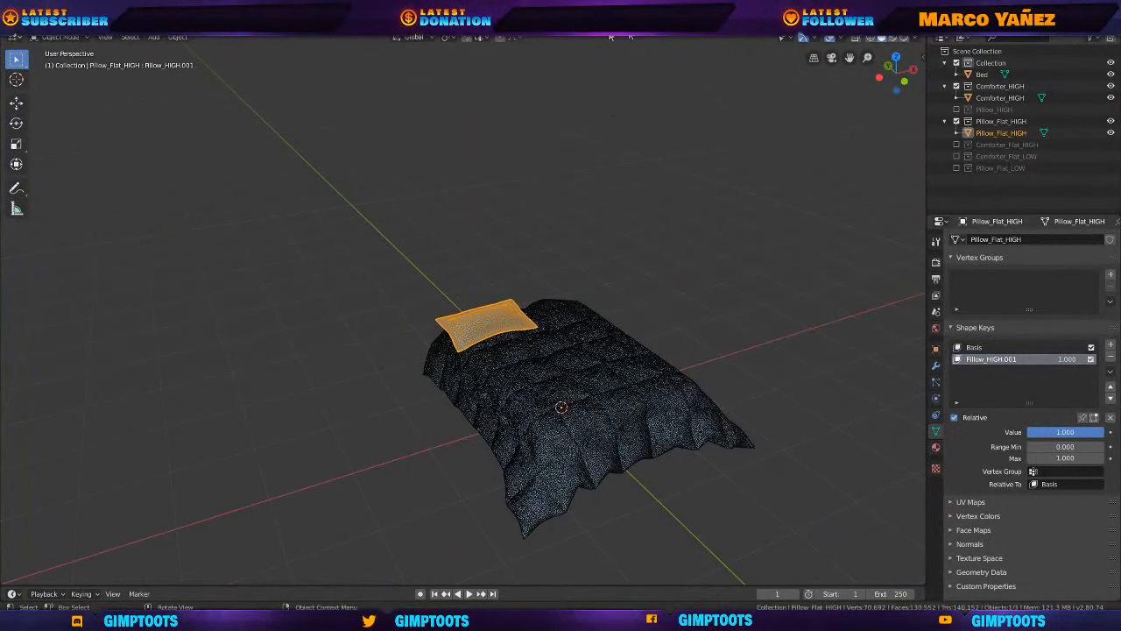
{"action": "left_click", "coordinate": [839, 38]}
{"action": "left_click", "coordinate": [771, 234]}
{"action": "scroll", "coordinate": [551, 310], "scroll_direction": "down", "scroll_amount": 4}
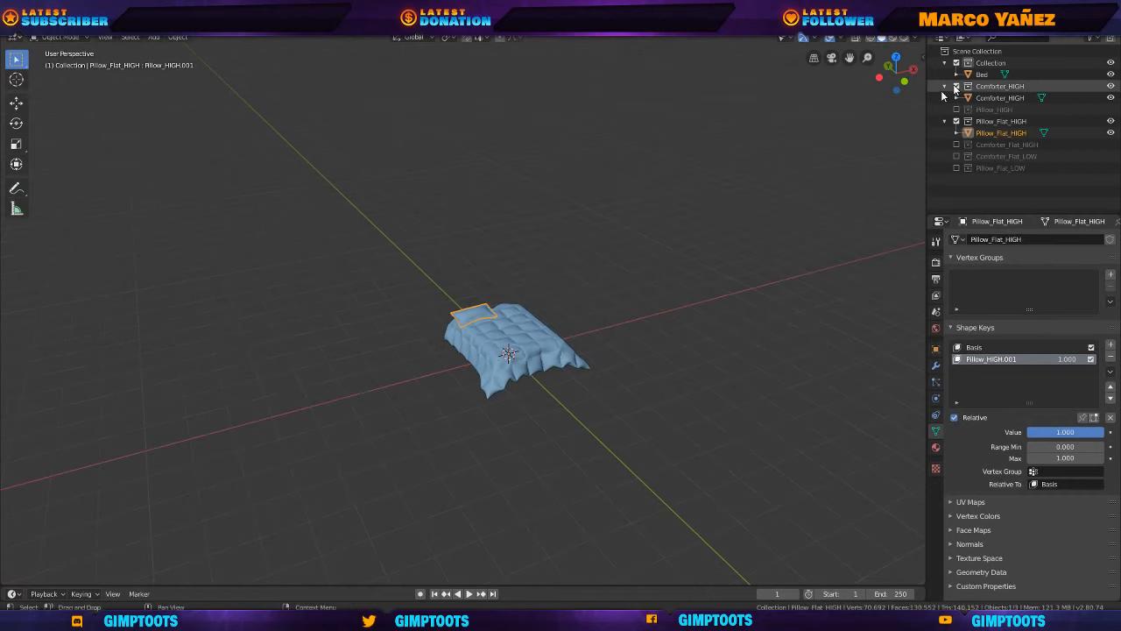
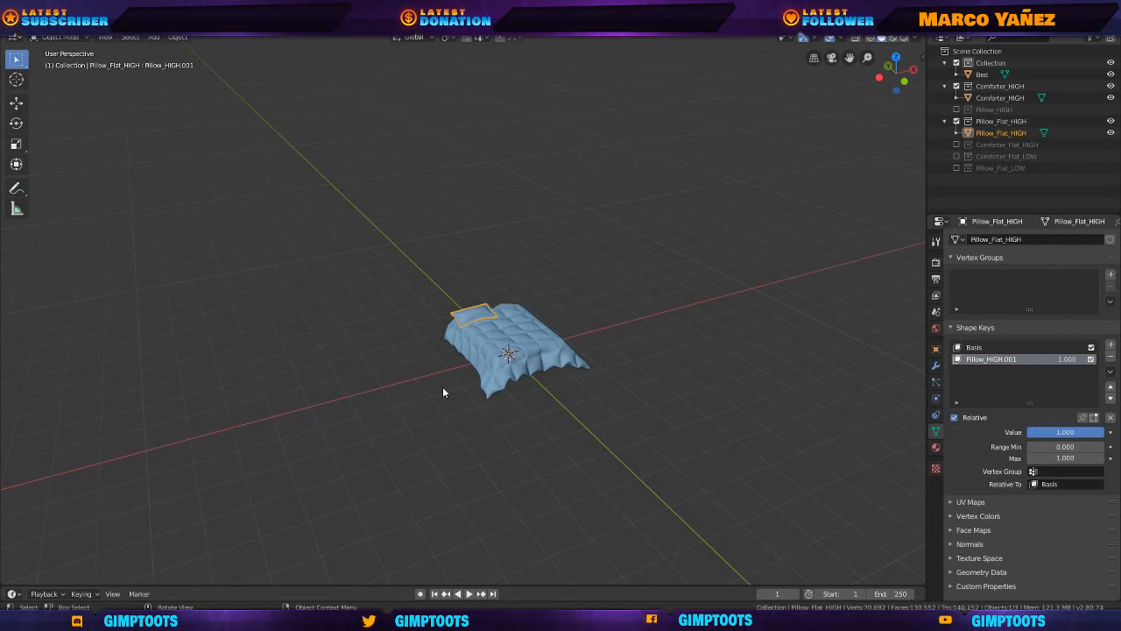
Exclude the Pillow_Flat_HIGH collection and bring Comforter_Flat_HIGH back into the view layer.
{"action": "middle_click_drag", "start_coordinate": [576, 346], "coordinate": [438, 269]}
{"action": "scroll", "coordinate": [520, 328], "scroll_direction": "up", "scroll_amount": 6}
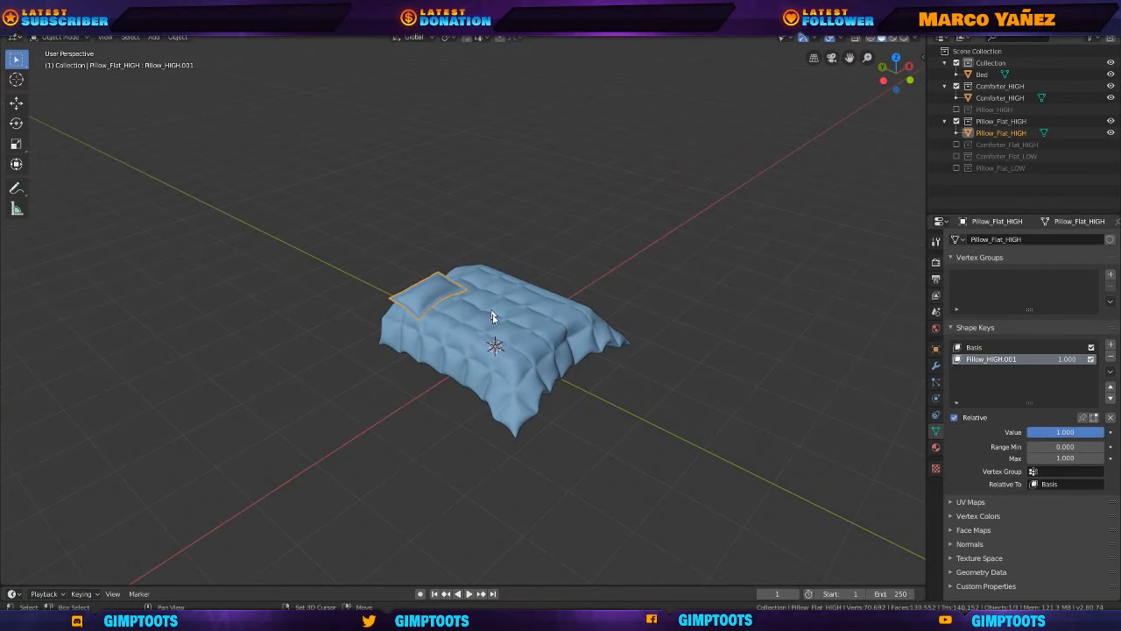
{"action": "middle_click_drag", "start_coordinate": [488, 311], "coordinate": [534, 382]}
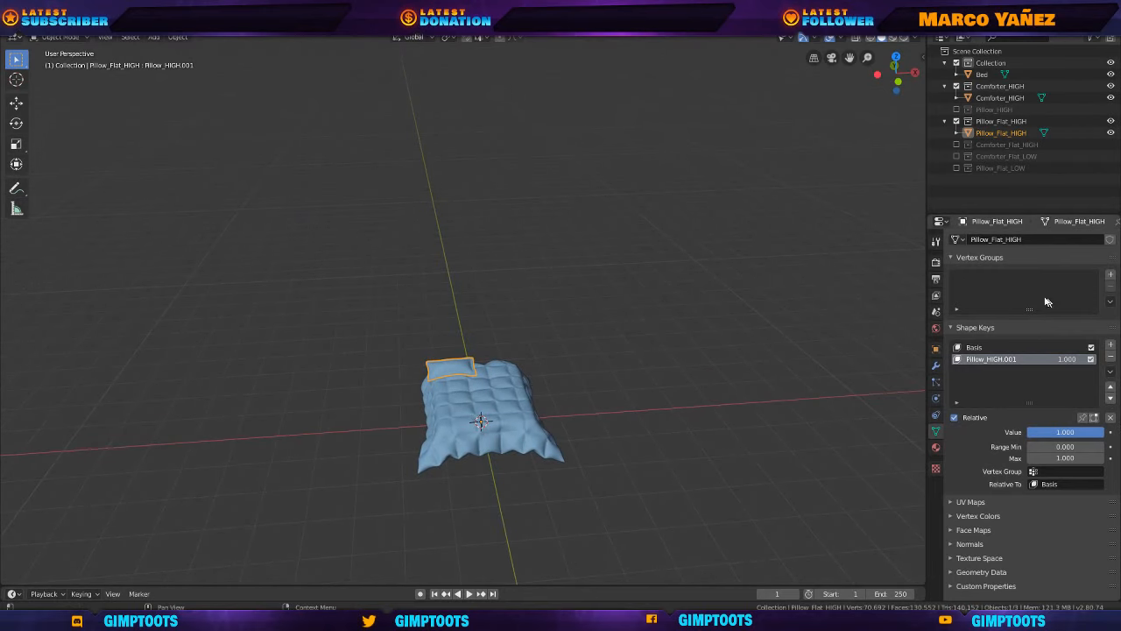
{"action": "left_click", "coordinate": [957, 122]}
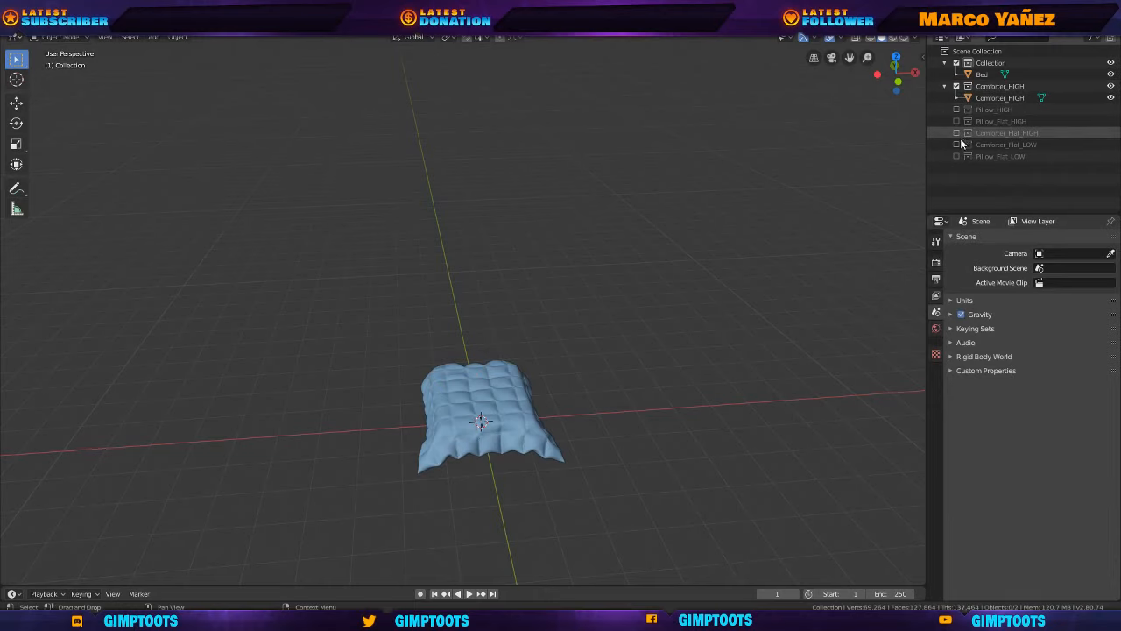
{"action": "left_click", "coordinate": [957, 133]}
Add a Basis shape key to the flat high-poly comforter panels.
{"action": "scroll", "coordinate": [593, 243], "scroll_direction": "down", "scroll_amount": 6}
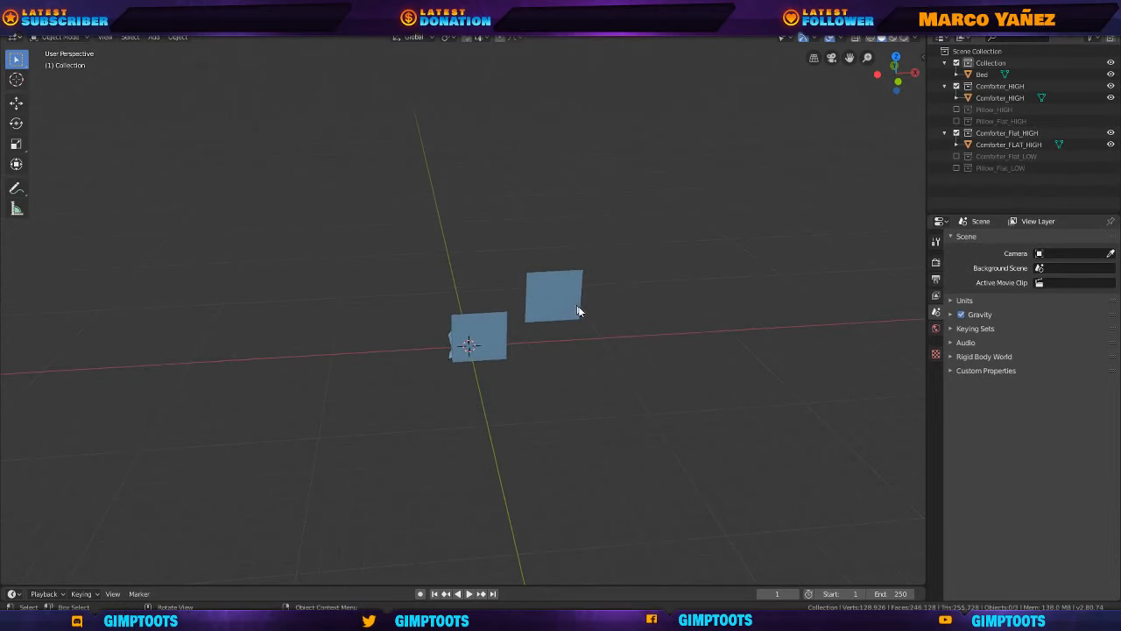
{"action": "middle_click_drag", "start_coordinate": [578, 311], "coordinate": [465, 244]}
{"action": "scroll", "coordinate": [506, 421], "scroll_direction": "up", "scroll_amount": 3}
{"action": "middle_click_drag", "start_coordinate": [536, 354], "coordinate": [516, 350]}
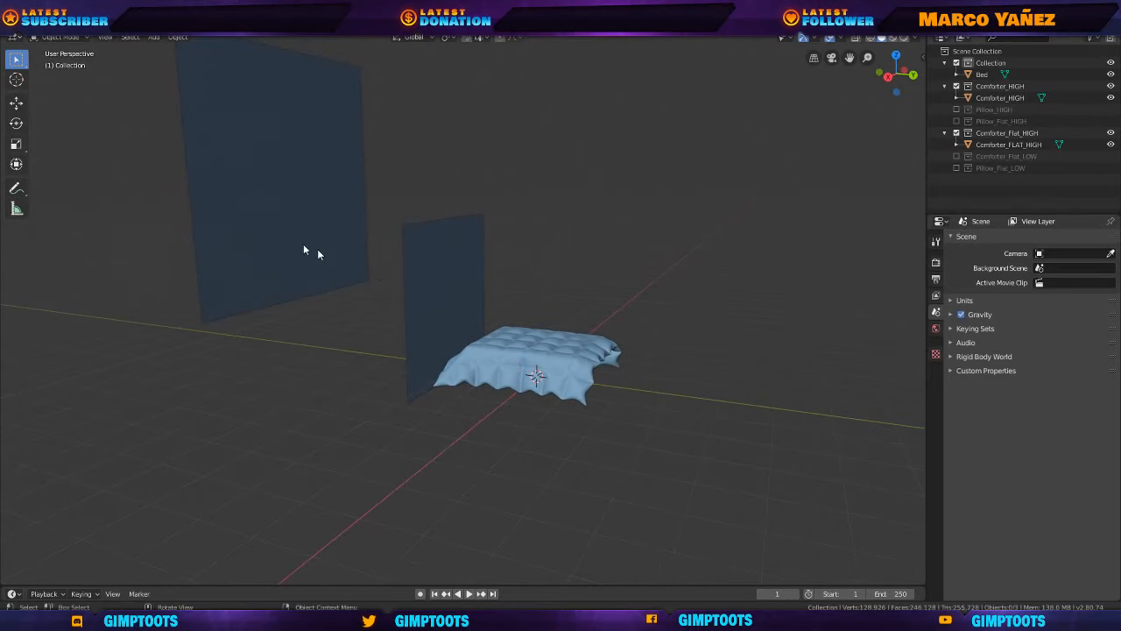
{"action": "left_click", "coordinate": [414, 223]}
{"action": "mouse_move", "coordinate": [319, 223]}
{"action": "middle_mouse_down"}
{"action": "mouse_move", "coordinate": [543, 216]}
{"action": "mouse_move", "coordinate": [762, 277]}
{"action": "middle_mouse_up"}
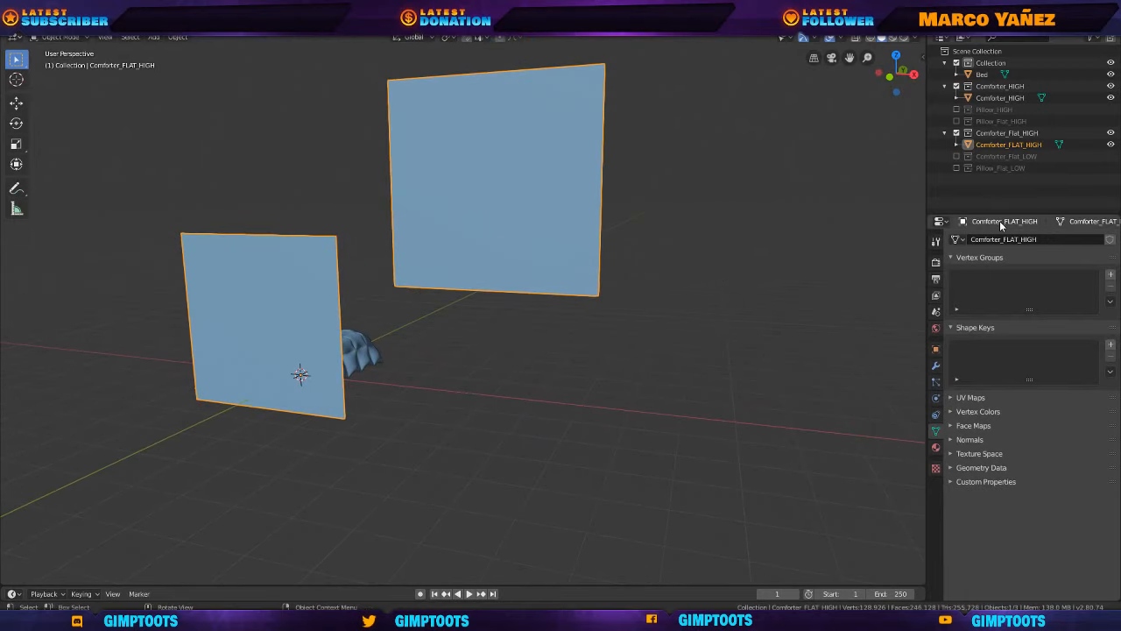
{"action": "left_click", "coordinate": [1111, 346]}
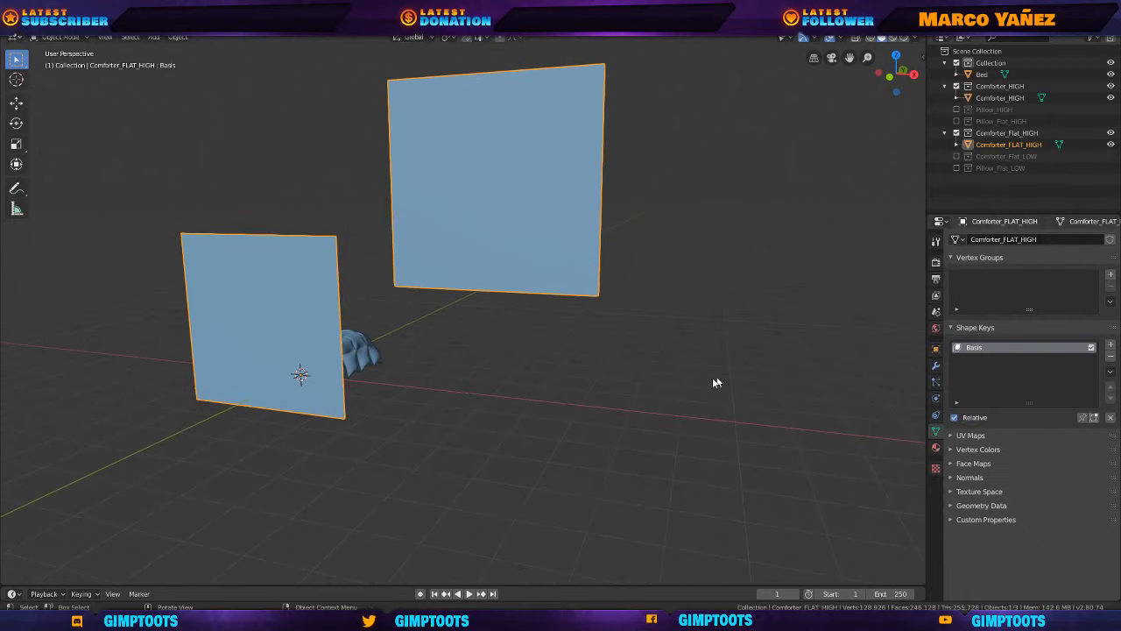
Join the draped Comforter_HIGH mesh into Comforter_FLAT_HIGH as a shape key.
{"action": "middle_click_drag", "start_coordinate": [715, 383], "coordinate": [514, 351]}
{"action": "left_click", "coordinate": [558, 359]}
{"action": "middle_click_drag", "start_coordinate": [635, 407], "coordinate": [614, 357]}
{"action": "key", "text": "shift"}
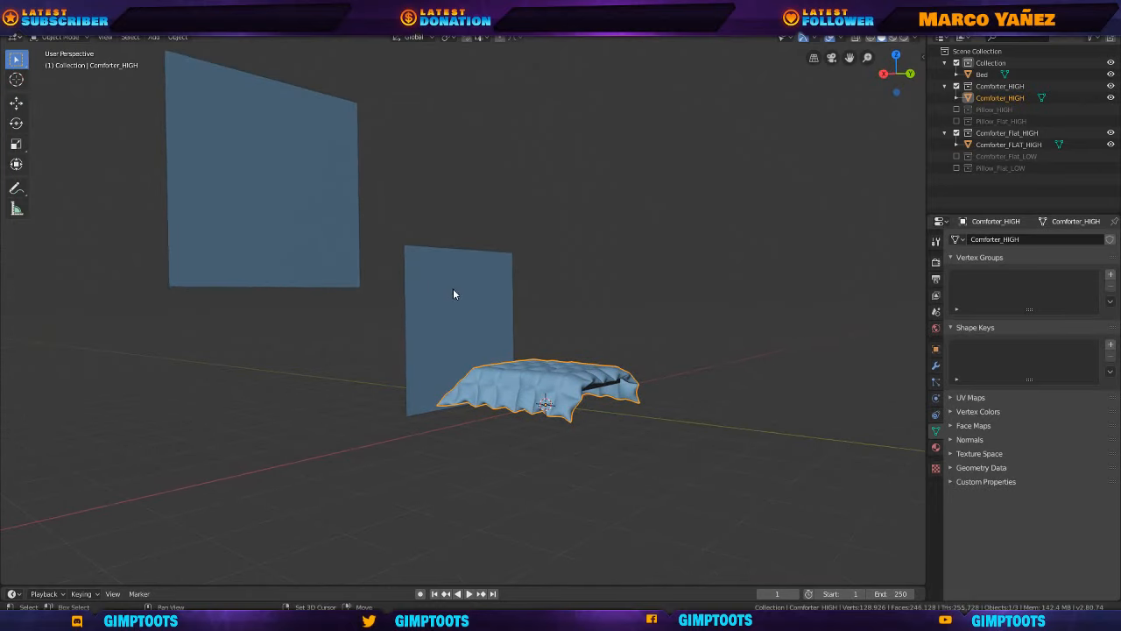
{"action": "left_click", "coordinate": [423, 271], "text": "shift"}
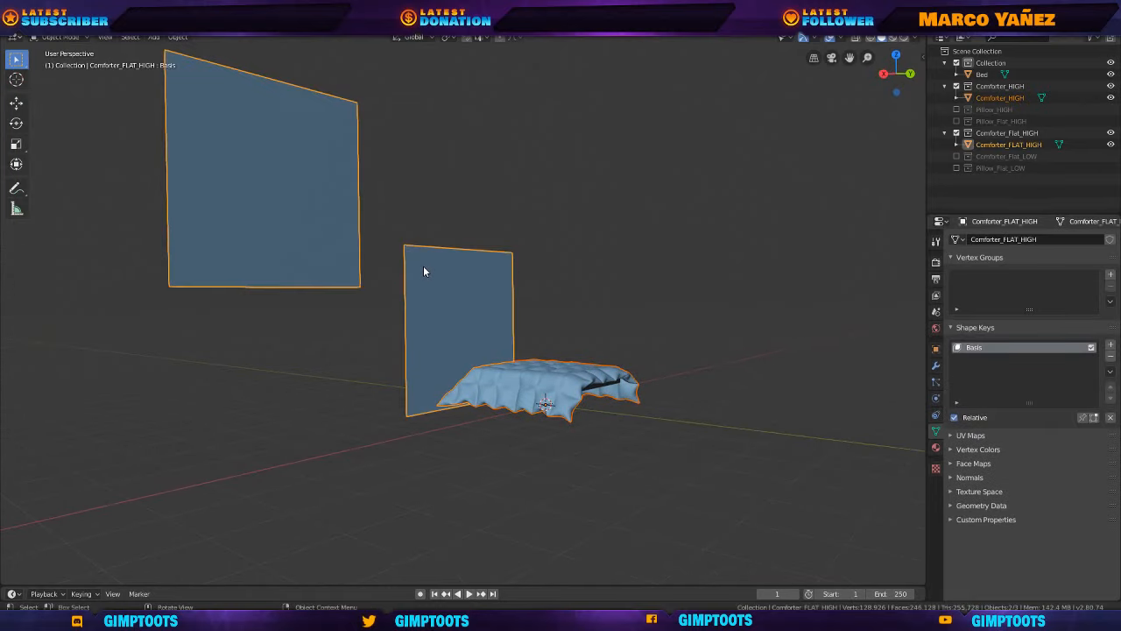
{"action": "middle_click_drag", "start_coordinate": [429, 269], "coordinate": [857, 260]}
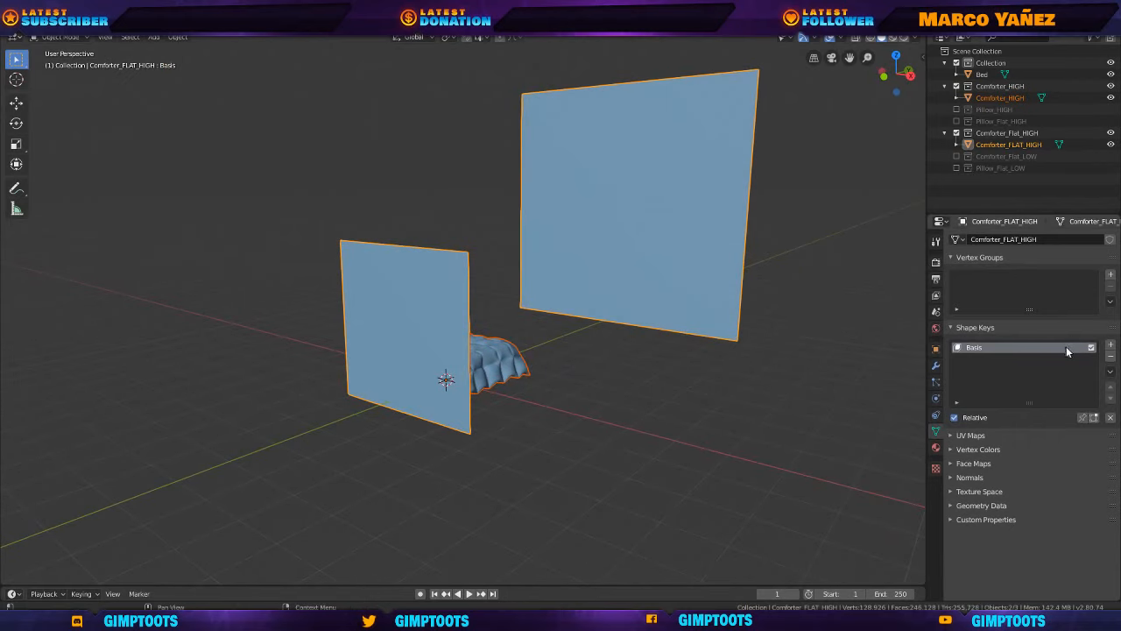
{"action": "left_click", "coordinate": [1111, 373]}
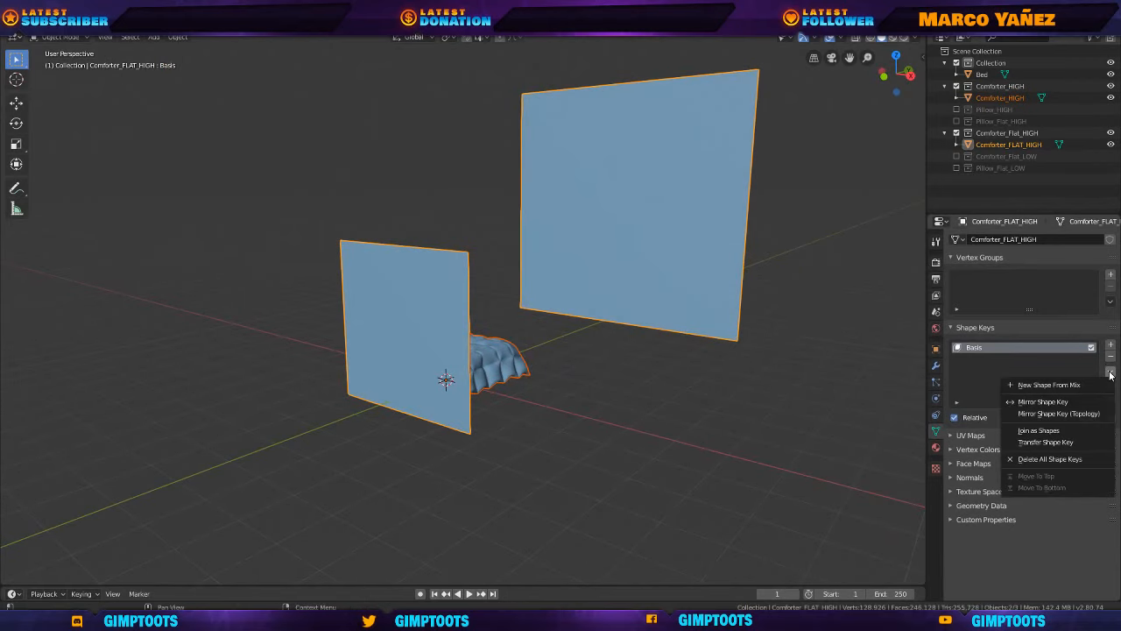
{"action": "left_click", "coordinate": [1053, 430]}
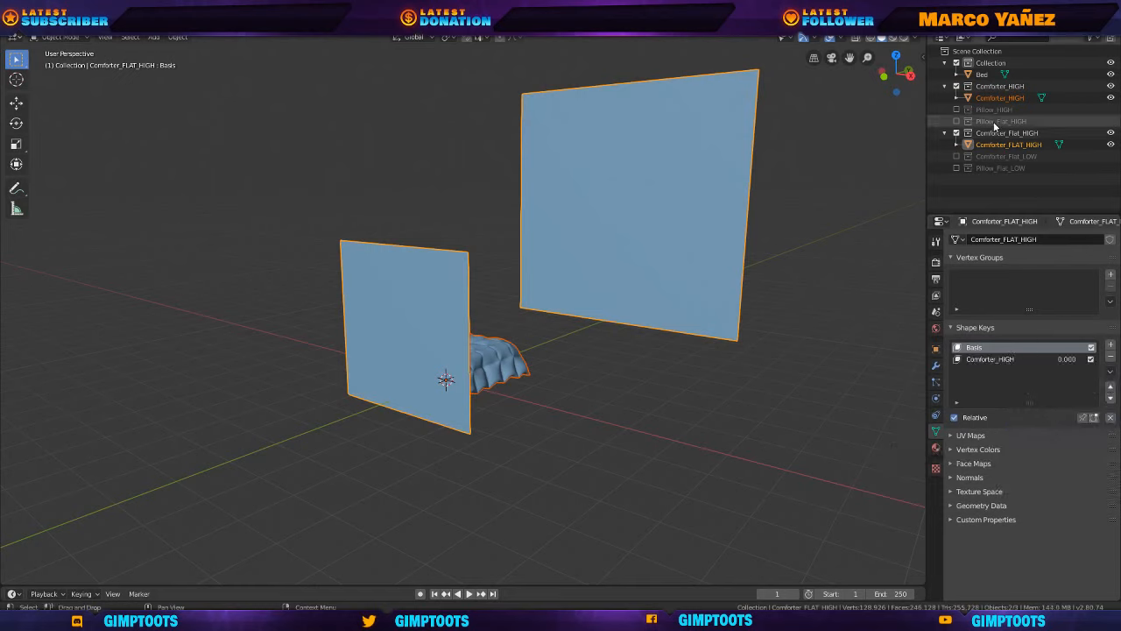
Exclude the Comforter_HIGH collection and set the flat comforter's Comforter_HIGH shape key value to 1.000 to inspect the draped form.
{"action": "left_click", "coordinate": [956, 86]}
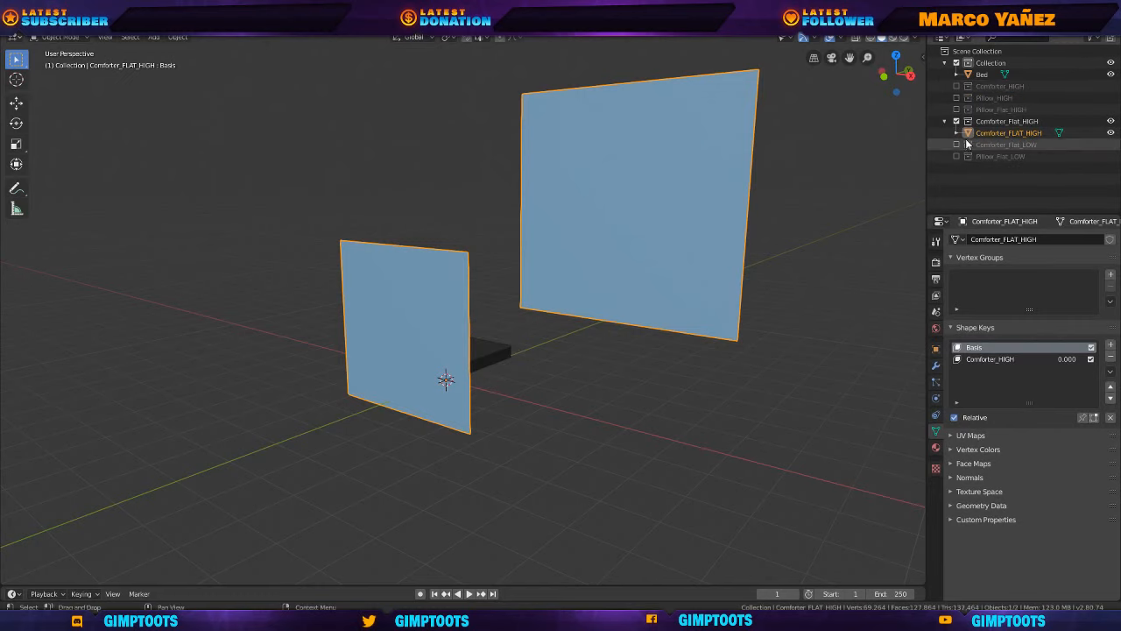
{"action": "left_click", "coordinate": [974, 360]}
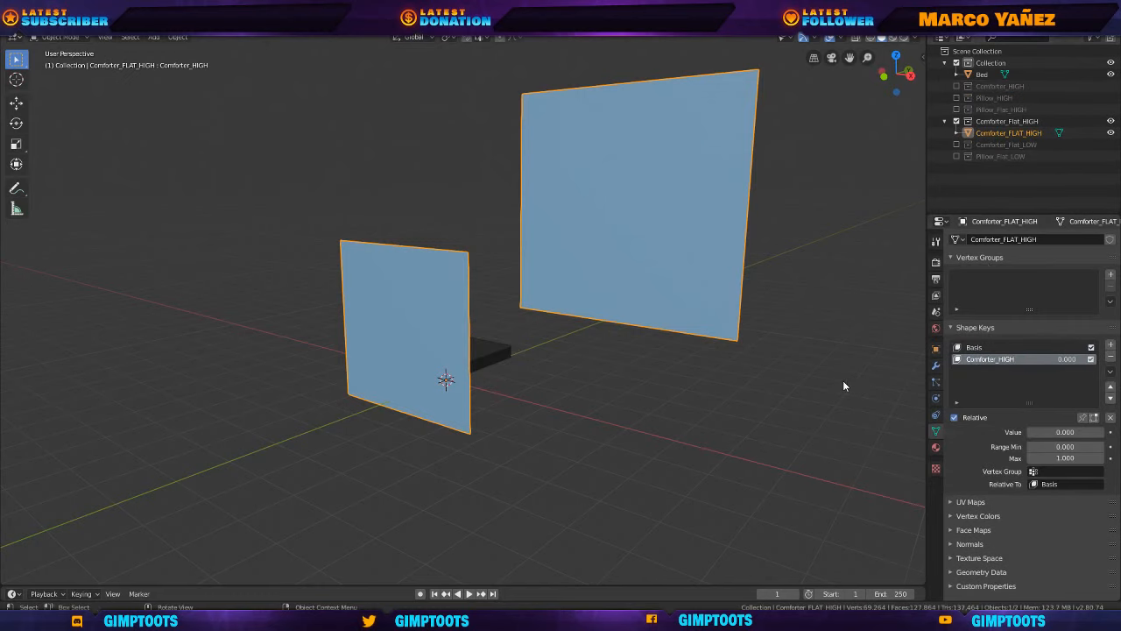
{"action": "middle_click_drag", "start_coordinate": [843, 385], "coordinate": [745, 383]}
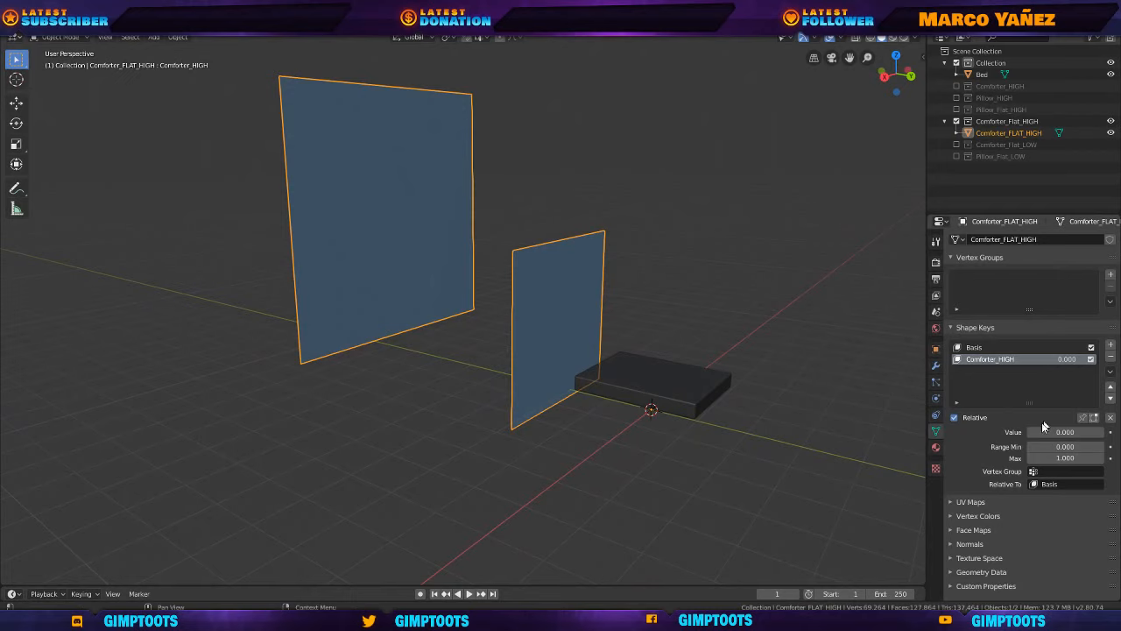
{"action": "left_click_drag", "start_coordinate": [1035, 431], "coordinate": [1104, 431]}
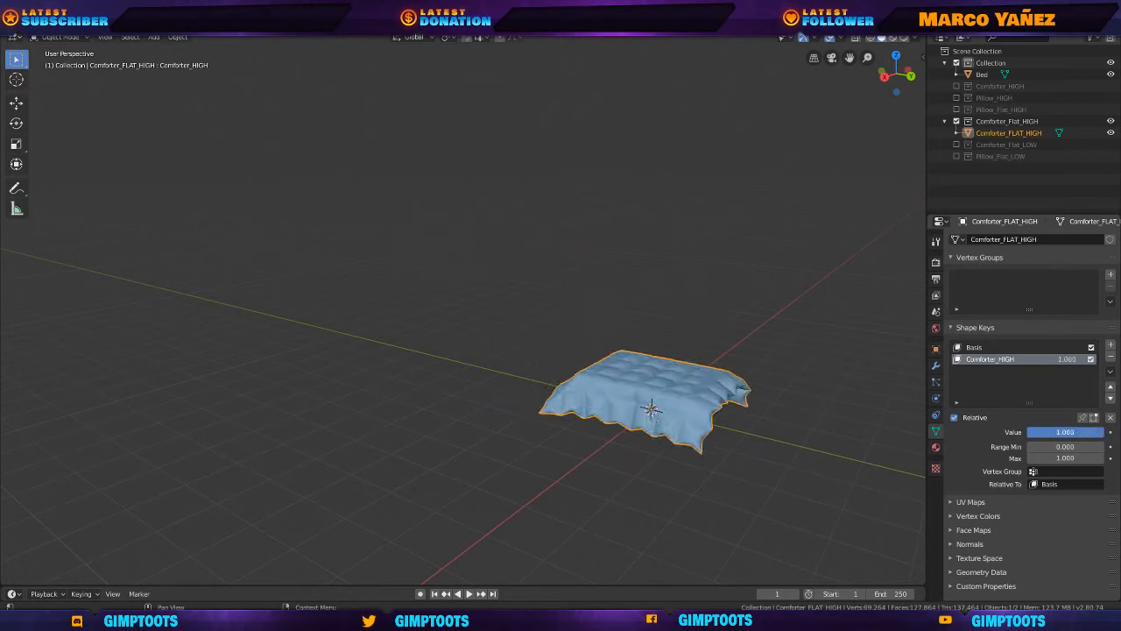
{"action": "middle_click_drag", "start_coordinate": [759, 415], "coordinate": [734, 433]}
{"action": "scroll", "coordinate": [799, 427], "scroll_direction": "up", "scroll_amount": 5}
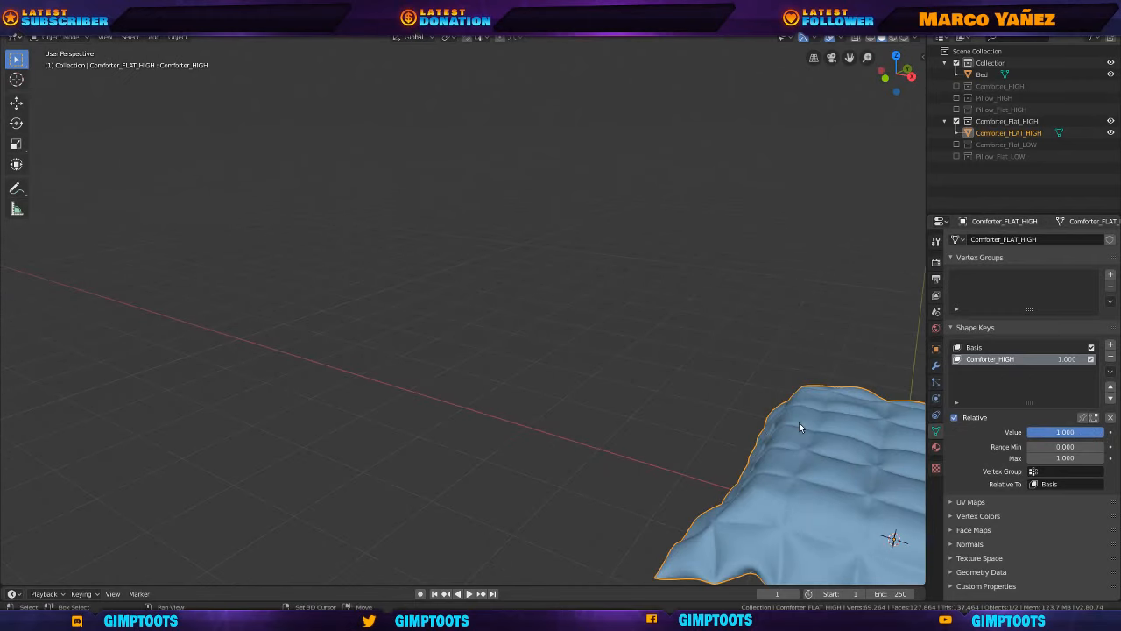
{"action": "scroll", "coordinate": [799, 426], "scroll_direction": "down", "scroll_amount": 4}
{"action": "middle_click_drag", "start_coordinate": [595, 307], "coordinate": [656, 400]}
{"action": "scroll", "coordinate": [639, 363], "scroll_direction": "down", "scroll_amount": 2}
{"action": "middle_click_drag", "start_coordinate": [625, 327], "coordinate": [629, 378]}
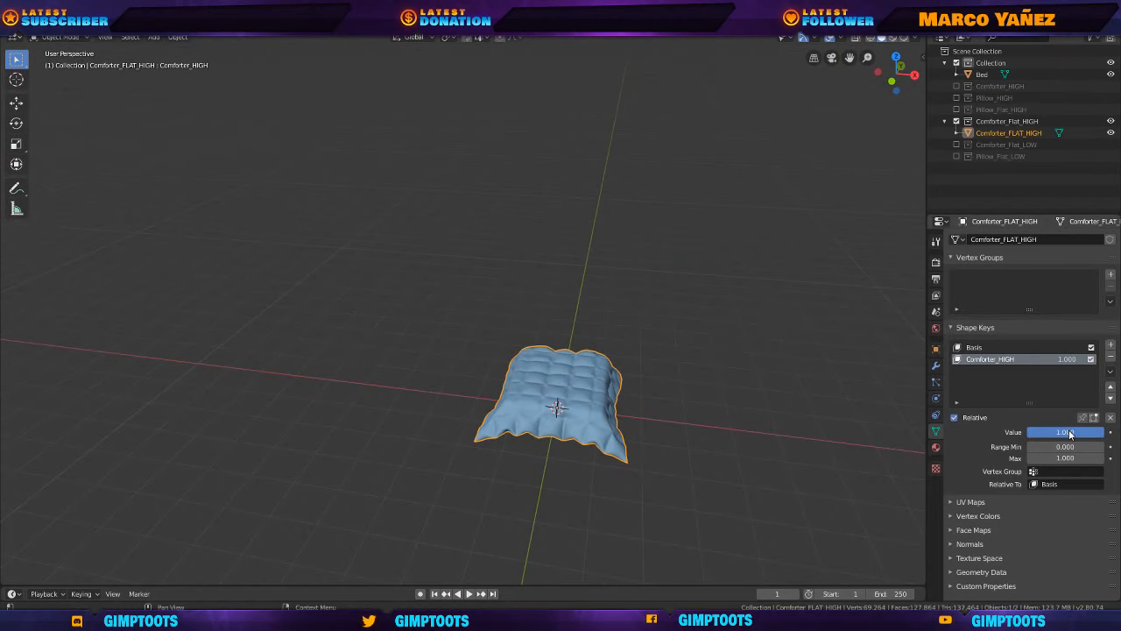
Set the flat comforter's Comforter_HIGH shape key value to 0.000.
{"action": "left_click_drag", "start_coordinate": [1095, 432], "coordinate": [1026, 432]}
{"action": "scroll", "coordinate": [708, 331], "scroll_direction": "down", "scroll_amount": 2}
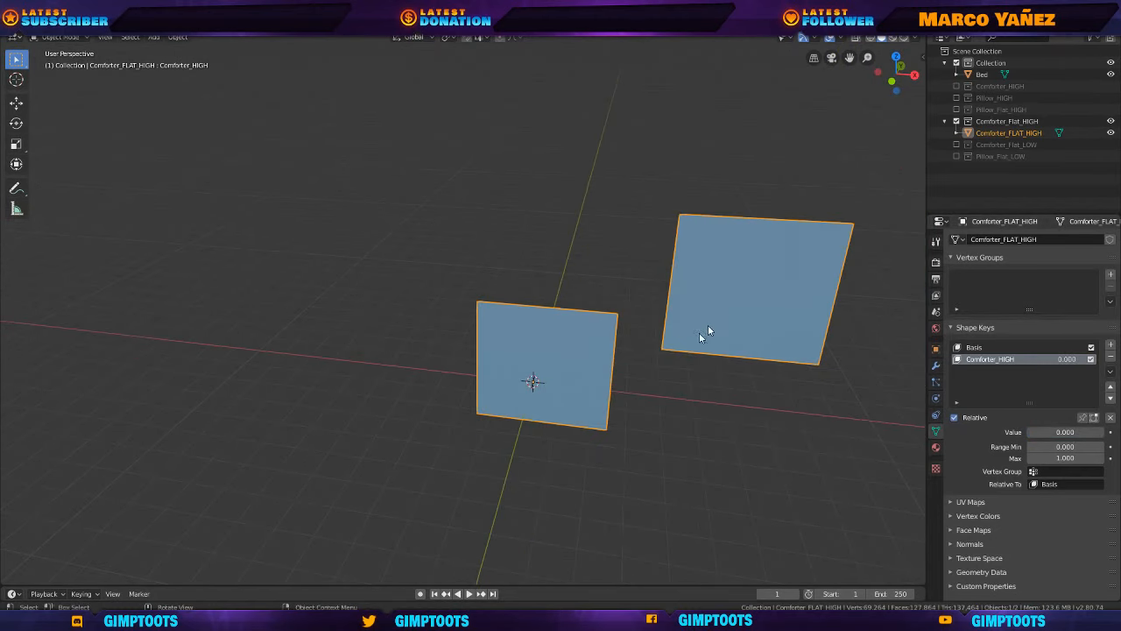
{"action": "middle_click_drag", "start_coordinate": [708, 330], "coordinate": [689, 386], "text": "shift"}
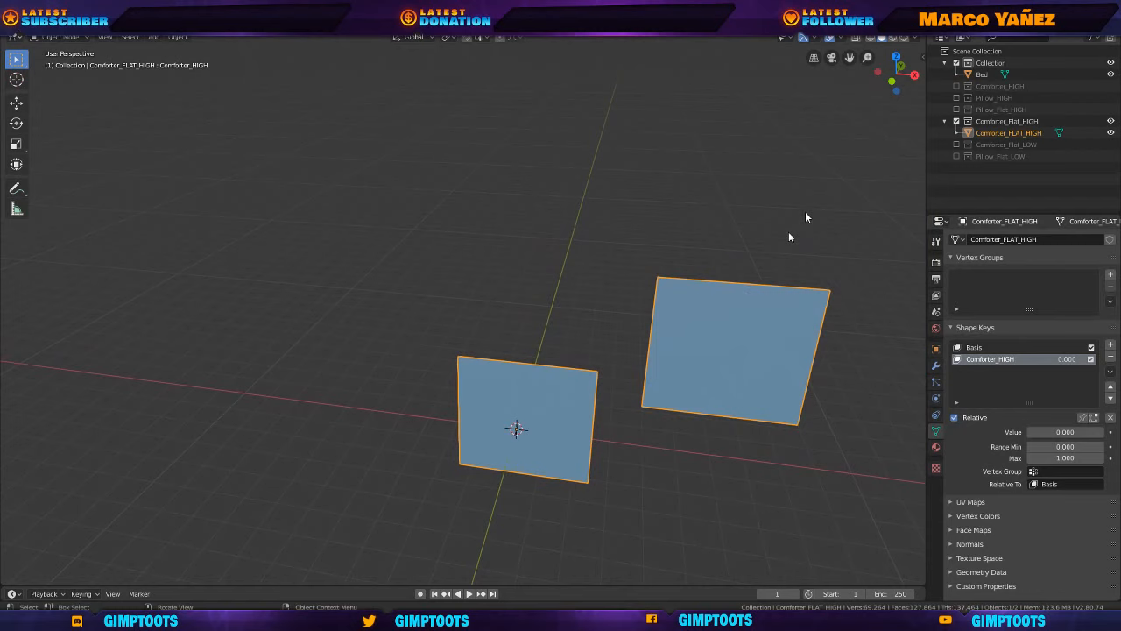
Bring the Comforter_HIGH, Pillow_HIGH and Pillow_Flat_HIGH collections back into the view layer.
{"action": "left_click", "coordinate": [956, 86]}
{"action": "middle_click_drag", "start_coordinate": [776, 288], "coordinate": [574, 326]}
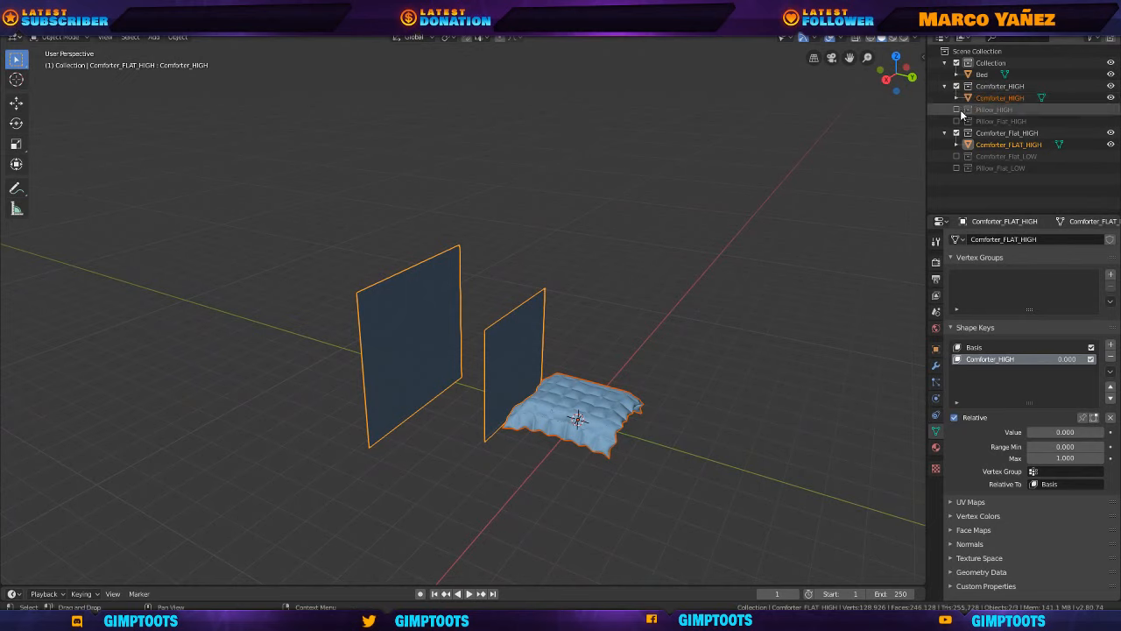
{"action": "left_click", "coordinate": [956, 110]}
{"action": "left_click", "coordinate": [956, 132]}
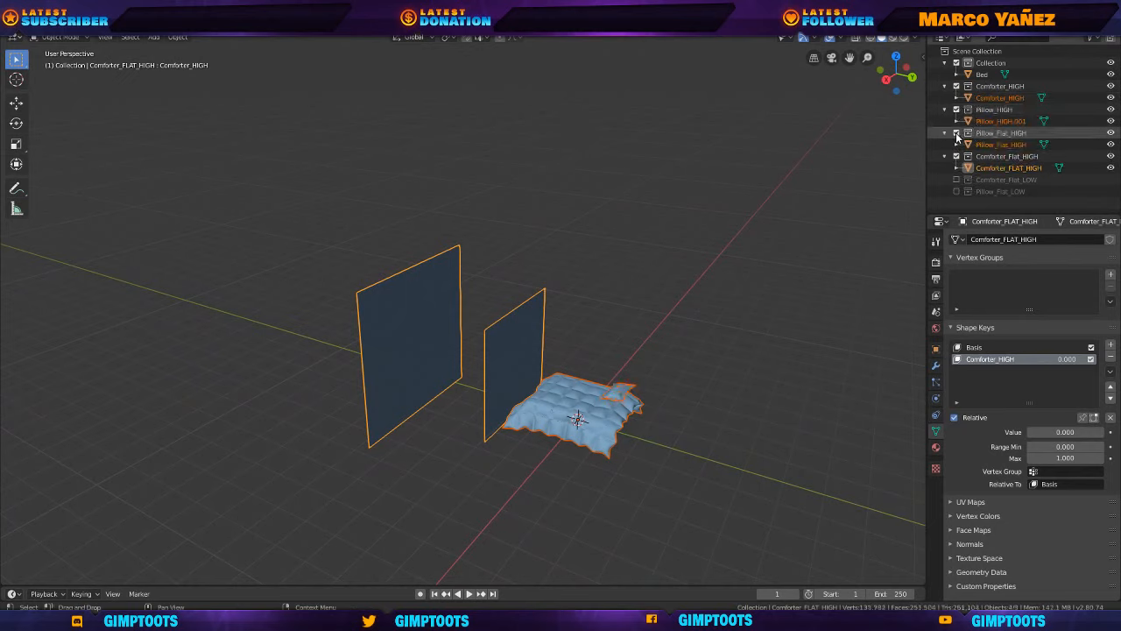
Set the Pillow_HIGH.001 shape key value of Pillow_Flat_HIGH to 0.000.
{"action": "left_click", "coordinate": [1000, 144]}
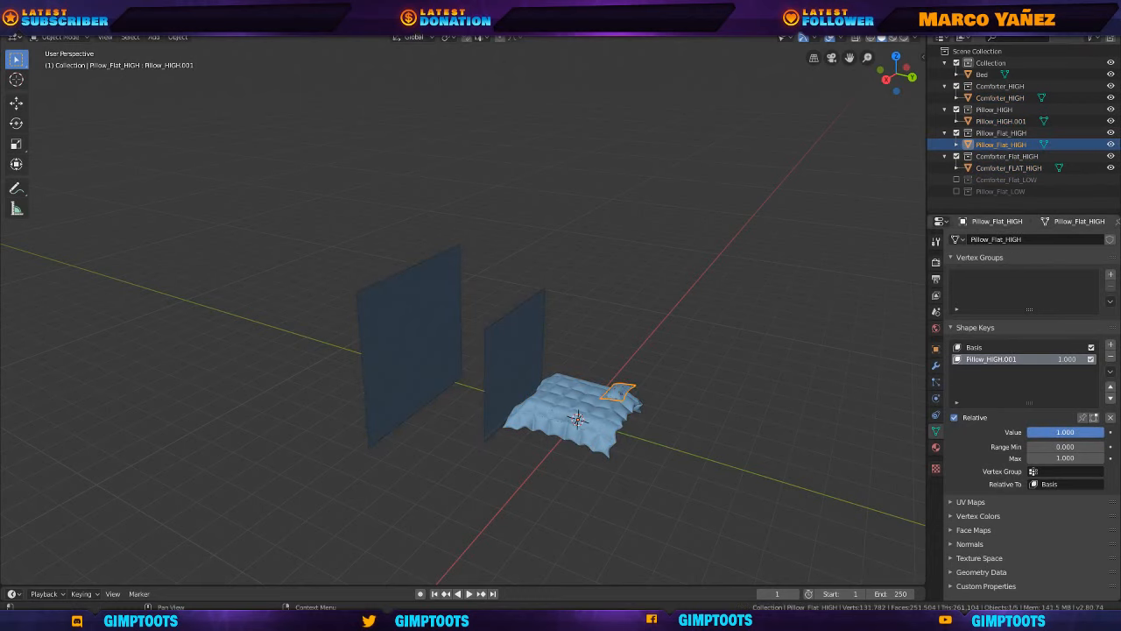
{"action": "left_click_drag", "start_coordinate": [1100, 432], "coordinate": [1028, 432]}
{"action": "middle_click_drag", "start_coordinate": [492, 328], "coordinate": [646, 293]}
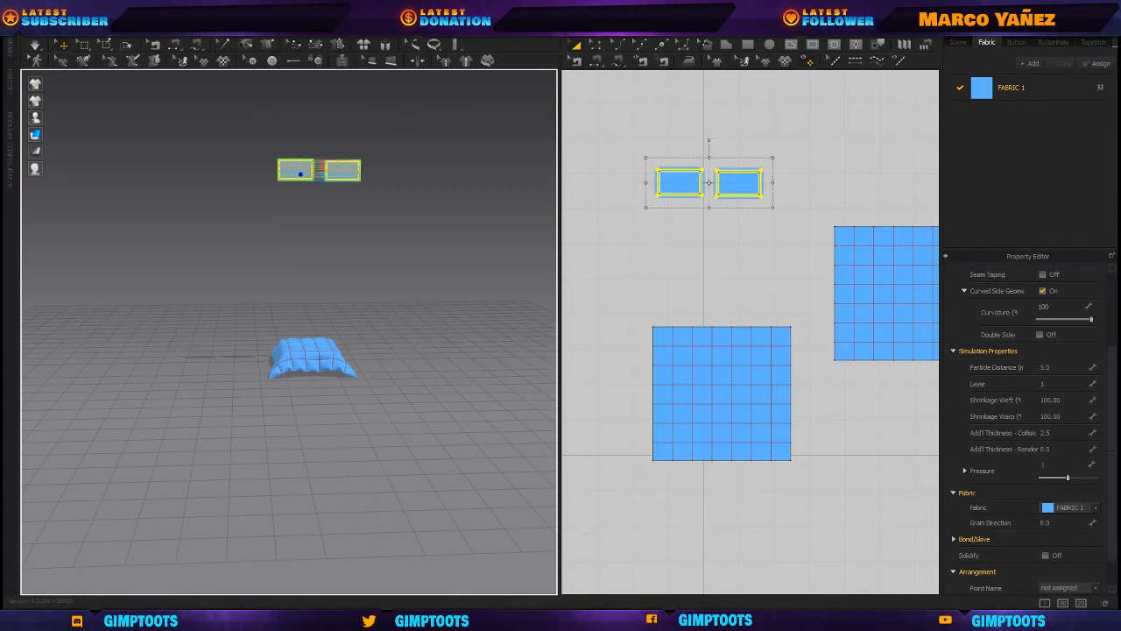
In Marvelous Designer, undo the latest changes to the two pillow pieces until the pillow is back on the comforter.
{"action": "left_click", "coordinate": [372, 317]}
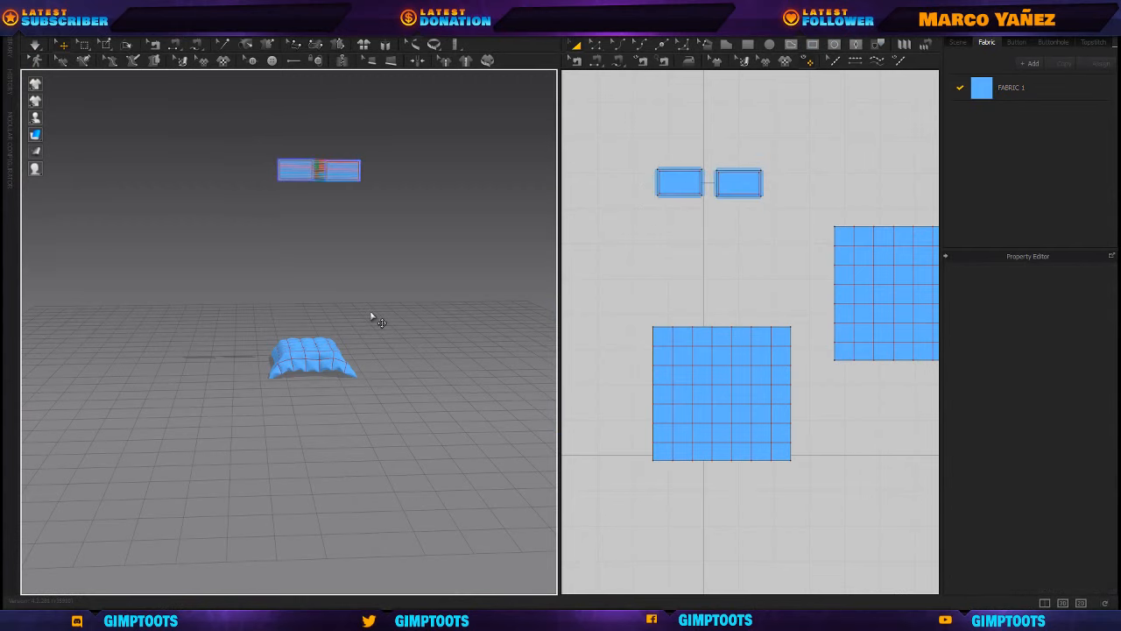
{"action": "key", "text": "ctrl+z"}
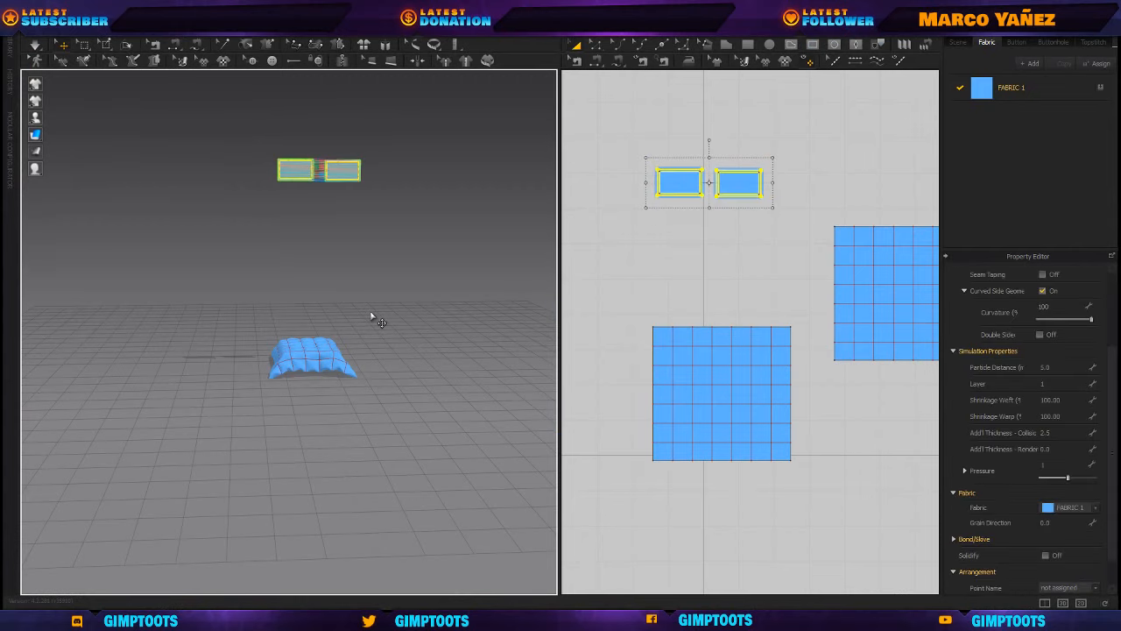
{"action": "key", "text": "ctrl+z"}
{"action": "middle_click_drag", "start_coordinate": [386, 307], "coordinate": [358, 345]}
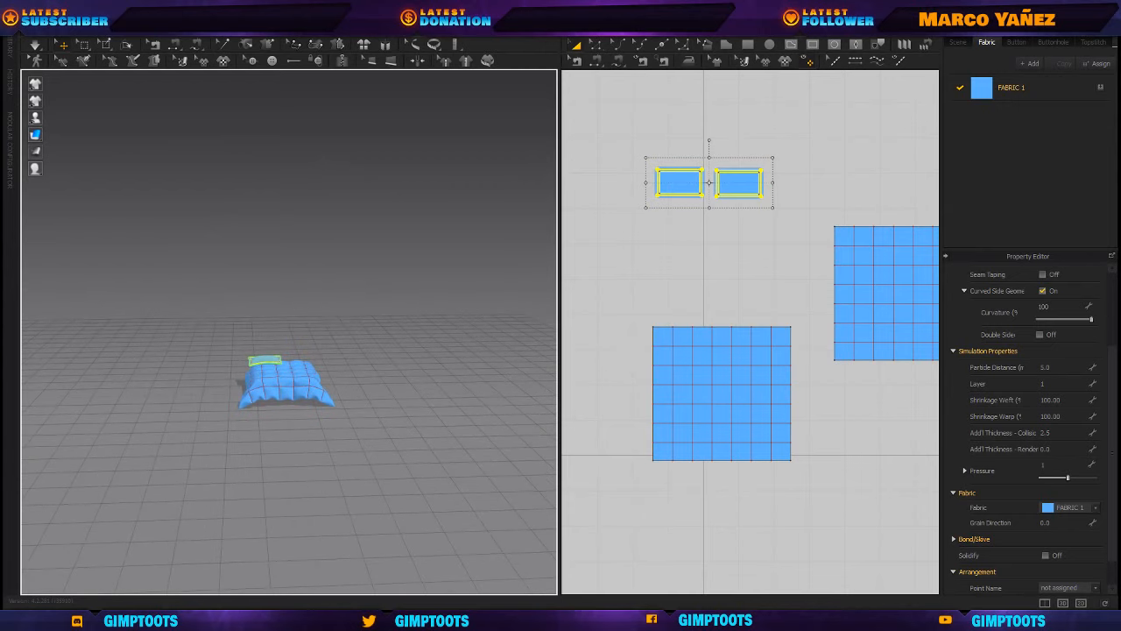
Switch back to Blender and examine the layout of the flat pillow and comforter panels.
{"action": "key", "text": "alt+Tab"}
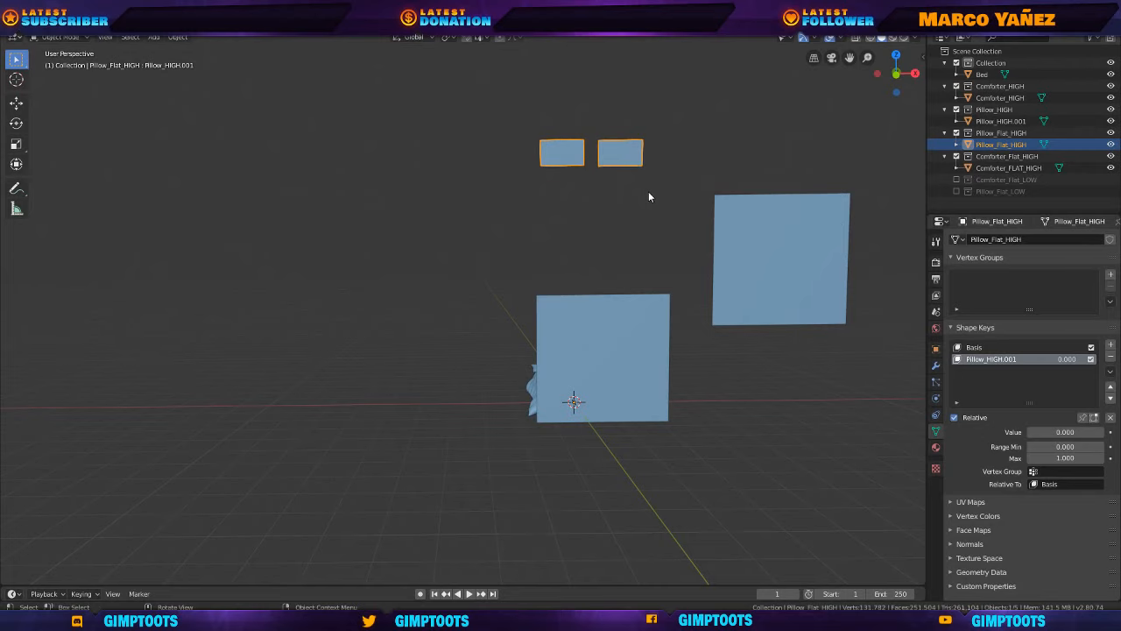
{"action": "middle_click_drag", "start_coordinate": [648, 197], "coordinate": [641, 321]}
{"action": "scroll", "coordinate": [641, 321], "scroll_direction": "up", "scroll_amount": 4}
{"action": "middle_click_drag", "start_coordinate": [753, 224], "coordinate": [633, 272], "text": "shift"}
{"action": "scroll", "coordinate": [633, 273], "scroll_direction": "up", "scroll_amount": 1}
{"action": "scroll", "coordinate": [726, 268], "scroll_direction": "up", "scroll_amount": 1}
{"action": "middle_click_drag", "start_coordinate": [726, 268], "coordinate": [583, 305], "text": "shift"}
{"action": "scroll", "coordinate": [539, 260], "scroll_direction": "up", "scroll_amount": 2}
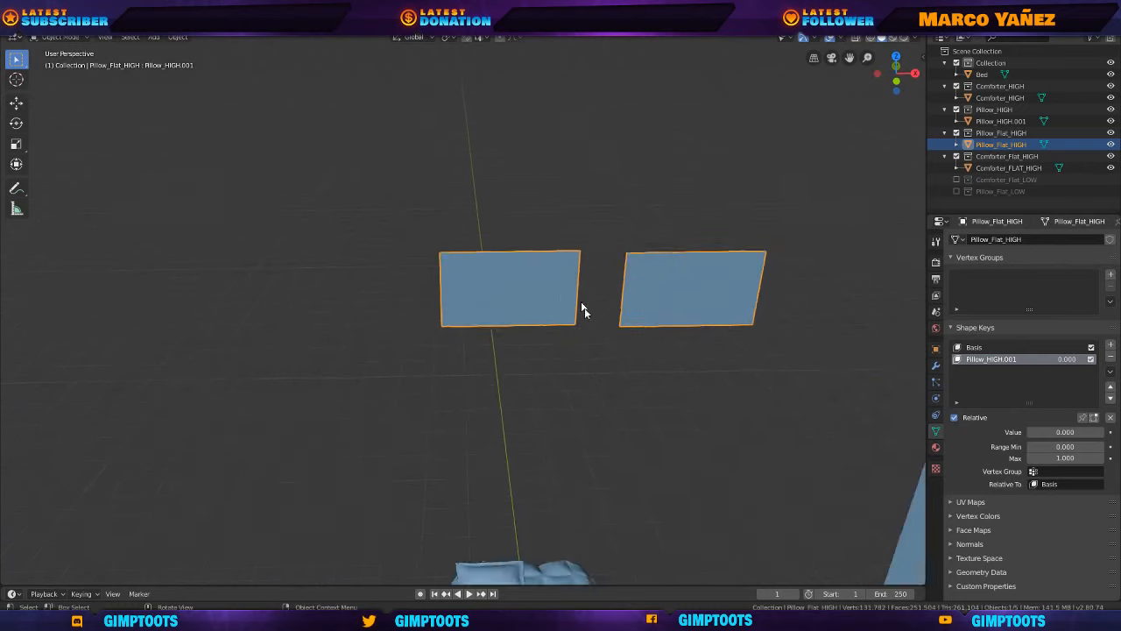
{"action": "scroll", "coordinate": [584, 307], "scroll_direction": "down", "scroll_amount": 2}
{"action": "middle_click_drag", "start_coordinate": [605, 491], "coordinate": [513, 277], "text": "shift"}
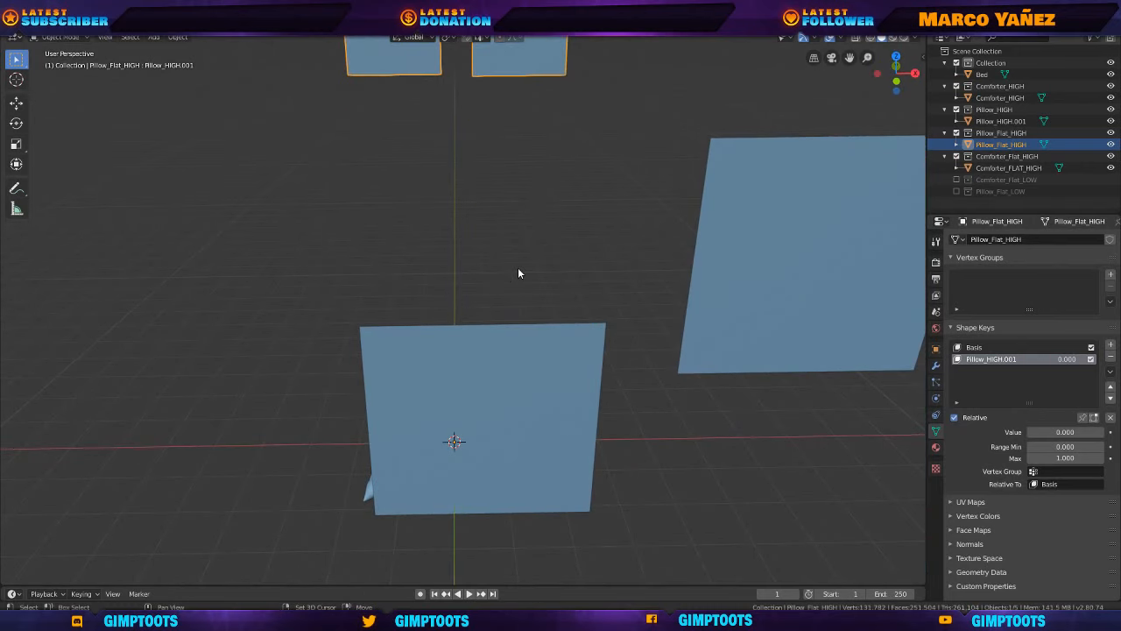
{"action": "key", "text": "shift+a"}
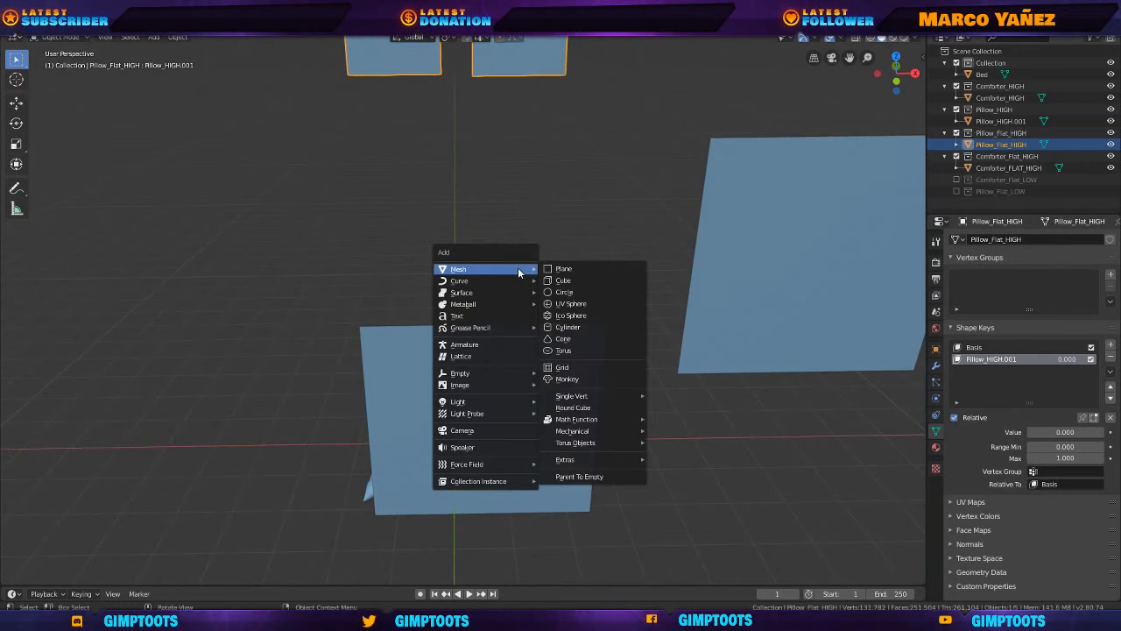
{"action": "left_click", "coordinate": [583, 269]}
{"action": "middle_click_drag", "start_coordinate": [613, 218], "coordinate": [488, 237]}
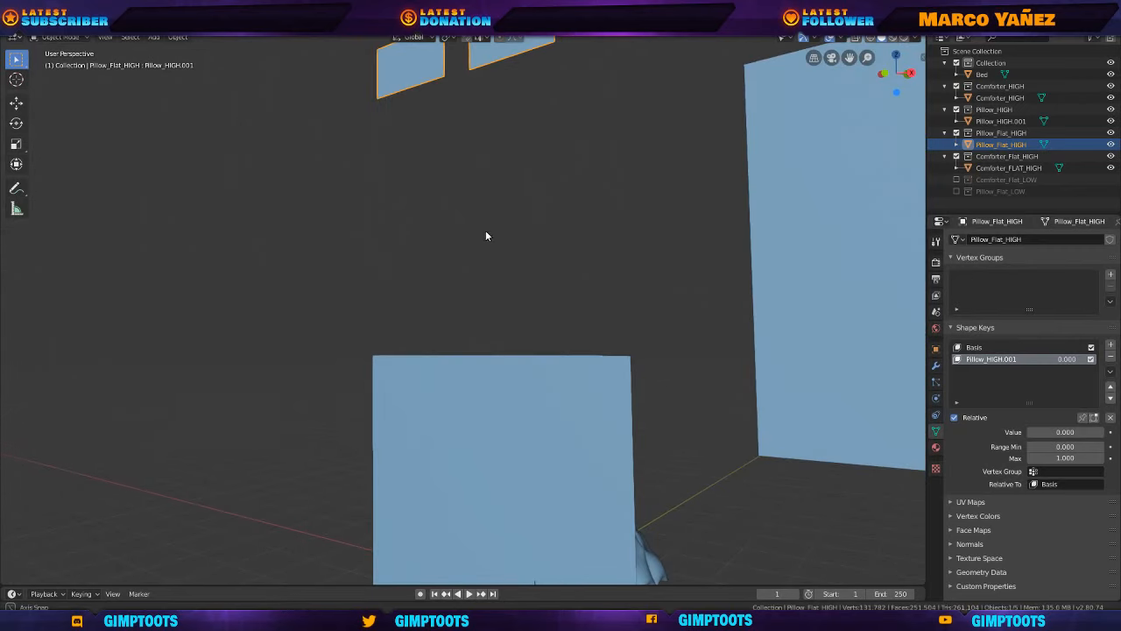
{"action": "scroll", "coordinate": [525, 345], "scroll_direction": "down", "scroll_amount": 3}
{"action": "middle_click_drag", "start_coordinate": [512, 378], "coordinate": [495, 368]}
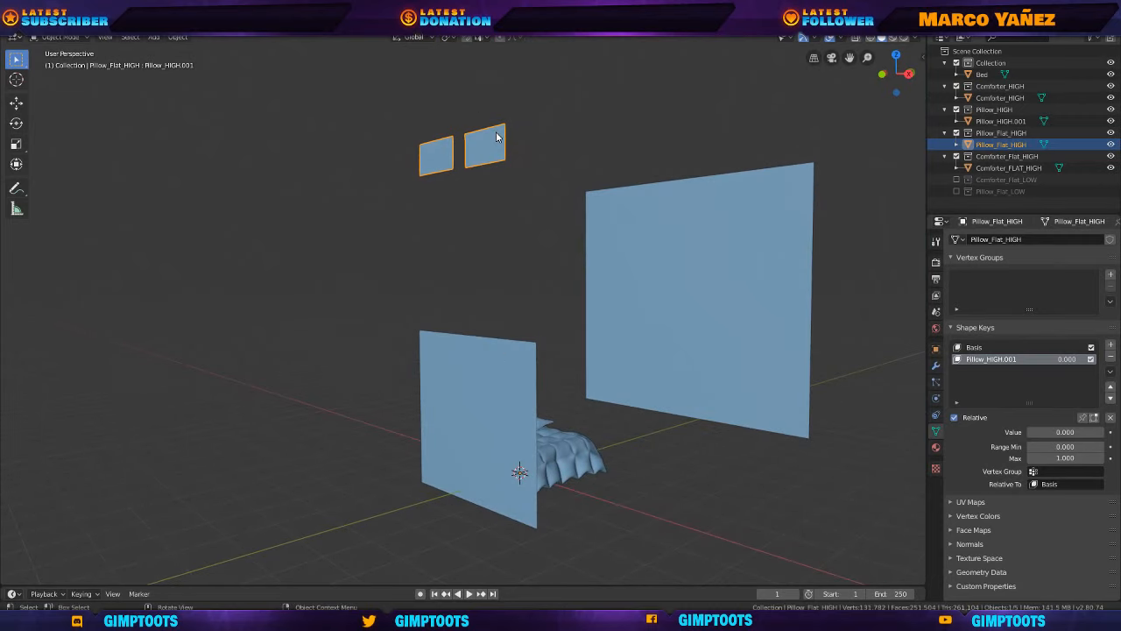
{"action": "middle_click_drag", "start_coordinate": [467, 388], "coordinate": [493, 403]}
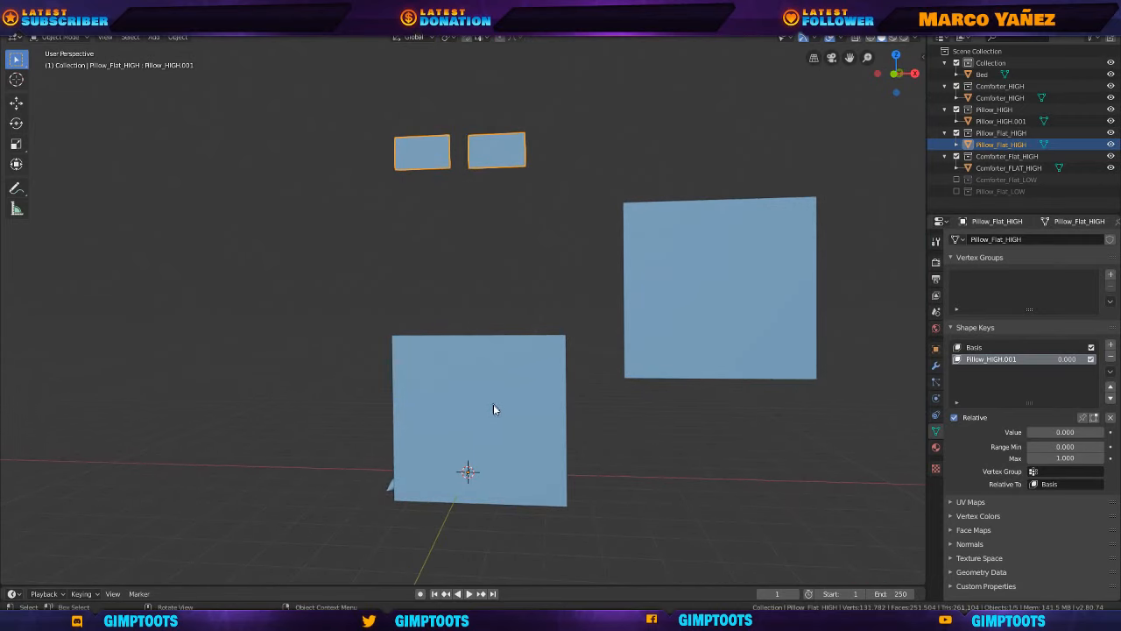
Add a mesh plane at the 3D cursor and scale it up to roughly the footprint of the draped comforter.
{"action": "key", "text": "shift+a"}
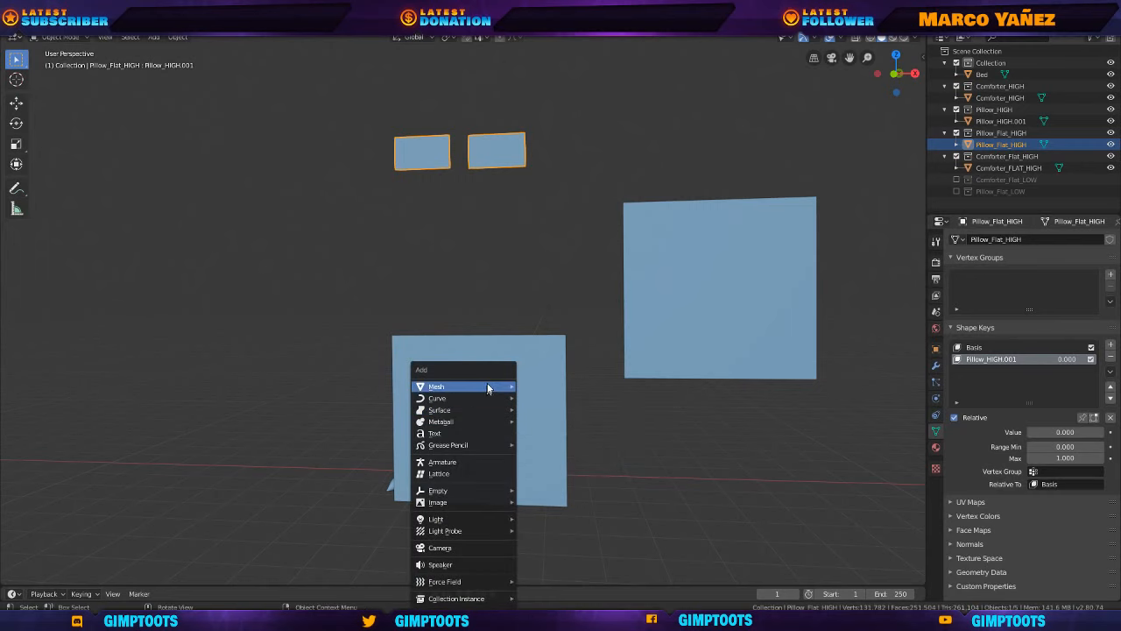
{"action": "mouse_move", "coordinate": [477, 386]}
{"action": "left_click", "coordinate": [580, 176]}
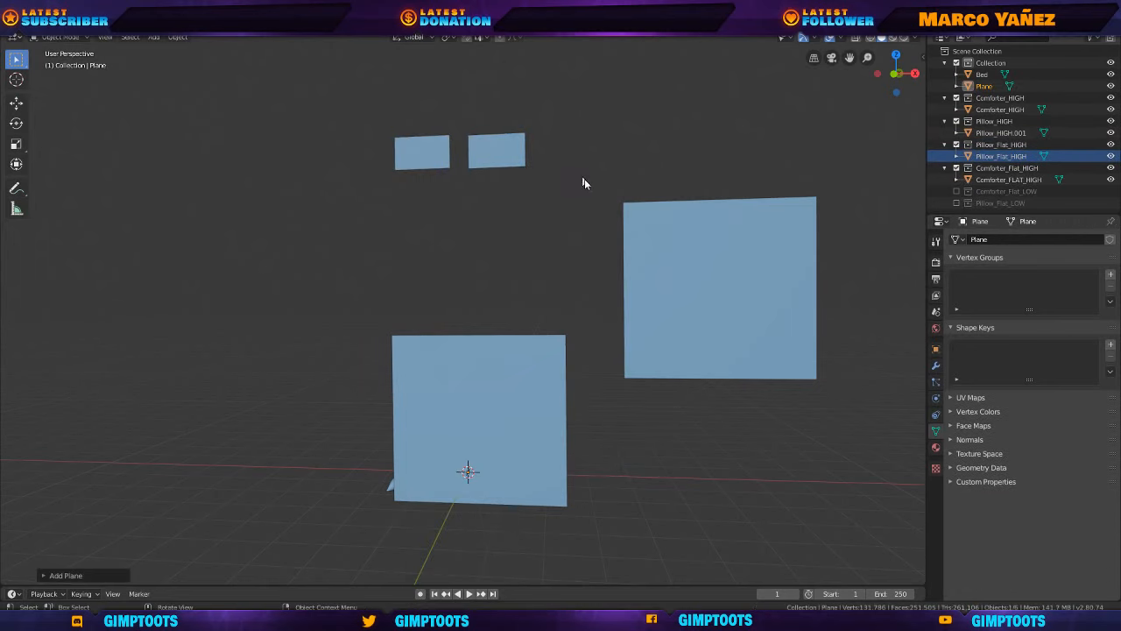
{"action": "middle_click_drag", "start_coordinate": [585, 178], "coordinate": [457, 425]}
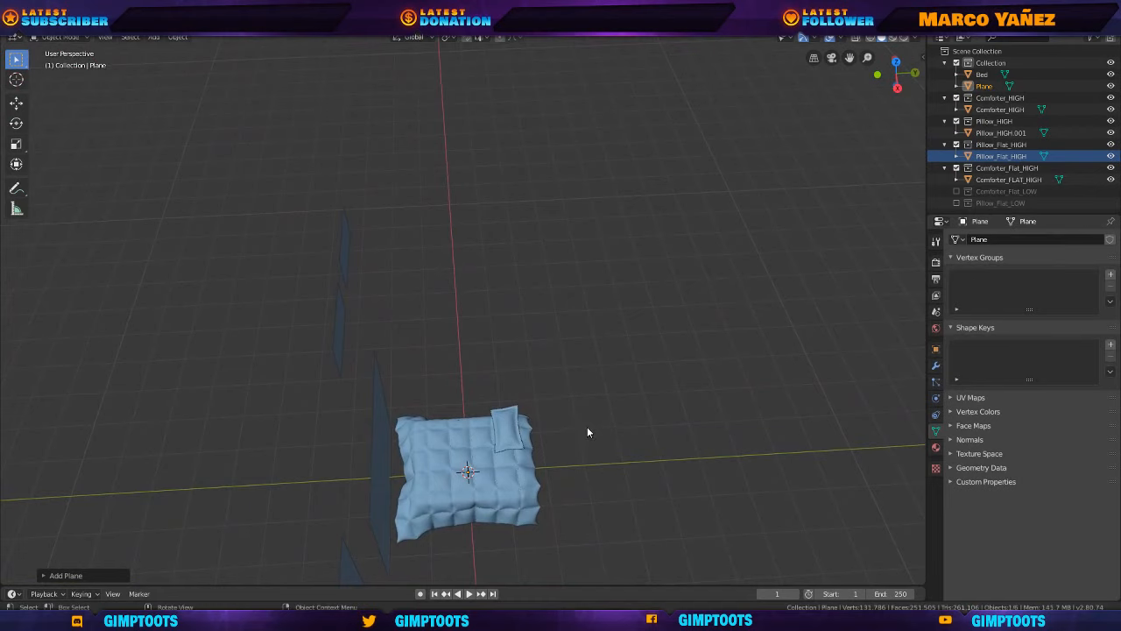
{"action": "key", "text": "s"}
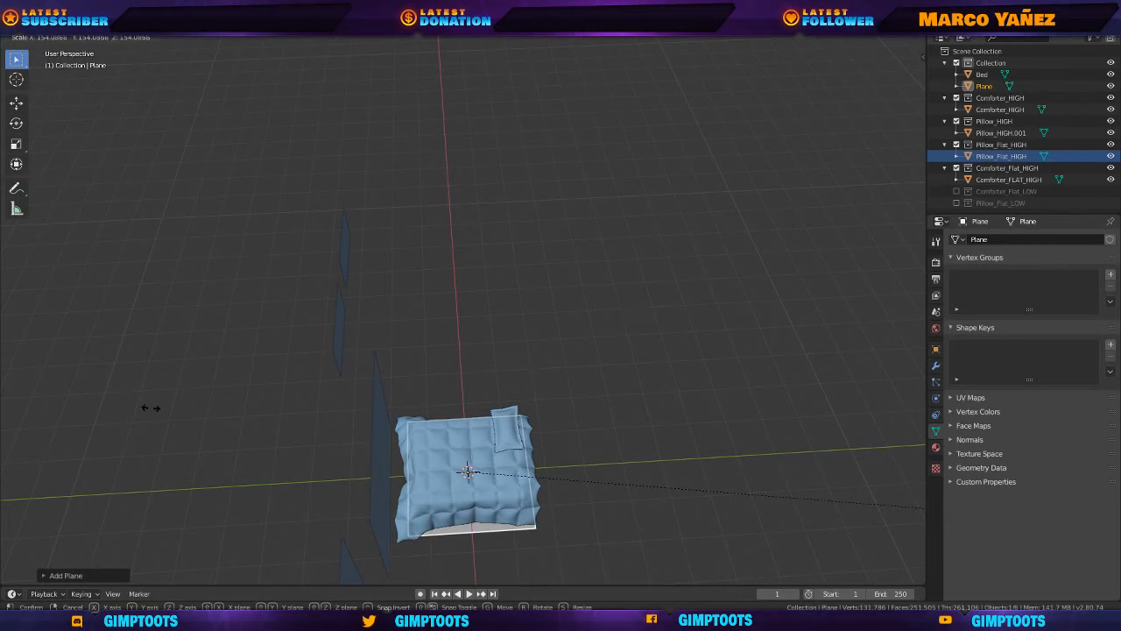
{"action": "left_click", "coordinate": [232, 449]}
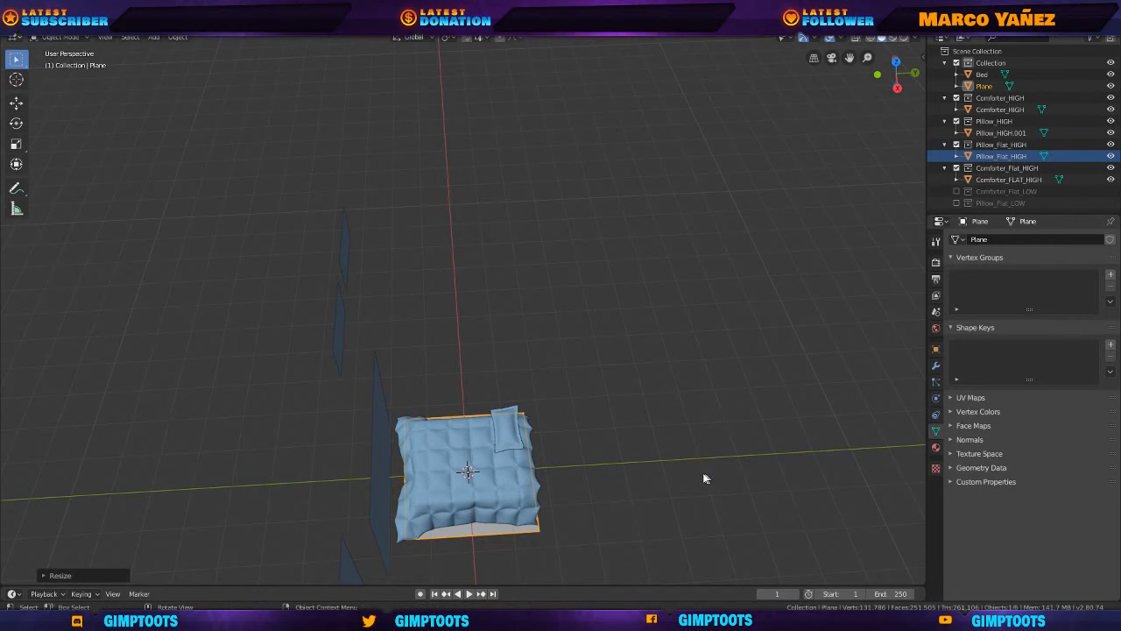
Rotate the plane about the X axis so it stands upright, roughly parallel to the flat comforter panels.
{"action": "middle_click_drag", "start_coordinate": [704, 478], "coordinate": [633, 408]}
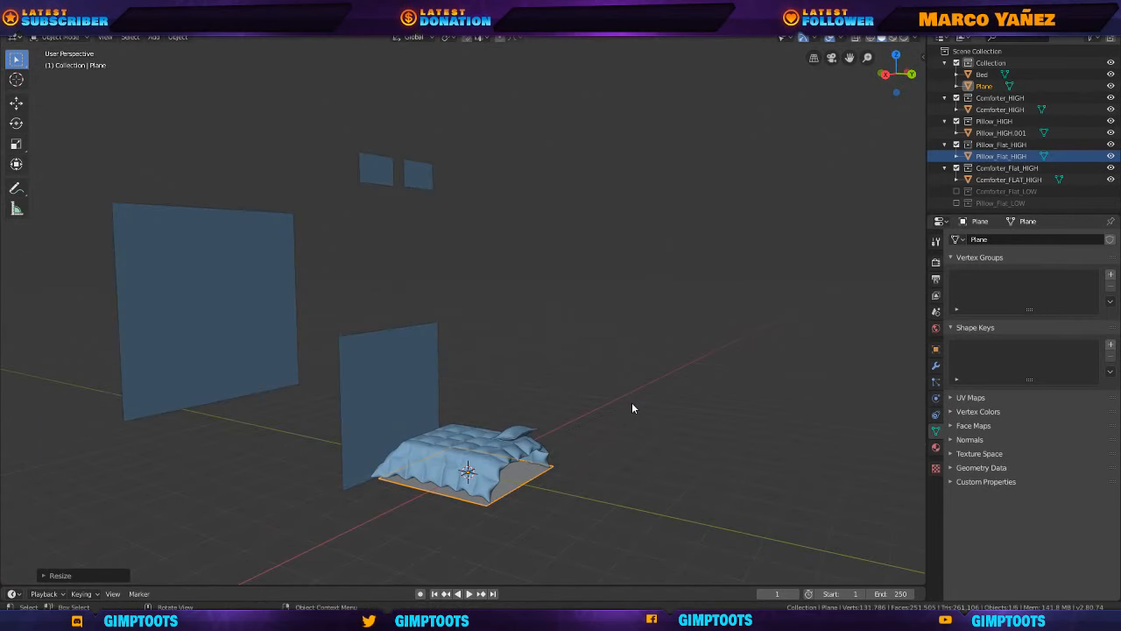
{"action": "key", "text": "r"}
{"action": "key", "text": "x"}
{"action": "left_click", "coordinate": [499, 422]}
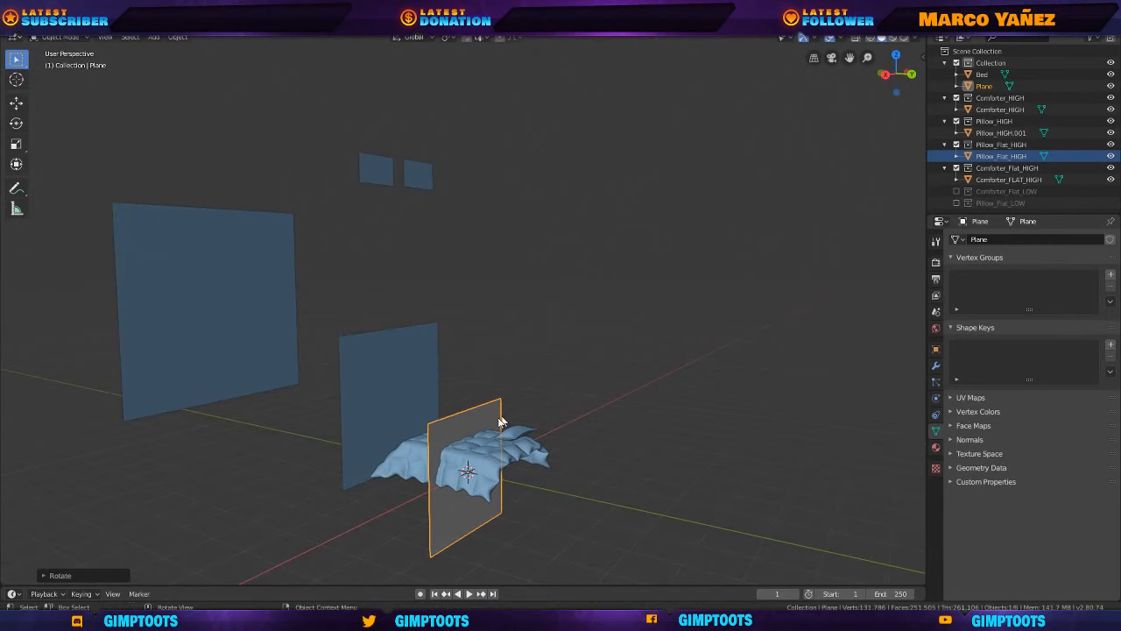
{"action": "middle_click_drag", "start_coordinate": [456, 479], "coordinate": [538, 439]}
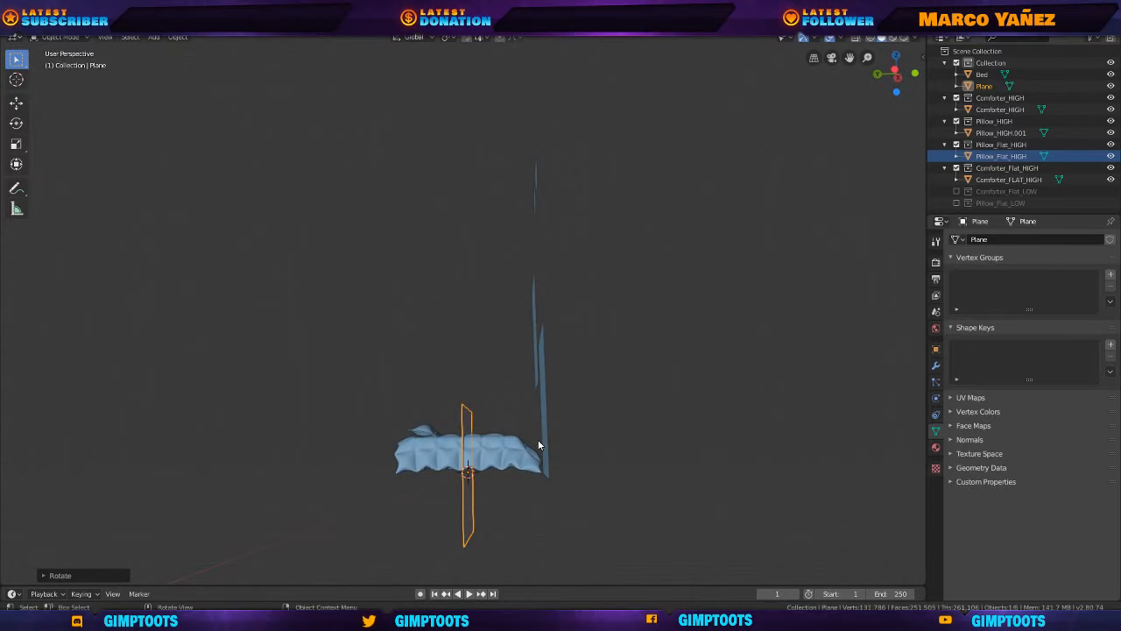
Move the plane in front of the flat comforter panel nearest the bed and centre it on that panel along X.
{"action": "key", "text": "g"}
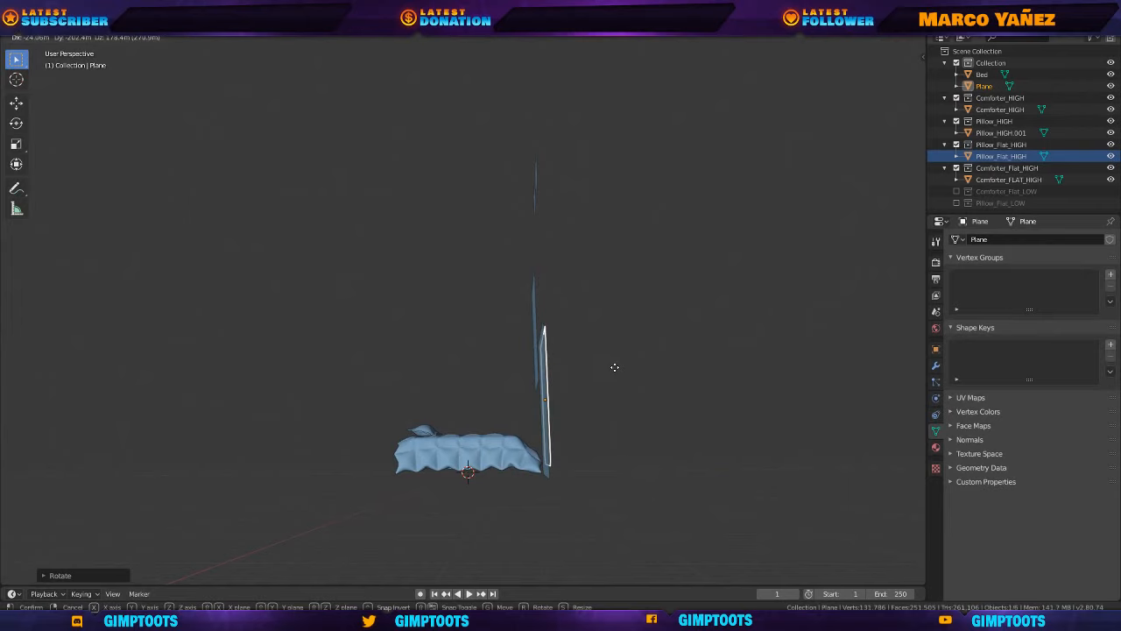
{"action": "left_click", "coordinate": [618, 373]}
{"action": "middle_click_drag", "start_coordinate": [619, 373], "coordinate": [474, 400]}
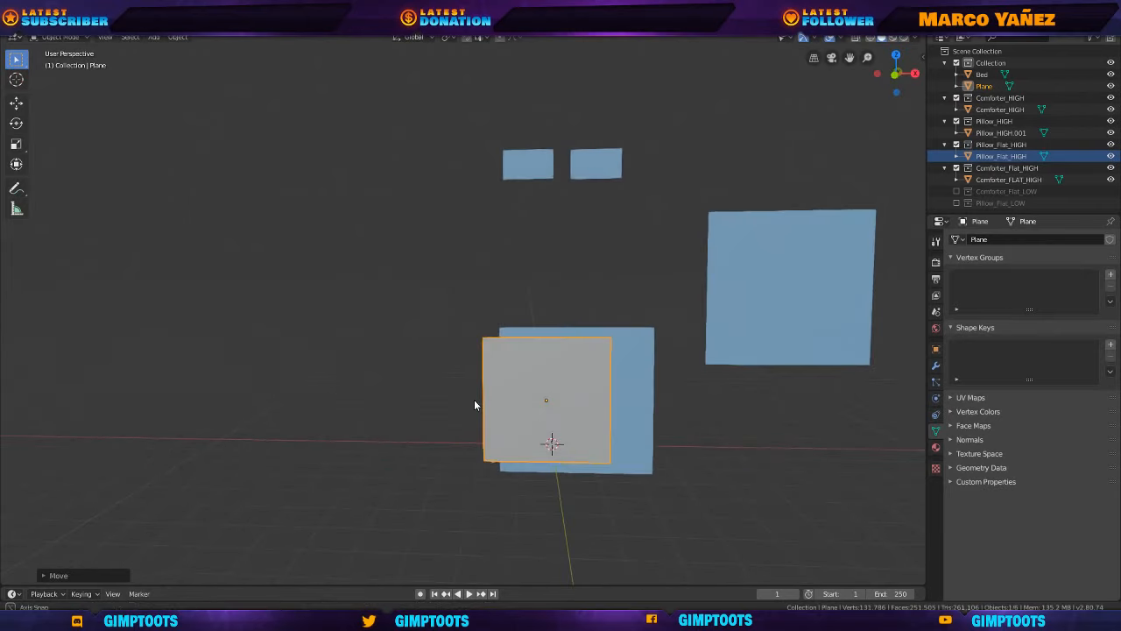
{"action": "middle_click_drag", "start_coordinate": [589, 391], "coordinate": [590, 364]}
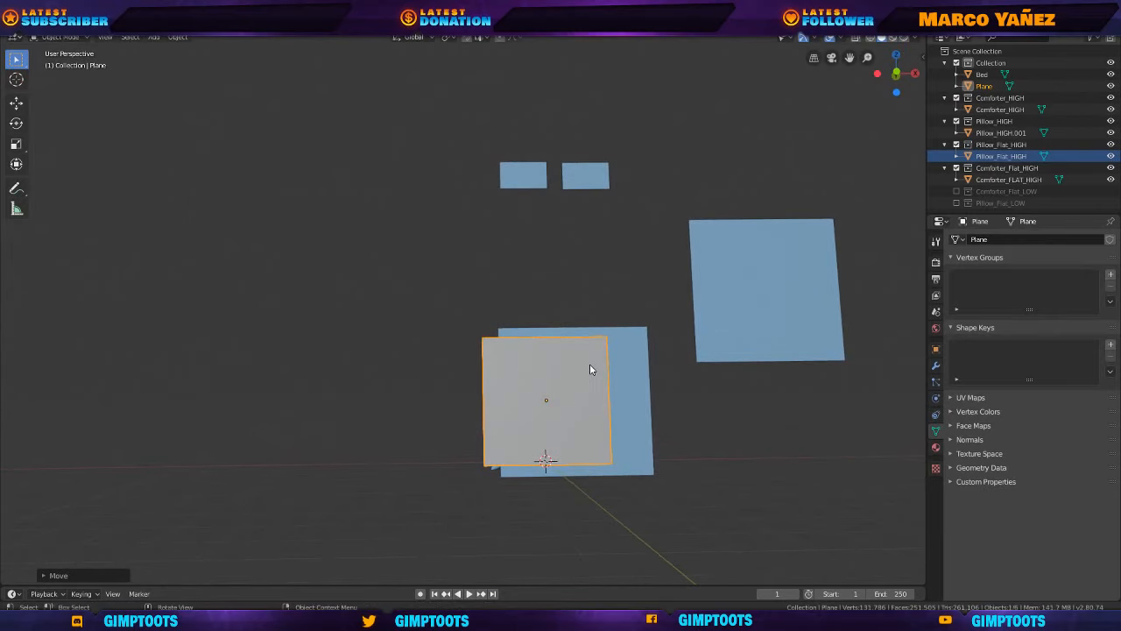
{"action": "key", "text": "g"}
{"action": "key", "text": "x"}
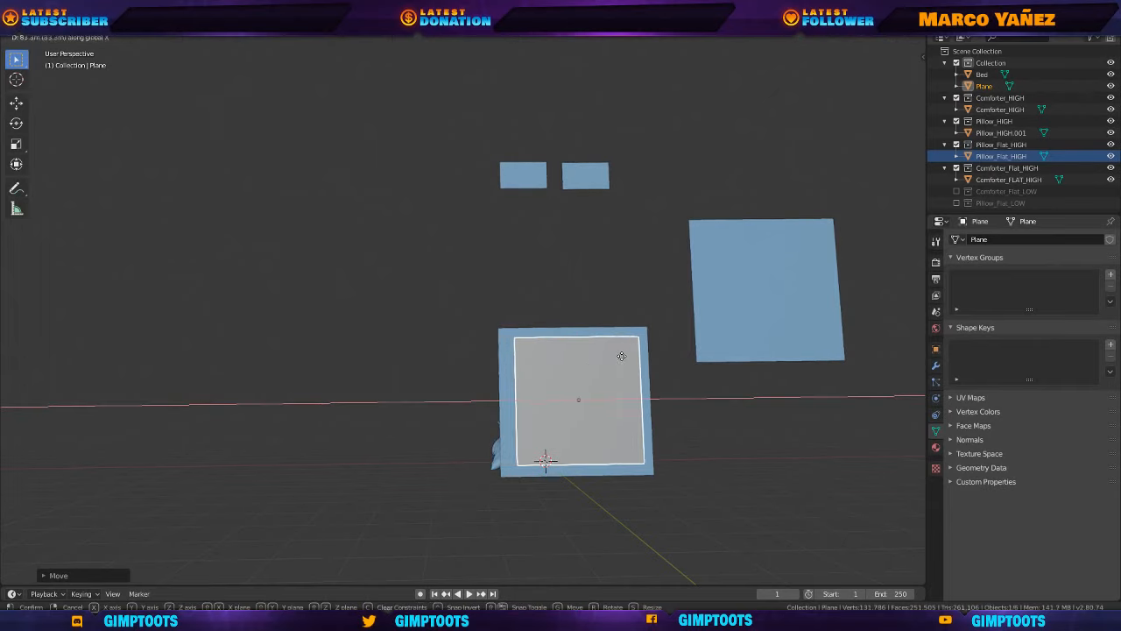
{"action": "left_click", "coordinate": [621, 356]}
{"action": "scroll", "coordinate": [623, 379], "scroll_direction": "up", "scroll_amount": 2}
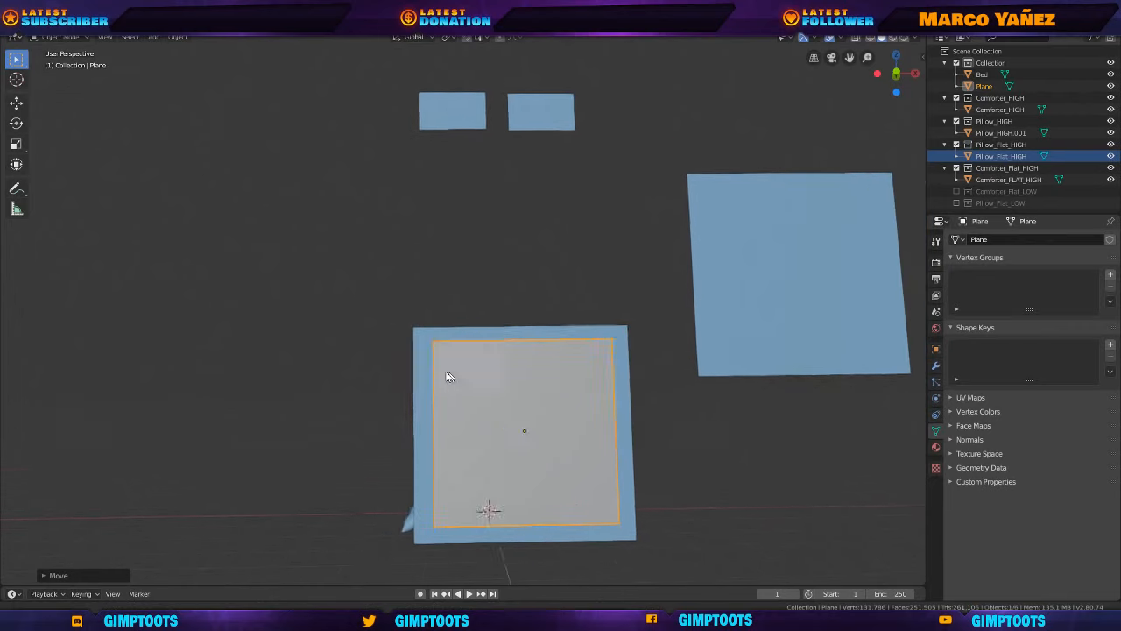
{"action": "scroll", "coordinate": [447, 377], "scroll_direction": "down", "scroll_amount": 1, "text": "ctrl"}
Move the plane's upper and lower edges along Z to line up with the top and bottom of the flat comforter panel.
{"action": "key", "text": "Tab"}
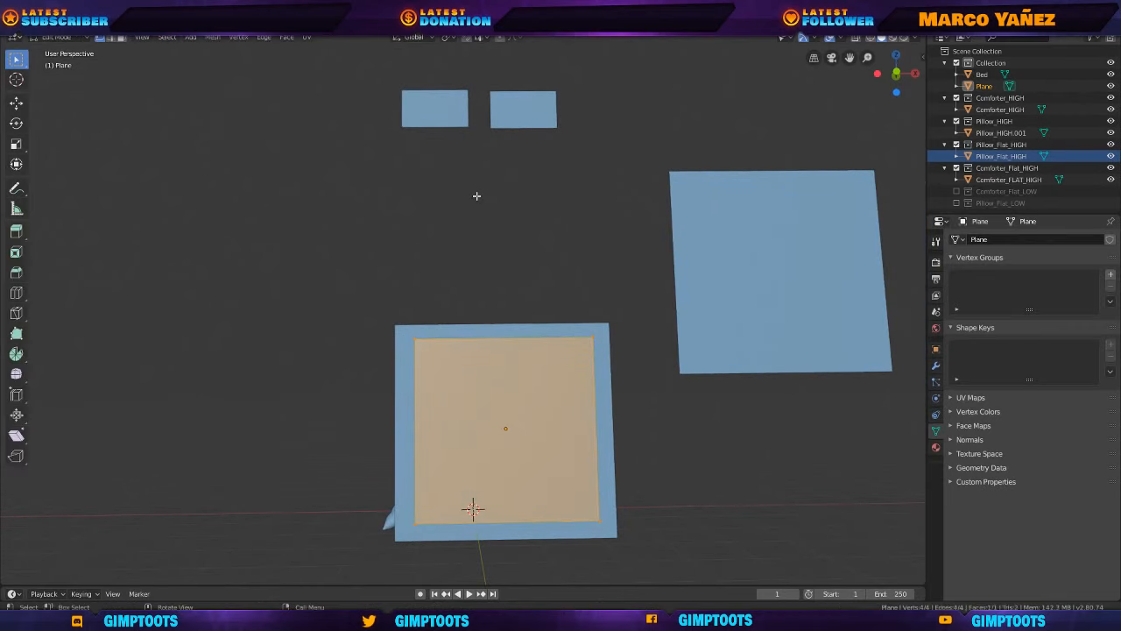
{"action": "left_click", "coordinate": [415, 339]}
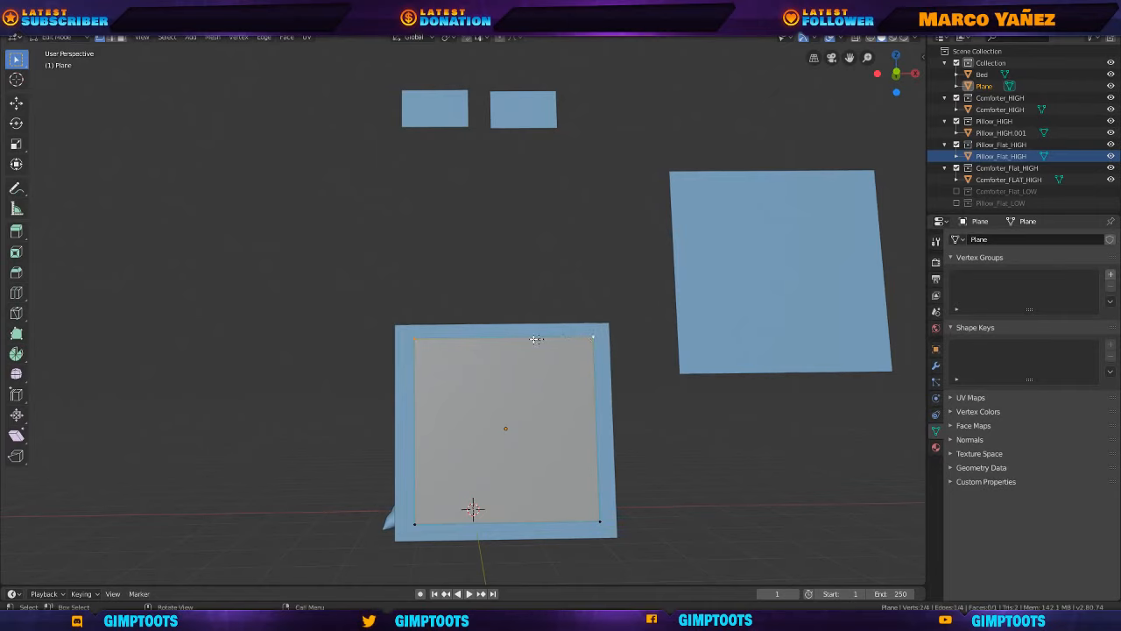
{"action": "key", "text": "g"}
{"action": "key", "text": "z"}
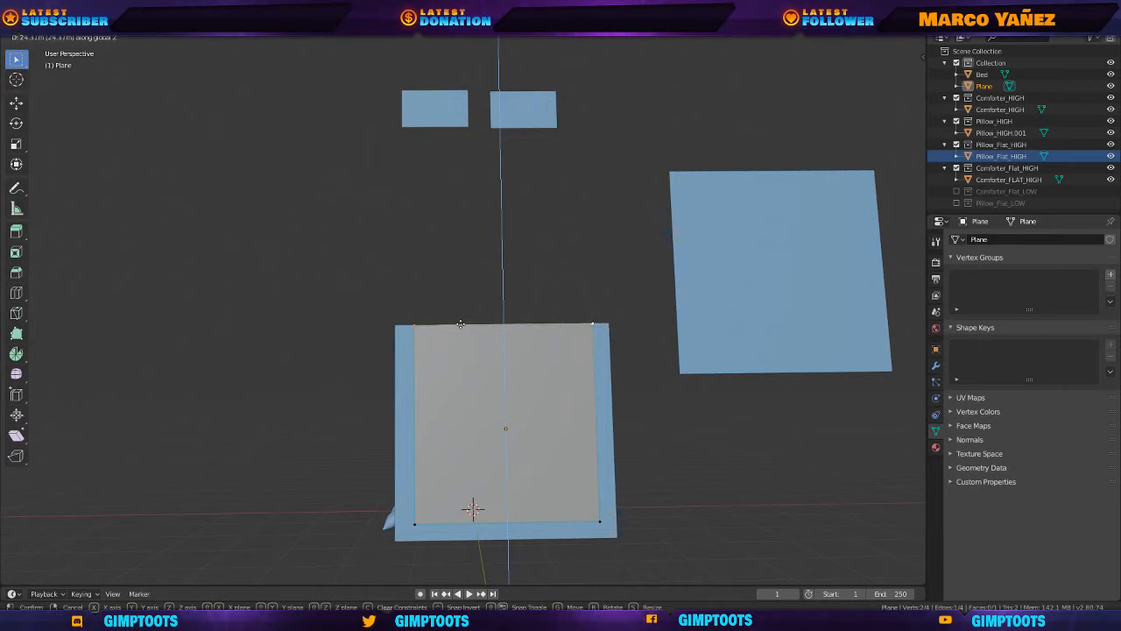
{"action": "left_click", "coordinate": [459, 324]}
{"action": "left_click", "coordinate": [413, 526]}
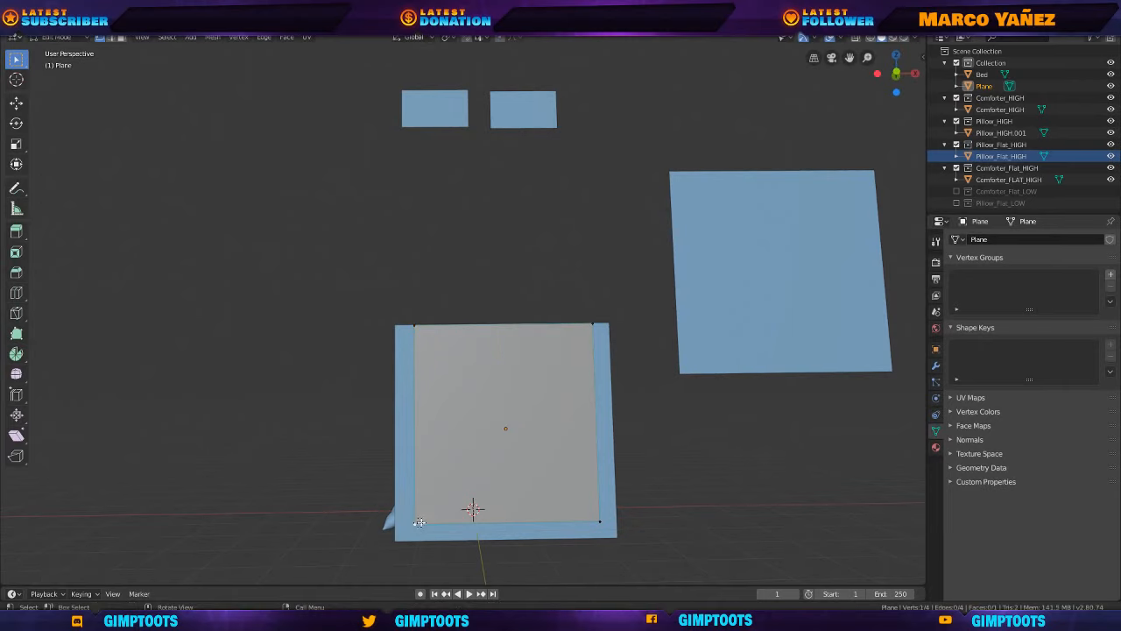
{"action": "left_click", "coordinate": [600, 521], "text": "shift"}
{"action": "key", "text": "g"}
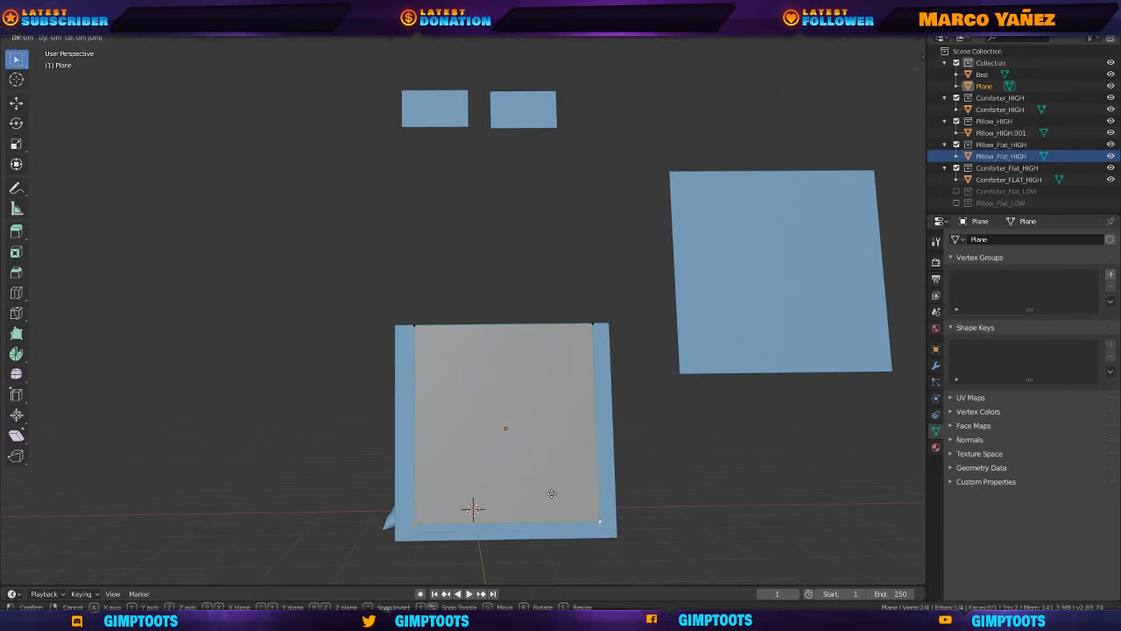
{"action": "key", "text": "z"}
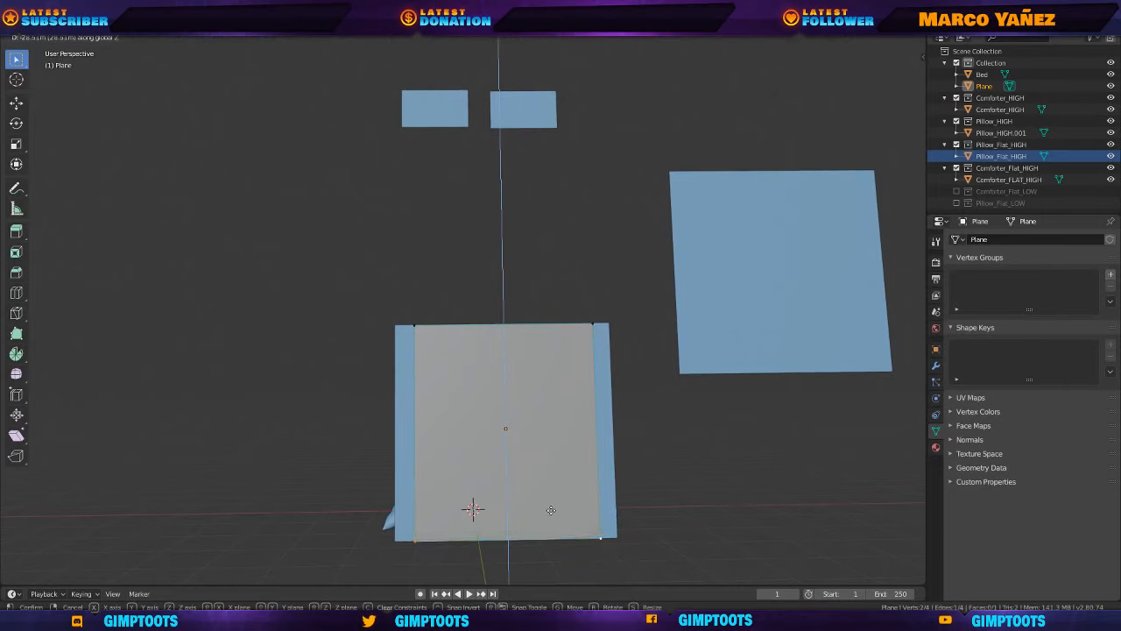
{"action": "left_click", "coordinate": [551, 508]}
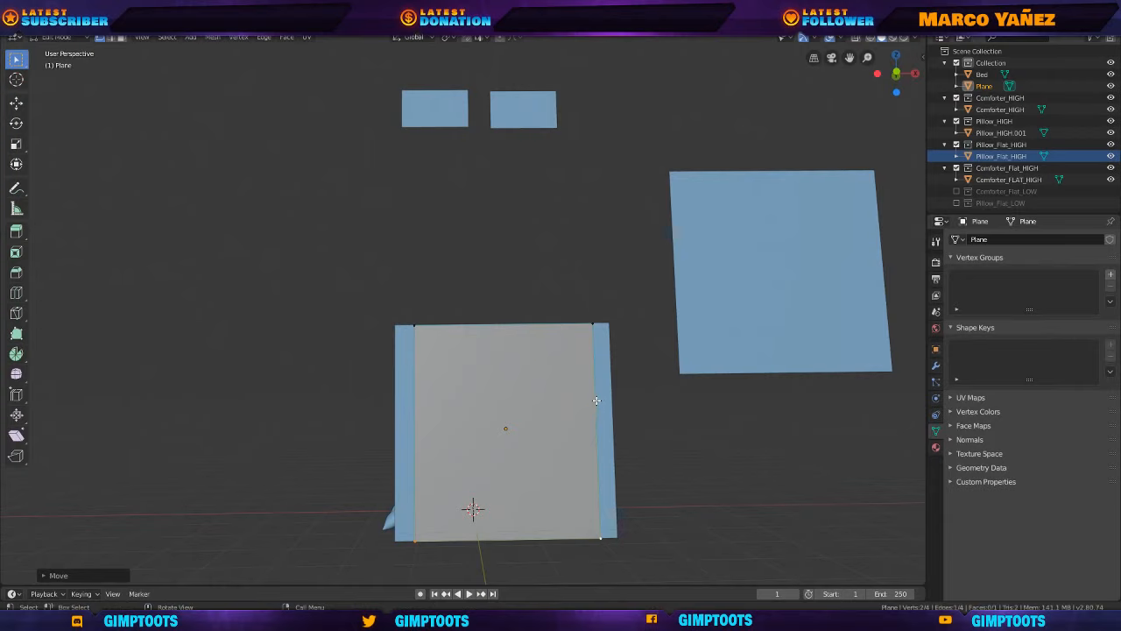
Move the plane's two side edges outward along X until they match the sides of the flat comforter panel.
{"action": "key", "text": "Tab"}
{"action": "left_click", "coordinate": [596, 467]}
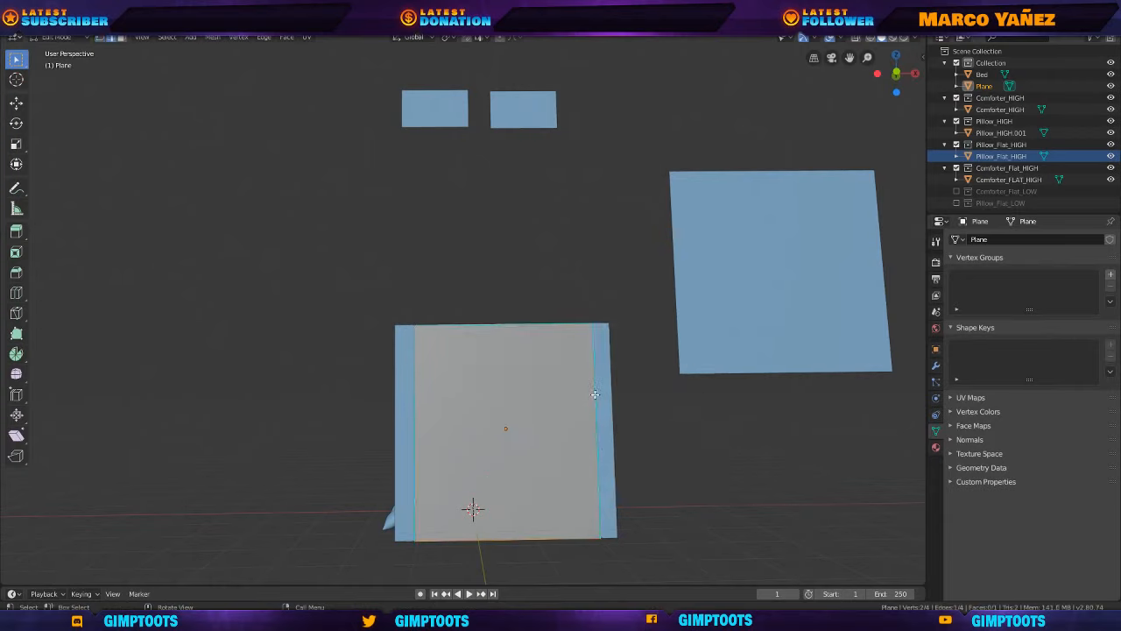
{"action": "left_click", "coordinate": [596, 394]}
{"action": "key", "text": "g"}
{"action": "key", "text": "x"}
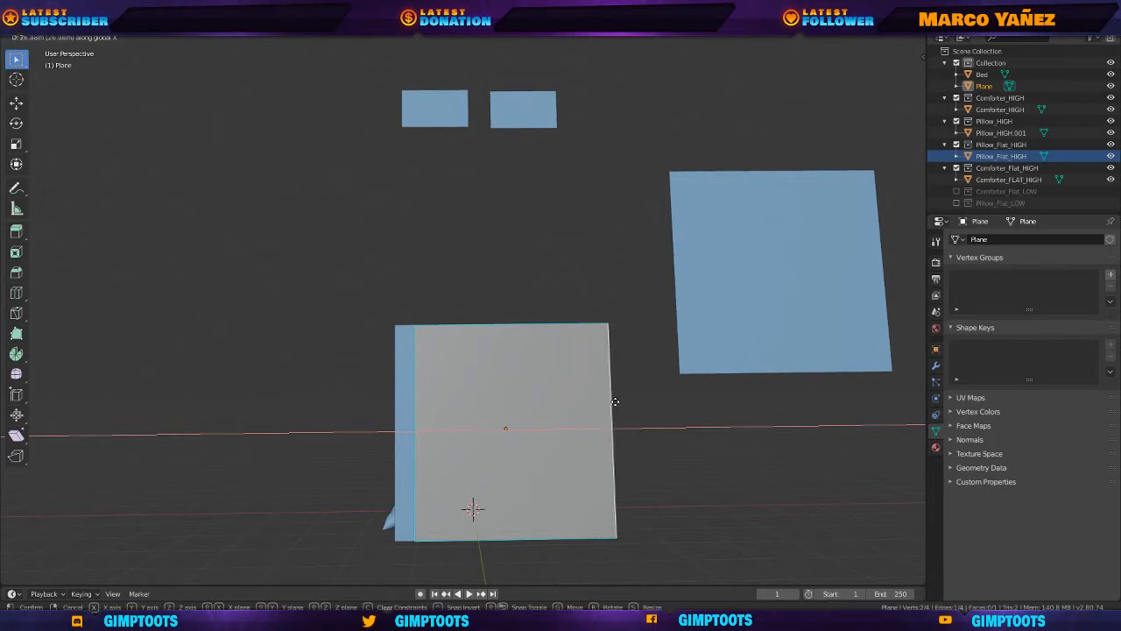
{"action": "left_click", "coordinate": [615, 401]}
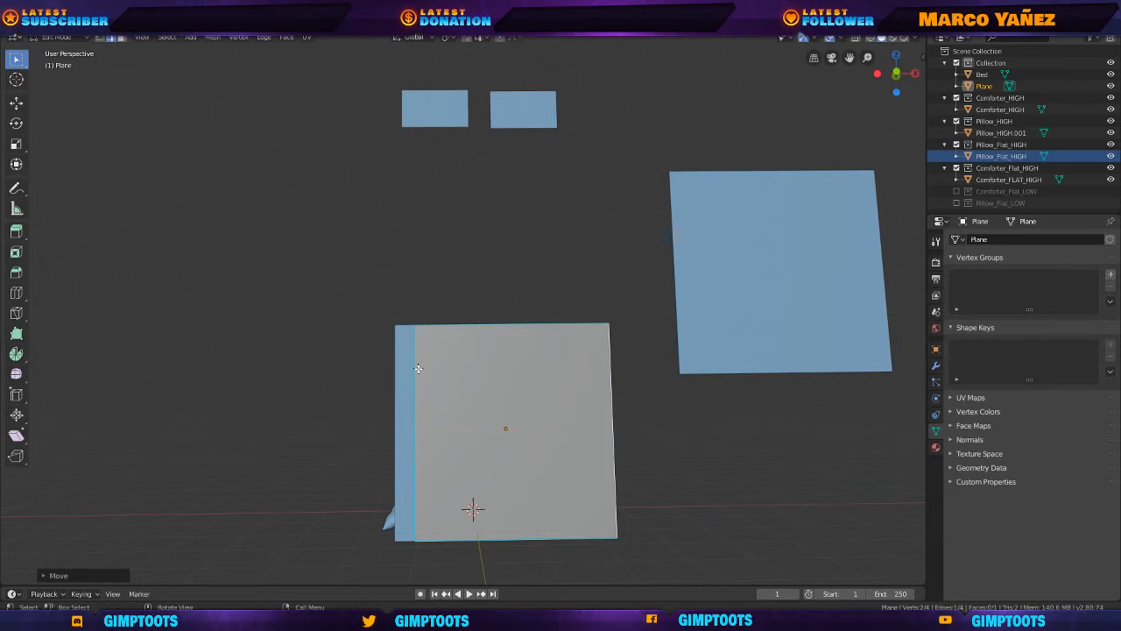
{"action": "key", "text": "g"}
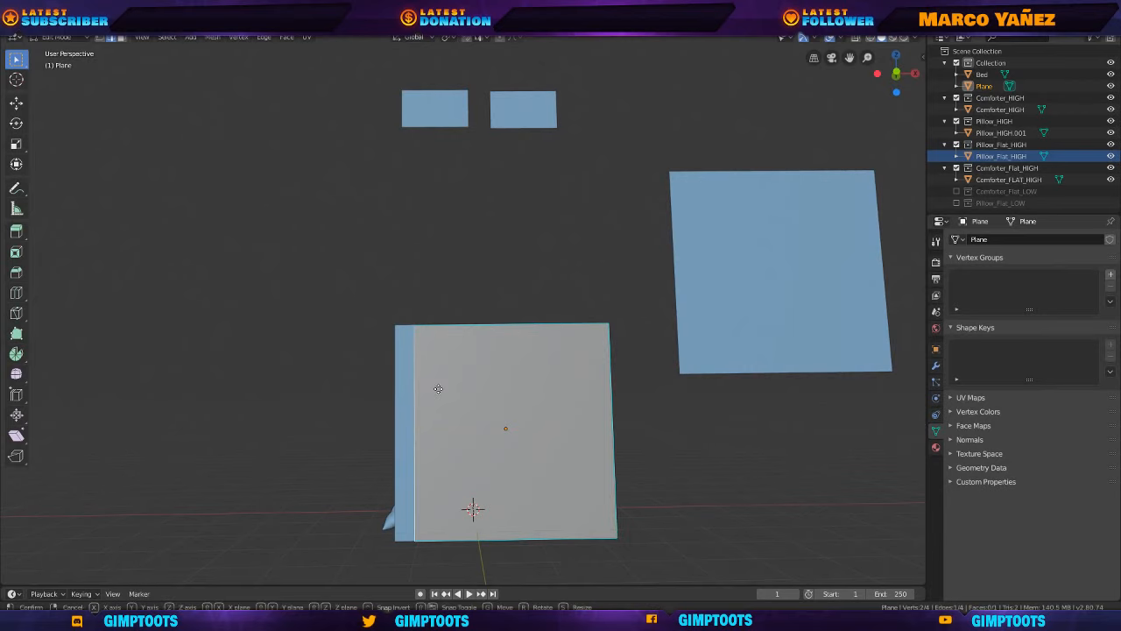
{"action": "key", "text": "x"}
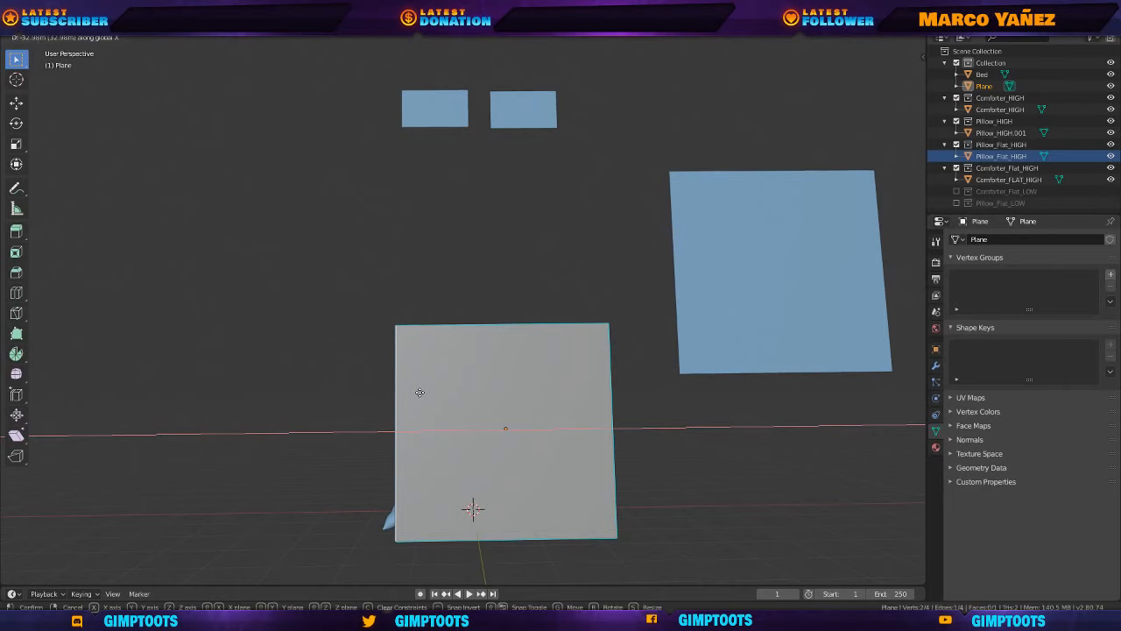
{"action": "left_click", "coordinate": [421, 392]}
Add 17 evenly spaced vertical loop cuts across the plane without sliding them.
{"action": "middle_click_drag", "start_coordinate": [495, 375], "coordinate": [504, 397]}
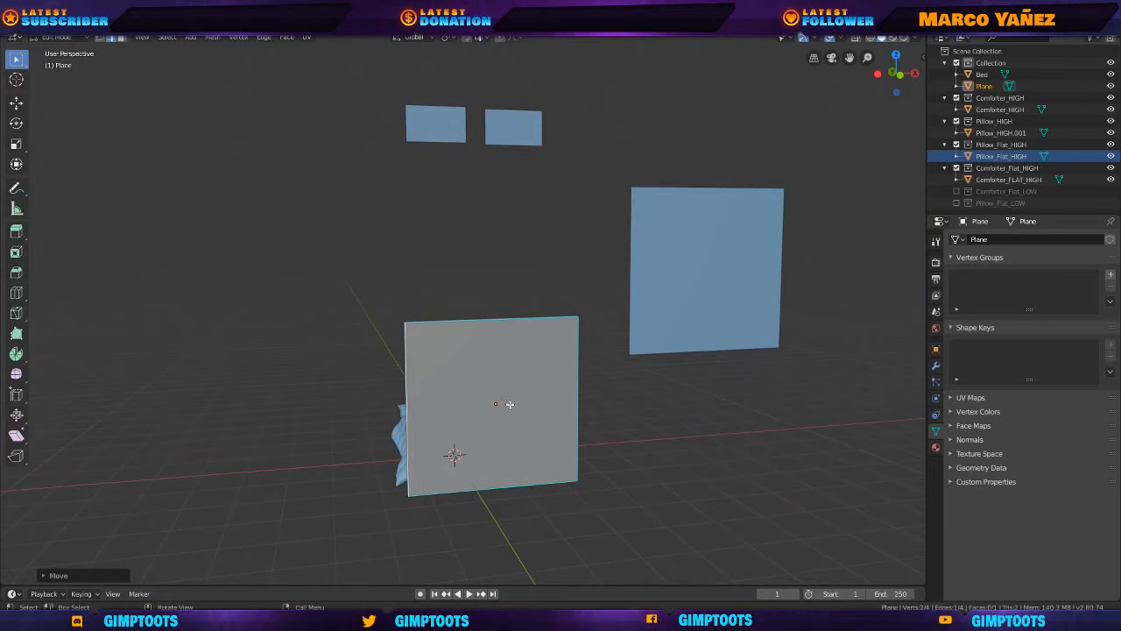
{"action": "key", "text": "a"}
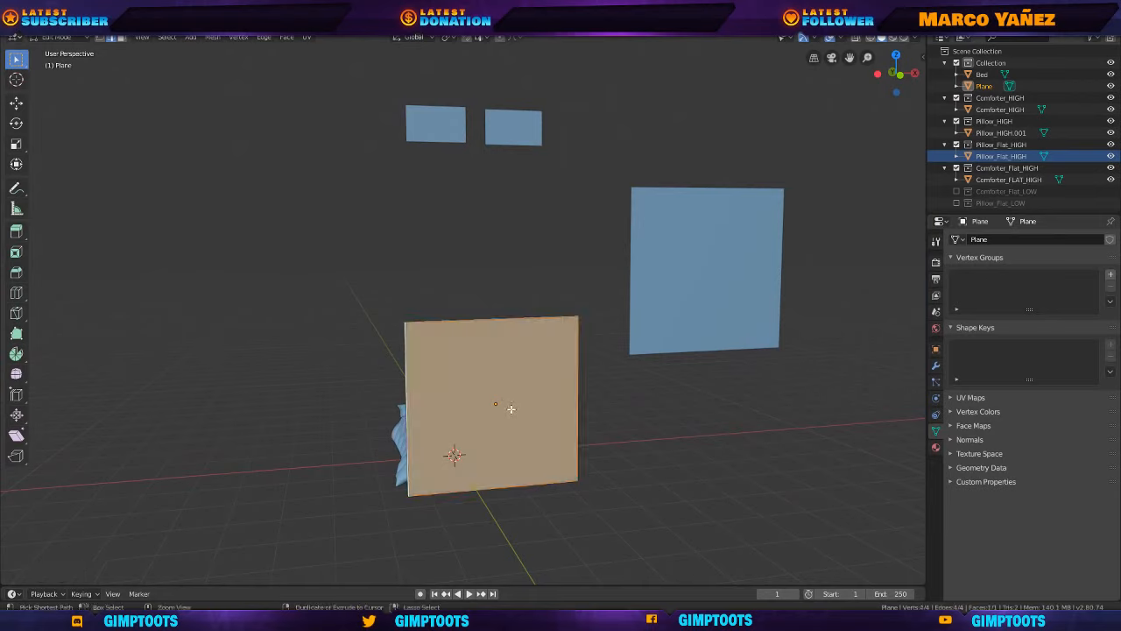
{"action": "key", "text": "ctrl+r"}
{"action": "scroll", "coordinate": [488, 321], "scroll_direction": "up", "scroll_amount": 1}
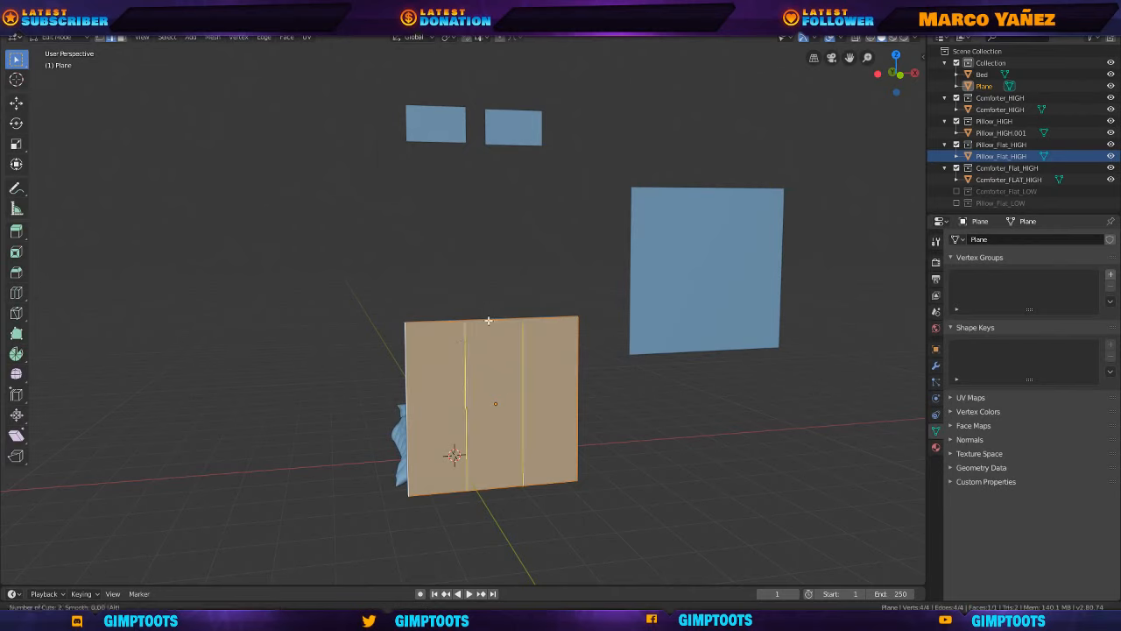
{"action": "scroll", "coordinate": [489, 320], "scroll_direction": "up", "scroll_amount": 7}
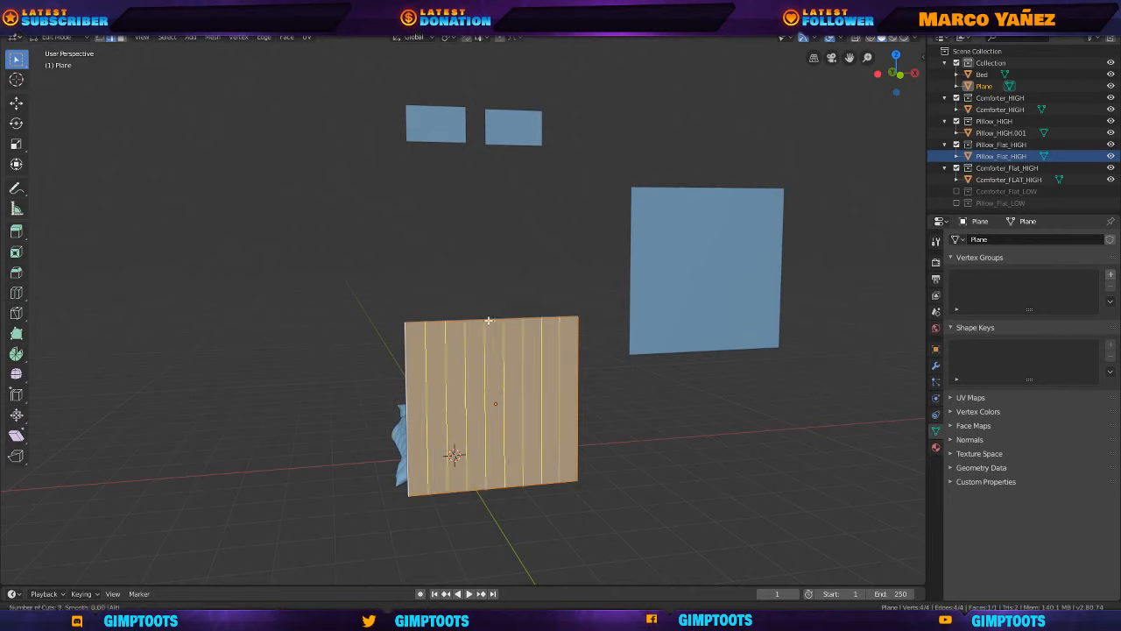
{"action": "scroll", "coordinate": [488, 321], "scroll_direction": "up", "scroll_amount": 3}
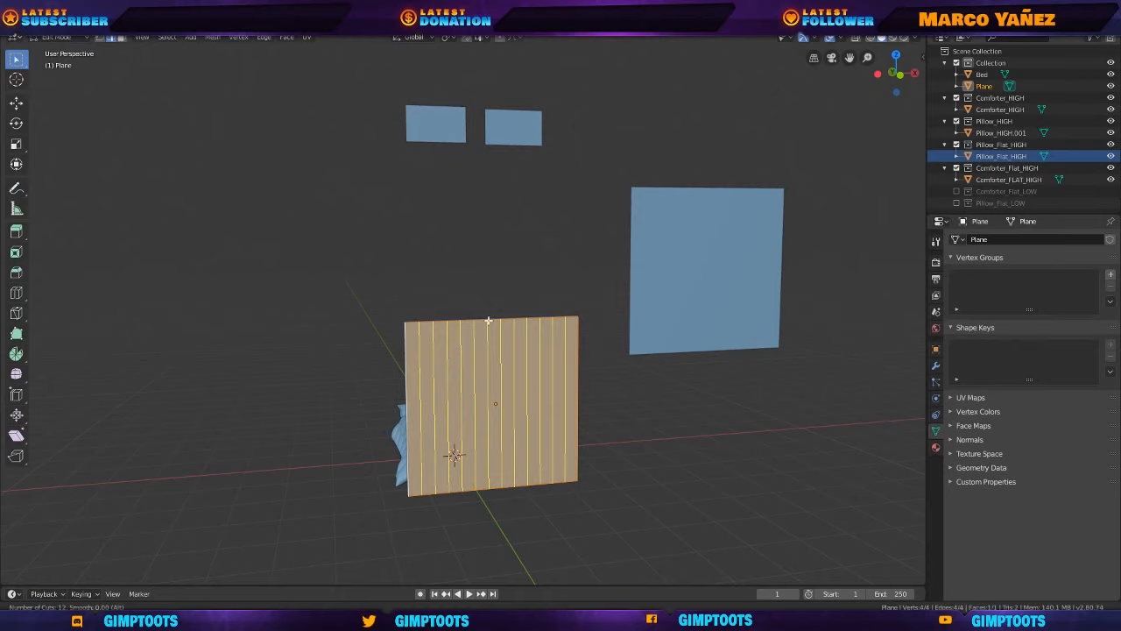
{"action": "scroll", "coordinate": [489, 320], "scroll_direction": "up", "scroll_amount": 4}
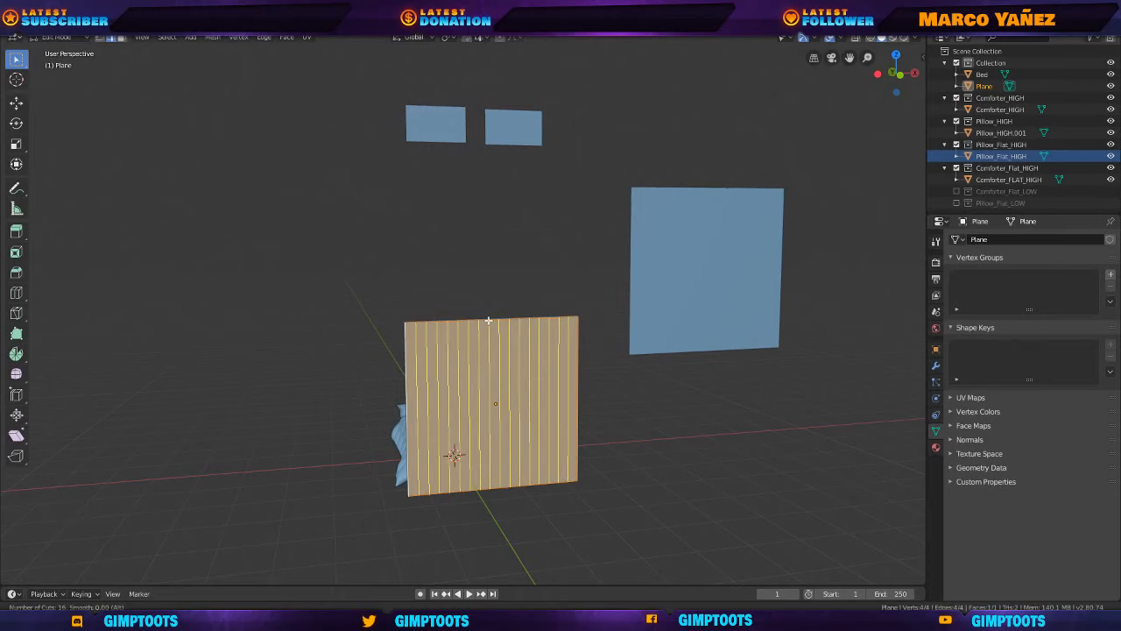
{"action": "scroll", "coordinate": [489, 321], "scroll_direction": "up", "scroll_amount": 1}
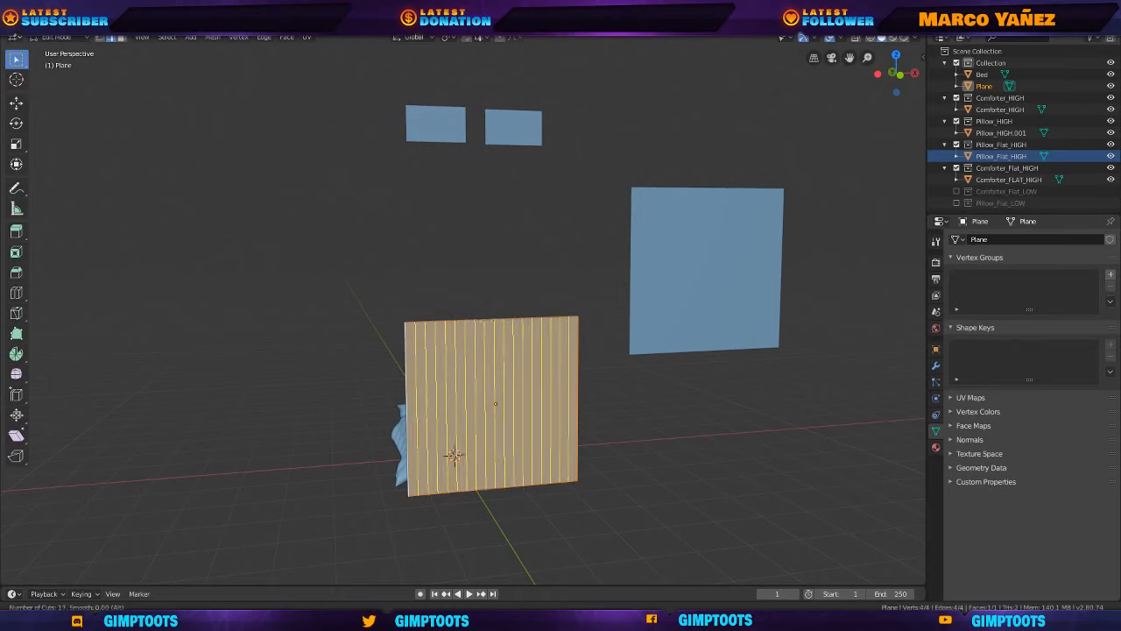
{"action": "left_click", "coordinate": [489, 321]}
{"action": "right_click", "coordinate": [488, 320]}
{"action": "middle_click_drag", "start_coordinate": [489, 320], "coordinate": [487, 386]}
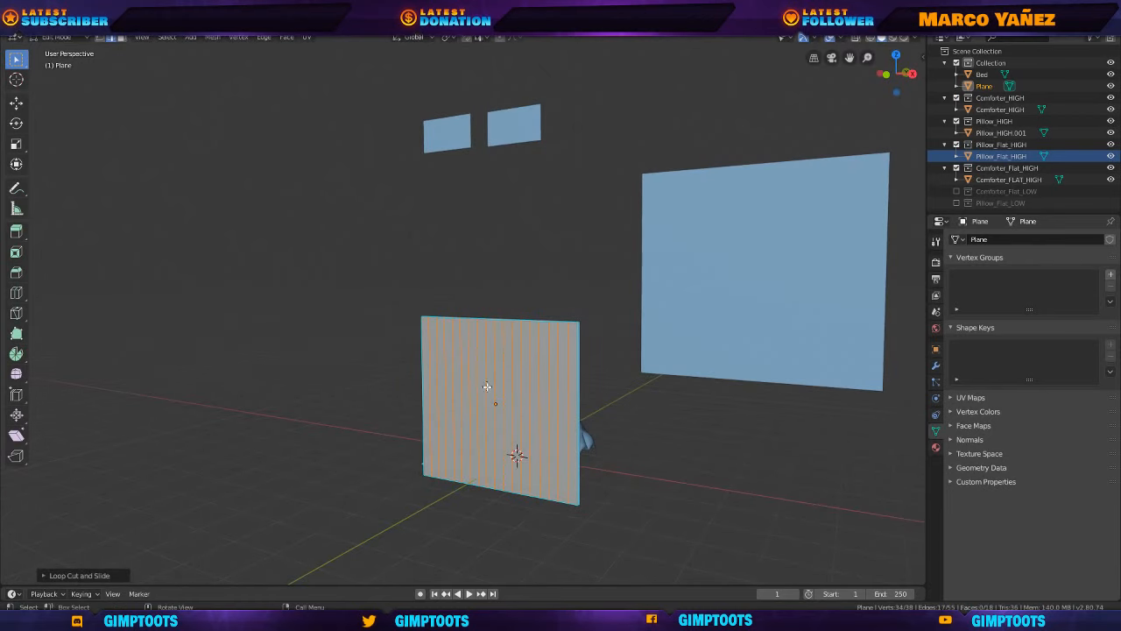
Add 16 evenly spaced horizontal loop cuts across the plane, leaving them unslid, to form a quad grid.
{"action": "key", "text": "ctrl+r"}
{"action": "scroll", "coordinate": [489, 396], "scroll_direction": "up", "scroll_amount": 5}
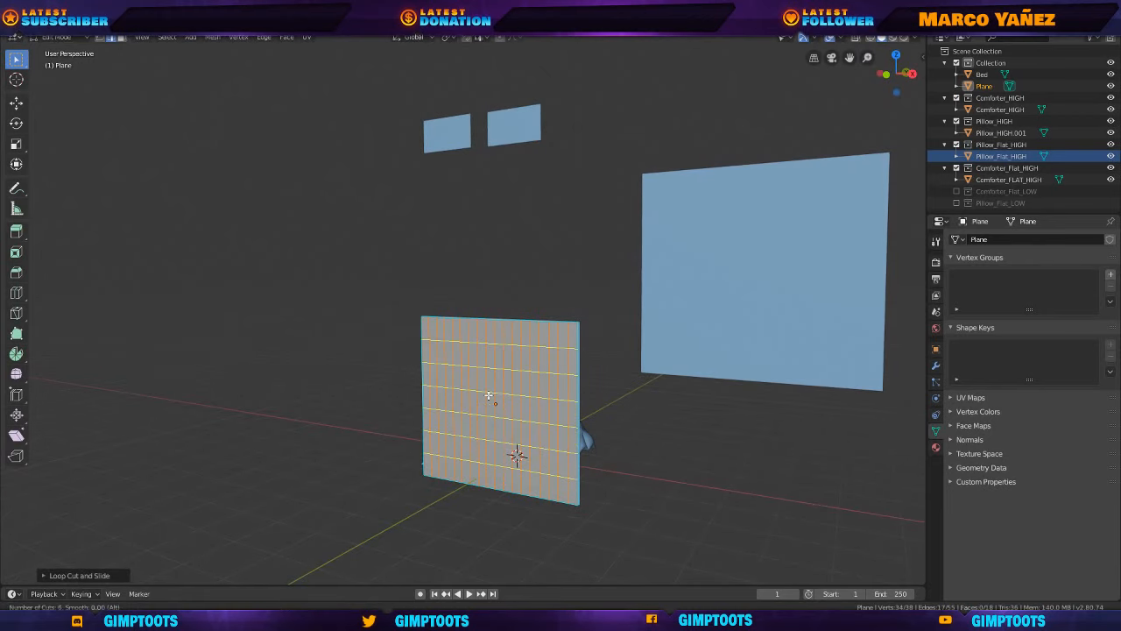
{"action": "scroll", "coordinate": [489, 396], "scroll_direction": "up", "scroll_amount": 10}
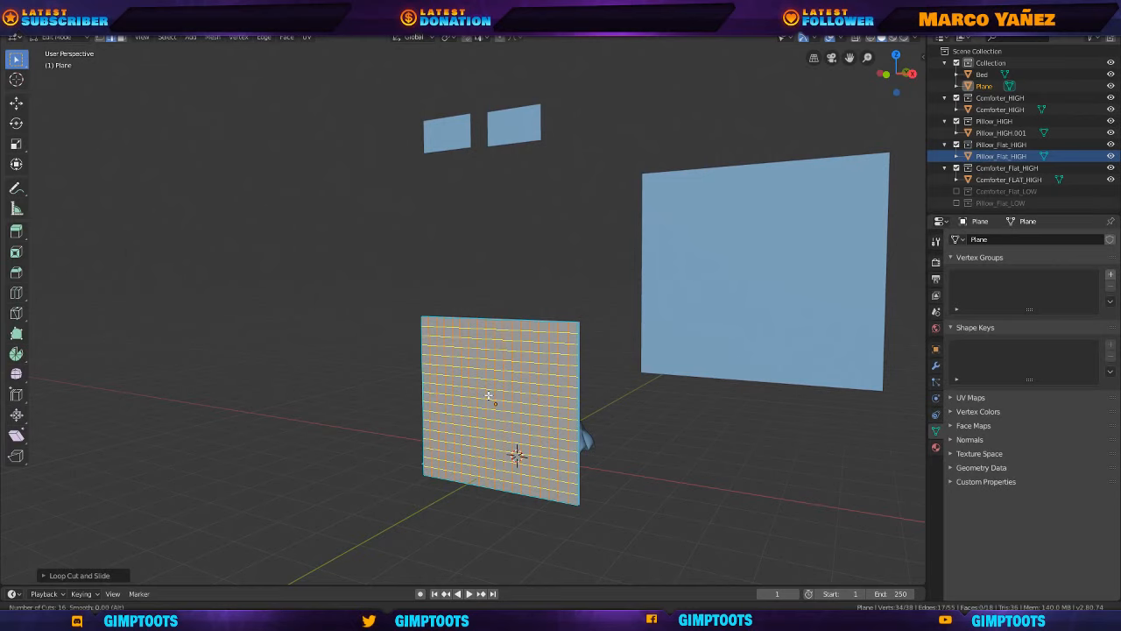
{"action": "left_click", "coordinate": [489, 396]}
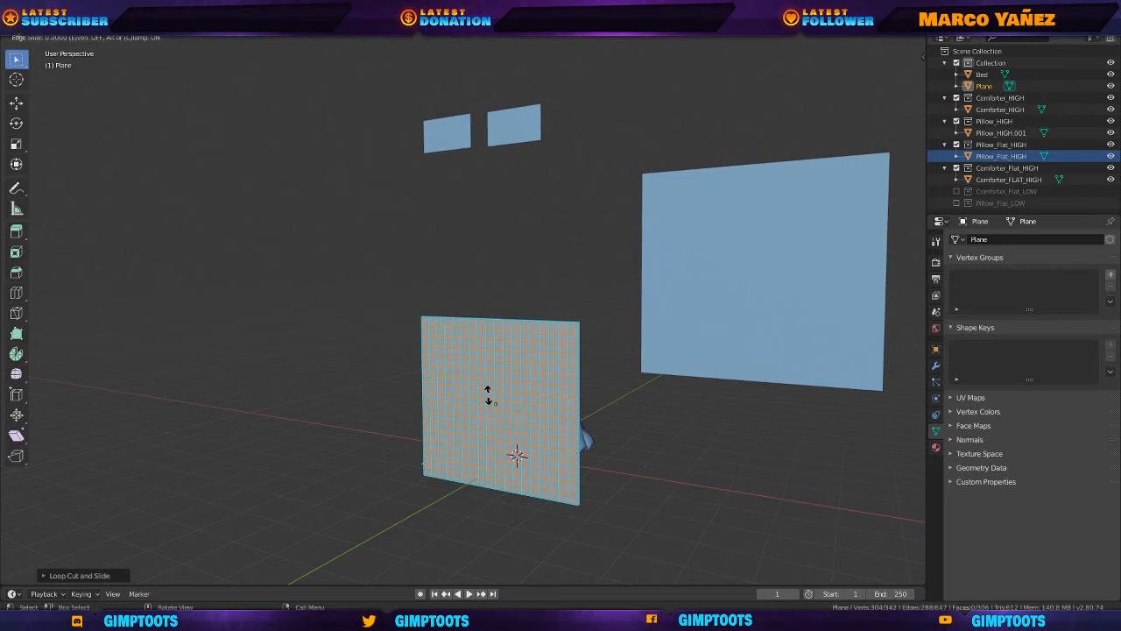
{"action": "right_click", "coordinate": [487, 395]}
{"action": "middle_click_drag", "start_coordinate": [461, 394], "coordinate": [491, 392]}
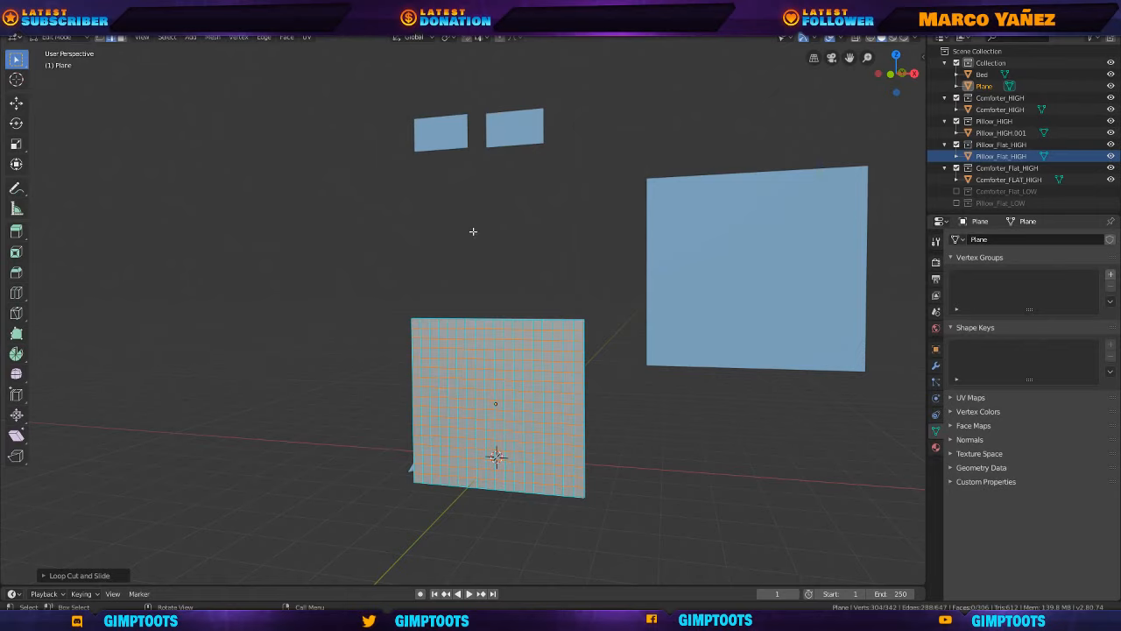
{"action": "middle_click_drag", "start_coordinate": [473, 232], "coordinate": [480, 219]}
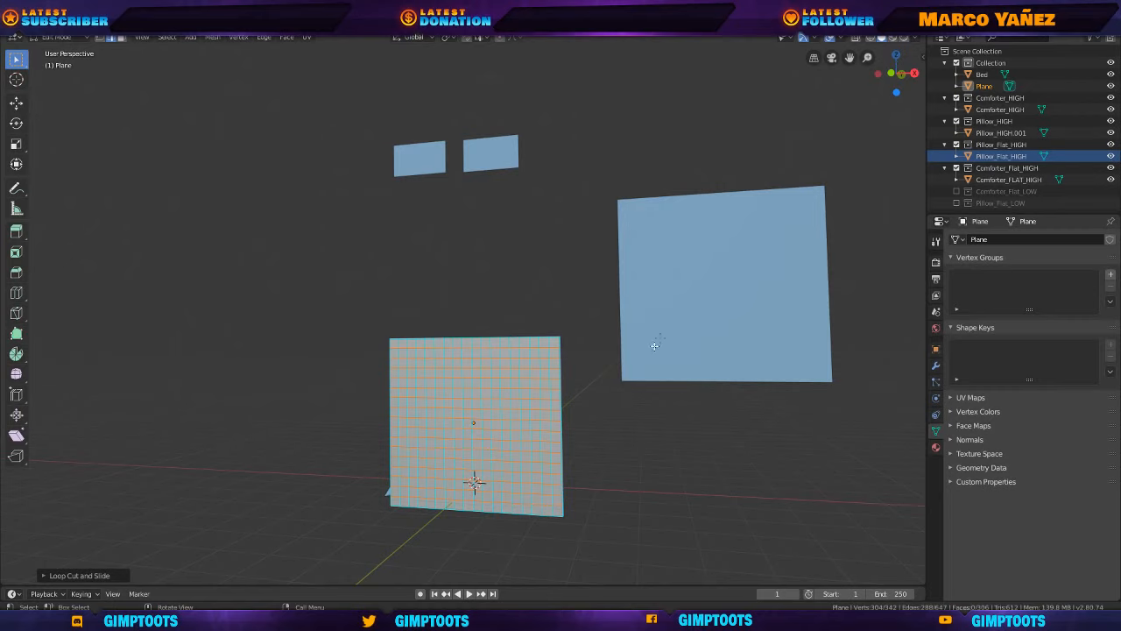
{"action": "middle_click_drag", "start_coordinate": [450, 352], "coordinate": [499, 373]}
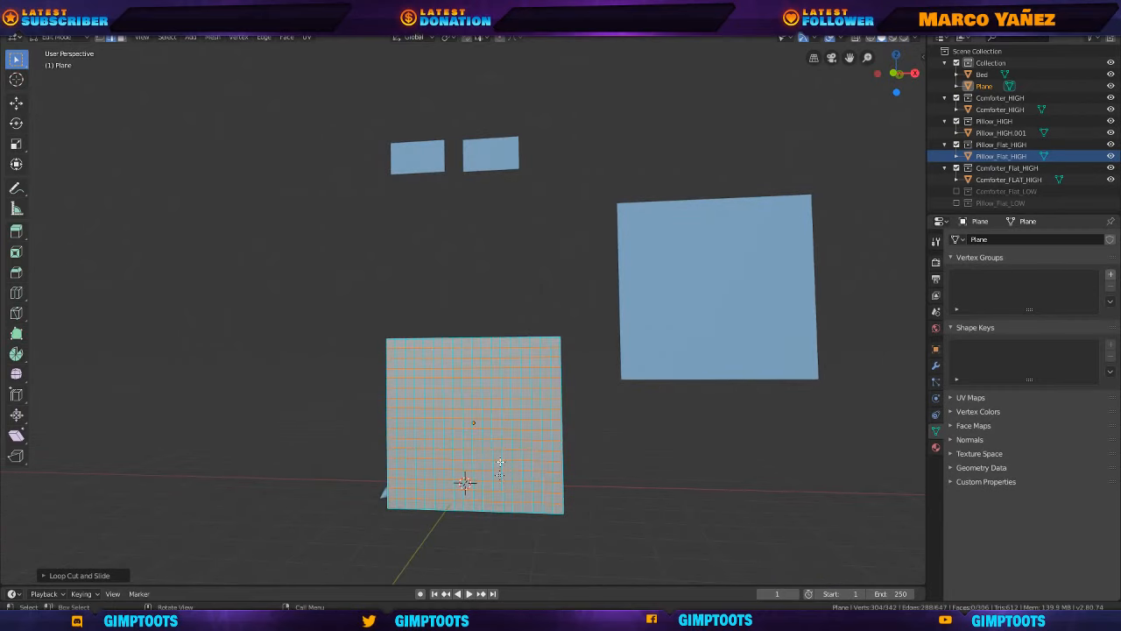
Return to Object Mode and delete the subdivided plane.
{"action": "key", "text": "Tab"}
{"action": "key", "text": "x"}
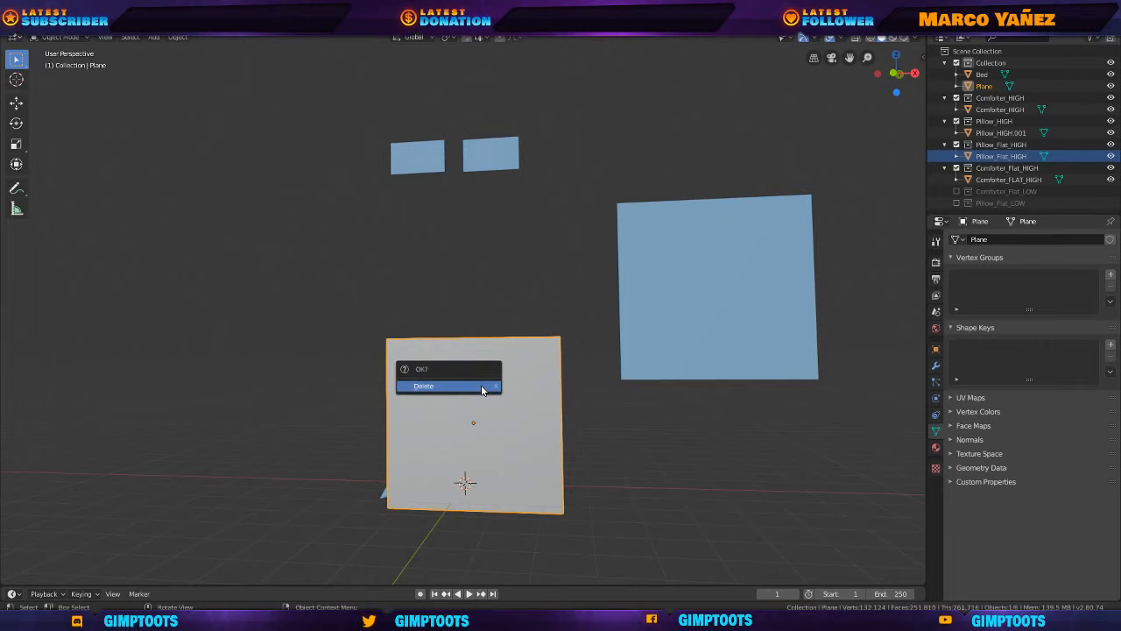
{"action": "left_click", "coordinate": [483, 388]}
Enable the Comforter_Flat_LOW collection to show the low-poly flat comforter panels.
{"action": "middle_click_drag", "start_coordinate": [520, 348], "coordinate": [701, 229]}
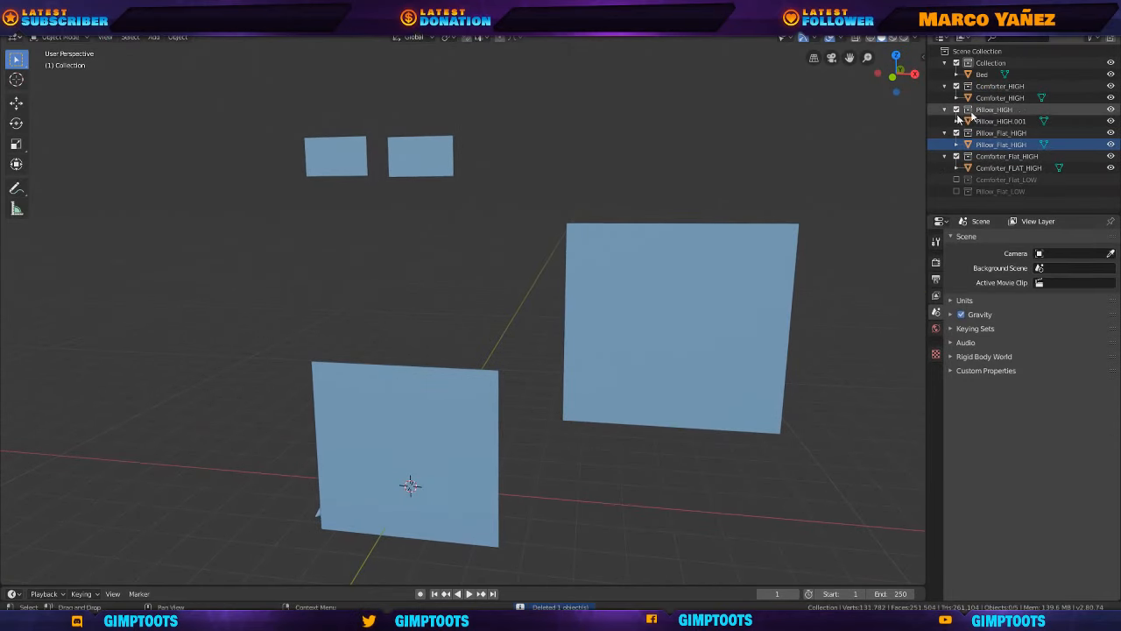
{"action": "left_click", "coordinate": [996, 180]}
{"action": "left_click", "coordinate": [956, 180]}
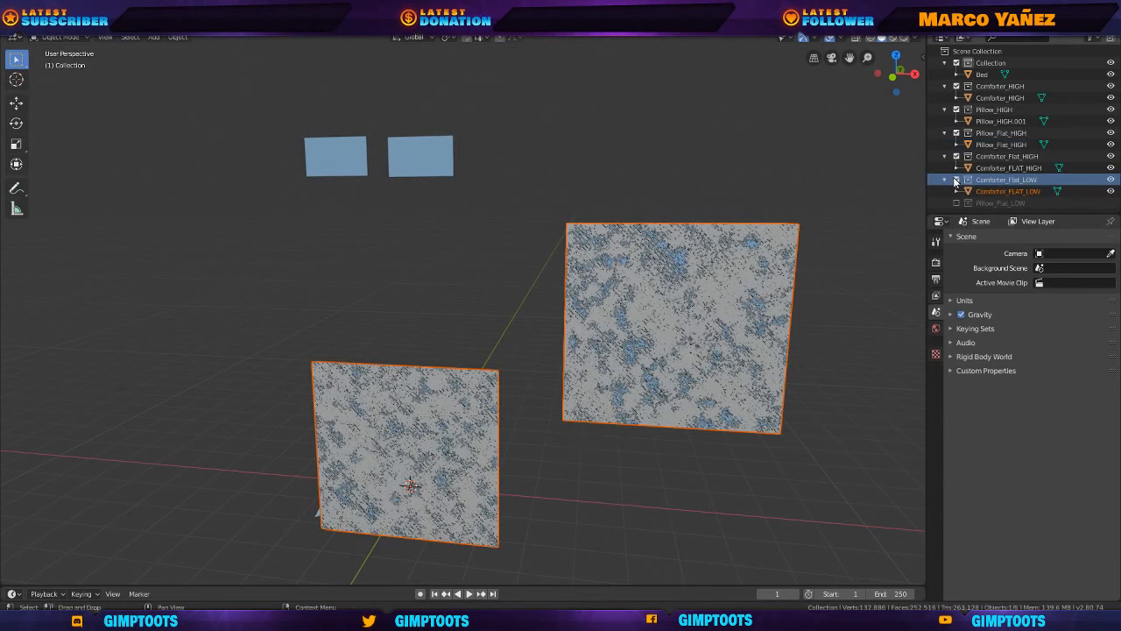
{"action": "left_click", "coordinate": [956, 191]}
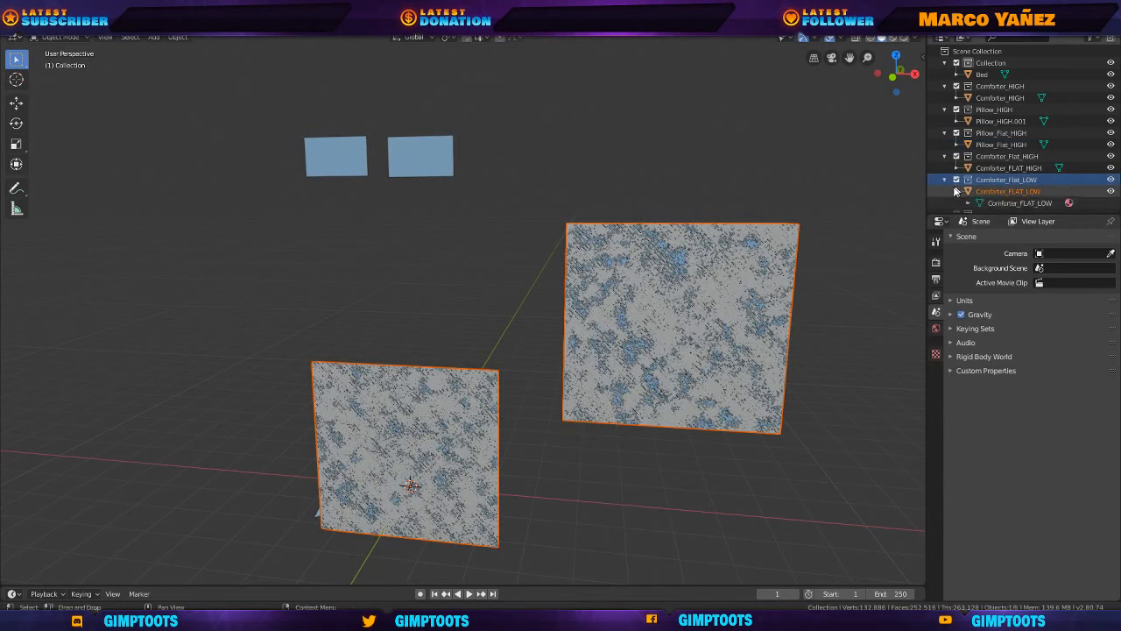
Enable the Pillow_Flat_LOW collection to show the low-poly flat pillow panels.
{"action": "left_click", "coordinate": [956, 191]}
{"action": "left_click", "coordinate": [957, 203]}
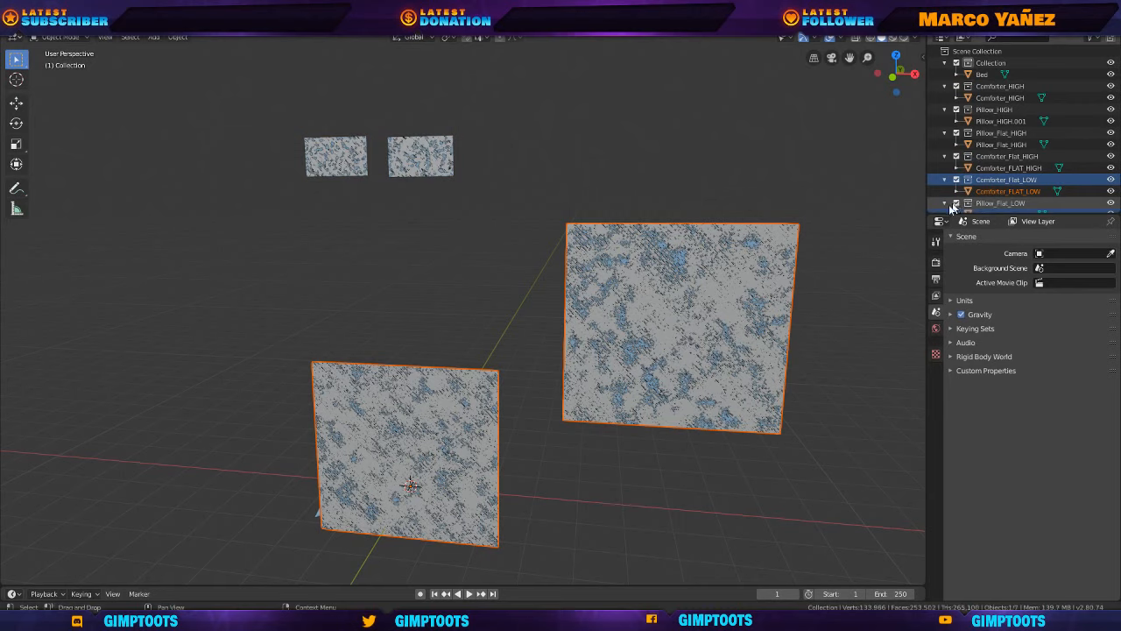
{"action": "middle_click_drag", "start_coordinate": [573, 222], "coordinate": [554, 187], "text": "shift"}
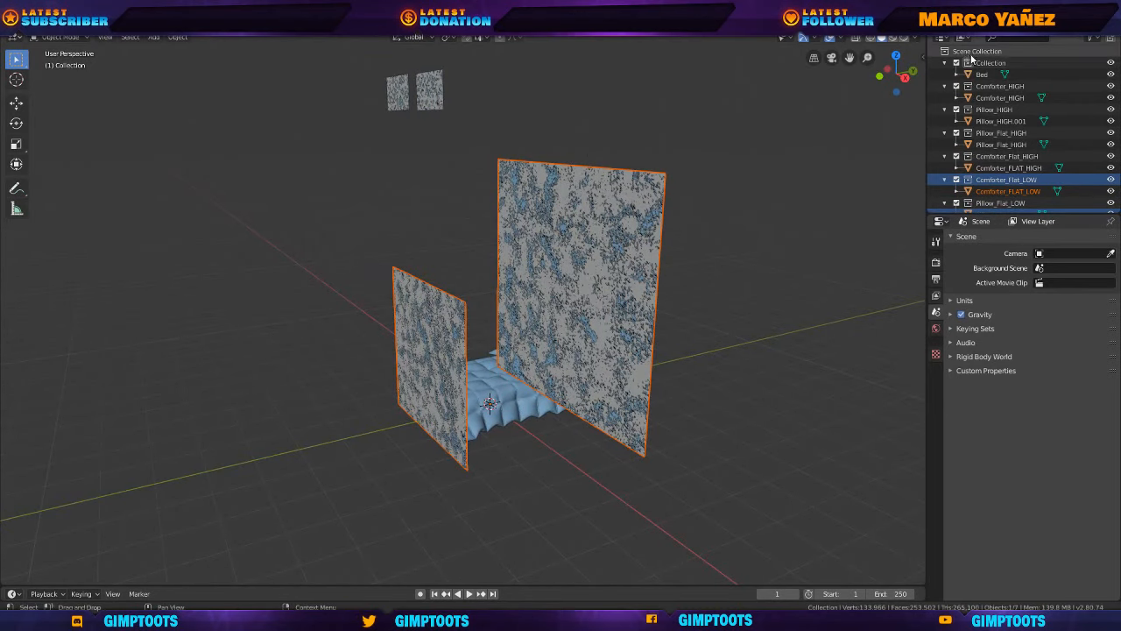
Exclude the Comforter_HIGH, Pillow_HIGH, Pillow_Flat_HIGH and Comforter_Flat_HIGH collections from the view layer.
{"action": "left_click", "coordinate": [956, 85]}
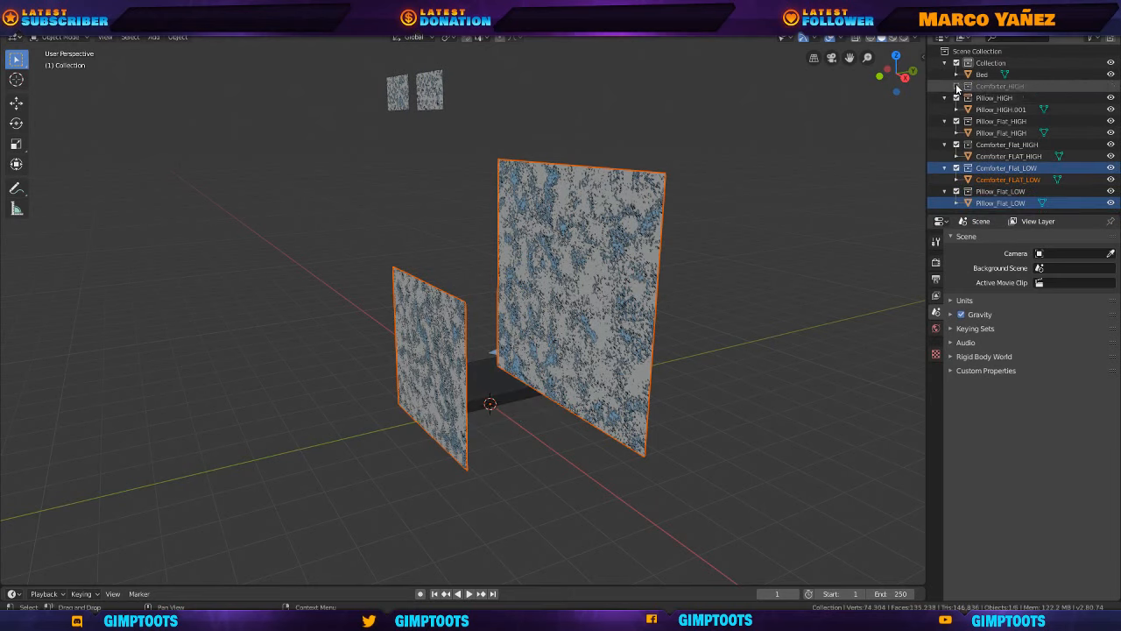
{"action": "left_click", "coordinate": [957, 98]}
{"action": "left_click", "coordinate": [956, 109]}
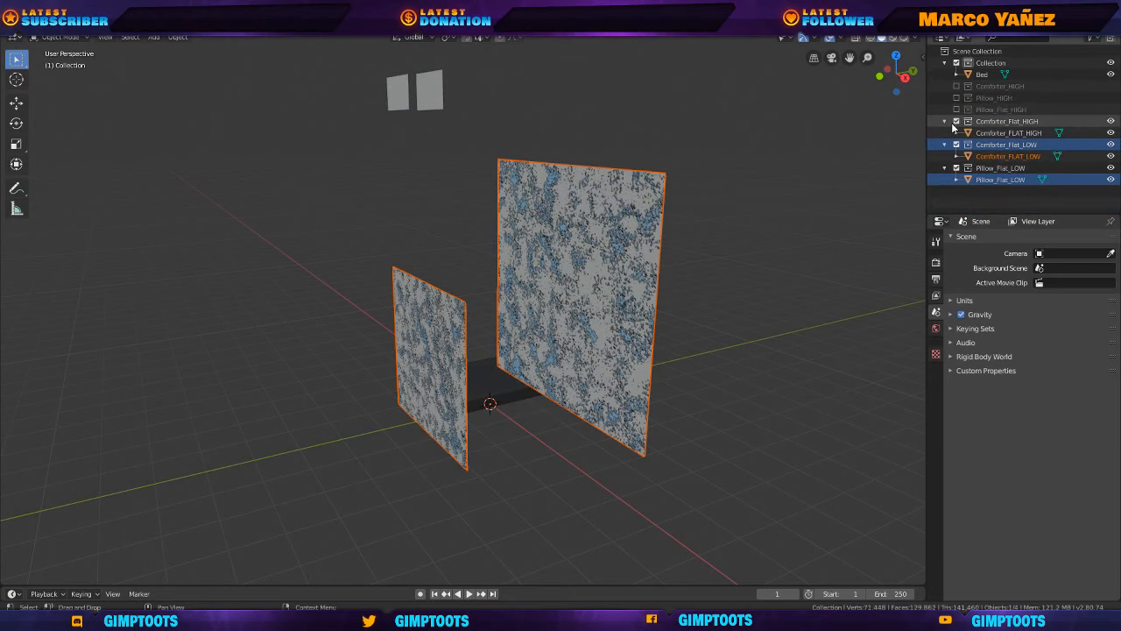
{"action": "left_click", "coordinate": [956, 121]}
Add a Surface Deform modifier to the low-poly flat comforter with Comforter_FLAT_HIGH as its target.
{"action": "middle_click_drag", "start_coordinate": [778, 279], "coordinate": [818, 261]}
{"action": "left_click", "coordinate": [723, 261]}
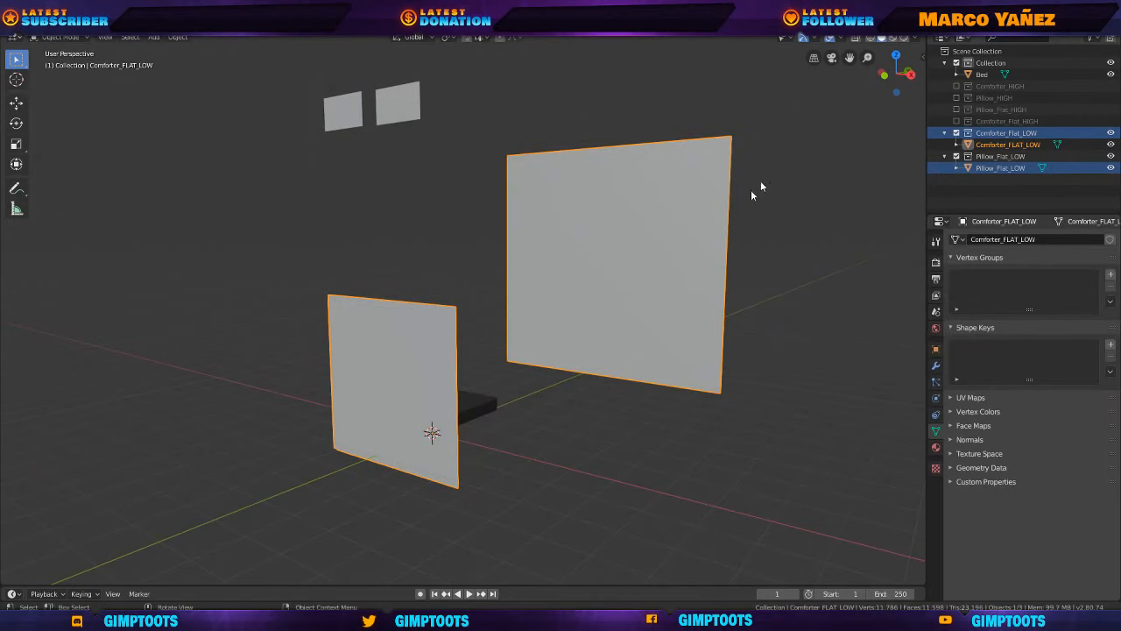
{"action": "middle_click_drag", "start_coordinate": [756, 185], "coordinate": [716, 229]}
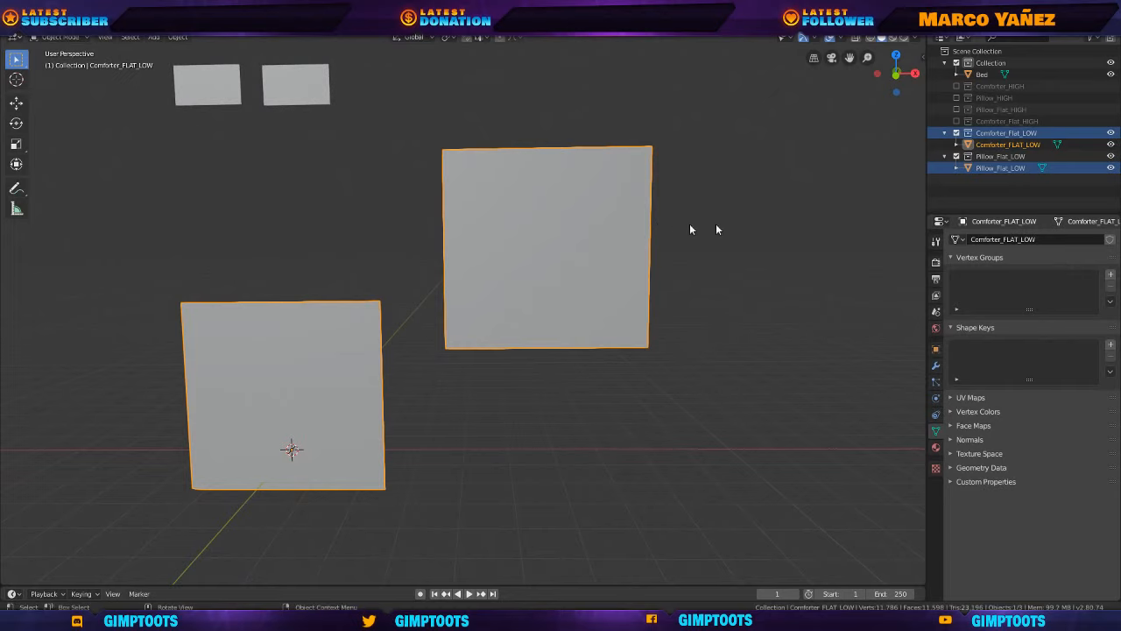
{"action": "left_click", "coordinate": [936, 367]}
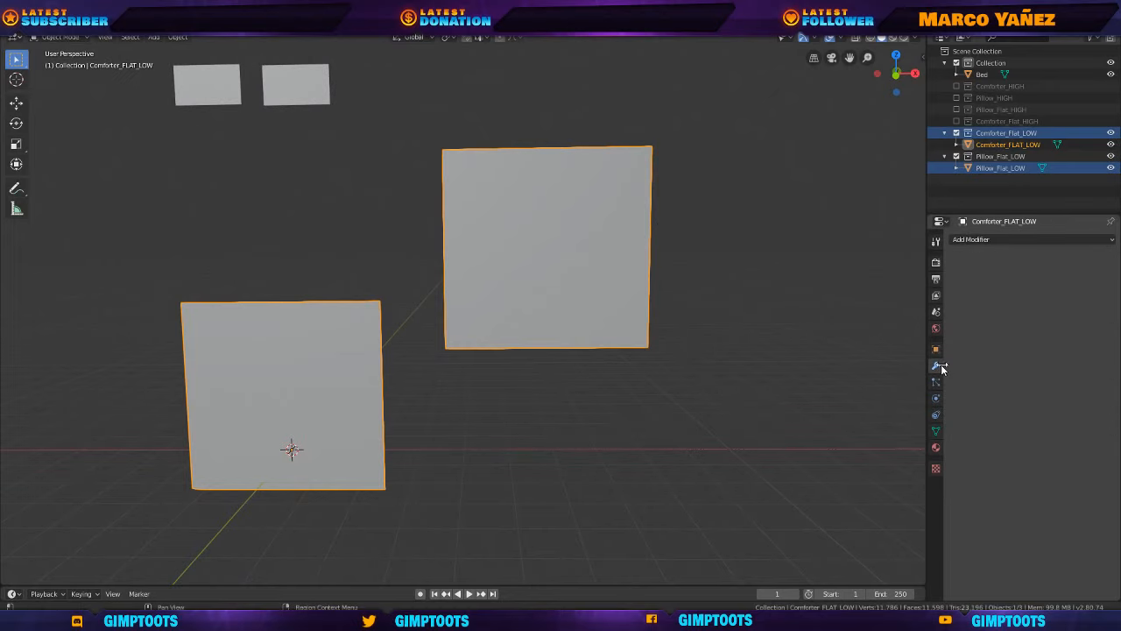
{"action": "left_click", "coordinate": [1010, 239]}
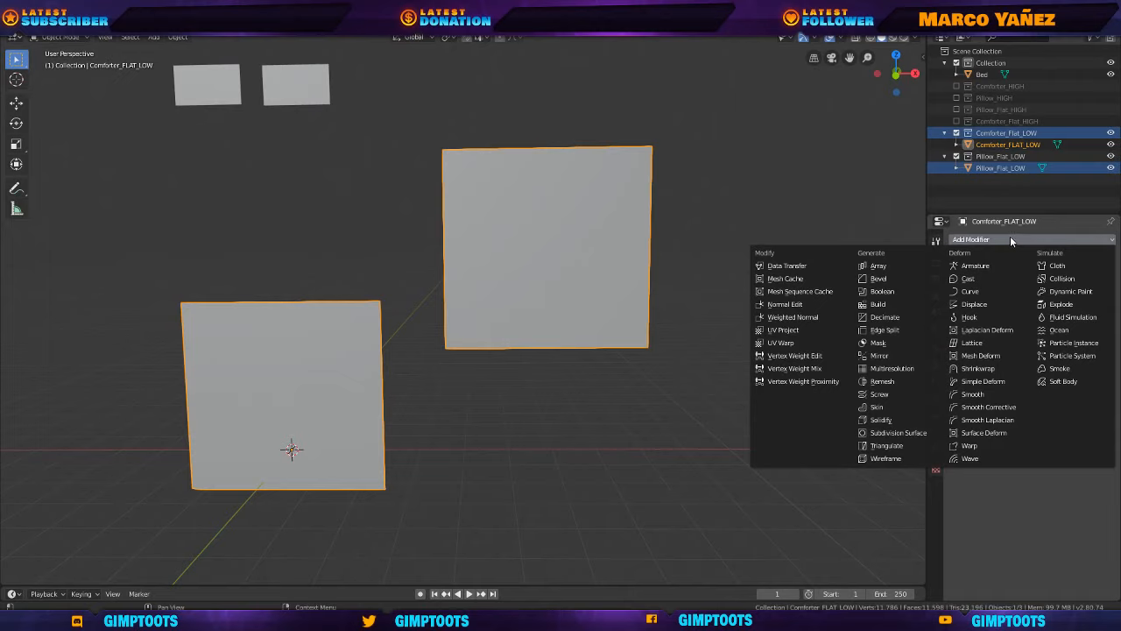
{"action": "left_click", "coordinate": [969, 433]}
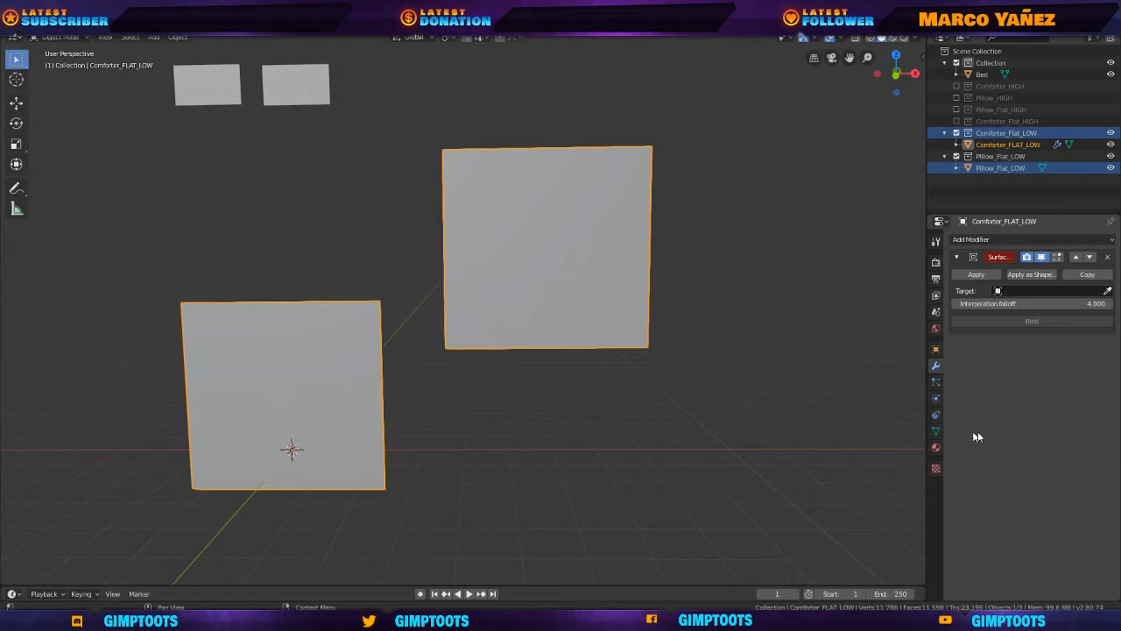
{"action": "left_click", "coordinate": [1014, 290]}
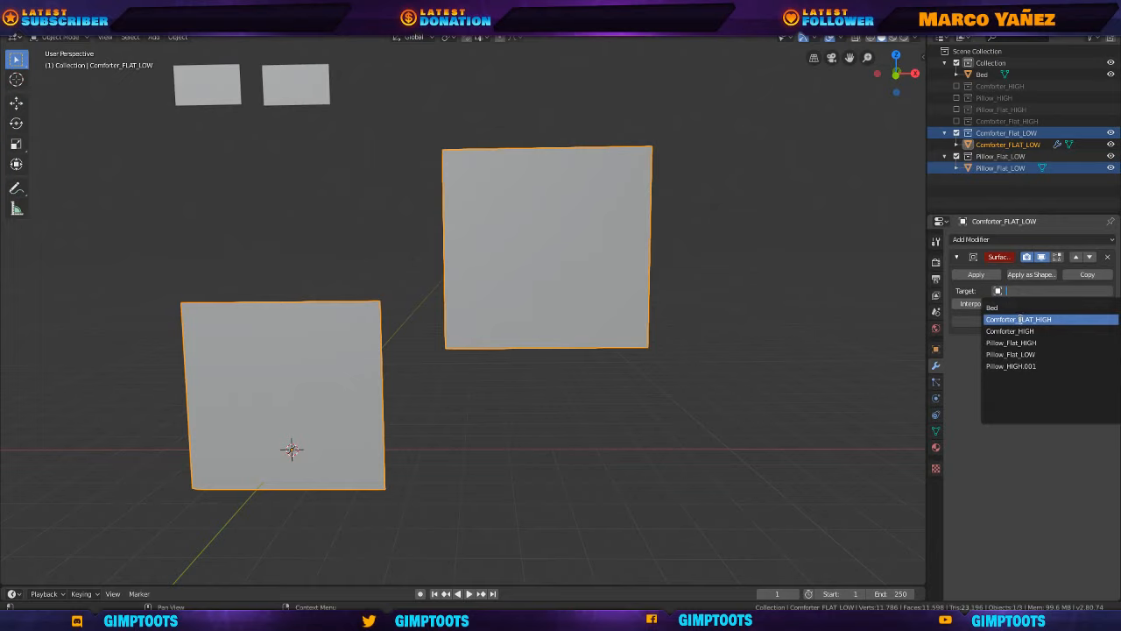
{"action": "left_click", "coordinate": [1020, 318]}
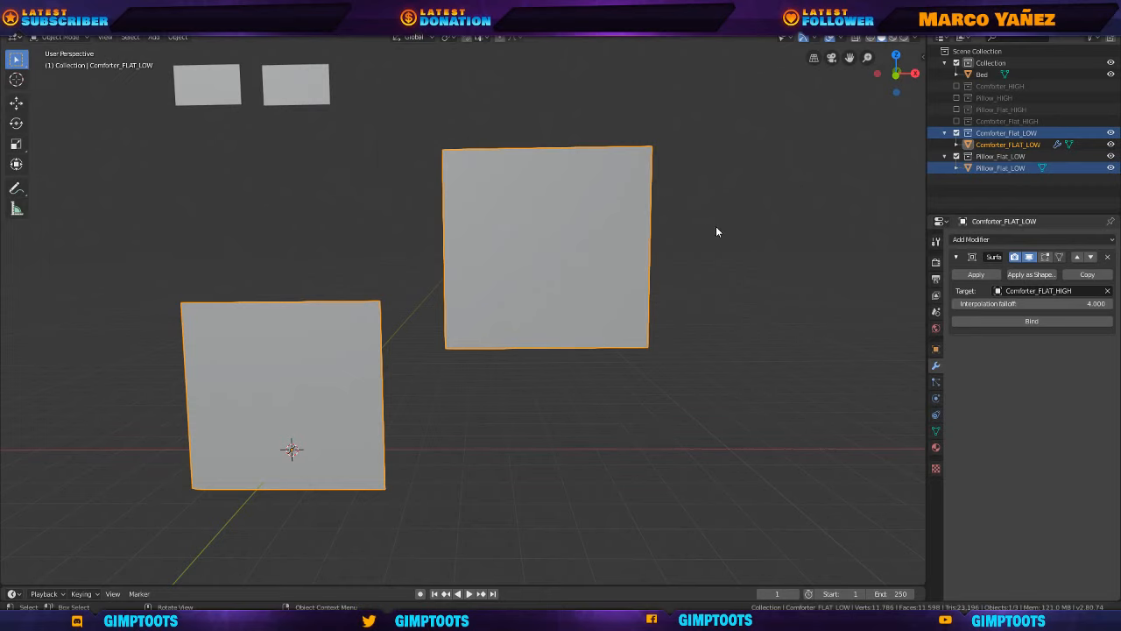
Set the Surface Deform interpolation falloff to 16 and bind the low-poly comforter to its target.
{"action": "middle_click_drag", "start_coordinate": [718, 233], "coordinate": [684, 248]}
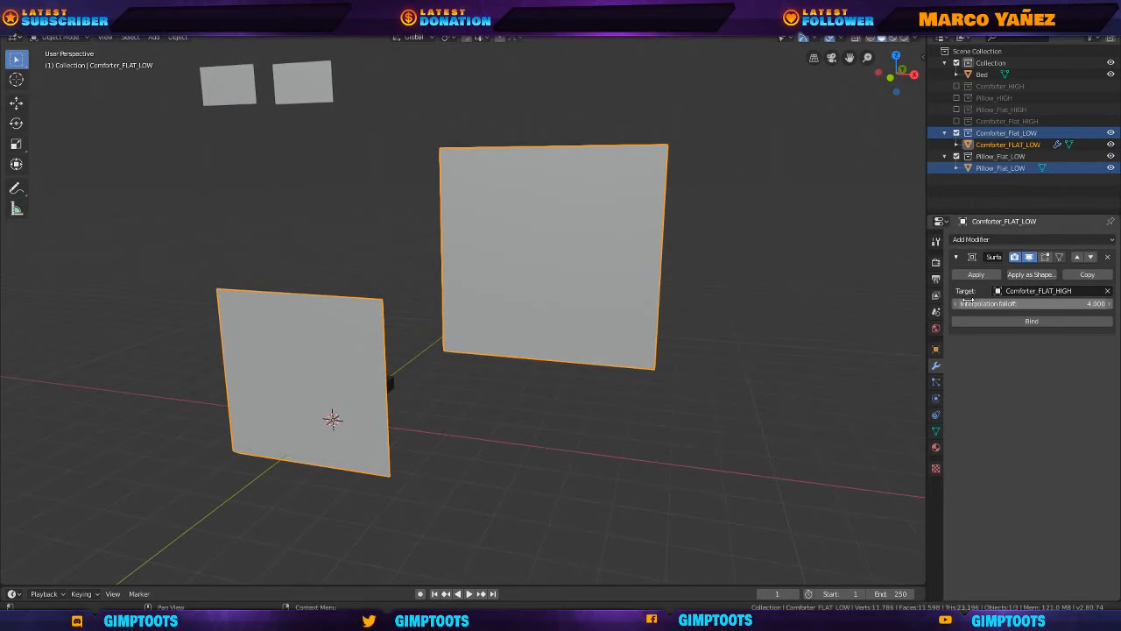
{"action": "left_click_drag", "start_coordinate": [972, 303], "coordinate": [1105, 303]}
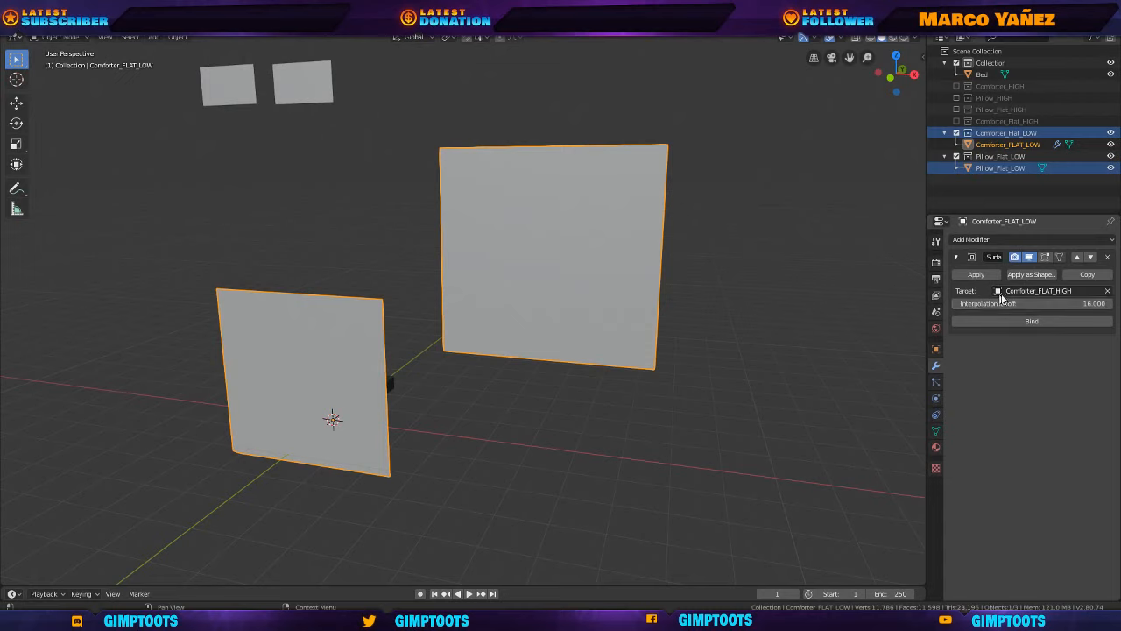
{"action": "left_click", "coordinate": [1041, 320]}
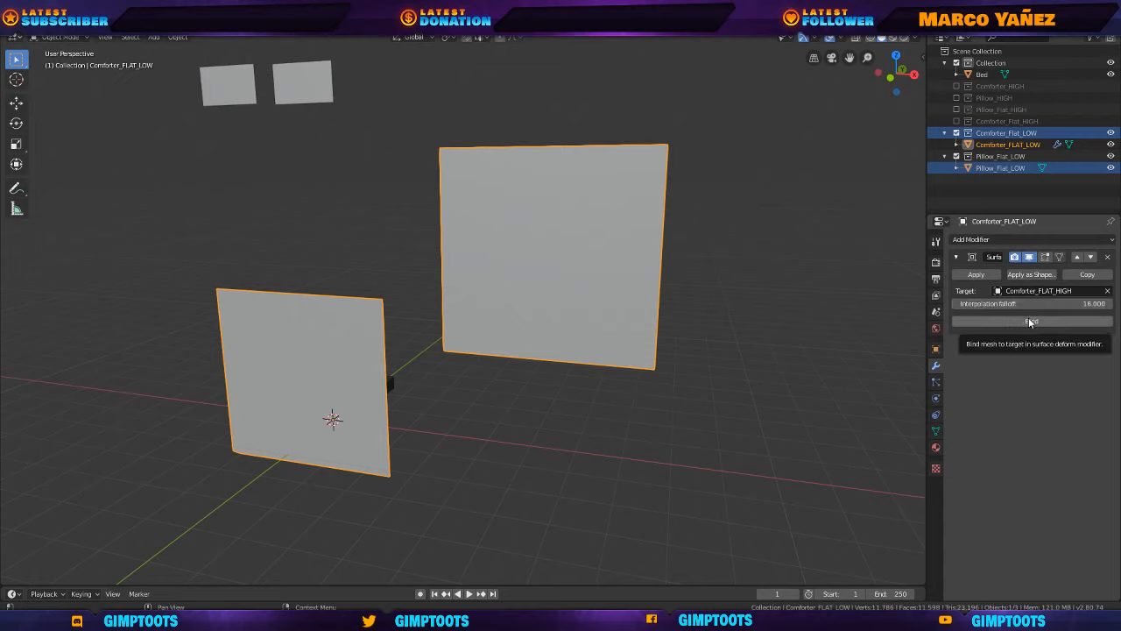
{"action": "left_click", "coordinate": [1034, 321]}
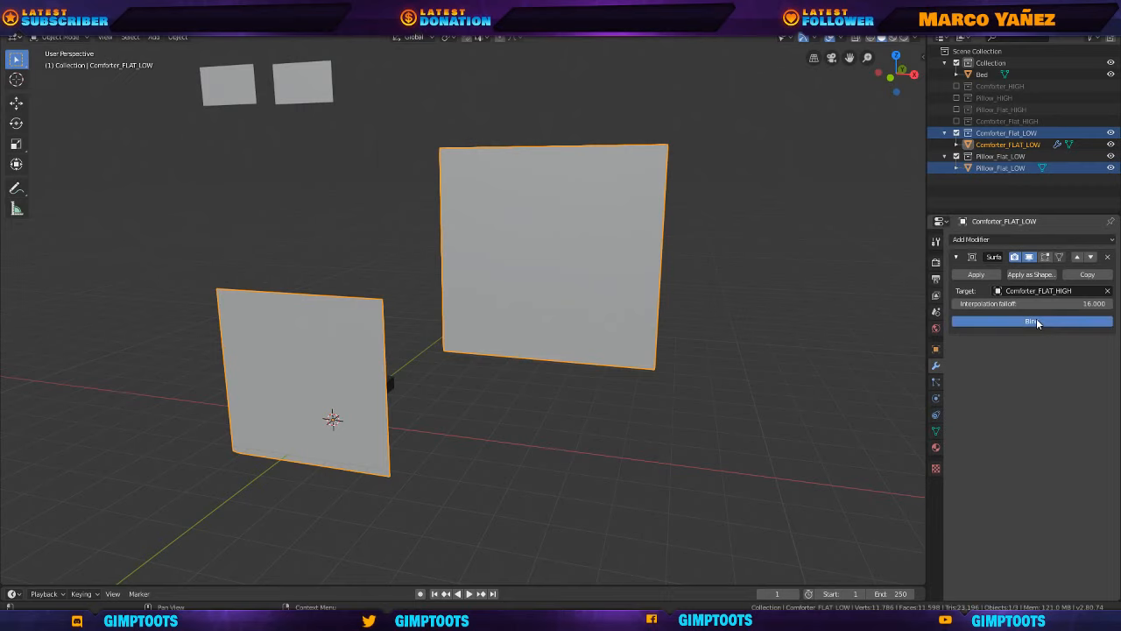
Turn on the wireframe overlay to show the topology of the low-poly comforter panels.
{"action": "middle_click_drag", "start_coordinate": [753, 317], "coordinate": [495, 311]}
{"action": "middle_click_drag", "start_coordinate": [424, 291], "coordinate": [361, 295]}
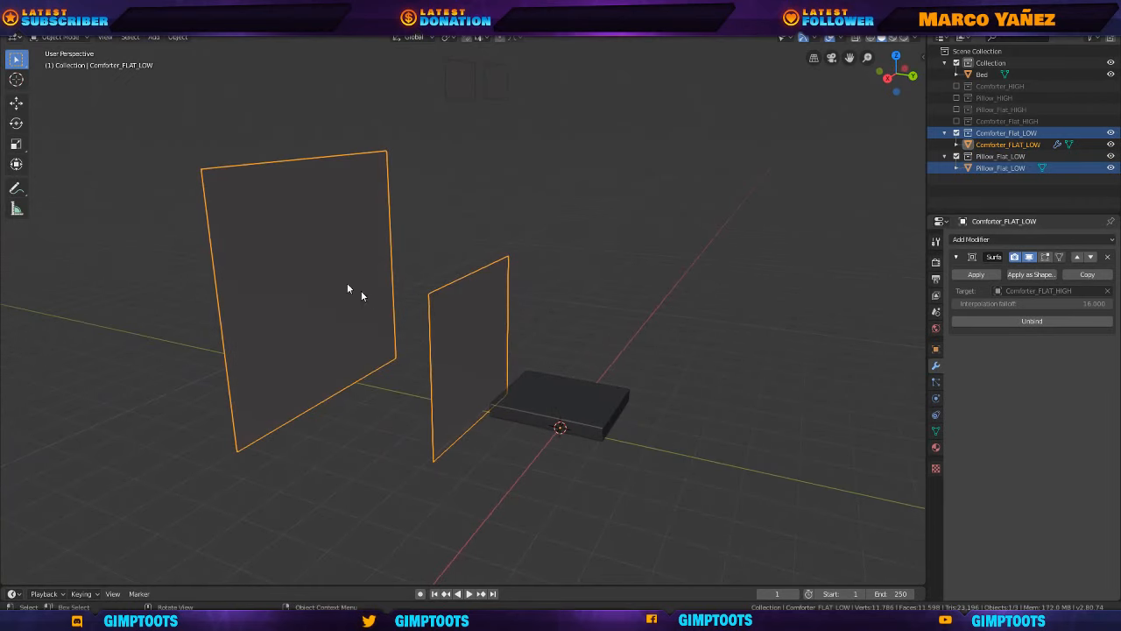
{"action": "left_click", "coordinate": [843, 38]}
{"action": "left_click", "coordinate": [771, 234]}
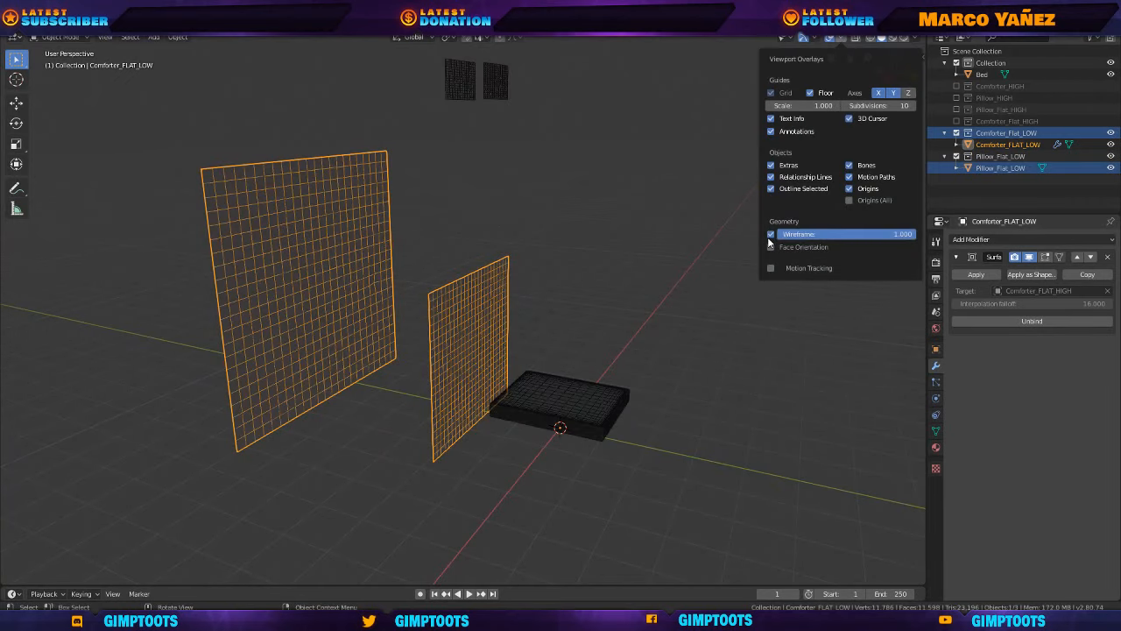
{"action": "middle_click_drag", "start_coordinate": [290, 308], "coordinate": [486, 249]}
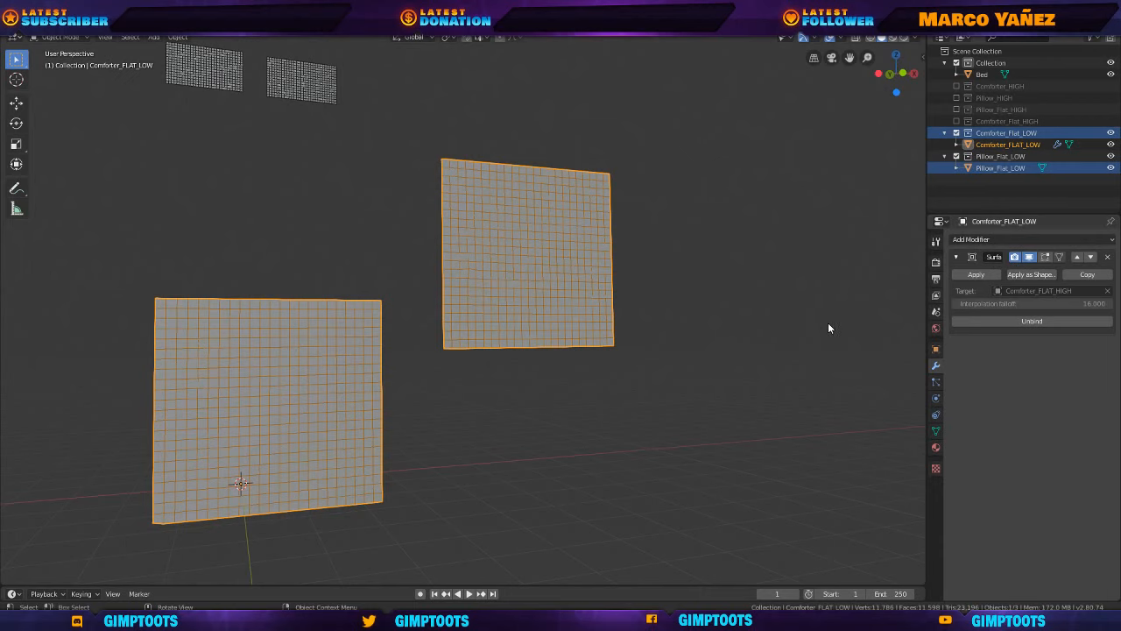
{"action": "middle_click_drag", "start_coordinate": [828, 325], "coordinate": [616, 331]}
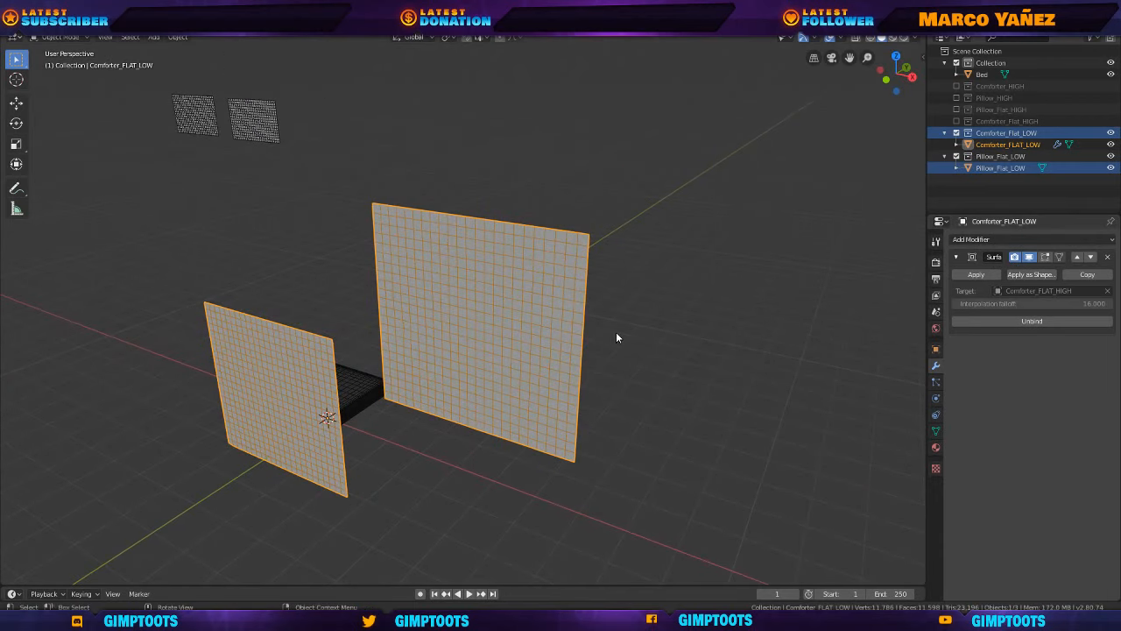
Show the Comforter_Flat_HIGH panels over the low-poly ones for comparison, and exclude the Pillow_Flat_LOW and Comforter_Flat_HIGH collections.
{"action": "left_click", "coordinate": [957, 121]}
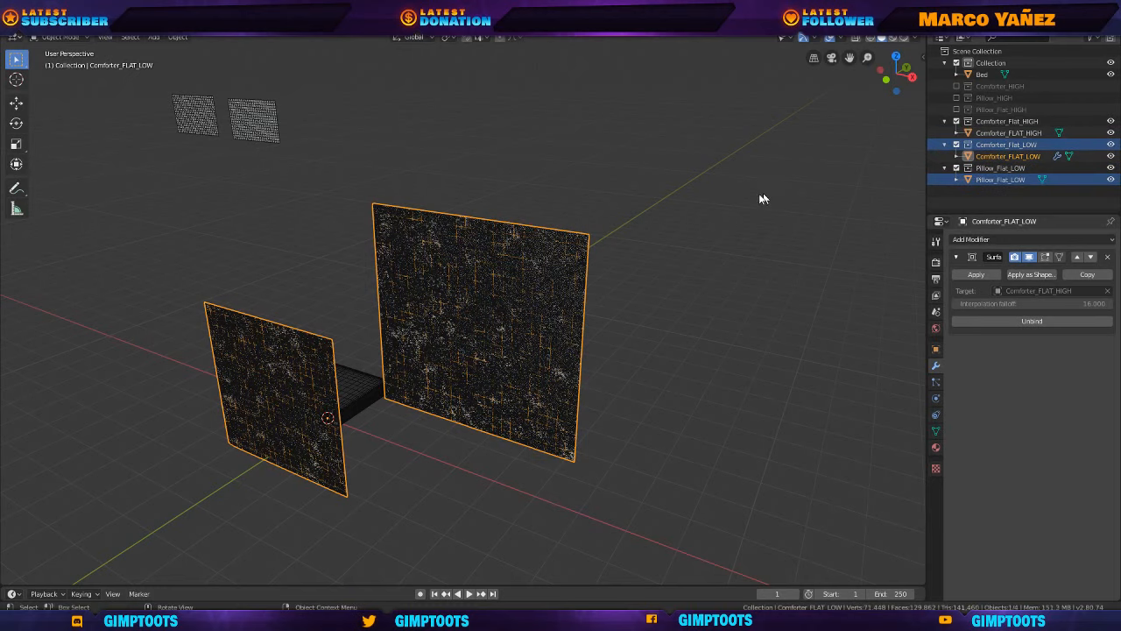
{"action": "middle_click_drag", "start_coordinate": [683, 303], "coordinate": [520, 358]}
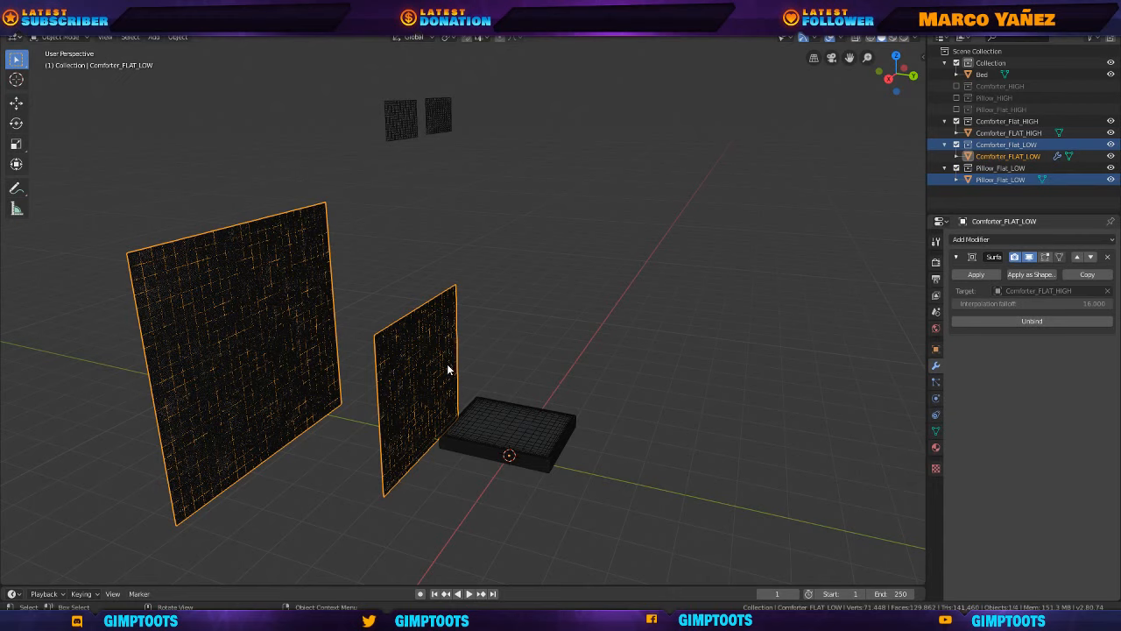
{"action": "left_click", "coordinate": [956, 167]}
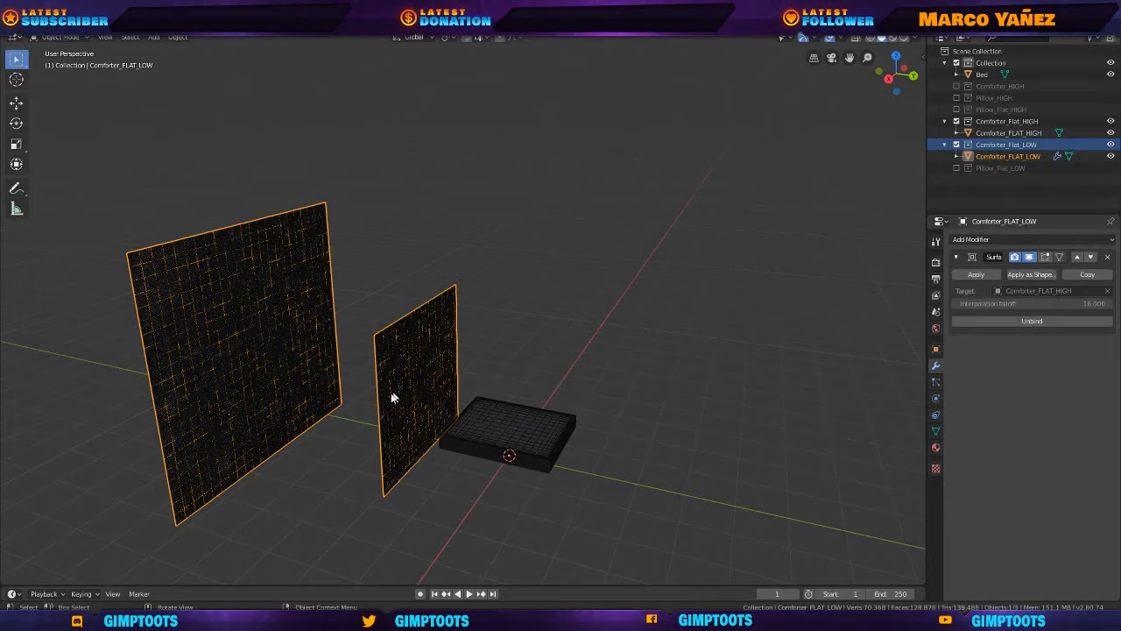
{"action": "middle_click_drag", "start_coordinate": [393, 395], "coordinate": [613, 346], "text": "alt"}
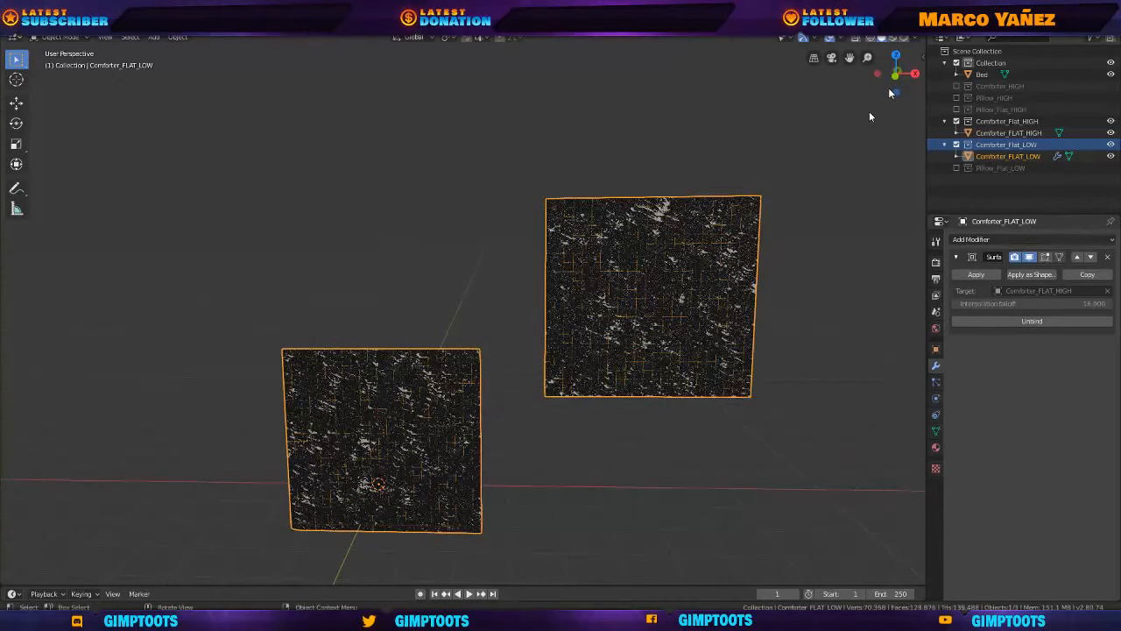
{"action": "left_click", "coordinate": [957, 120]}
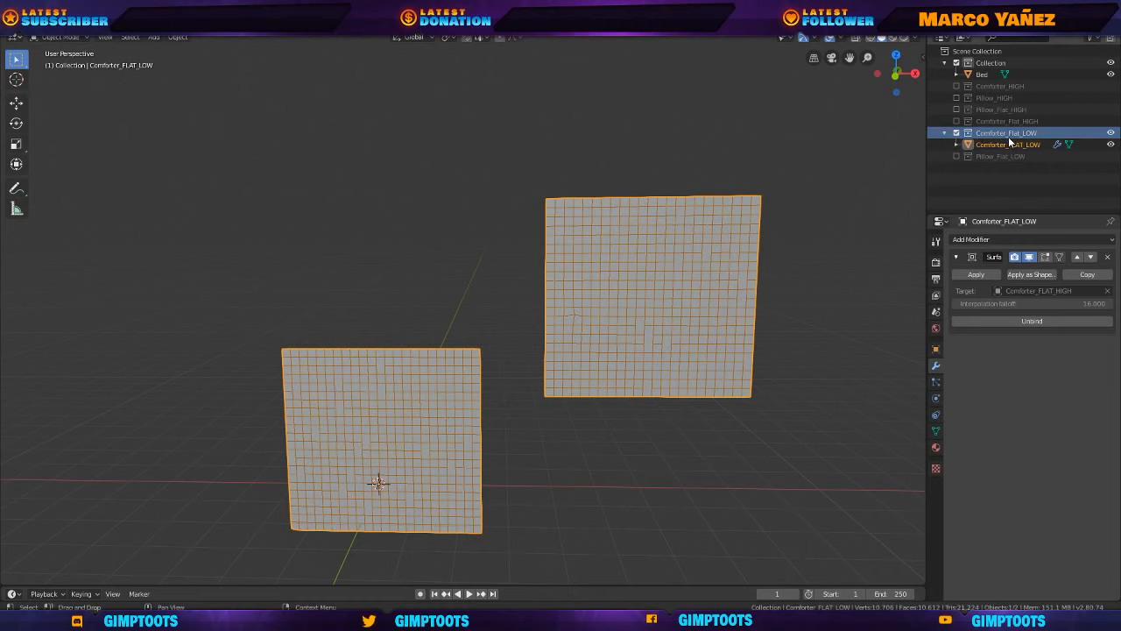
Examine the wireframe of the bound low-poly comforter panels from several angles beside the bed.
{"action": "middle_click_drag", "start_coordinate": [667, 296], "coordinate": [655, 321], "text": "shift"}
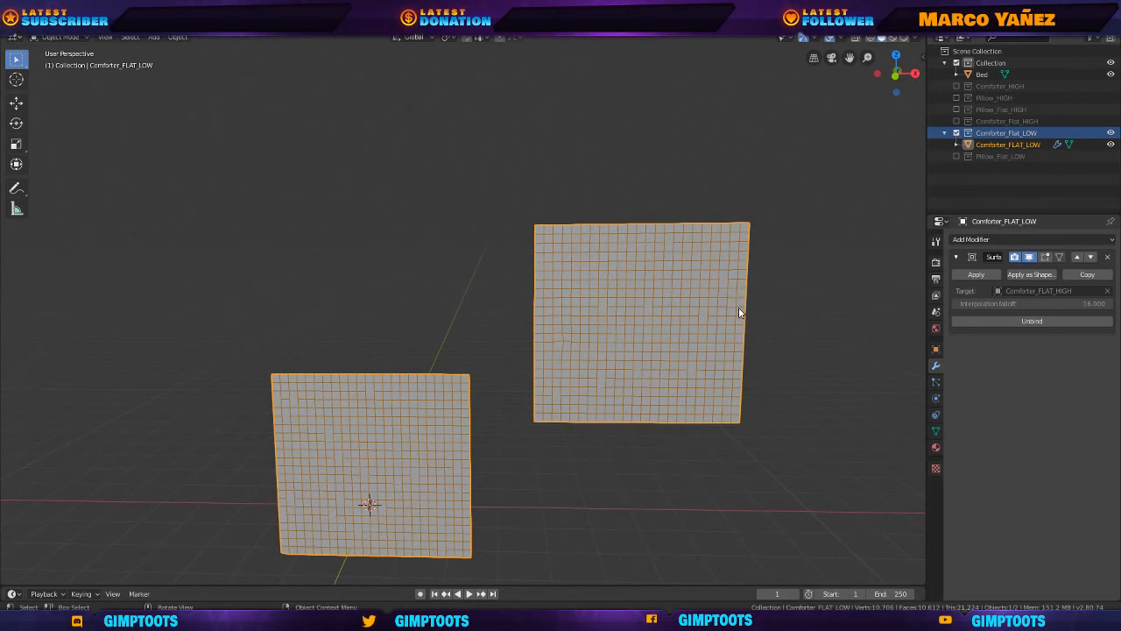
{"action": "middle_click_drag", "start_coordinate": [738, 315], "coordinate": [941, 281]}
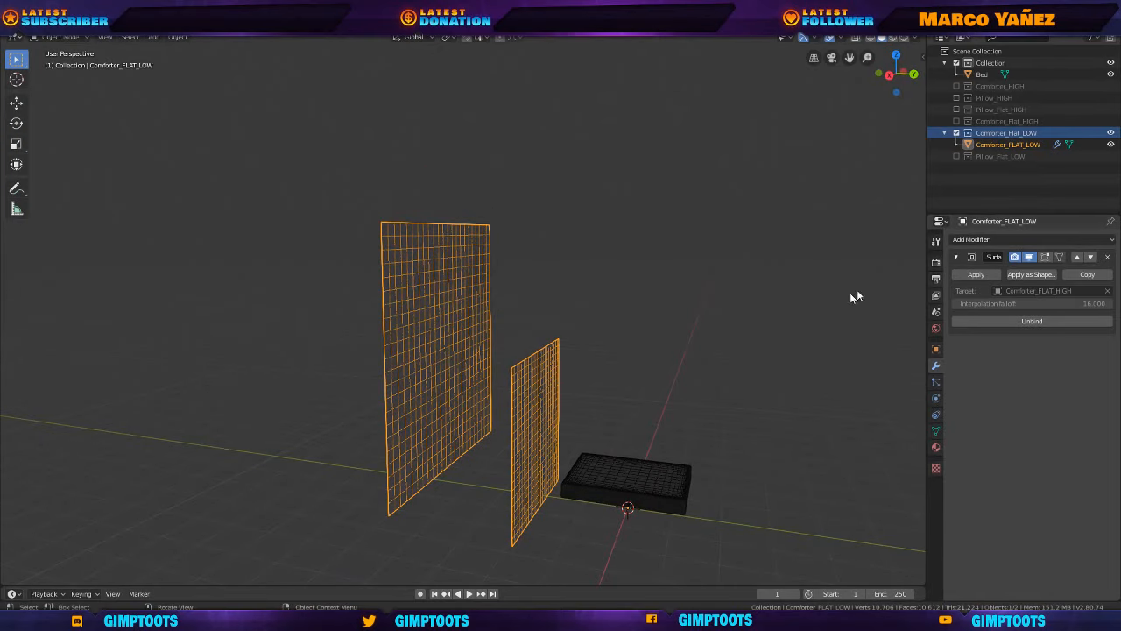
{"action": "middle_click_drag", "start_coordinate": [759, 405], "coordinate": [495, 376]}
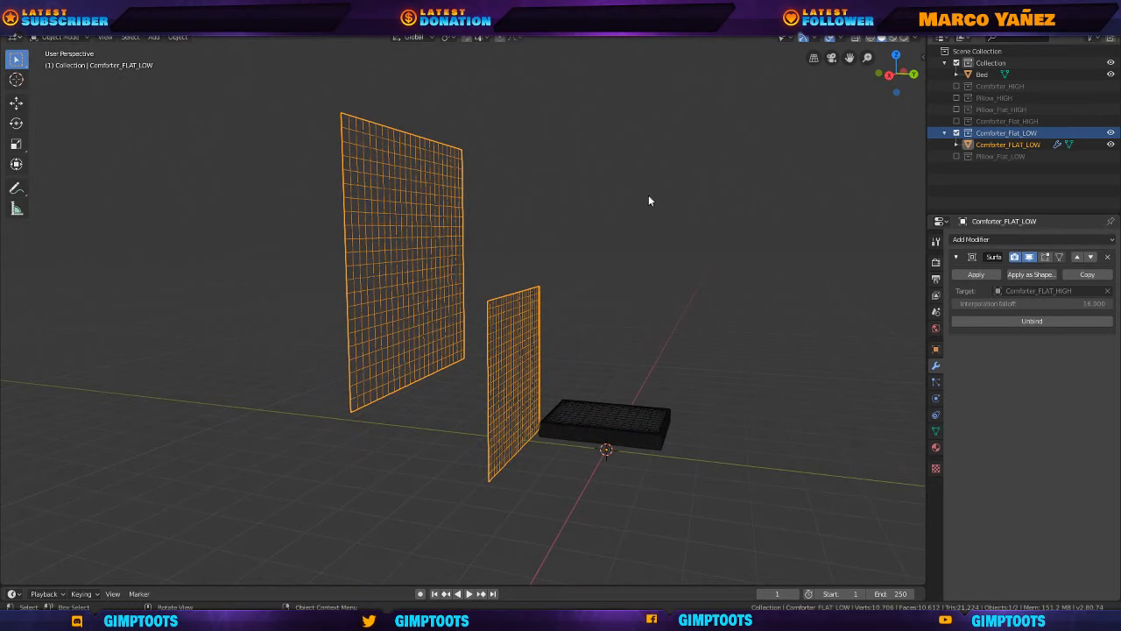
{"action": "middle_click_drag", "start_coordinate": [624, 411], "coordinate": [671, 420]}
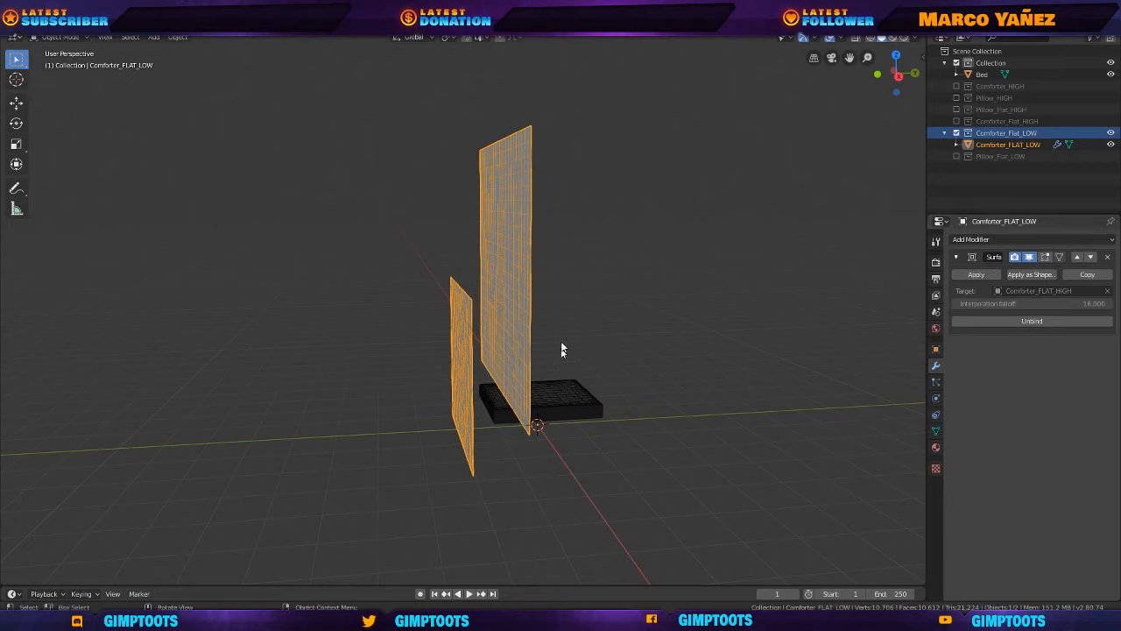
{"action": "middle_click_drag", "start_coordinate": [433, 249], "coordinate": [492, 244]}
{"action": "scroll", "coordinate": [471, 262], "scroll_direction": "down", "scroll_amount": 2}
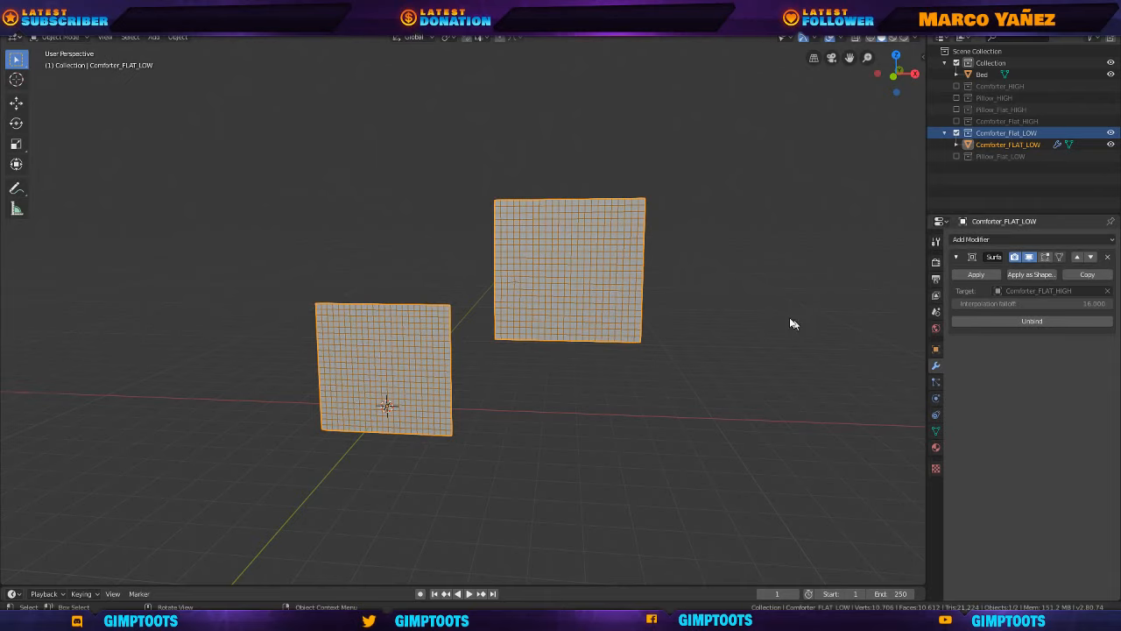
{"action": "middle_click_drag", "start_coordinate": [761, 321], "coordinate": [563, 290]}
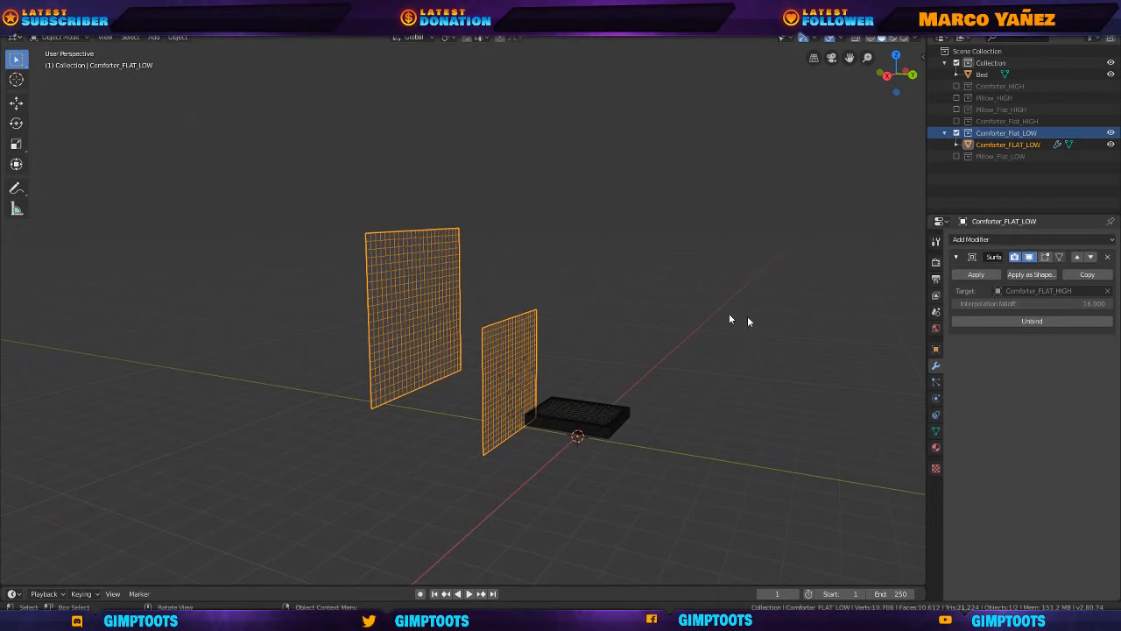
{"action": "middle_click_drag", "start_coordinate": [635, 393], "coordinate": [901, 231]}
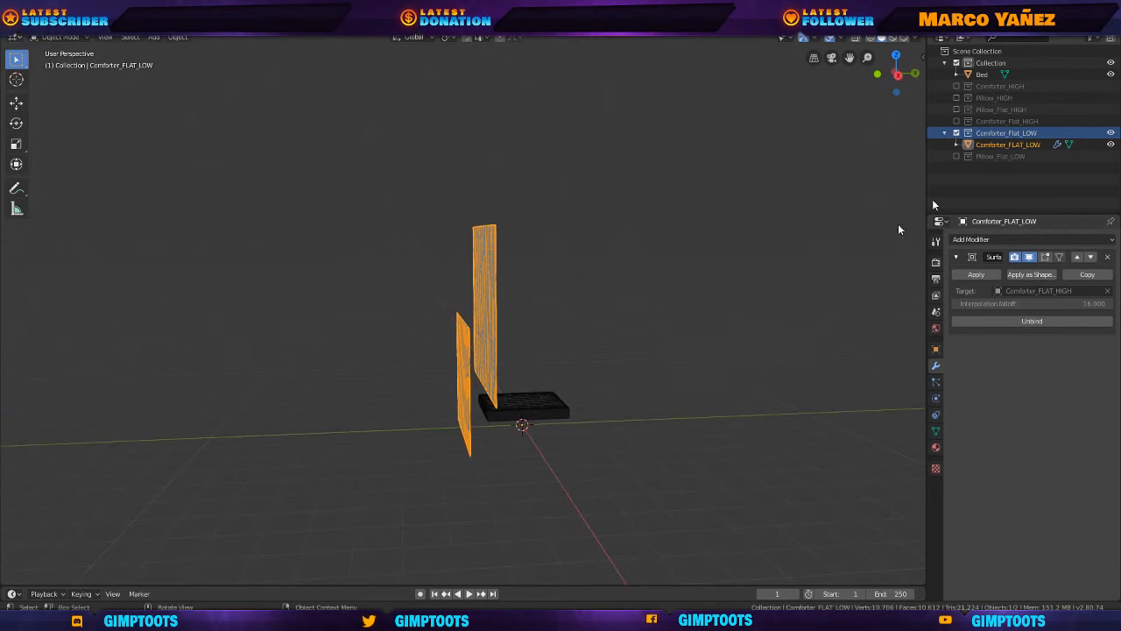
Re-enable the Comforter_Flat_HIGH collection and set the Comforter_HIGH shape key of Comforter_FLAT_HIGH to 1.000.
{"action": "left_click", "coordinate": [974, 122]}
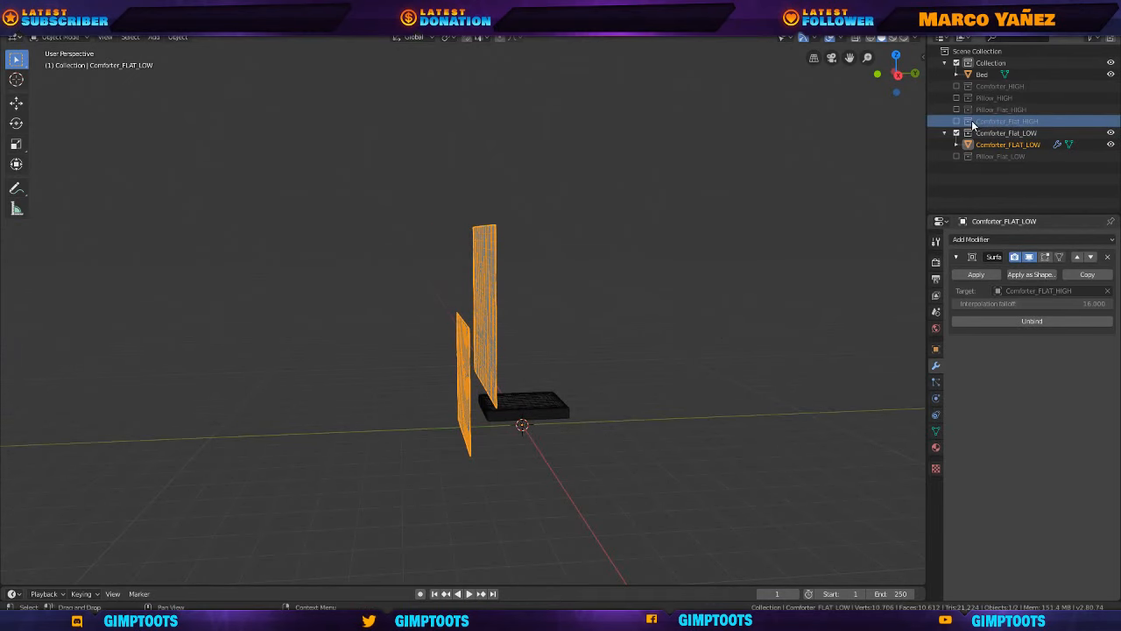
{"action": "left_click", "coordinate": [956, 121]}
{"action": "left_click", "coordinate": [999, 133]}
{"action": "left_click", "coordinate": [936, 431]}
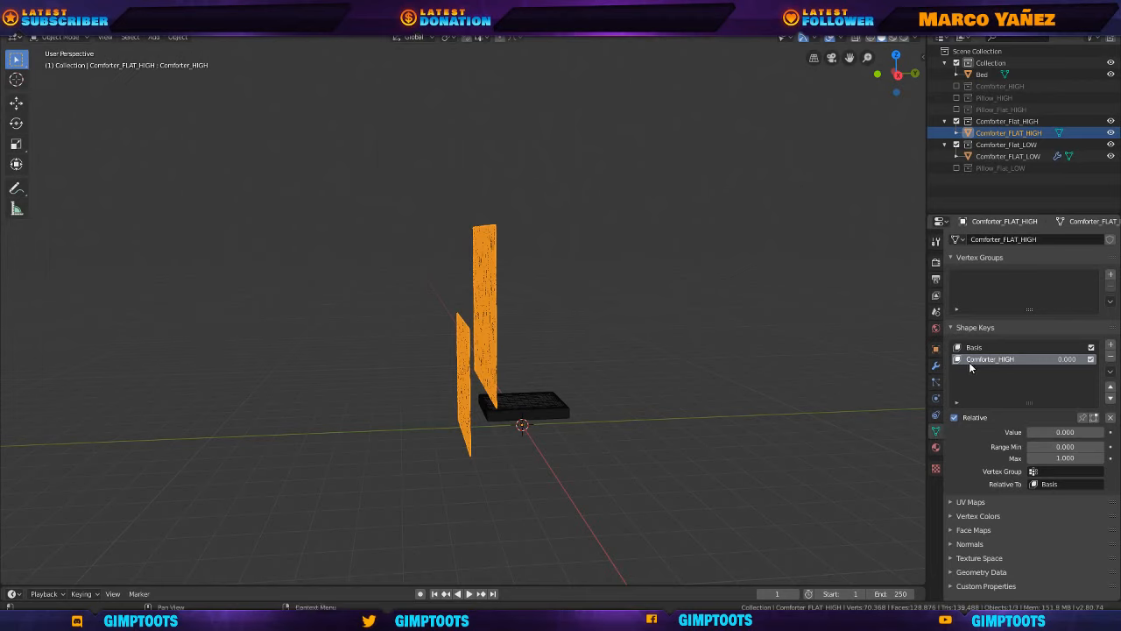
{"action": "left_click_drag", "start_coordinate": [1034, 432], "coordinate": [1106, 431]}
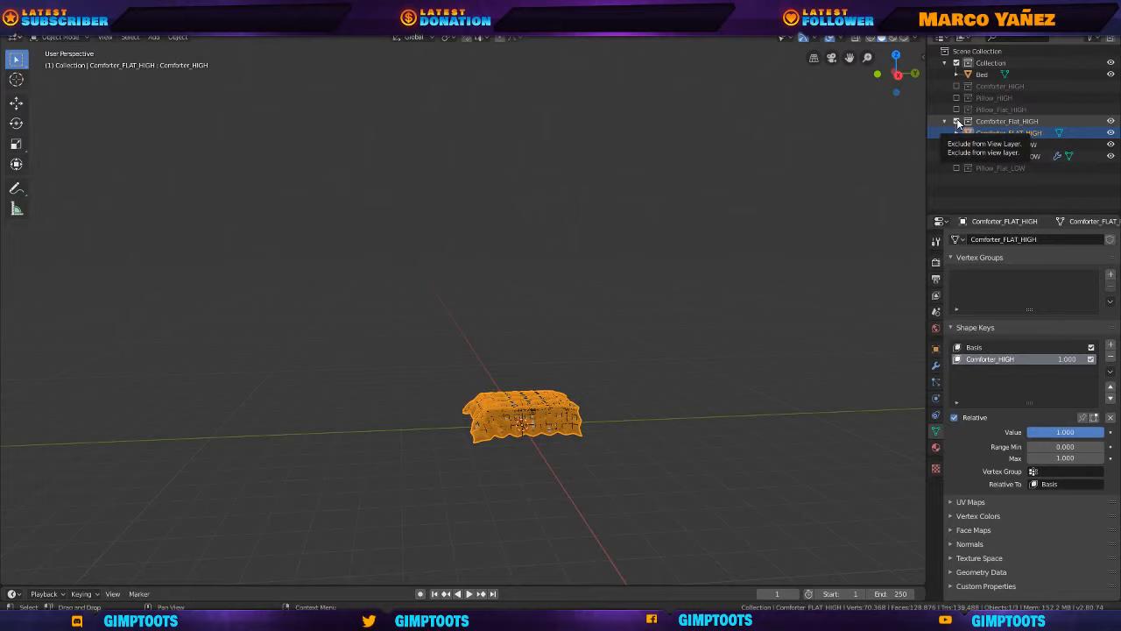
Exclude the Comforter_Flat_HIGH collection to inspect the deformed low-poly comforter on the bed up close.
{"action": "left_click", "coordinate": [956, 121]}
{"action": "middle_click_drag", "start_coordinate": [482, 376], "coordinate": [589, 400]}
{"action": "scroll", "coordinate": [481, 410], "scroll_direction": "up", "scroll_amount": 4}
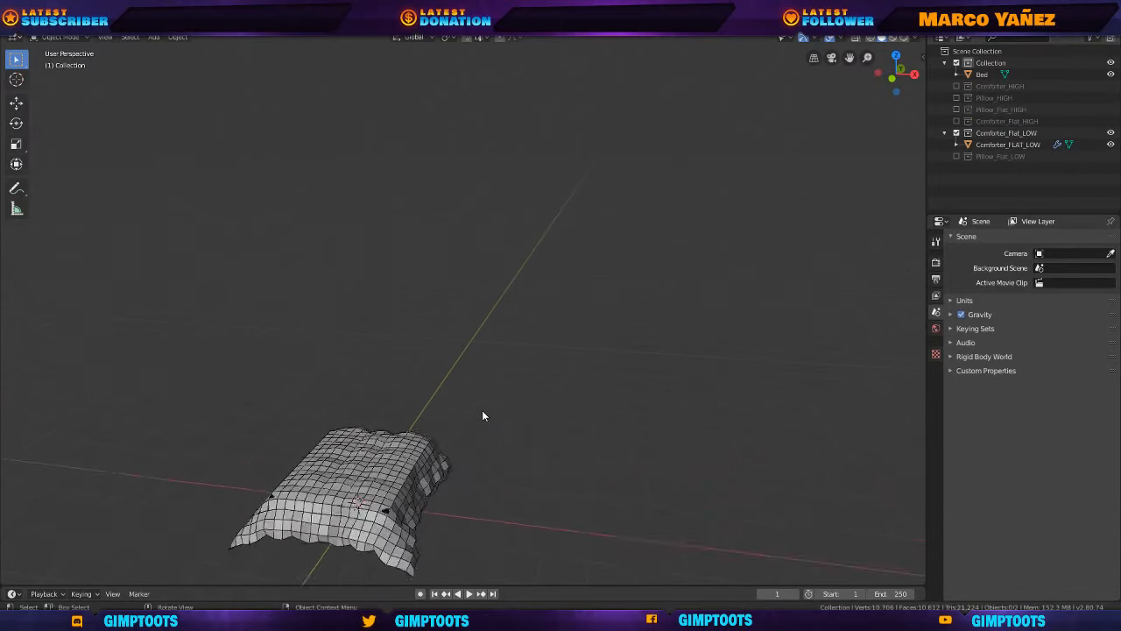
Apply smooth shading to the low-poly comforter Comforter_FLAT_LOW on the bed.
{"action": "middle_click_drag", "start_coordinate": [428, 440], "coordinate": [737, 212], "text": "shift"}
{"action": "middle_click_drag", "start_coordinate": [667, 357], "coordinate": [601, 448]}
{"action": "left_click", "coordinate": [684, 456]}
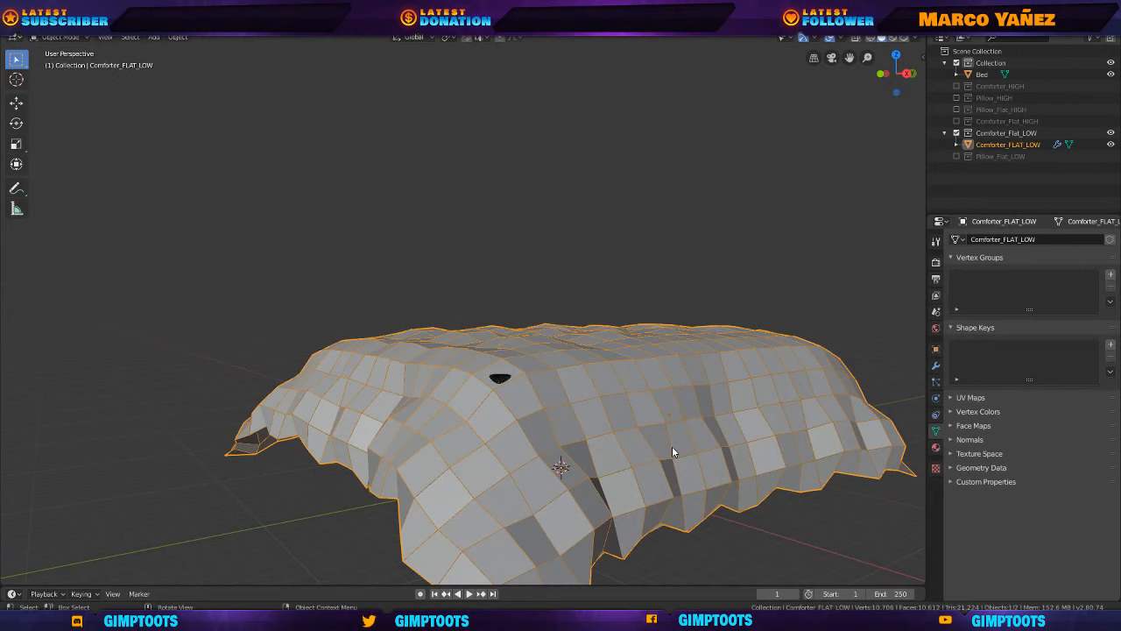
{"action": "right_click", "coordinate": [672, 451]}
{"action": "left_click", "coordinate": [637, 410]}
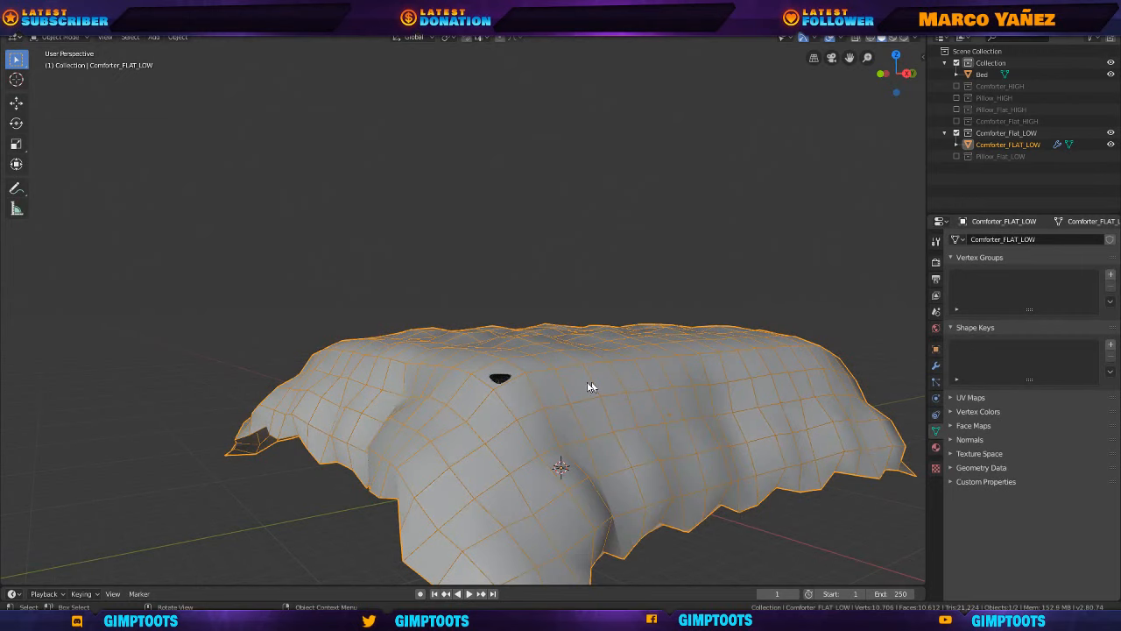
Turn off the wireframe overlay and inspect the smooth-shaded low-poly comforter from several angles.
{"action": "mouse_move", "coordinate": [590, 385]}
{"action": "middle_mouse_down"}
{"action": "mouse_move", "coordinate": [572, 440]}
{"action": "mouse_move", "coordinate": [791, 175]}
{"action": "middle_mouse_up"}
{"action": "left_click", "coordinate": [840, 38]}
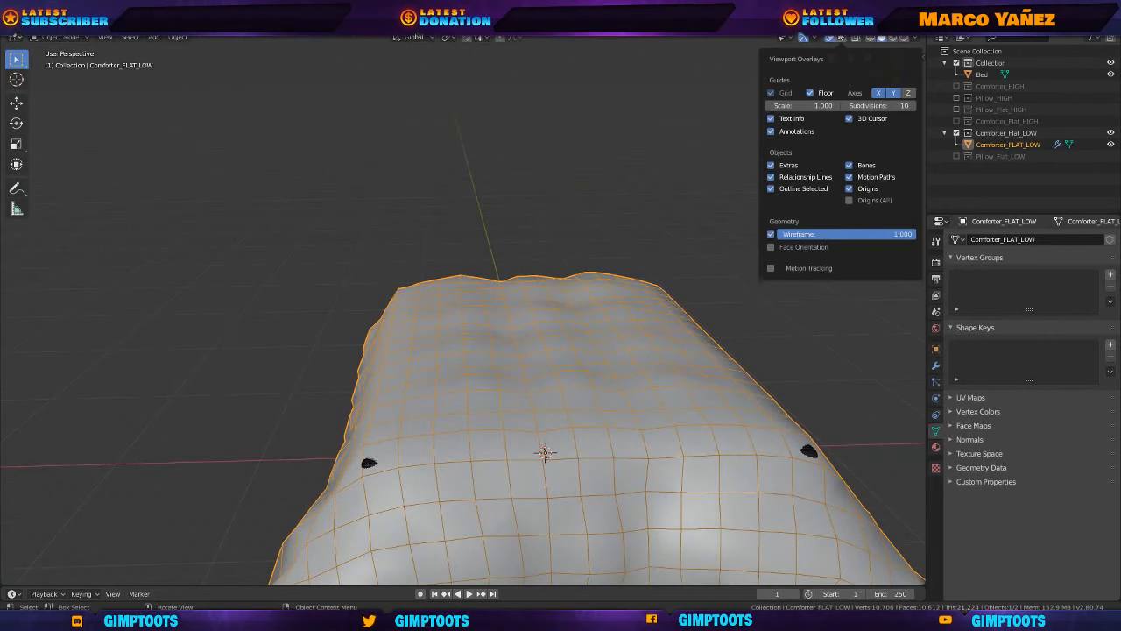
{"action": "left_click", "coordinate": [777, 235]}
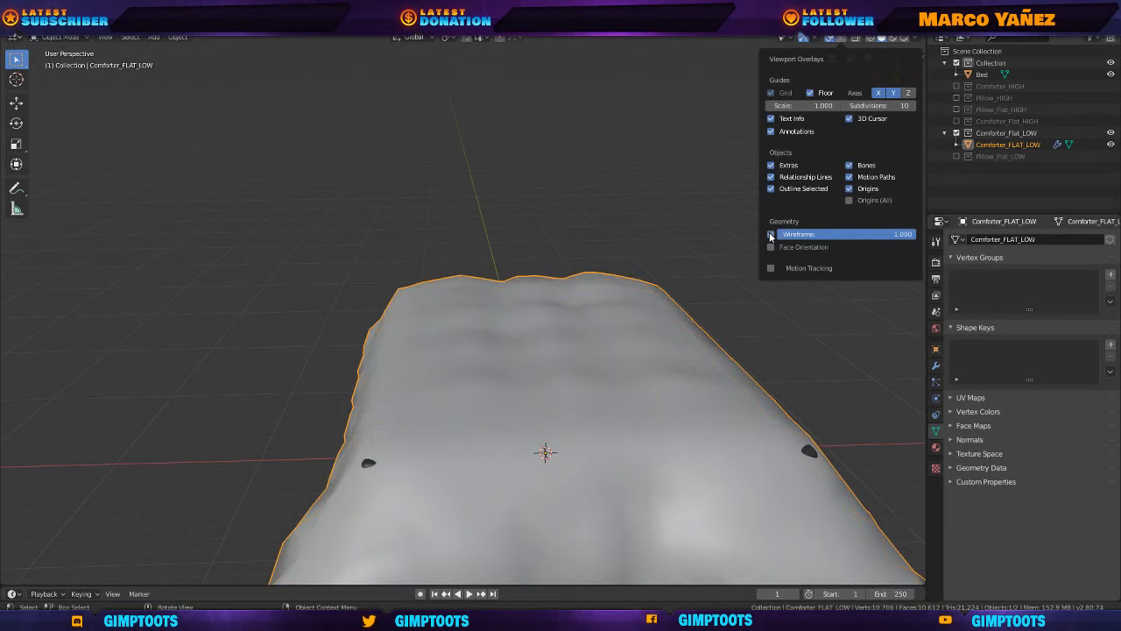
{"action": "middle_click_drag", "start_coordinate": [675, 365], "coordinate": [640, 185]}
{"action": "middle_click_drag", "start_coordinate": [754, 235], "coordinate": [550, 280]}
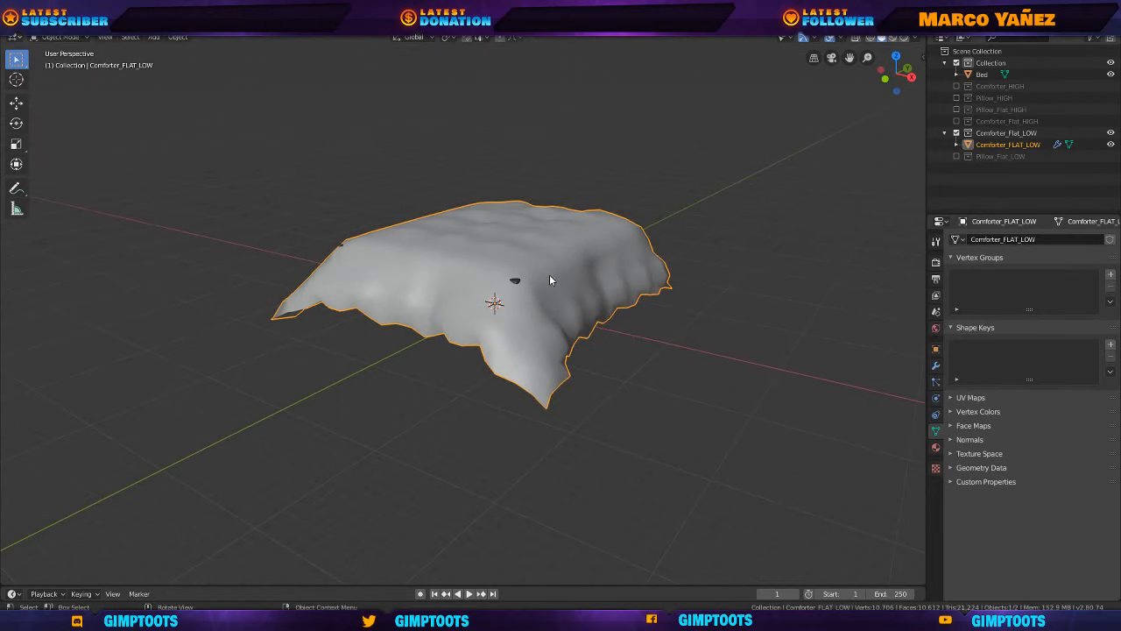
{"action": "middle_click_drag", "start_coordinate": [616, 275], "coordinate": [621, 222]}
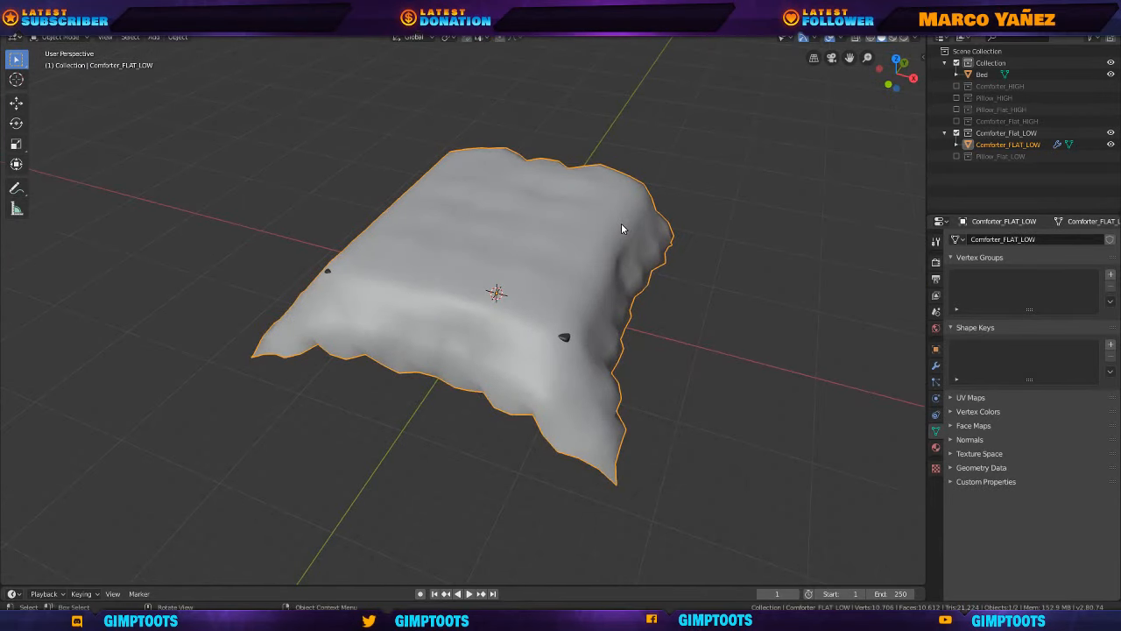
{"action": "mouse_move", "coordinate": [551, 267]}
{"action": "middle_mouse_down"}
{"action": "mouse_move", "coordinate": [544, 259]}
{"action": "mouse_move", "coordinate": [554, 262]}
{"action": "middle_mouse_up"}
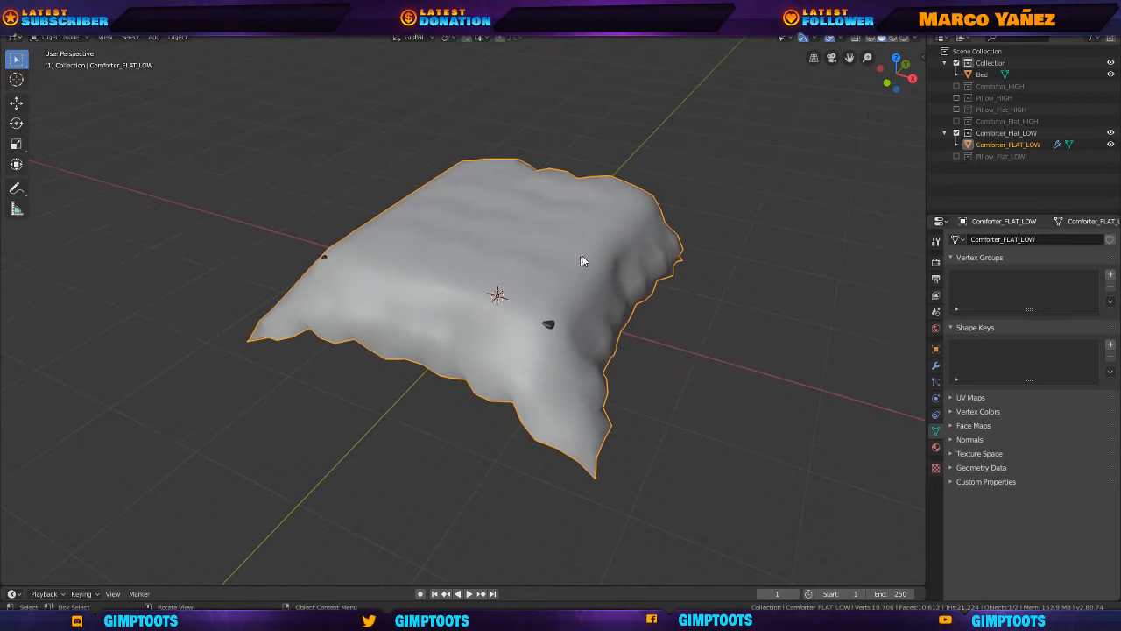
Exclude the Comforter_Flat_LOW collection and enable Comforter_HIGH to inspect the quilted high-poly comforter up close.
{"action": "left_click", "coordinate": [956, 133]}
{"action": "middle_click_drag", "start_coordinate": [612, 283], "coordinate": [642, 270]}
{"action": "scroll", "coordinate": [627, 266], "scroll_direction": "down", "scroll_amount": 6}
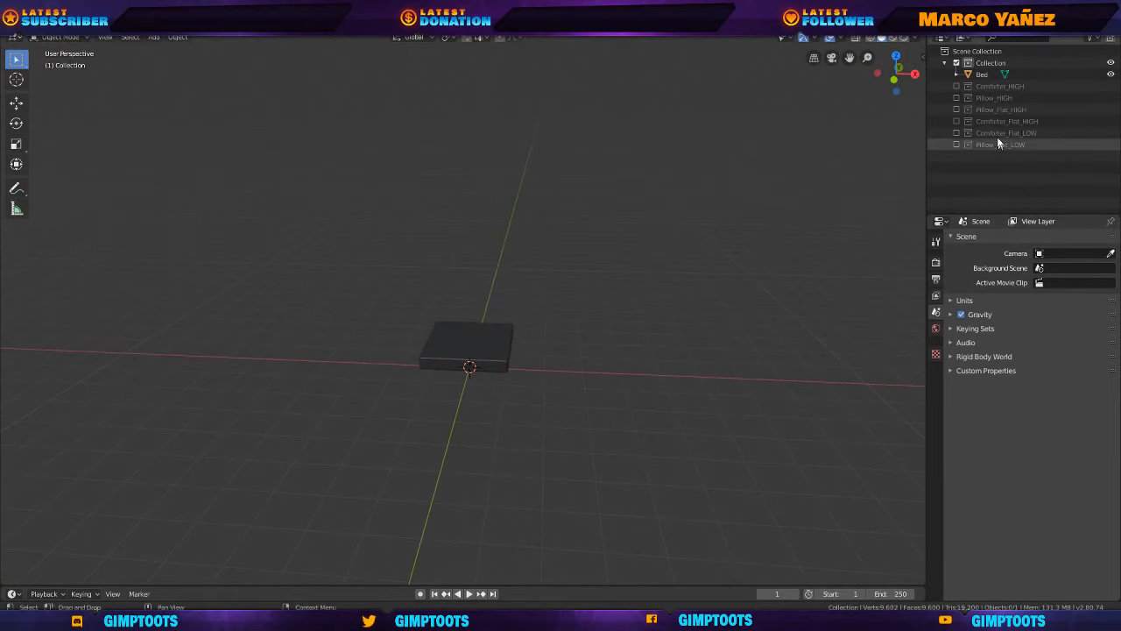
{"action": "left_click", "coordinate": [957, 86]}
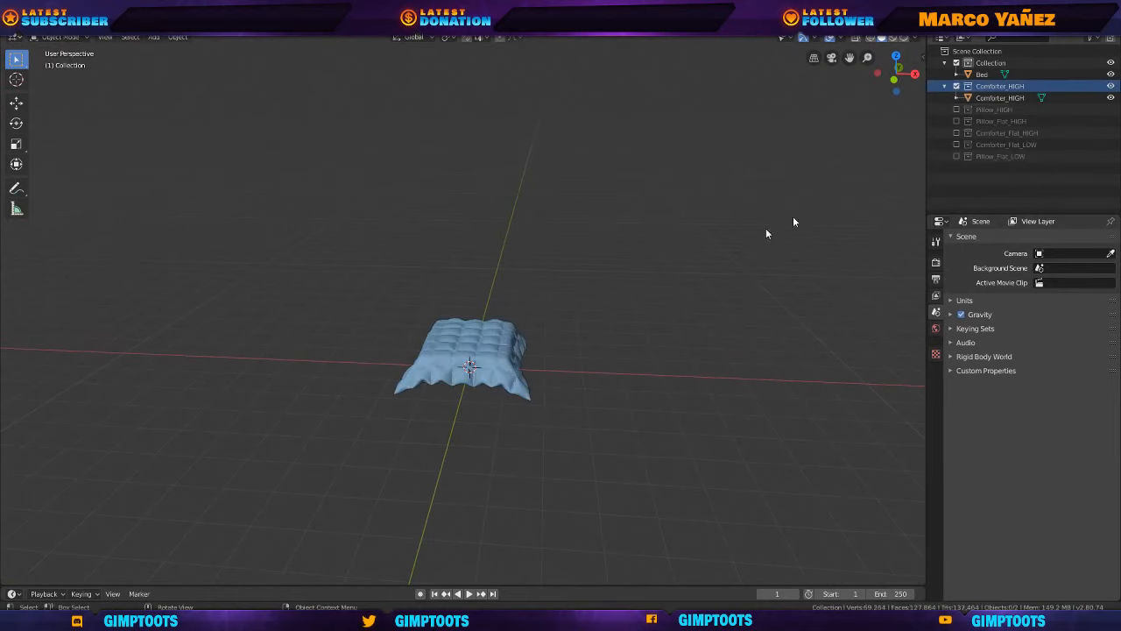
{"action": "scroll", "coordinate": [525, 374], "scroll_direction": "up", "scroll_amount": 5}
{"action": "middle_click_drag", "start_coordinate": [533, 375], "coordinate": [645, 293]}
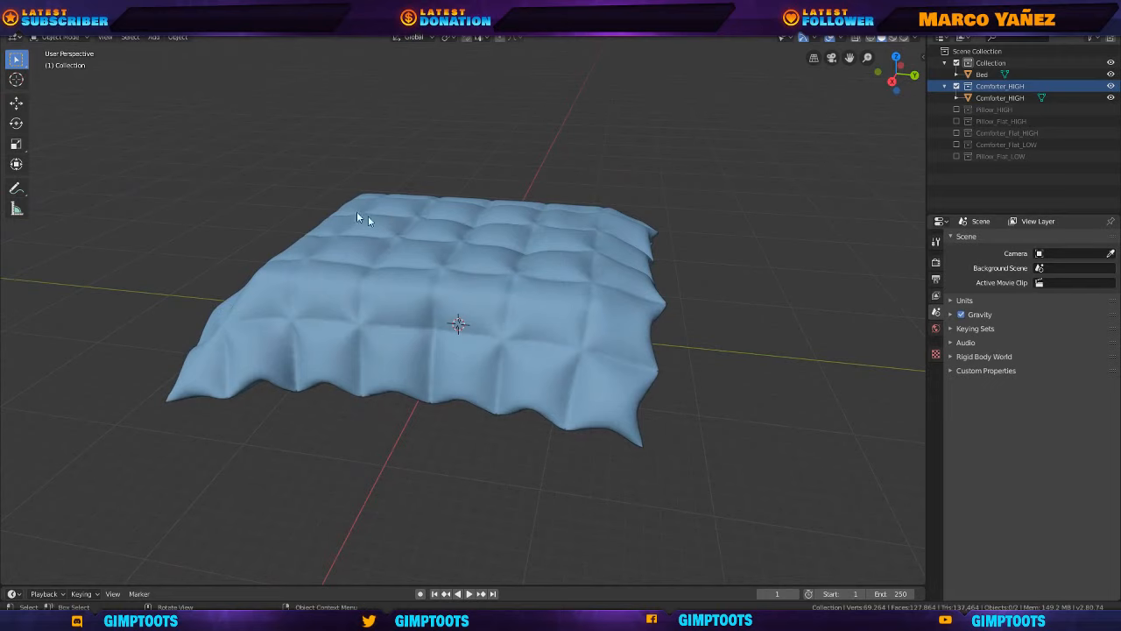
{"action": "middle_click_drag", "start_coordinate": [233, 154], "coordinate": [560, 333]}
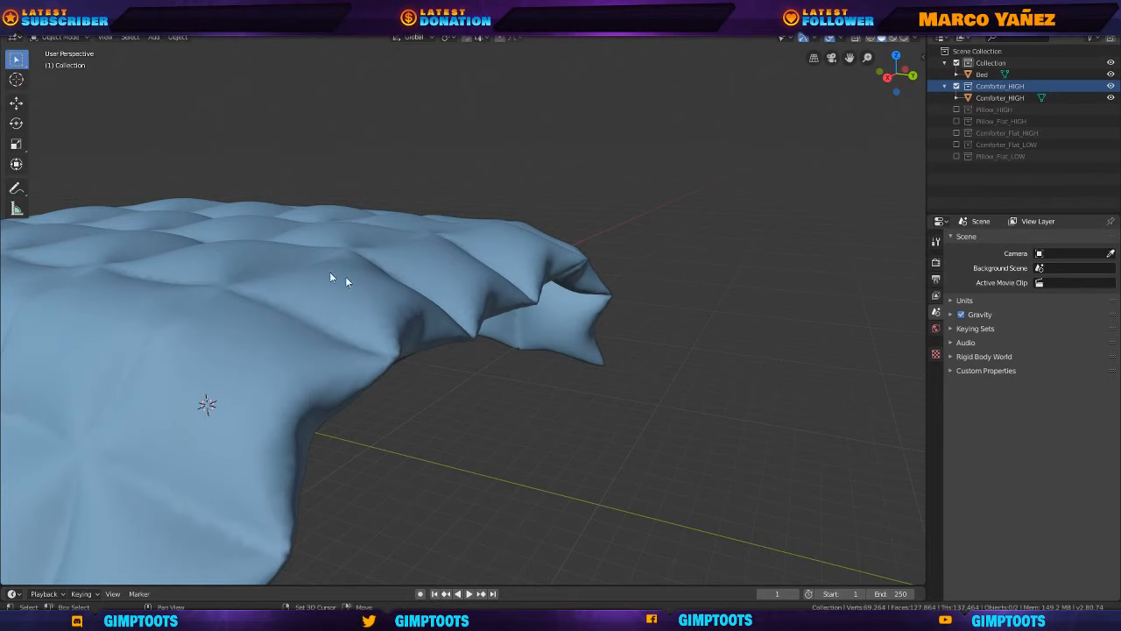
{"action": "middle_click_drag", "start_coordinate": [345, 276], "coordinate": [750, 254]}
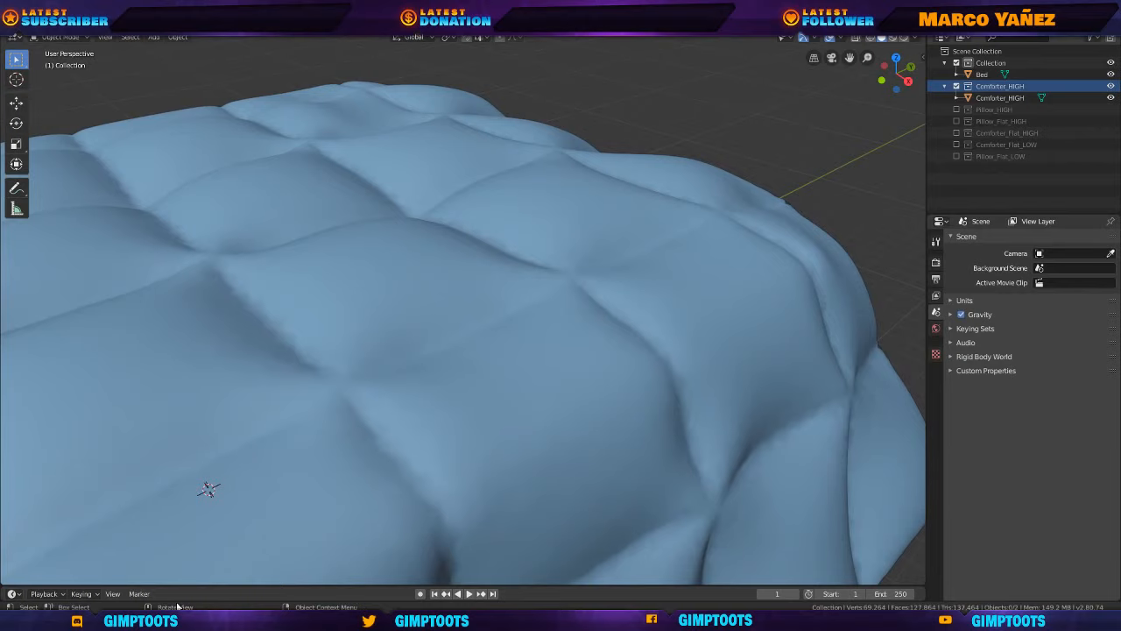
Switch to the YouTube page in the browser and read the comments, expanding the reply to the "most tricky way" comment.
{"action": "mouse_move", "coordinate": [161, 620]}
{"action": "left_click", "coordinate": [250, 572]}
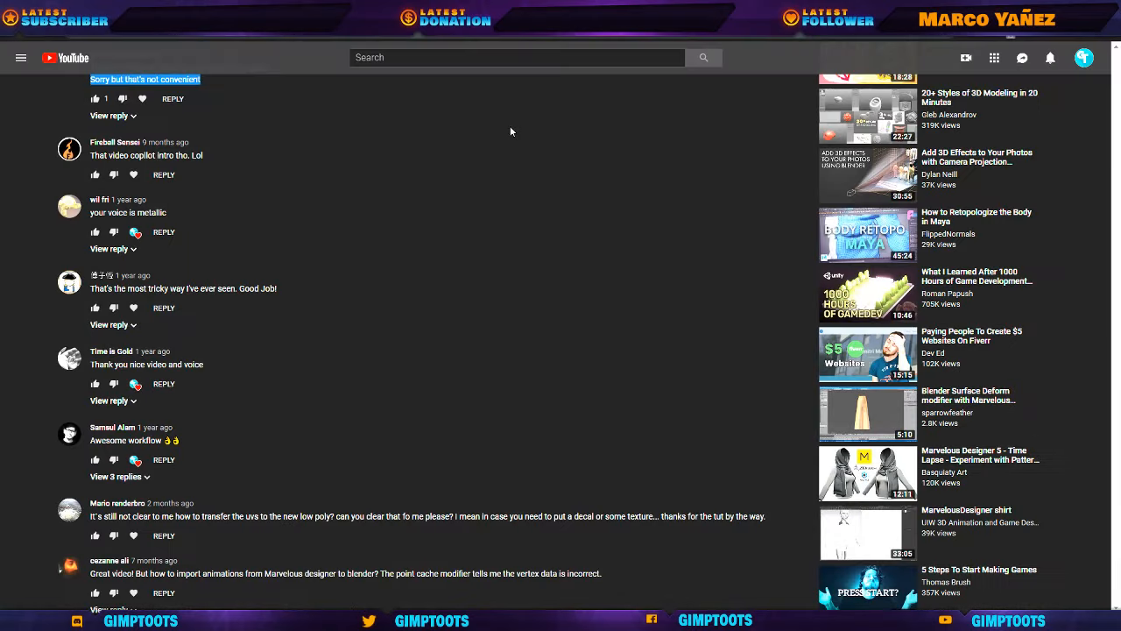
{"action": "scroll", "coordinate": [371, 302], "scroll_direction": "down", "scroll_amount": 1}
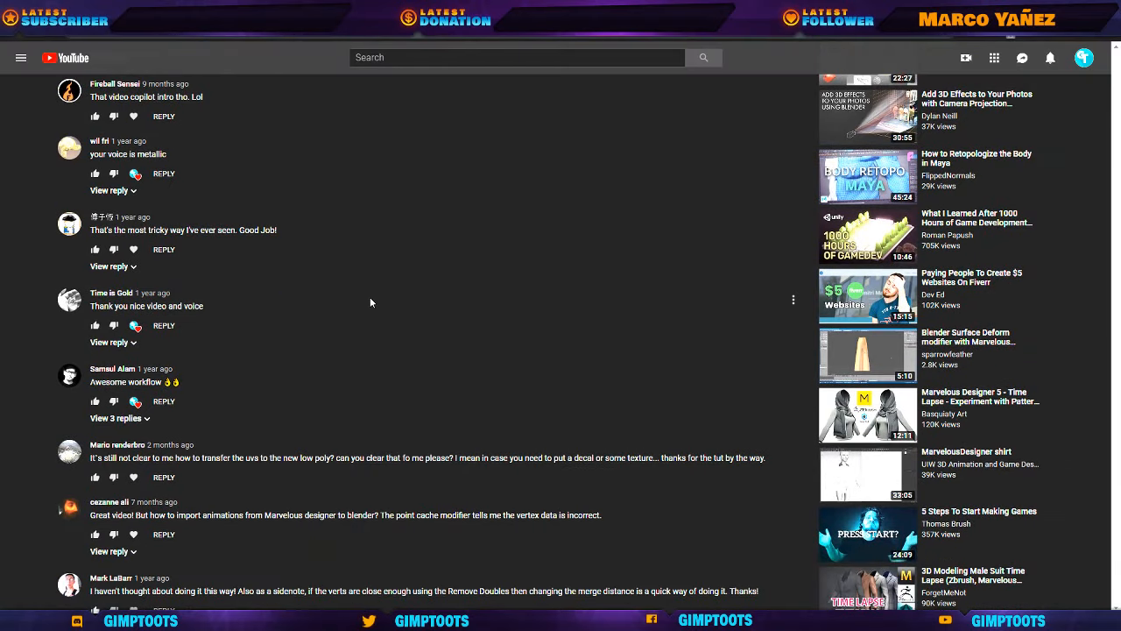
{"action": "left_click", "coordinate": [112, 266]}
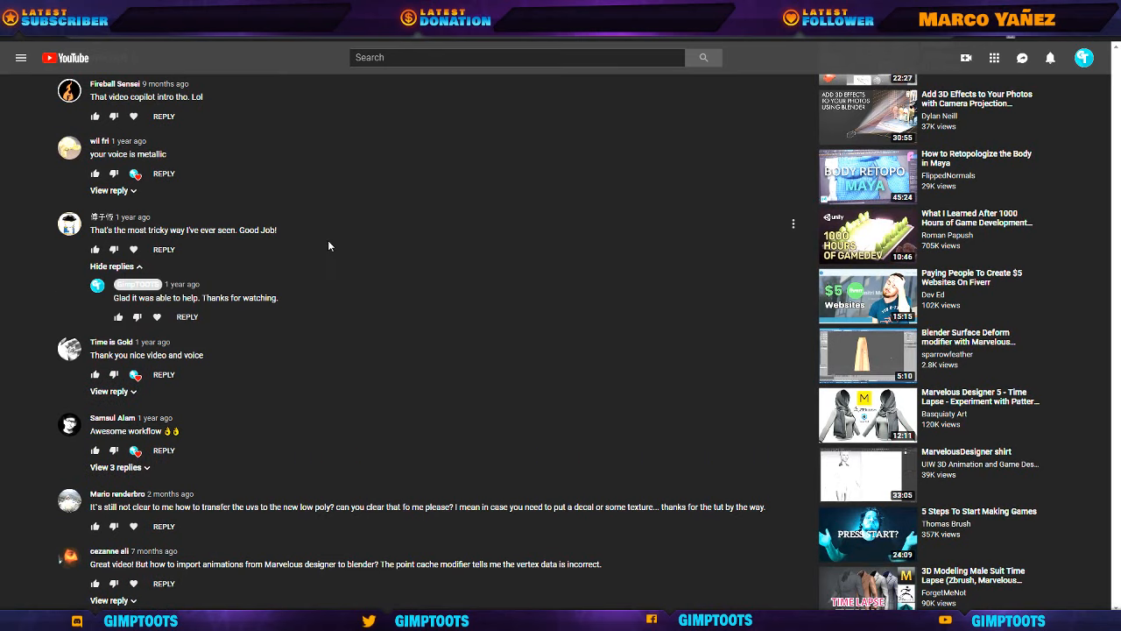
{"action": "scroll", "coordinate": [265, 256], "scroll_direction": "down", "scroll_amount": 2}
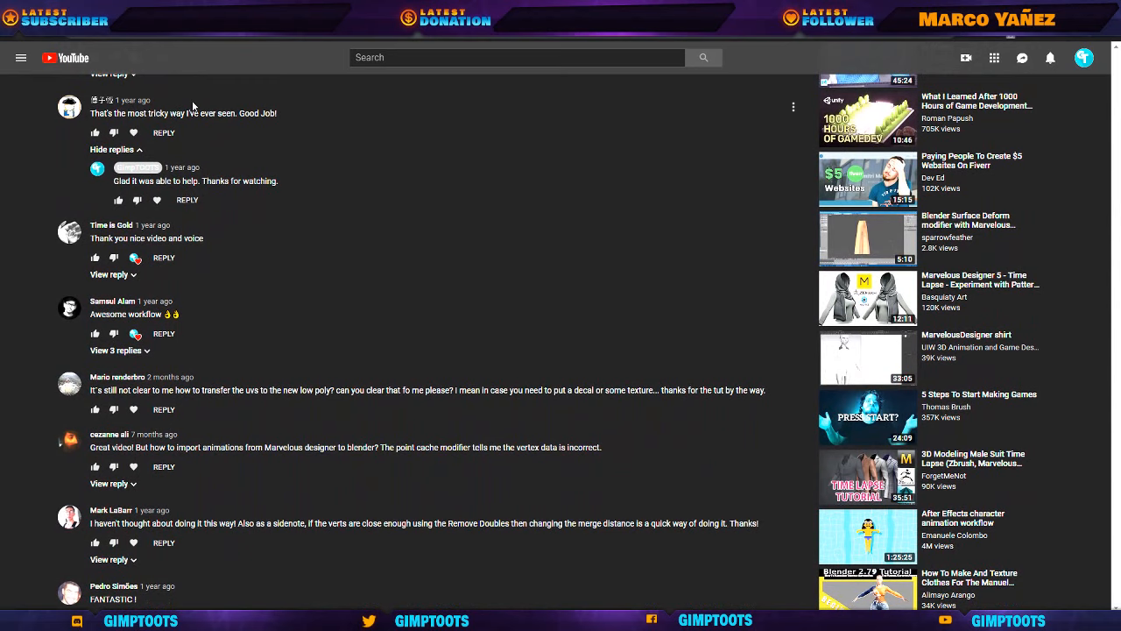
{"action": "scroll", "coordinate": [272, 119], "scroll_direction": "down", "scroll_amount": 2}
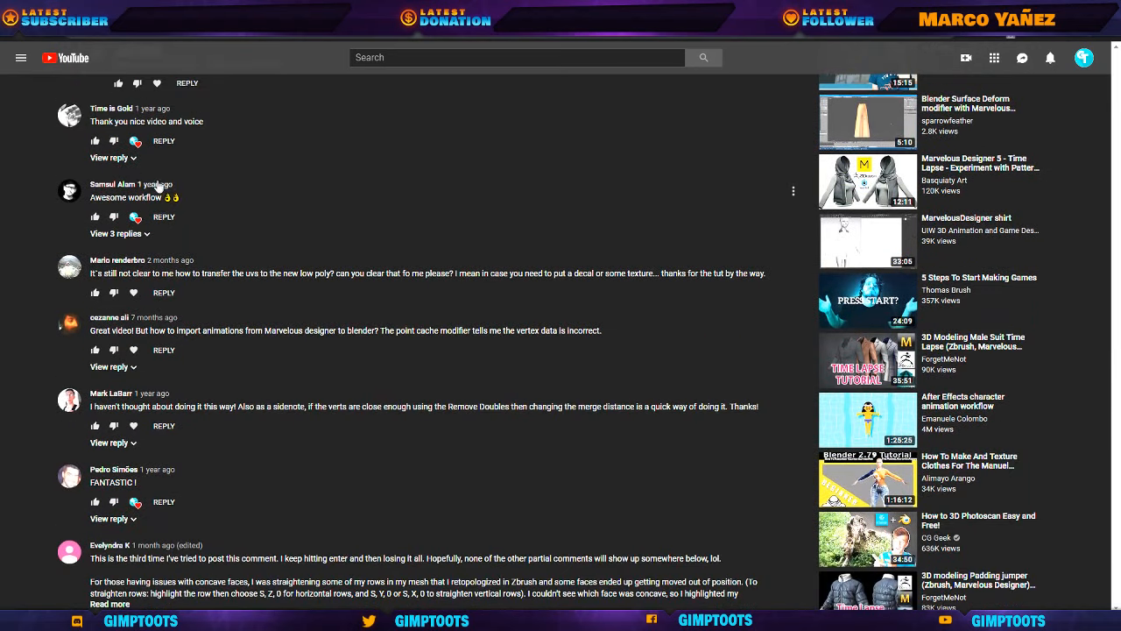
Read the comment asking how to transfer the UVs to the new low poly for a decal or texture.
{"action": "left_click_drag", "start_coordinate": [130, 121], "coordinate": [191, 122]}
{"action": "left_click", "coordinate": [204, 132]}
{"action": "scroll", "coordinate": [211, 146], "scroll_direction": "down", "scroll_amount": 1}
{"action": "left_click_drag", "start_coordinate": [120, 215], "coordinate": [553, 215]}
{"action": "left_click", "coordinate": [436, 215]}
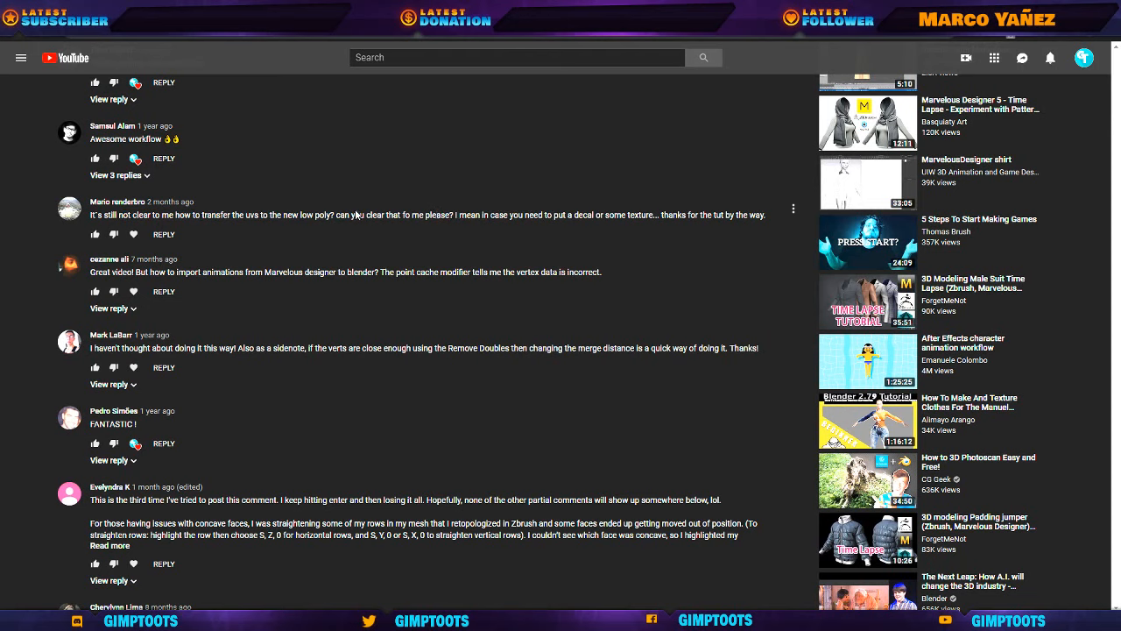
{"action": "left_click_drag", "start_coordinate": [355, 215], "coordinate": [575, 215]}
{"action": "left_click", "coordinate": [484, 214]}
{"action": "left_click_drag", "start_coordinate": [455, 214], "coordinate": [622, 215]}
{"action": "left_click", "coordinate": [574, 226]}
{"action": "left_click_drag", "start_coordinate": [499, 214], "coordinate": [654, 215]}
{"action": "left_click", "coordinate": [649, 218]}
Switch back to Blender, select the Comforter_HIGH object and show its UV layout in the UV Editing workspace.
{"action": "key", "text": "alt+Tab"}
{"action": "scroll", "coordinate": [632, 281], "scroll_direction": "down", "scroll_amount": 8}
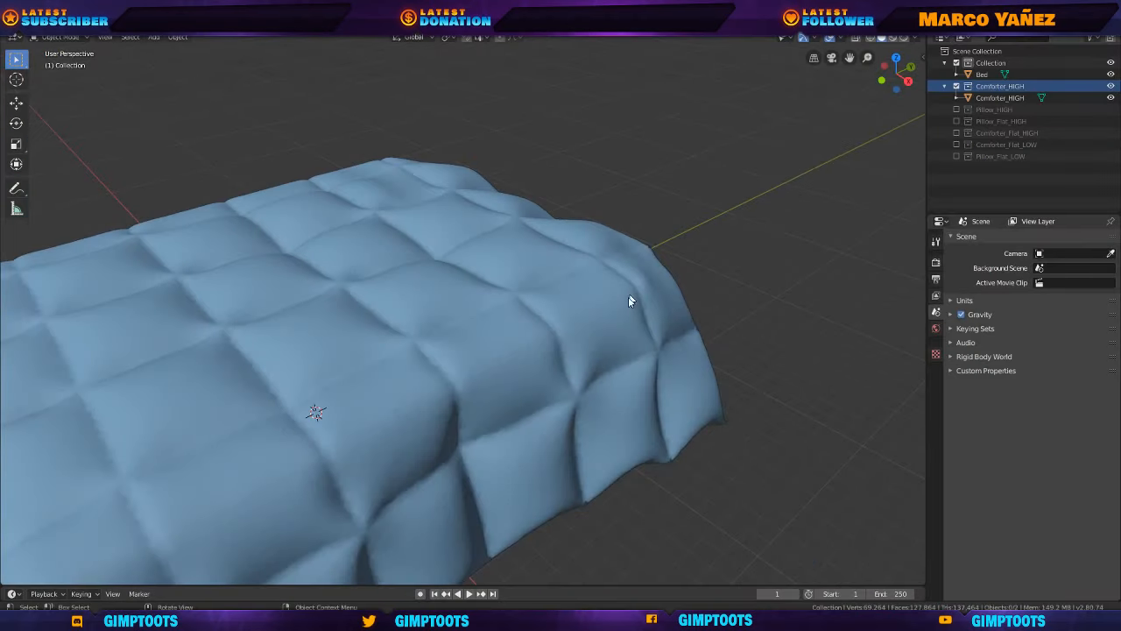
{"action": "middle_click_drag", "start_coordinate": [537, 325], "coordinate": [525, 369]}
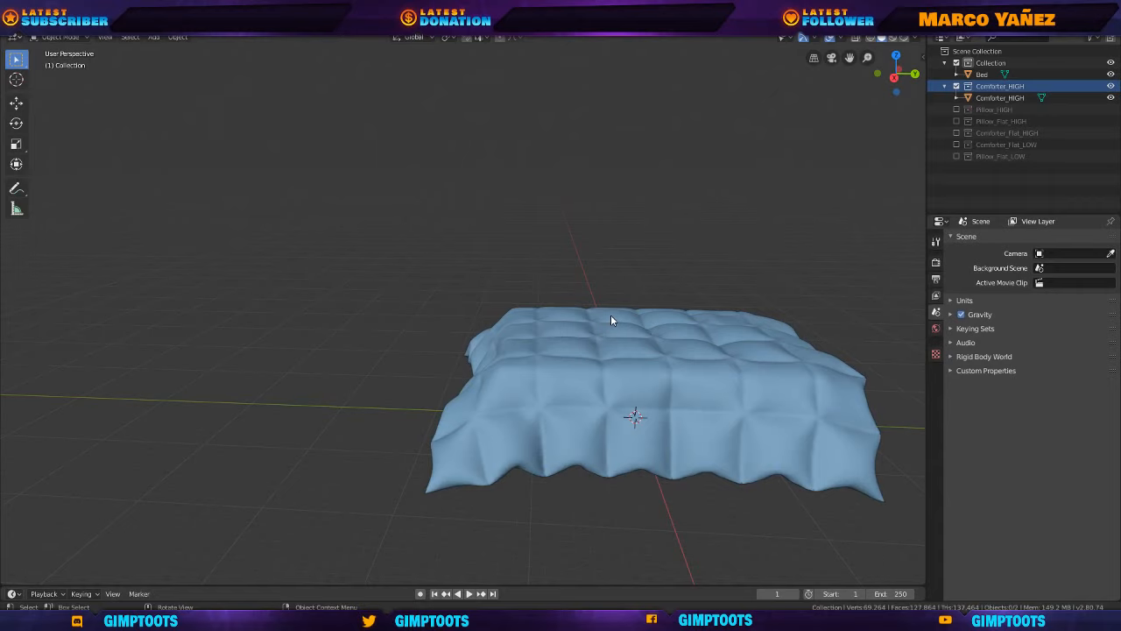
{"action": "middle_click_drag", "start_coordinate": [611, 319], "coordinate": [604, 351]}
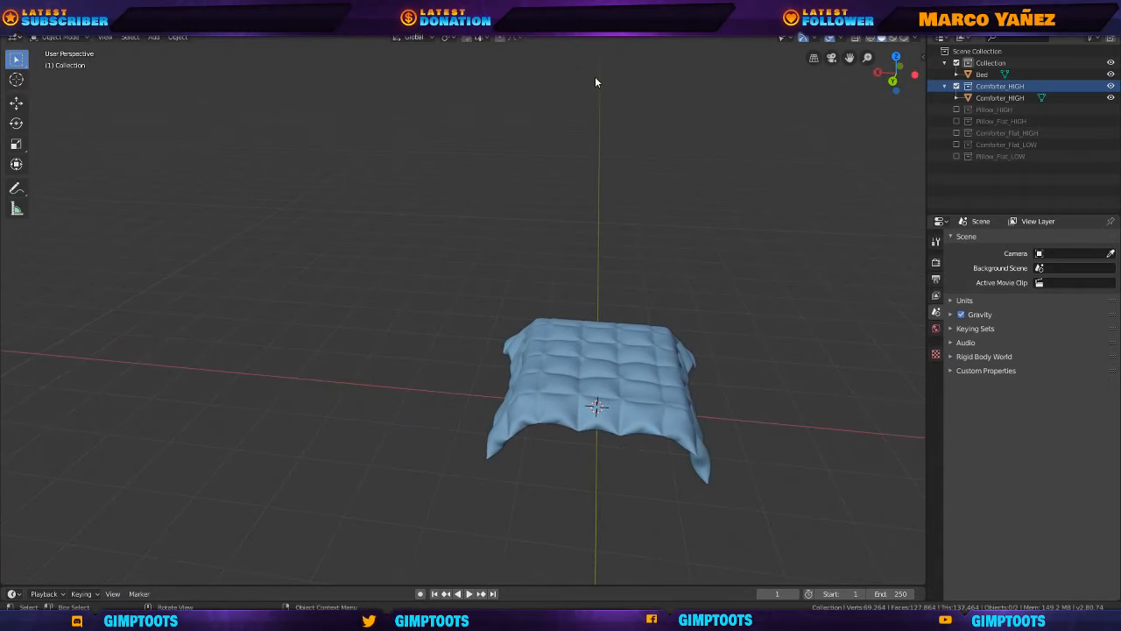
{"action": "left_click", "coordinate": [660, 386]}
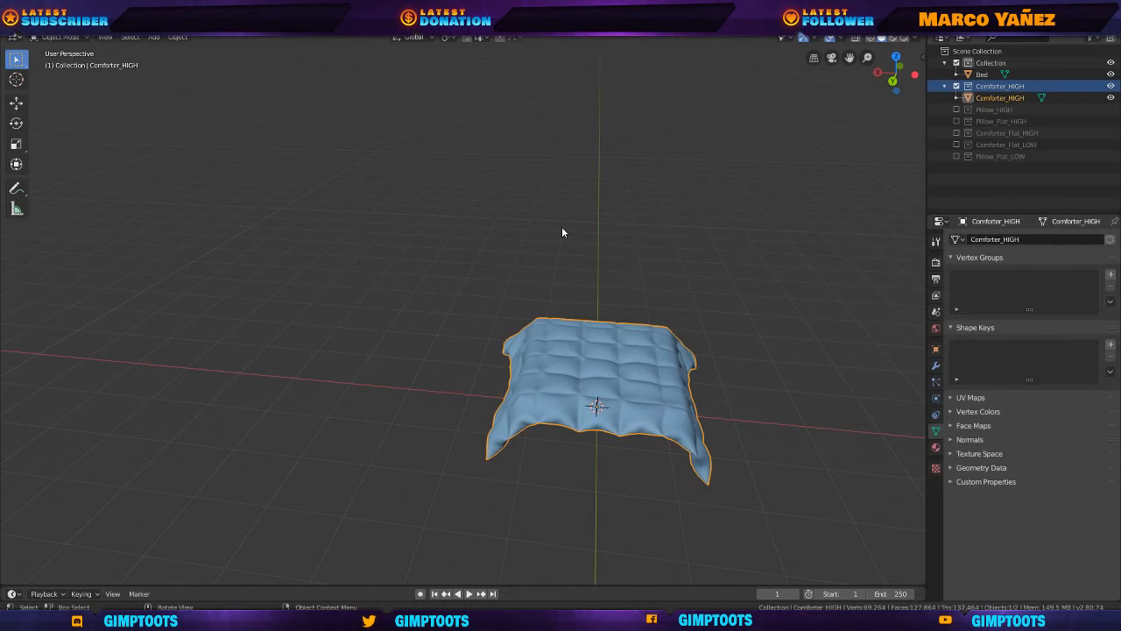
{"action": "left_click", "coordinate": [295, 24]}
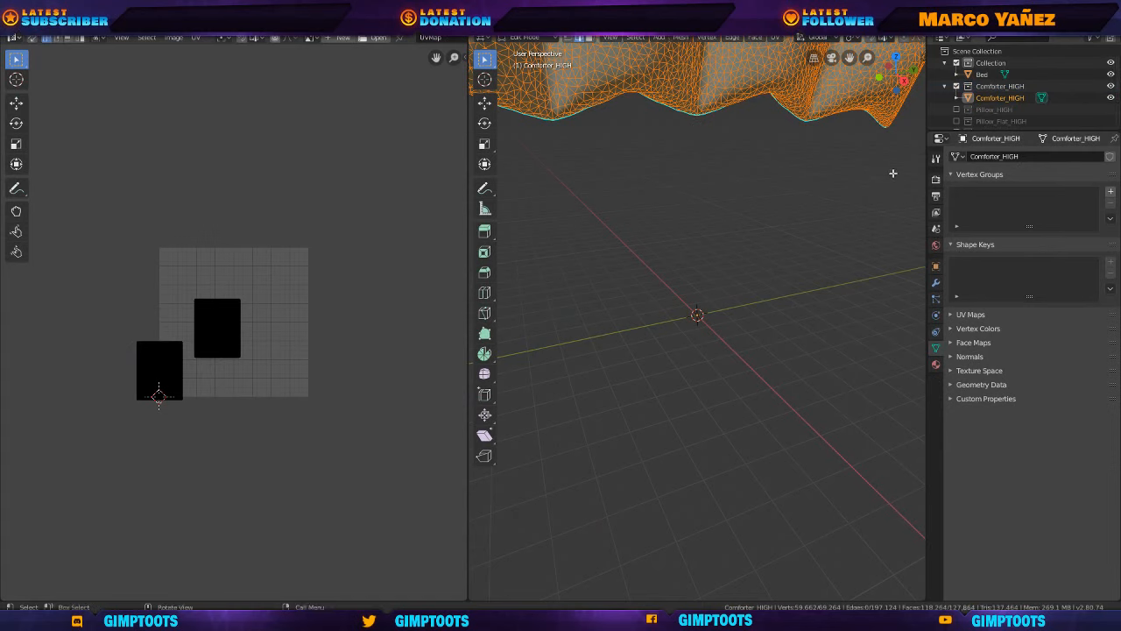
Set the 3D viewport's clip end distance to 20000 m.
{"action": "key", "text": "n"}
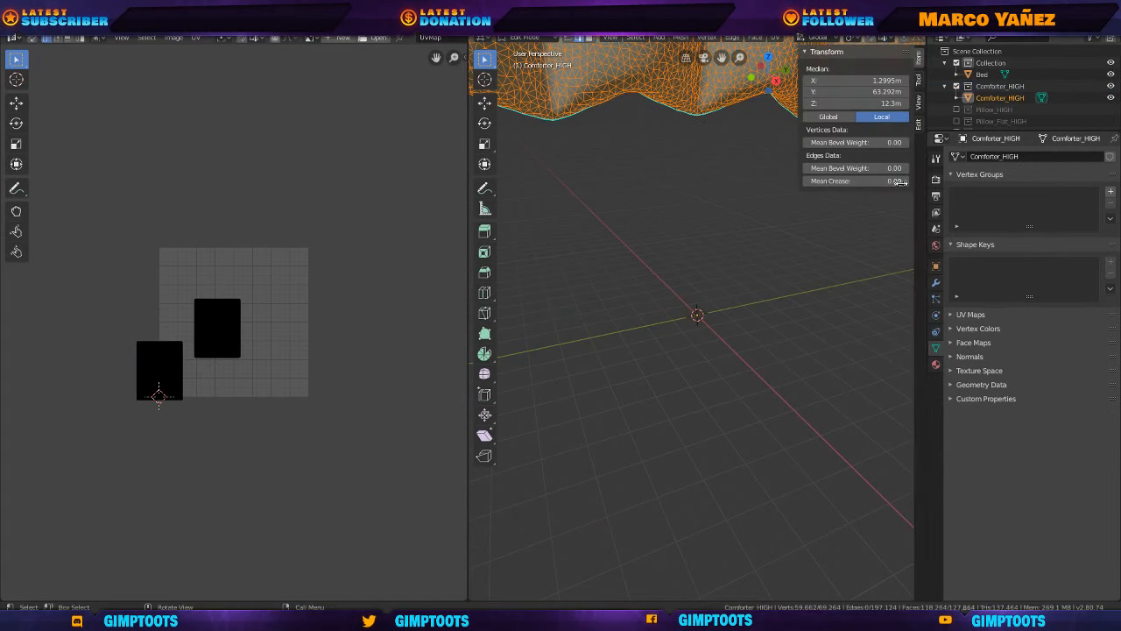
{"action": "left_click", "coordinate": [916, 104]}
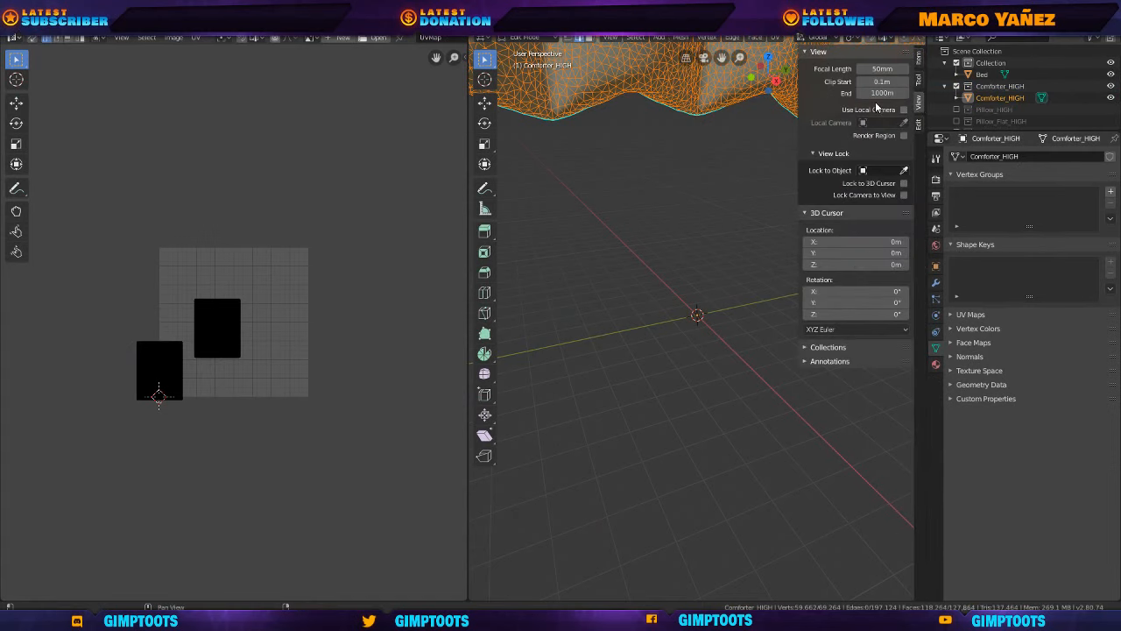
{"action": "left_click", "coordinate": [875, 94]}
{"action": "type", "text": "20000"}
{"action": "key", "text": "Return"}
{"action": "key", "text": "n"}
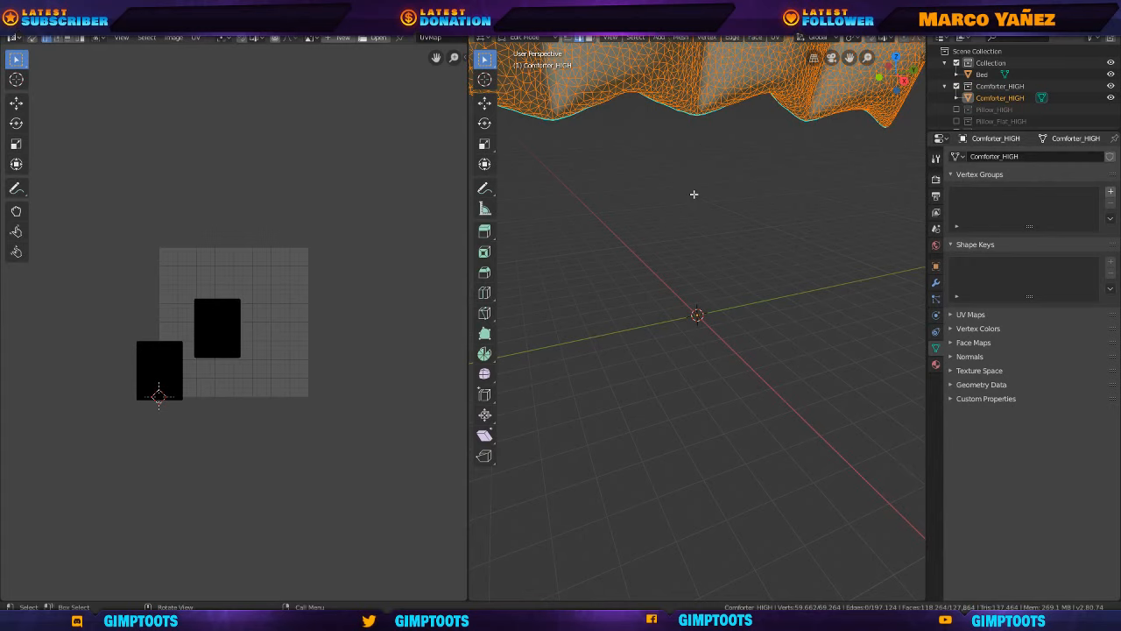
Select both UV islands of Comforter_HIGH and move them fully inside the UV square.
{"action": "scroll", "coordinate": [712, 180], "scroll_direction": "down", "scroll_amount": 6}
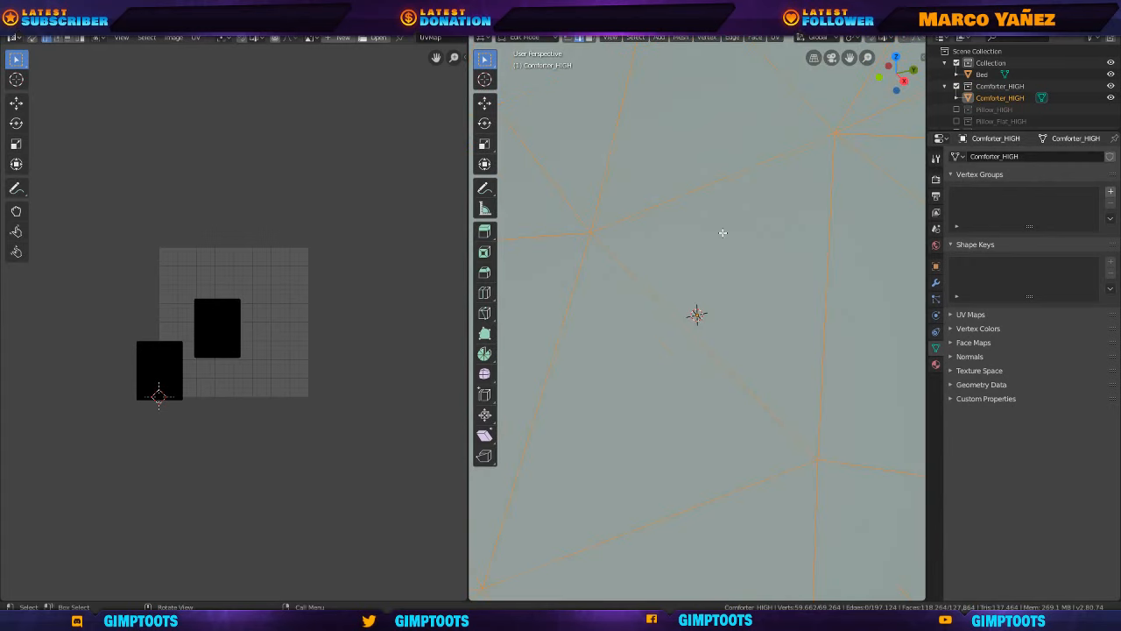
{"action": "scroll", "coordinate": [723, 232], "scroll_direction": "down", "scroll_amount": 6}
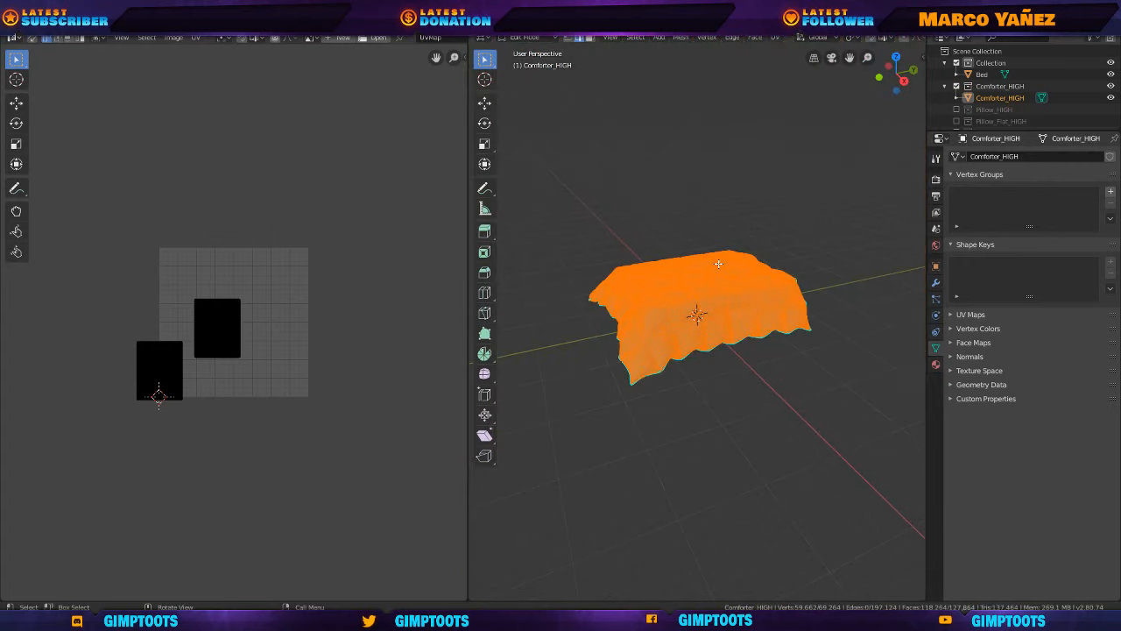
{"action": "scroll", "coordinate": [718, 264], "scroll_direction": "down", "scroll_amount": 3}
{"action": "middle_click_drag", "start_coordinate": [692, 305], "coordinate": [756, 318]}
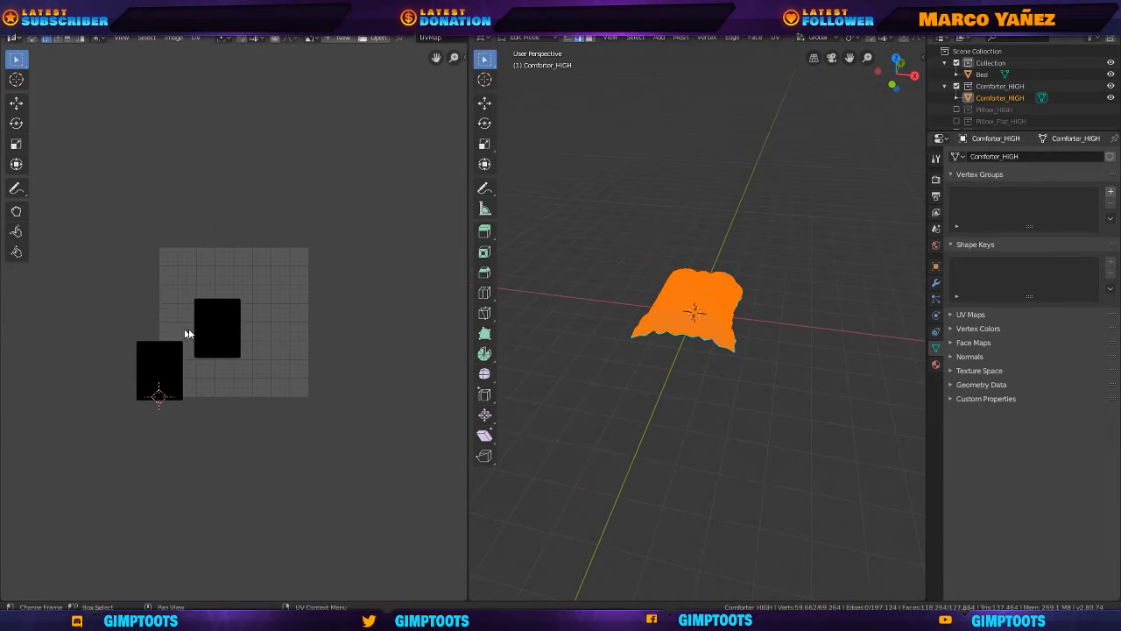
{"action": "scroll", "coordinate": [237, 331], "scroll_direction": "up", "scroll_amount": 4}
{"action": "middle_click_drag", "start_coordinate": [262, 330], "coordinate": [373, 271]}
{"action": "scroll", "coordinate": [267, 309], "scroll_direction": "down", "scroll_amount": 2}
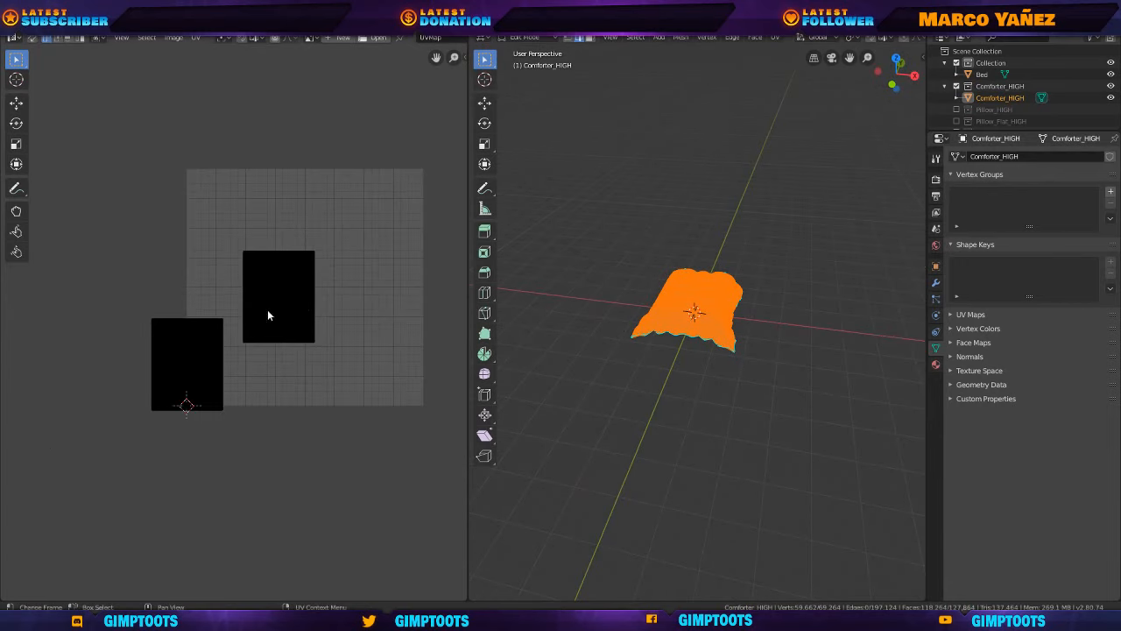
{"action": "left_click", "coordinate": [198, 326]}
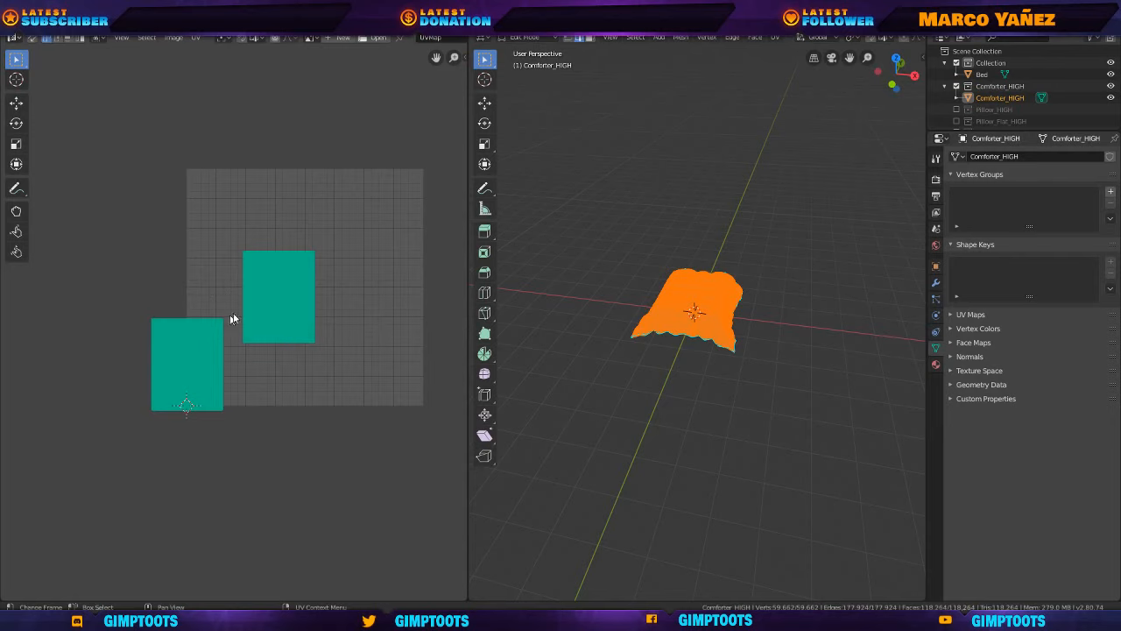
{"action": "key", "text": "g"}
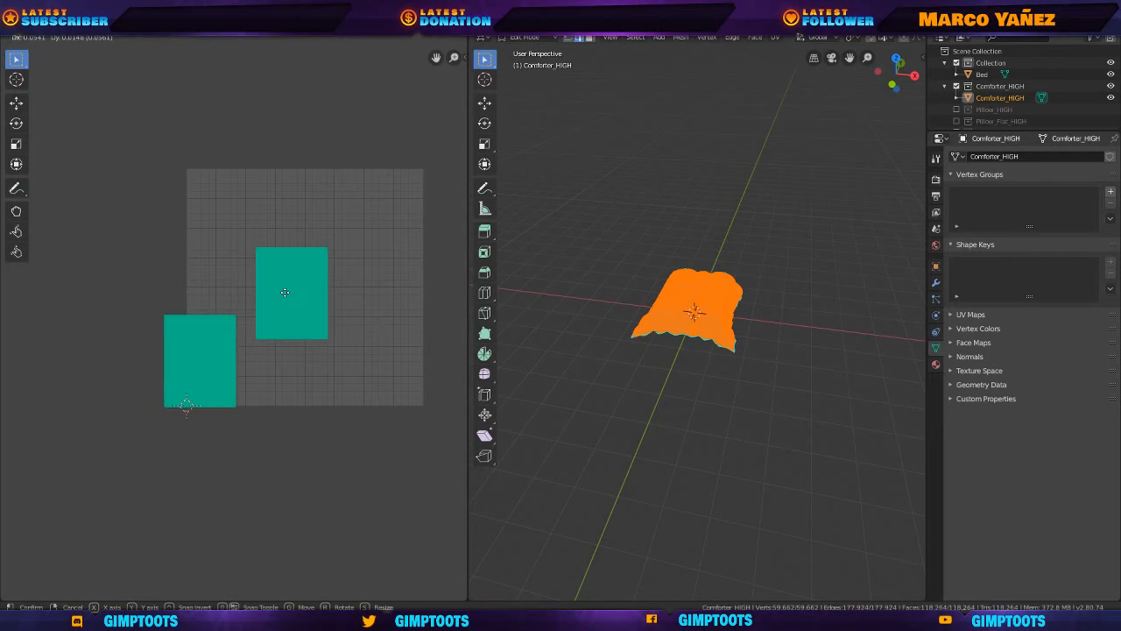
{"action": "left_click", "coordinate": [328, 281]}
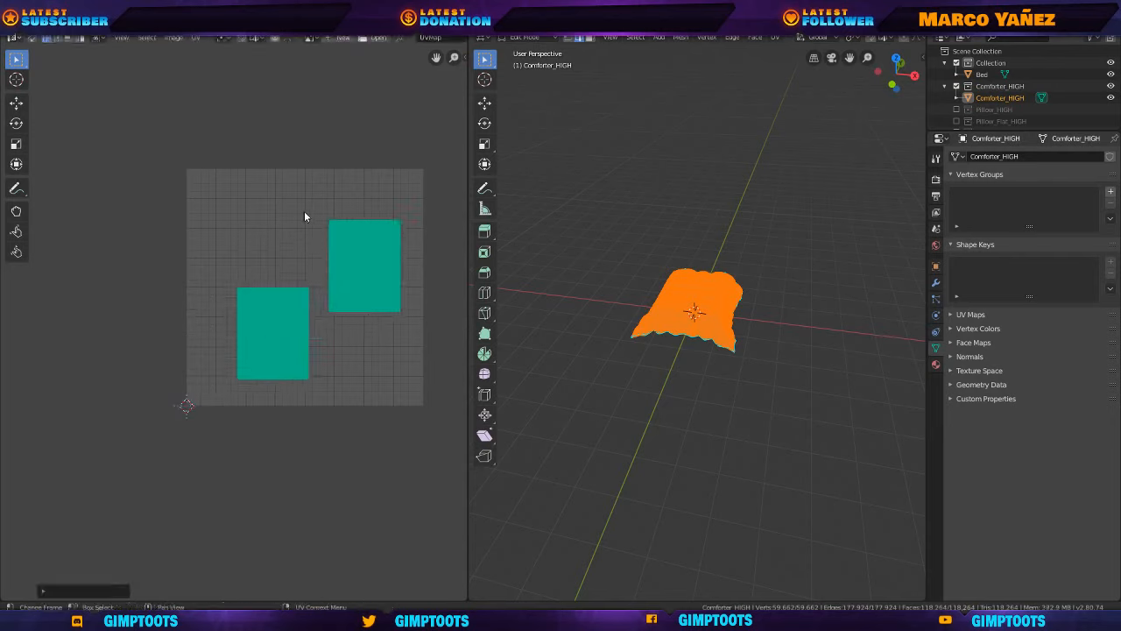
Return to the Layout workspace showing the Comforter_HIGH object in Object Mode.
{"action": "mouse_move", "coordinate": [250, 295]}
{"action": "middle_mouse_down"}
{"action": "mouse_move", "coordinate": [360, 302]}
{"action": "mouse_move", "coordinate": [236, 281]}
{"action": "middle_mouse_up"}
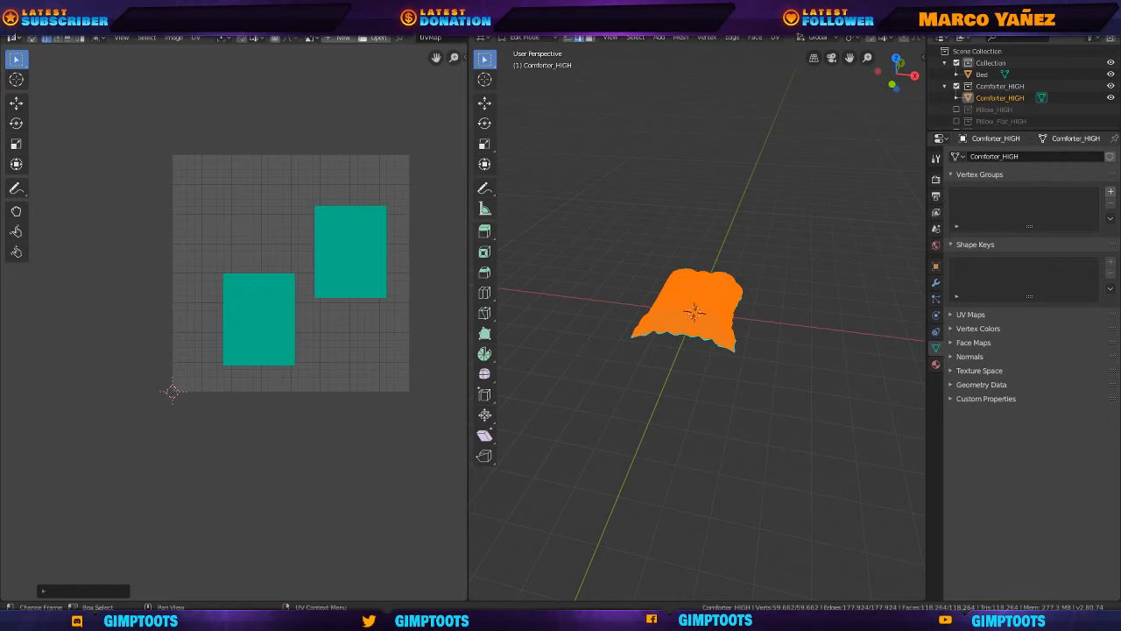
{"action": "left_click", "coordinate": [99, 25]}
{"action": "mouse_move", "coordinate": [129, 24]}
{"action": "left_click", "coordinate": [169, 24]}
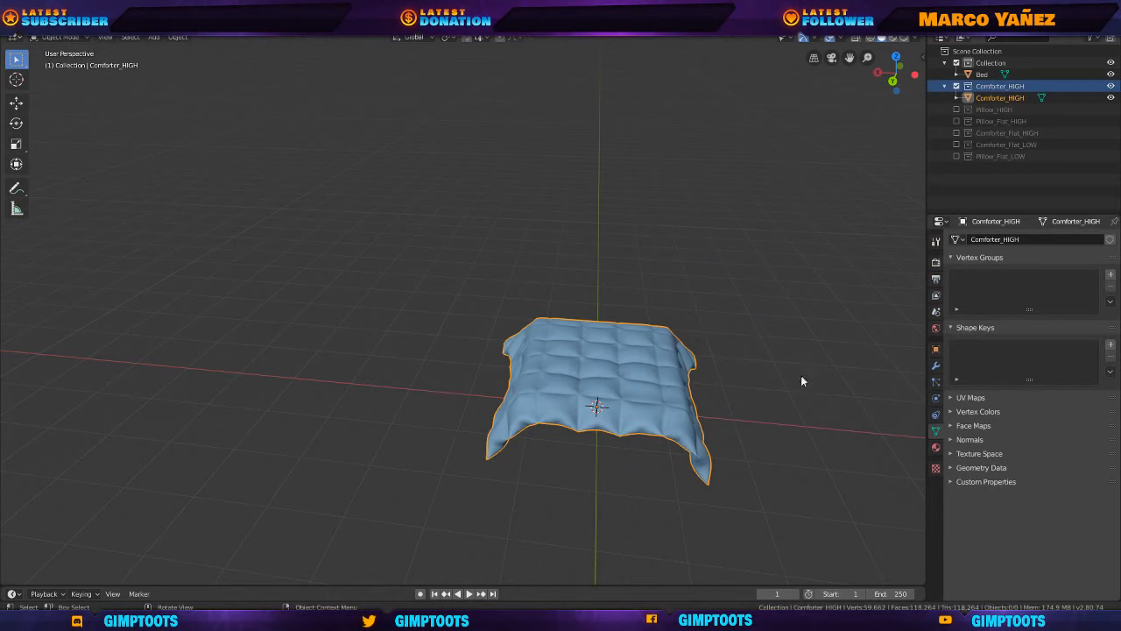
Inspect the quilted comforter from the side and front, and exclude the Comforter_HIGH collection from the view layer.
{"action": "middle_click_drag", "start_coordinate": [800, 381], "coordinate": [709, 340]}
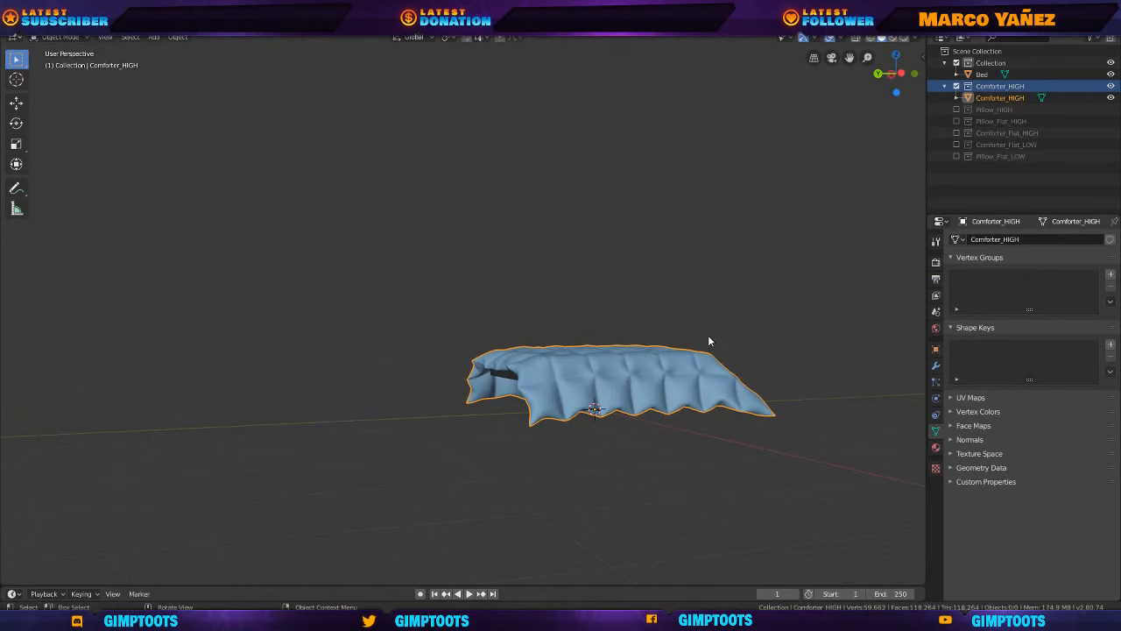
{"action": "middle_click_drag", "start_coordinate": [603, 366], "coordinate": [791, 319]}
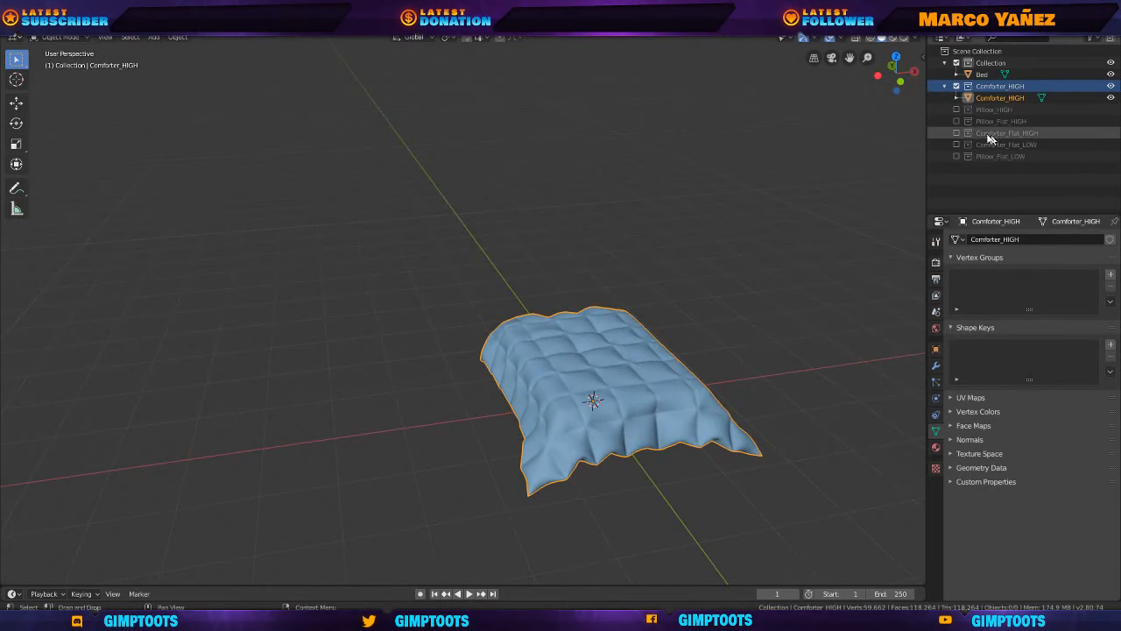
{"action": "left_click", "coordinate": [955, 87]}
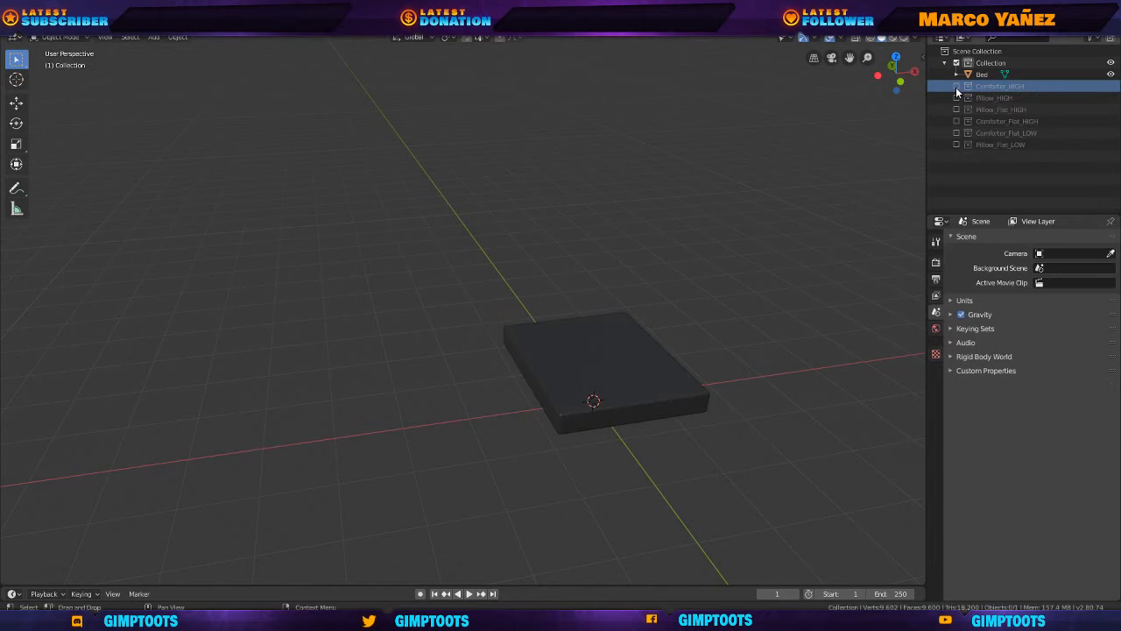
{"action": "left_click", "coordinate": [956, 144]}
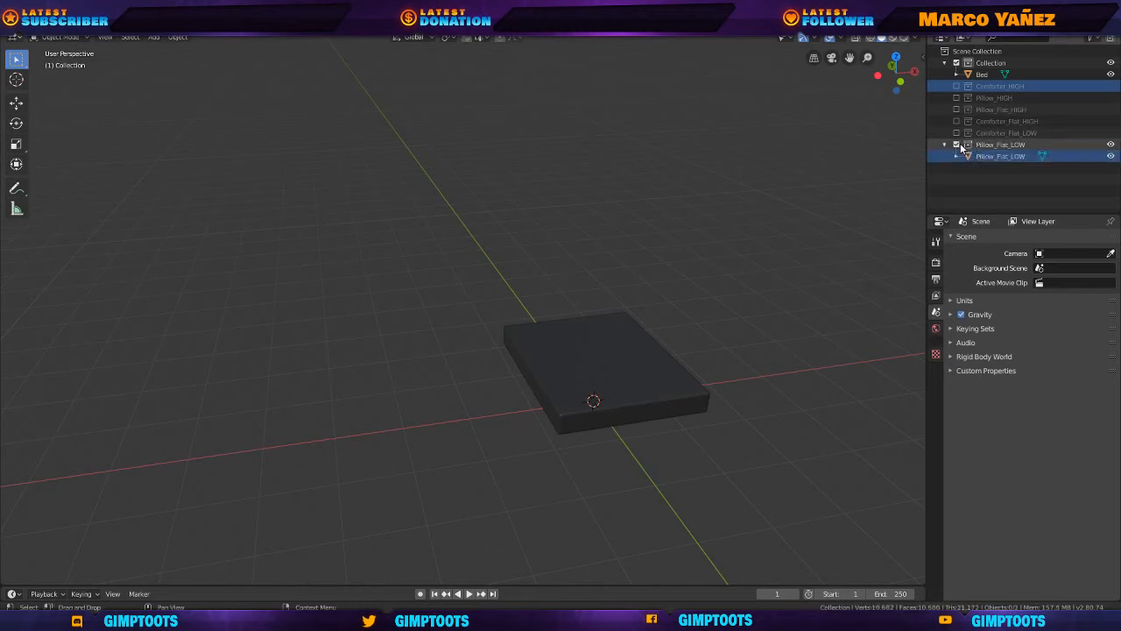
{"action": "left_click", "coordinate": [957, 143]}
{"action": "left_click", "coordinate": [958, 143]}
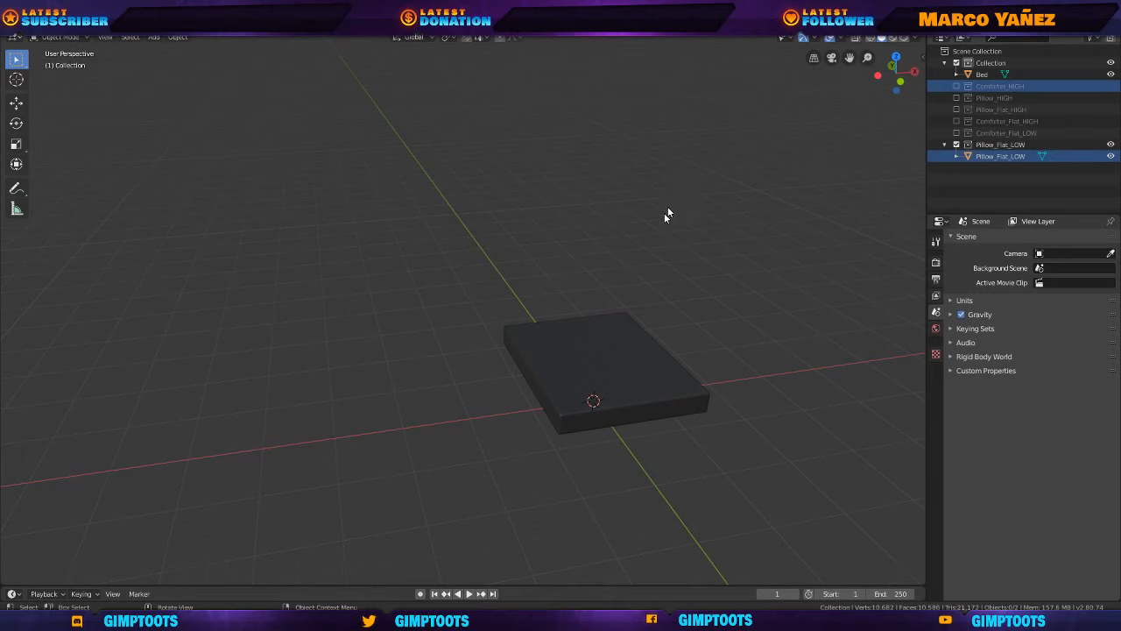
{"action": "scroll", "coordinate": [648, 236], "scroll_direction": "down", "scroll_amount": 8}
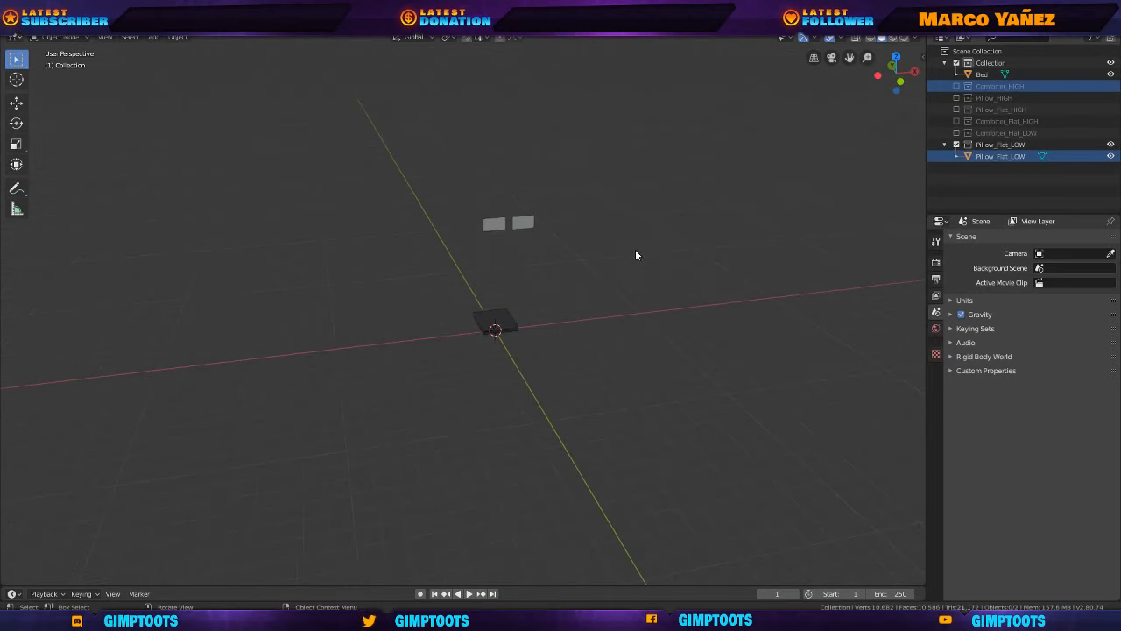
{"action": "left_click", "coordinate": [956, 144]}
Include the Comforter_Flat_LOW collection in the view layer and hide the Bed object beneath the comforter.
{"action": "left_click", "coordinate": [956, 133]}
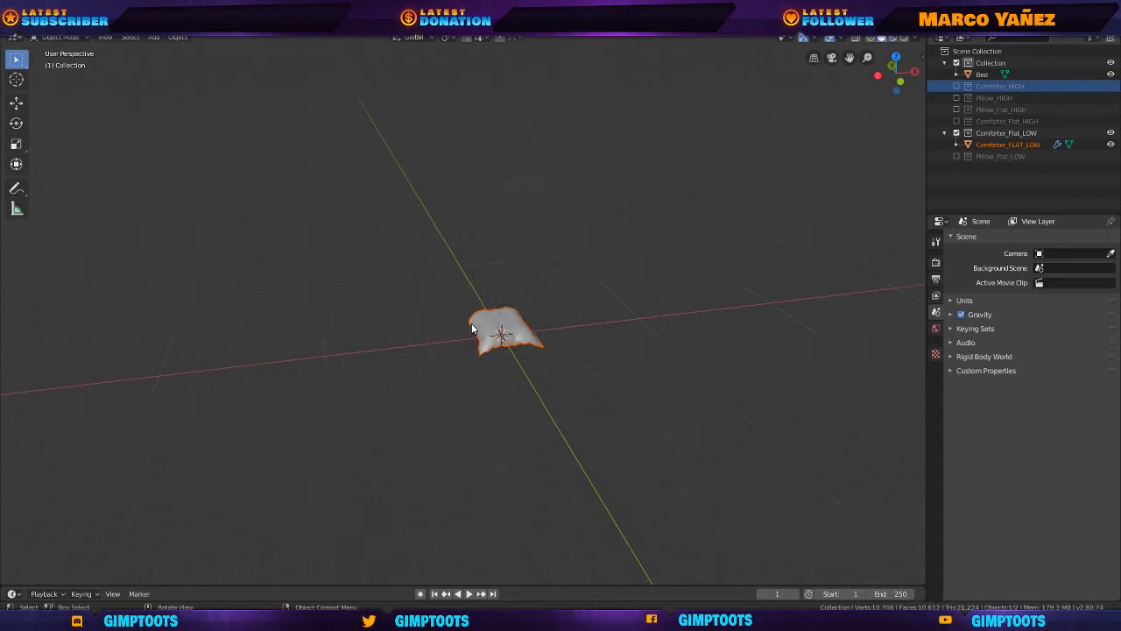
{"action": "scroll", "coordinate": [577, 349], "scroll_direction": "up", "scroll_amount": 6}
{"action": "middle_click_drag", "start_coordinate": [500, 278], "coordinate": [659, 258]}
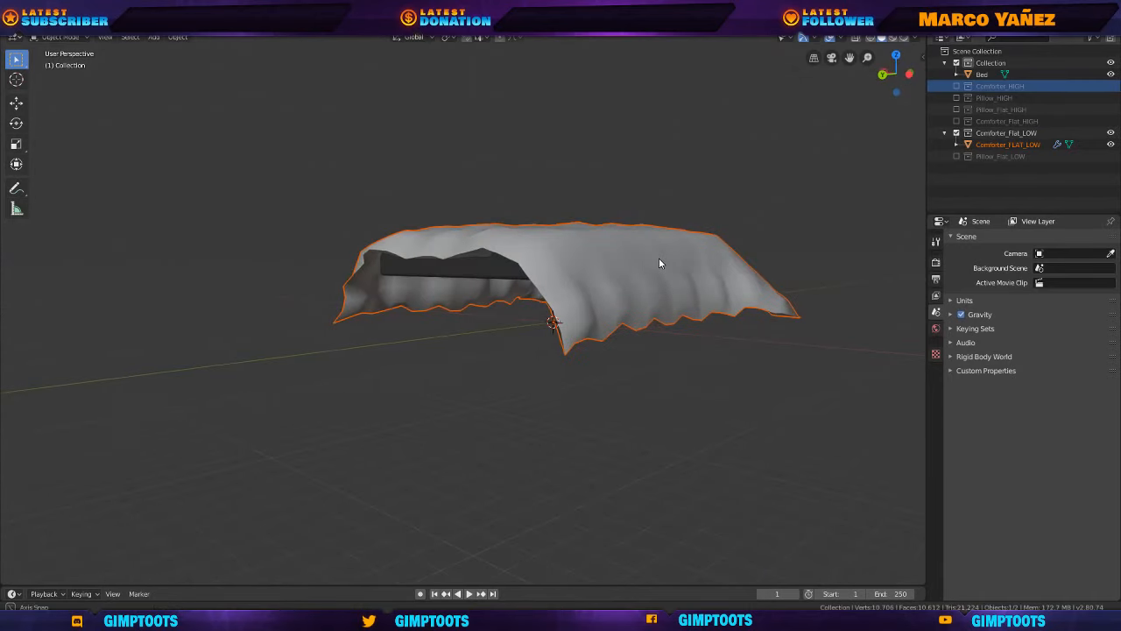
{"action": "middle_click_drag", "start_coordinate": [550, 264], "coordinate": [571, 282]}
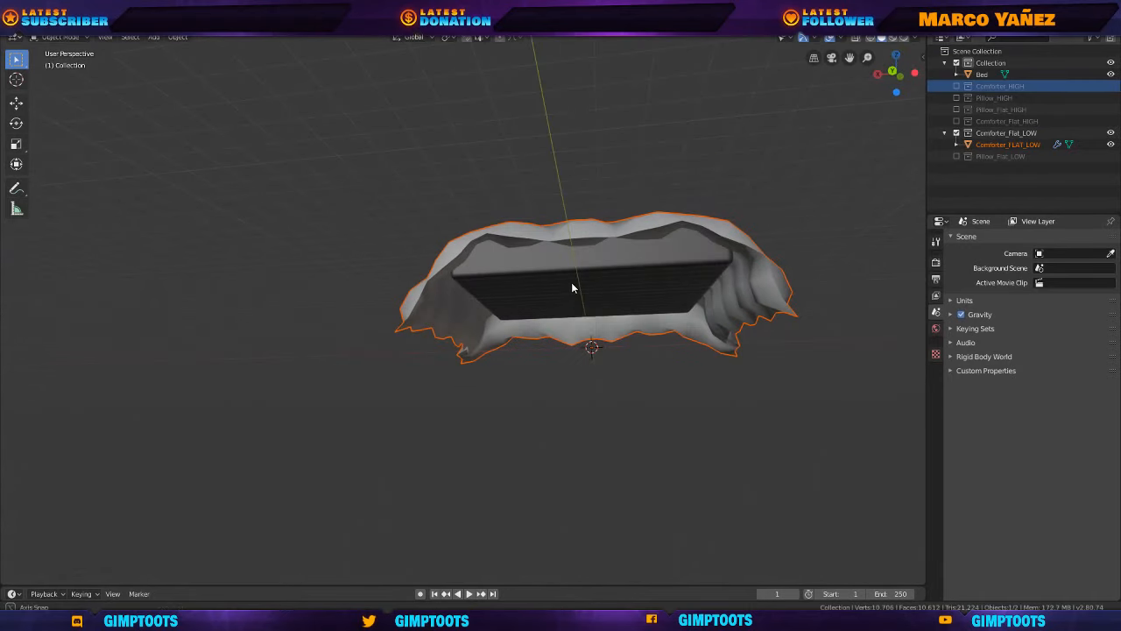
{"action": "left_click", "coordinate": [559, 272]}
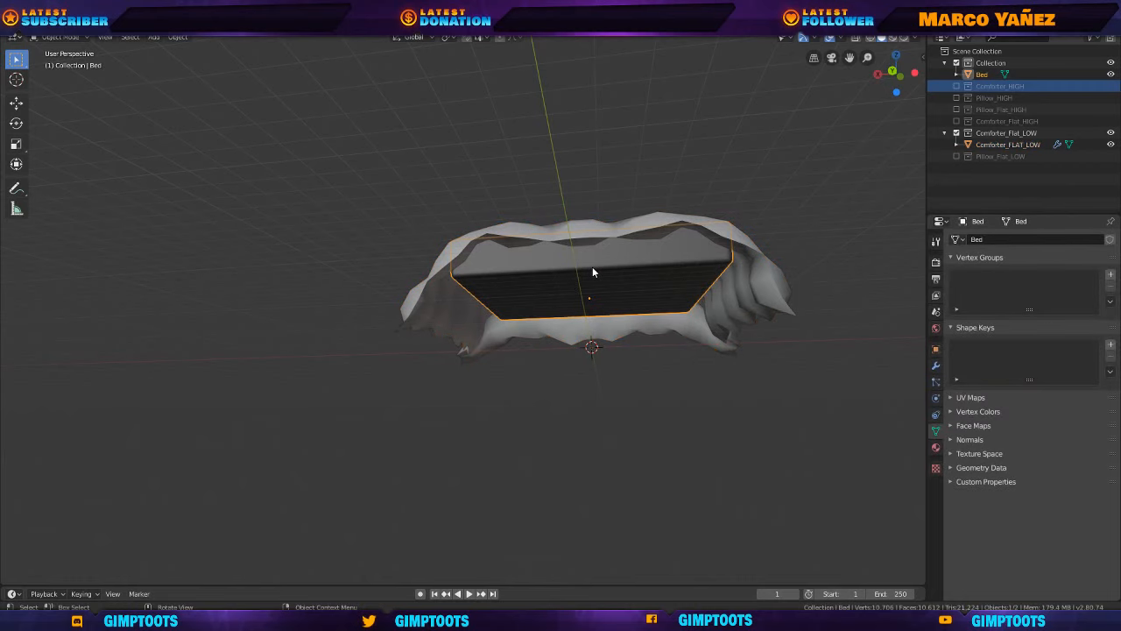
{"action": "key", "text": "h"}
{"action": "middle_click_drag", "start_coordinate": [593, 271], "coordinate": [656, 295]}
Select the draped Comforter_FLAT_LOW object and duplicate it in place.
{"action": "left_click", "coordinate": [619, 344]}
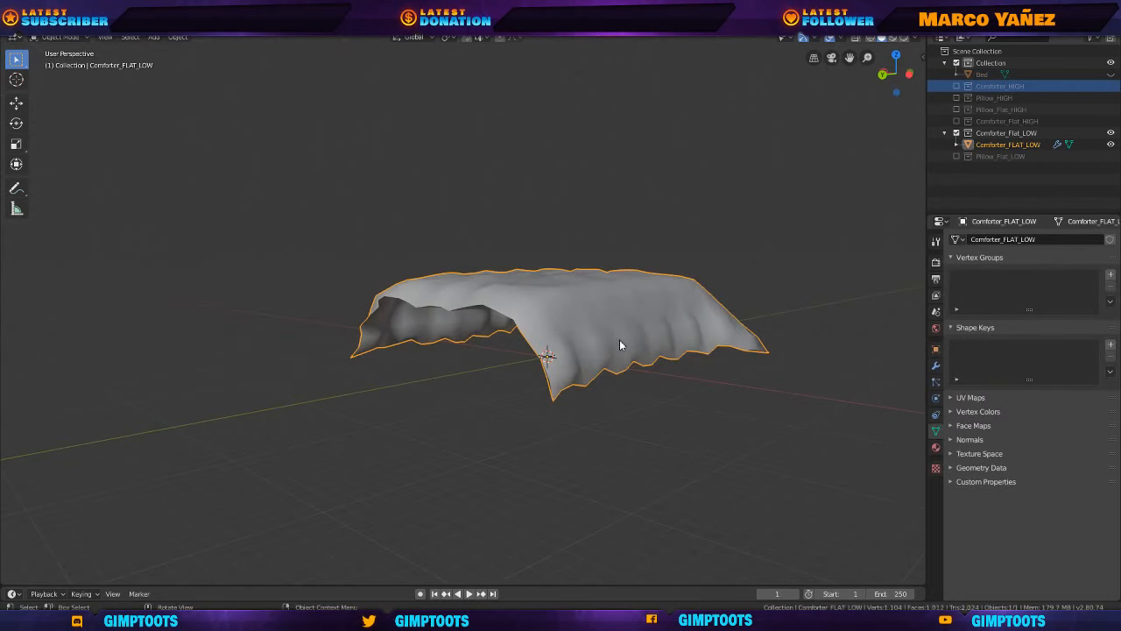
{"action": "key", "text": "Tab"}
{"action": "key", "text": "Tab"}
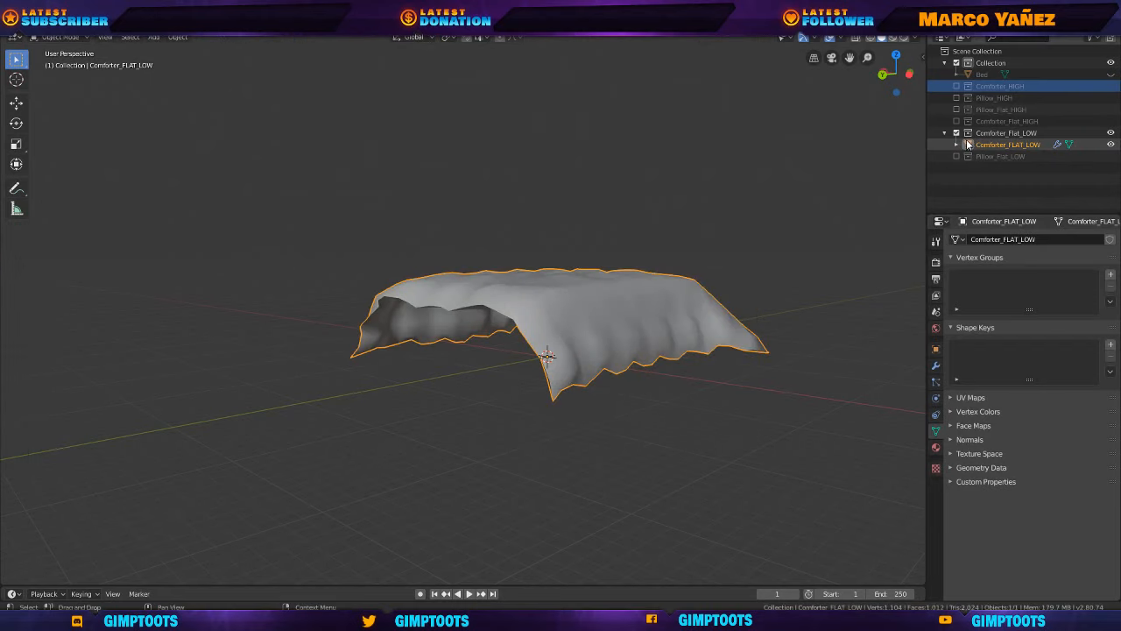
{"action": "left_click", "coordinate": [944, 132]}
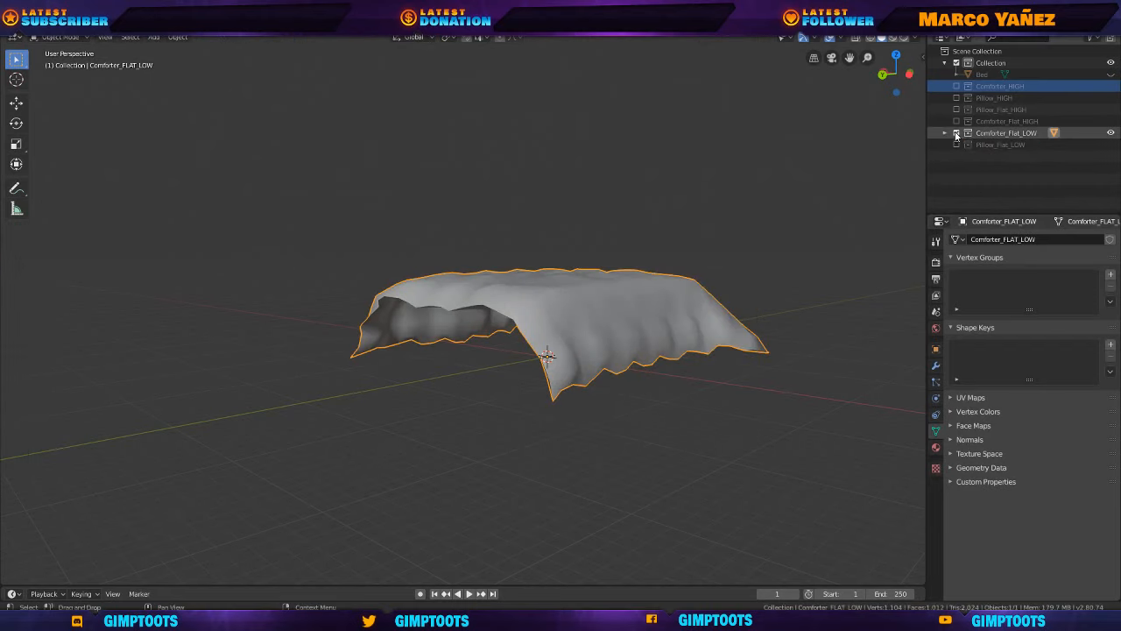
{"action": "key", "text": "shift+d"}
{"action": "right_click", "coordinate": [665, 240]}
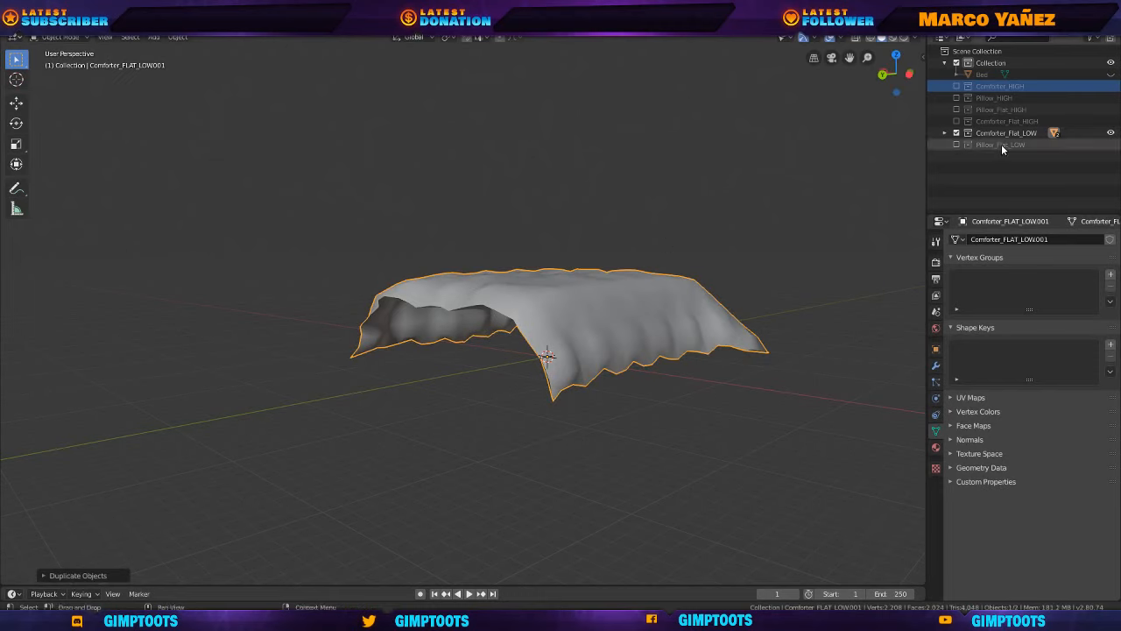
Move the duplicate Comforter_FLAT_LOW.001 into a new collection named Comforter_Flat_LOW_COPY.
{"action": "left_click", "coordinate": [957, 133]}
{"action": "left_click", "coordinate": [957, 133]}
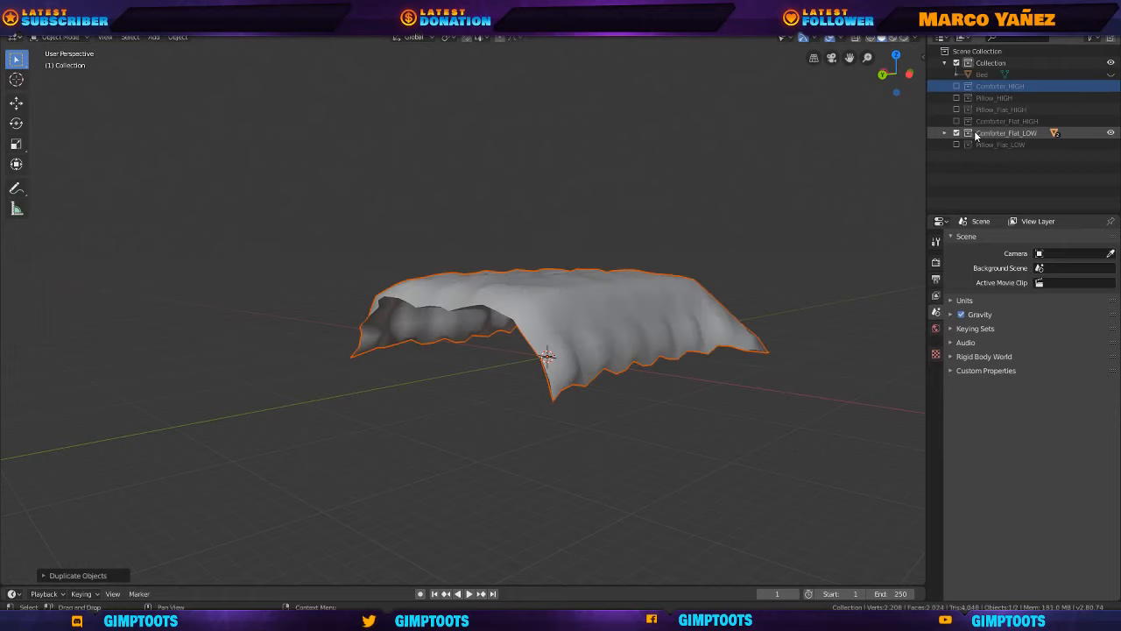
{"action": "left_click", "coordinate": [972, 134]}
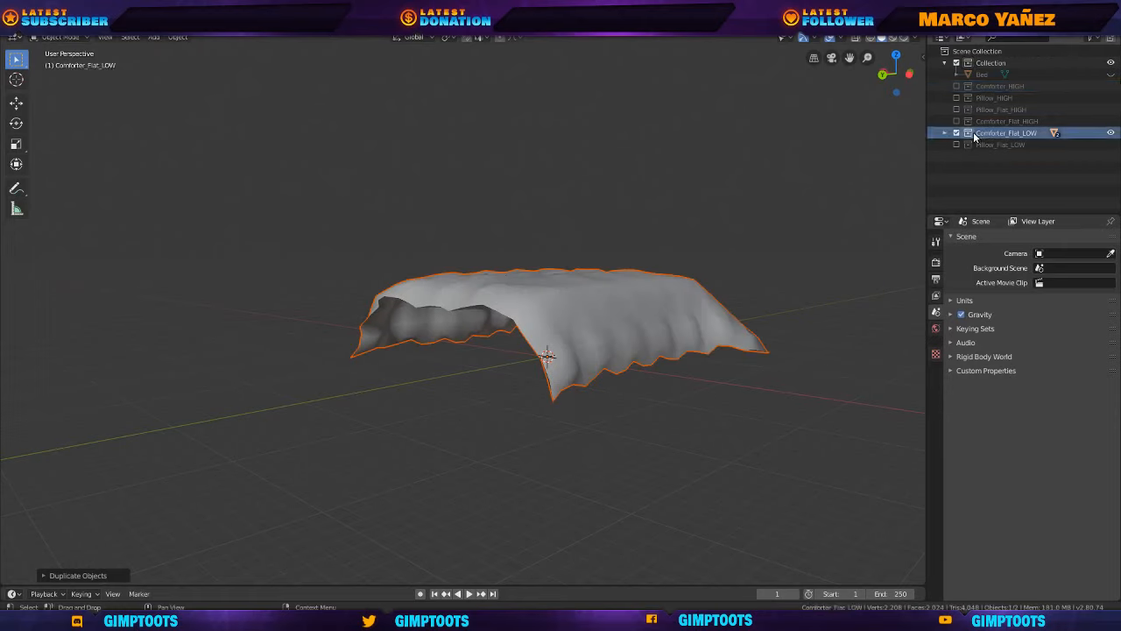
{"action": "left_click", "coordinate": [945, 132]}
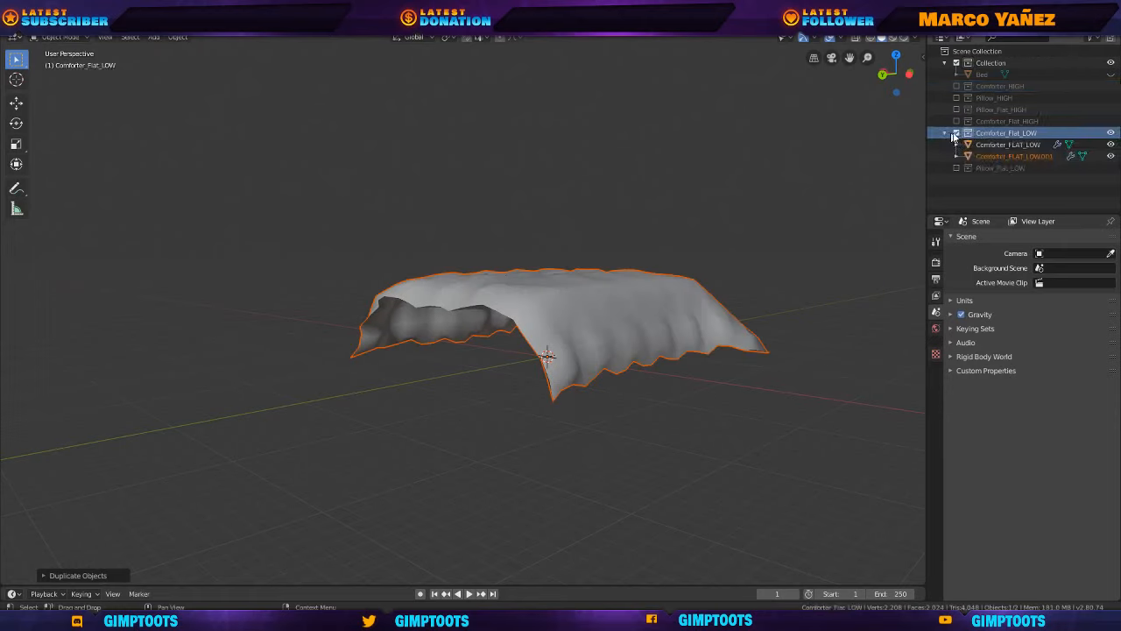
{"action": "left_click", "coordinate": [1010, 155]}
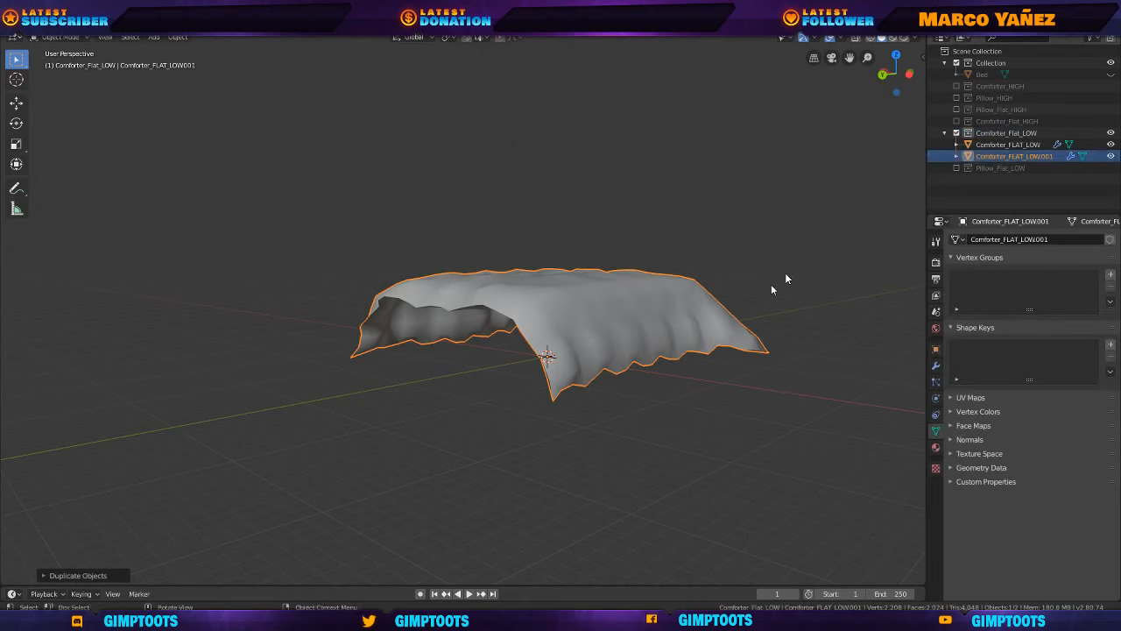
{"action": "key", "text": "m"}
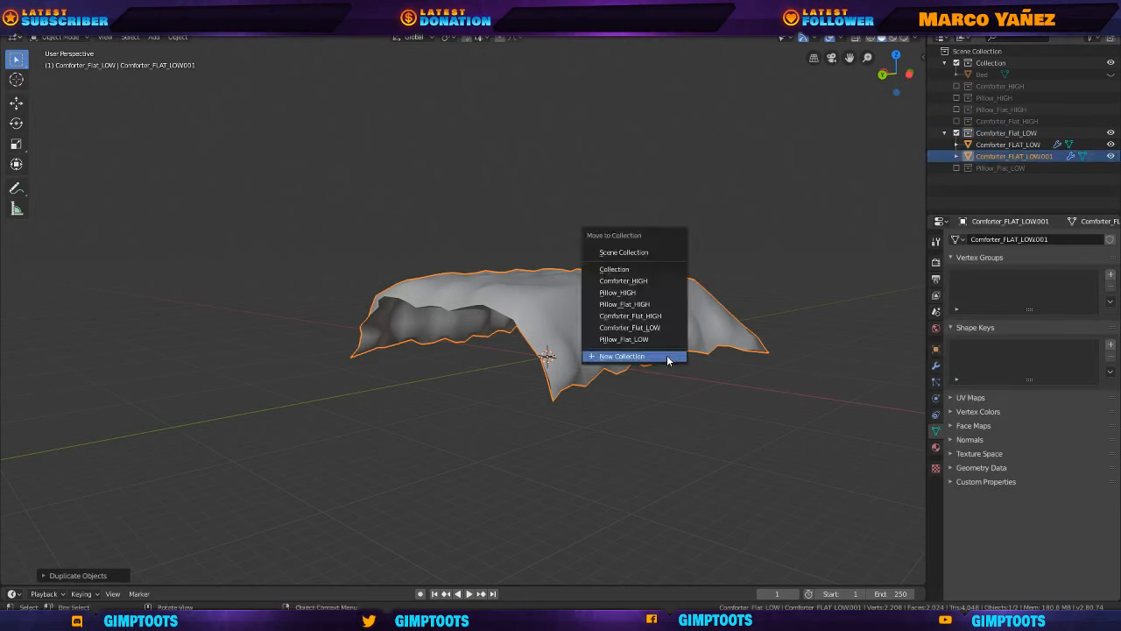
{"action": "left_click", "coordinate": [667, 357]}
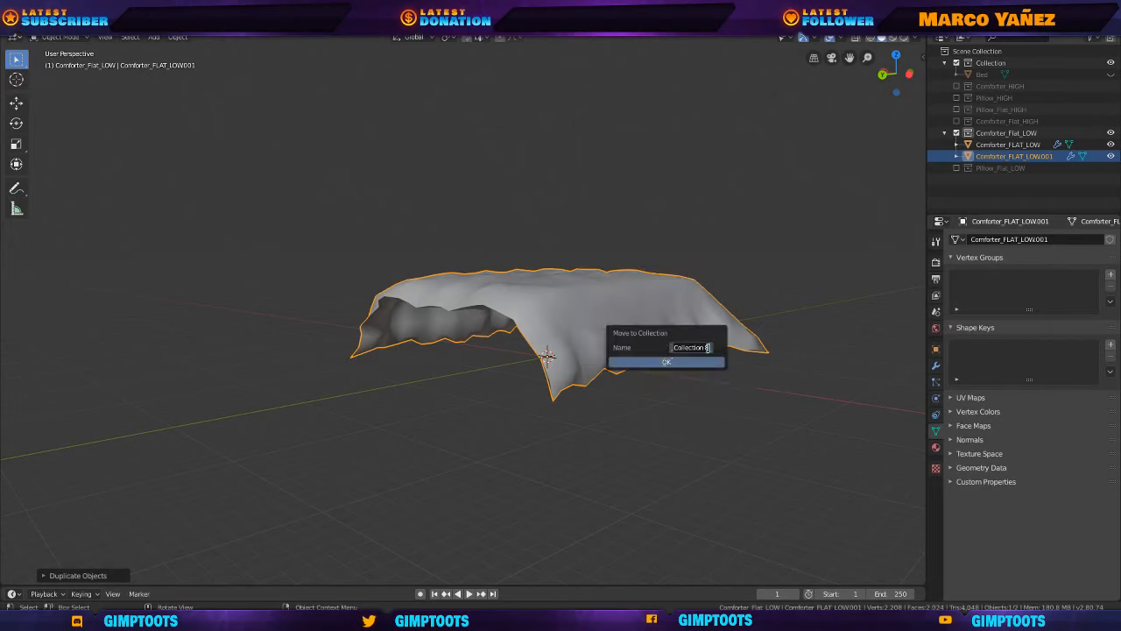
{"action": "type", "text": "Comforter_Flat_LOW_COPY"}
{"action": "key", "text": "Return"}
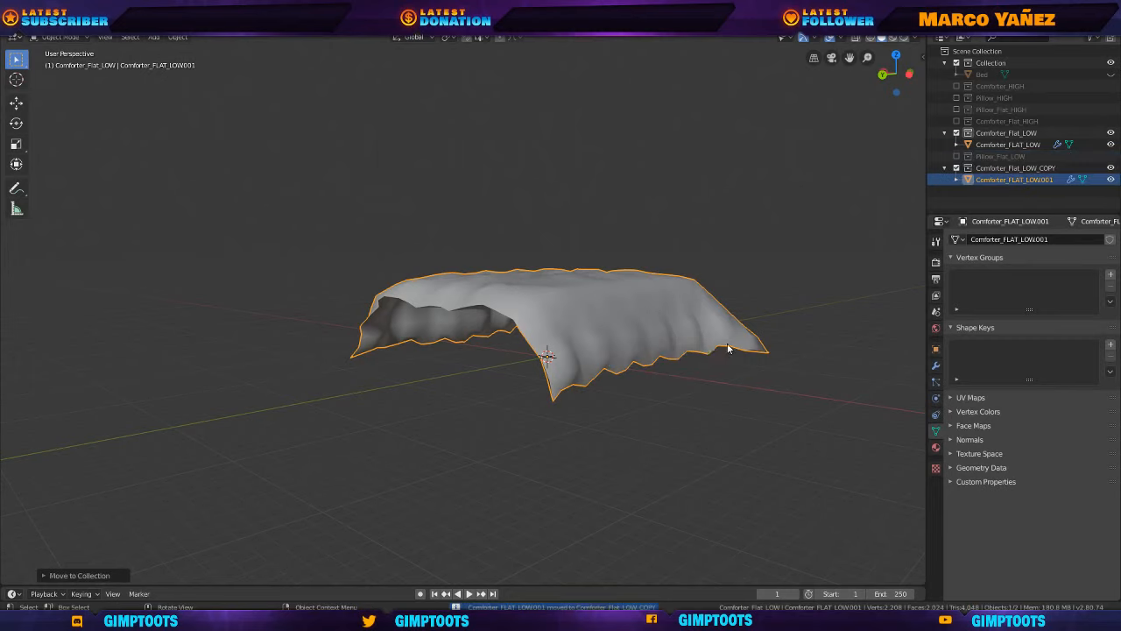
Exclude the Comforter_Flat_LOW_COPY collection and apply the Surface Deform modifier on the original Comforter_FLAT_LOW object.
{"action": "left_click", "coordinate": [945, 168]}
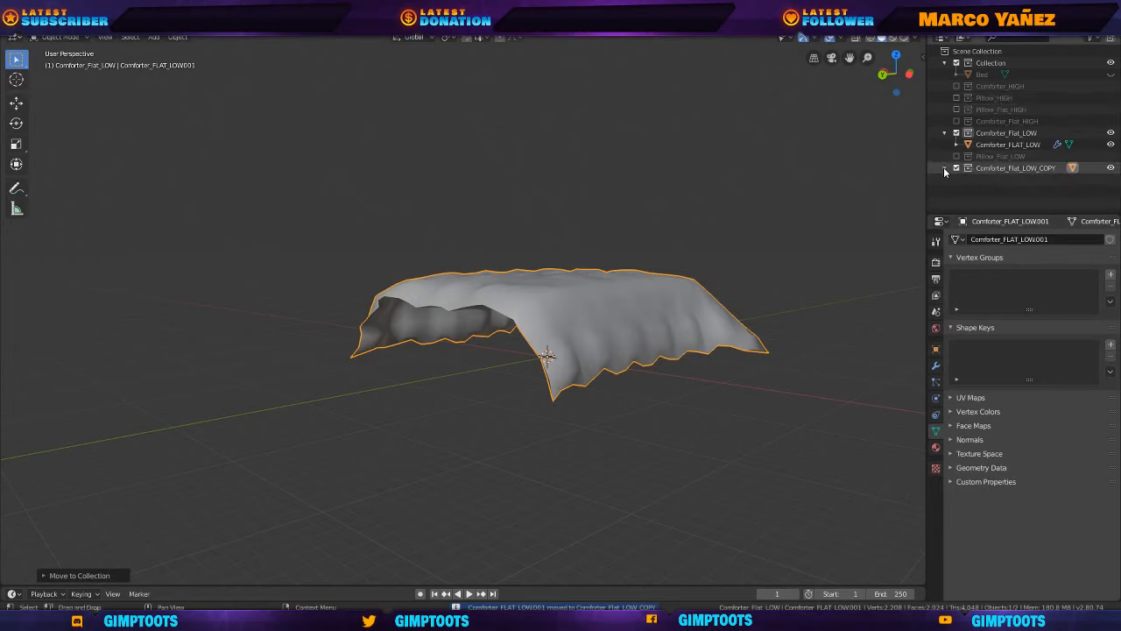
{"action": "left_click", "coordinate": [957, 167]}
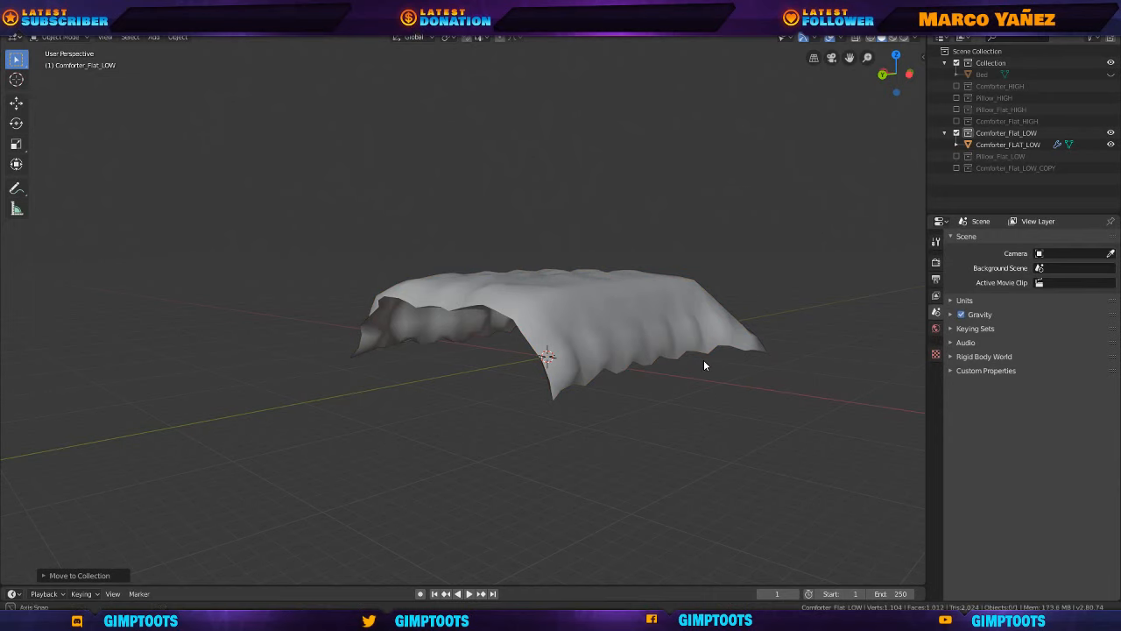
{"action": "middle_click_drag", "start_coordinate": [705, 365], "coordinate": [675, 341]}
{"action": "left_click", "coordinate": [674, 340]}
{"action": "middle_click_drag", "start_coordinate": [608, 358], "coordinate": [615, 378]}
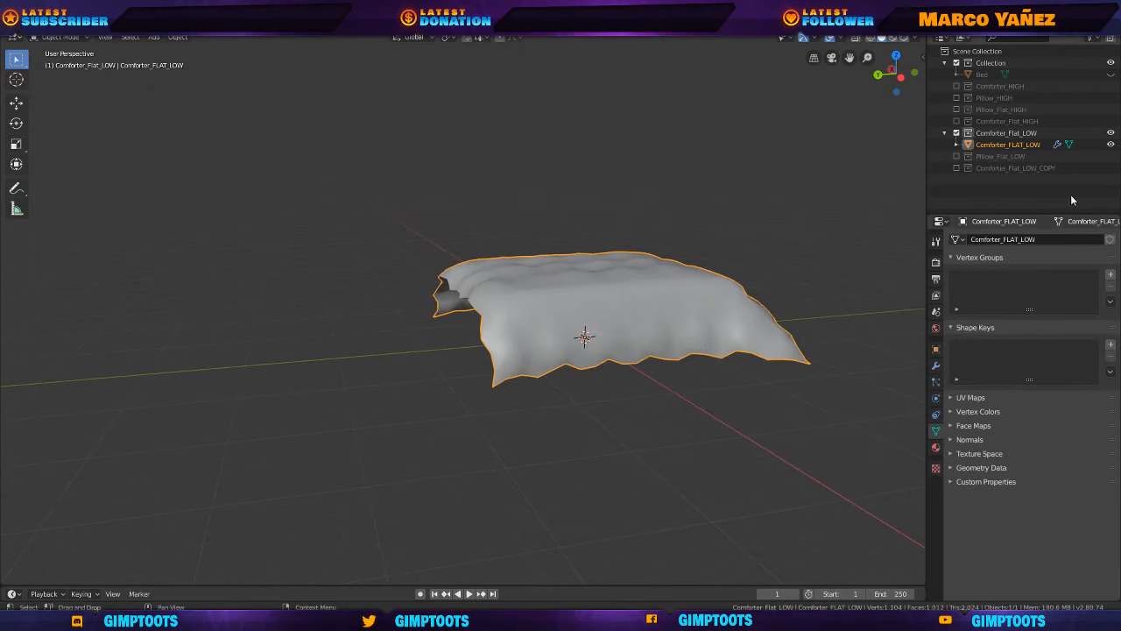
{"action": "left_click", "coordinate": [937, 368]}
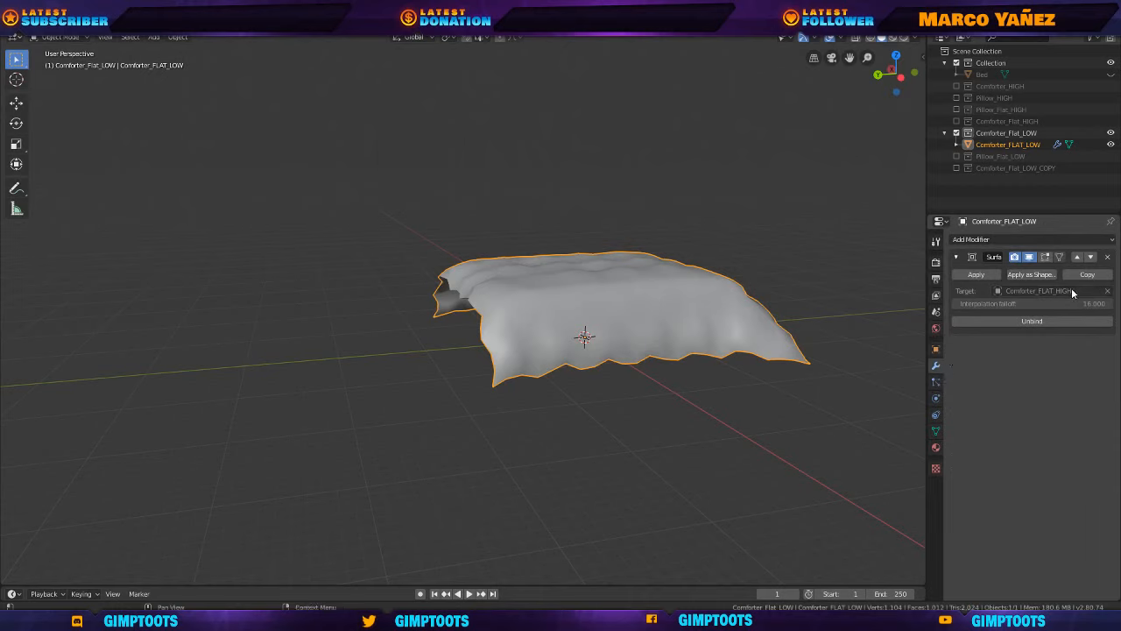
{"action": "left_click", "coordinate": [985, 273]}
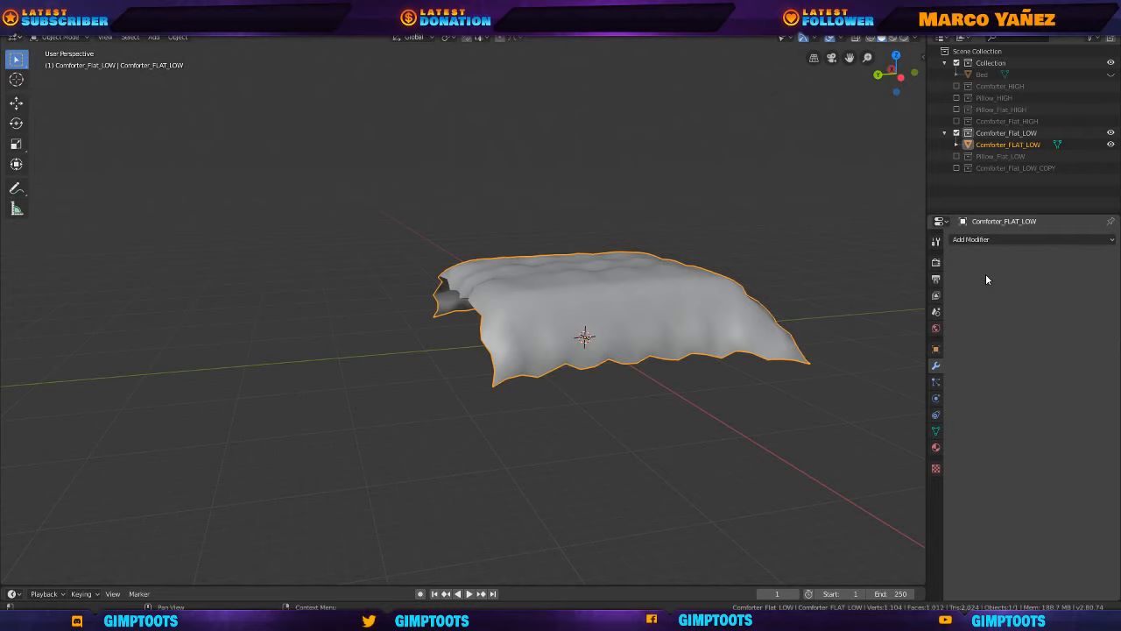
Examine the draped mesh topology of Comforter_FLAT_LOW in Edit Mode from underneath and above, and return to Object Mode.
{"action": "middle_click_drag", "start_coordinate": [568, 394], "coordinate": [693, 371]}
{"action": "key", "text": "Tab"}
{"action": "key", "text": "ctrl+Tab"}
{"action": "scroll", "coordinate": [597, 367], "scroll_direction": "up", "scroll_amount": 5}
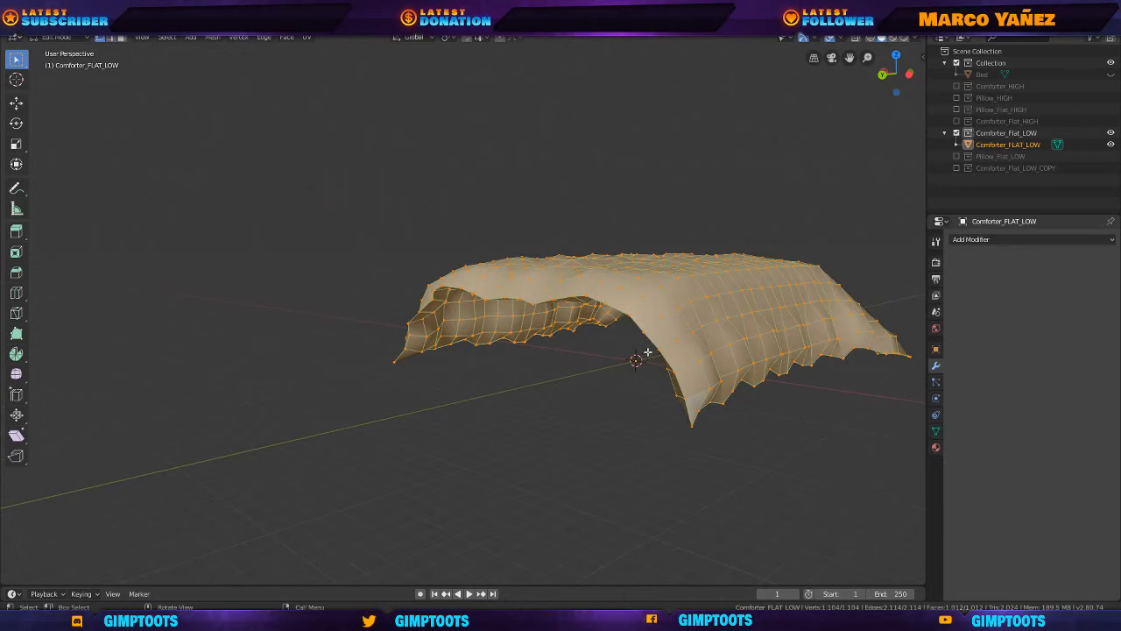
{"action": "middle_click_drag", "start_coordinate": [566, 230], "coordinate": [543, 199]}
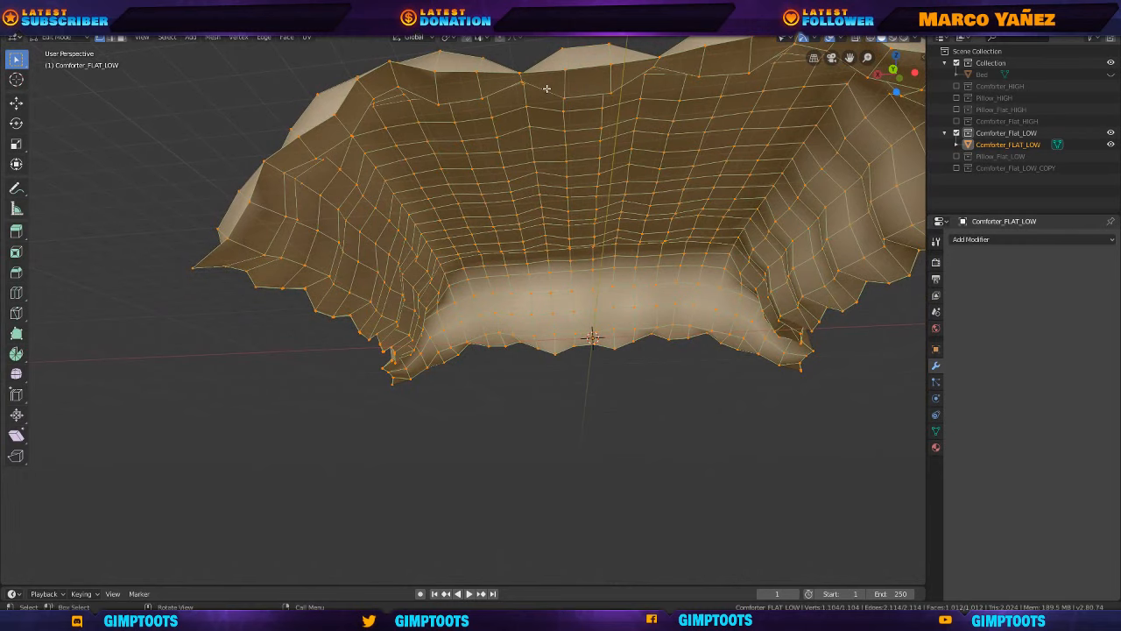
{"action": "scroll", "coordinate": [618, 238], "scroll_direction": "down", "scroll_amount": 5}
{"action": "middle_click_drag", "start_coordinate": [617, 239], "coordinate": [485, 387]}
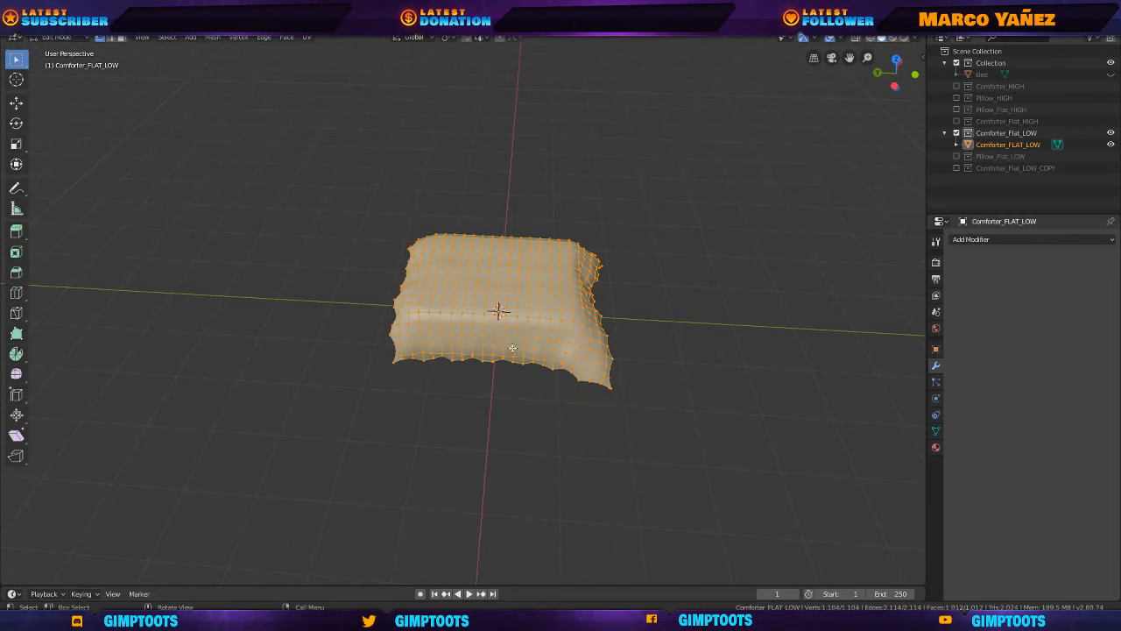
{"action": "key", "text": "Tab"}
Exclude the Comforter_Flat_LOW collection and keep only Comforter_Flat_LOW_COPY shown, with its contents expanded.
{"action": "left_click", "coordinate": [957, 168]}
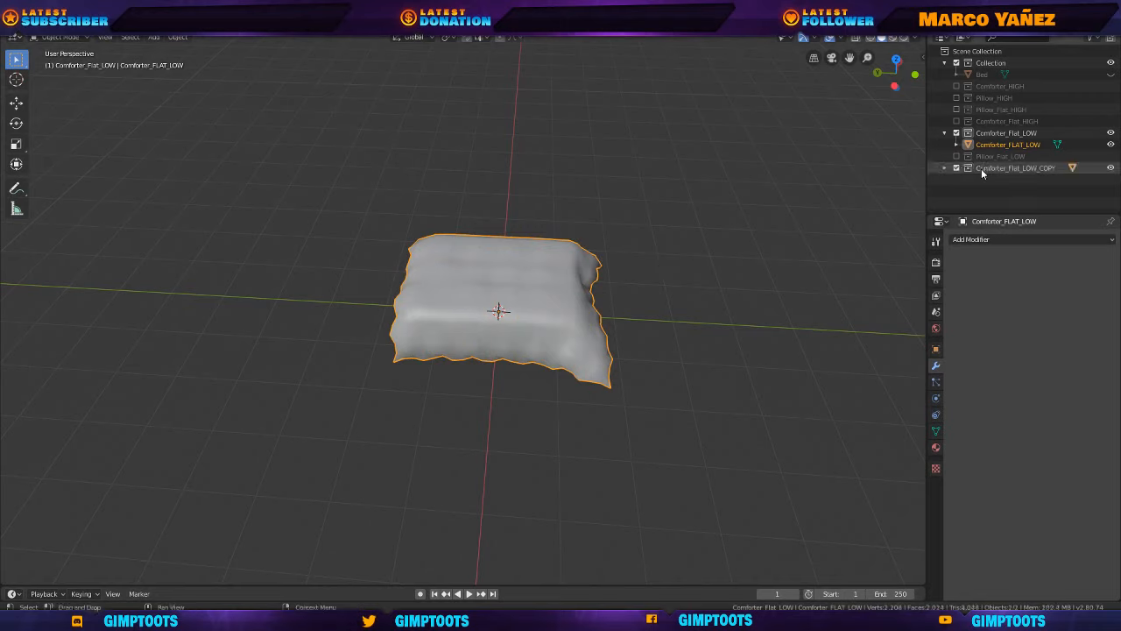
{"action": "left_click", "coordinate": [981, 168]}
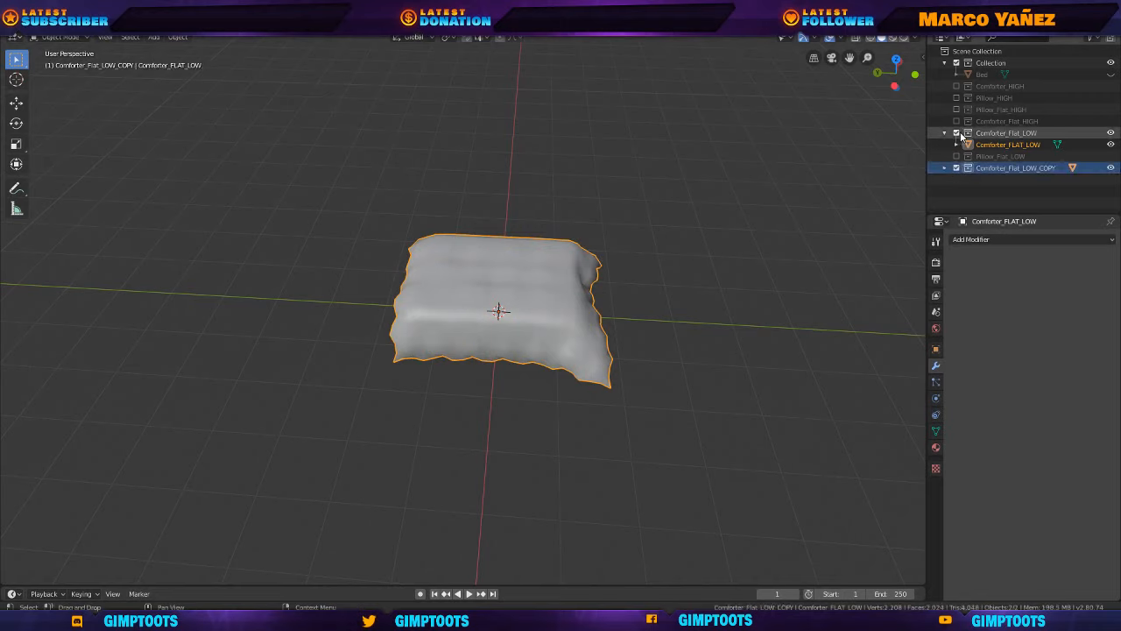
{"action": "left_click", "coordinate": [957, 132]}
{"action": "left_click", "coordinate": [955, 155]}
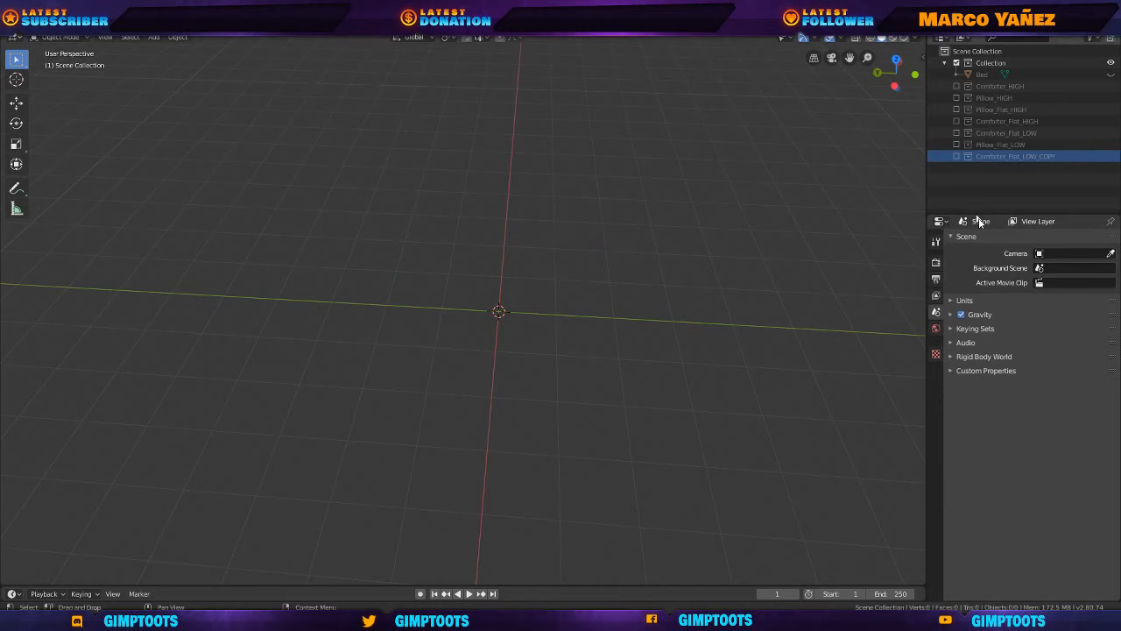
{"action": "left_click", "coordinate": [956, 156]}
{"action": "left_click", "coordinate": [944, 156]}
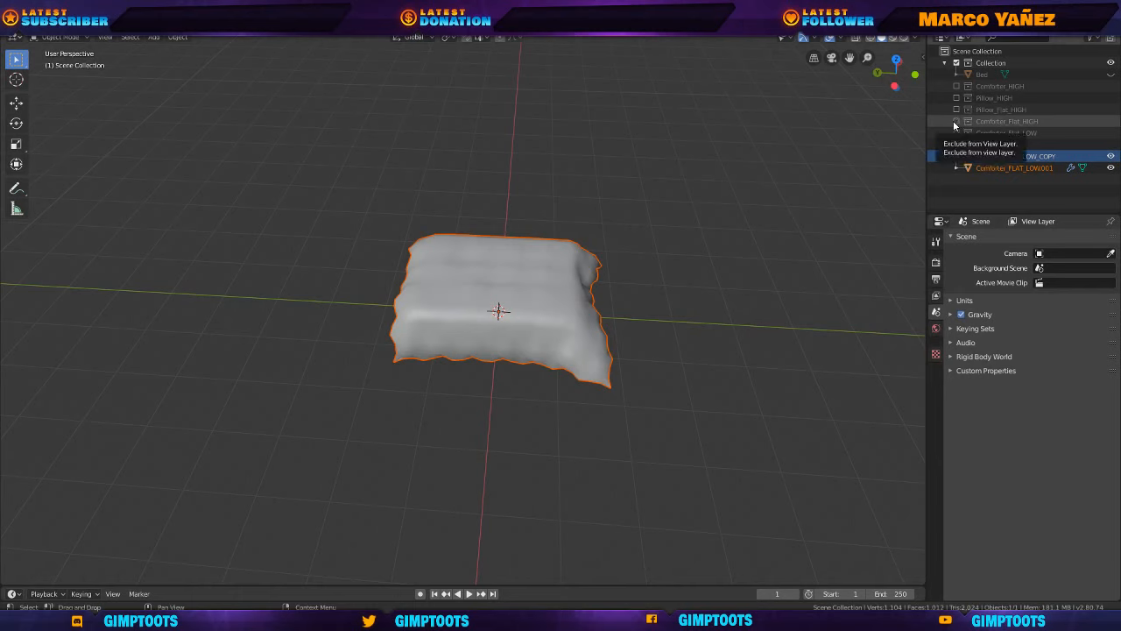
Include the Comforter_Flat_HIGH collection and set the Comforter_HIGH shape key value of Comforter_FLAT_HIGH to 0.
{"action": "left_click", "coordinate": [956, 122]}
{"action": "left_click", "coordinate": [999, 133]}
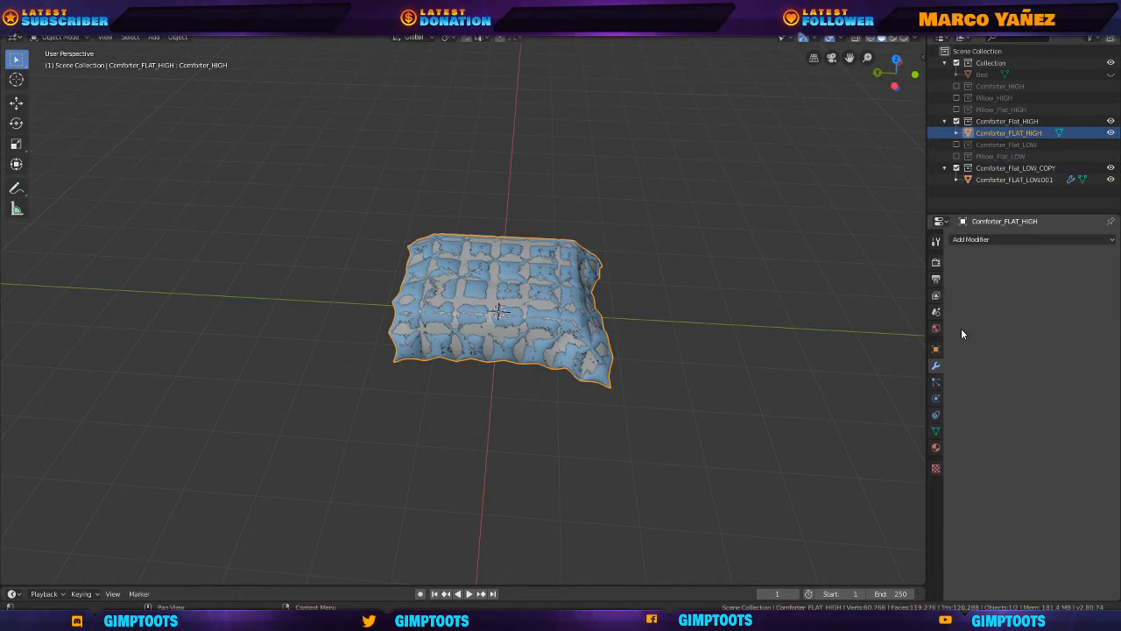
{"action": "left_click", "coordinate": [935, 431]}
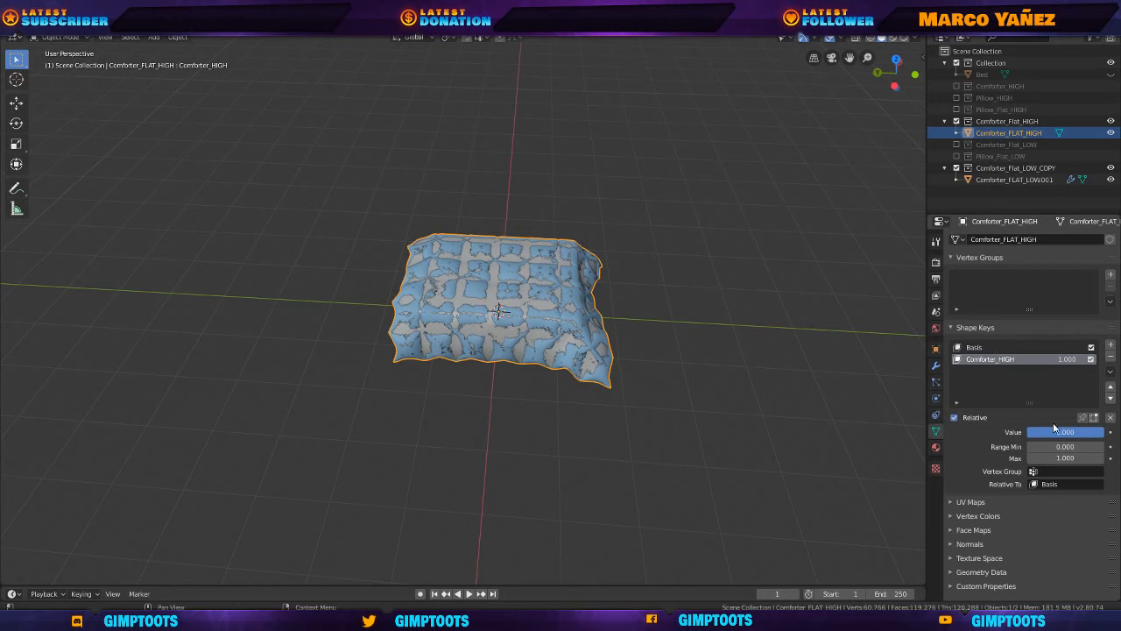
{"action": "left_click_drag", "start_coordinate": [1054, 431], "coordinate": [971, 396]}
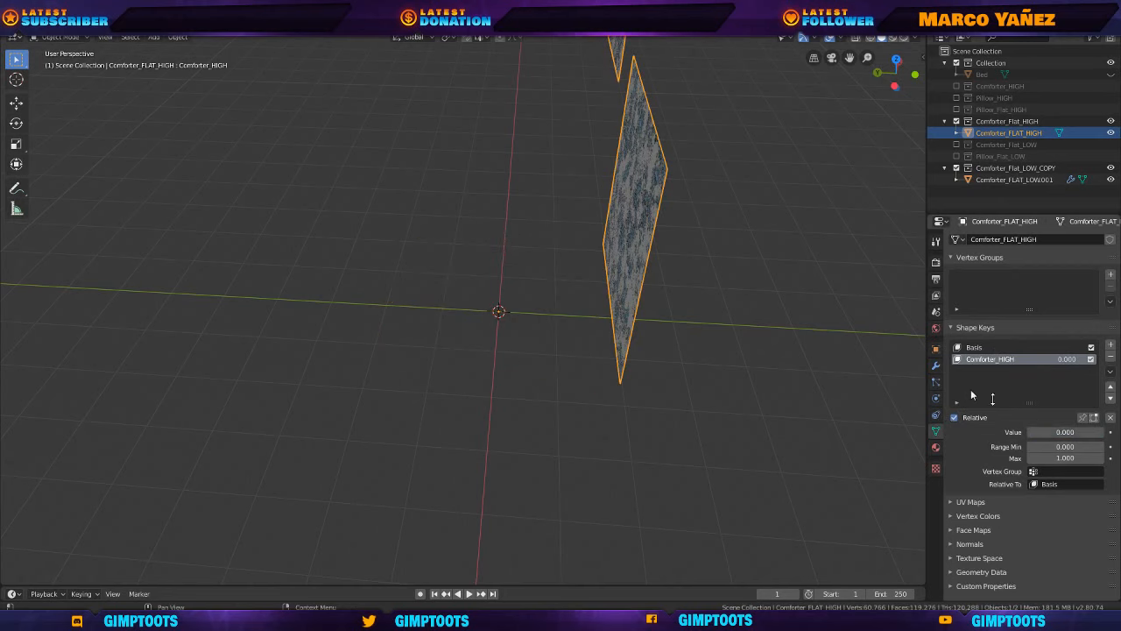
{"action": "middle_click_drag", "start_coordinate": [671, 332], "coordinate": [761, 291]}
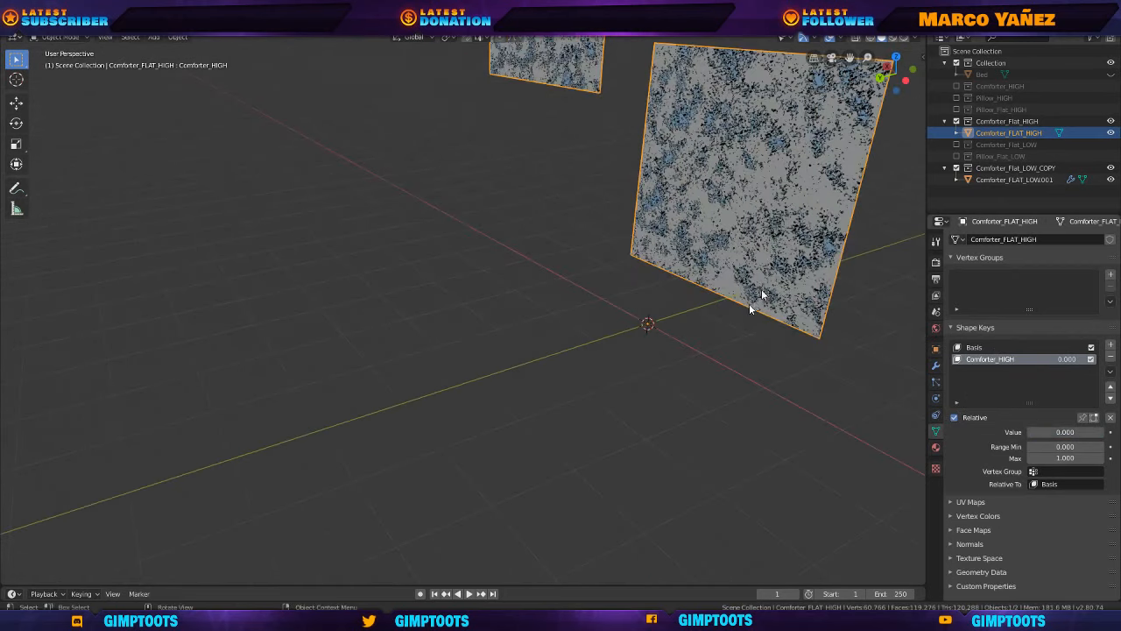
Exclude the Comforter_Flat_HIGH collection, select Comforter_FLAT_LOW.001 and enable the wireframe overlay on its flat panels.
{"action": "left_click", "coordinate": [956, 121]}
{"action": "left_click", "coordinate": [988, 158]}
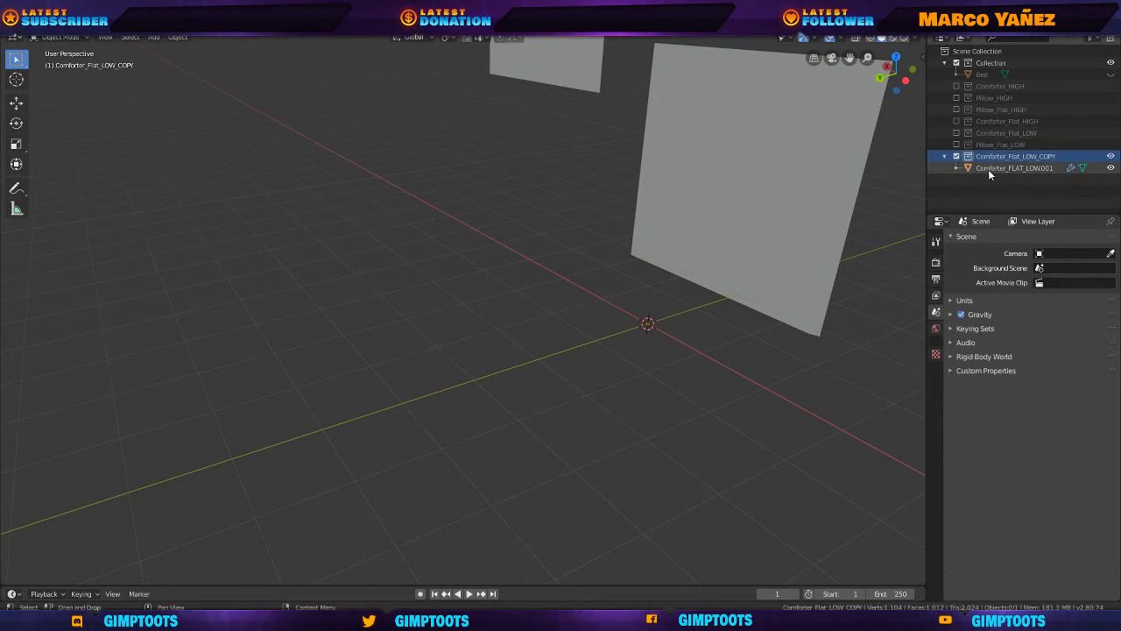
{"action": "left_click", "coordinate": [988, 168]}
{"action": "middle_click_drag", "start_coordinate": [814, 185], "coordinate": [715, 289]}
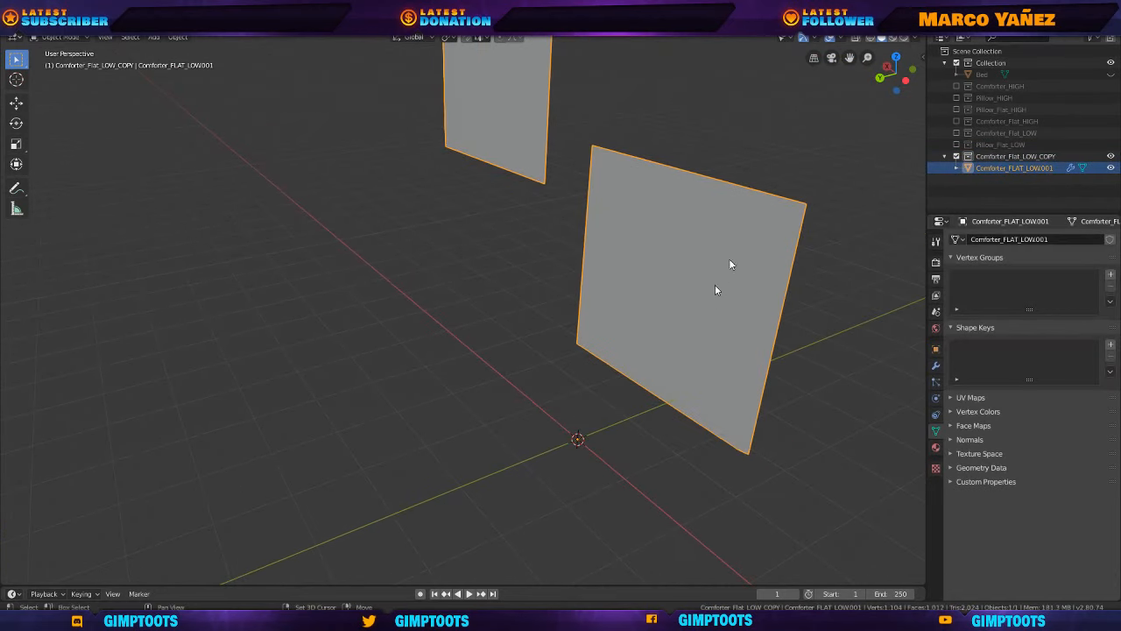
{"action": "left_click", "coordinate": [835, 38]}
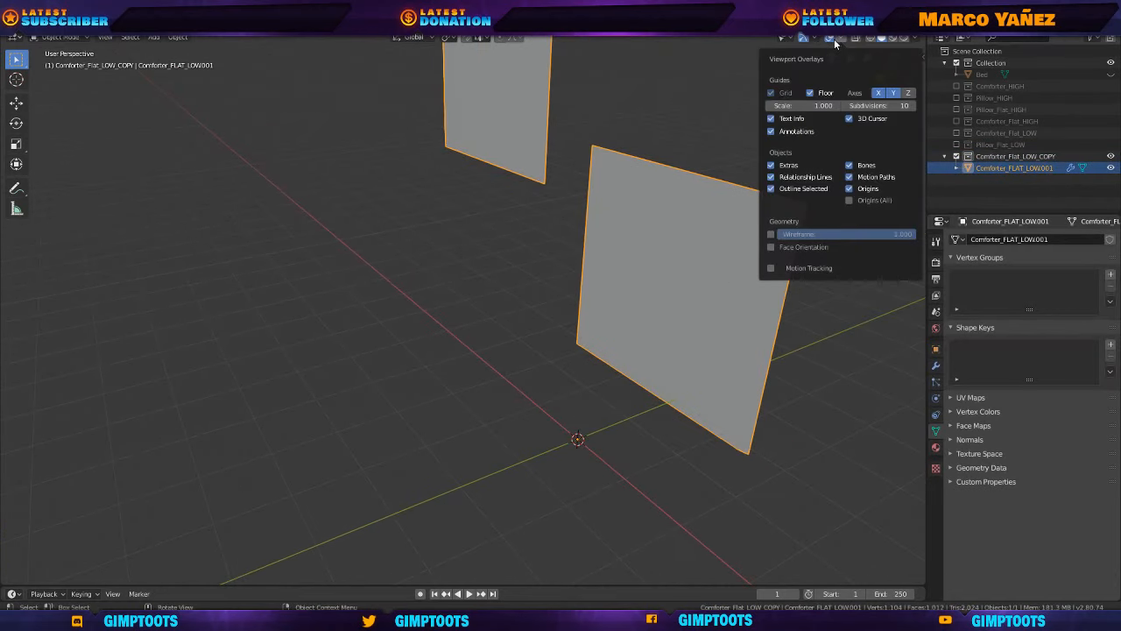
{"action": "left_click", "coordinate": [771, 234]}
{"action": "middle_click_drag", "start_coordinate": [575, 232], "coordinate": [583, 298]}
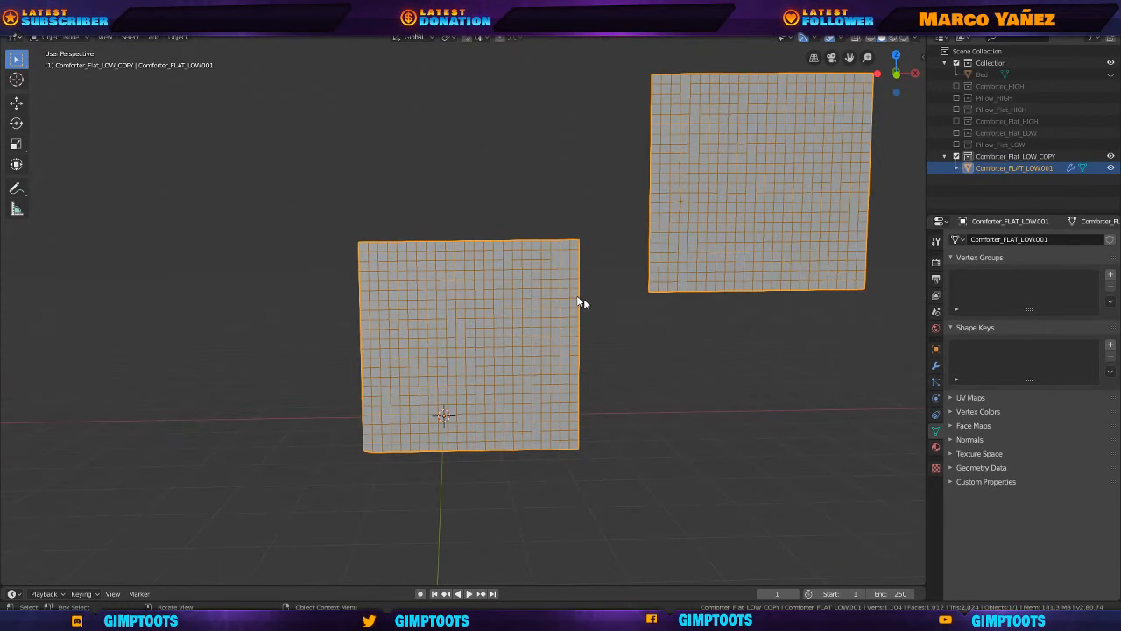
Enter Edit Mode on Comforter_FLAT_LOW.001 and select the left border edge loop of the upper panel.
{"action": "key", "text": "Tab"}
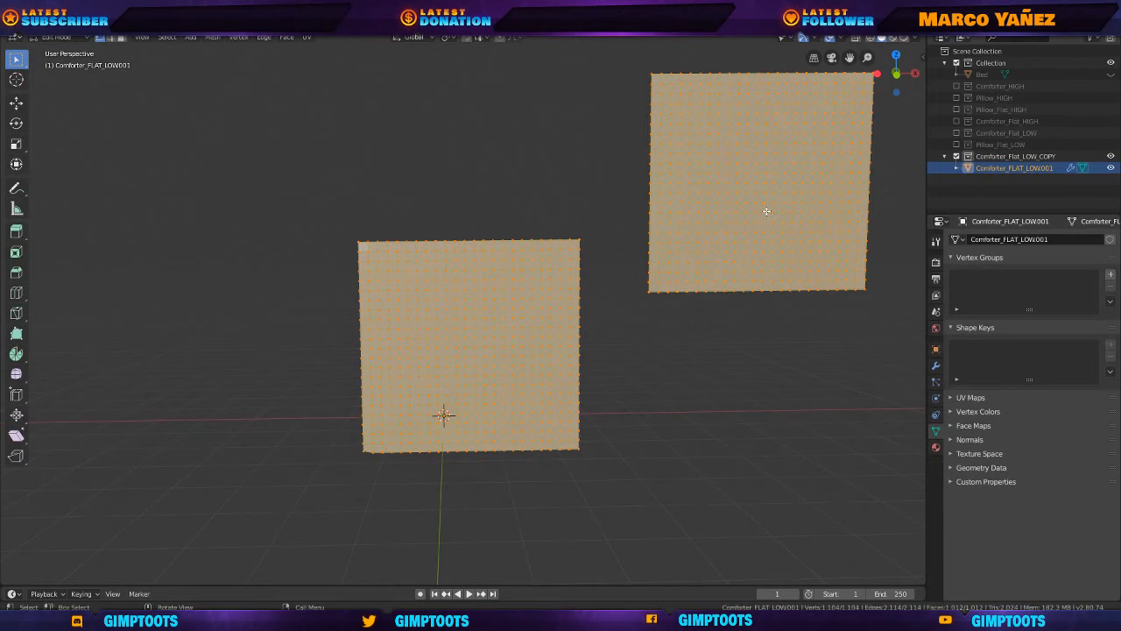
{"action": "middle_click_drag", "start_coordinate": [649, 170], "coordinate": [540, 219], "text": "shift"}
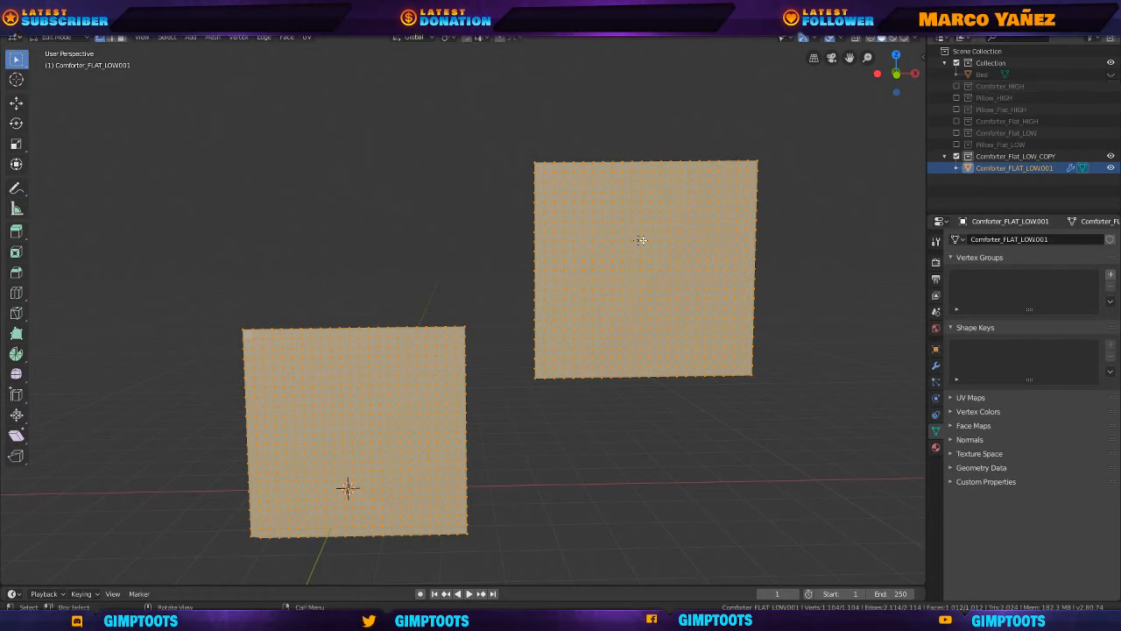
{"action": "middle_click_drag", "start_coordinate": [412, 230], "coordinate": [351, 273], "text": "shift"}
{"action": "middle_click_drag", "start_coordinate": [577, 262], "coordinate": [570, 235]}
{"action": "middle_click_drag", "start_coordinate": [570, 234], "coordinate": [574, 300], "text": "shift"}
{"action": "scroll", "coordinate": [556, 279], "scroll_direction": "up", "scroll_amount": 1}
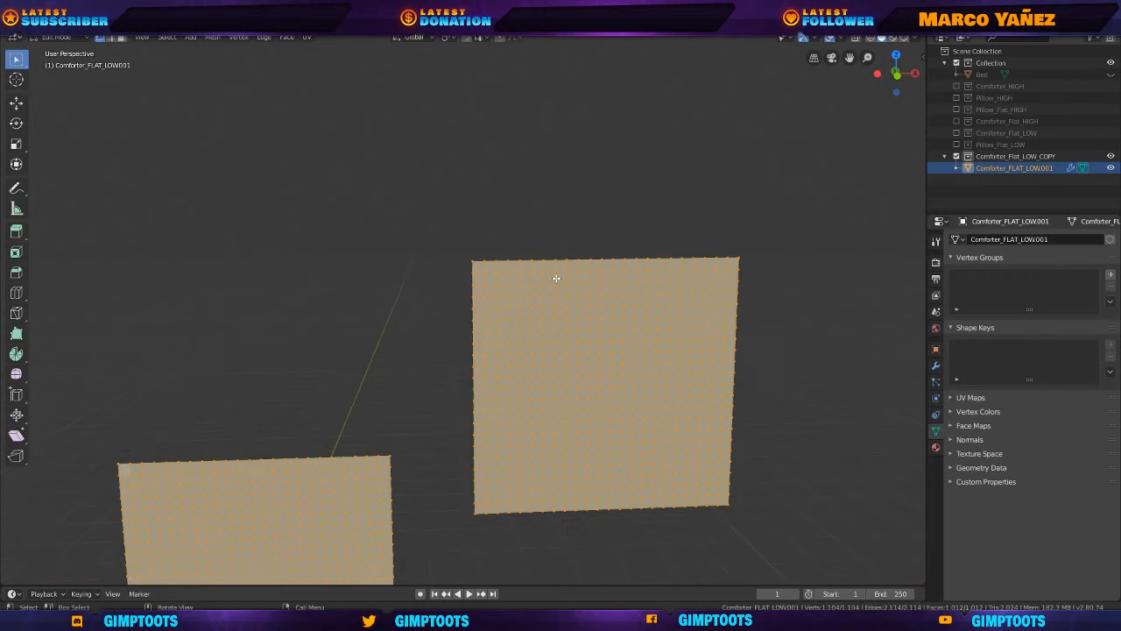
{"action": "scroll", "coordinate": [556, 279], "scroll_direction": "up", "scroll_amount": 4}
{"action": "middle_click_drag", "start_coordinate": [558, 263], "coordinate": [490, 278], "text": "shift"}
{"action": "scroll", "coordinate": [470, 362], "scroll_direction": "down", "scroll_amount": 2}
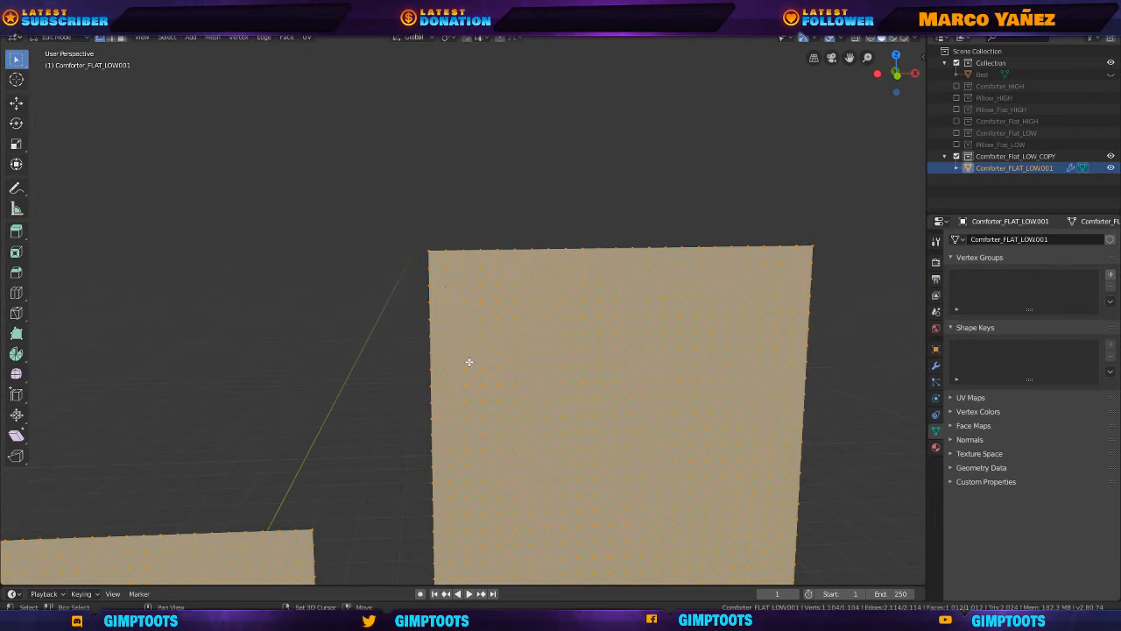
{"action": "middle_click_drag", "start_coordinate": [469, 362], "coordinate": [456, 207], "text": "shift"}
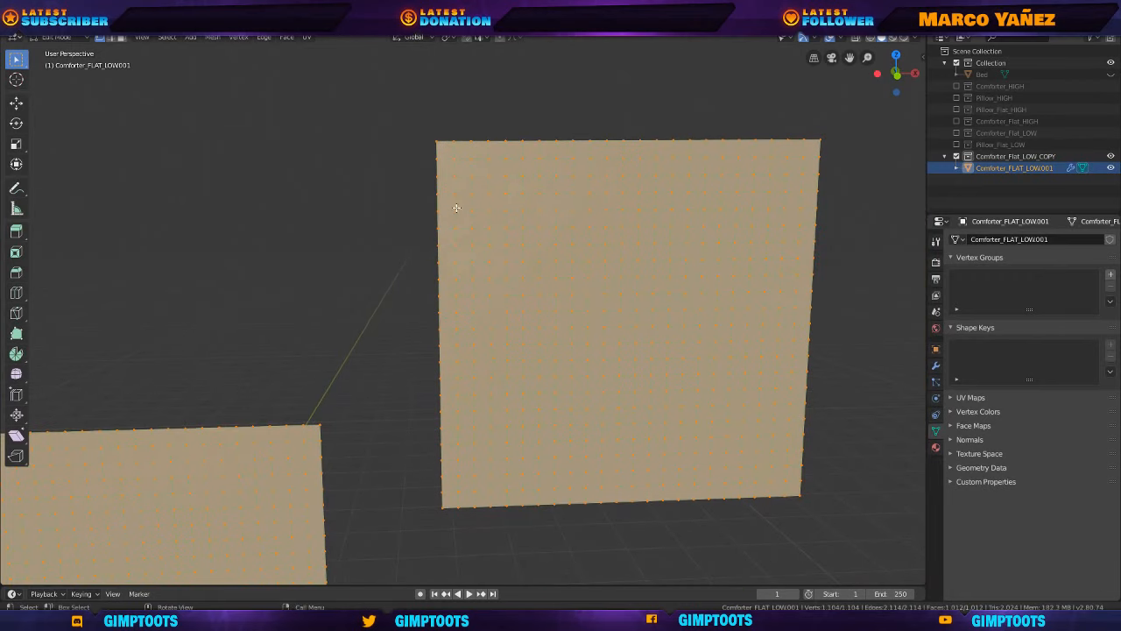
{"action": "left_click", "coordinate": [441, 321], "text": "alt"}
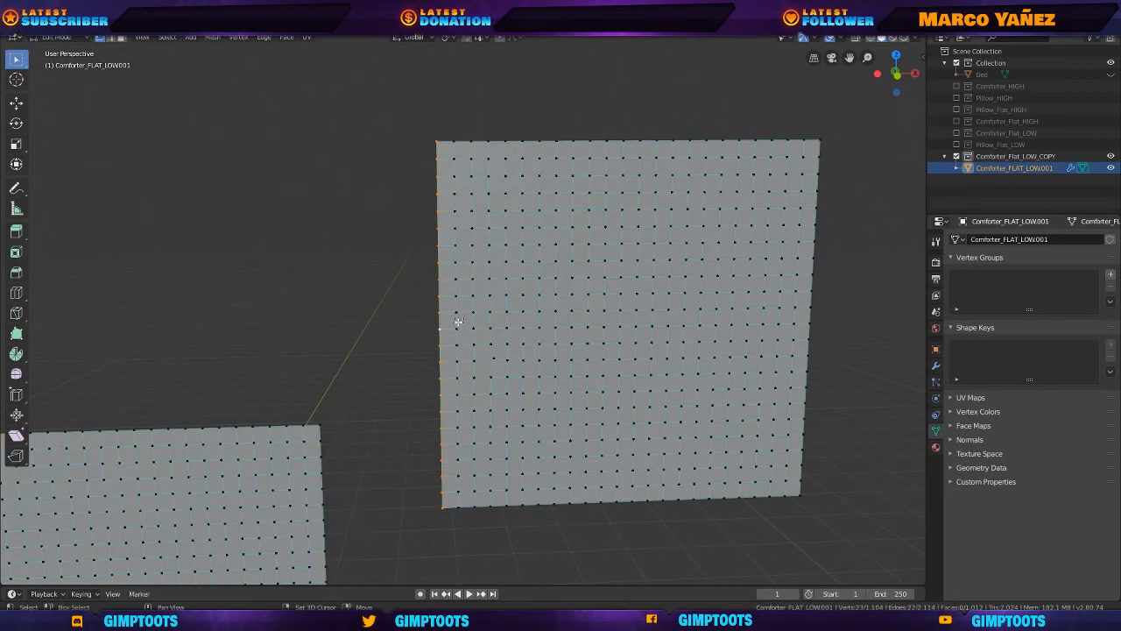
Select the right border loop of the lower panel and that of the upper panel in turn to compare their vertex counts.
{"action": "middle_click_drag", "start_coordinate": [459, 323], "coordinate": [604, 186], "text": "shift"}
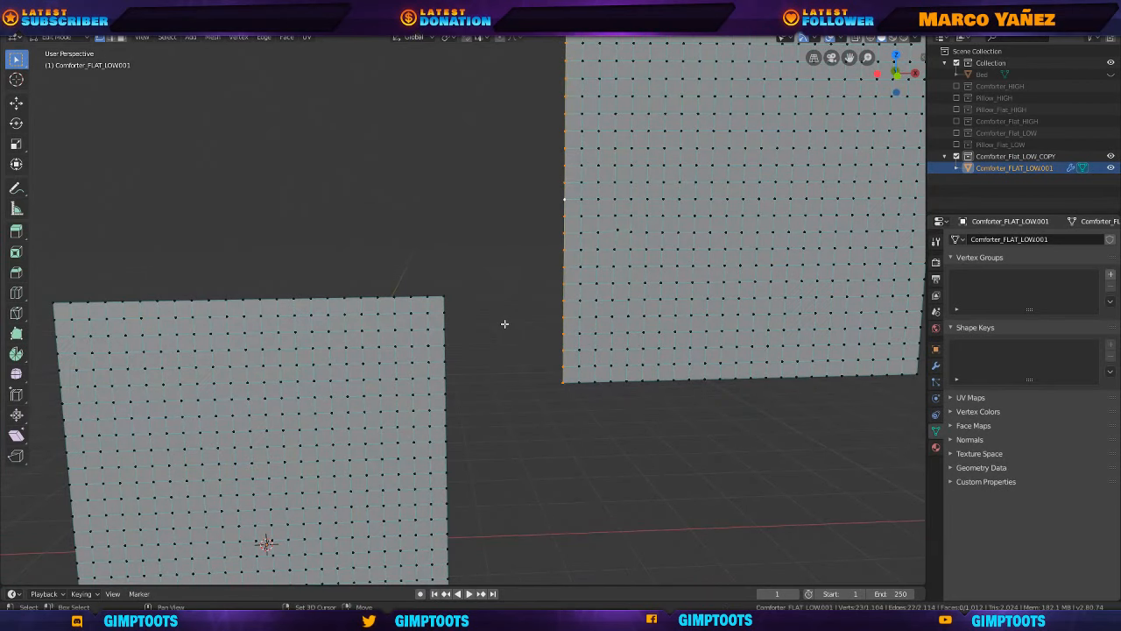
{"action": "middle_click_drag", "start_coordinate": [505, 321], "coordinate": [528, 230], "text": "shift"}
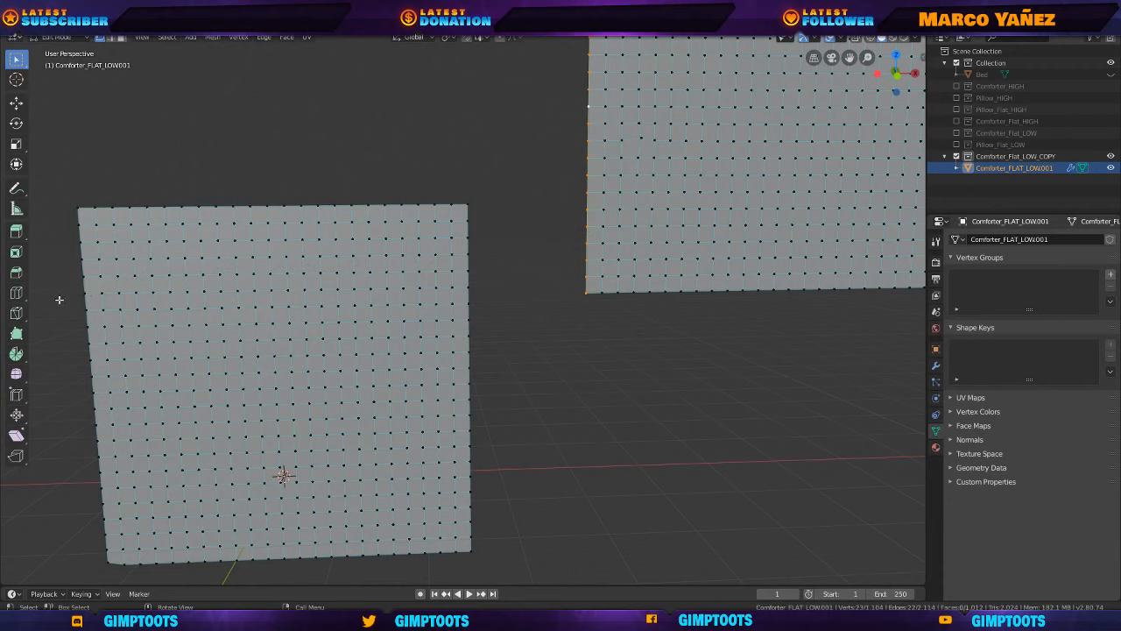
{"action": "left_click", "coordinate": [469, 267], "text": "alt"}
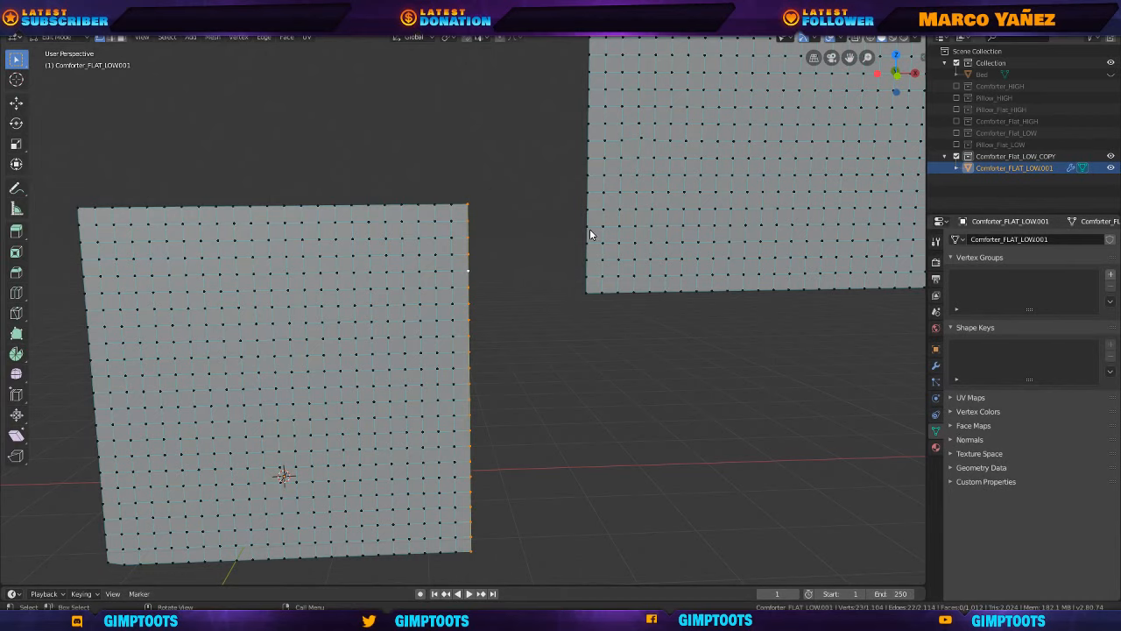
{"action": "middle_click_drag", "start_coordinate": [851, 207], "coordinate": [642, 256], "text": "shift"}
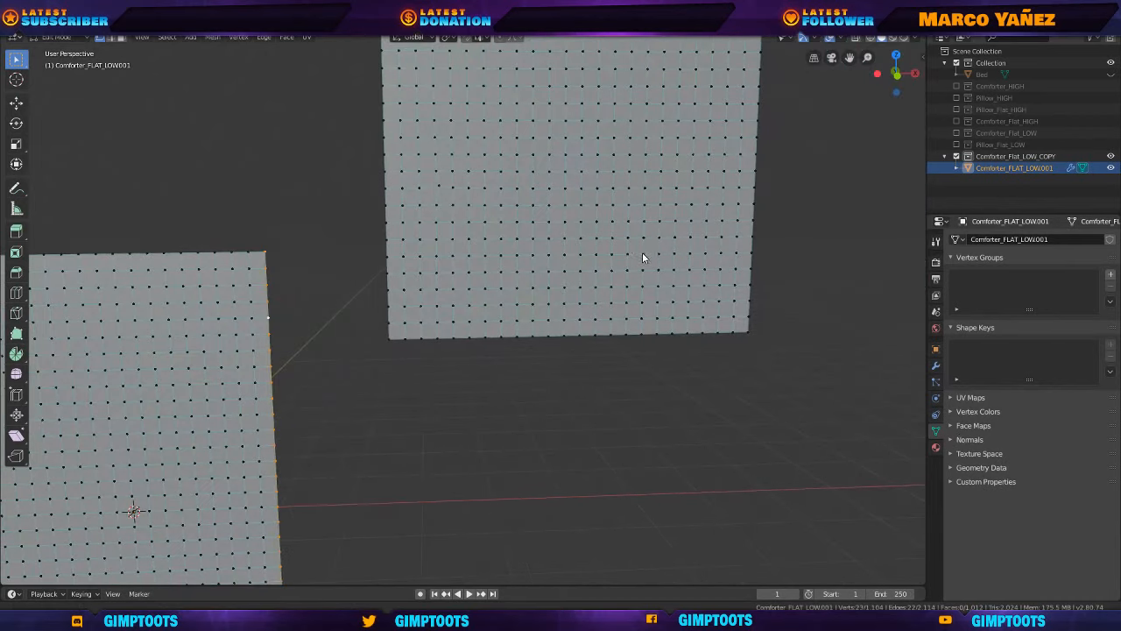
{"action": "left_click", "coordinate": [753, 206], "text": "alt+shift"}
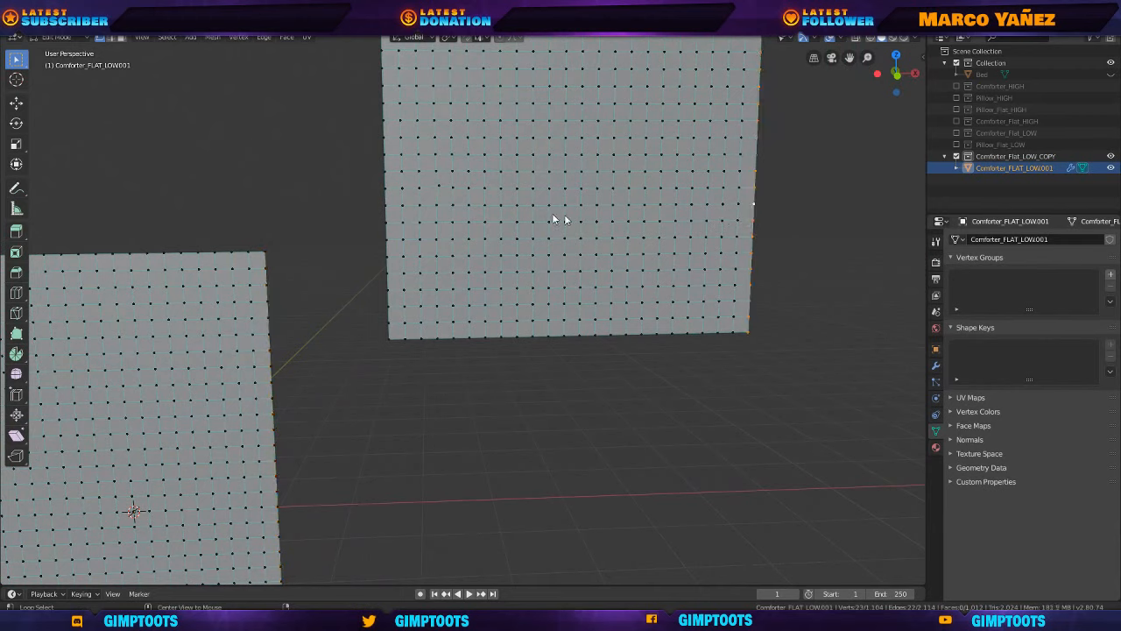
Compare the left border vertex counts by selecting the left edge loop of the upper panel, followed by the lower panel's.
{"action": "left_click", "coordinate": [387, 213], "text": "alt"}
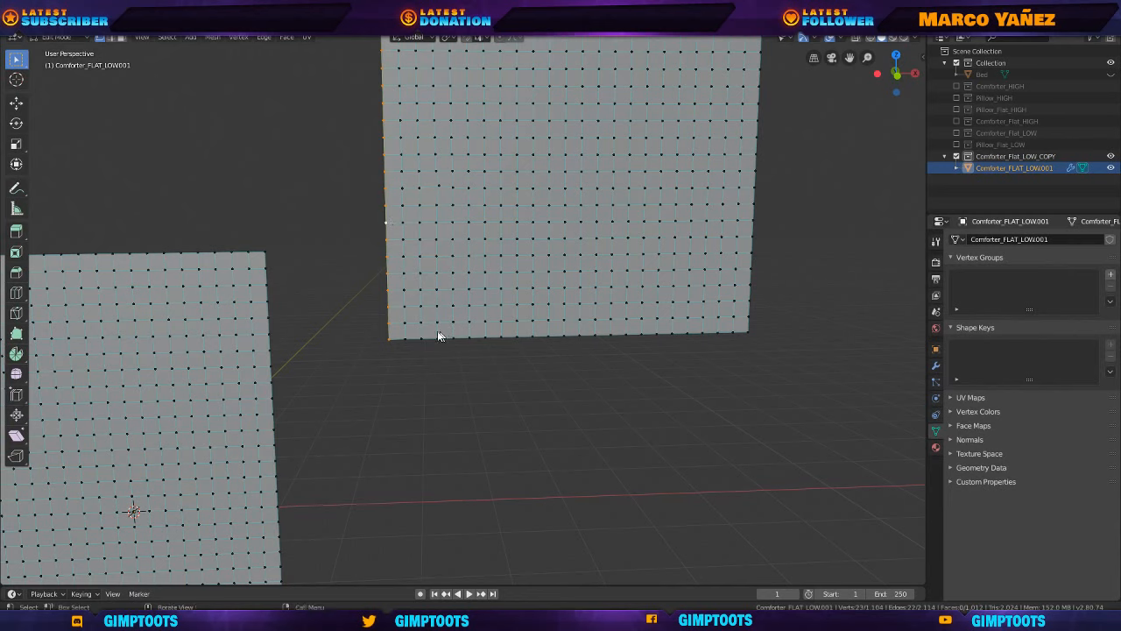
{"action": "middle_click_drag", "start_coordinate": [337, 317], "coordinate": [640, 253], "text": "shift"}
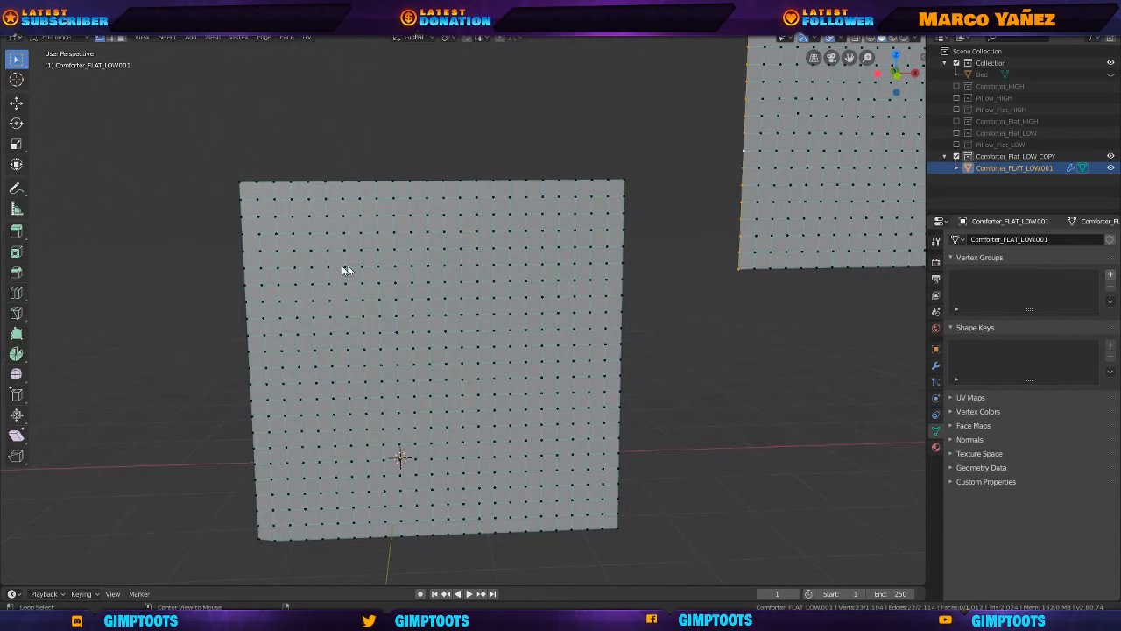
{"action": "left_click", "coordinate": [244, 268], "text": "alt"}
Select the bottom and top border loops of both panels one by one to compare their vertex counts.
{"action": "left_click", "coordinate": [807, 265], "text": "alt+shift"}
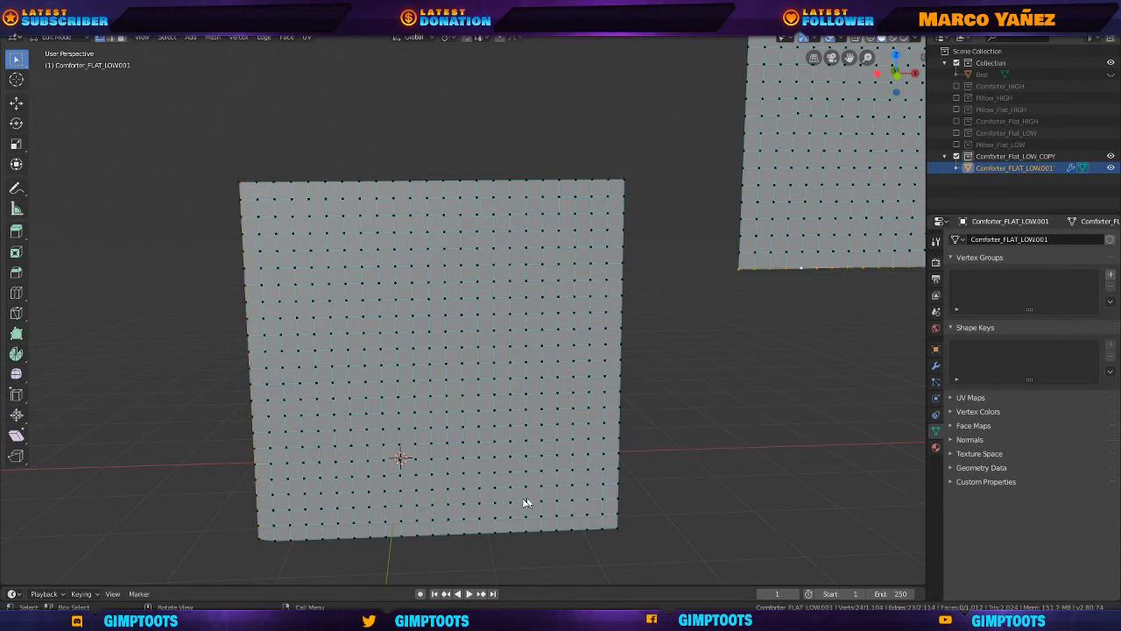
{"action": "left_click", "coordinate": [414, 537], "text": "alt"}
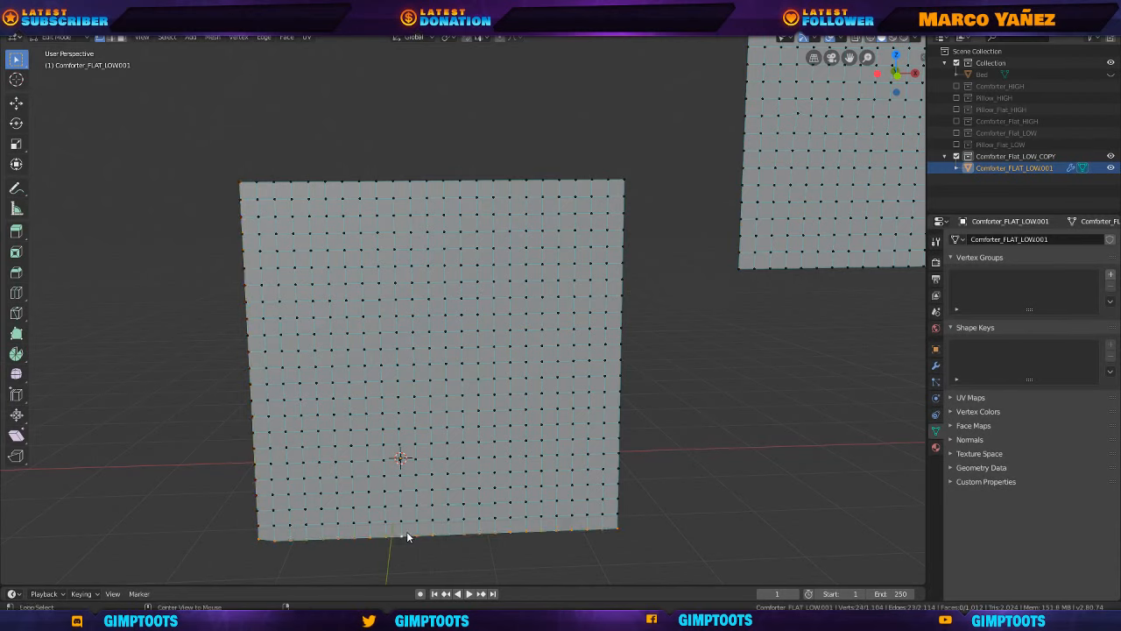
{"action": "middle_click_drag", "start_coordinate": [797, 243], "coordinate": [581, 438], "text": "shift"}
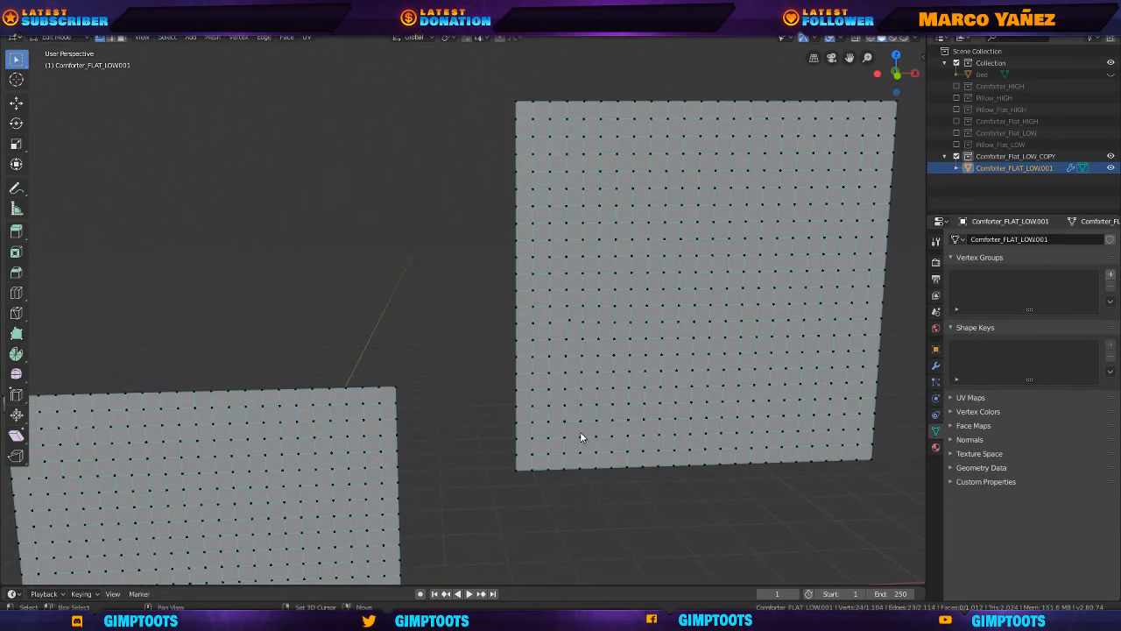
{"action": "left_click", "coordinate": [641, 104], "text": "alt"}
{"action": "middle_click_drag", "start_coordinate": [601, 290], "coordinate": [596, 268], "text": "shift"}
{"action": "left_click", "coordinate": [293, 353], "text": "alt"}
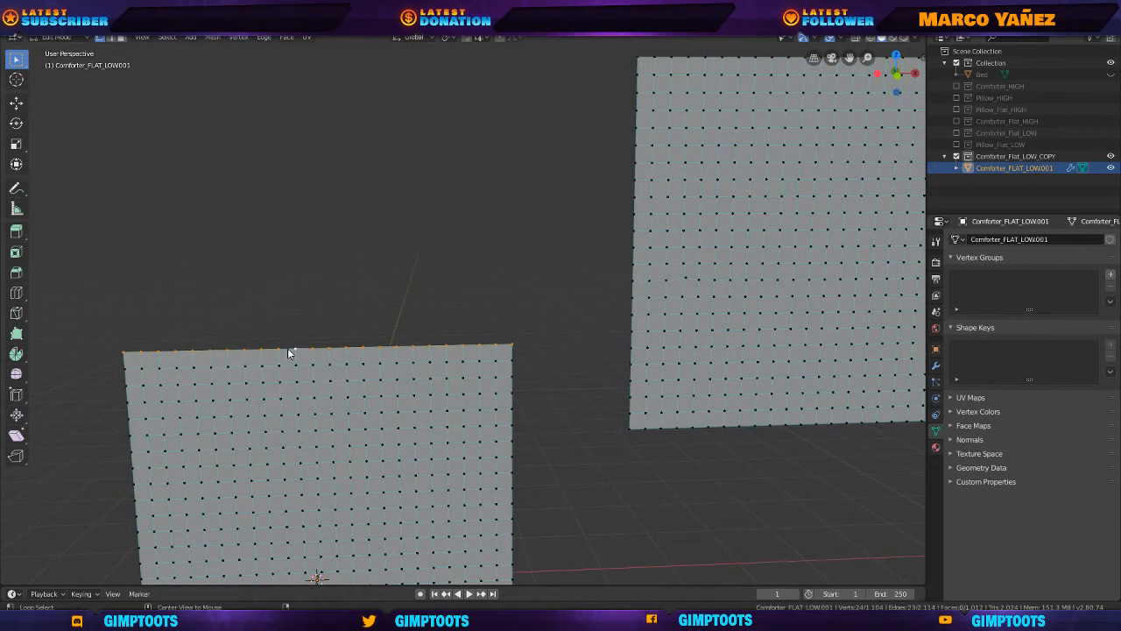
Return Comforter_FLAT_LOW.001 to Object Mode and disable the wireframe overlay.
{"action": "scroll", "coordinate": [560, 331], "scroll_direction": "down", "scroll_amount": 4}
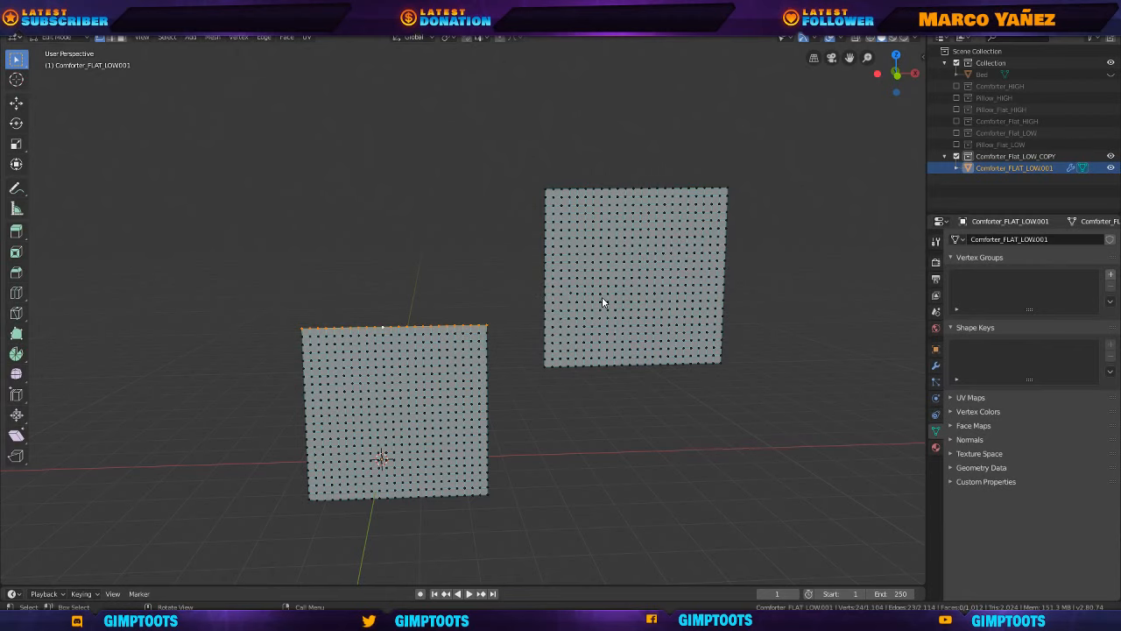
{"action": "middle_click_drag", "start_coordinate": [626, 303], "coordinate": [541, 325]}
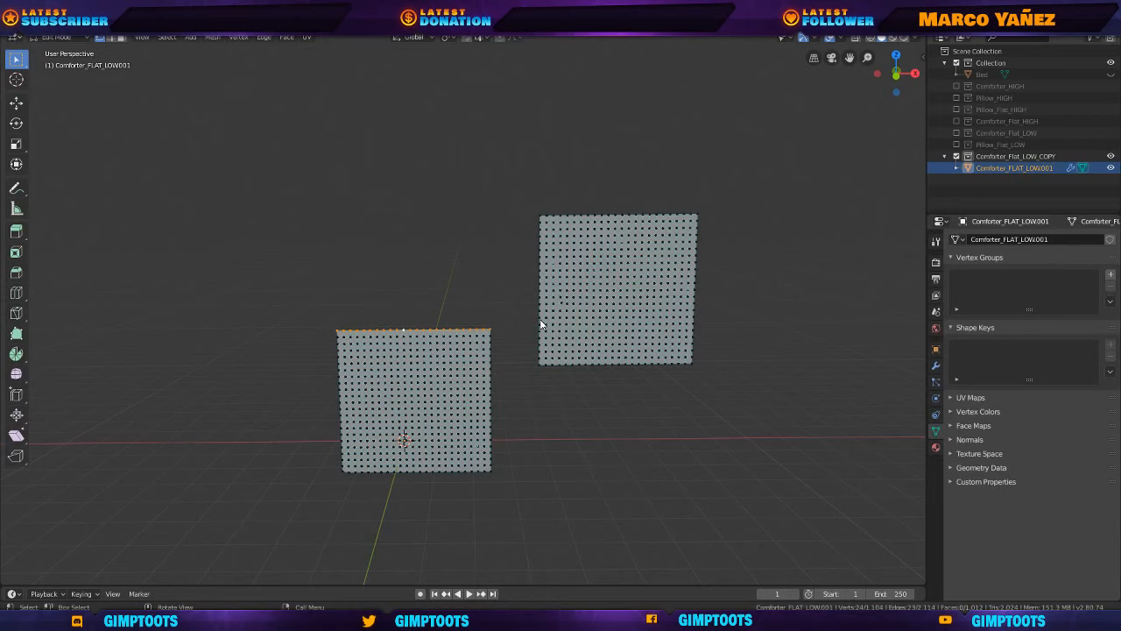
{"action": "key", "text": "ctrl+Tab"}
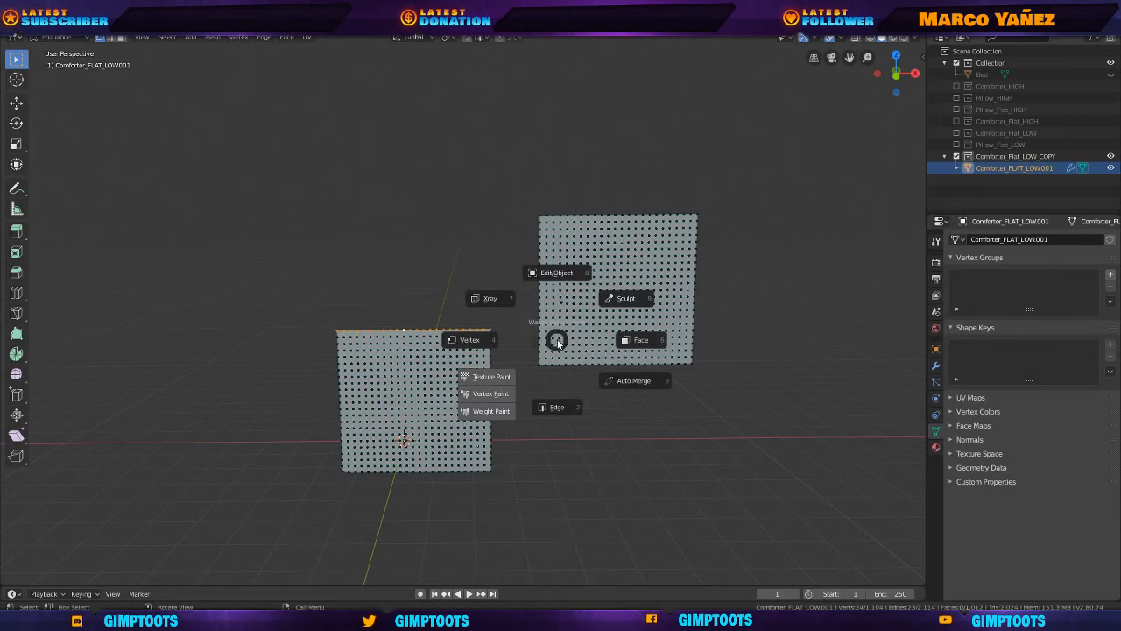
{"action": "left_click", "coordinate": [549, 282]}
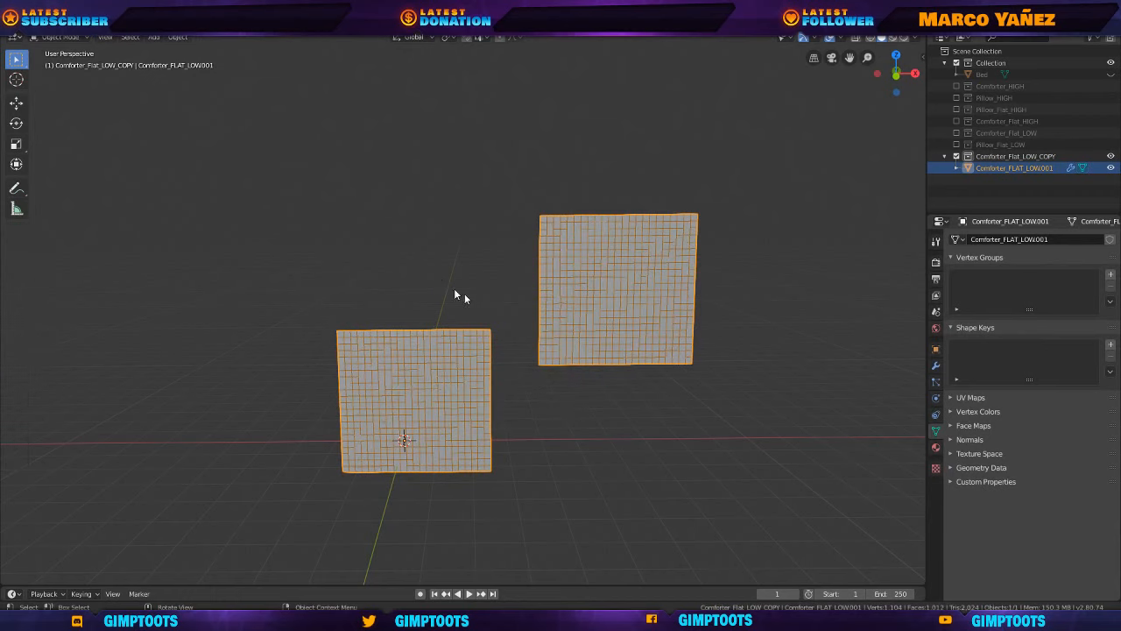
{"action": "left_click", "coordinate": [843, 39]}
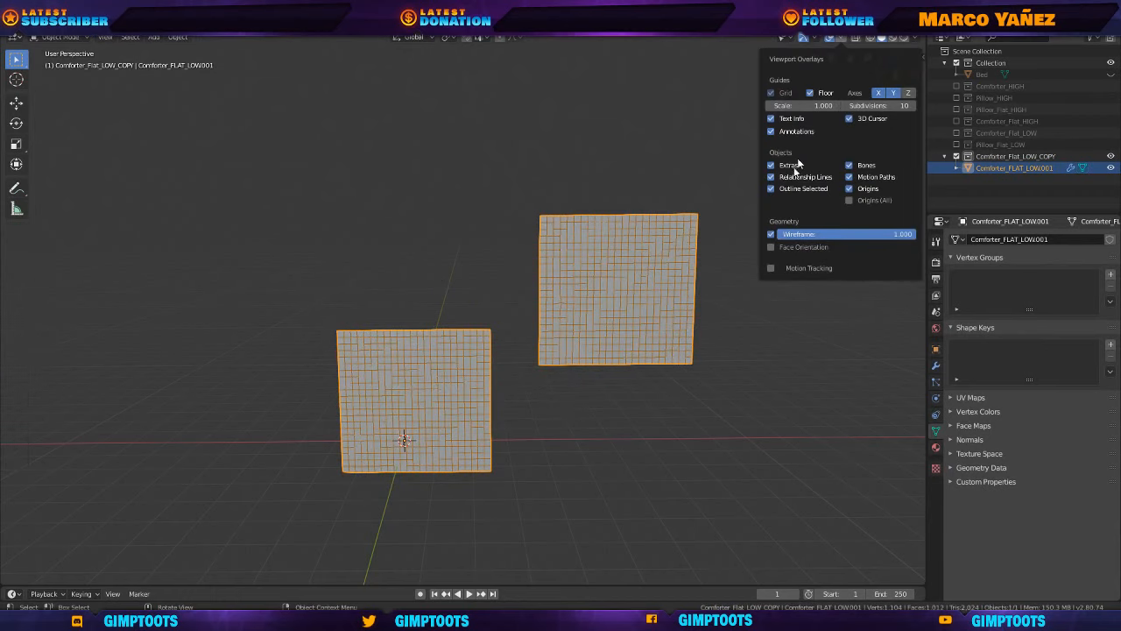
{"action": "left_click", "coordinate": [772, 235]}
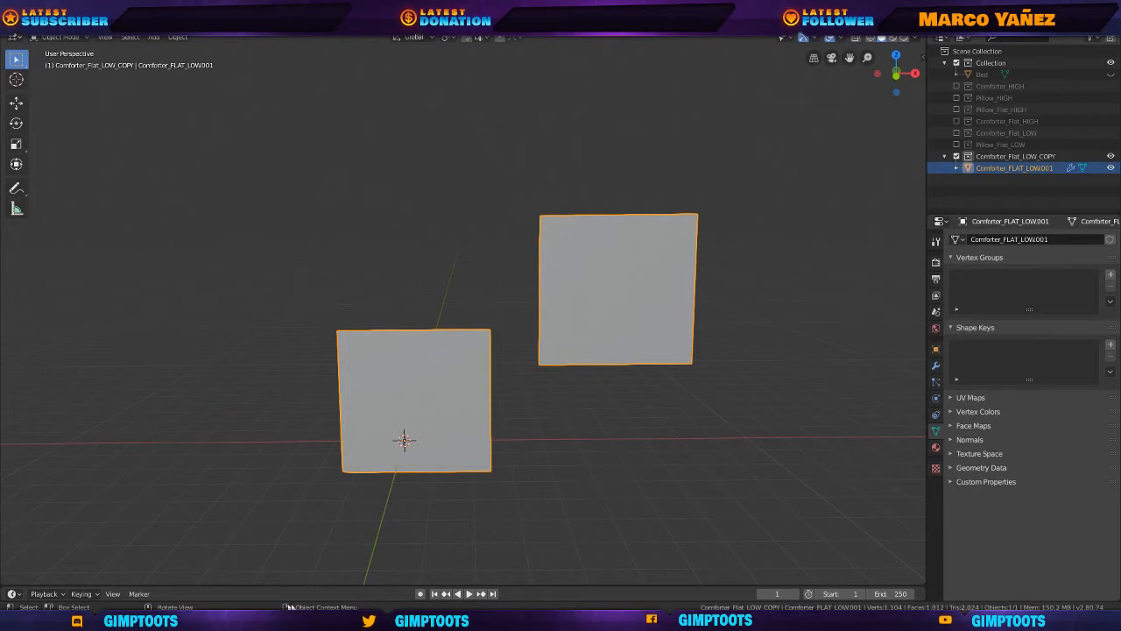
{"action": "right_click", "coordinate": [485, 622]}
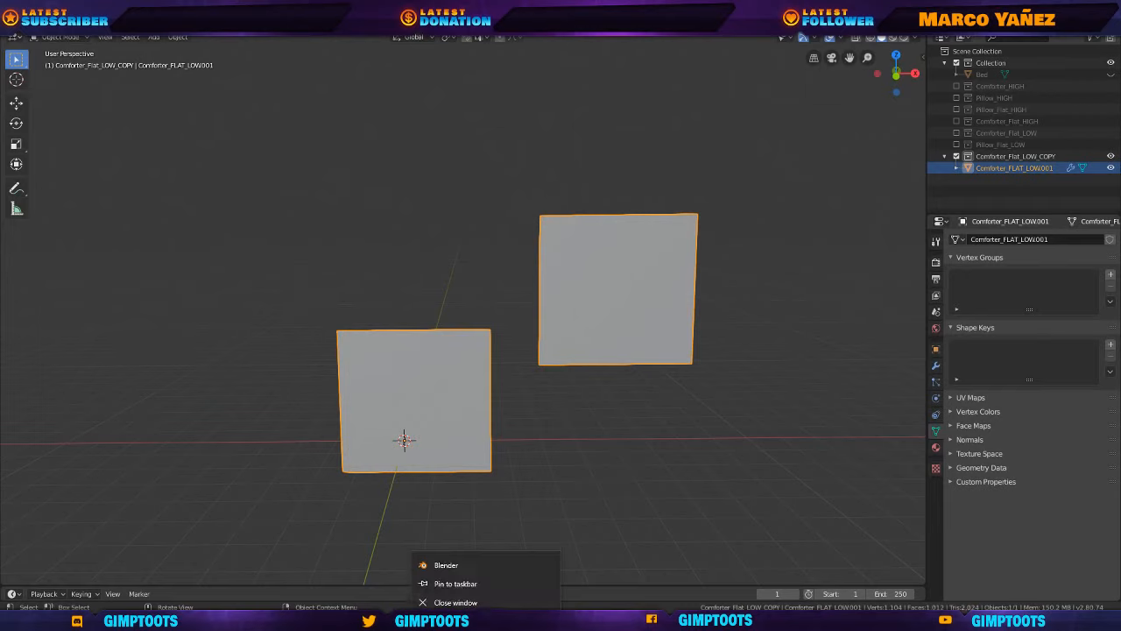
Open Anime_Girl_Dress1.blend in a second Blender window and show the character in Rendered viewport shading.
{"action": "left_click", "coordinate": [470, 568]}
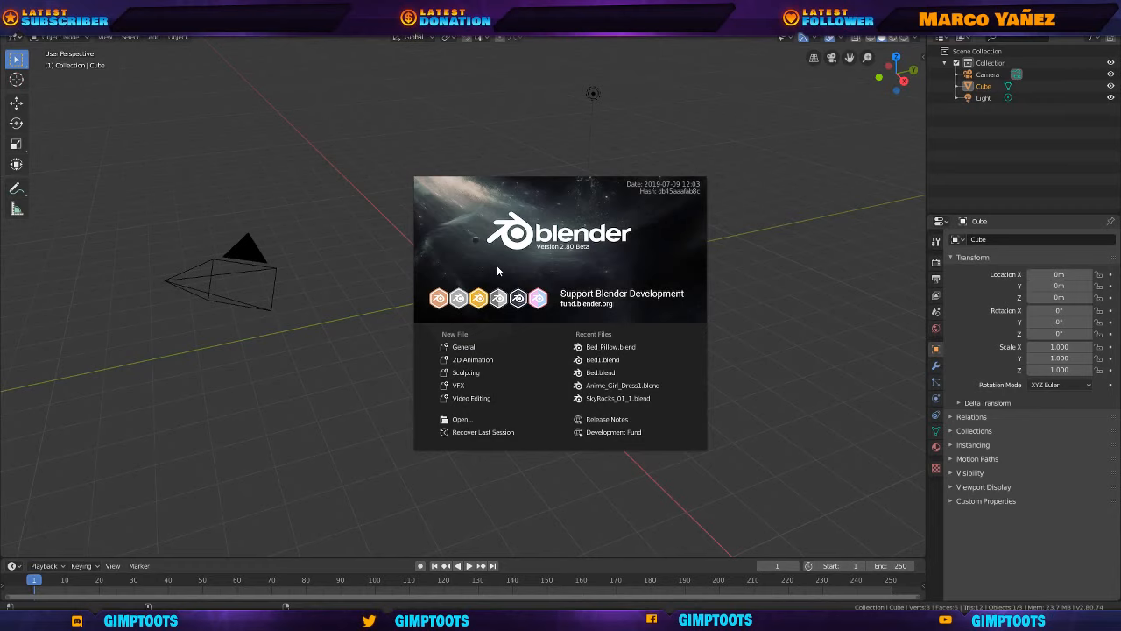
{"action": "left_click", "coordinate": [623, 384]}
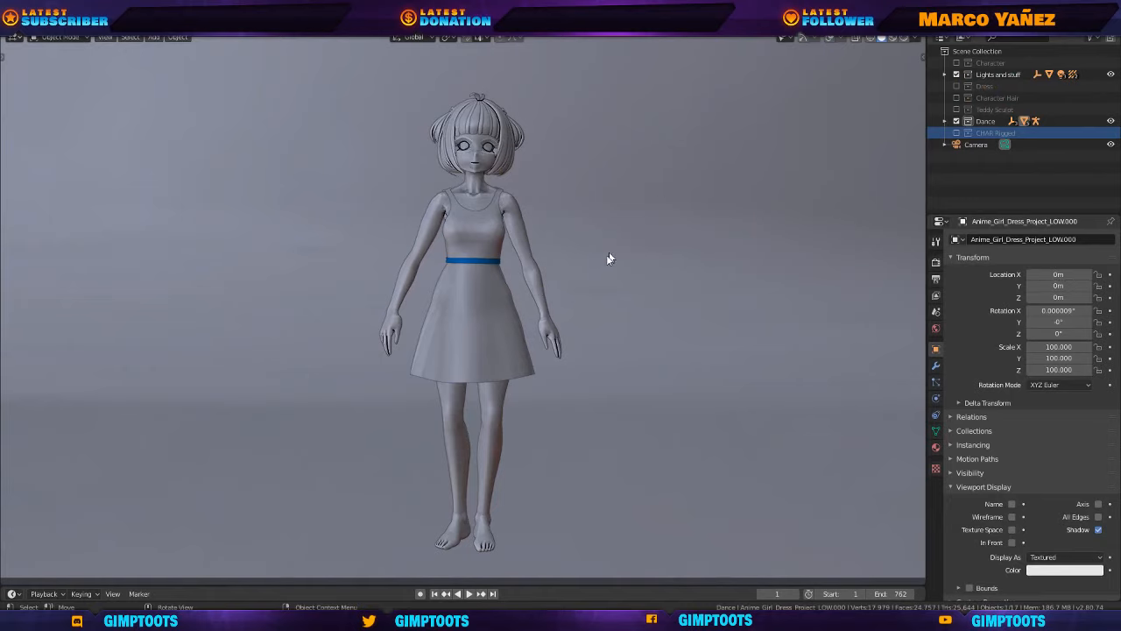
{"action": "scroll", "coordinate": [609, 258], "scroll_direction": "down", "scroll_amount": 4}
{"action": "middle_click_drag", "start_coordinate": [608, 258], "coordinate": [601, 280]}
{"action": "scroll", "coordinate": [547, 292], "scroll_direction": "up", "scroll_amount": 4}
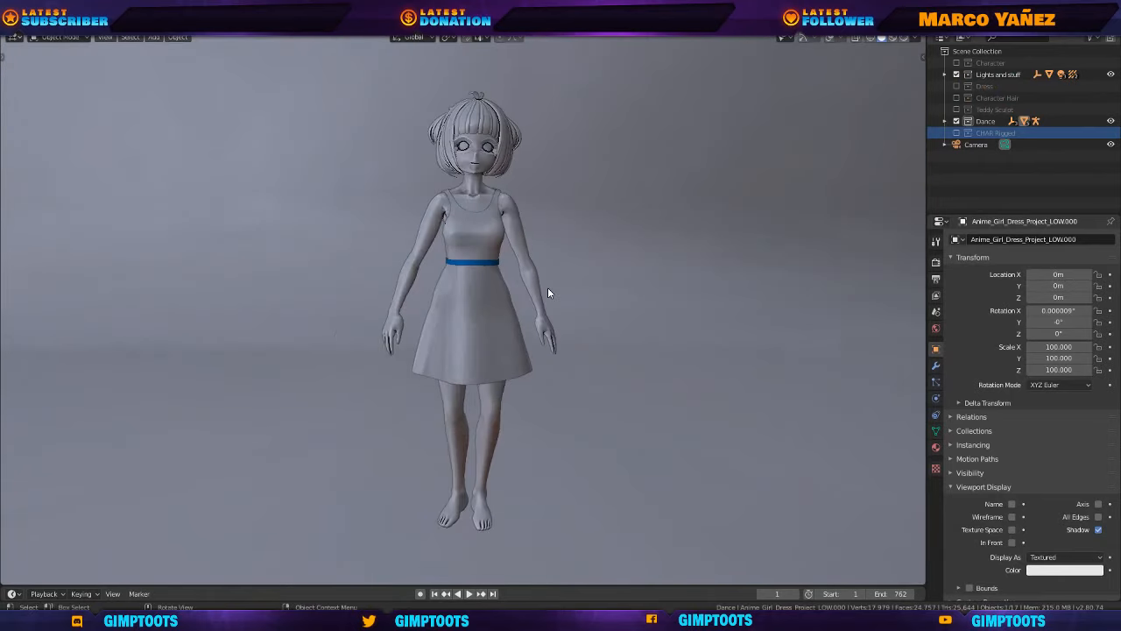
{"action": "scroll", "coordinate": [548, 293], "scroll_direction": "up", "scroll_amount": 7}
{"action": "scroll", "coordinate": [558, 278], "scroll_direction": "down", "scroll_amount": 1}
{"action": "scroll", "coordinate": [472, 238], "scroll_direction": "down", "scroll_amount": 6}
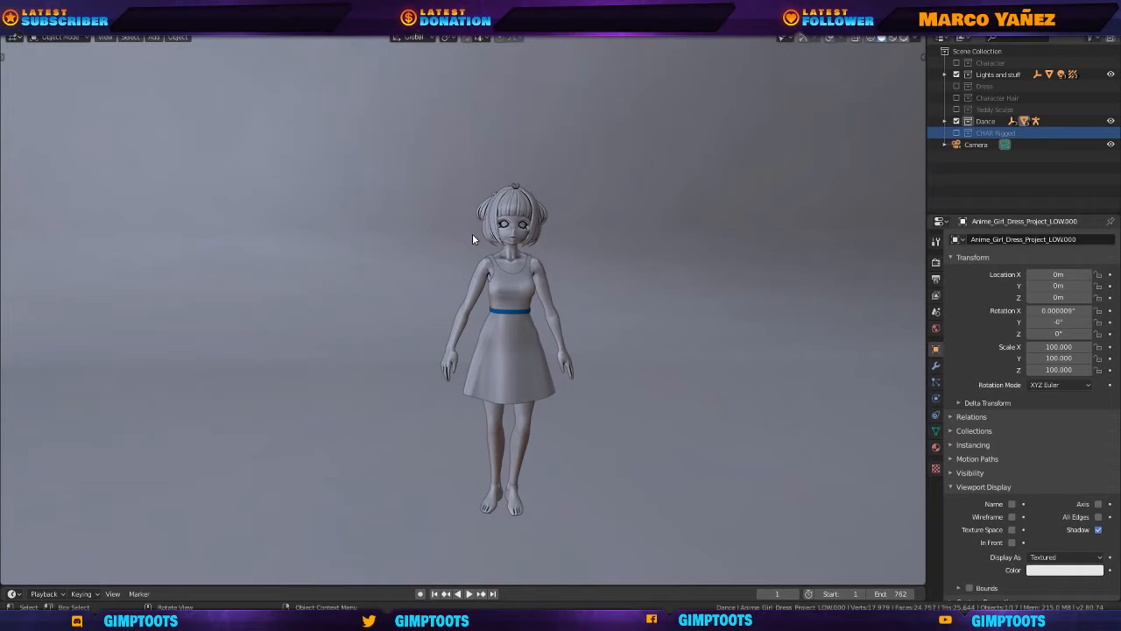
{"action": "key", "text": "shift+z"}
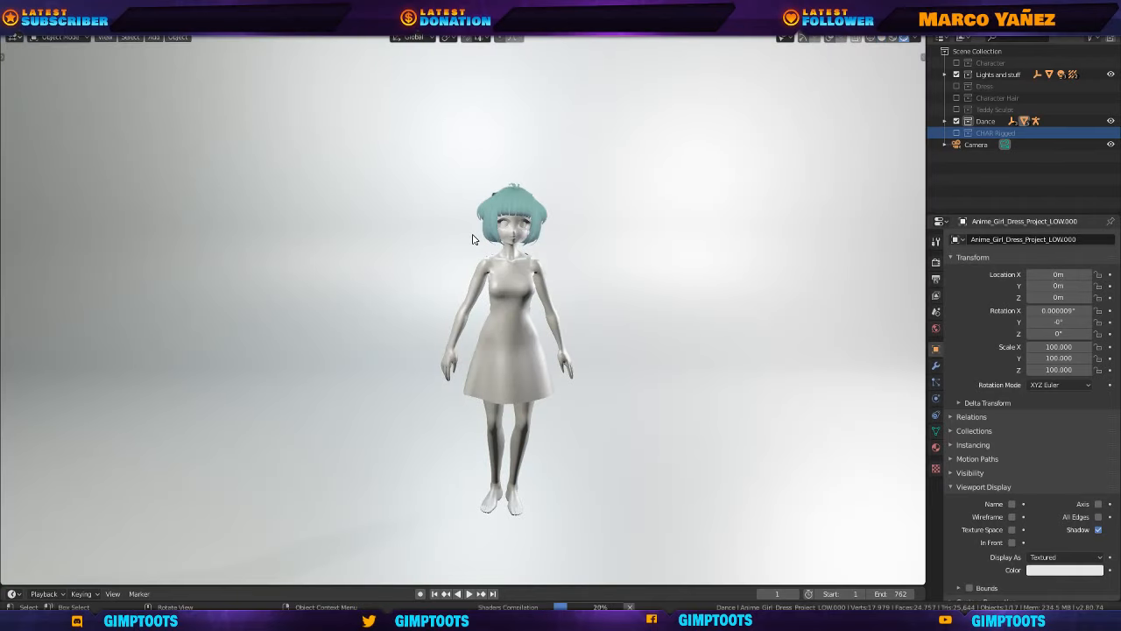
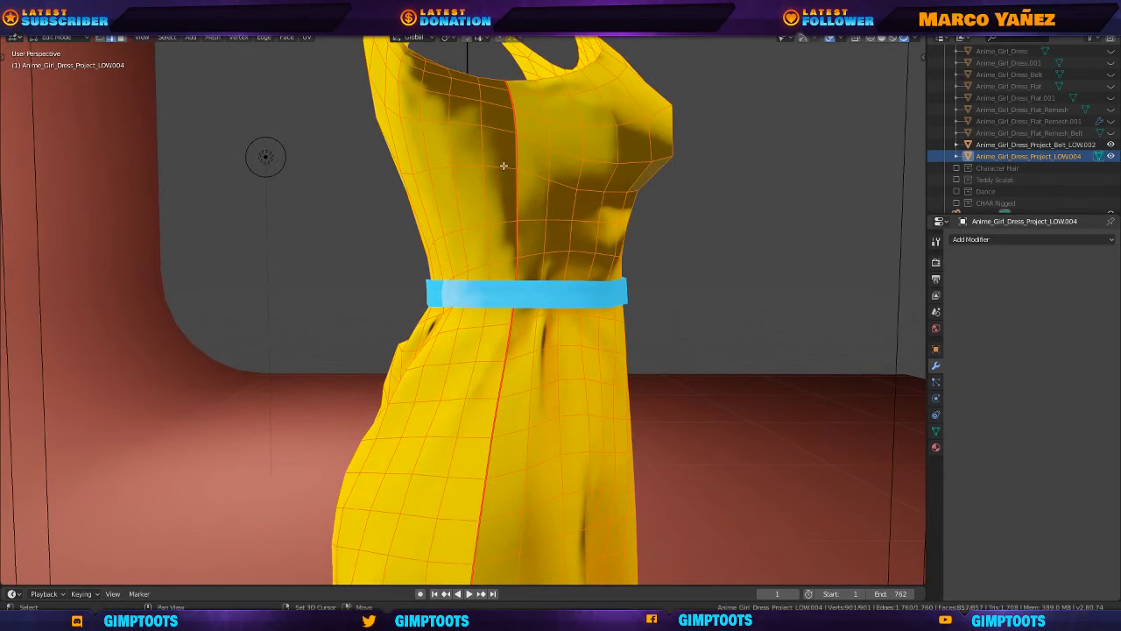
In vertex select mode, clear the selection and select the vertical seam loop along the side of the dress.
{"action": "mouse_move", "coordinate": [503, 165]}
{"action": "middle_mouse_down", "text": "shift"}
{"action": "mouse_move", "coordinate": [500, 190]}
{"action": "mouse_move", "coordinate": [501, 180]}
{"action": "middle_mouse_up", "text": "shift"}
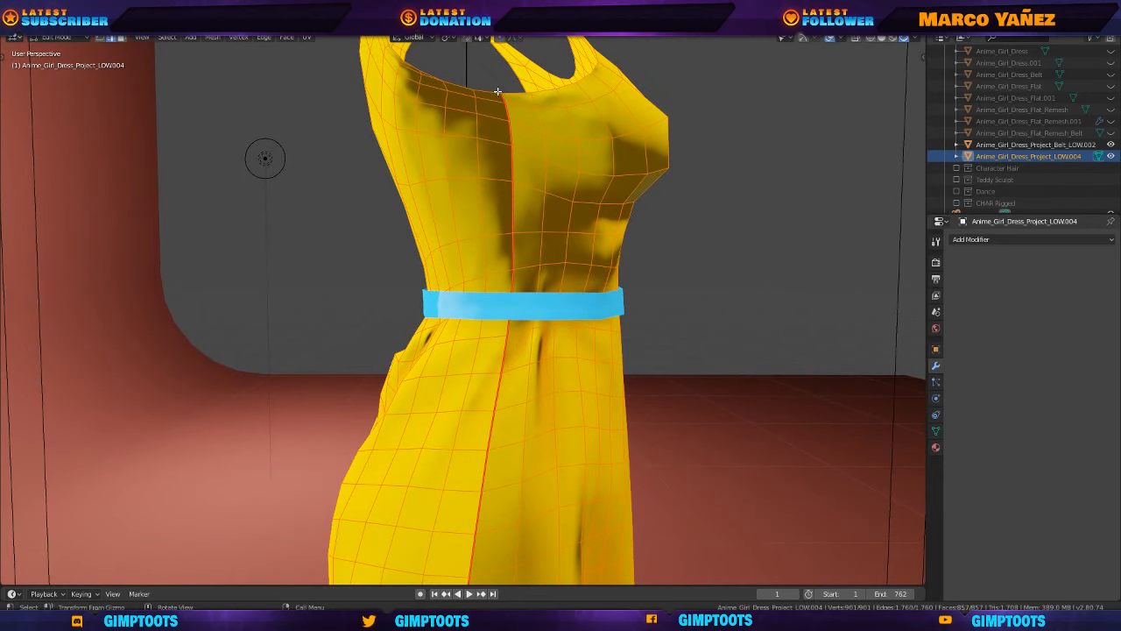
{"action": "key", "text": "ctrl+Tab"}
{"action": "left_click", "coordinate": [477, 95]}
{"action": "key", "text": "alt+a"}
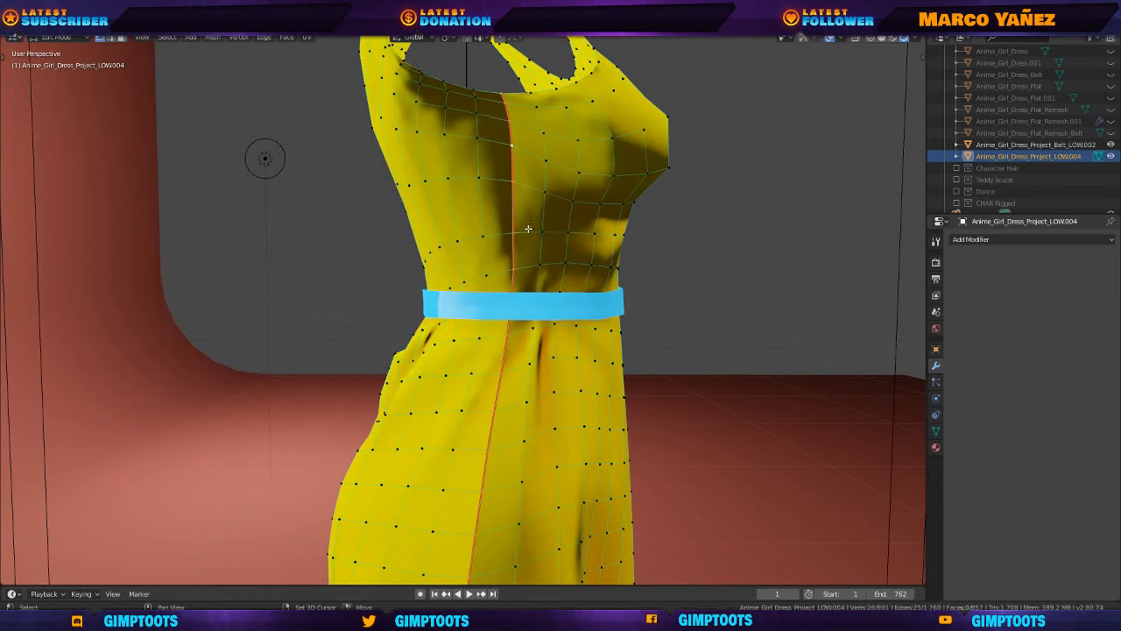
{"action": "scroll", "coordinate": [513, 210], "scroll_direction": "down", "scroll_amount": 2}
{"action": "middle_click_drag", "start_coordinate": [509, 260], "coordinate": [503, 66], "text": "shift"}
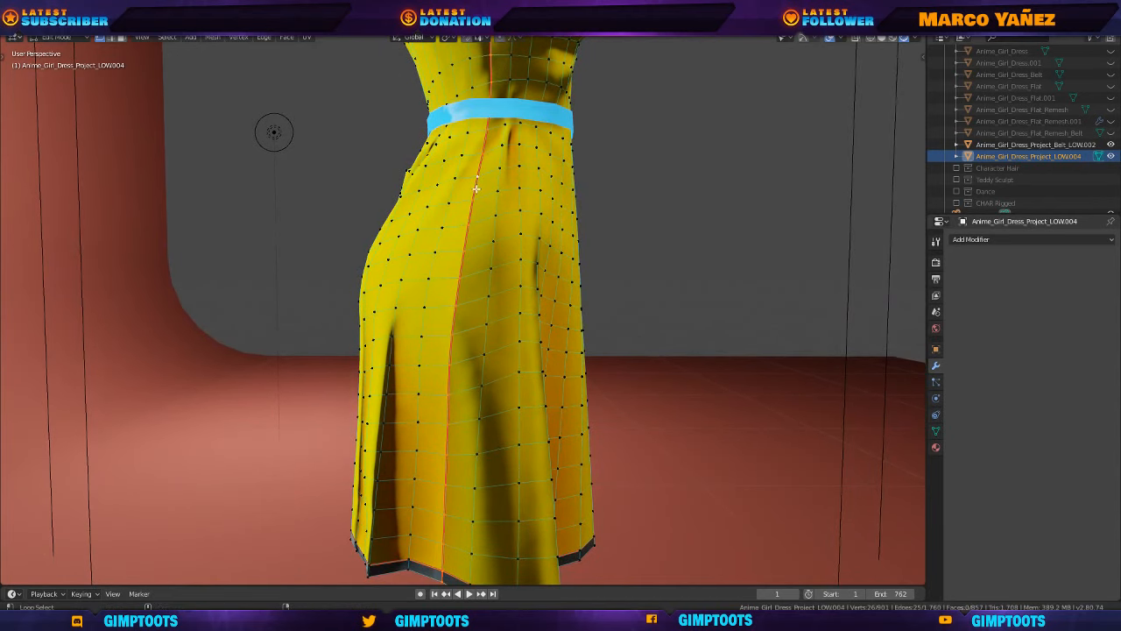
Examine the seams along the skirt, the bodice sides, the shoulder straps and the hem of the dress.
{"action": "middle_click_drag", "start_coordinate": [474, 188], "coordinate": [456, 254]}
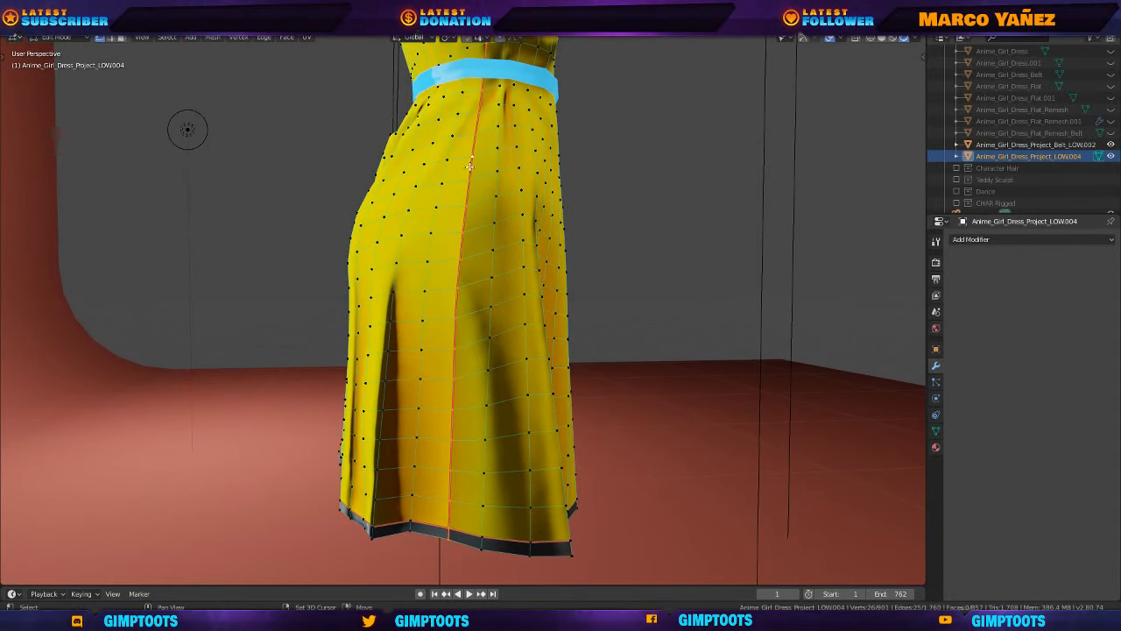
{"action": "middle_click_drag", "start_coordinate": [469, 167], "coordinate": [454, 352], "text": "shift"}
{"action": "middle_click_drag", "start_coordinate": [525, 245], "coordinate": [425, 226]}
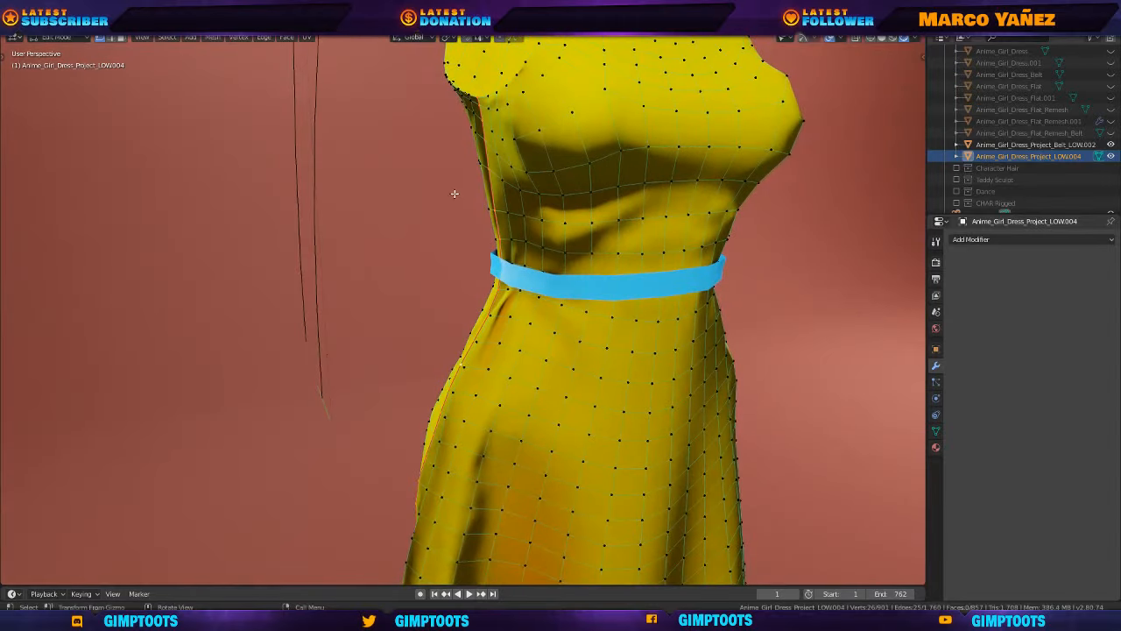
{"action": "middle_click_drag", "start_coordinate": [479, 191], "coordinate": [450, 277], "text": "shift"}
{"action": "scroll", "coordinate": [453, 309], "scroll_direction": "down", "scroll_amount": 2}
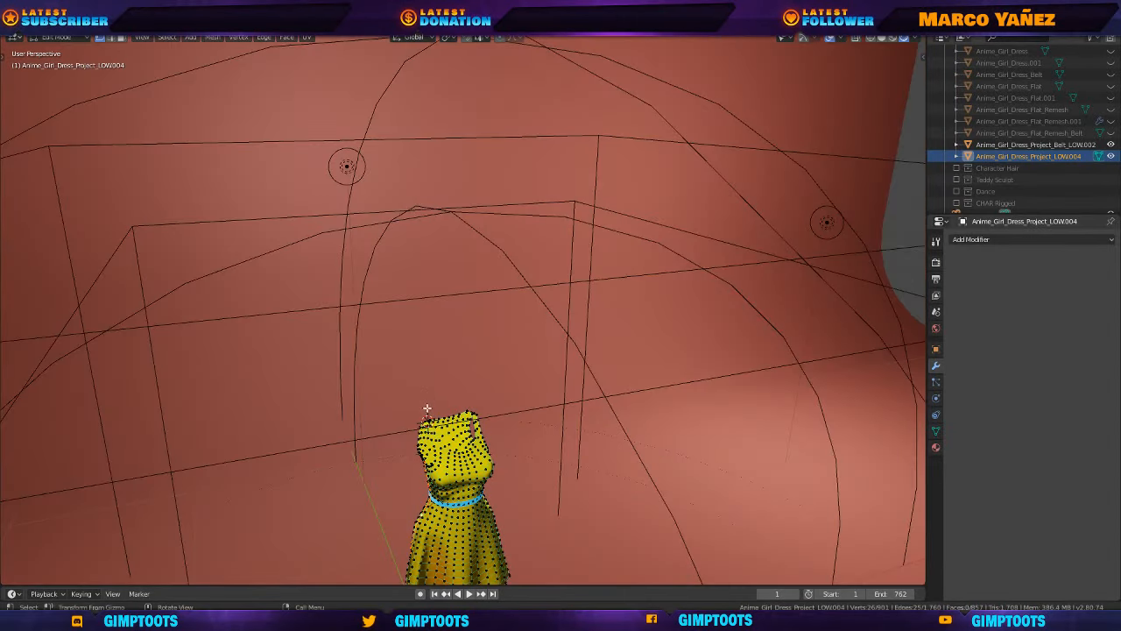
{"action": "middle_click_drag", "start_coordinate": [426, 408], "coordinate": [403, 458]}
{"action": "scroll", "coordinate": [449, 443], "scroll_direction": "up", "scroll_amount": 6}
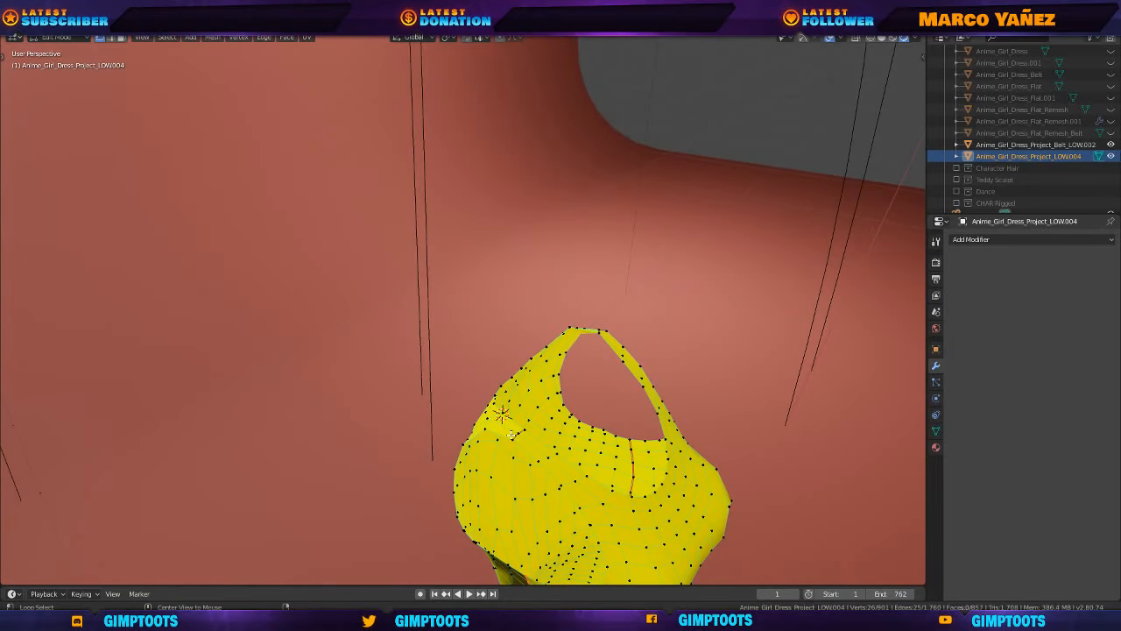
{"action": "middle_click_drag", "start_coordinate": [529, 422], "coordinate": [371, 358]}
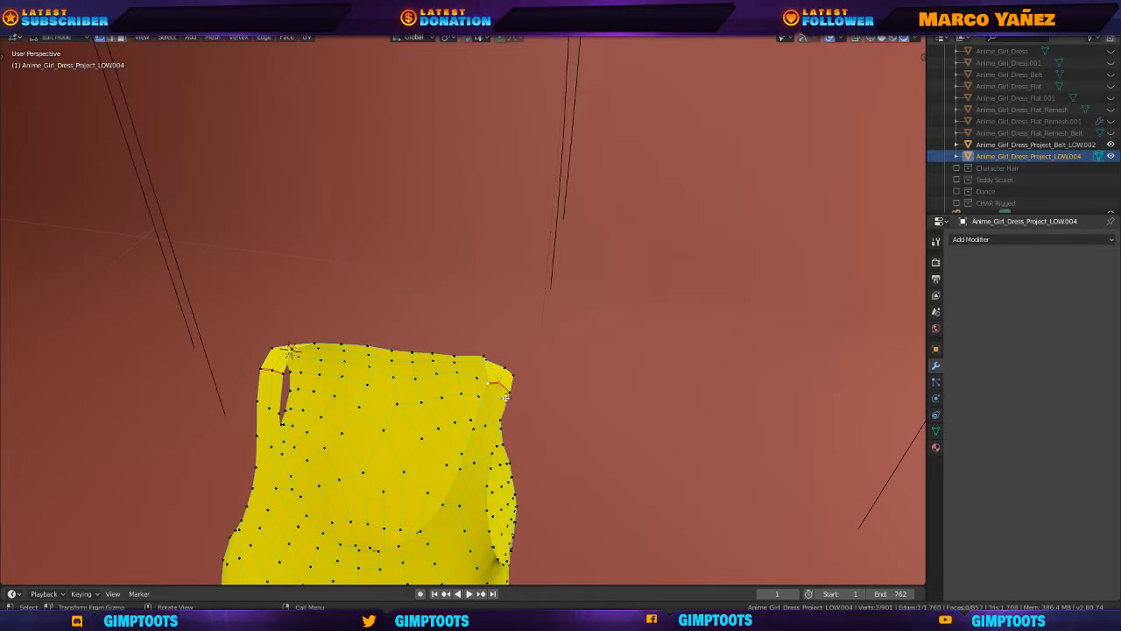
{"action": "middle_click_drag", "start_coordinate": [506, 397], "coordinate": [433, 318]}
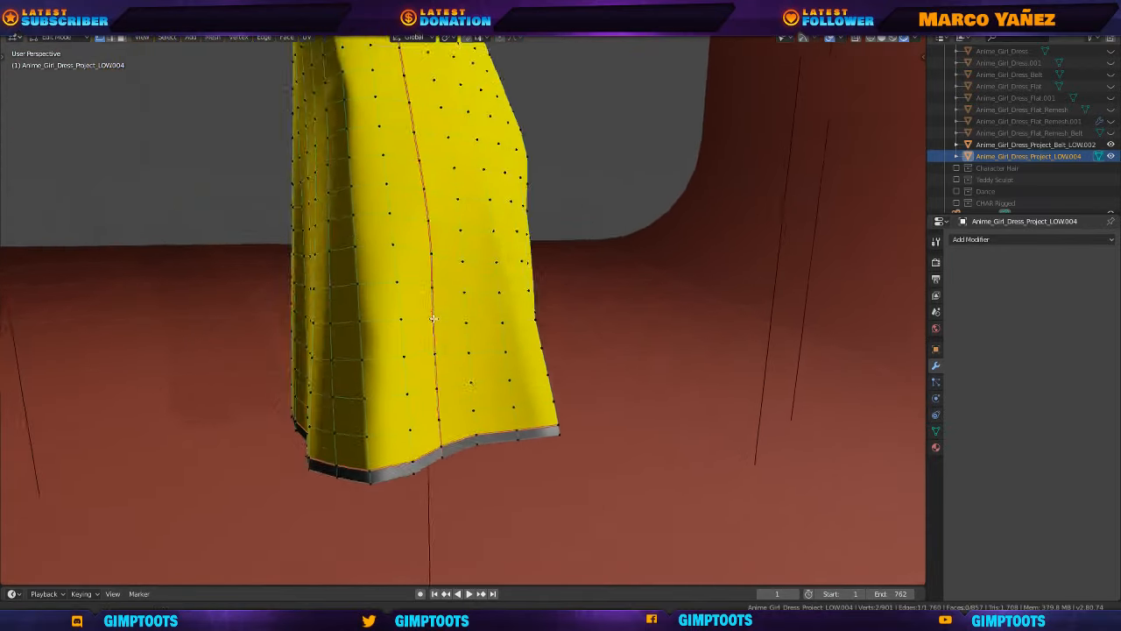
{"action": "scroll", "coordinate": [433, 318], "scroll_direction": "down", "scroll_amount": 5}
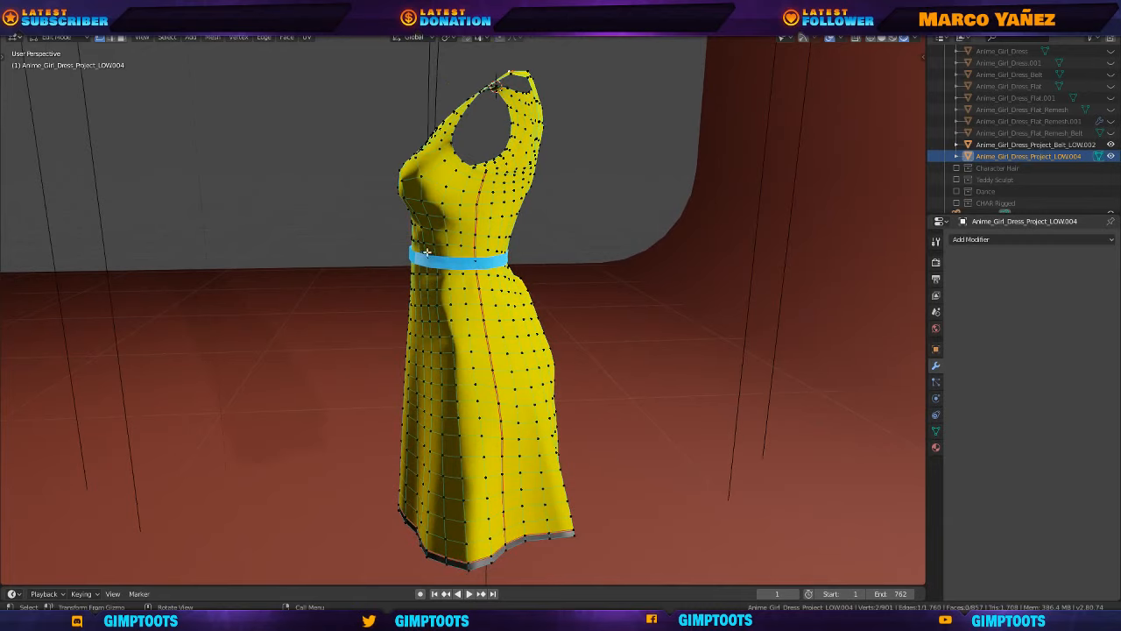
{"action": "middle_click_drag", "start_coordinate": [381, 276], "coordinate": [498, 281]}
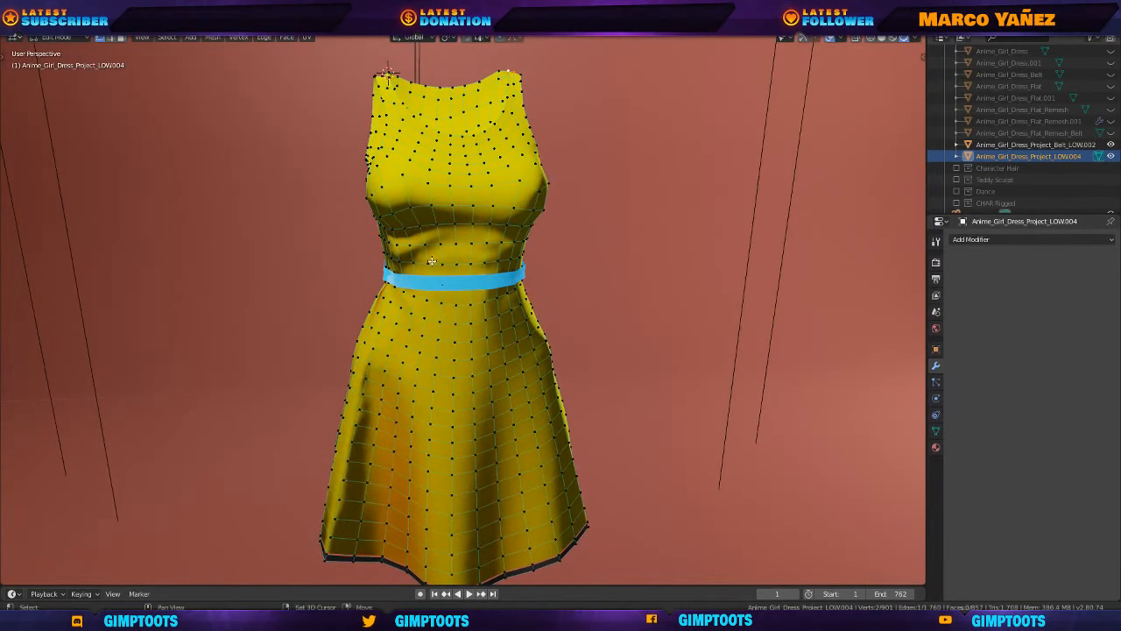
{"action": "middle_click_drag", "start_coordinate": [432, 261], "coordinate": [539, 264]}
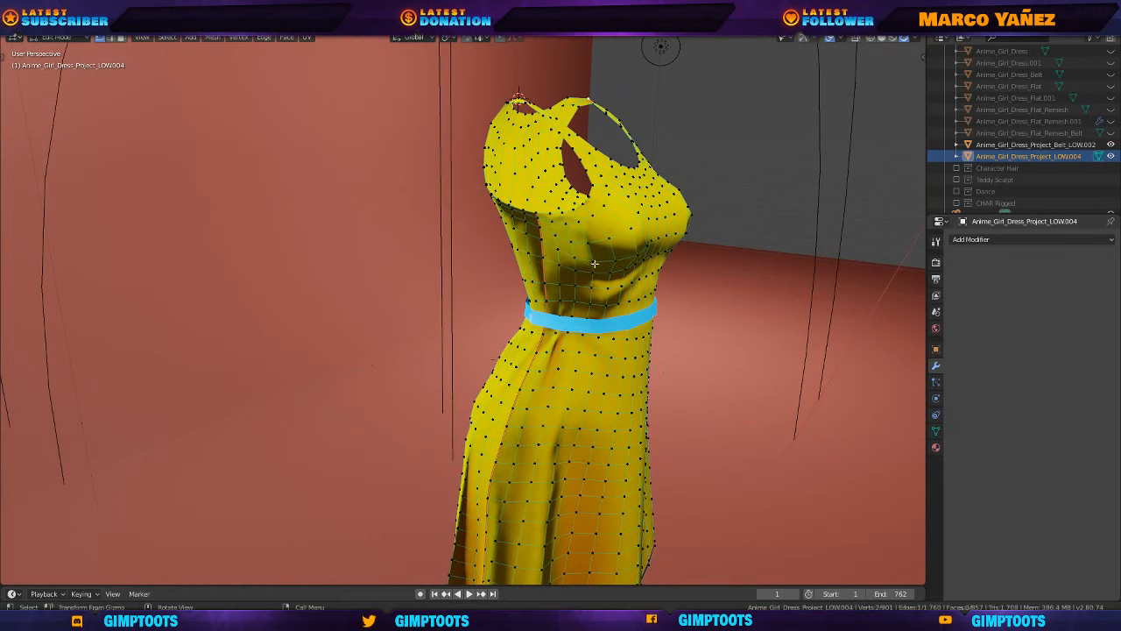
{"action": "scroll", "coordinate": [1021, 105], "scroll_direction": "up", "scroll_amount": 3}
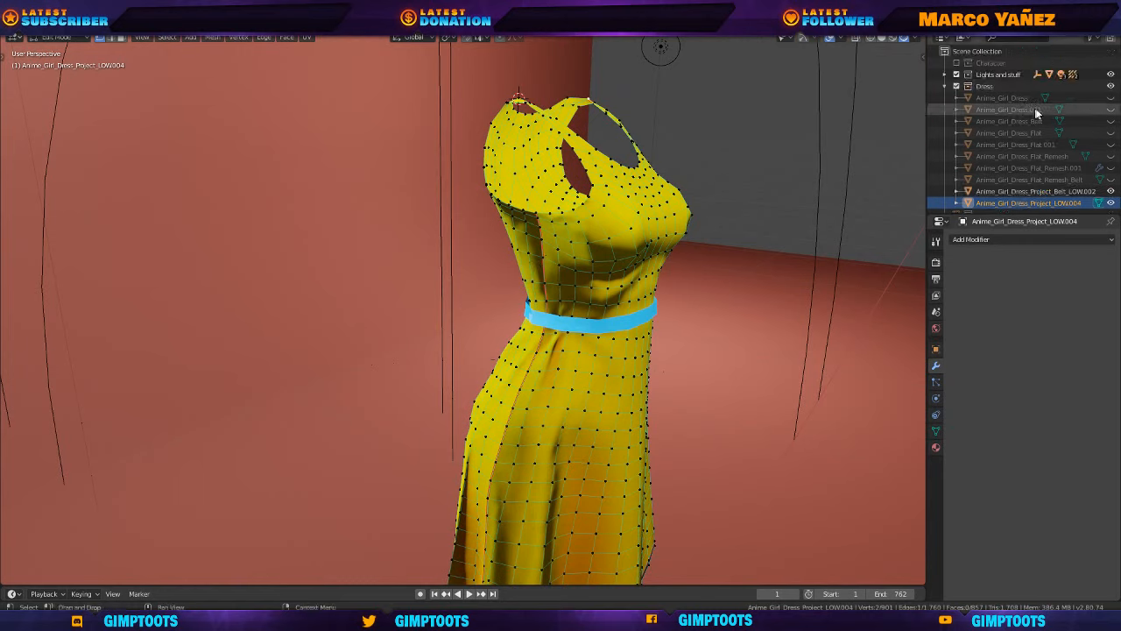
Disable the Dress collection and enable the Dance collection.
{"action": "left_click", "coordinate": [943, 85]}
{"action": "left_click", "coordinate": [957, 85]}
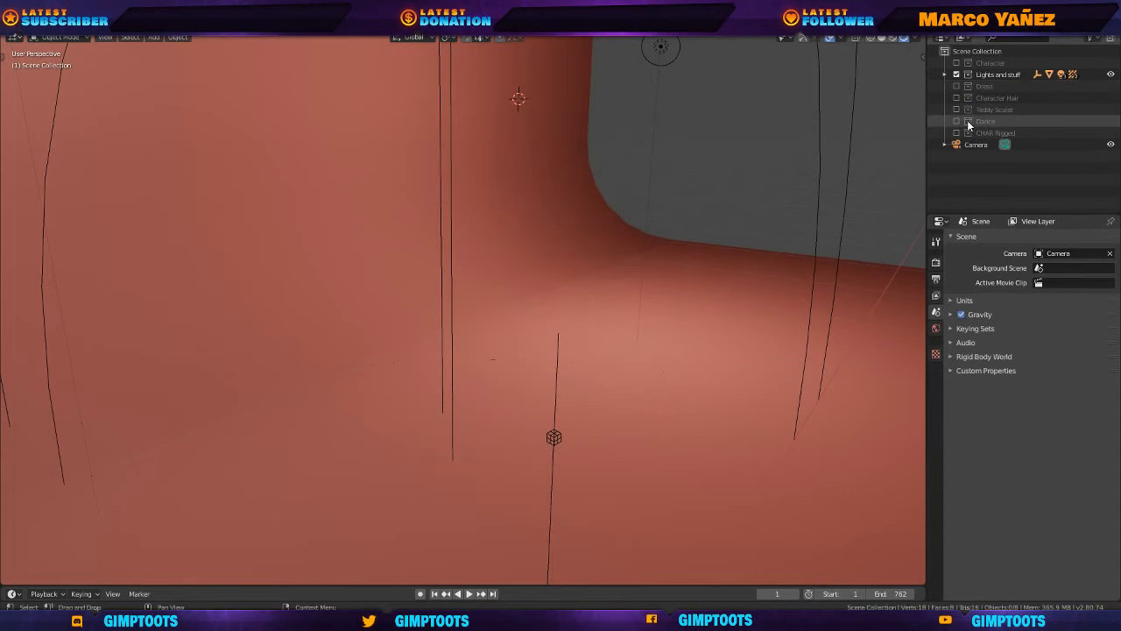
{"action": "left_click", "coordinate": [956, 121]}
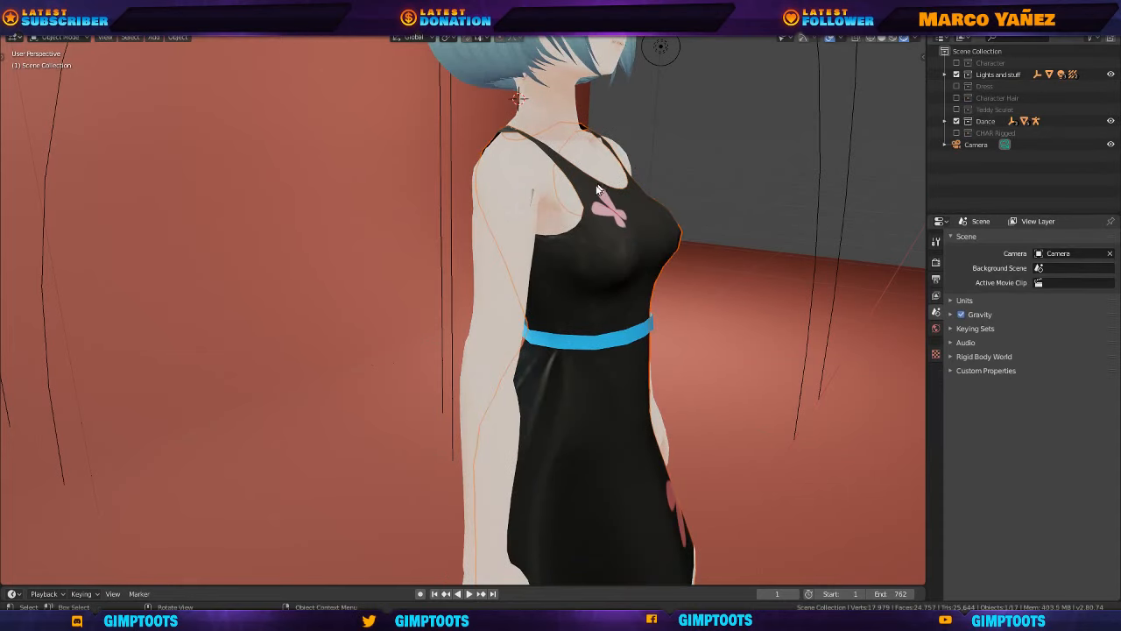
View the finished character through the scene camera with the viewport overlays turned off.
{"action": "scroll", "coordinate": [584, 345], "scroll_direction": "down", "scroll_amount": 8}
{"action": "middle_click_drag", "start_coordinate": [583, 341], "coordinate": [510, 323]}
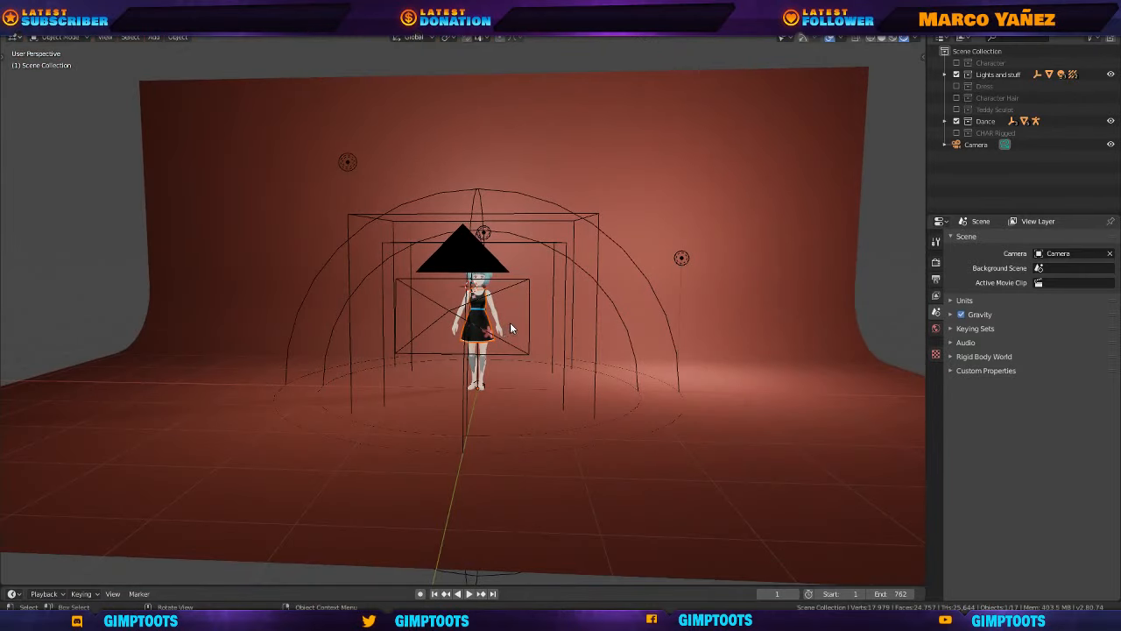
{"action": "scroll", "coordinate": [515, 328], "scroll_direction": "up", "scroll_amount": 3}
{"action": "key", "text": "KP_0"}
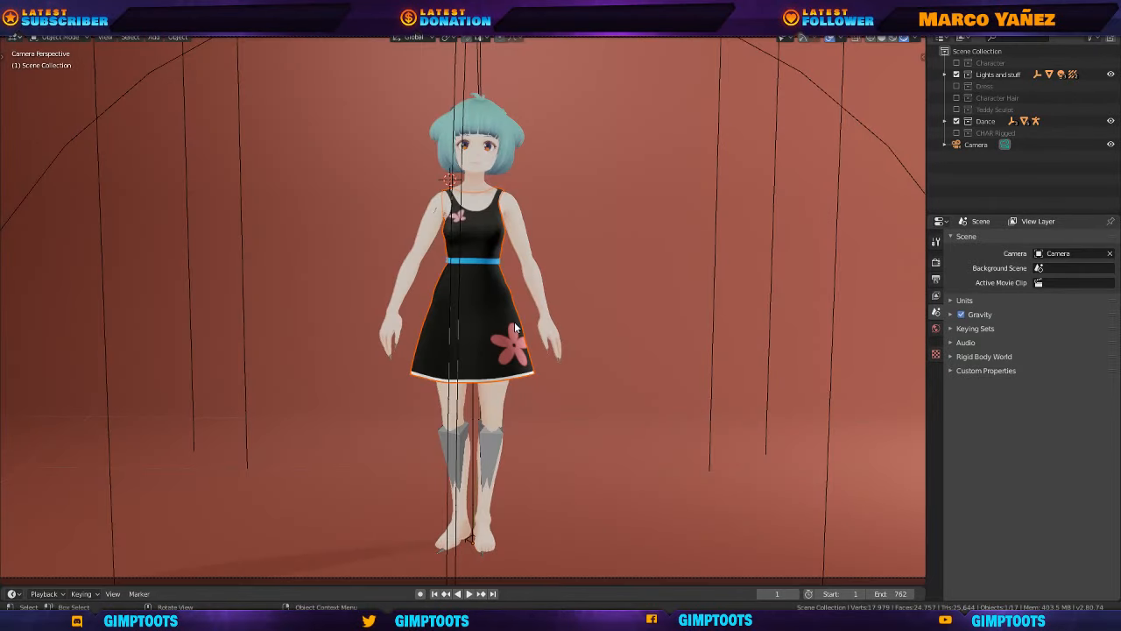
{"action": "left_click", "coordinate": [836, 37]}
{"action": "left_click", "coordinate": [829, 37]}
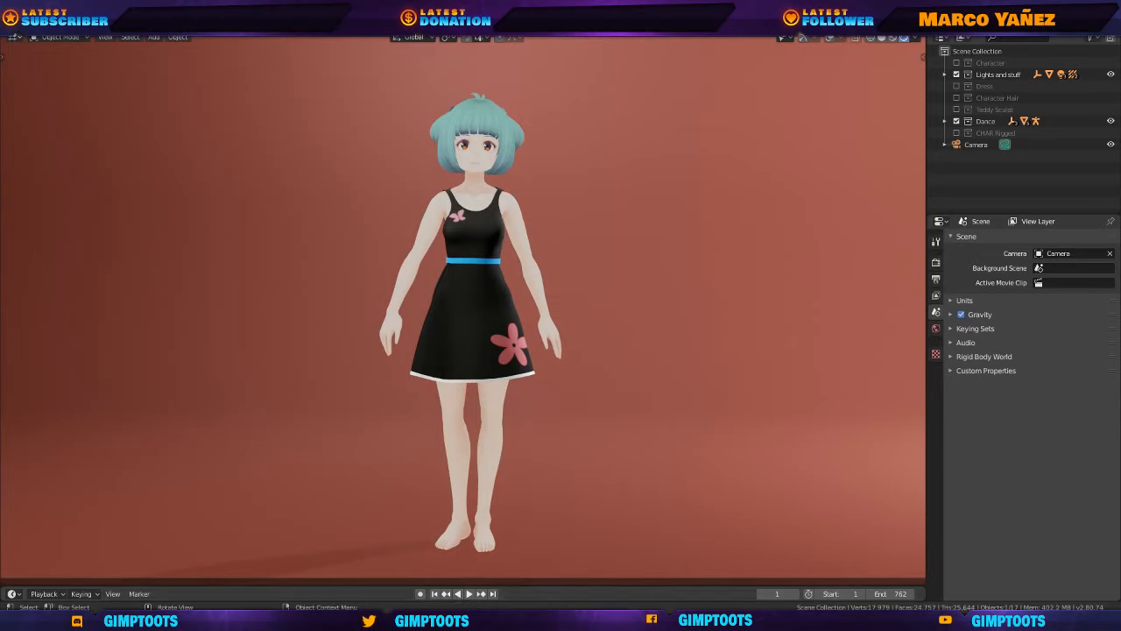
Play the dance animation briefly, stop it and return to the first frame.
{"action": "left_click", "coordinate": [469, 593]}
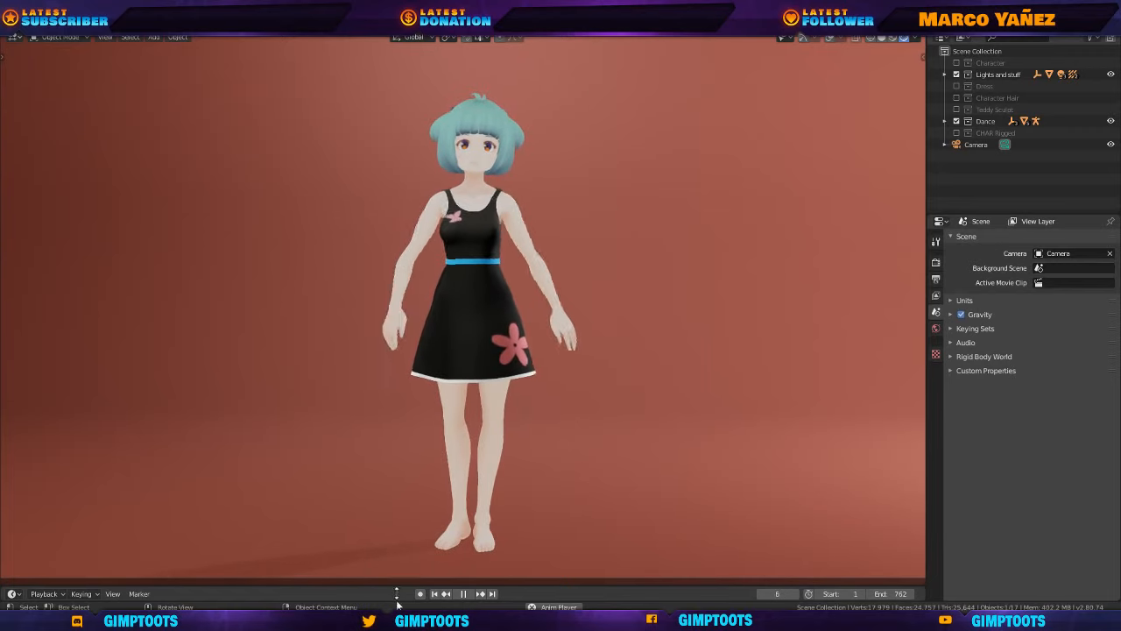
{"action": "left_click", "coordinate": [462, 594]}
{"action": "left_click", "coordinate": [434, 594]}
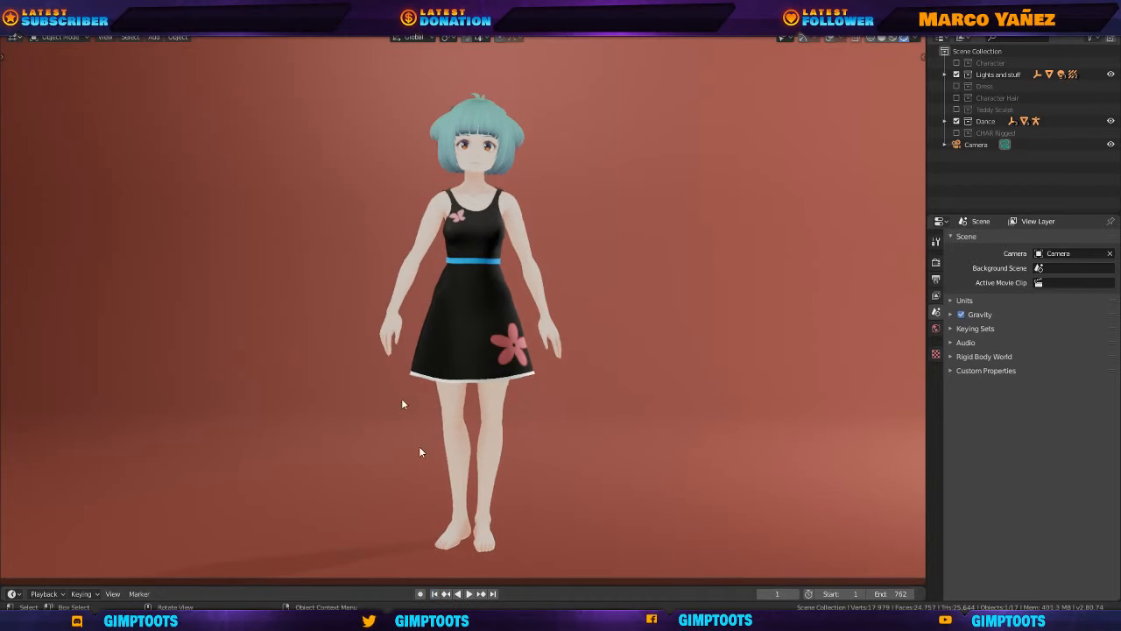
Quit the dress scene, discarding its changes, and return to the comforter scene.
{"action": "left_click", "coordinate": [27, 23]}
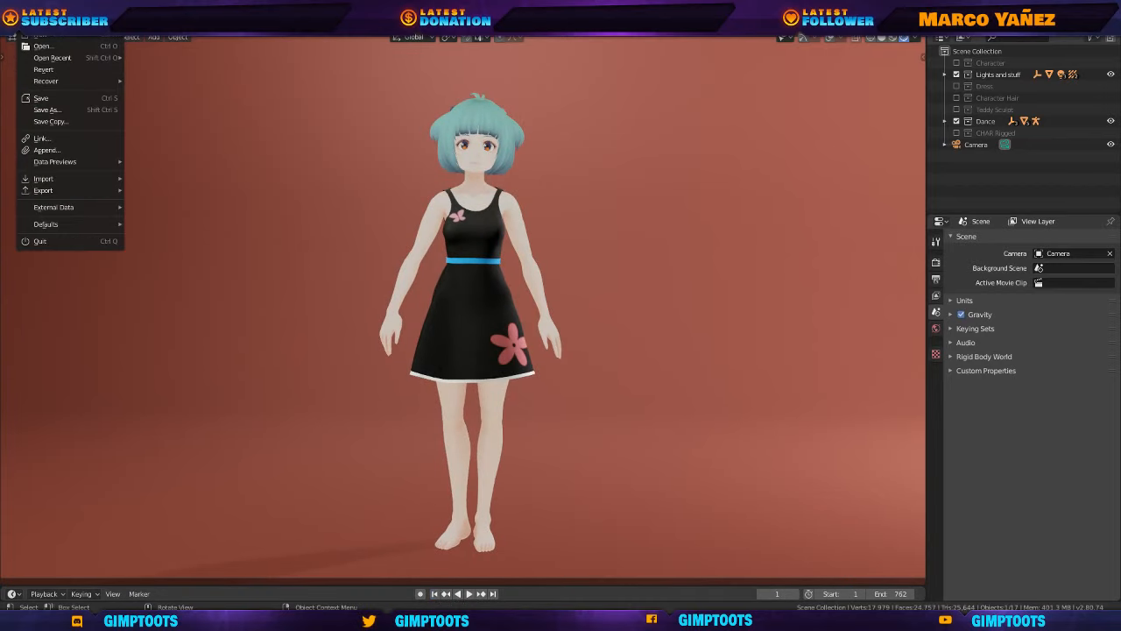
{"action": "left_click", "coordinate": [40, 241]}
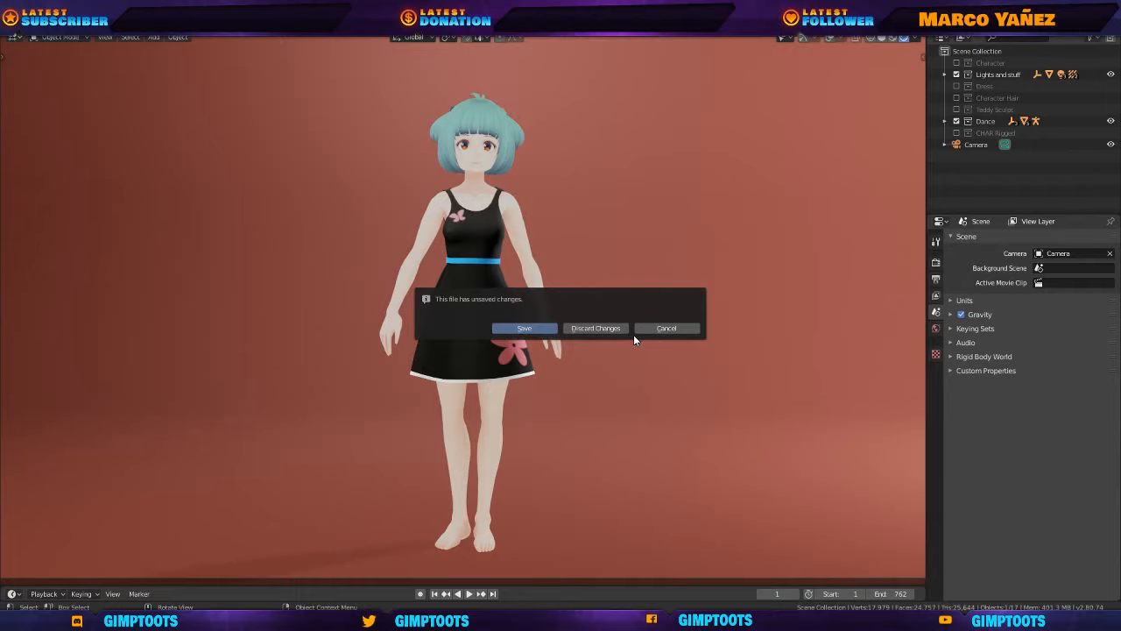
{"action": "left_click", "coordinate": [600, 329]}
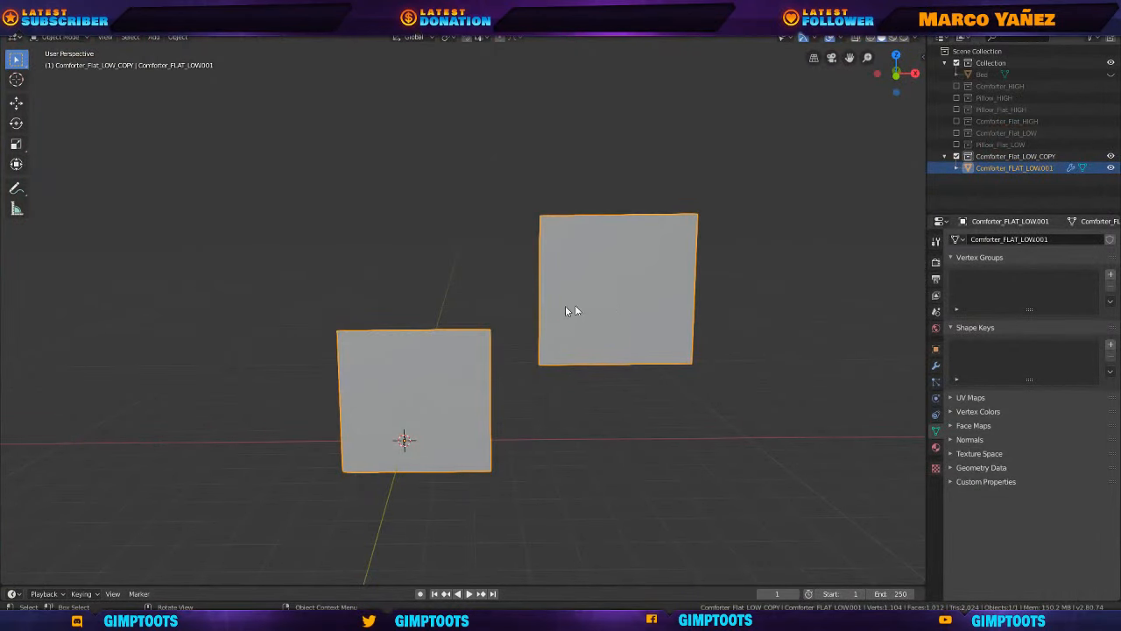
Show the comforter copy's modifier settings, disable the Comforter_Flat_LOW_COPY collection and enable Comforter_Flat_LOW.
{"action": "middle_click_drag", "start_coordinate": [723, 292], "coordinate": [595, 340]}
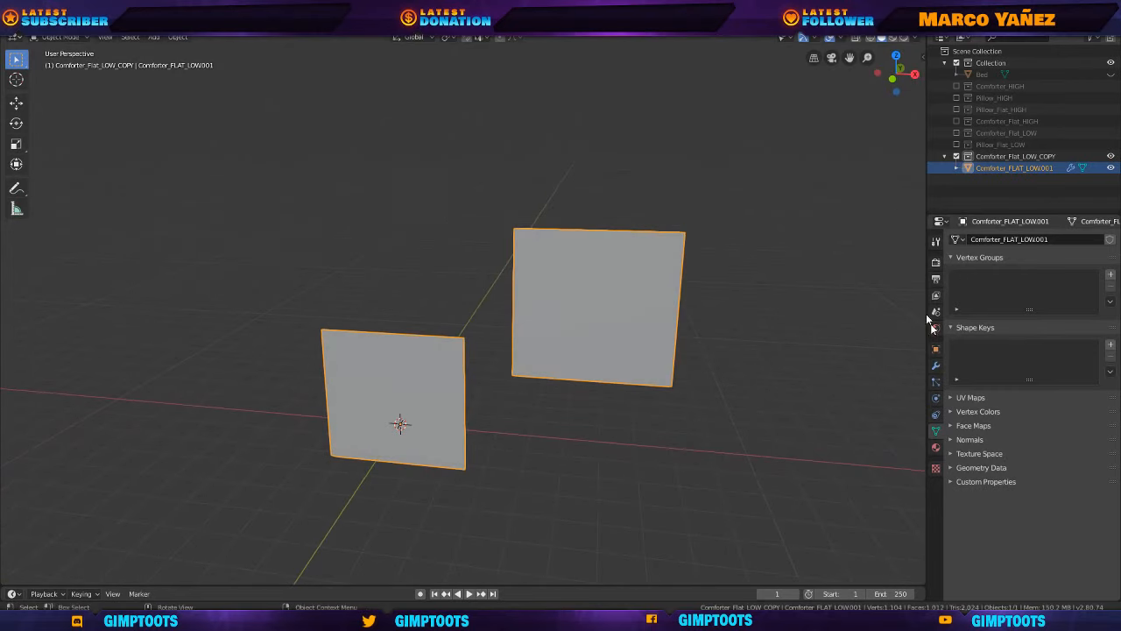
{"action": "left_click", "coordinate": [936, 367]}
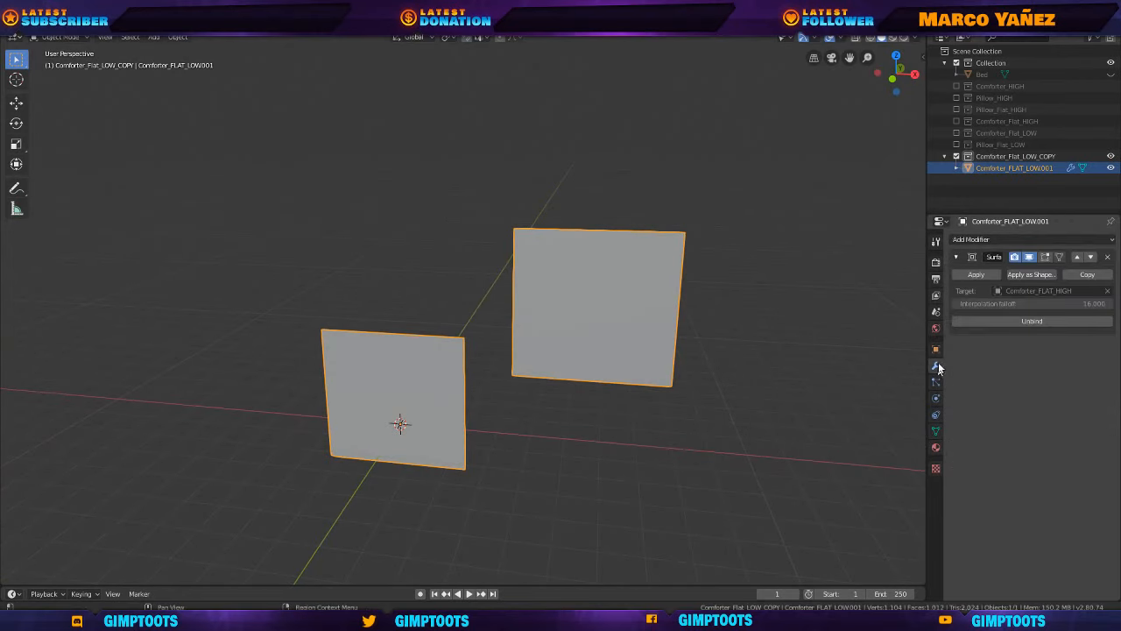
{"action": "left_click", "coordinate": [957, 156]}
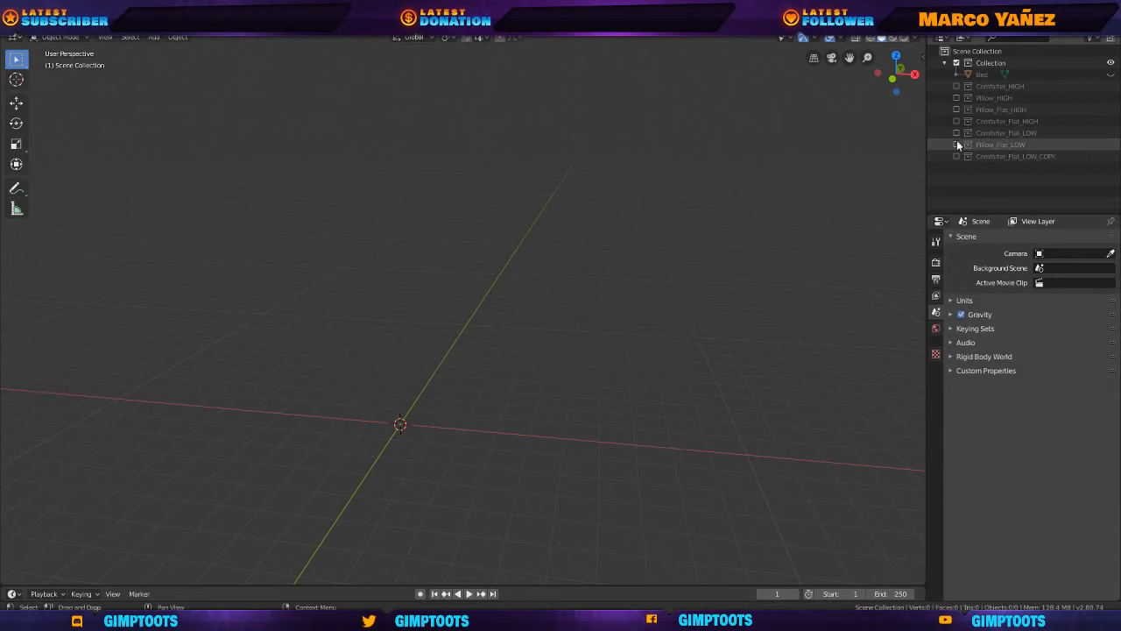
{"action": "left_click", "coordinate": [957, 144]}
{"action": "left_click", "coordinate": [957, 144]}
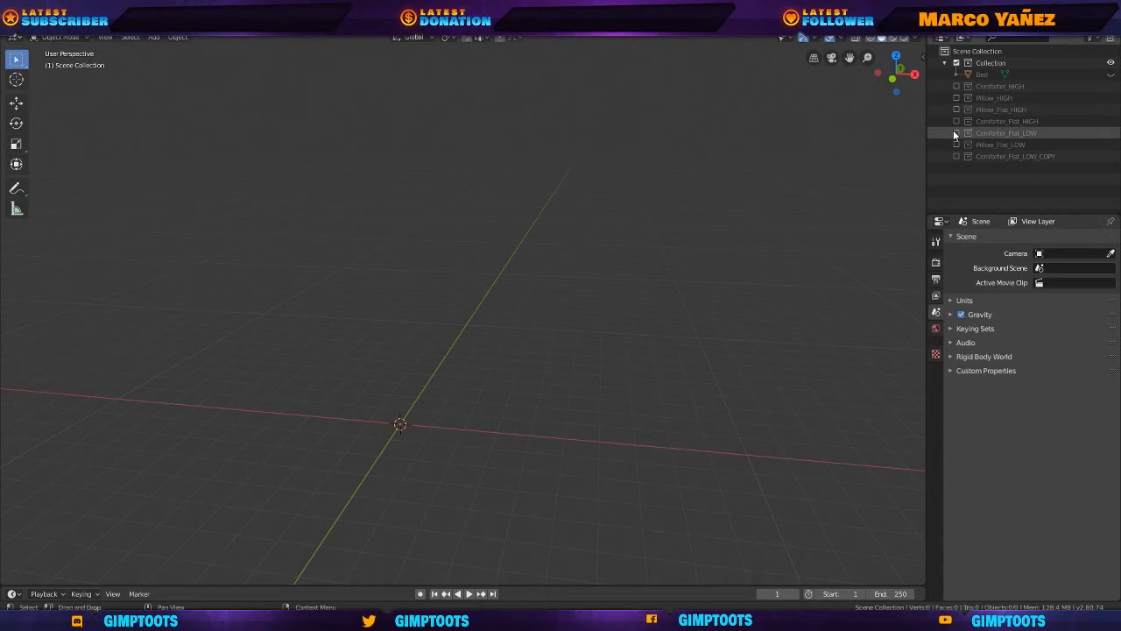
{"action": "left_click", "coordinate": [955, 132]}
Select the draped Comforter_FLAT_LOW mesh and enter Edit Mode on it.
{"action": "scroll", "coordinate": [422, 423], "scroll_direction": "up", "scroll_amount": 4}
{"action": "middle_click_drag", "start_coordinate": [441, 451], "coordinate": [461, 278], "text": "shift"}
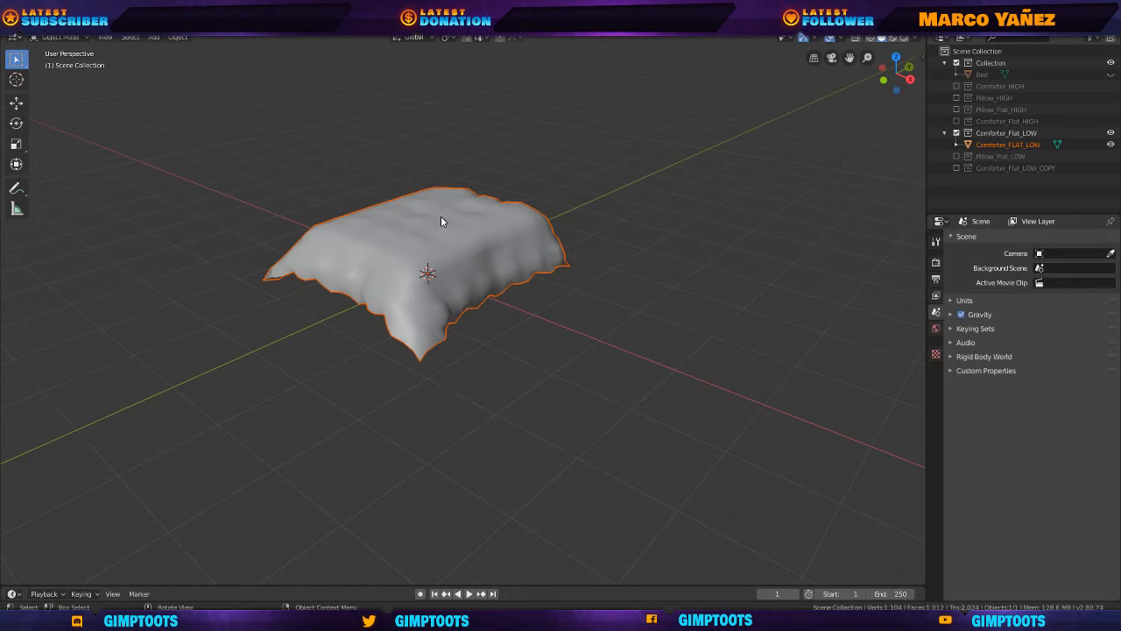
{"action": "left_click", "coordinate": [462, 269]}
{"action": "key", "text": "Tab"}
{"action": "left_click", "coordinate": [391, 274]}
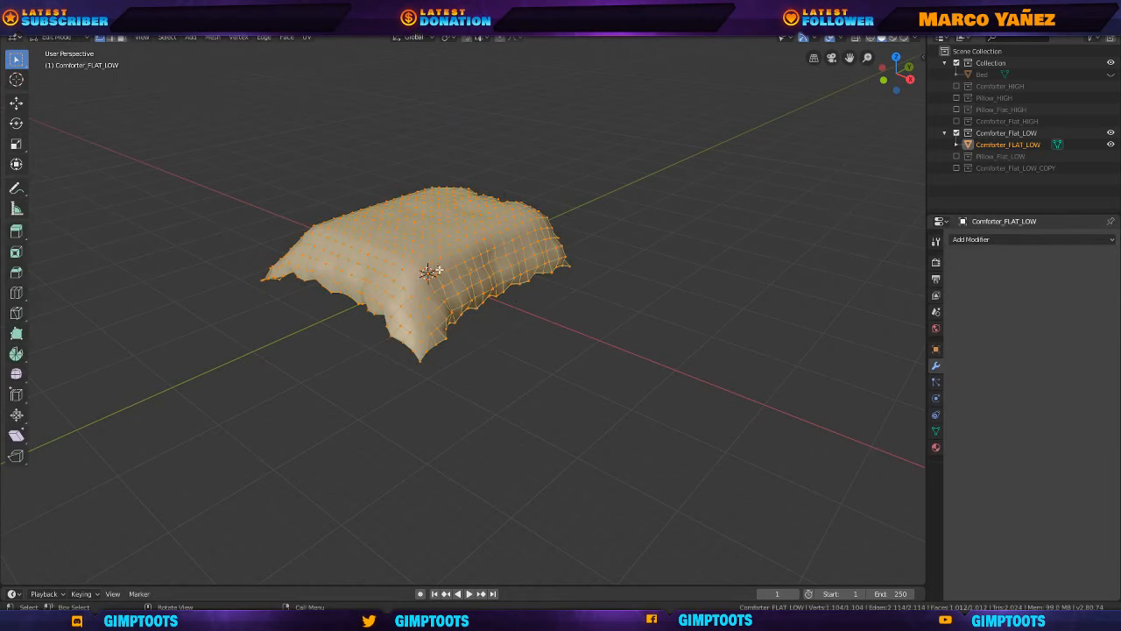
Examine the underside and the open corner edges of the draped comforter mesh up close.
{"action": "scroll", "coordinate": [391, 283], "scroll_direction": "up", "scroll_amount": 4}
{"action": "middle_click_drag", "start_coordinate": [406, 326], "coordinate": [415, 333], "text": "shift"}
{"action": "middle_click_drag", "start_coordinate": [415, 385], "coordinate": [423, 315]}
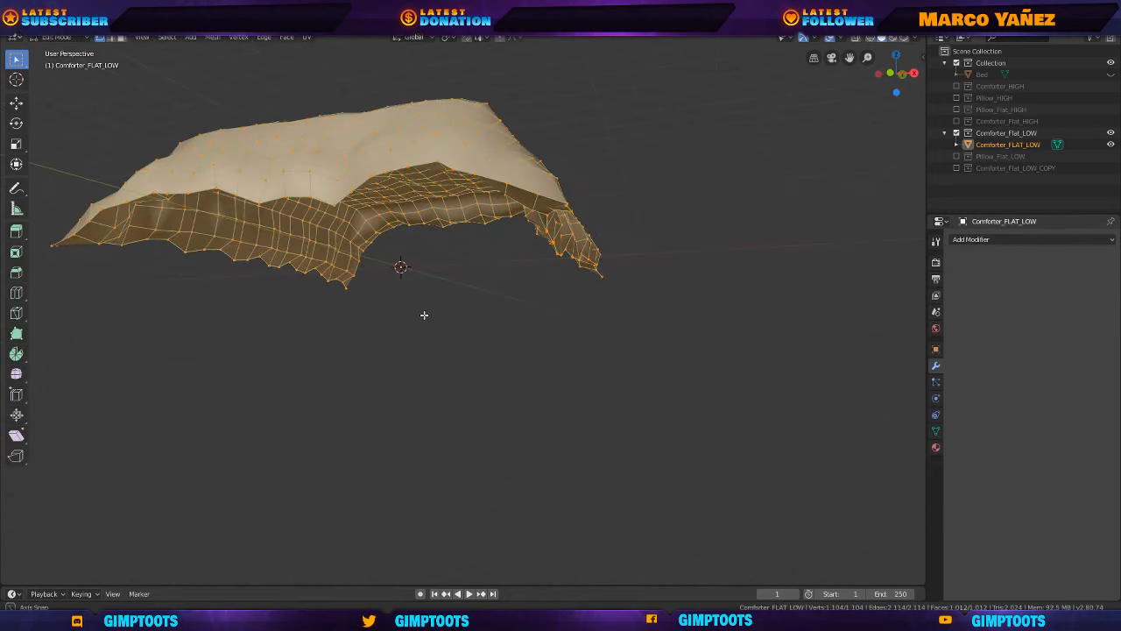
{"action": "scroll", "coordinate": [460, 243], "scroll_direction": "up", "scroll_amount": 4}
{"action": "middle_click_drag", "start_coordinate": [604, 117], "coordinate": [519, 244]}
{"action": "scroll", "coordinate": [519, 245], "scroll_direction": "up", "scroll_amount": 2}
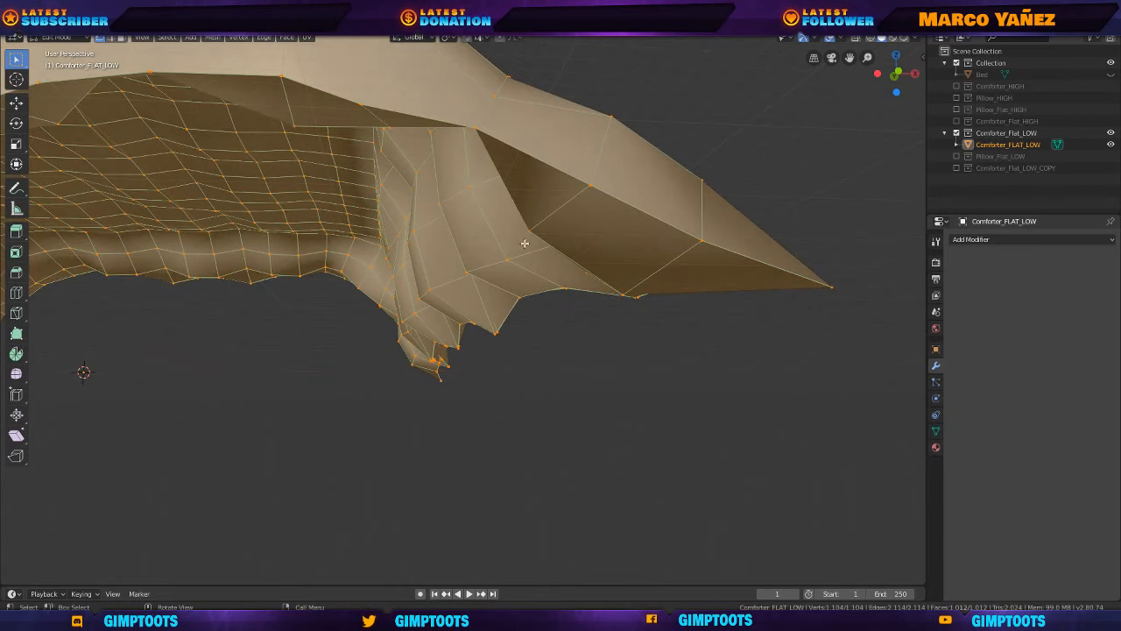
{"action": "middle_click_drag", "start_coordinate": [580, 184], "coordinate": [573, 243]}
{"action": "scroll", "coordinate": [573, 243], "scroll_direction": "up", "scroll_amount": 1}
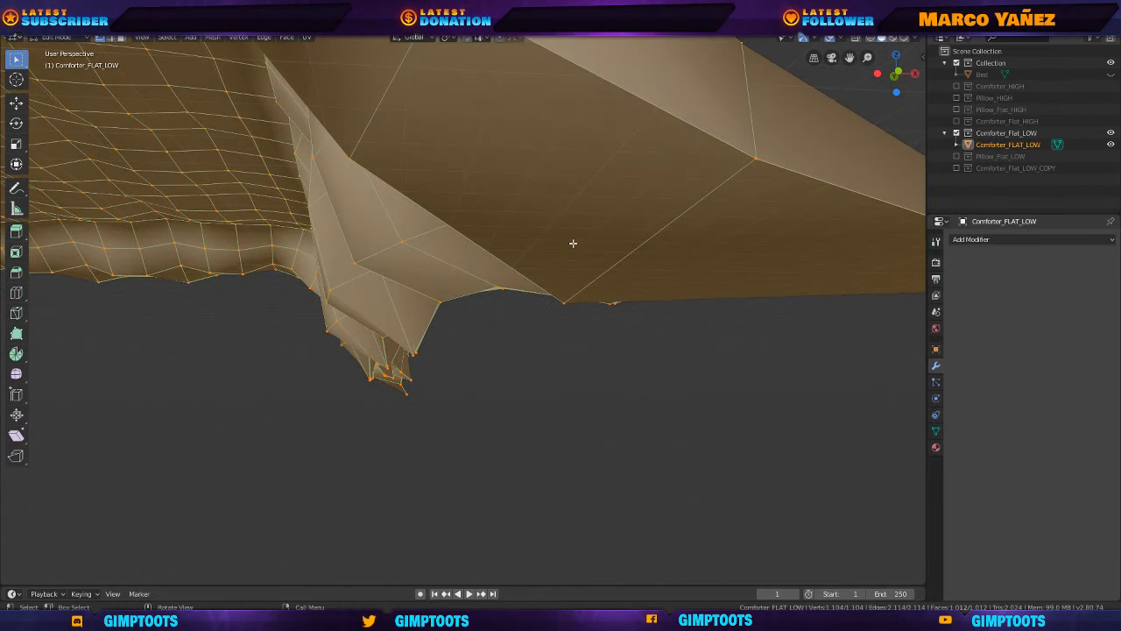
{"action": "middle_click_drag", "start_coordinate": [639, 214], "coordinate": [475, 237]}
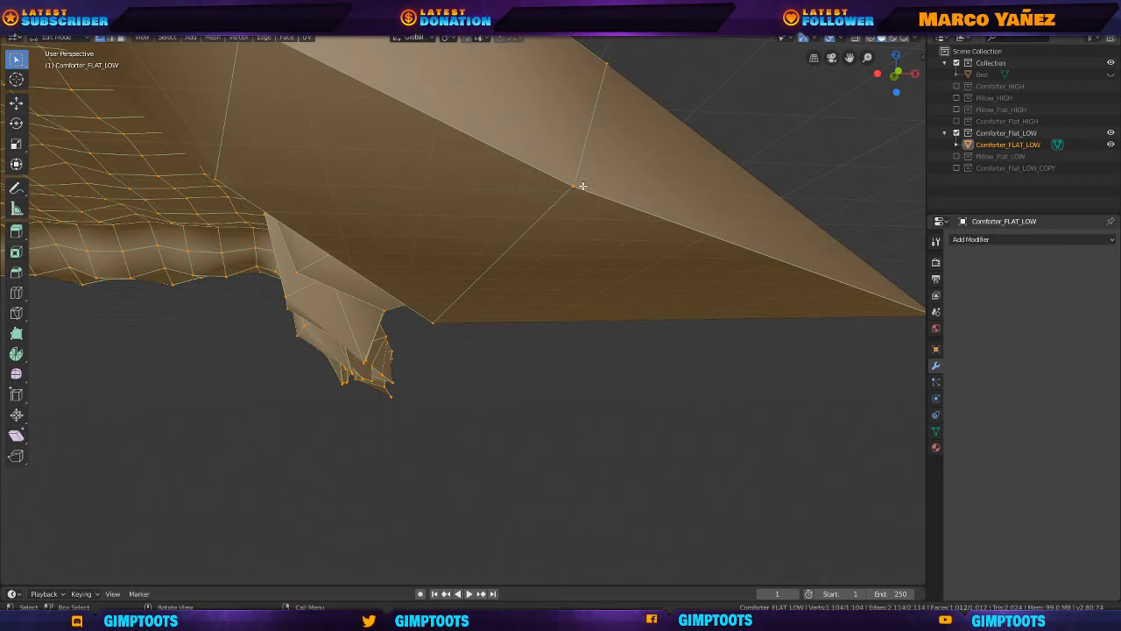
Try merging the comforter's selected vertices by distance, and undo the merge.
{"action": "key", "text": "m"}
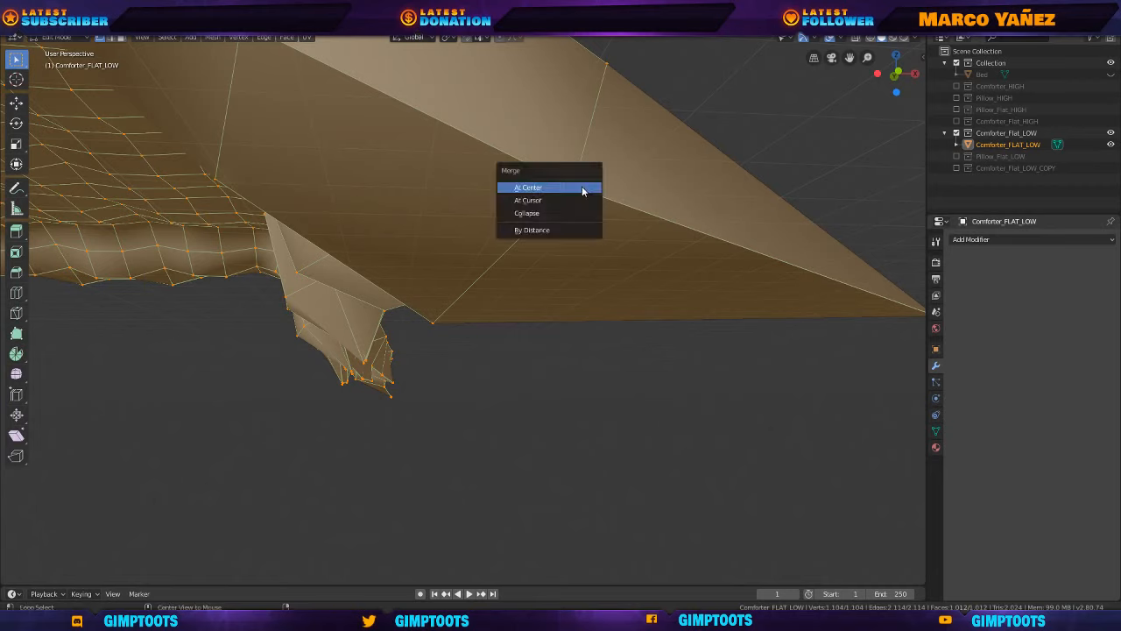
{"action": "left_click", "coordinate": [556, 230]}
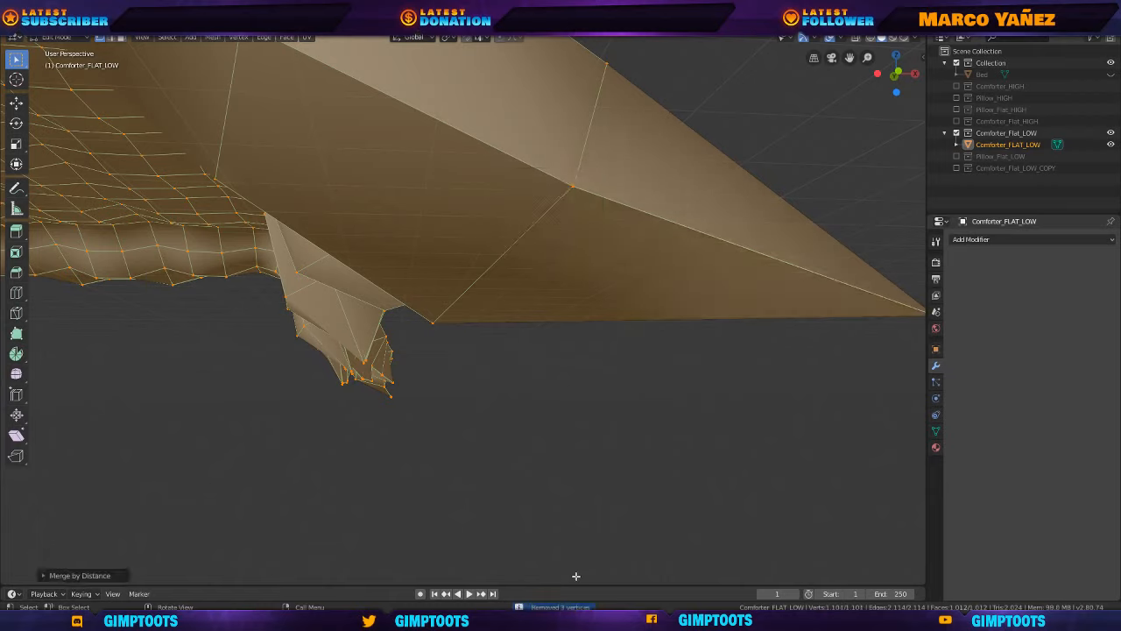
{"action": "key", "text": "ctrl+z"}
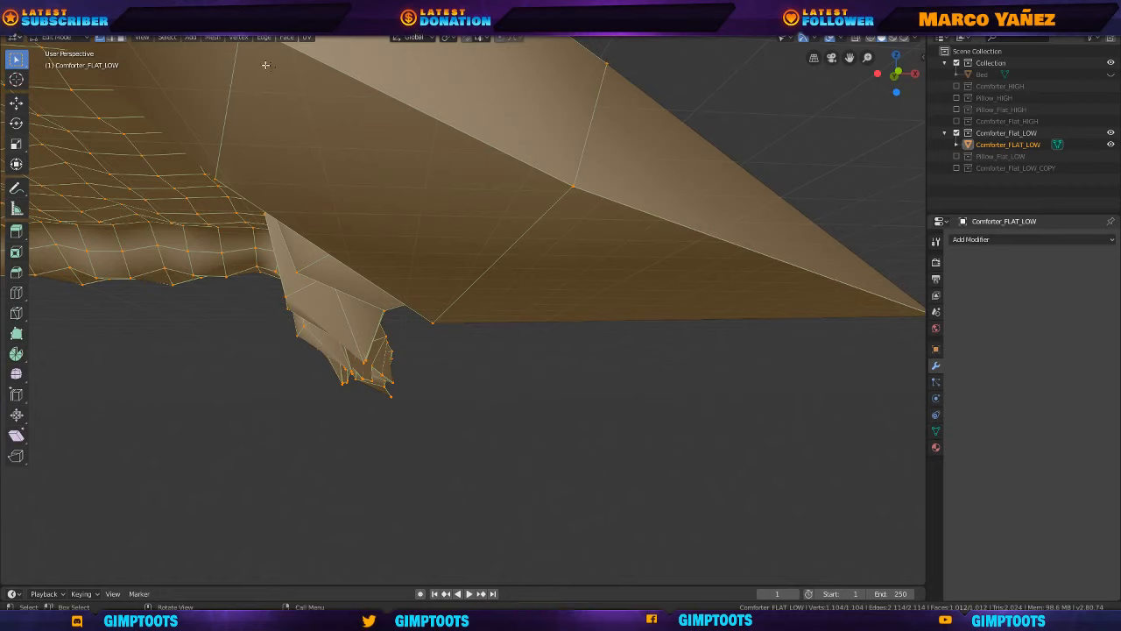
Try dissolving all selected vertices of the comforter mesh, and undo the operation.
{"action": "left_click", "coordinate": [212, 37]}
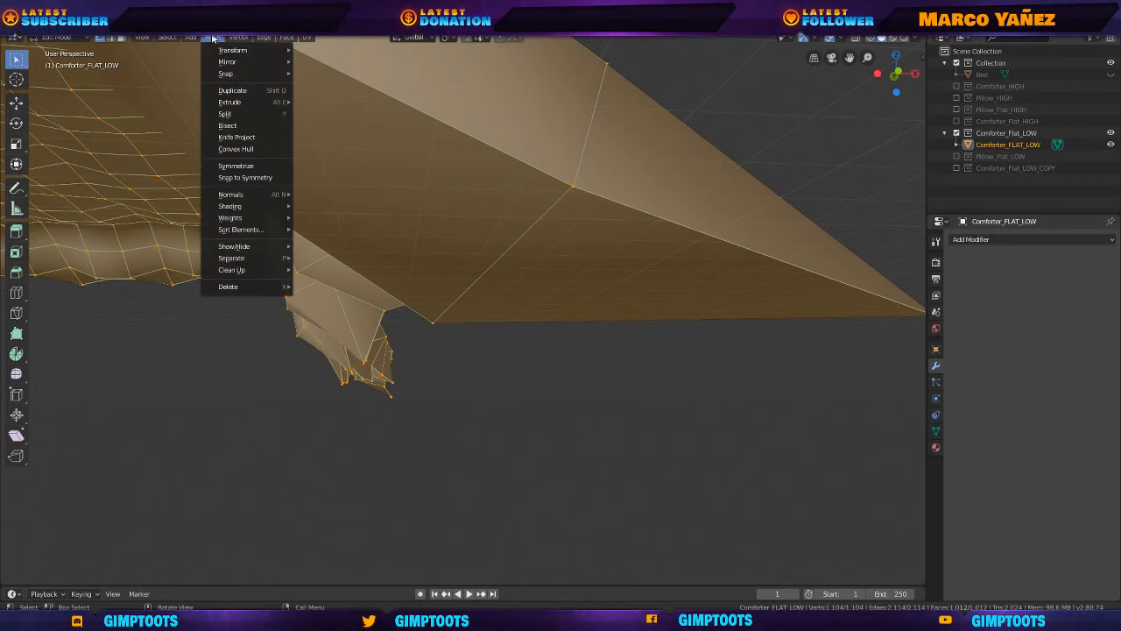
{"action": "mouse_move", "coordinate": [250, 218]}
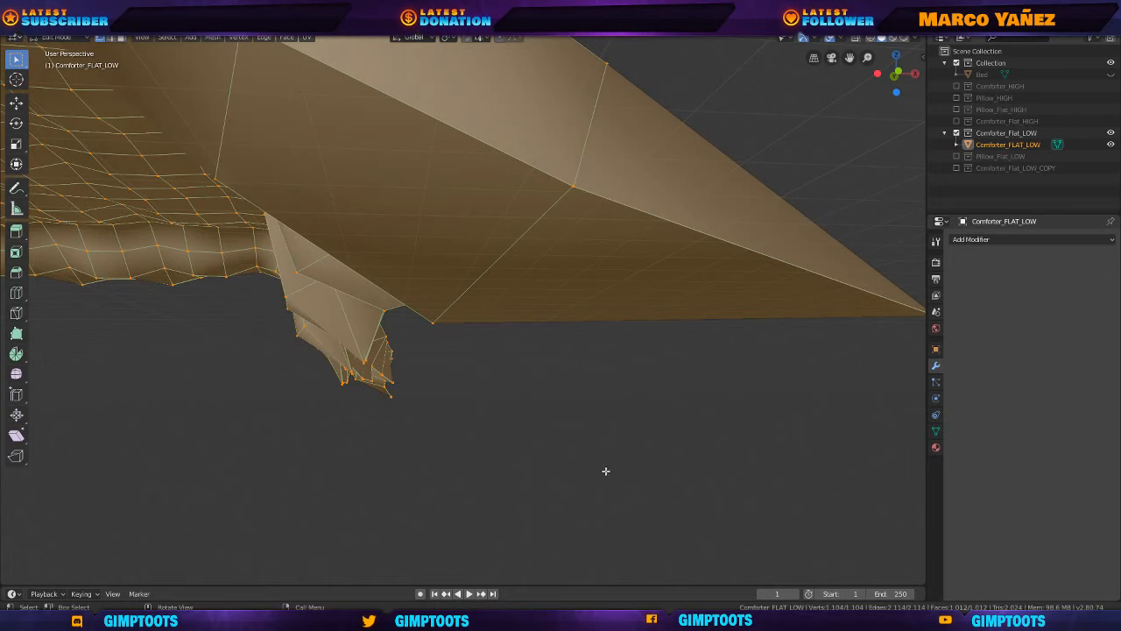
{"action": "right_click", "coordinate": [606, 472]}
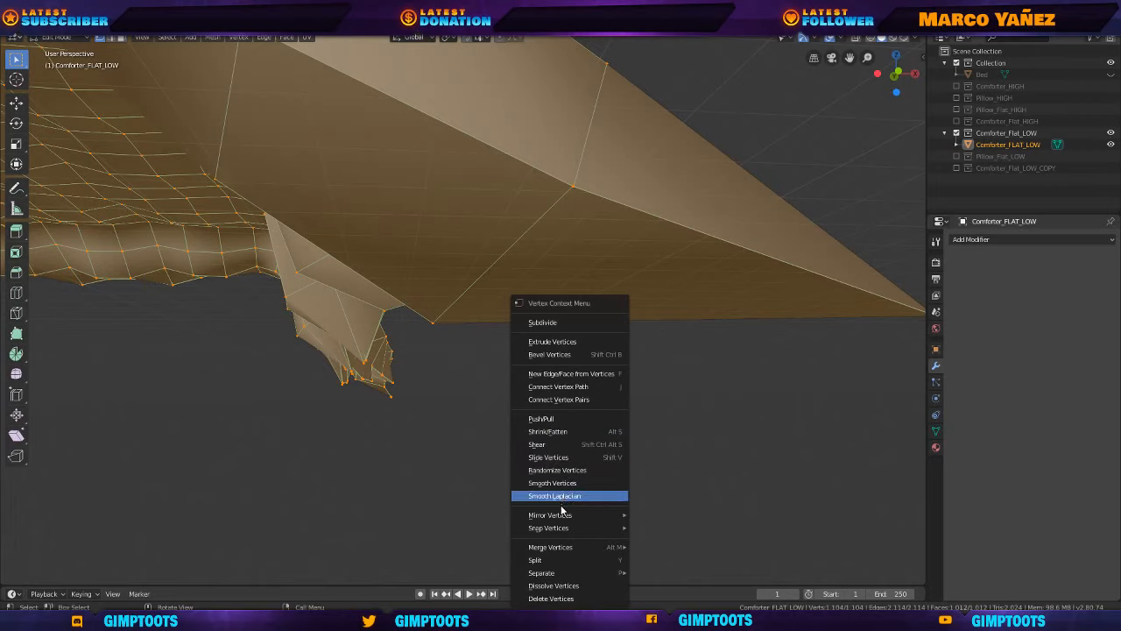
{"action": "mouse_move", "coordinate": [570, 548]}
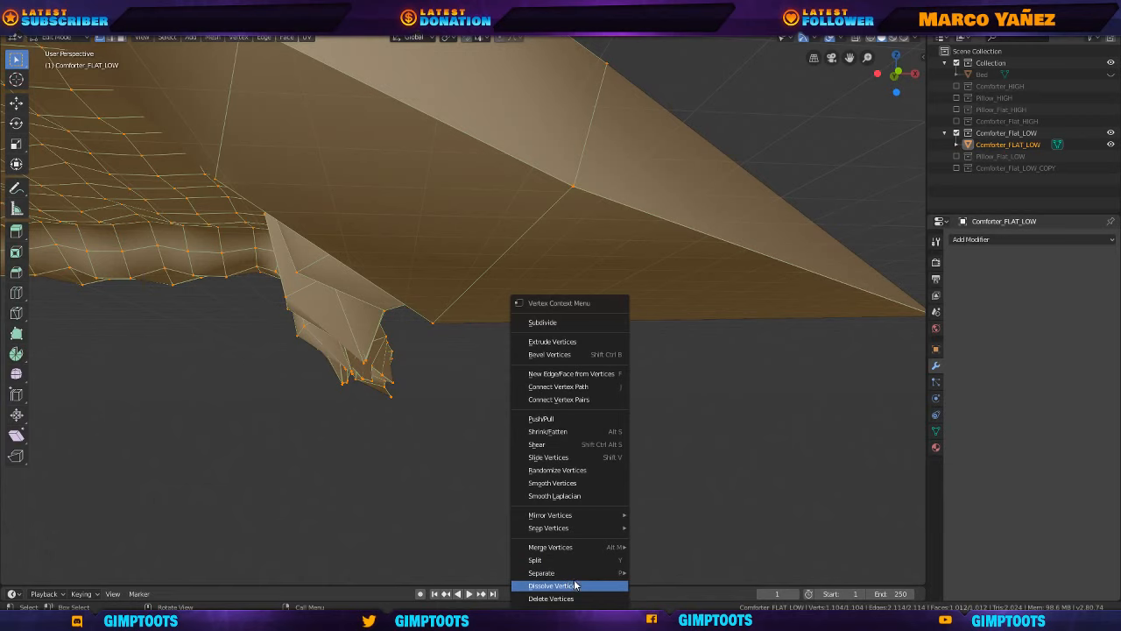
{"action": "left_click", "coordinate": [568, 585]}
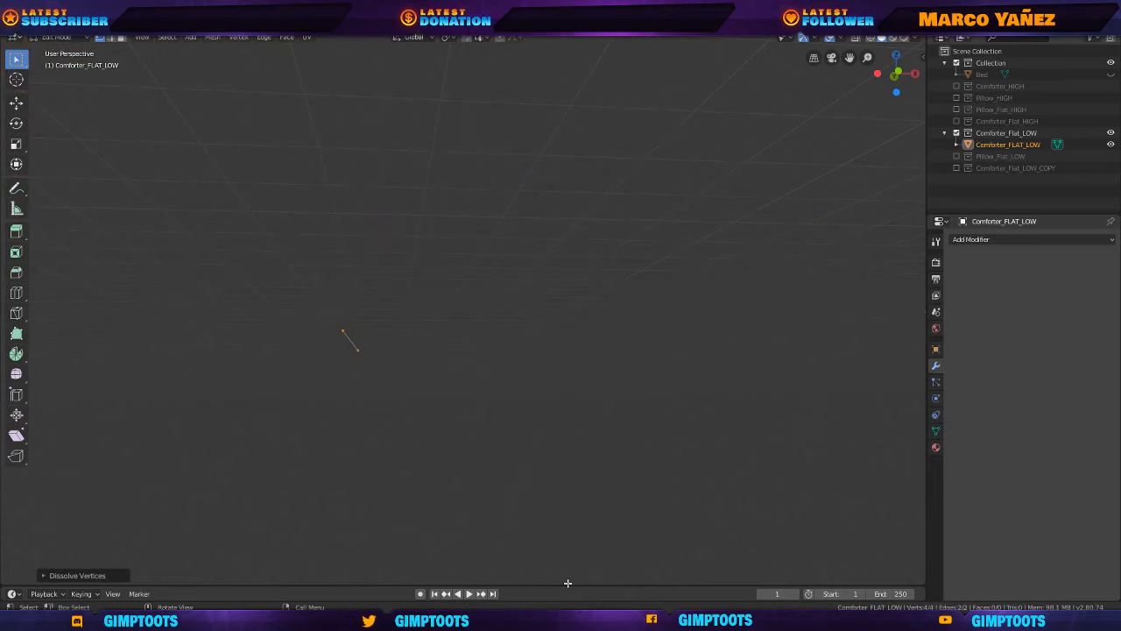
{"action": "key", "text": "ctrl+z"}
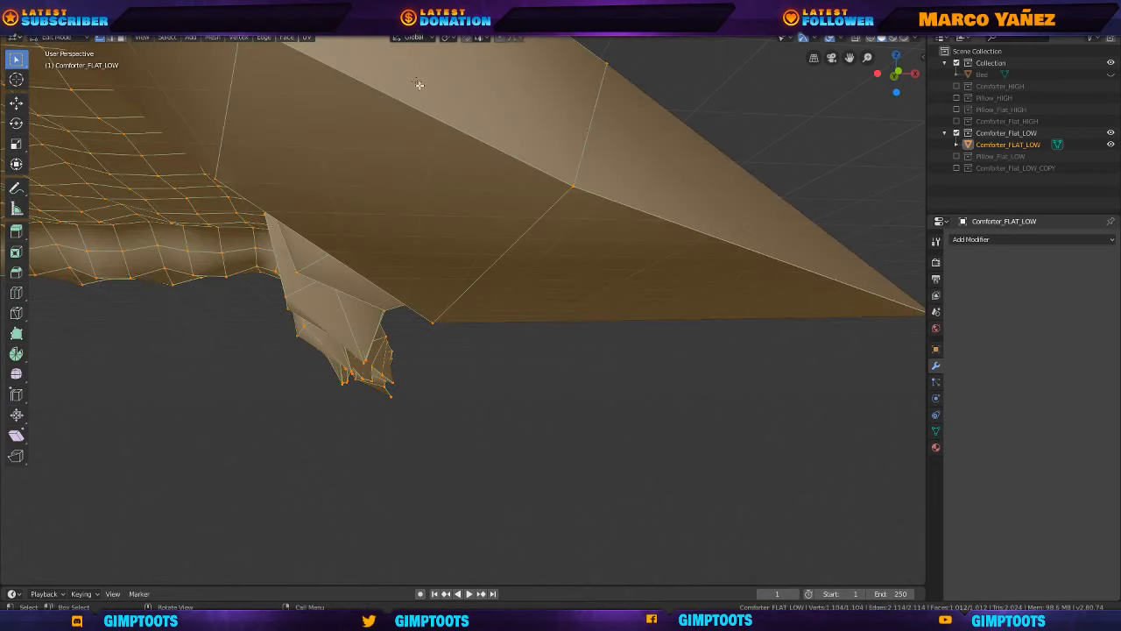
Merge the comforter's selected vertices by distance and lower the merge distance to 0.00001 m.
{"action": "scroll", "coordinate": [565, 177], "scroll_direction": "down", "scroll_amount": 5}
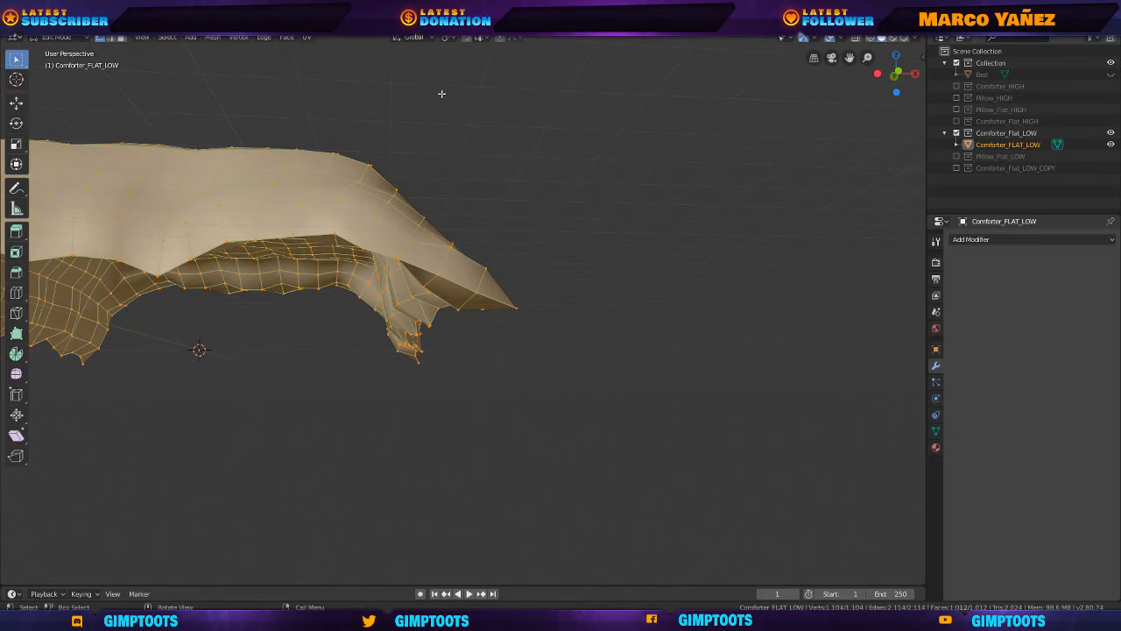
{"action": "left_click", "coordinate": [238, 36]}
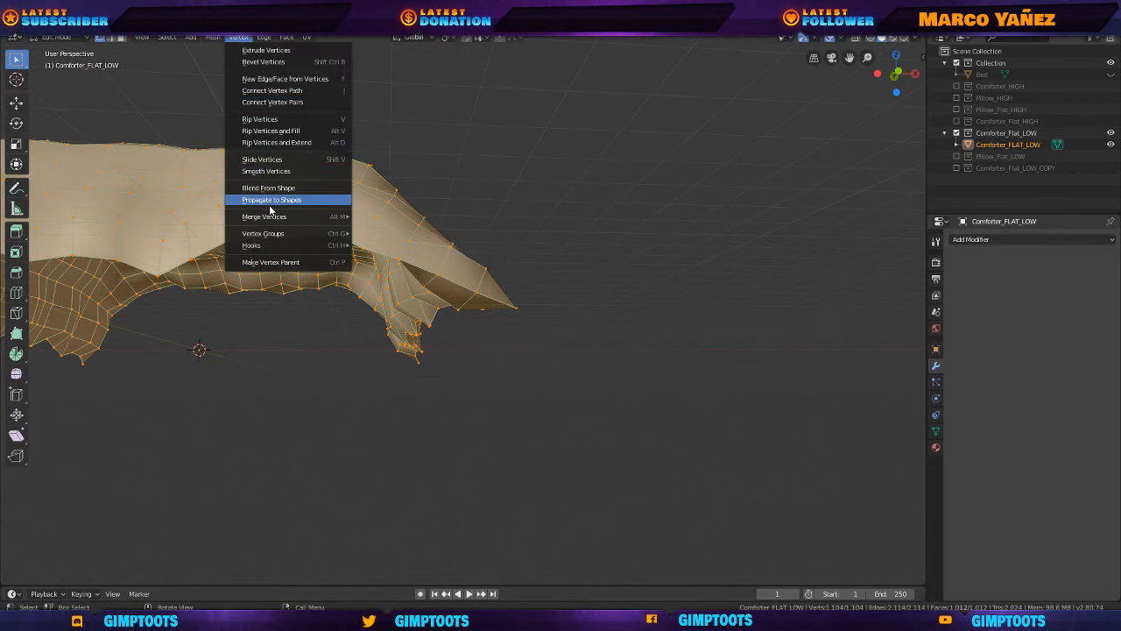
{"action": "mouse_move", "coordinate": [272, 225]}
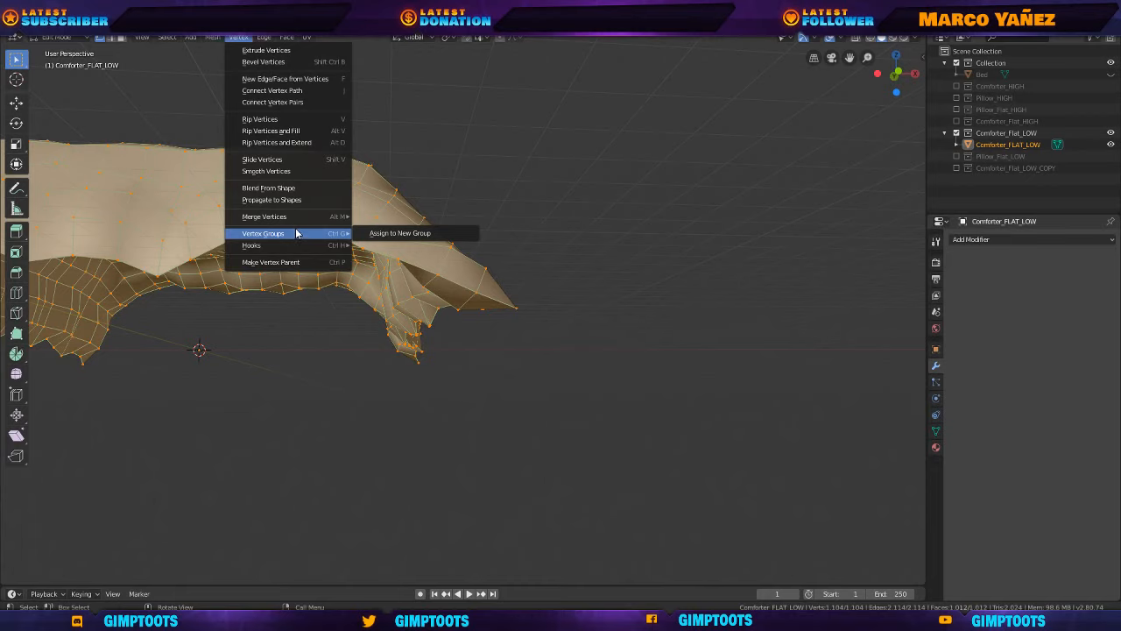
{"action": "mouse_move", "coordinate": [208, 41]}
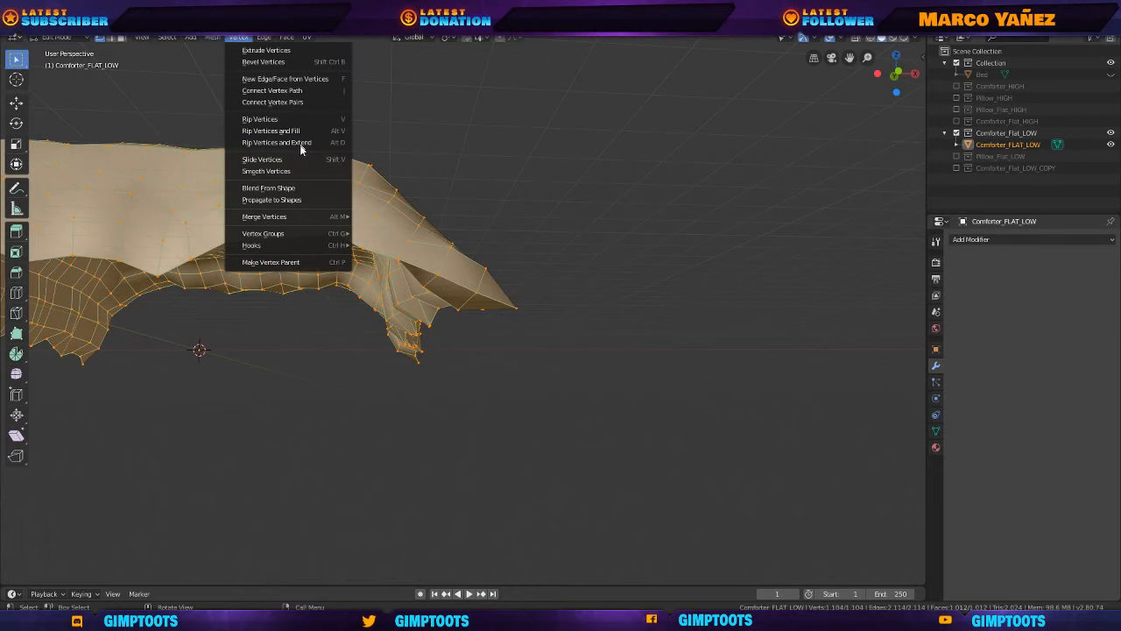
{"action": "mouse_move", "coordinate": [325, 220]}
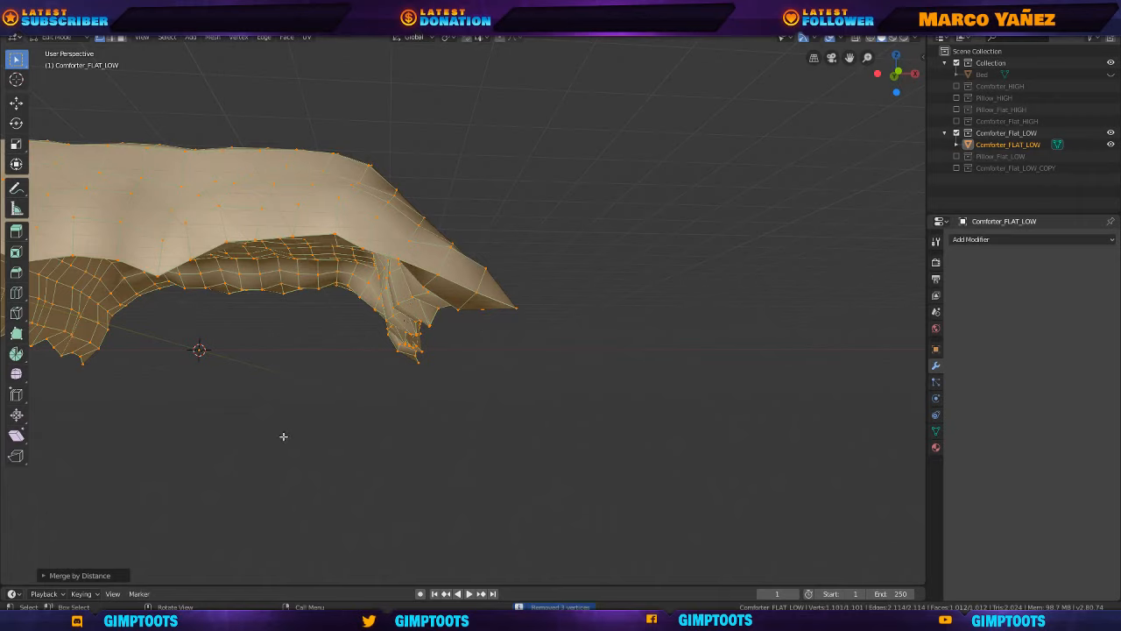
{"action": "left_click", "coordinate": [43, 577]}
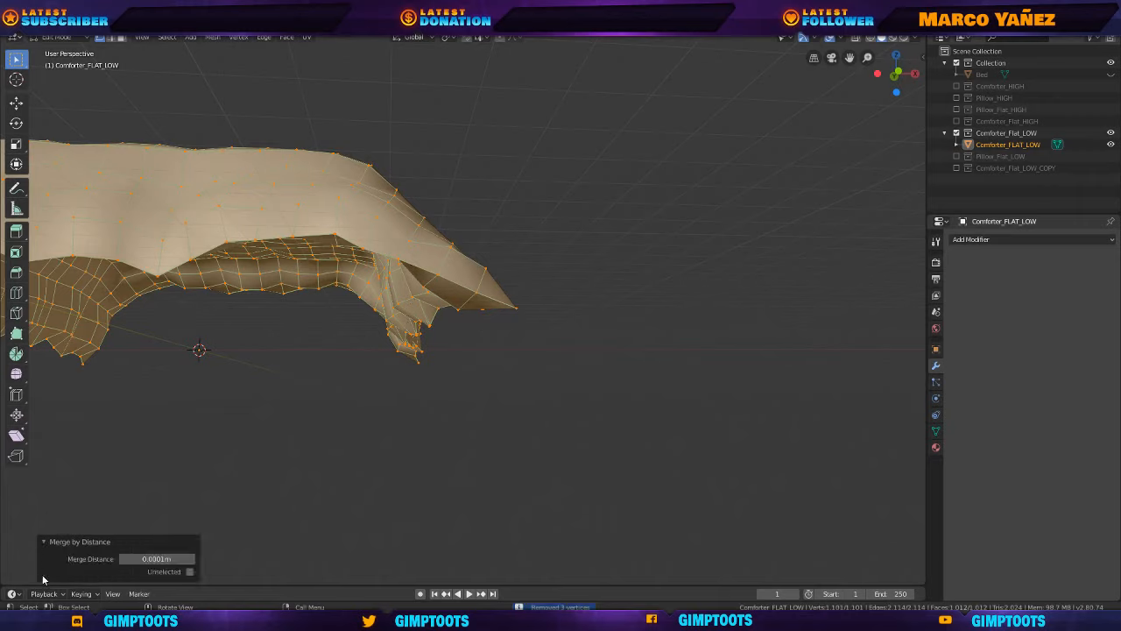
{"action": "left_click", "coordinate": [123, 559]}
{"action": "left_click", "coordinate": [123, 559]}
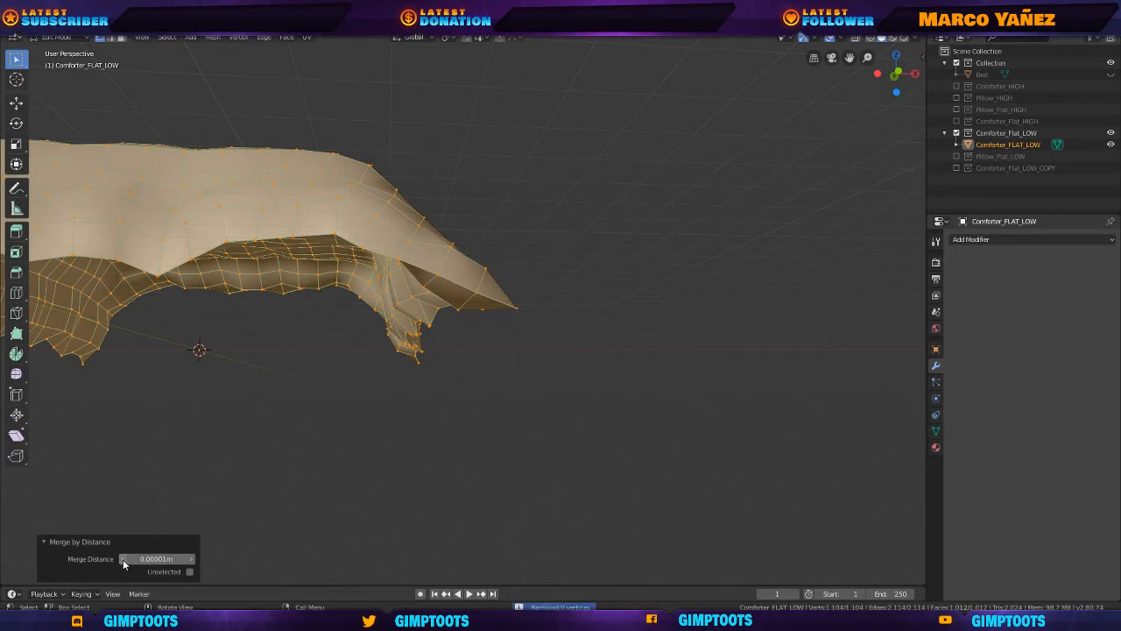
Raise the comforter's merge distance gradually to 0.5 m and check the merged edges from the side and below.
{"action": "left_click", "coordinate": [191, 561]}
{"action": "left_click", "coordinate": [192, 560]}
{"action": "left_click", "coordinate": [191, 561]}
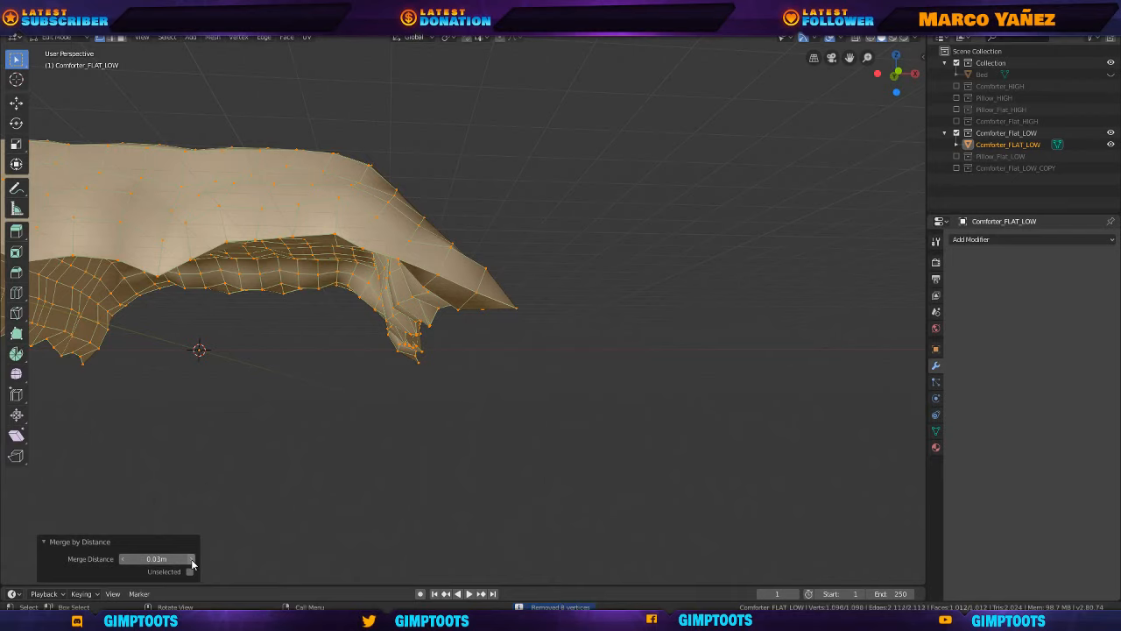
{"action": "left_click", "coordinate": [192, 561]}
{"action": "left_click", "coordinate": [192, 560]}
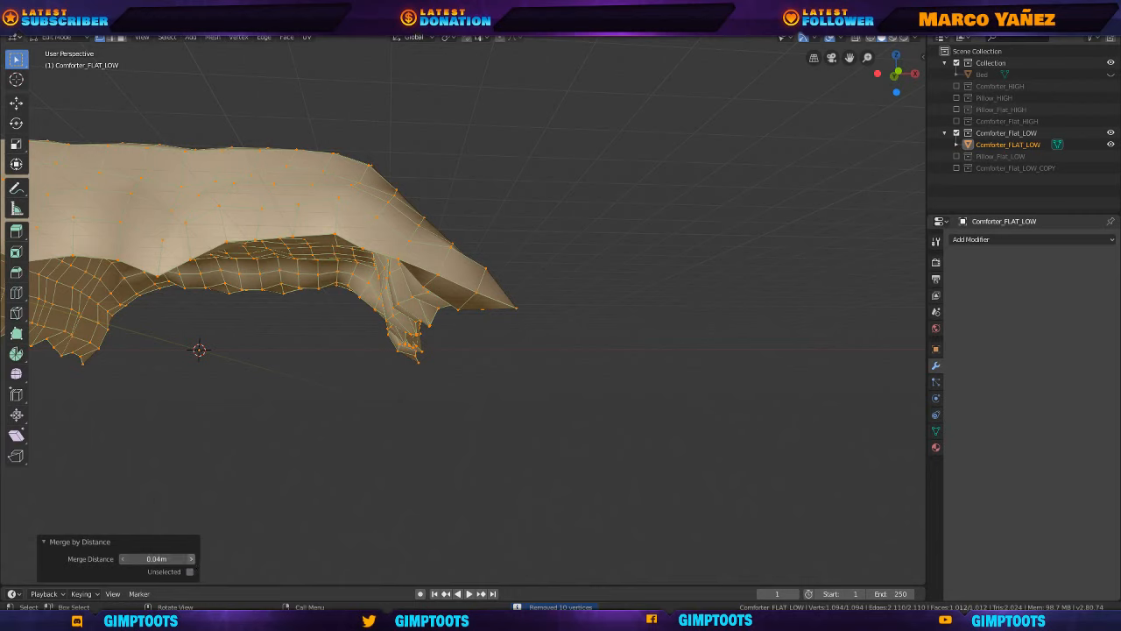
{"action": "left_click", "coordinate": [192, 560]}
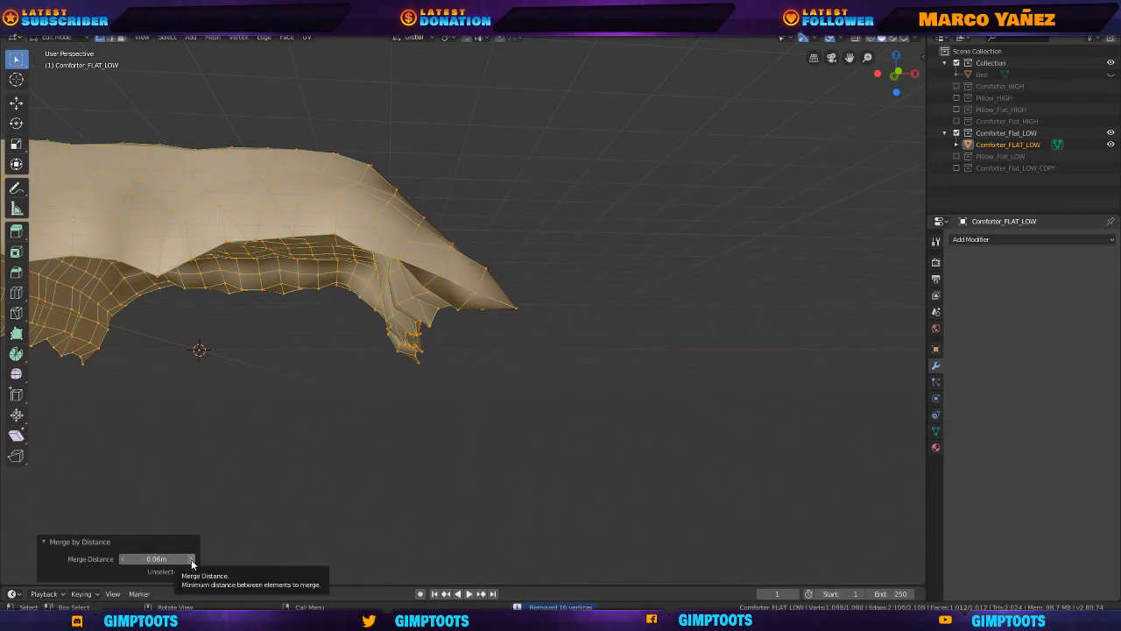
{"action": "left_click", "coordinate": [192, 561]}
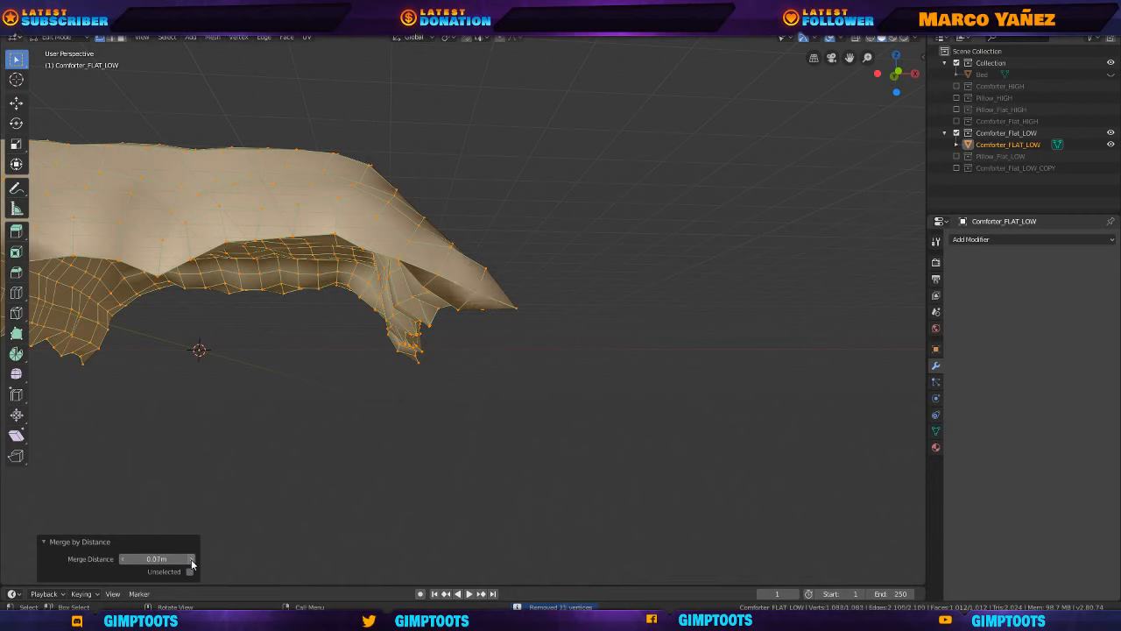
{"action": "left_click", "coordinate": [192, 561]}
{"action": "left_click", "coordinate": [192, 561]}
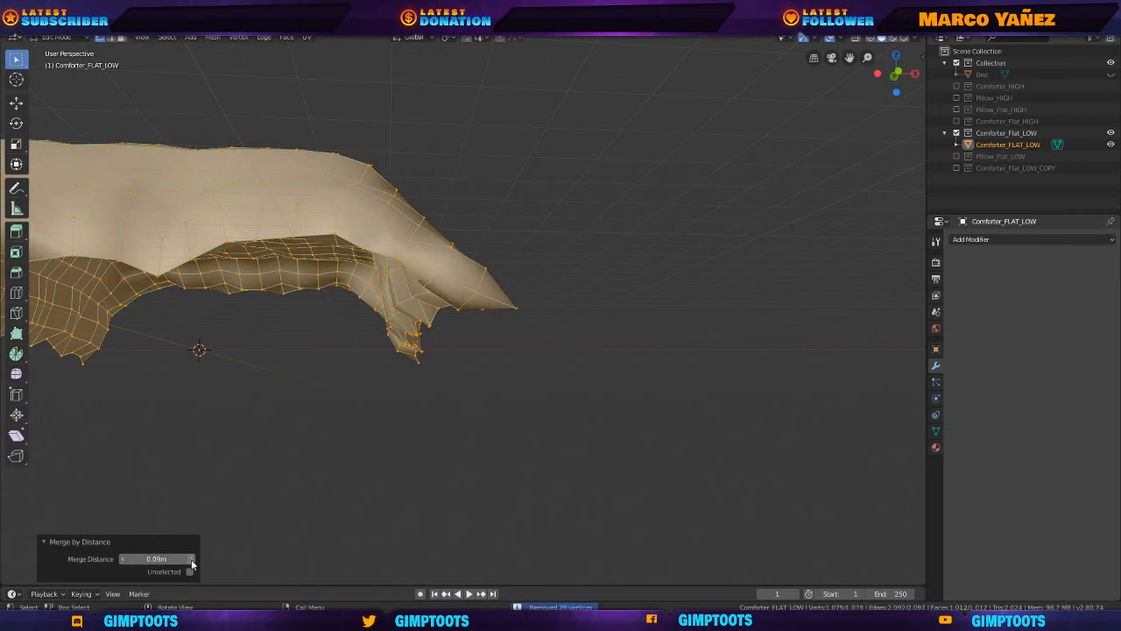
{"action": "left_click", "coordinate": [191, 561]}
{"action": "left_click", "coordinate": [192, 561]}
{"action": "left_click", "coordinate": [192, 561]}
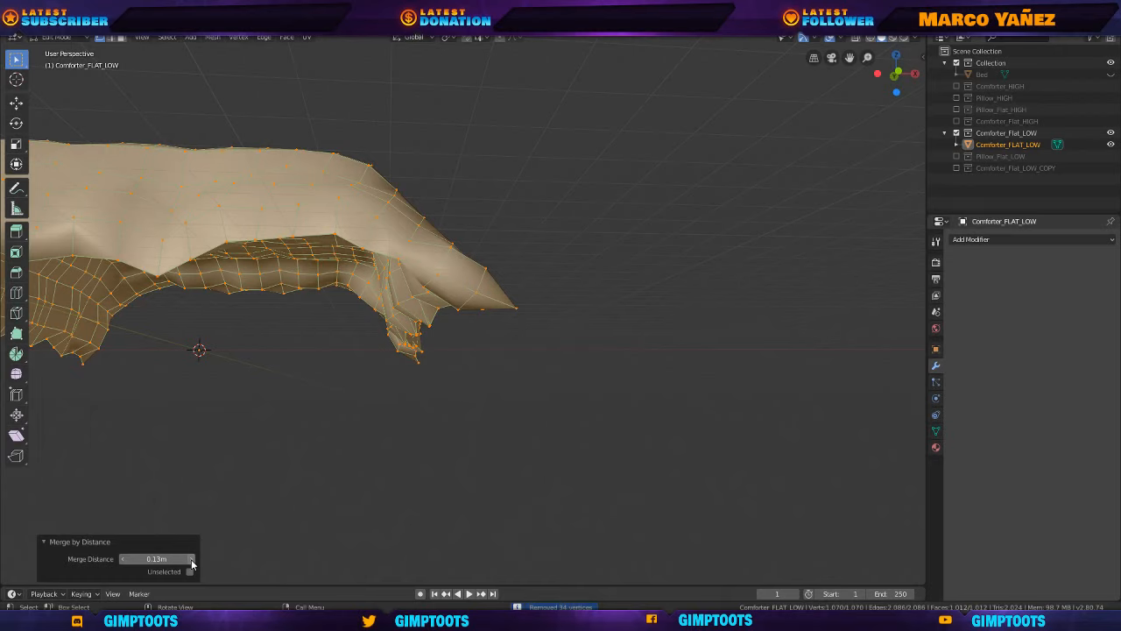
{"action": "left_click", "coordinate": [192, 560]}
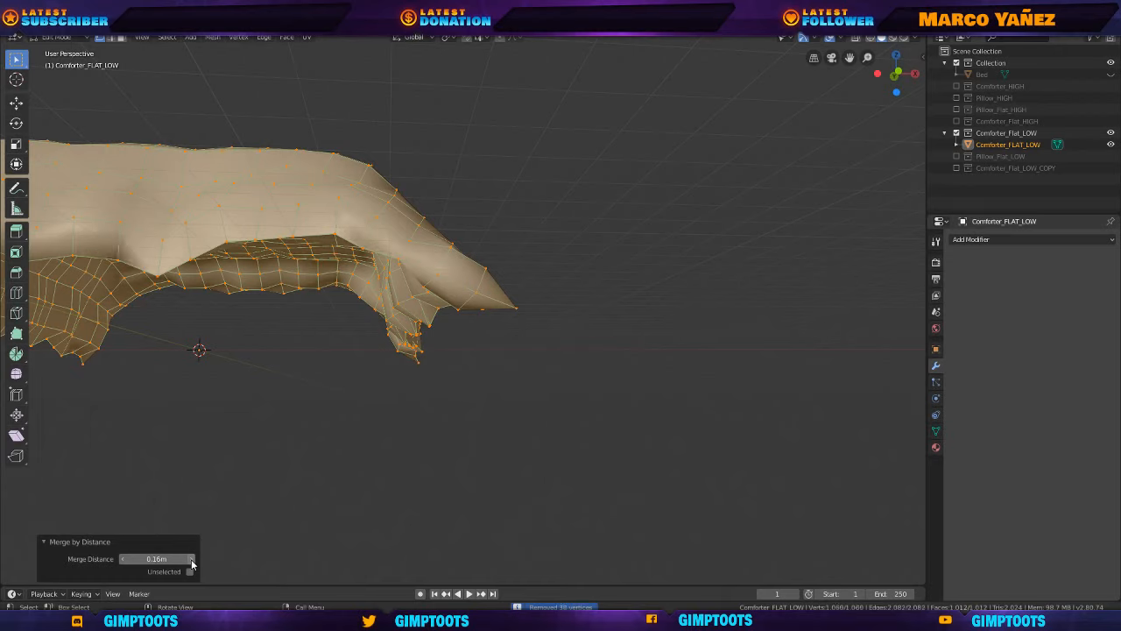
{"action": "left_click", "coordinate": [192, 561]}
{"action": "left_click", "coordinate": [191, 560]}
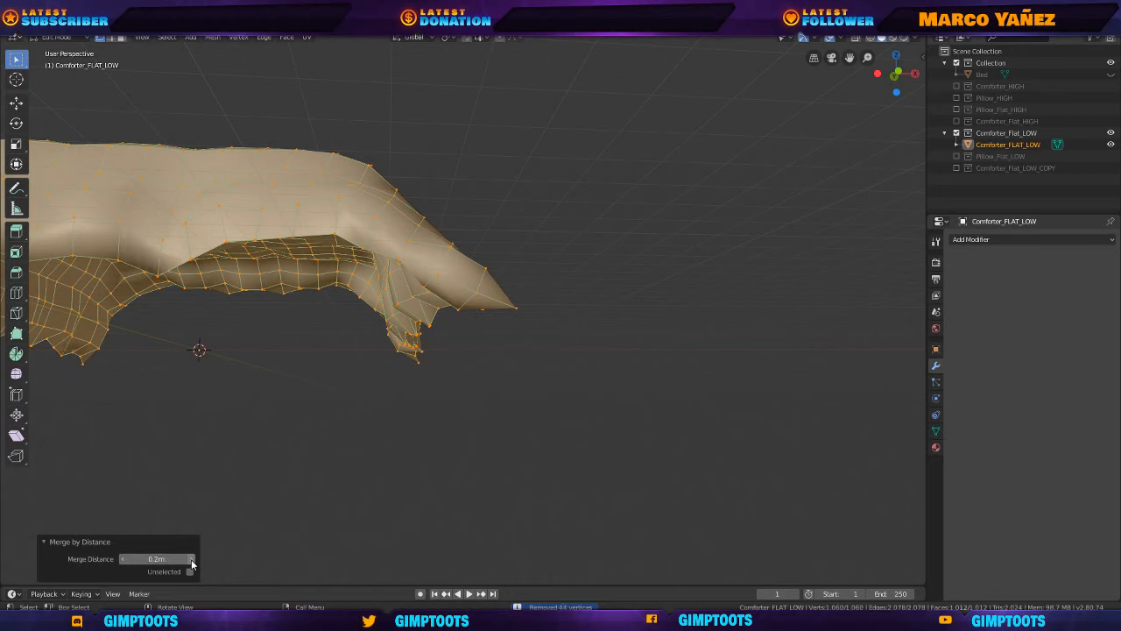
{"action": "left_click", "coordinate": [192, 560]}
{"action": "left_click", "coordinate": [192, 561]}
{"action": "left_click", "coordinate": [192, 560]}
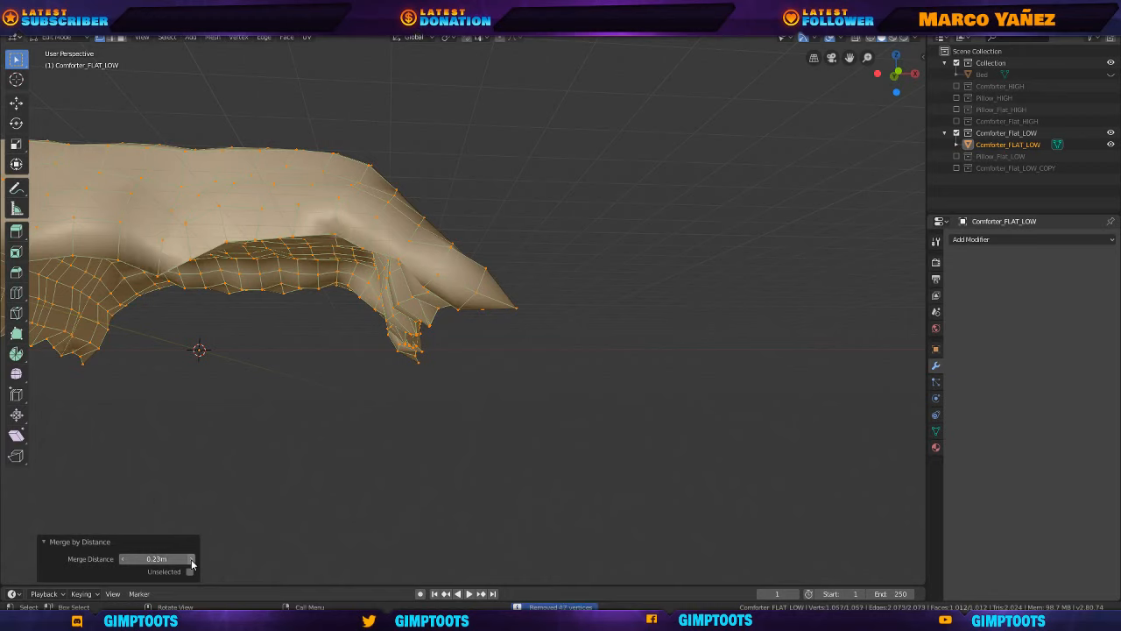
{"action": "left_click", "coordinate": [192, 561]}
{"action": "left_click", "coordinate": [192, 561]}
{"action": "left_click", "coordinate": [192, 560]}
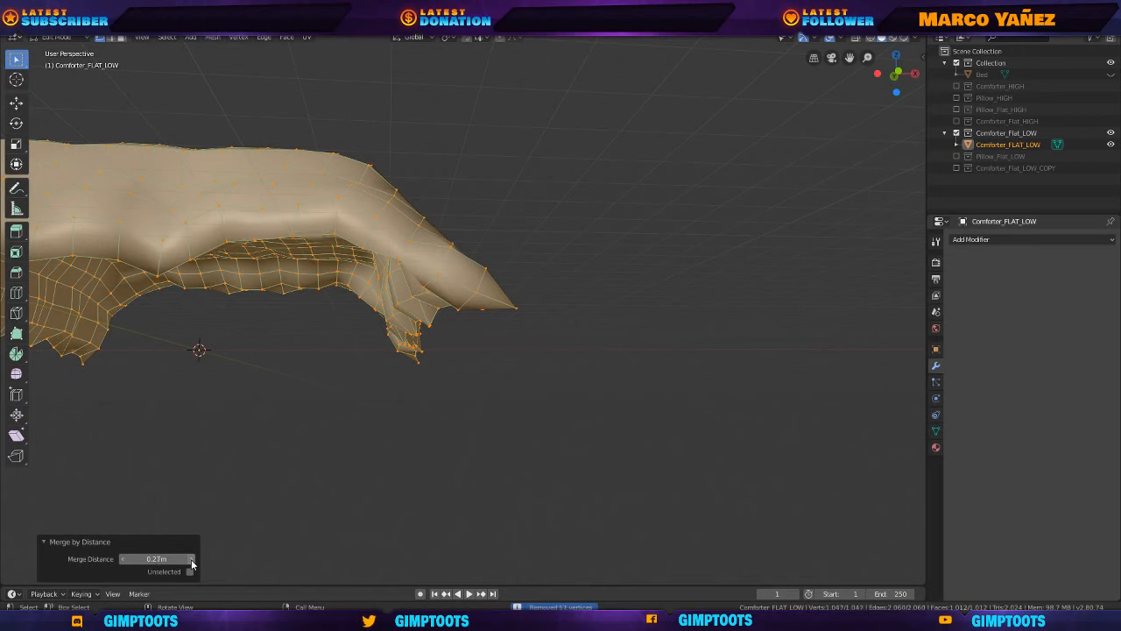
{"action": "left_click", "coordinate": [192, 560]}
{"action": "left_click", "coordinate": [192, 561]}
{"action": "left_click", "coordinate": [191, 560]}
{"action": "left_click", "coordinate": [192, 560]}
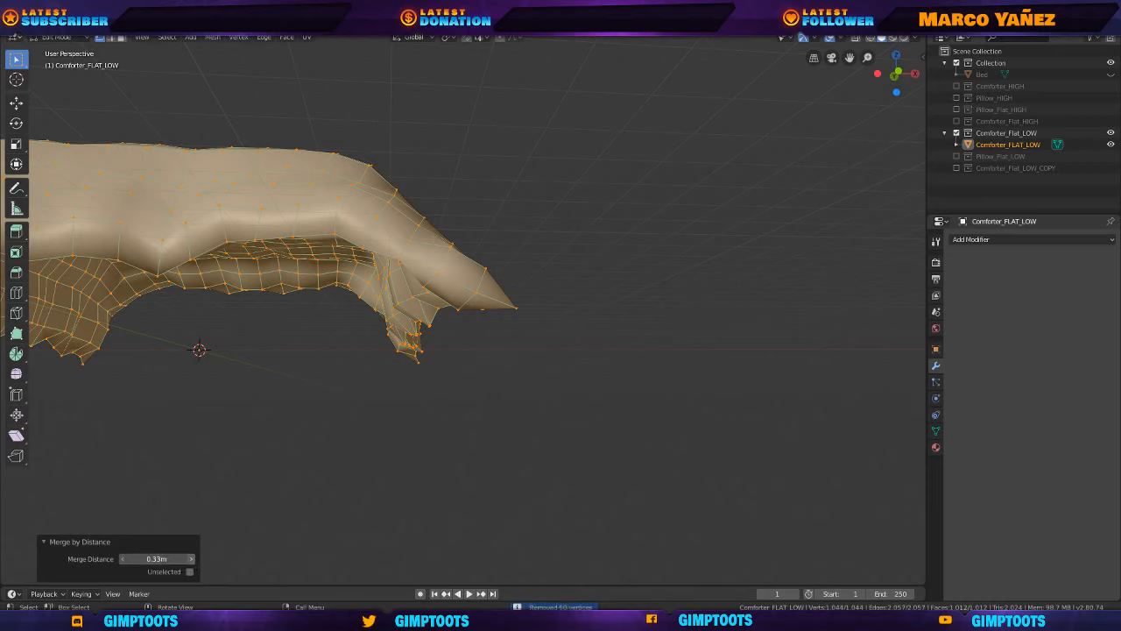
{"action": "left_click", "coordinate": [192, 561]}
{"action": "left_click", "coordinate": [192, 560]}
{"action": "left_click", "coordinate": [192, 560]}
{"action": "left_click", "coordinate": [191, 560]}
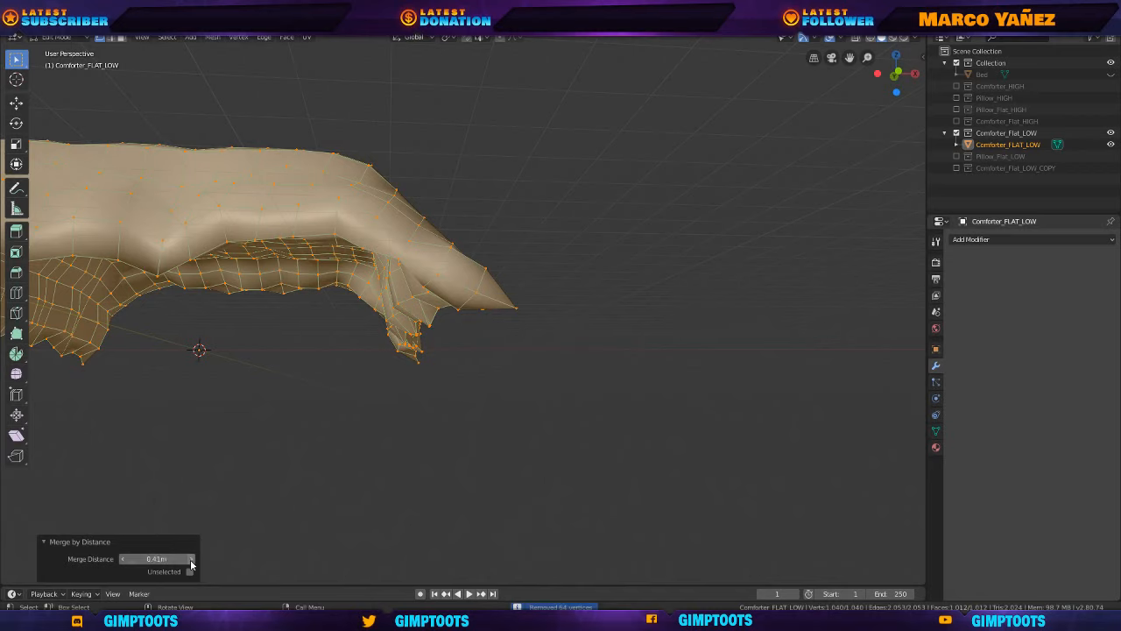
{"action": "left_click", "coordinate": [191, 560]}
{"action": "left_click", "coordinate": [191, 560]}
{"action": "left_click", "coordinate": [191, 561]}
{"action": "left_click", "coordinate": [191, 560]}
{"action": "left_click", "coordinate": [191, 561]}
{"action": "left_click", "coordinate": [191, 561]}
{"action": "left_click", "coordinate": [190, 560]}
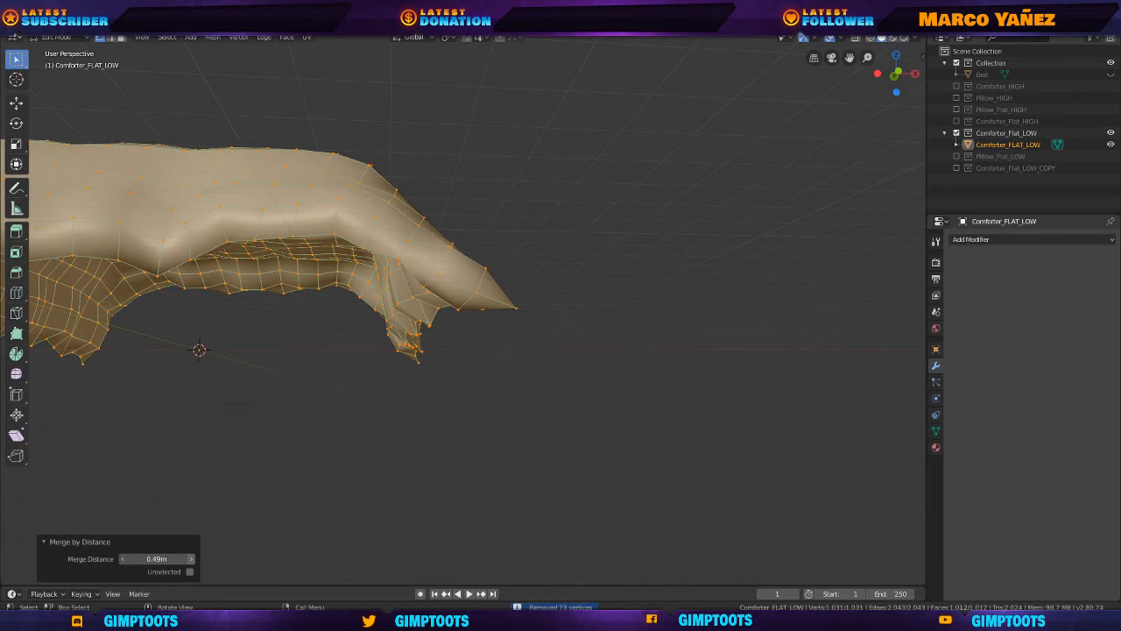
{"action": "left_click", "coordinate": [191, 560]}
{"action": "middle_click_drag", "start_coordinate": [181, 338], "coordinate": [526, 347]}
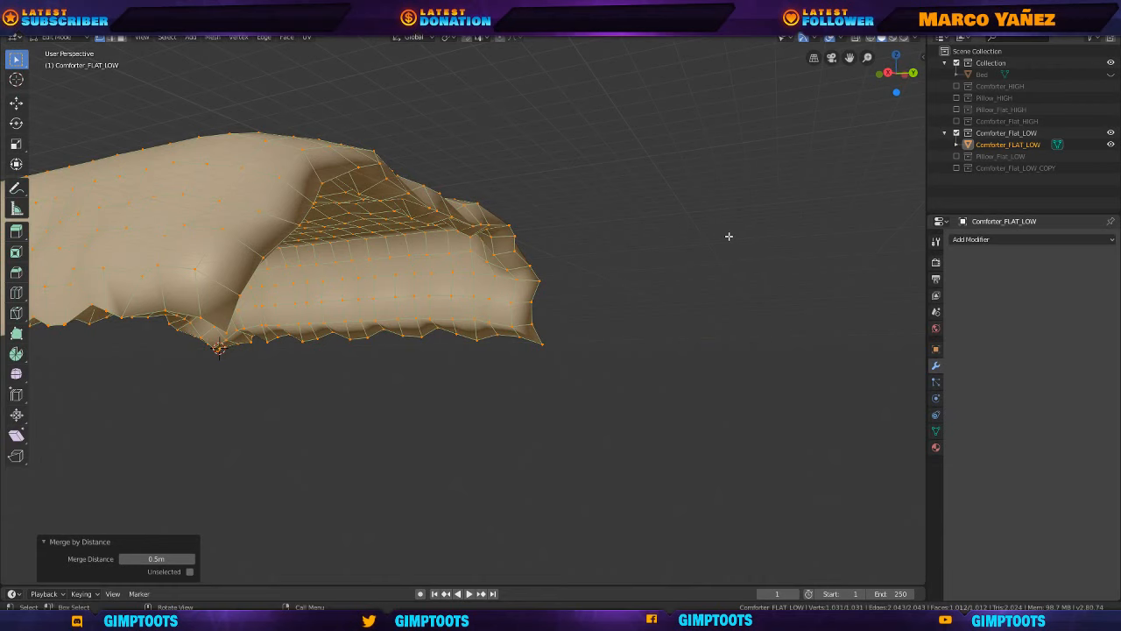
{"action": "middle_click_drag", "start_coordinate": [729, 236], "coordinate": [676, 240]}
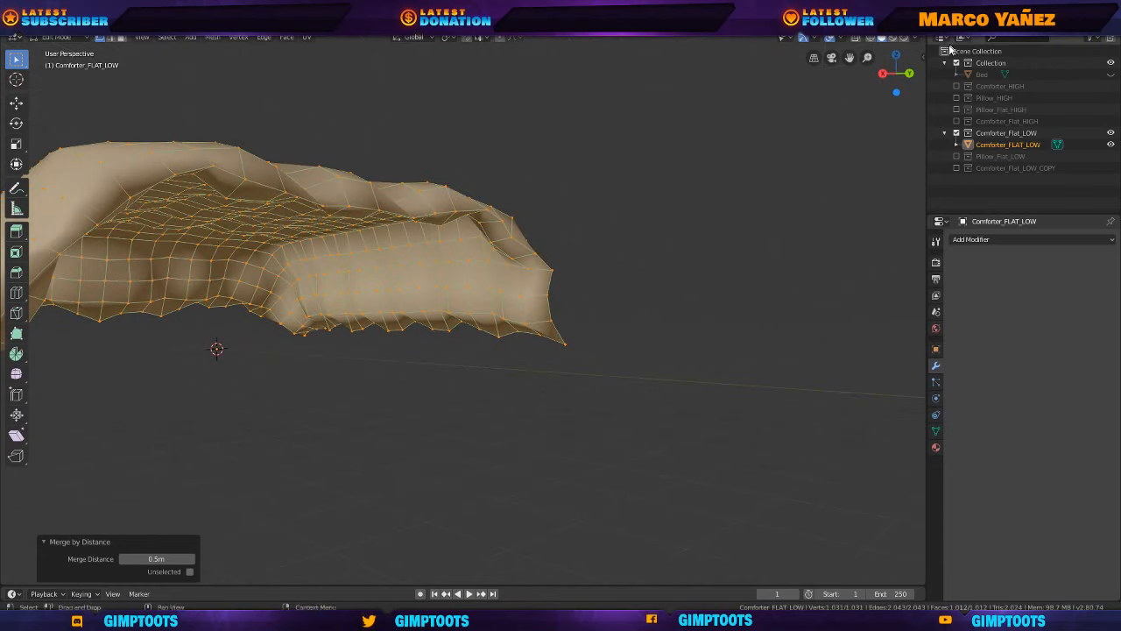
Try moving single vertices along the comforter's upper front edge to test whether they are joined.
{"action": "left_click", "coordinate": [322, 205]}
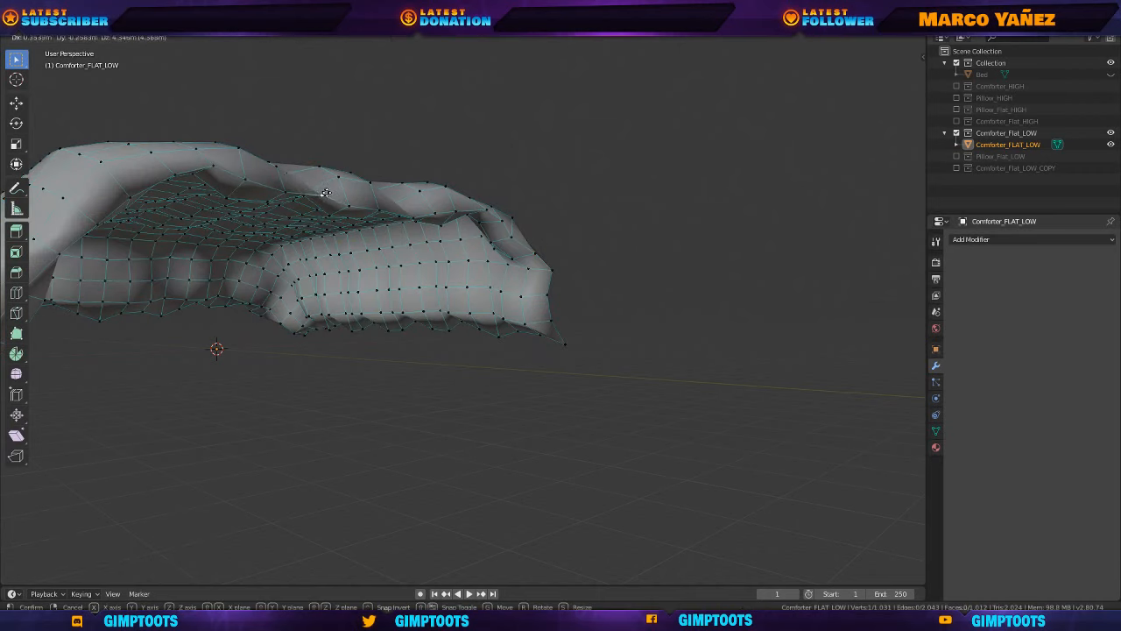
{"action": "key", "text": "g"}
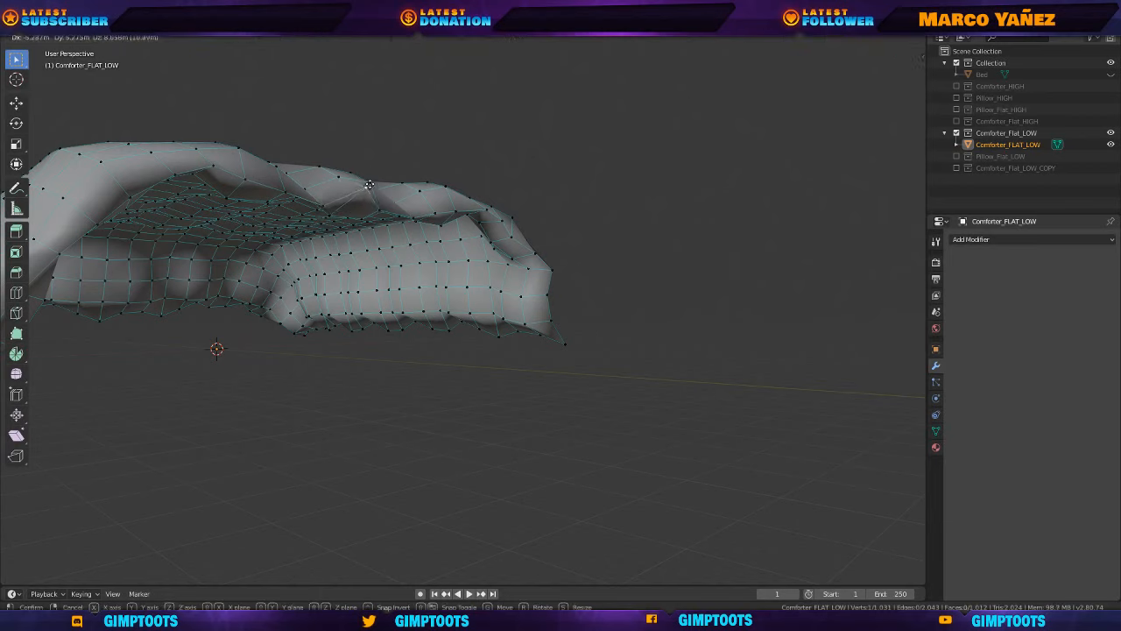
{"action": "left_click", "coordinate": [371, 200]}
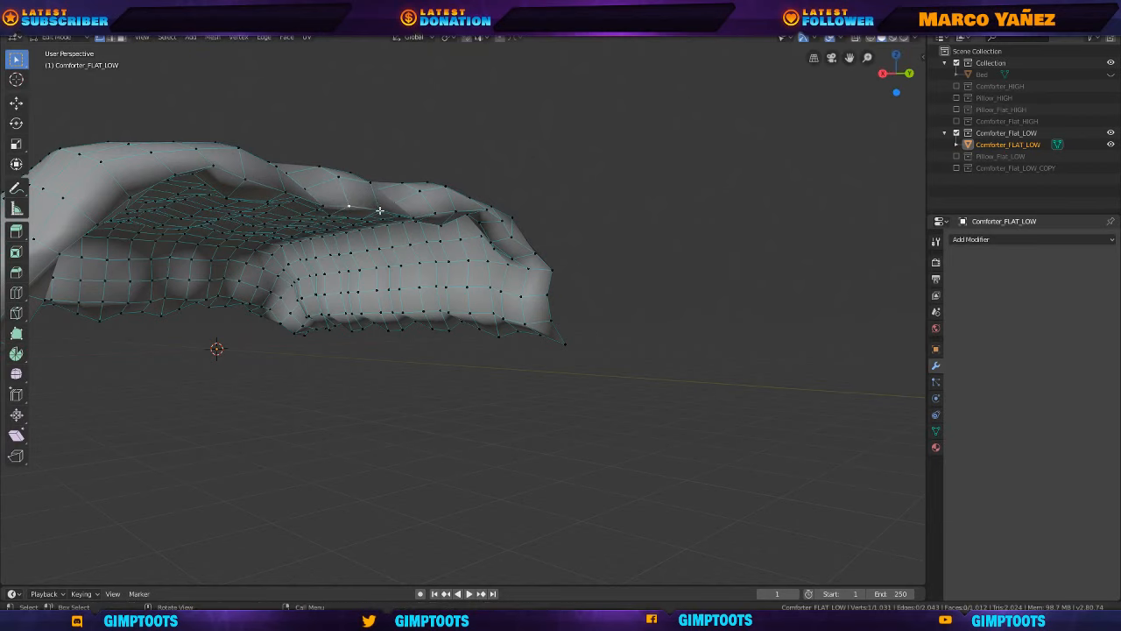
{"action": "key", "text": "g"}
{"action": "left_click", "coordinate": [378, 209]}
Return the comforter to Object Mode and switch to the UV editing workspace.
{"action": "middle_click_drag", "start_coordinate": [417, 208], "coordinate": [640, 184]}
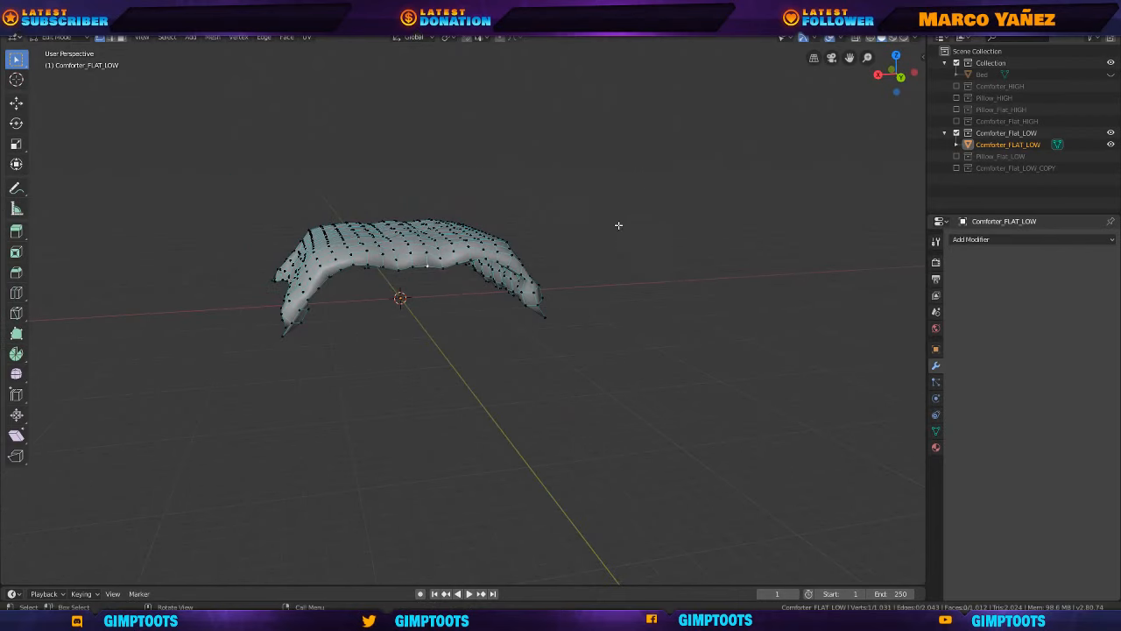
{"action": "middle_click_drag", "start_coordinate": [618, 225], "coordinate": [651, 237]}
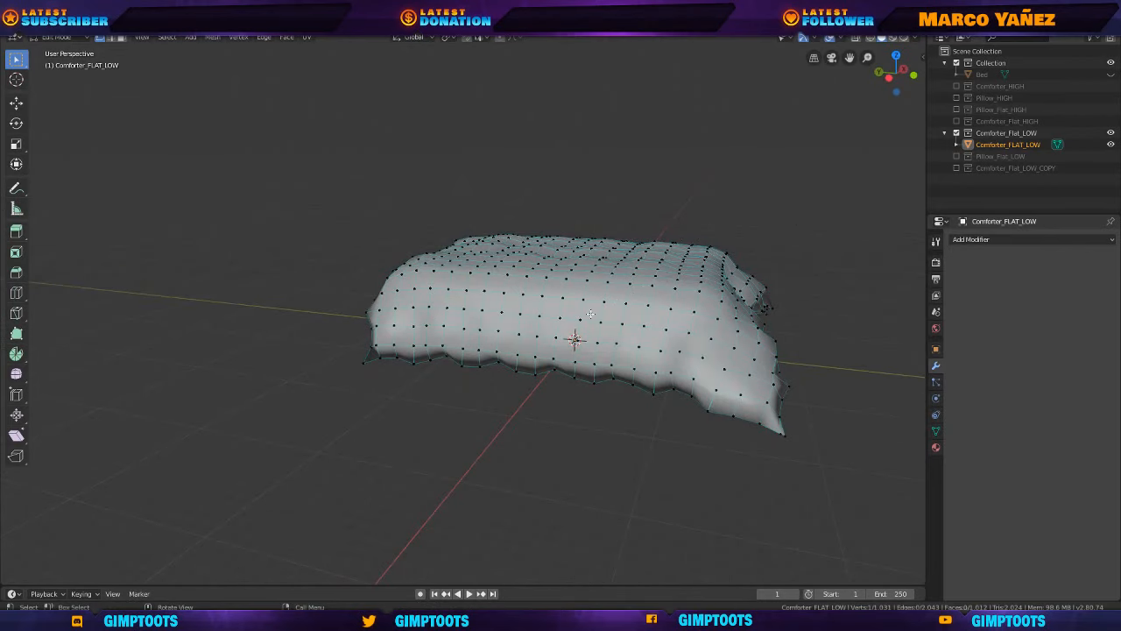
{"action": "middle_click_drag", "start_coordinate": [590, 314], "coordinate": [592, 317]}
{"action": "key", "text": "ctrl+Tab"}
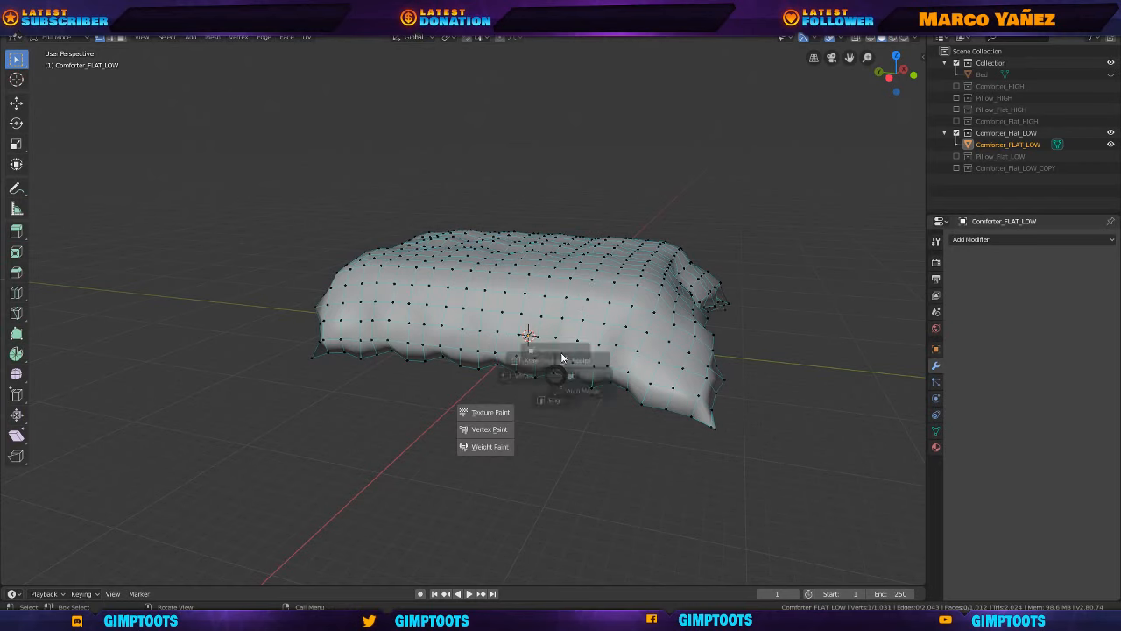
{"action": "left_click", "coordinate": [561, 354]}
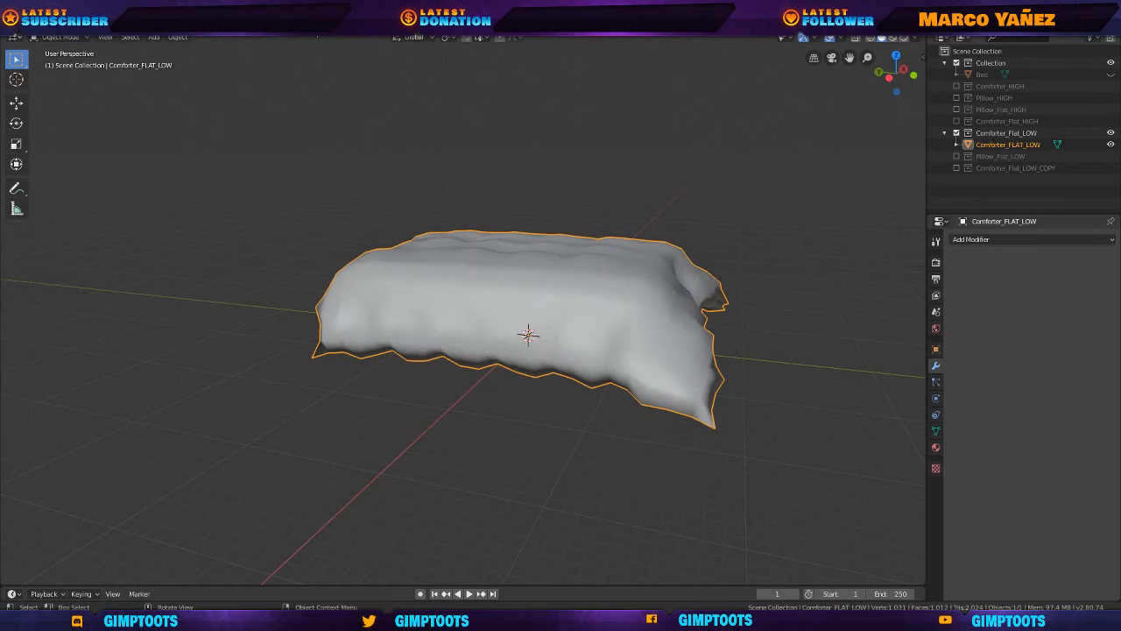
{"action": "left_click", "coordinate": [286, 21]}
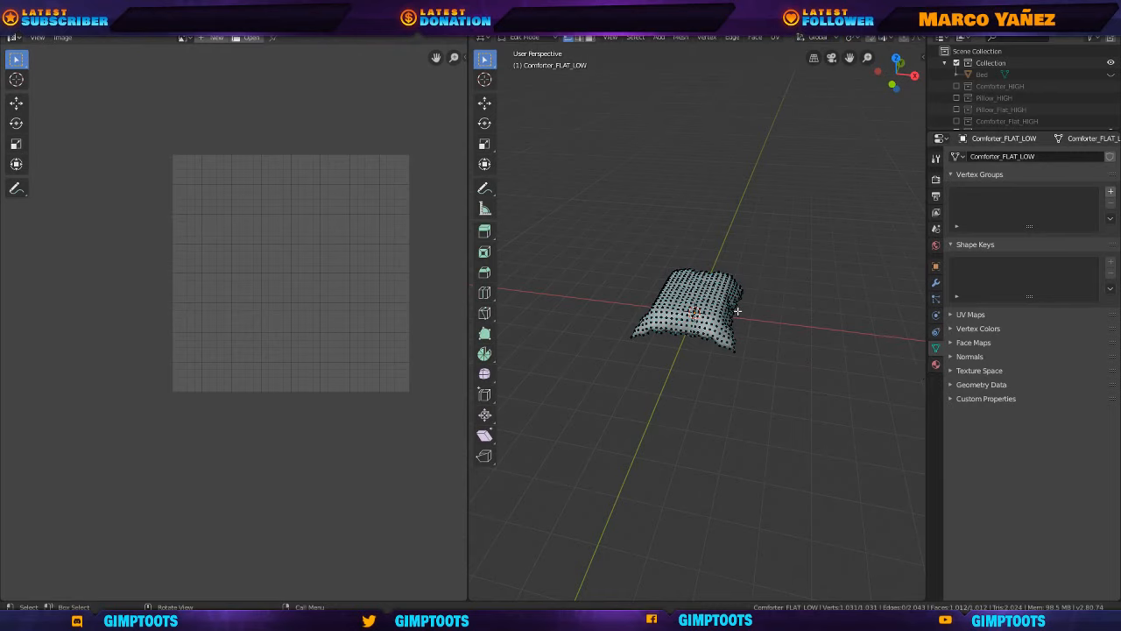
Select the whole comforter mesh and inspect its underside and hem.
{"action": "key", "text": "a"}
{"action": "mouse_move", "coordinate": [755, 323]}
{"action": "middle_mouse_down"}
{"action": "mouse_move", "coordinate": [731, 282]}
{"action": "mouse_move", "coordinate": [774, 307]}
{"action": "mouse_move", "coordinate": [757, 319]}
{"action": "middle_mouse_up"}
{"action": "scroll", "coordinate": [777, 305], "scroll_direction": "up", "scroll_amount": 5}
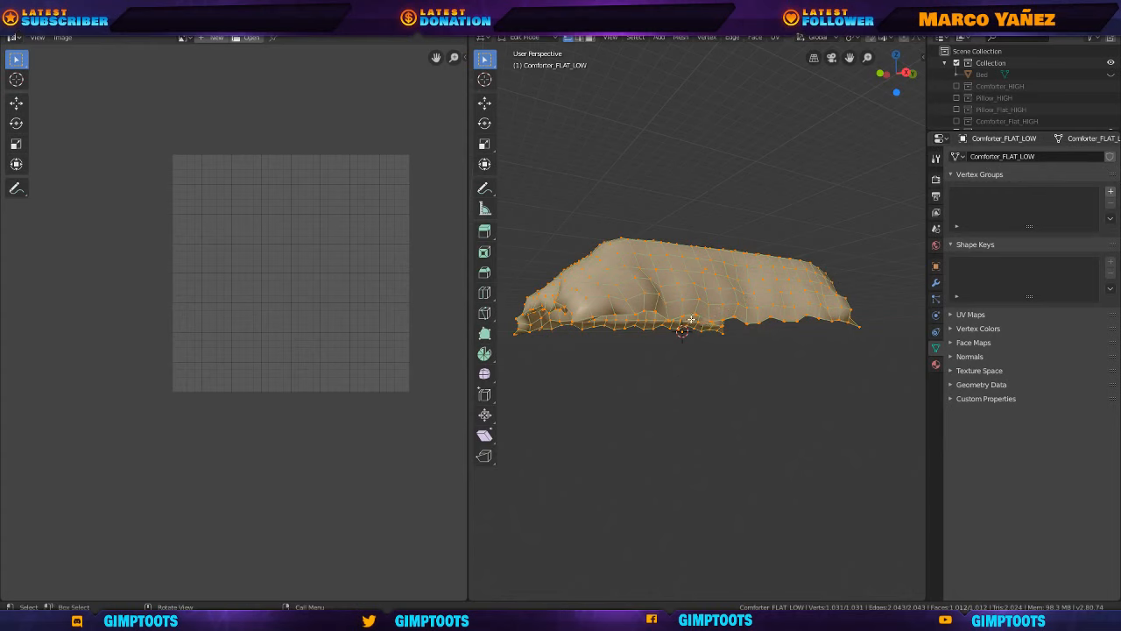
{"action": "middle_click_drag", "start_coordinate": [691, 319], "coordinate": [736, 290]}
{"action": "scroll", "coordinate": [743, 258], "scroll_direction": "up", "scroll_amount": 3}
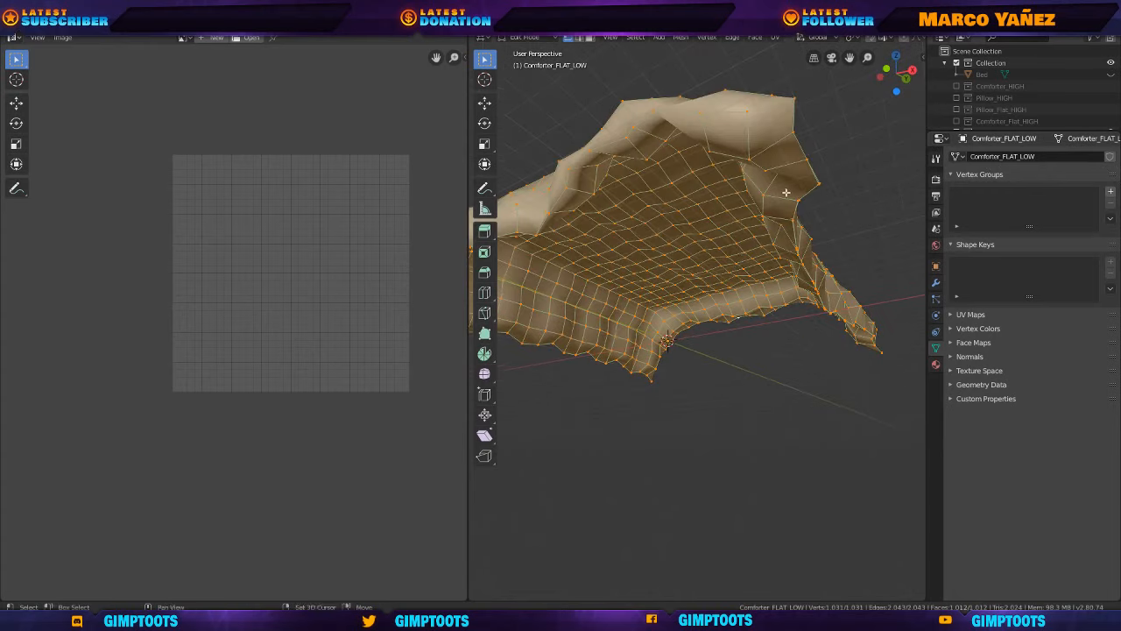
{"action": "middle_click_drag", "start_coordinate": [785, 192], "coordinate": [743, 207]}
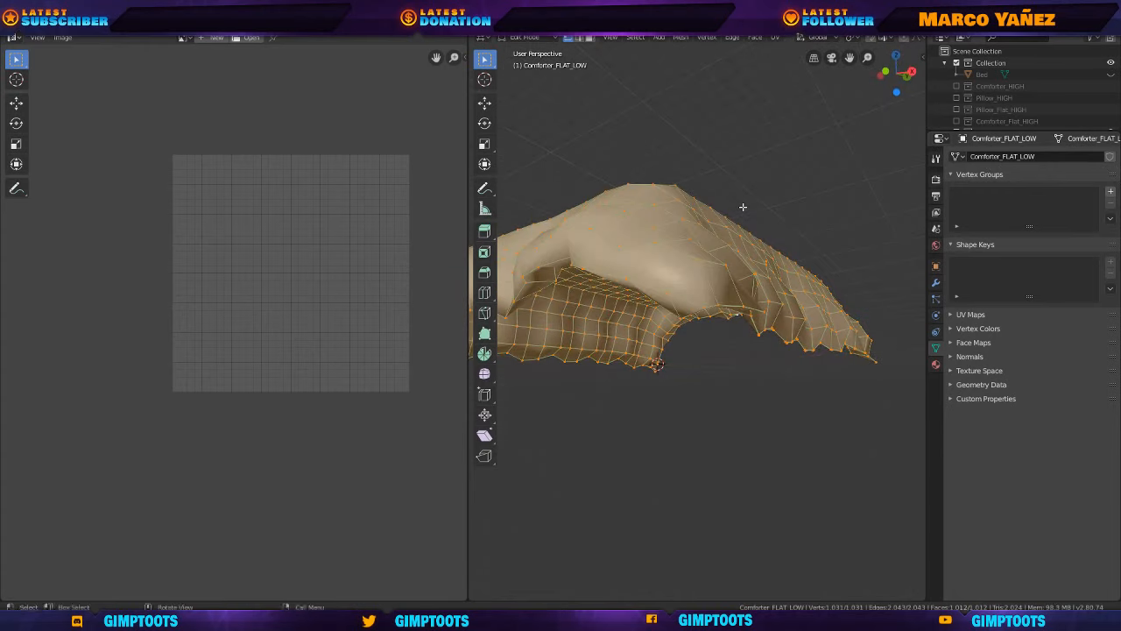
{"action": "middle_click_drag", "start_coordinate": [699, 275], "coordinate": [728, 286]}
Try selecting the edge loop along the comforter's hem, and reselect the whole mesh.
{"action": "key", "text": "alt"}
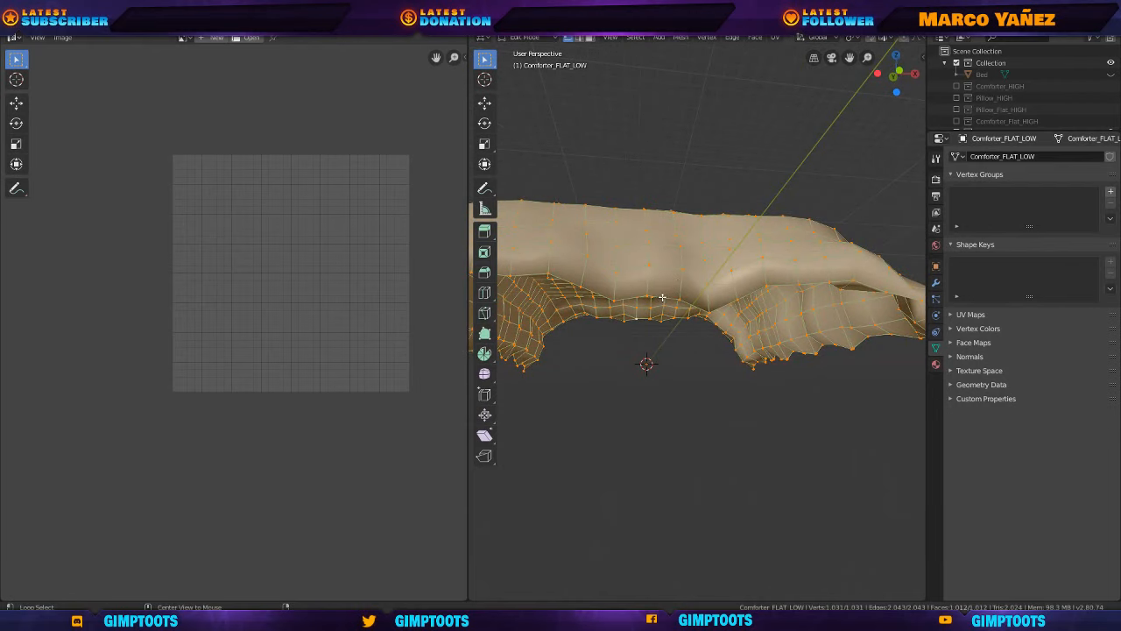
{"action": "left_click", "coordinate": [666, 296], "text": "alt"}
{"action": "middle_click_drag", "start_coordinate": [666, 296], "coordinate": [707, 288]}
{"action": "middle_click_drag", "start_coordinate": [815, 273], "coordinate": [701, 261]}
{"action": "key", "text": "alt"}
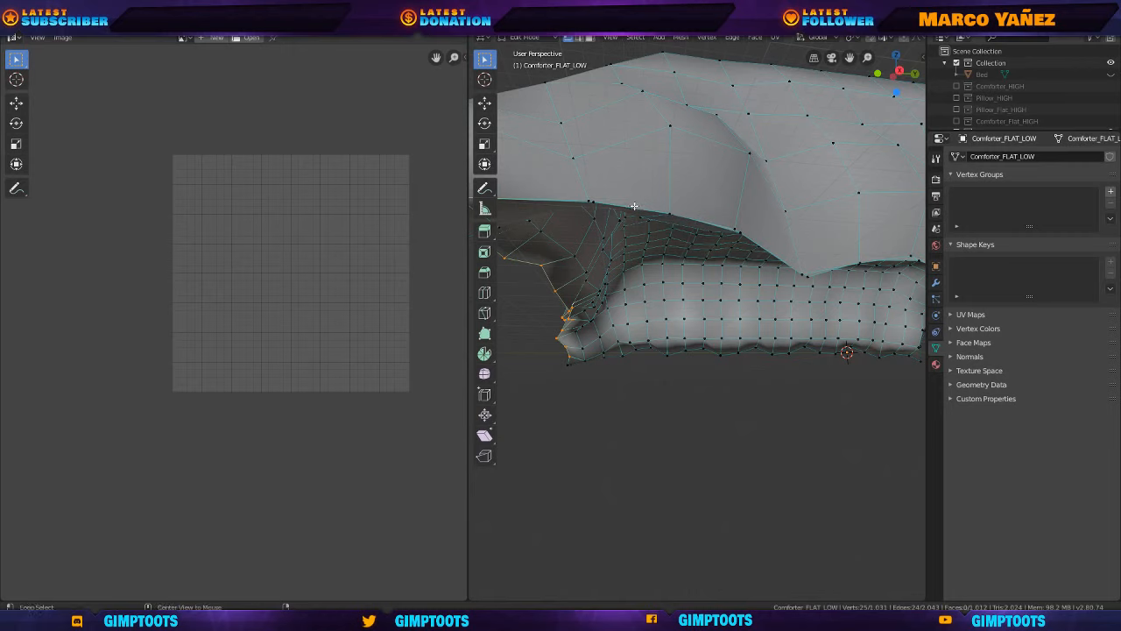
{"action": "key", "text": "a"}
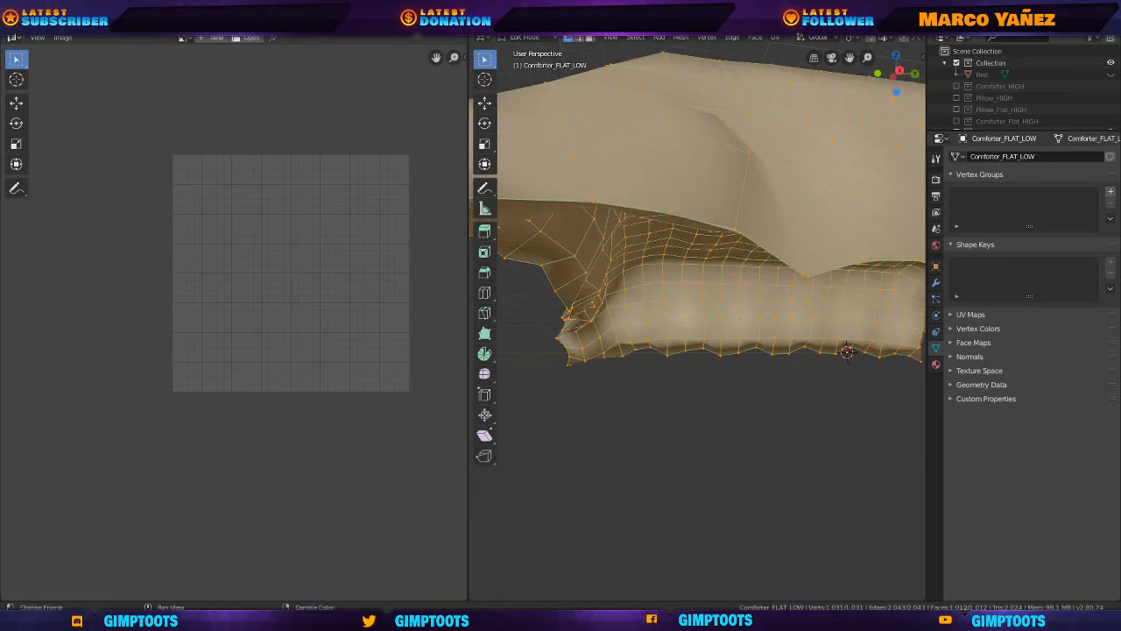
Return to the layout workspace and merge all of the comforter's vertices by distance in Edit Mode.
{"action": "left_click", "coordinate": [182, 22]}
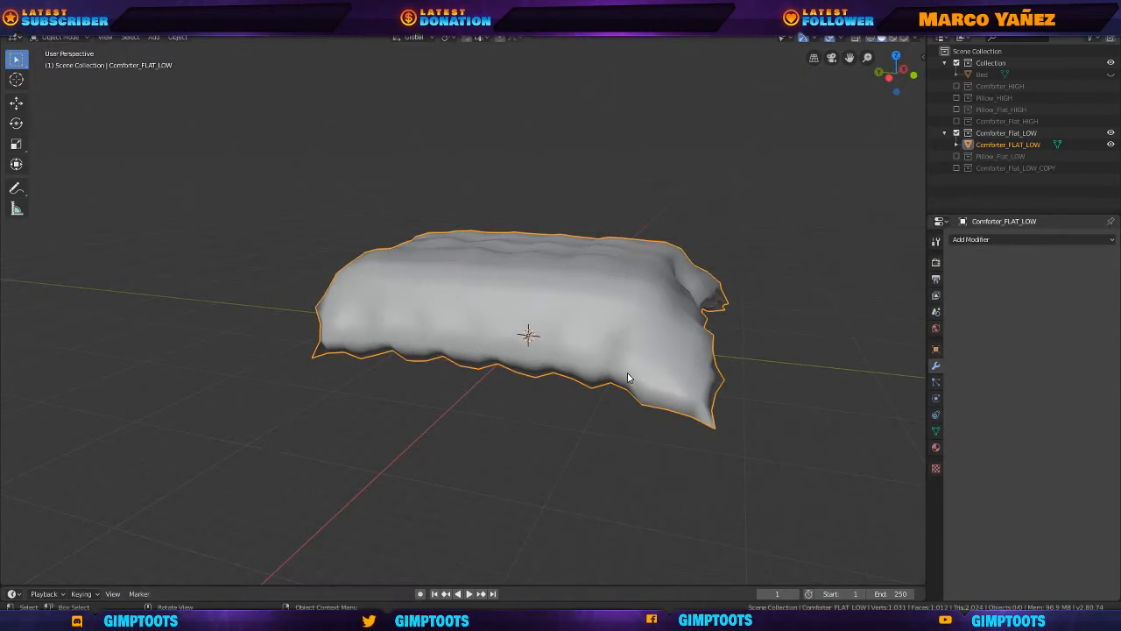
{"action": "key", "text": "Tab"}
{"action": "middle_click_drag", "start_coordinate": [508, 363], "coordinate": [513, 374]}
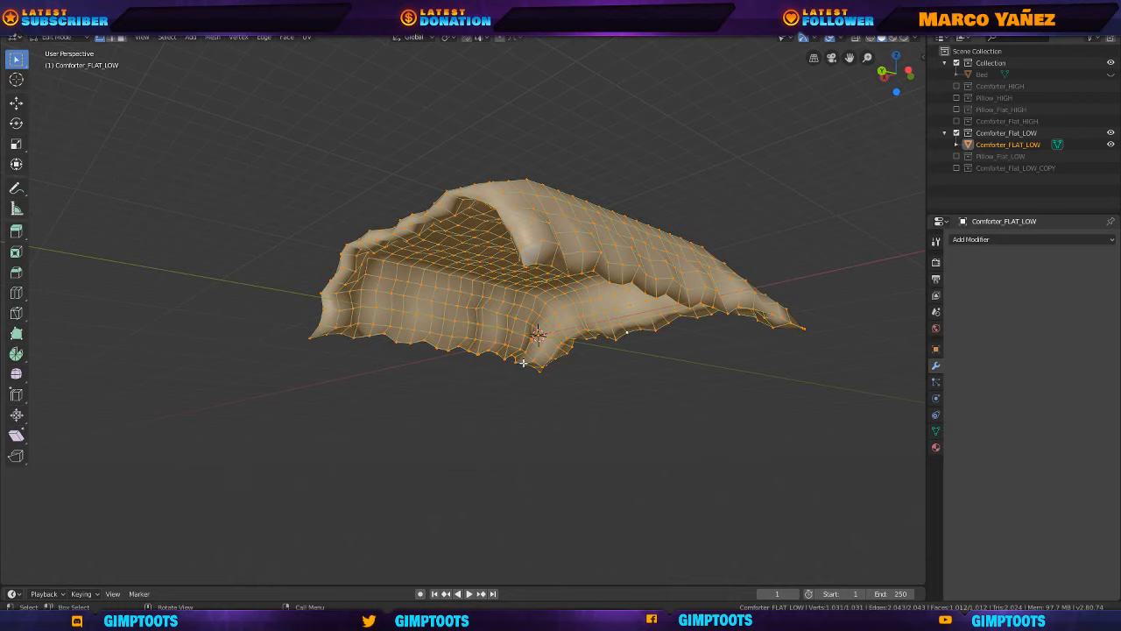
{"action": "right_click", "coordinate": [543, 384]}
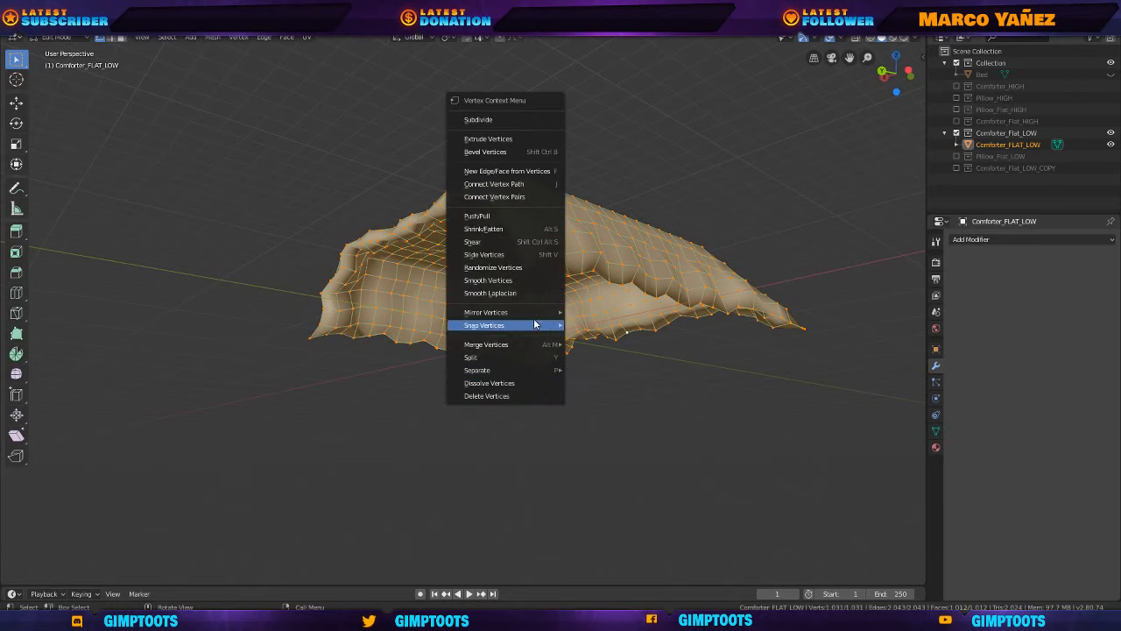
{"action": "mouse_move", "coordinate": [529, 344]}
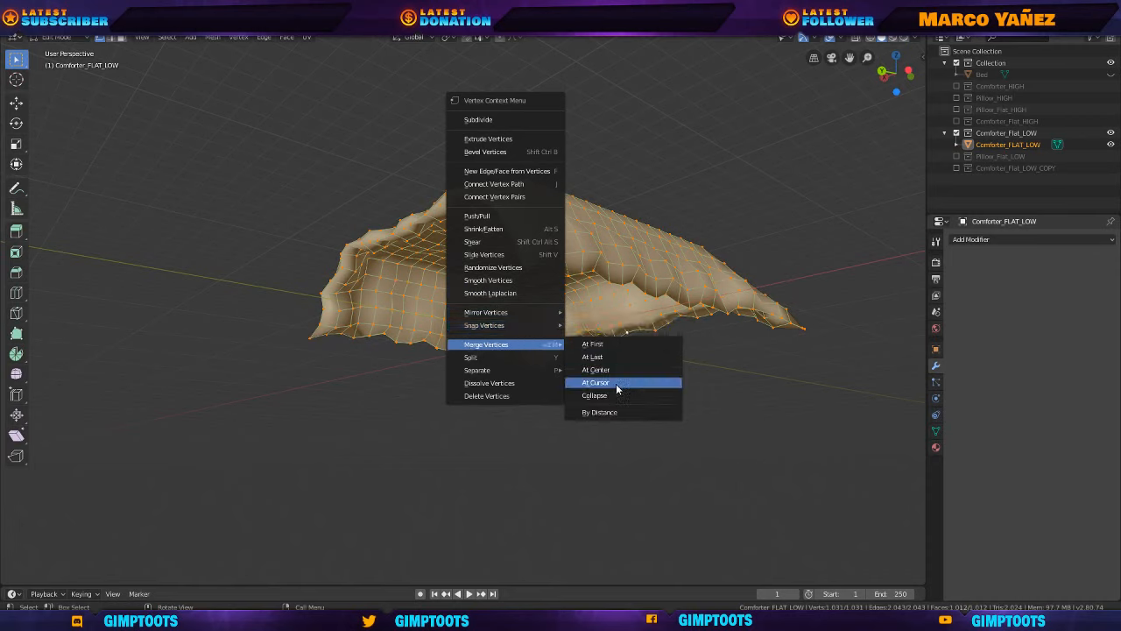
{"action": "left_click", "coordinate": [617, 413]}
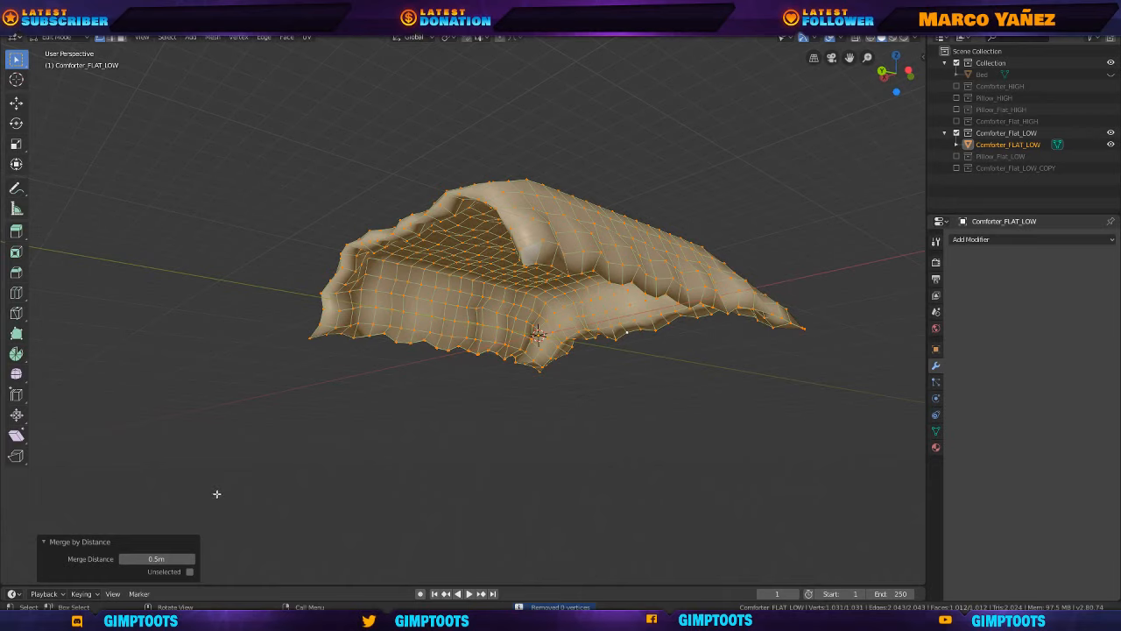
Raise the comforter's merge distance gradually to 1.19 m.
{"action": "left_click", "coordinate": [140, 592]}
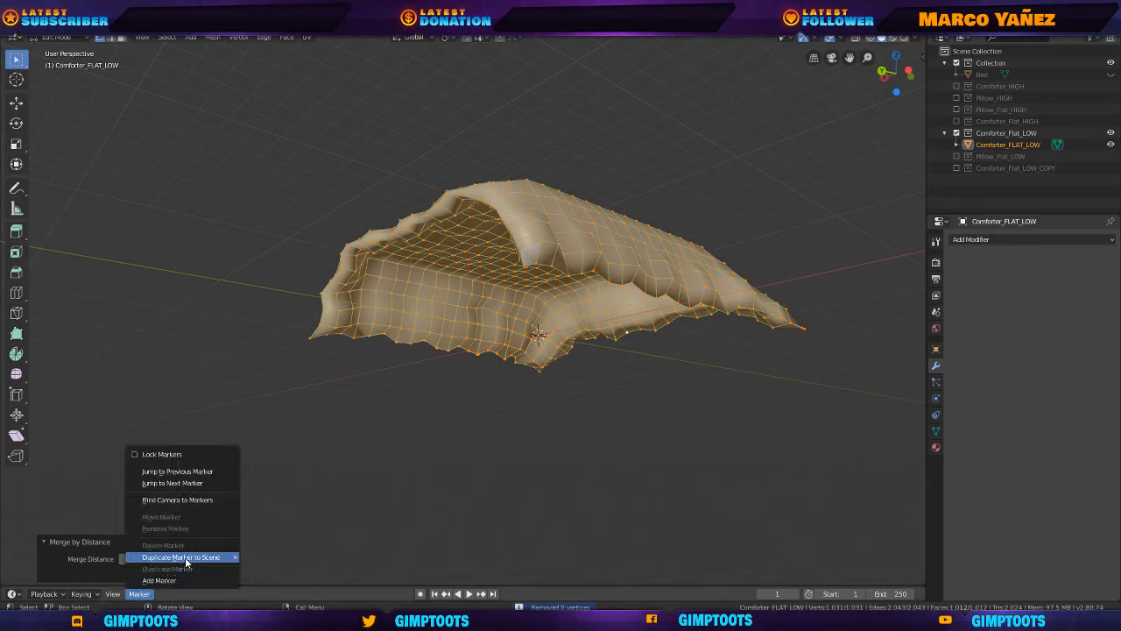
{"action": "left_click", "coordinate": [190, 560]}
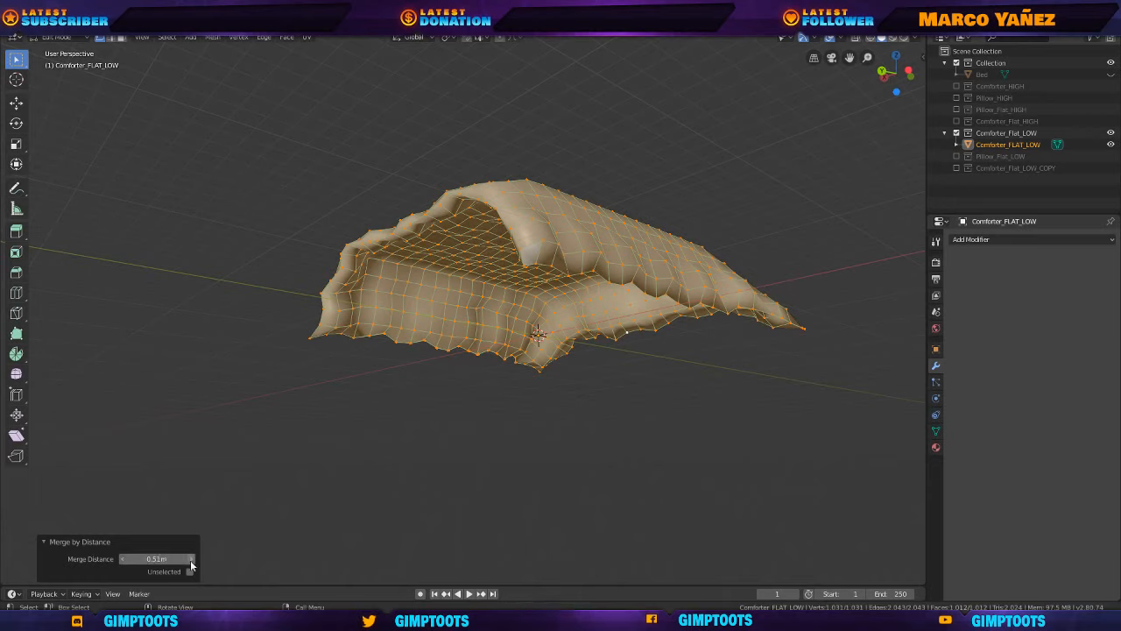
{"action": "left_click", "coordinate": [190, 560]}
{"action": "left_click", "coordinate": [190, 559]}
{"action": "left_click", "coordinate": [190, 560]}
{"action": "left_click", "coordinate": [190, 559]}
{"action": "left_click", "coordinate": [190, 560]}
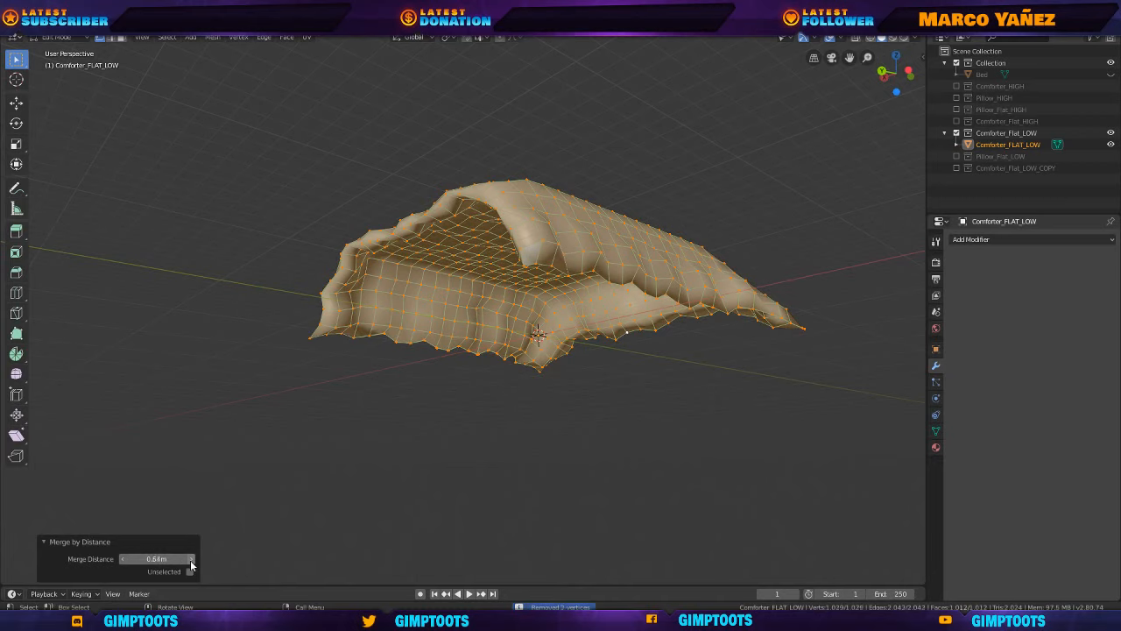
{"action": "left_click", "coordinate": [190, 559]}
{"action": "left_click", "coordinate": [190, 559]}
{"action": "left_click", "coordinate": [190, 560]}
{"action": "left_click", "coordinate": [190, 559]}
{"action": "left_click", "coordinate": [190, 560]}
{"action": "left_click", "coordinate": [190, 560]}
{"action": "left_click", "coordinate": [190, 559]}
{"action": "left_click", "coordinate": [190, 560]}
{"action": "left_click", "coordinate": [190, 560]}
{"action": "left_click", "coordinate": [190, 560]}
{"action": "left_click", "coordinate": [190, 559]}
{"action": "left_click", "coordinate": [190, 559]}
{"action": "left_click", "coordinate": [190, 560]}
{"action": "left_click", "coordinate": [190, 559]}
{"action": "left_click", "coordinate": [190, 560]}
{"action": "left_click", "coordinate": [190, 559]}
{"action": "left_click", "coordinate": [190, 559]}
{"action": "left_click", "coordinate": [190, 560]}
{"action": "left_click", "coordinate": [190, 560]}
{"action": "left_click", "coordinate": [190, 560]}
{"action": "left_click", "coordinate": [190, 560]}
{"action": "left_click", "coordinate": [190, 559]}
{"action": "left_click", "coordinate": [190, 559]}
{"action": "left_click", "coordinate": [190, 560]}
{"action": "left_click", "coordinate": [190, 560]}
{"action": "left_click", "coordinate": [190, 559]}
{"action": "left_click", "coordinate": [190, 560]}
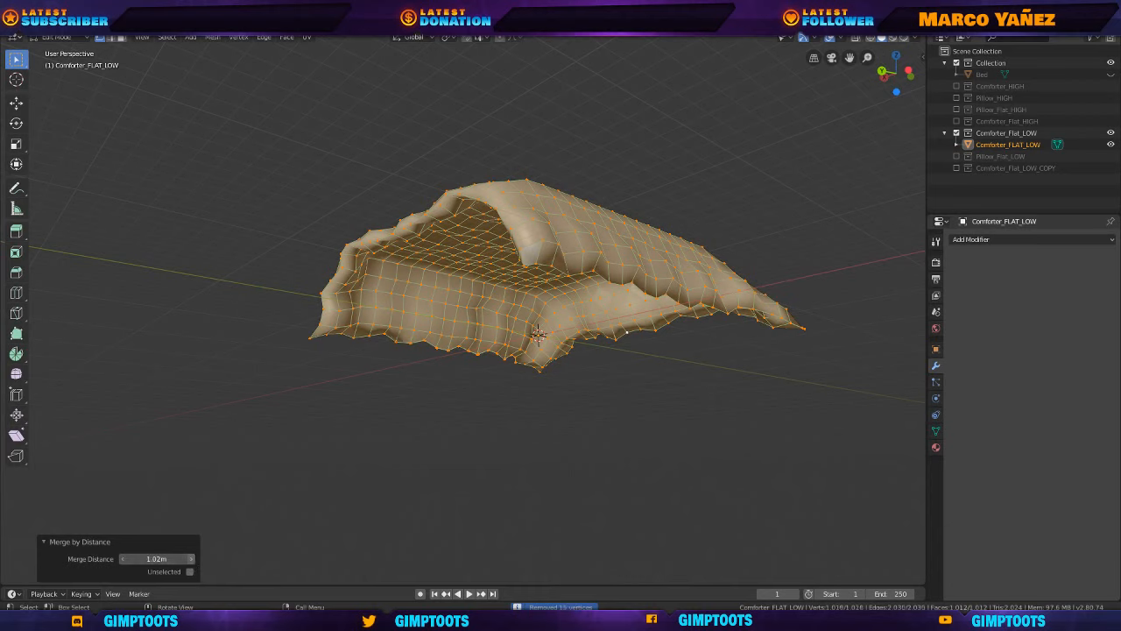
{"action": "left_click", "coordinate": [190, 560]}
{"action": "left_click", "coordinate": [190, 559]}
{"action": "left_click", "coordinate": [190, 560]}
{"action": "left_click", "coordinate": [190, 560]}
{"action": "left_click", "coordinate": [190, 560]}
{"action": "left_click", "coordinate": [190, 559]}
{"action": "left_click", "coordinate": [190, 559]}
{"action": "left_click", "coordinate": [190, 559]}
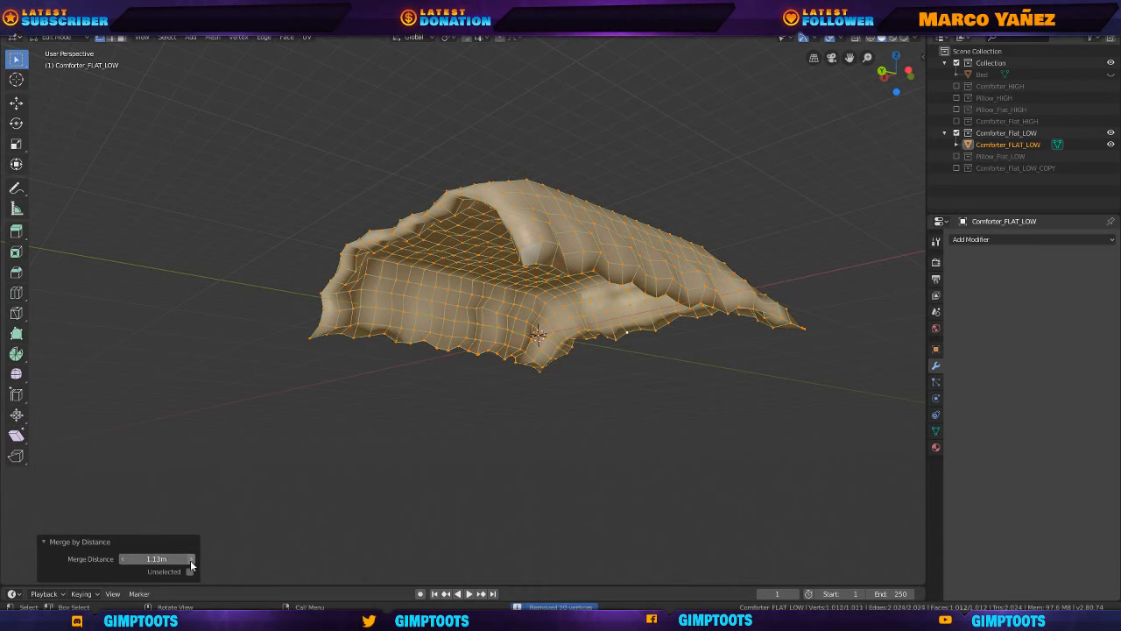
{"action": "left_click", "coordinate": [190, 560]}
{"action": "left_click", "coordinate": [190, 560]}
{"action": "left_click", "coordinate": [190, 560]}
{"action": "left_click", "coordinate": [190, 559]}
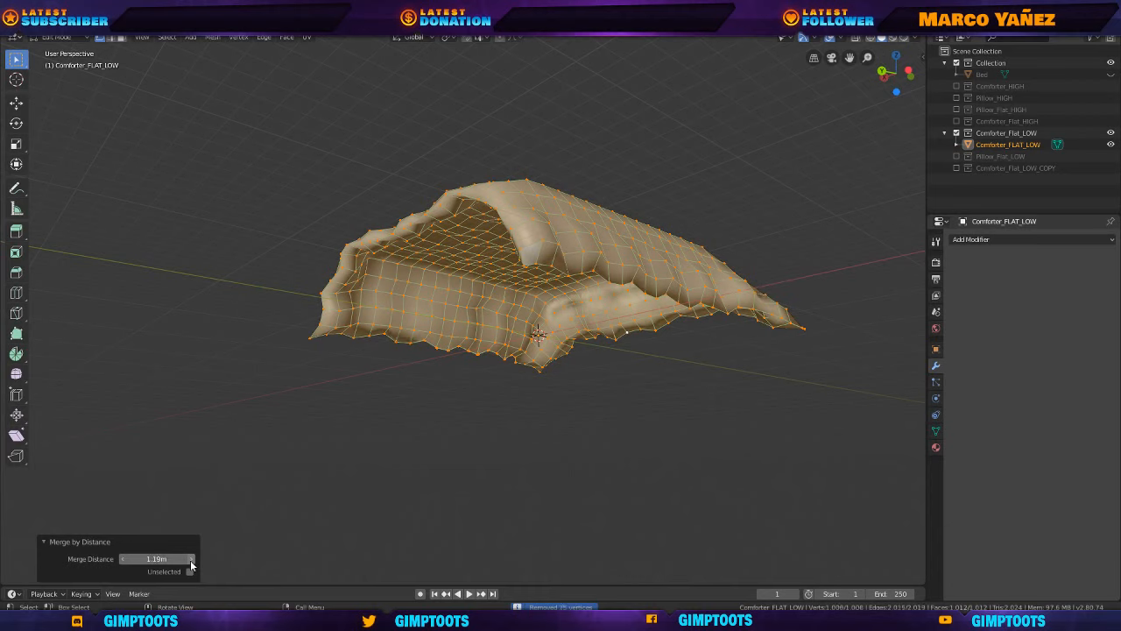
Lower the merge distance to 1.14 m and check the inner side of the comforter for distortion.
{"action": "left_click", "coordinate": [122, 559]}
{"action": "left_click", "coordinate": [122, 559]}
{"action": "left_click", "coordinate": [122, 559]}
{"action": "left_click", "coordinate": [122, 558]}
{"action": "left_click", "coordinate": [121, 559]}
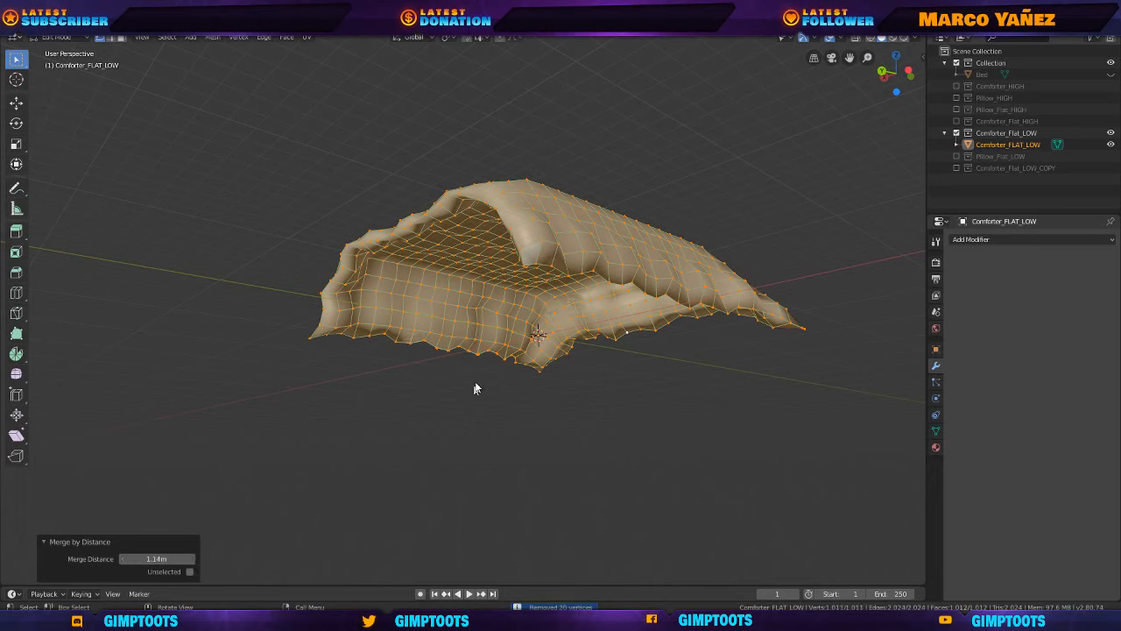
{"action": "middle_click_drag", "start_coordinate": [550, 308], "coordinate": [606, 306]}
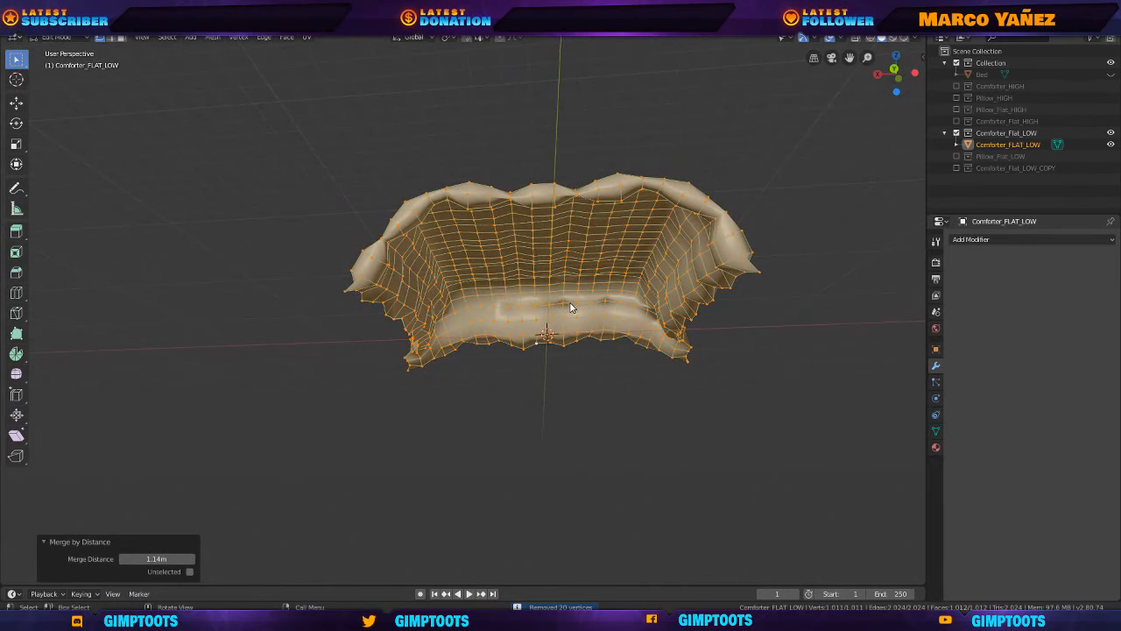
Lower the merge distance gradually to 0.49 m and check the comforter's inside and hem from below.
{"action": "left_click", "coordinate": [124, 559]}
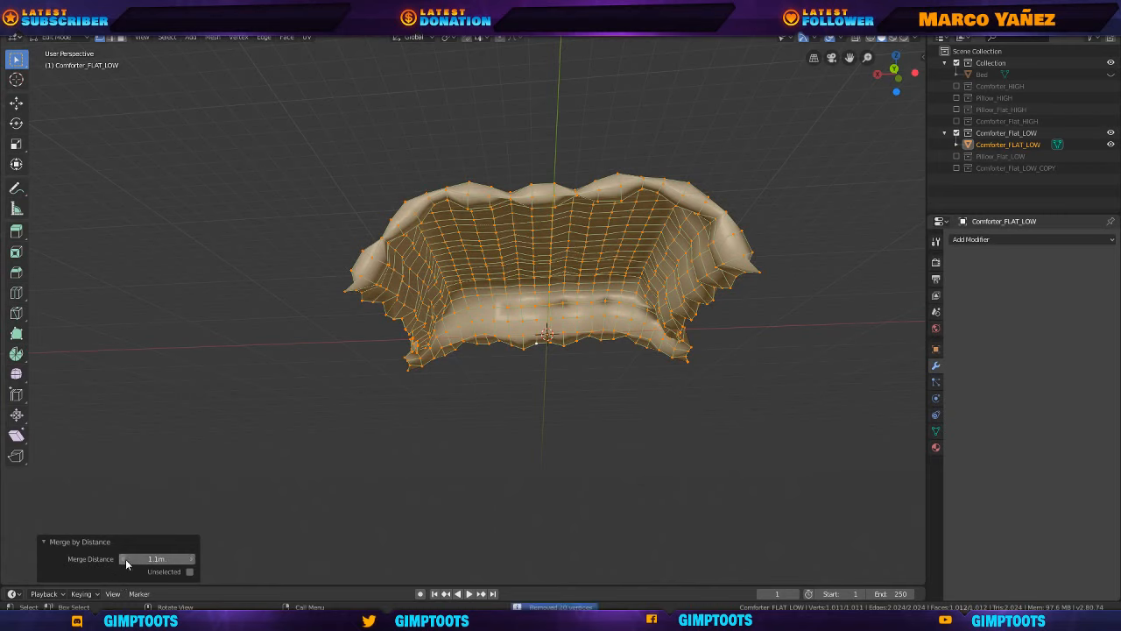
{"action": "left_click", "coordinate": [125, 559]}
{"action": "left_click", "coordinate": [125, 558]}
{"action": "left_click", "coordinate": [125, 559]}
{"action": "left_click", "coordinate": [125, 559]}
{"action": "left_click", "coordinate": [125, 559]}
{"action": "left_click", "coordinate": [125, 559]}
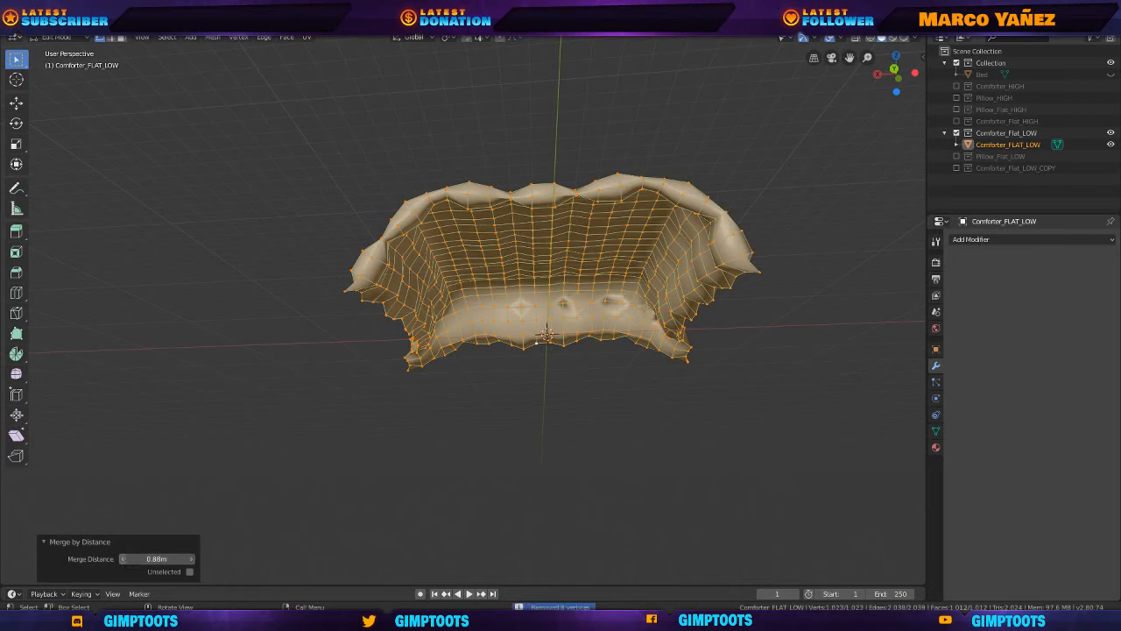
{"action": "left_click", "coordinate": [125, 558]}
{"action": "left_click", "coordinate": [124, 559]}
{"action": "left_click", "coordinate": [125, 559]}
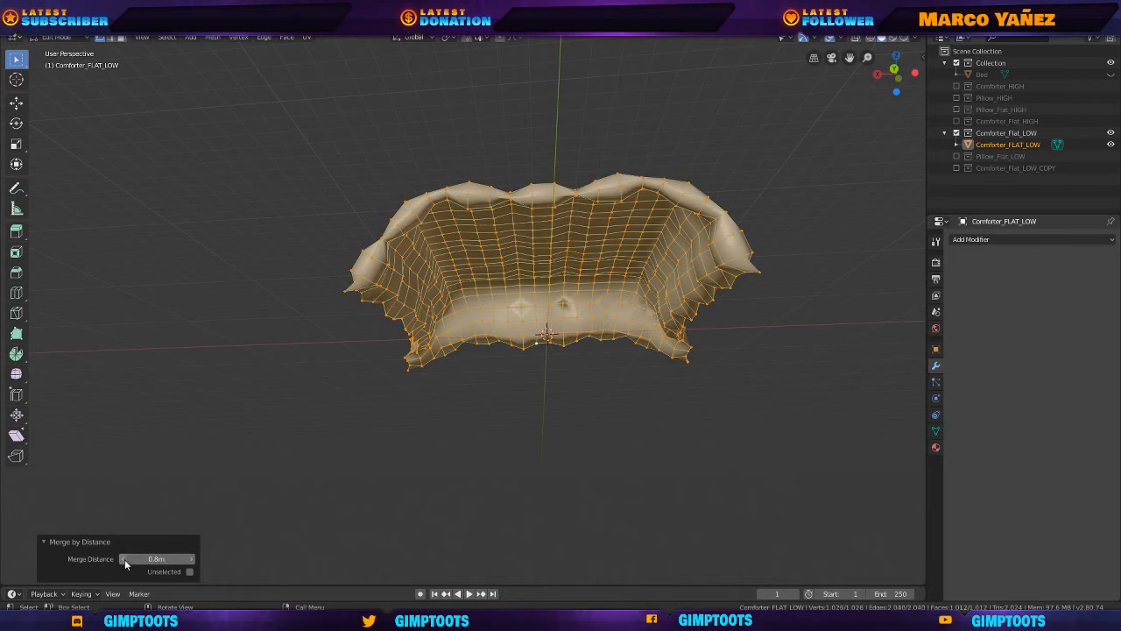
{"action": "left_click", "coordinate": [125, 559]}
{"action": "left_click", "coordinate": [124, 559]}
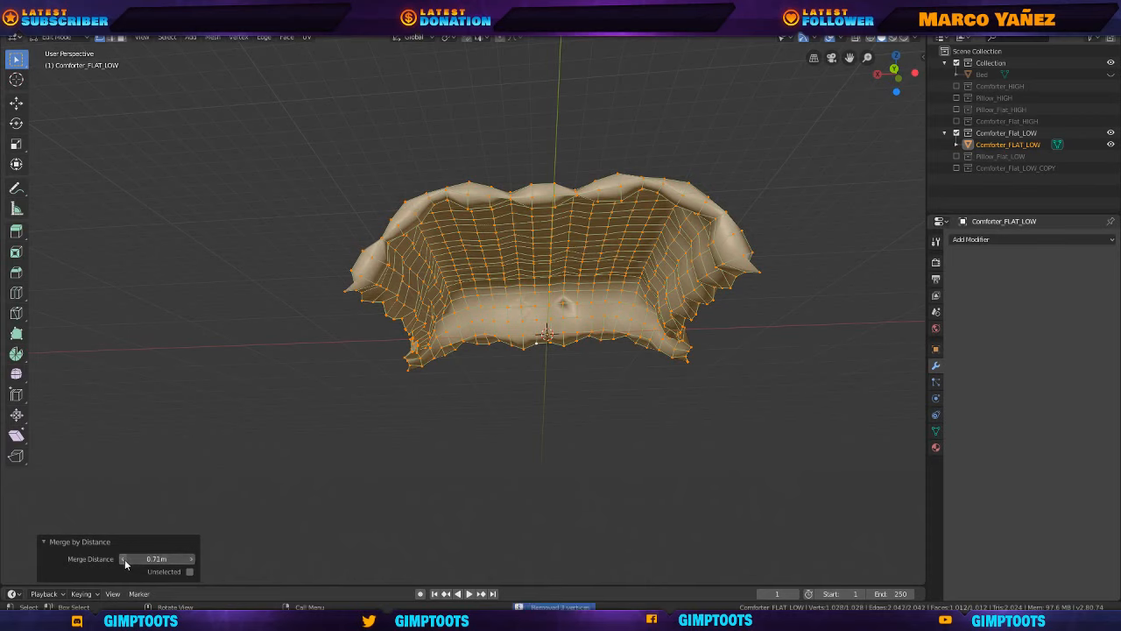
{"action": "left_click", "coordinate": [125, 559]}
{"action": "left_click", "coordinate": [125, 559]}
{"action": "left_click", "coordinate": [124, 559]}
{"action": "left_click", "coordinate": [124, 559]}
{"action": "left_click", "coordinate": [124, 558]}
{"action": "left_click", "coordinate": [124, 559]}
{"action": "left_click", "coordinate": [124, 558]}
{"action": "left_click", "coordinate": [123, 559]}
{"action": "left_click", "coordinate": [124, 559]}
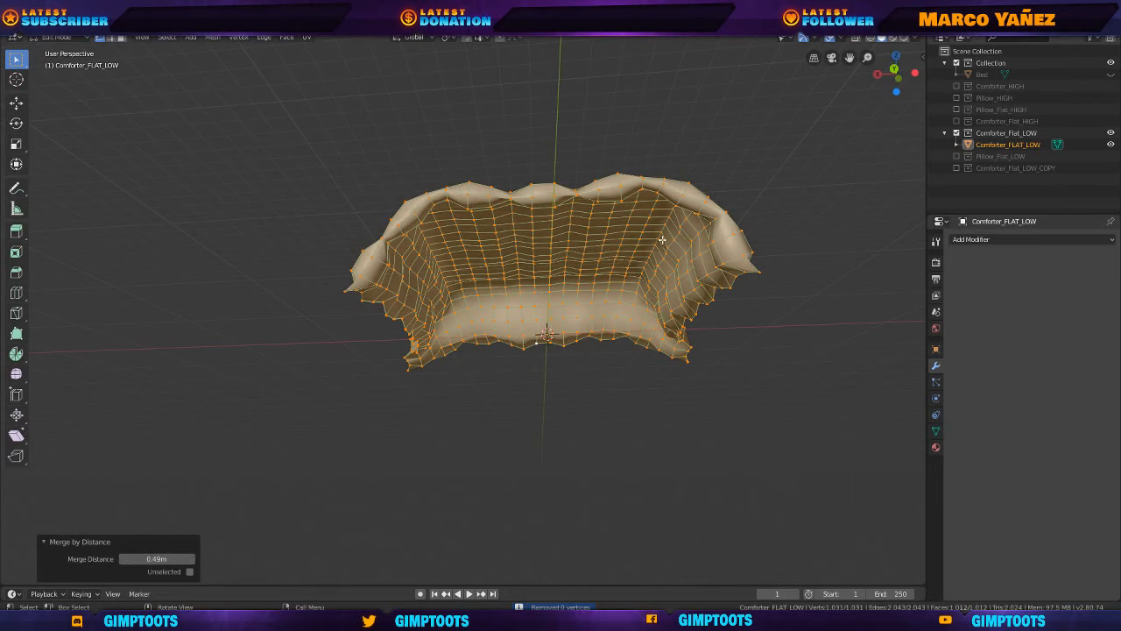
{"action": "middle_click_drag", "start_coordinate": [621, 321], "coordinate": [610, 269]}
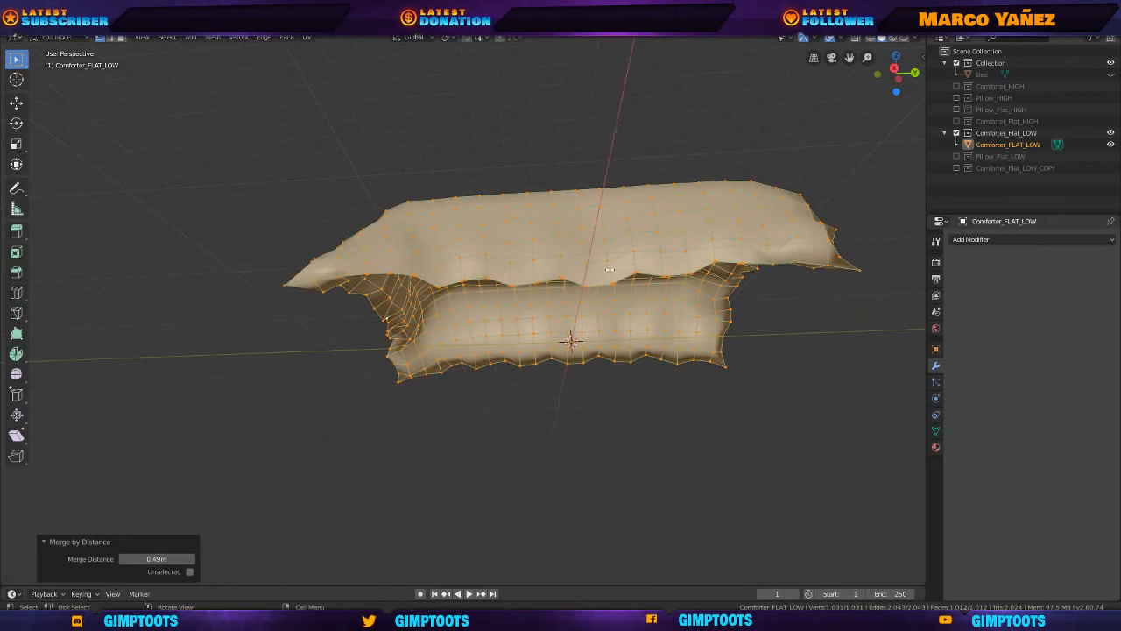
{"action": "scroll", "coordinate": [529, 286], "scroll_direction": "up", "scroll_amount": 3}
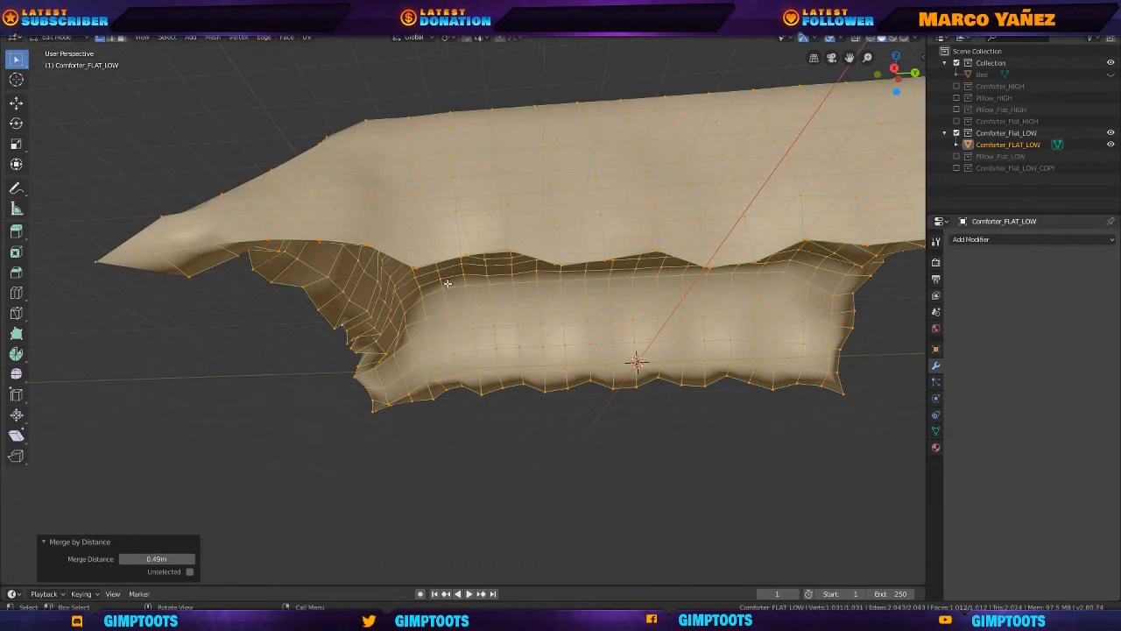
{"action": "middle_click_drag", "start_coordinate": [447, 283], "coordinate": [372, 255]}
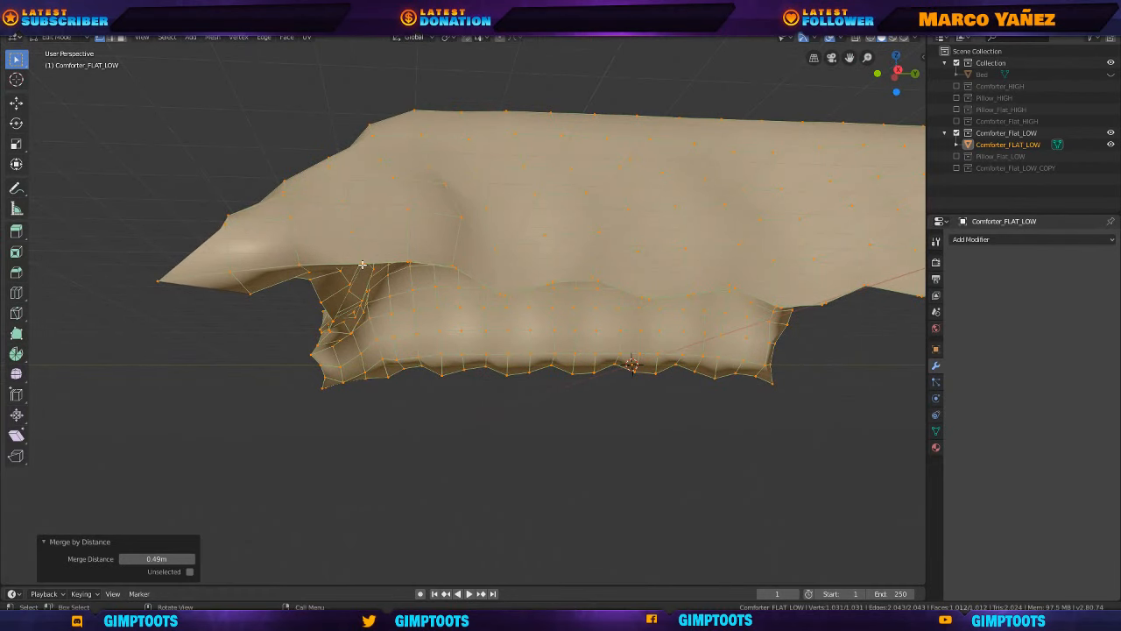
Deselect the comforter mesh and merge the first pair of doubled vertices on its overhanging edge, above the dark fold, using At Last.
{"action": "left_click", "coordinate": [362, 264]}
{"action": "scroll", "coordinate": [369, 259], "scroll_direction": "up", "scroll_amount": 5}
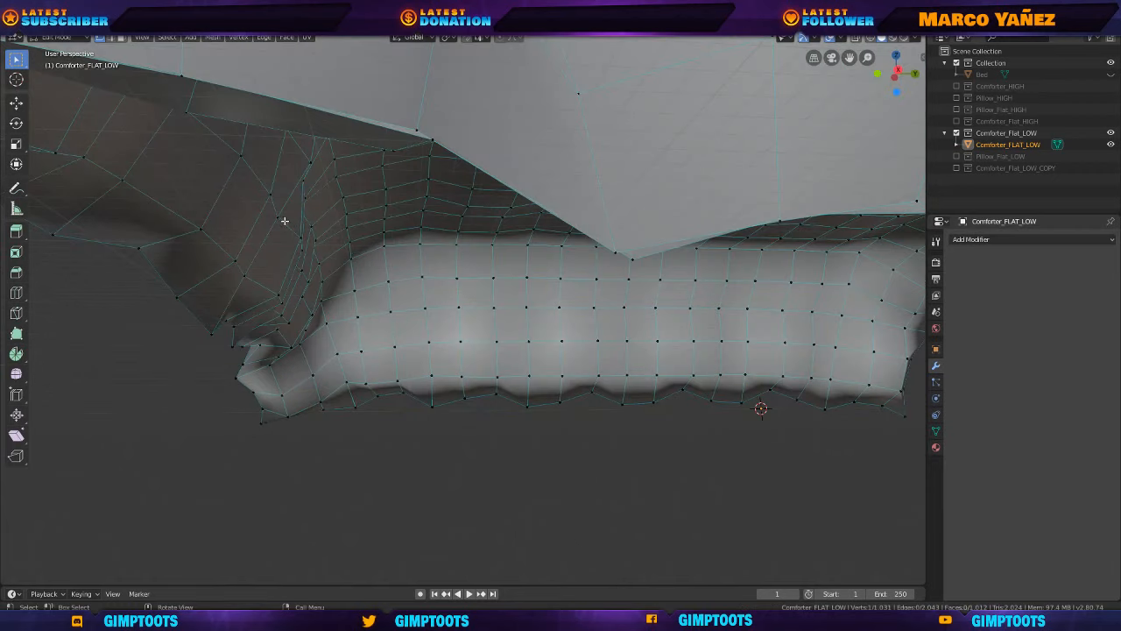
{"action": "middle_click_drag", "start_coordinate": [284, 221], "coordinate": [311, 253]}
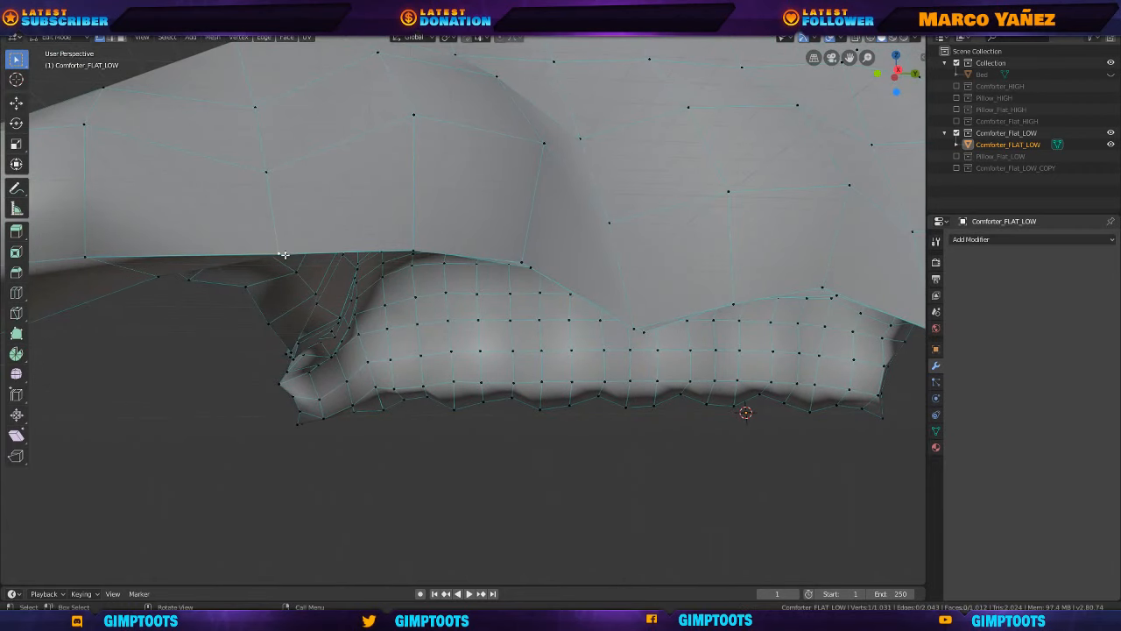
{"action": "right_click", "coordinate": [284, 254]}
{"action": "mouse_move", "coordinate": [275, 408]}
{"action": "key", "text": "m"}
{"action": "left_click", "coordinate": [326, 418]}
{"action": "key", "text": "m"}
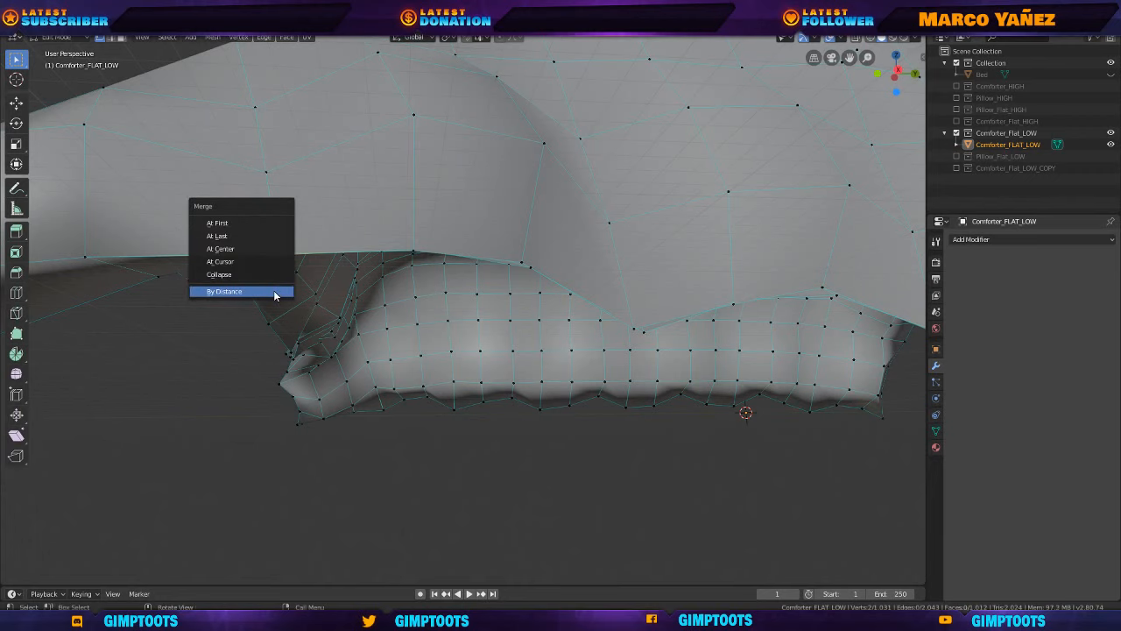
{"action": "left_click", "coordinate": [271, 238]}
{"action": "middle_click_drag", "start_coordinate": [272, 239], "coordinate": [253, 243]}
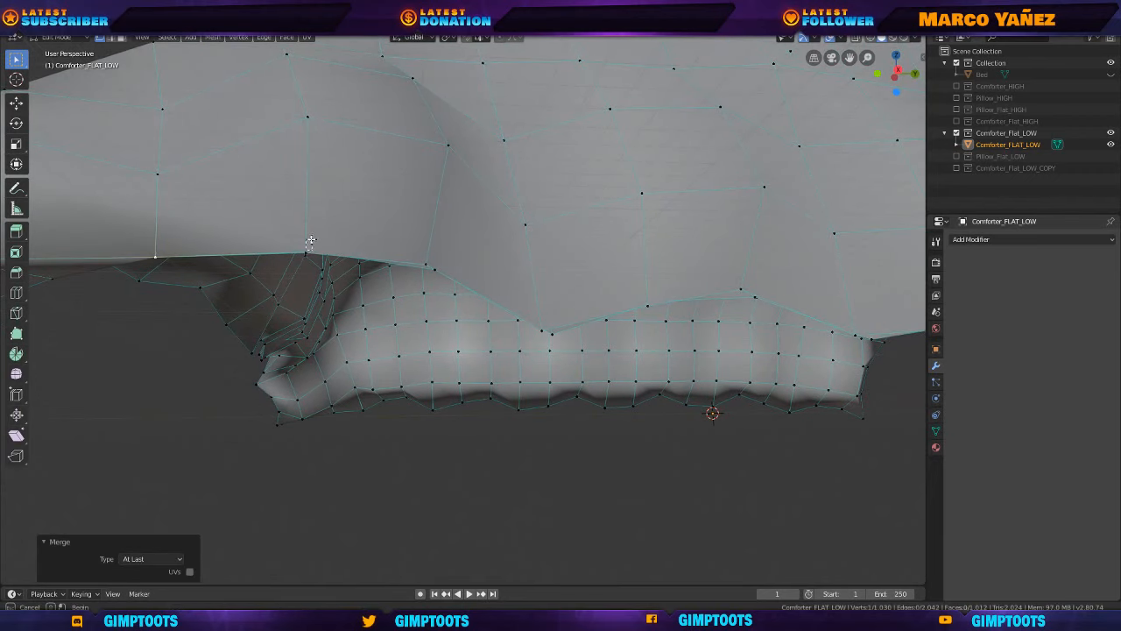
Pull the next overlapping edge vertex aside by about 0.21, 0.63 and 0.74 m in X, Y and Z, and merge the pair At Last.
{"action": "key", "text": "alt+a"}
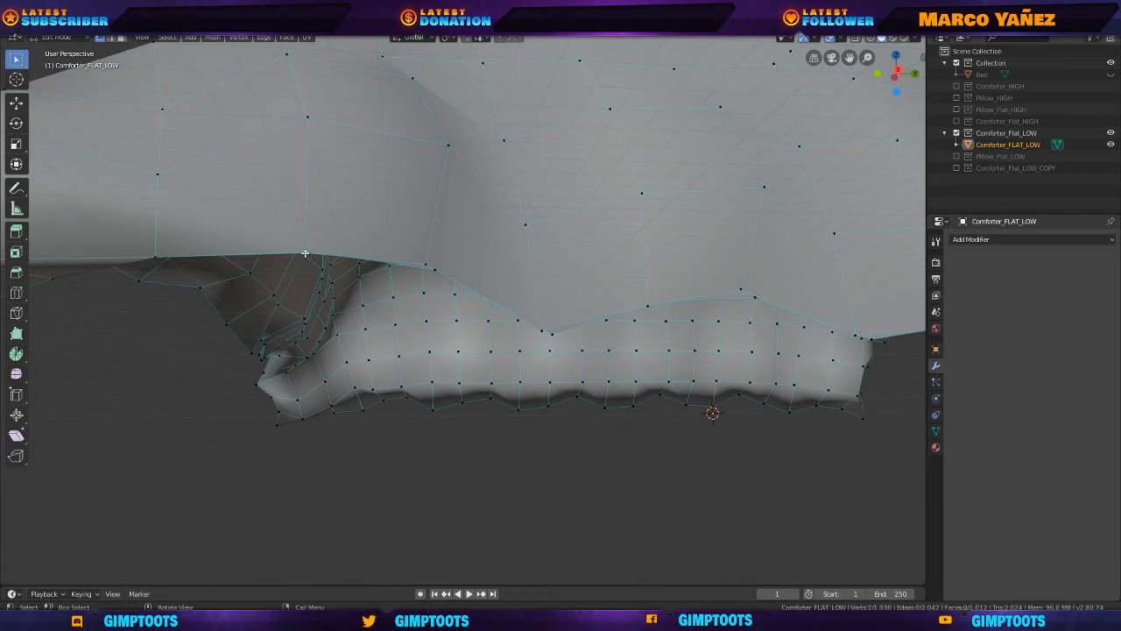
{"action": "left_click_drag", "start_coordinate": [305, 253], "coordinate": [311, 247]}
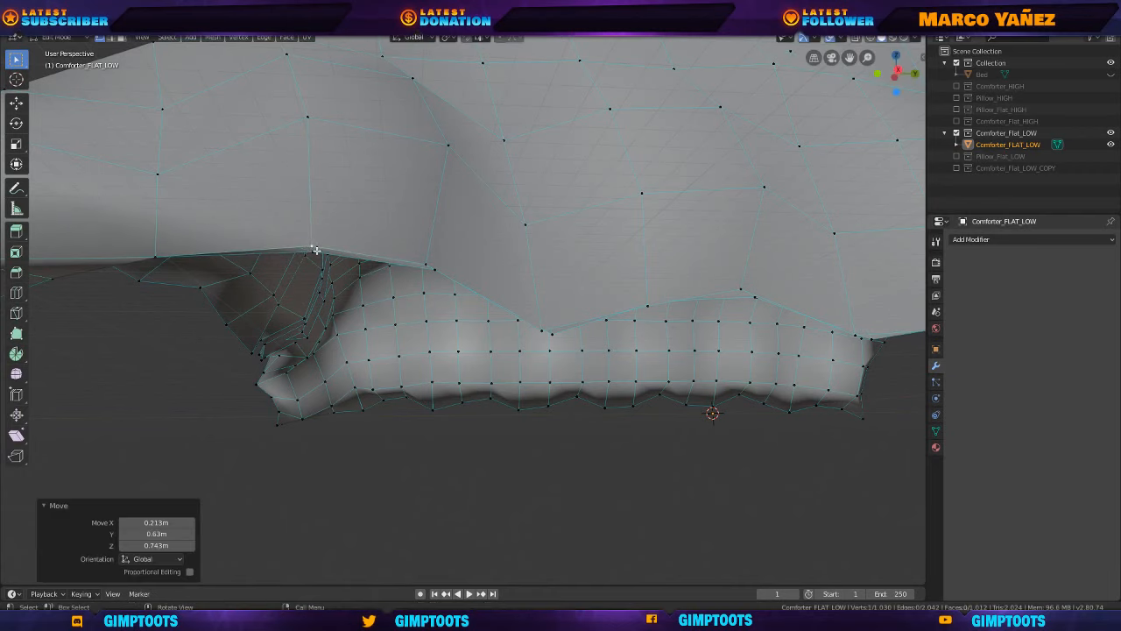
{"action": "left_click", "coordinate": [316, 251], "text": "shift"}
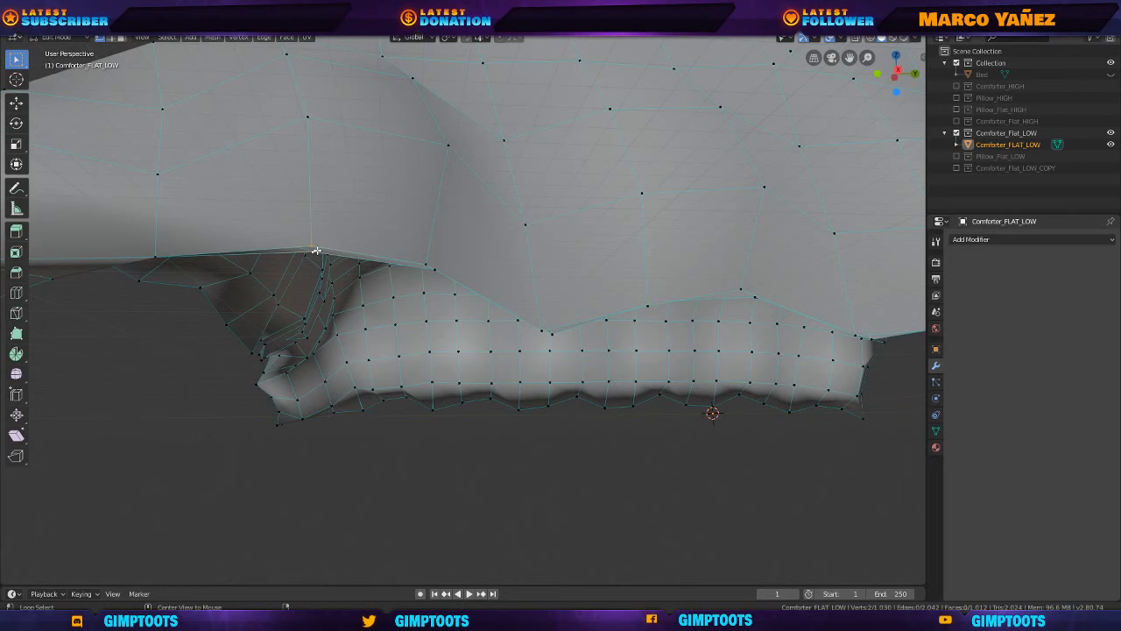
{"action": "key", "text": "m"}
{"action": "left_click", "coordinate": [317, 252]}
Merge two more vertex pairs At Last, one where the overhanging edge starts to descend and one at the bottom of that dip.
{"action": "mouse_move", "coordinate": [394, 250]}
{"action": "middle_mouse_down"}
{"action": "mouse_move", "coordinate": [372, 254]}
{"action": "mouse_move", "coordinate": [382, 255]}
{"action": "middle_mouse_up"}
{"action": "left_click", "coordinate": [372, 260], "text": "shift"}
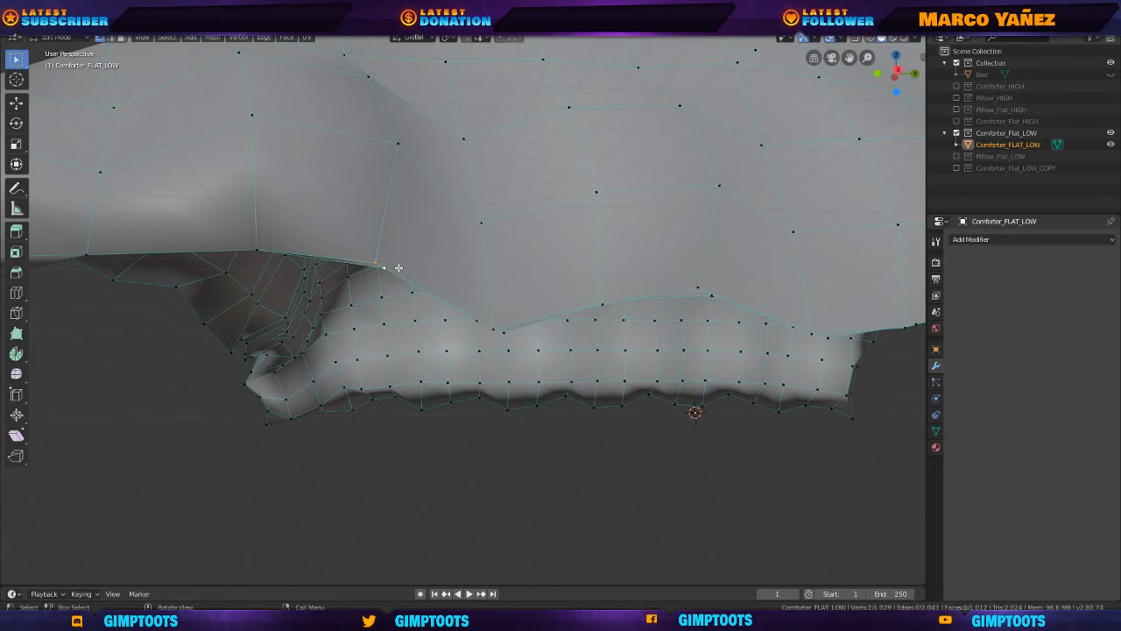
{"action": "key", "text": "m"}
{"action": "left_click", "coordinate": [400, 266]}
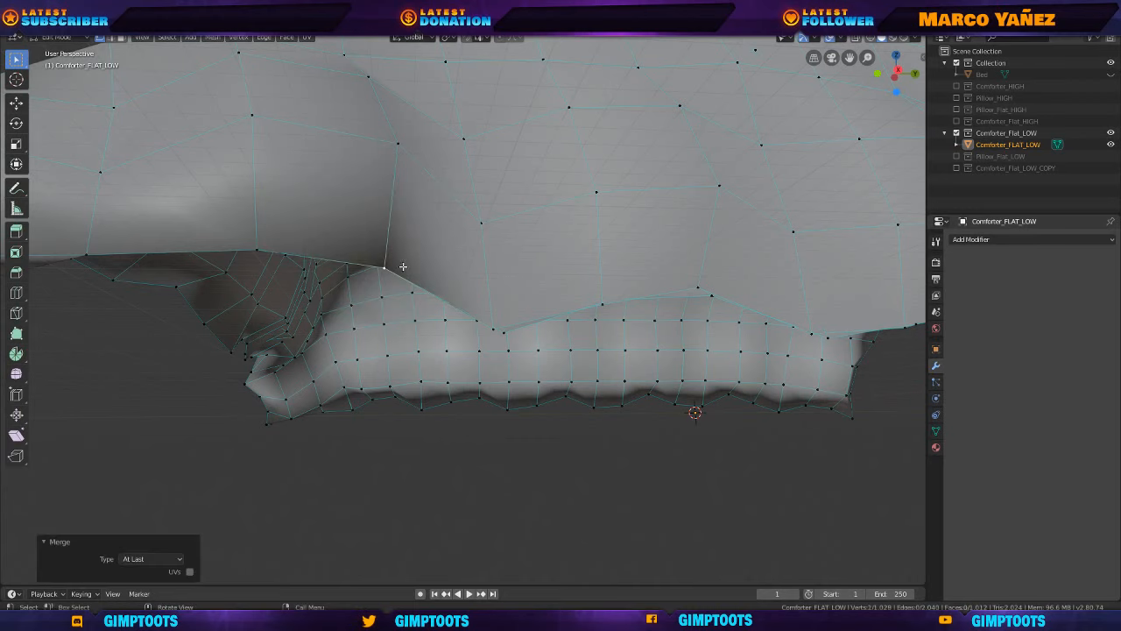
{"action": "middle_click_drag", "start_coordinate": [477, 281], "coordinate": [388, 242]}
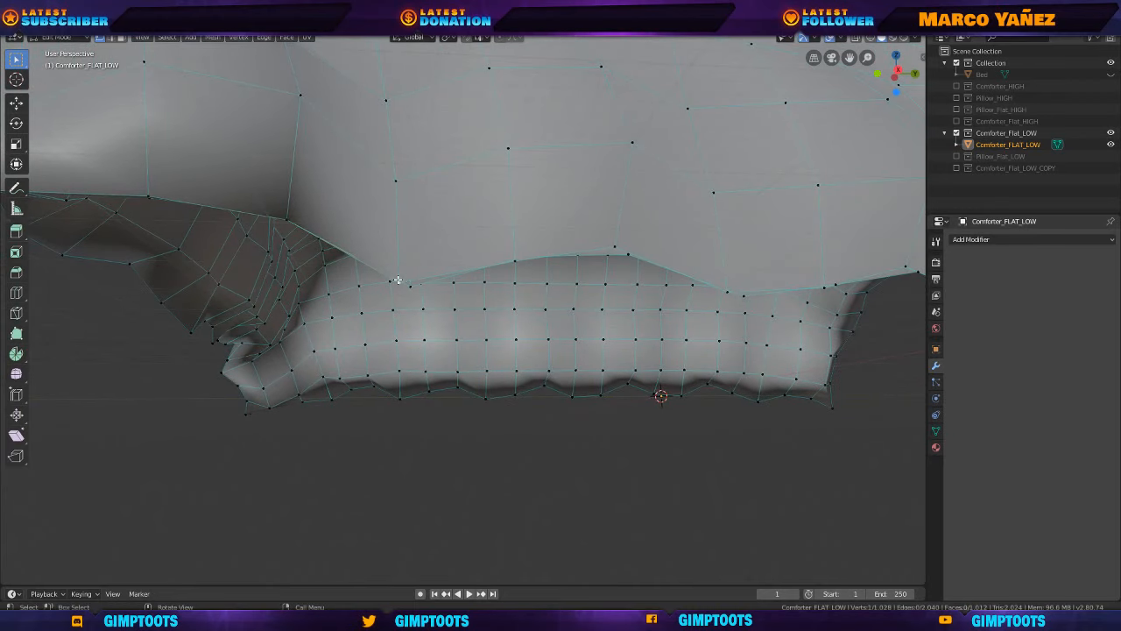
{"action": "middle_click_drag", "start_coordinate": [424, 283], "coordinate": [361, 255]}
{"action": "key", "text": "m"}
{"action": "left_click", "coordinate": [429, 283]}
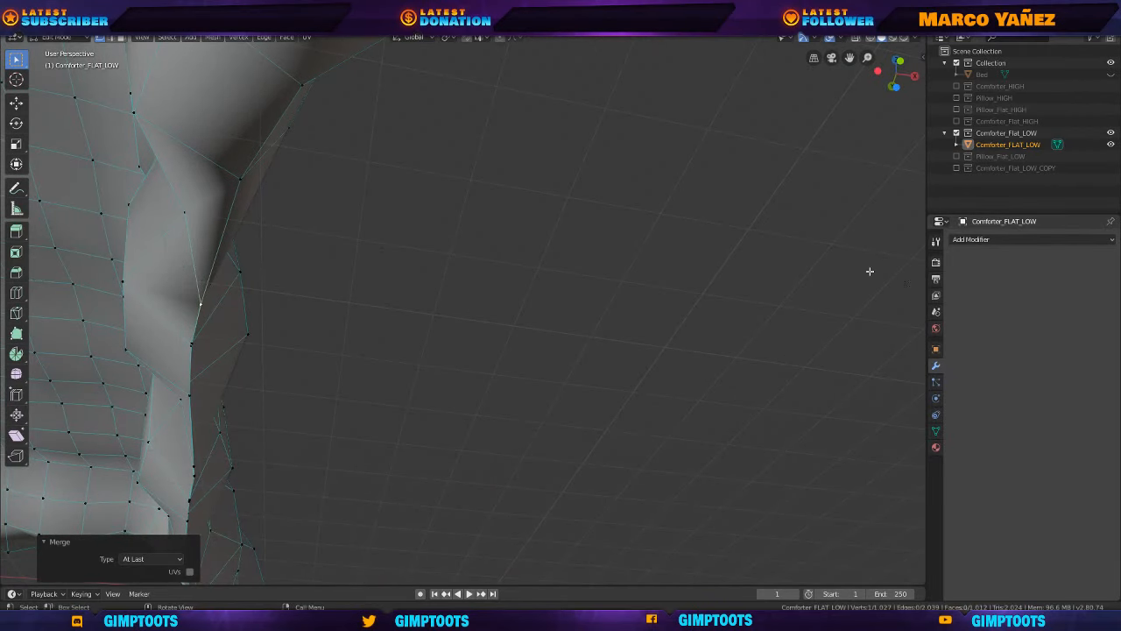
Continue along the overhanging edge past the dip, merging the next two close vertex pairs At Last up to the following bend.
{"action": "left_click", "coordinate": [191, 343]}
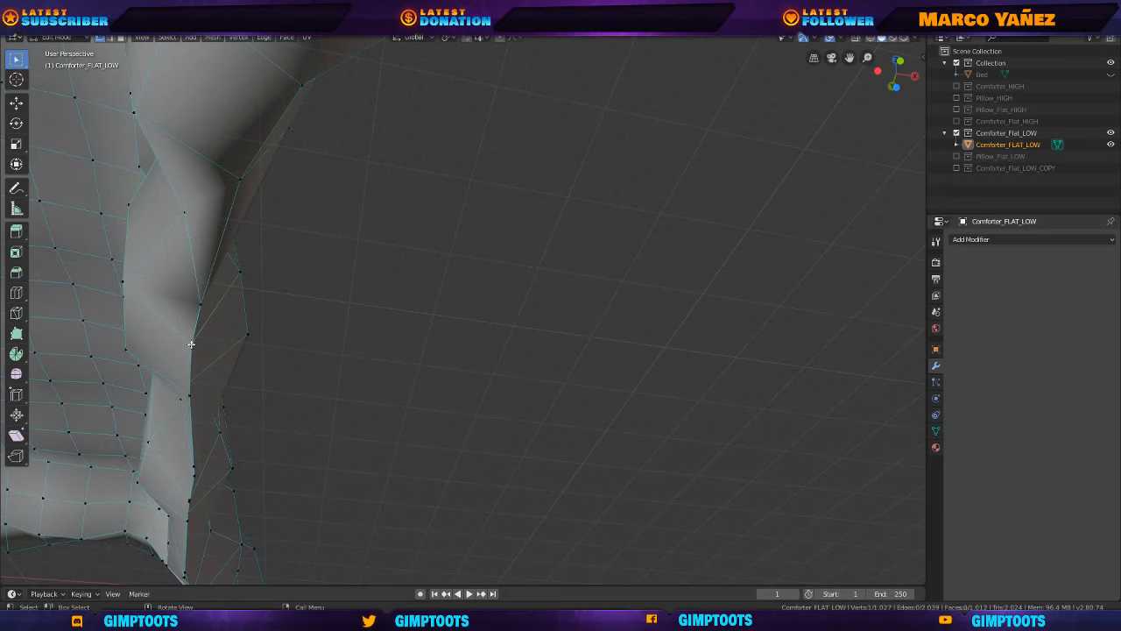
{"action": "key", "text": "m"}
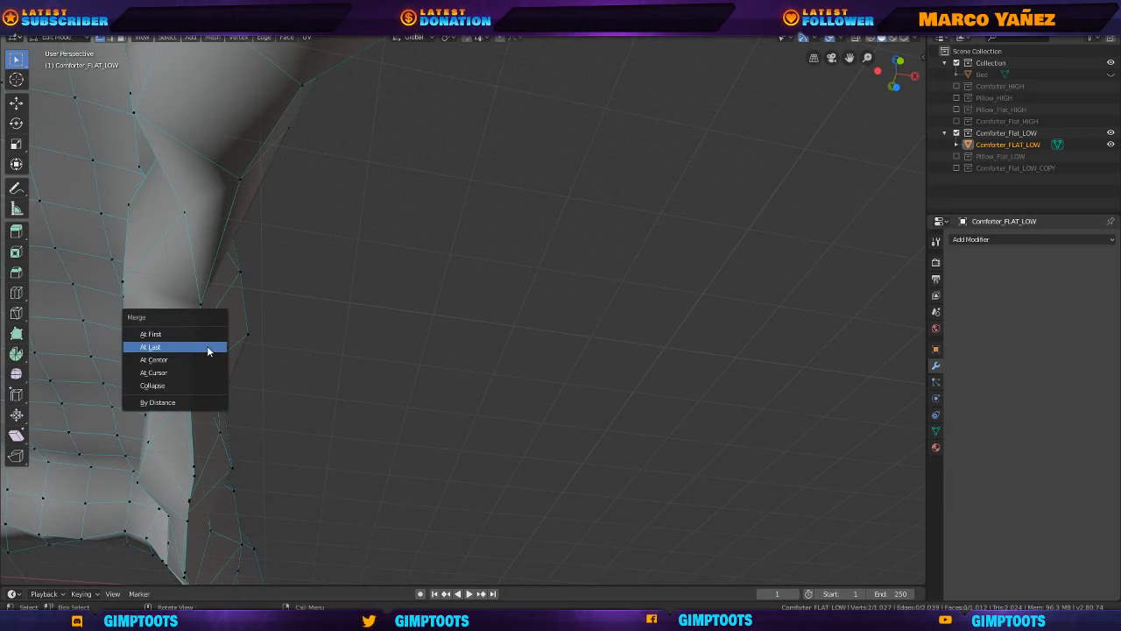
{"action": "left_click", "coordinate": [210, 347]}
{"action": "middle_click_drag", "start_coordinate": [347, 325], "coordinate": [262, 354]}
{"action": "left_click", "coordinate": [286, 355], "text": "shift"}
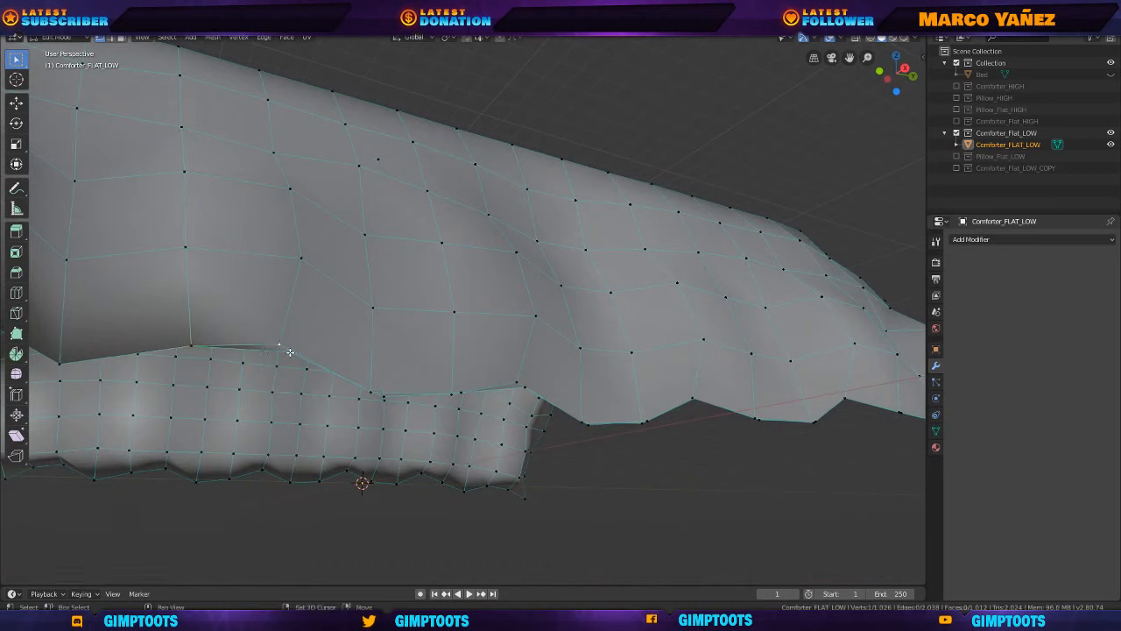
{"action": "key", "text": "m"}
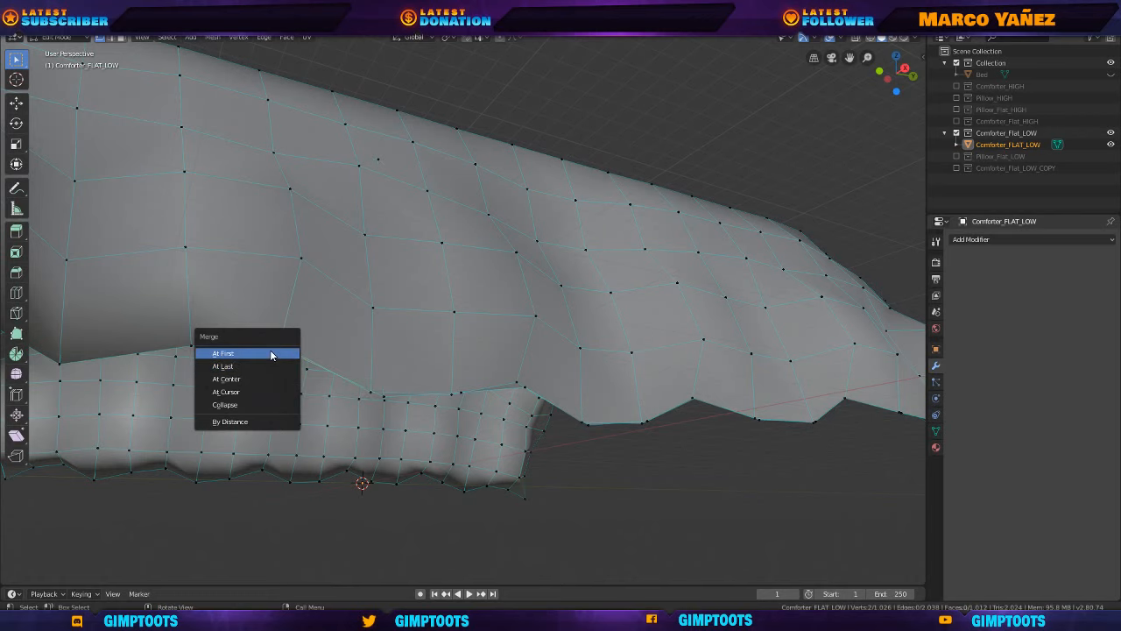
{"action": "left_click", "coordinate": [265, 363]}
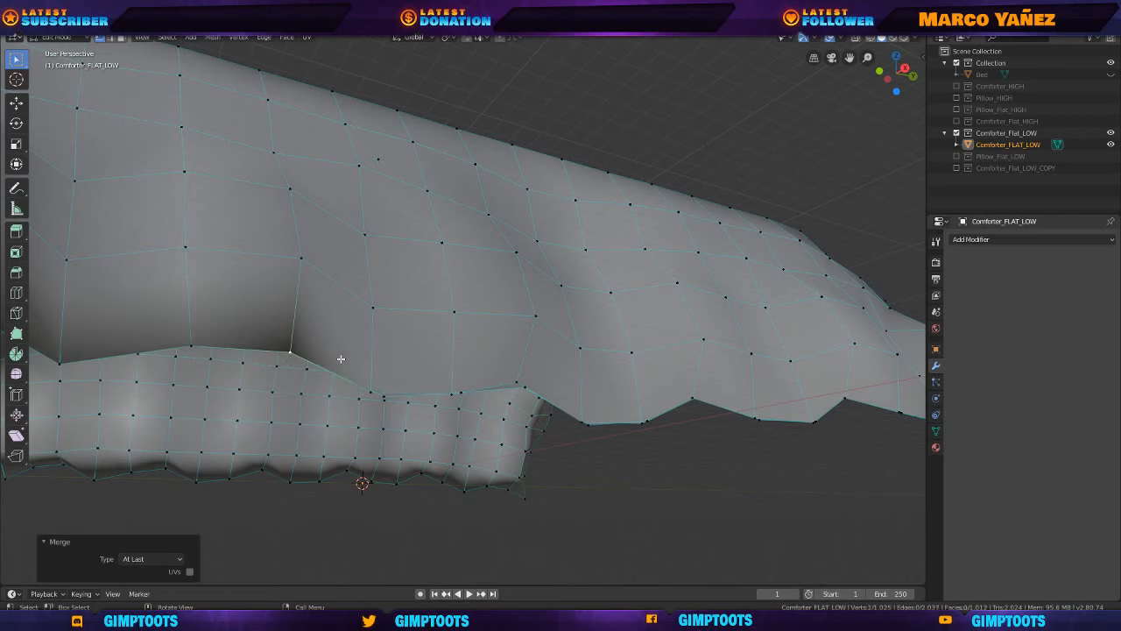
Merge the doubled vertices at the second dip of the overhanging edge and the neighbouring pair beyond it, both At Last.
{"action": "middle_click_drag", "start_coordinate": [372, 375], "coordinate": [360, 372]}
{"action": "left_click", "coordinate": [373, 390]}
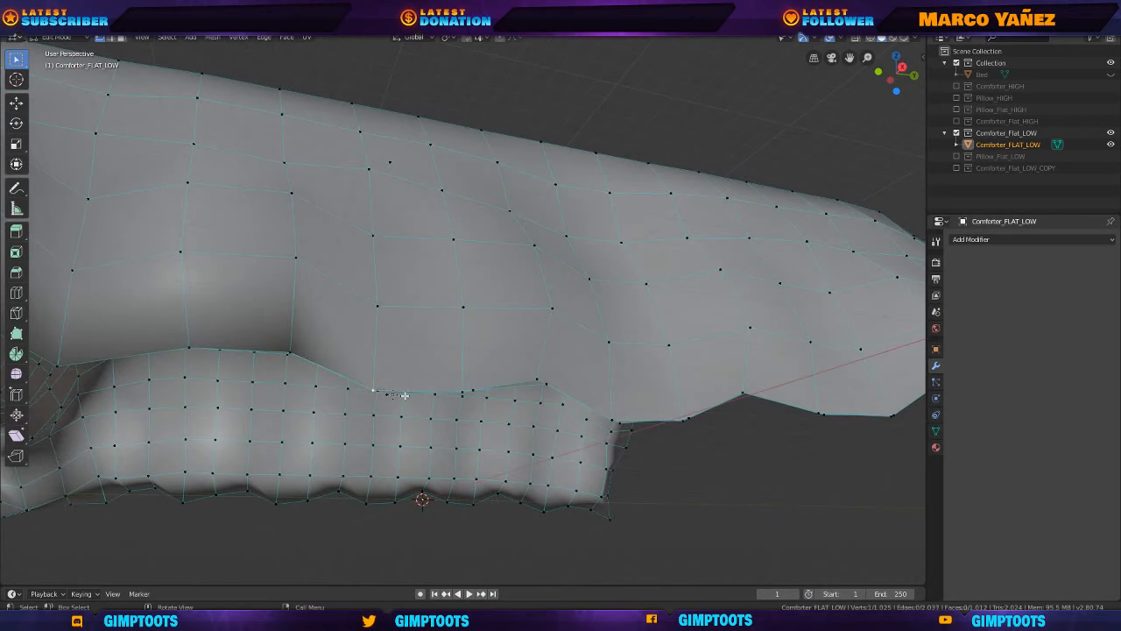
{"action": "key", "text": "m"}
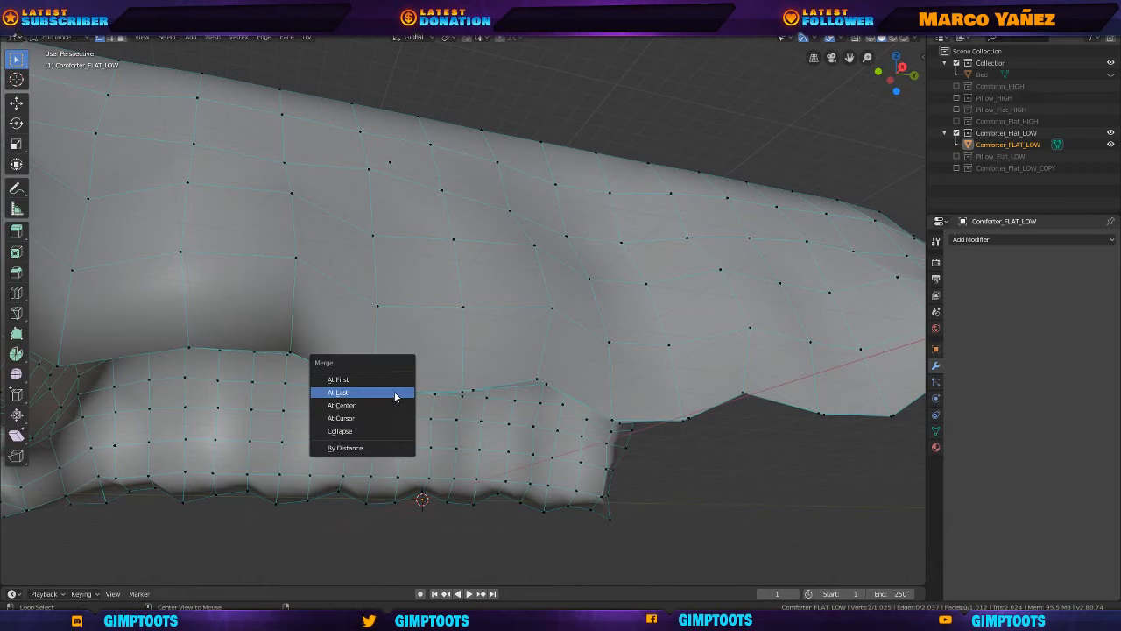
{"action": "left_click", "coordinate": [393, 393]}
{"action": "middle_click_drag", "start_coordinate": [394, 393], "coordinate": [407, 393]}
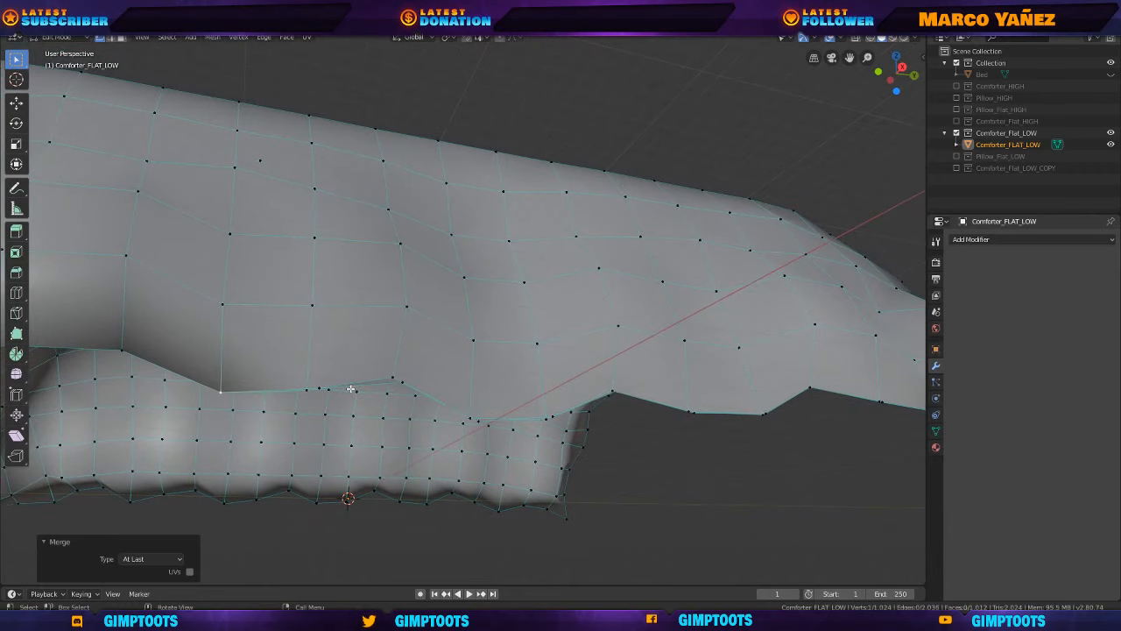
{"action": "middle_click_drag", "start_coordinate": [336, 391], "coordinate": [311, 397]}
{"action": "left_click", "coordinate": [299, 398]}
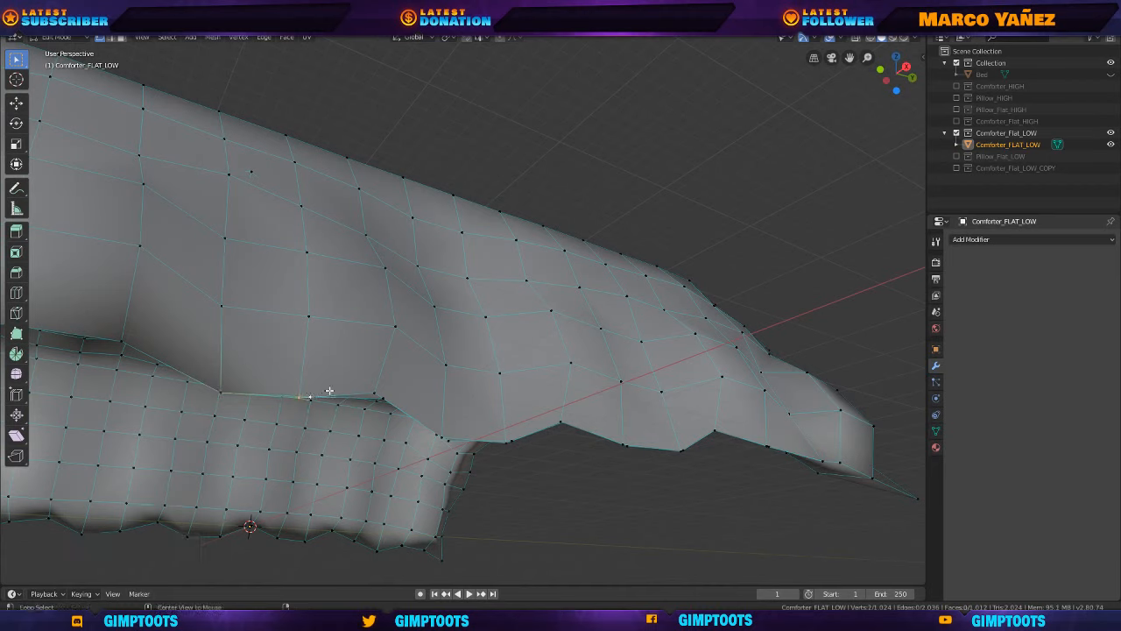
{"action": "key", "text": "m"}
{"action": "left_click", "coordinate": [329, 389]}
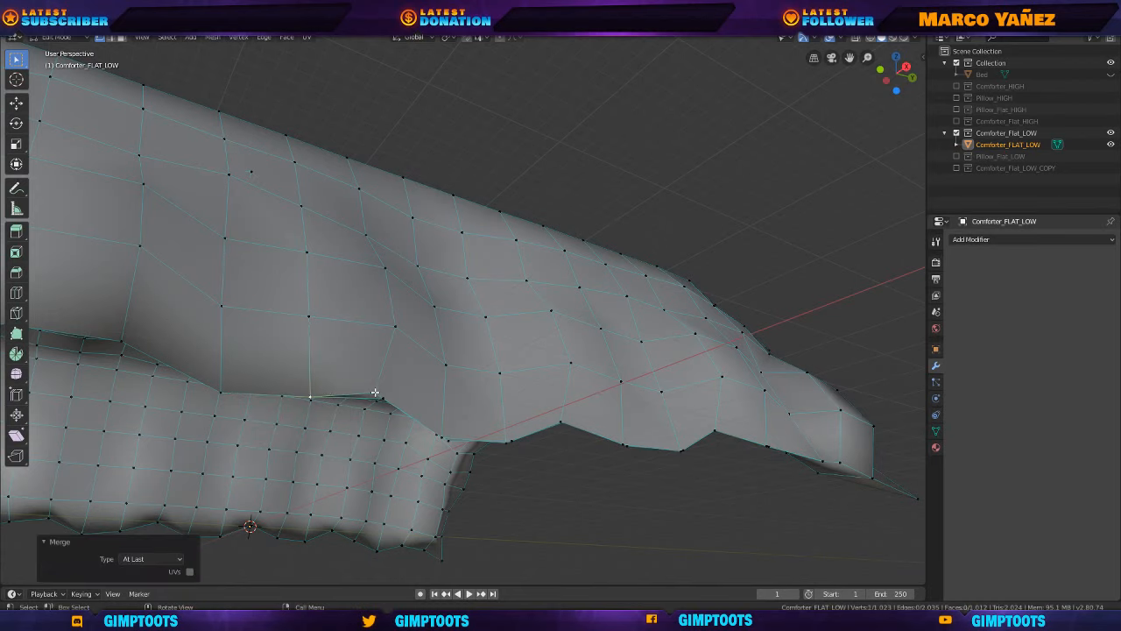
Merge the vertex pair on the raised point after the second dip and the pair at the foot of its slope, both At Last.
{"action": "left_click", "coordinate": [375, 392], "text": "shift"}
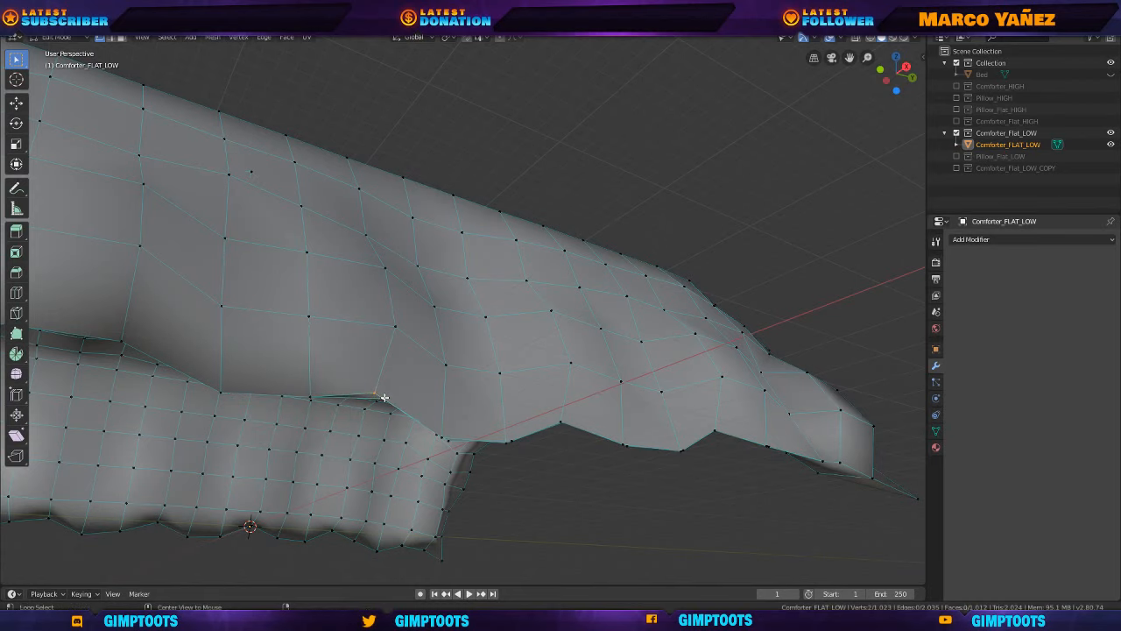
{"action": "key", "text": "m"}
{"action": "left_click", "coordinate": [383, 395]}
{"action": "middle_click_drag", "start_coordinate": [393, 394], "coordinate": [331, 354]}
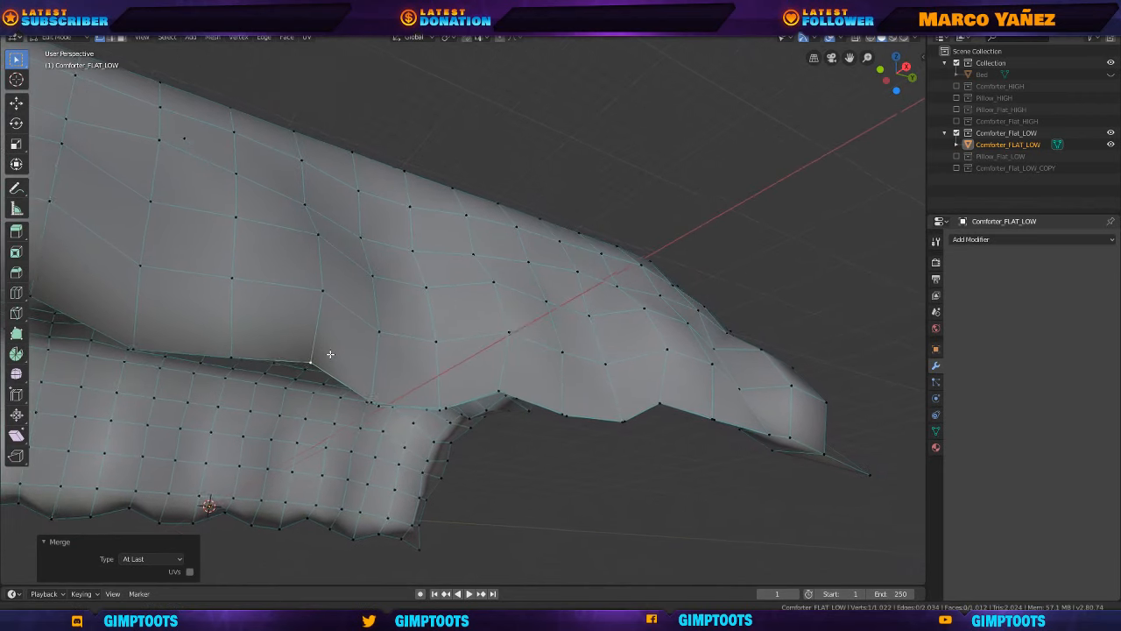
{"action": "left_click", "coordinate": [370, 400], "text": "shift"}
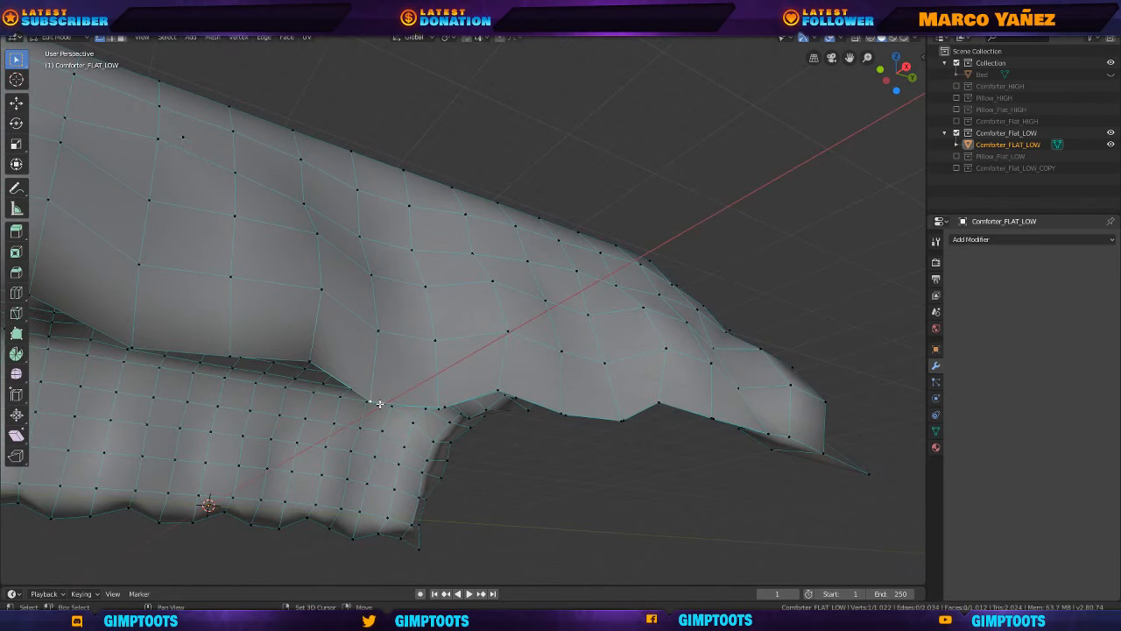
{"action": "key", "text": "m"}
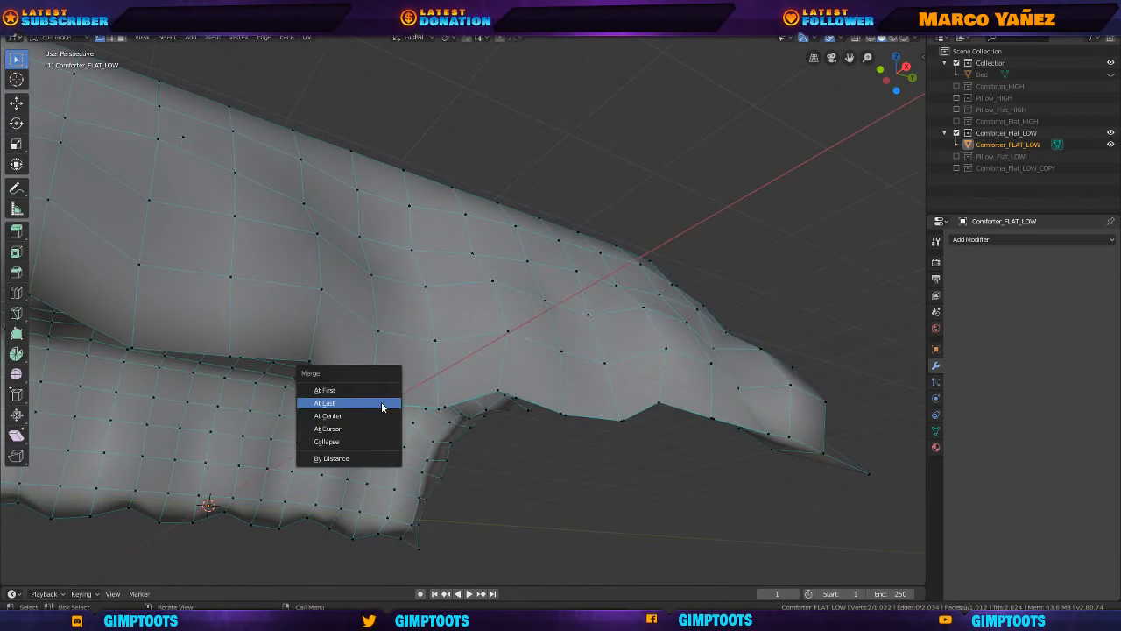
{"action": "left_click", "coordinate": [383, 403]}
Merge the next edge pair before the small arch, plus the doubled vertices at the arch's peak seen from underneath, both At Last.
{"action": "middle_click_drag", "start_coordinate": [414, 359], "coordinate": [378, 343]}
{"action": "left_click", "coordinate": [362, 361], "text": "shift"}
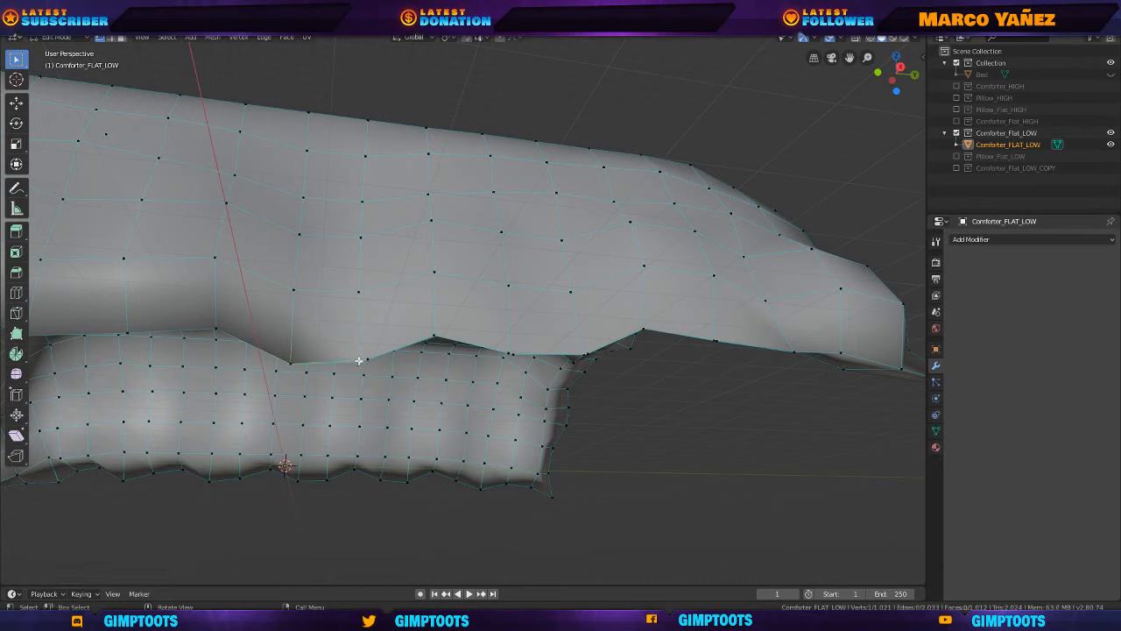
{"action": "key", "text": "m"}
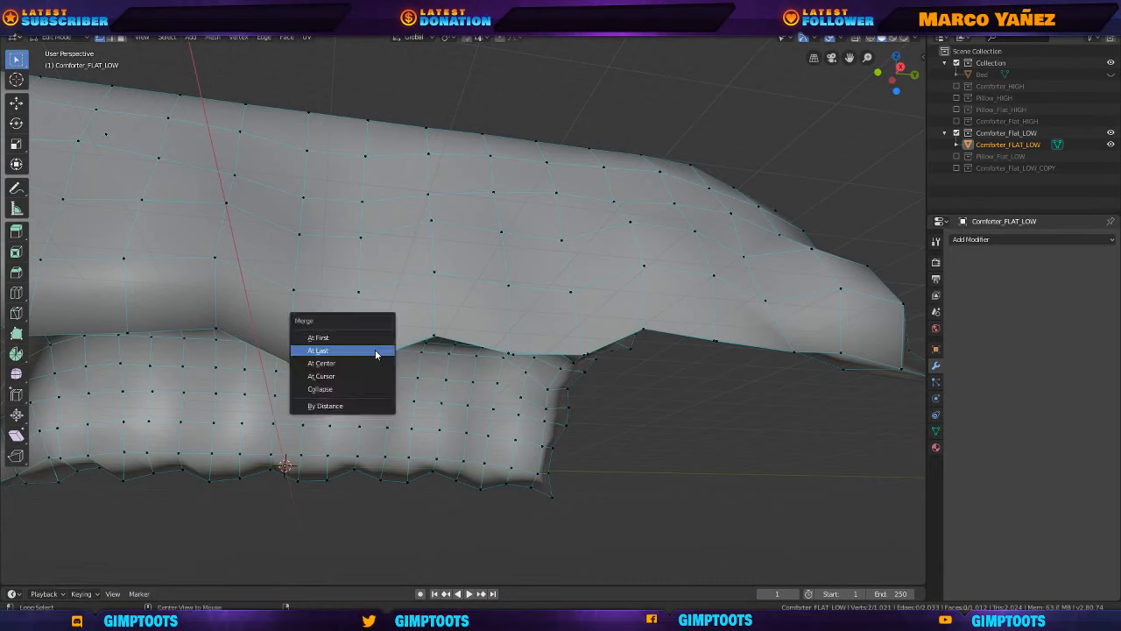
{"action": "left_click", "coordinate": [376, 352]}
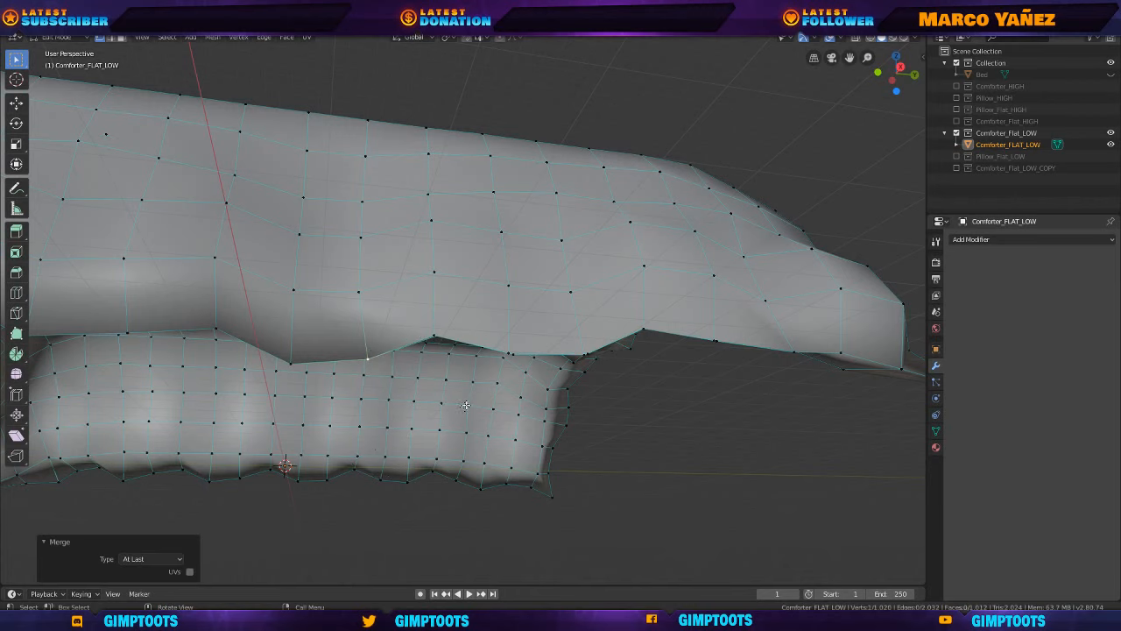
{"action": "middle_click_drag", "start_coordinate": [465, 405], "coordinate": [502, 320]}
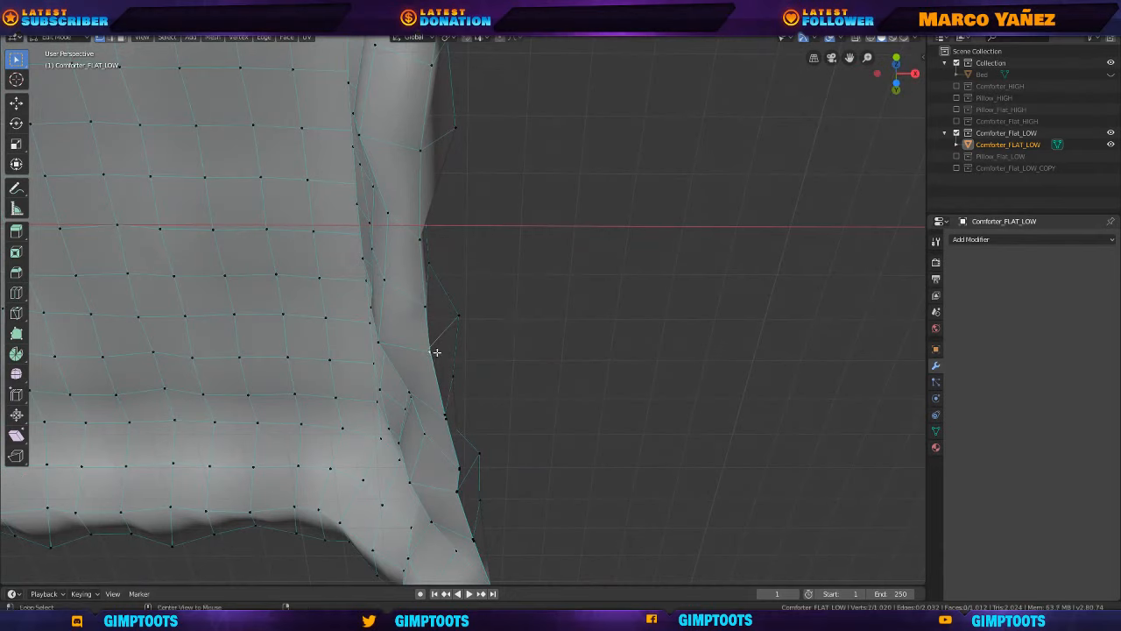
{"action": "key", "text": "m"}
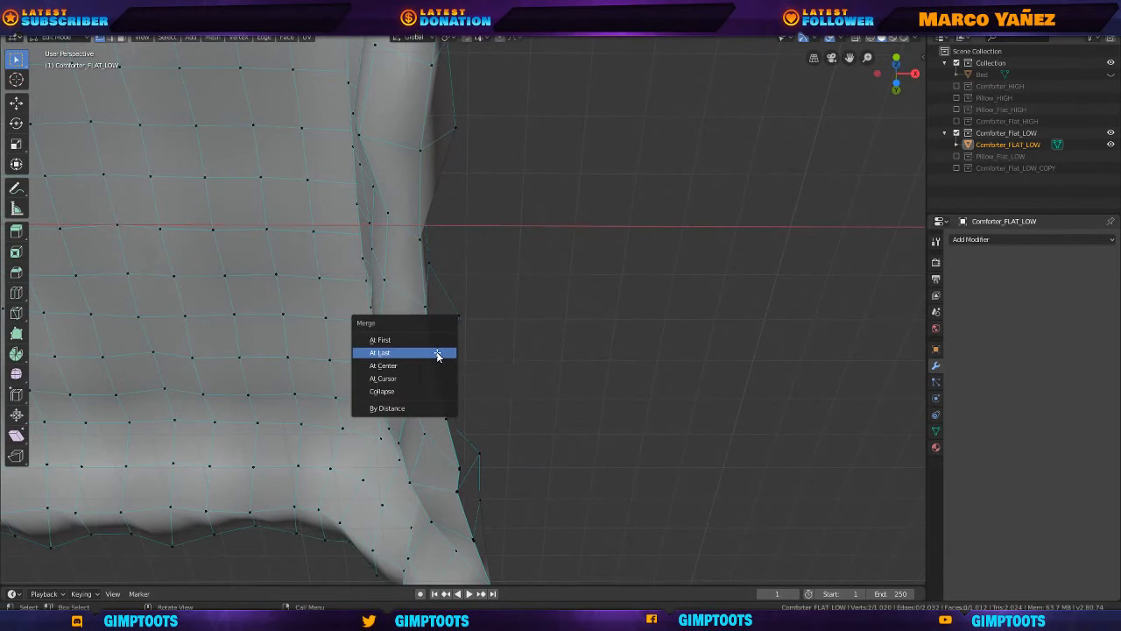
{"action": "left_click", "coordinate": [436, 351]}
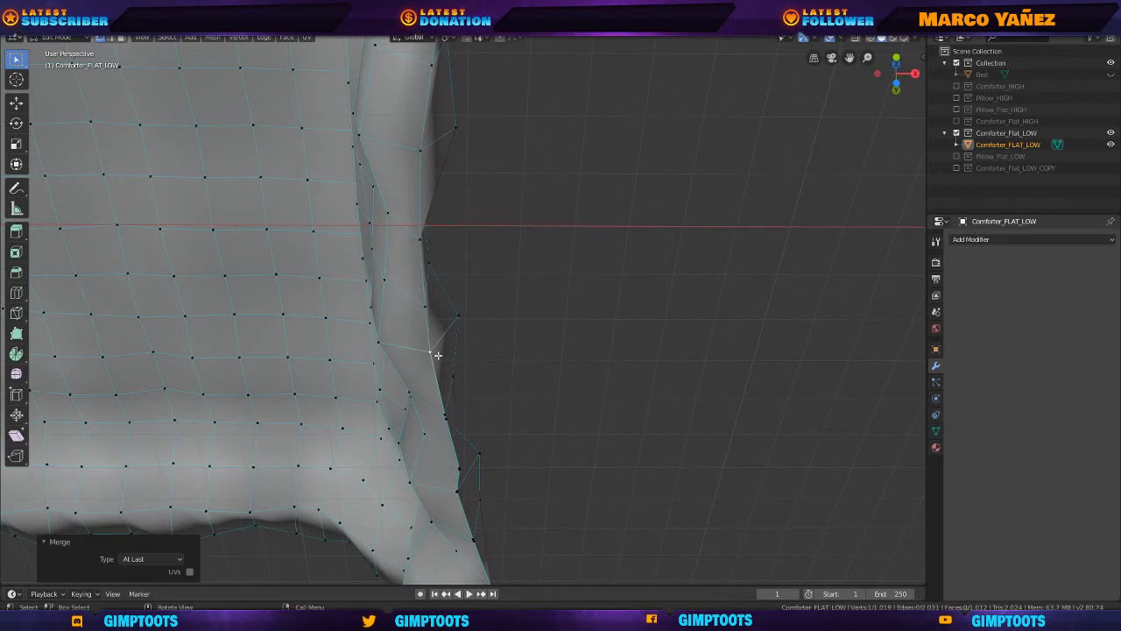
Merge the vertex pair just past the arch's peak, toward the comforter's pointed corner, using At Last.
{"action": "middle_click_drag", "start_coordinate": [438, 354], "coordinate": [370, 392]}
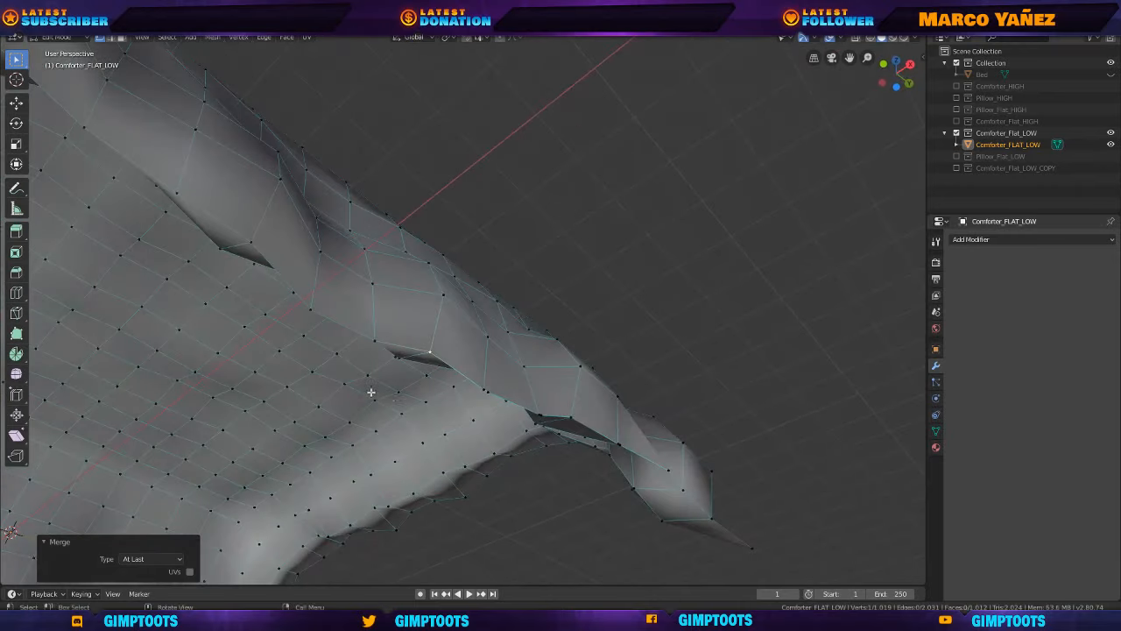
{"action": "left_click", "coordinate": [486, 389], "text": "shift"}
{"action": "right_click", "coordinate": [492, 391]}
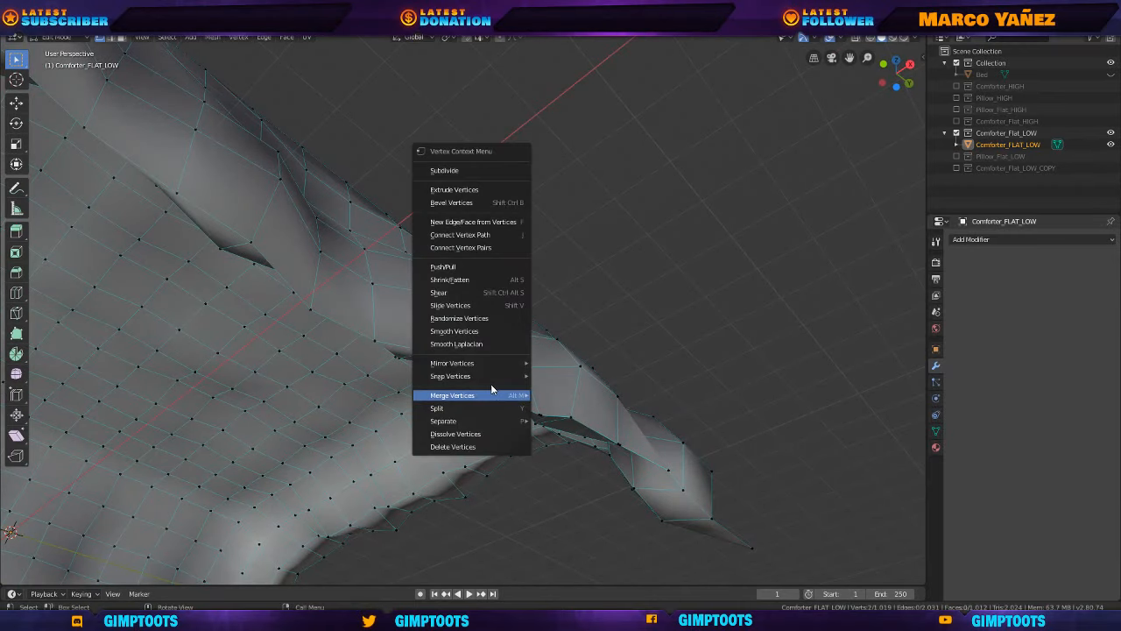
{"action": "mouse_move", "coordinate": [493, 391]}
{"action": "left_click", "coordinate": [570, 408]}
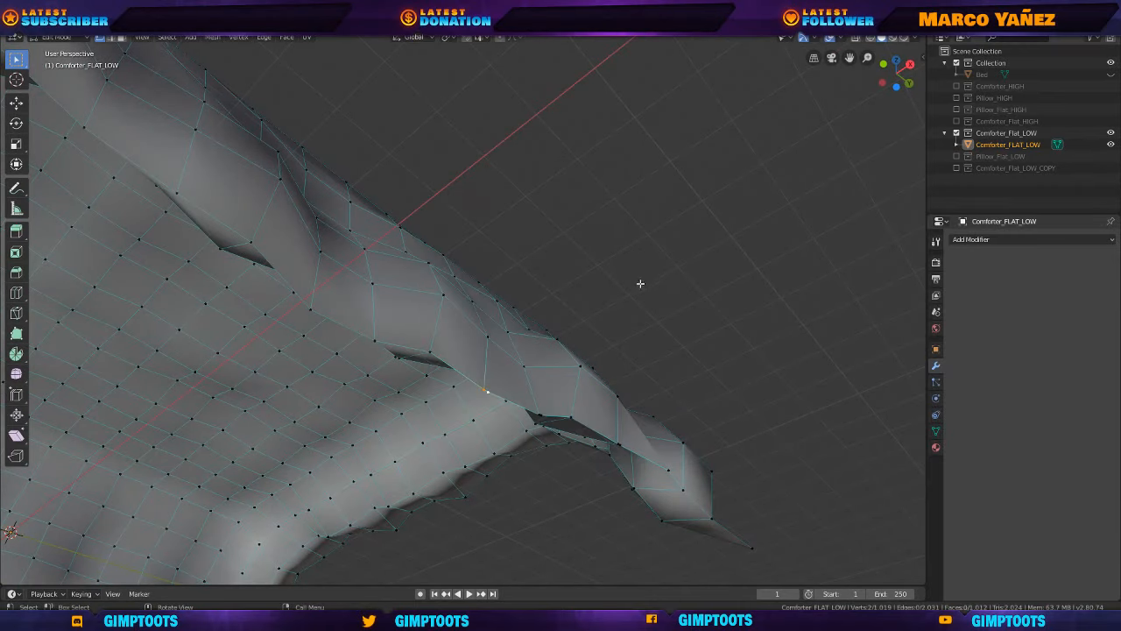
{"action": "key", "text": "m"}
{"action": "left_click", "coordinate": [551, 371]}
{"action": "middle_click_drag", "start_coordinate": [552, 374], "coordinate": [415, 406]}
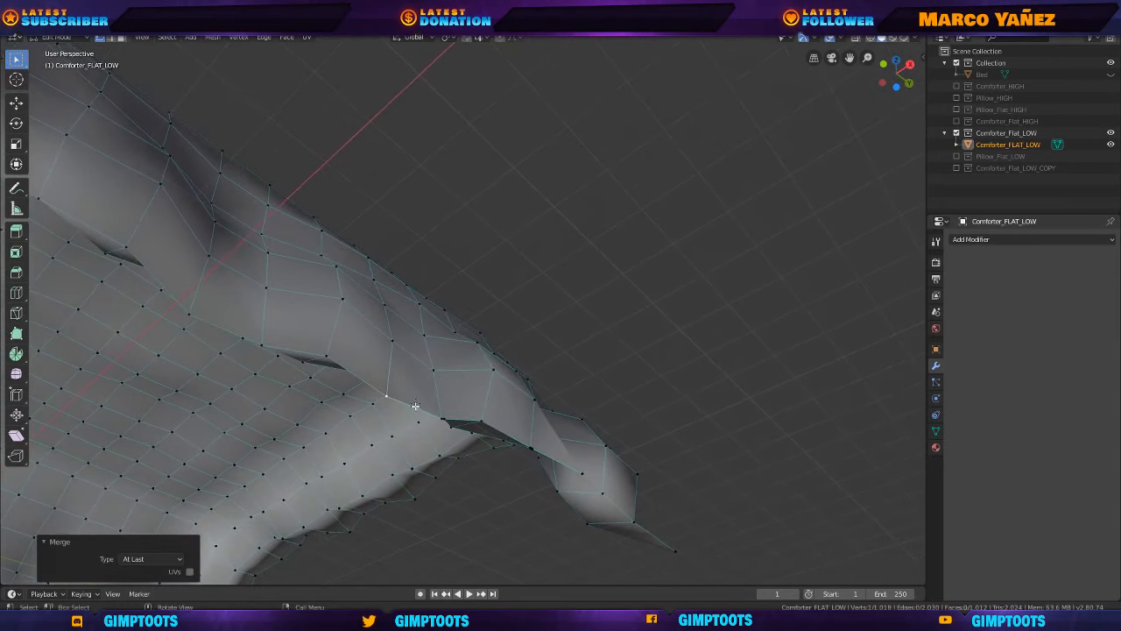
Merge the doubled vertices at both ends of the short dark gap before the pointed corner, each pair At Last.
{"action": "left_click", "coordinate": [443, 414]}
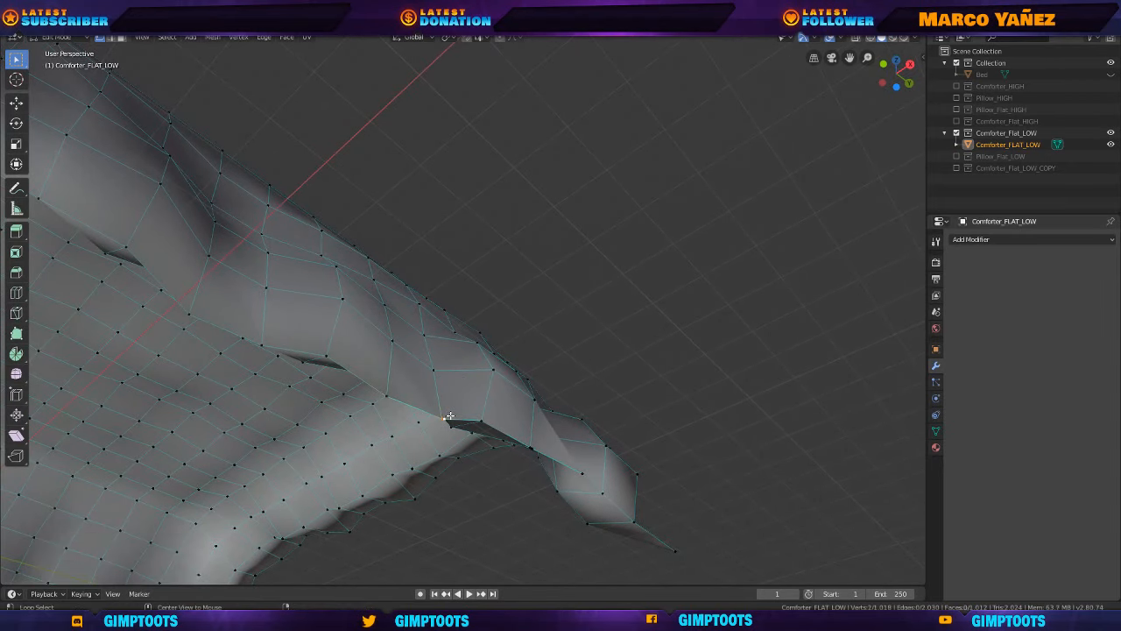
{"action": "key", "text": "m"}
{"action": "left_click", "coordinate": [452, 415]}
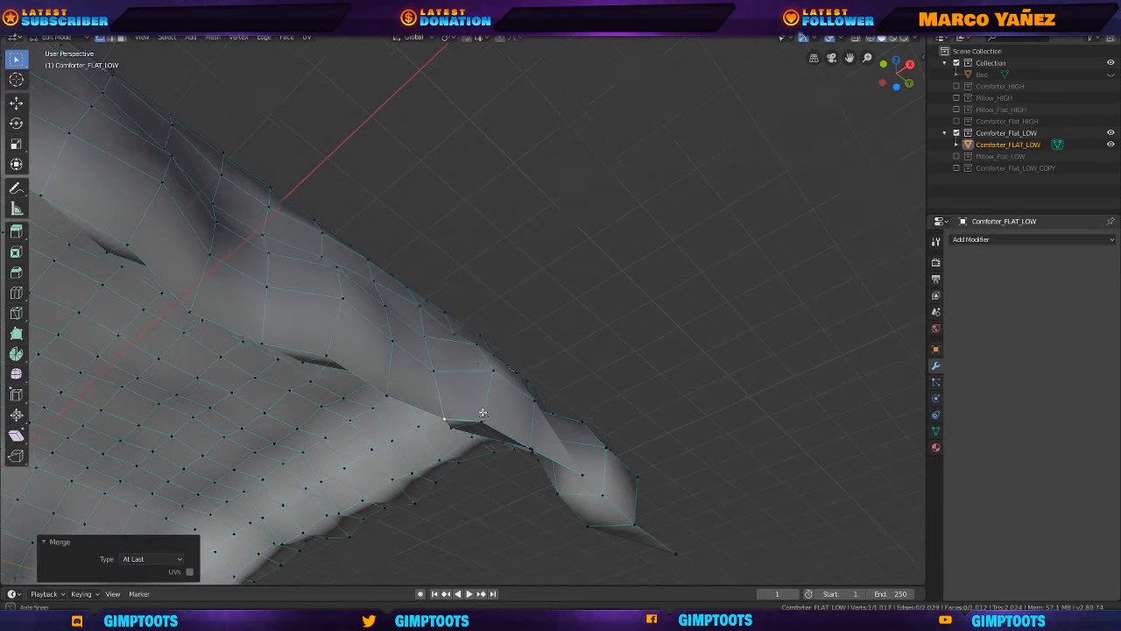
{"action": "mouse_move", "coordinate": [481, 412]}
{"action": "middle_mouse_down"}
{"action": "mouse_move", "coordinate": [506, 376]}
{"action": "mouse_move", "coordinate": [481, 427]}
{"action": "middle_mouse_up"}
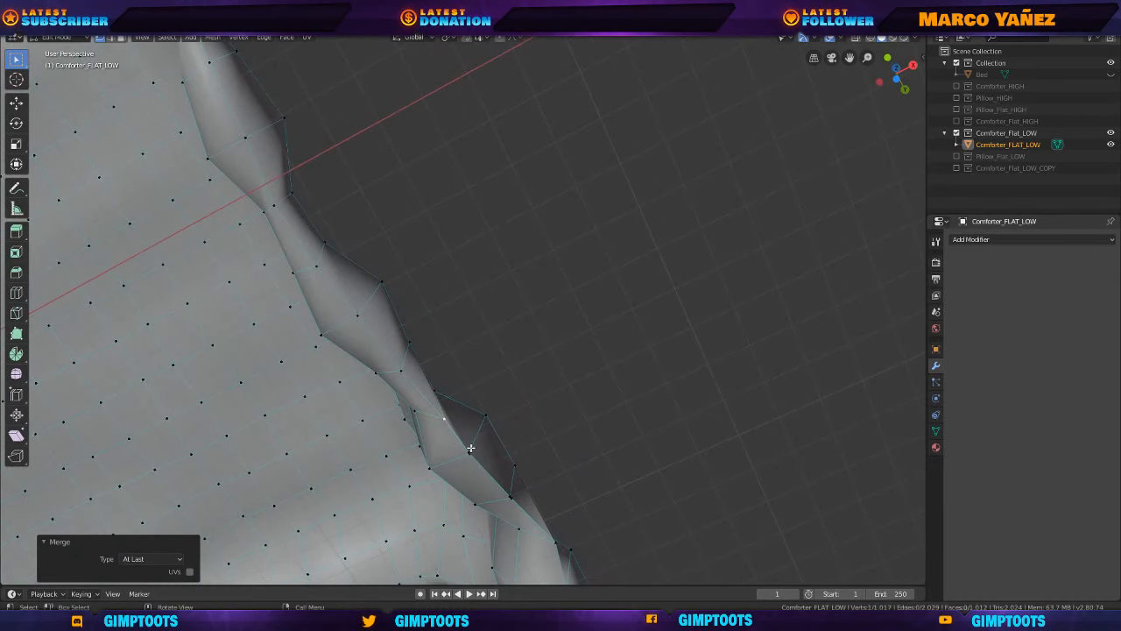
{"action": "left_click", "coordinate": [469, 451]}
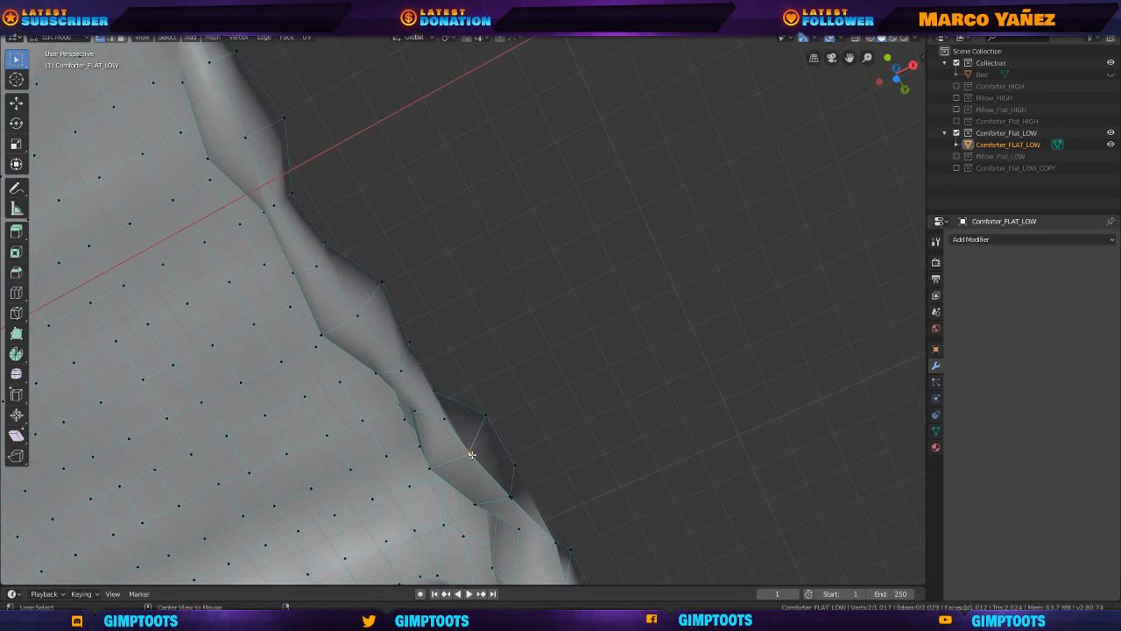
{"action": "key", "text": "m"}
{"action": "left_click", "coordinate": [473, 456]}
Merge the next vertex pair along the edge, just before the twist leading to the pointed corner, using At Last.
{"action": "middle_click_drag", "start_coordinate": [503, 456], "coordinate": [519, 482]}
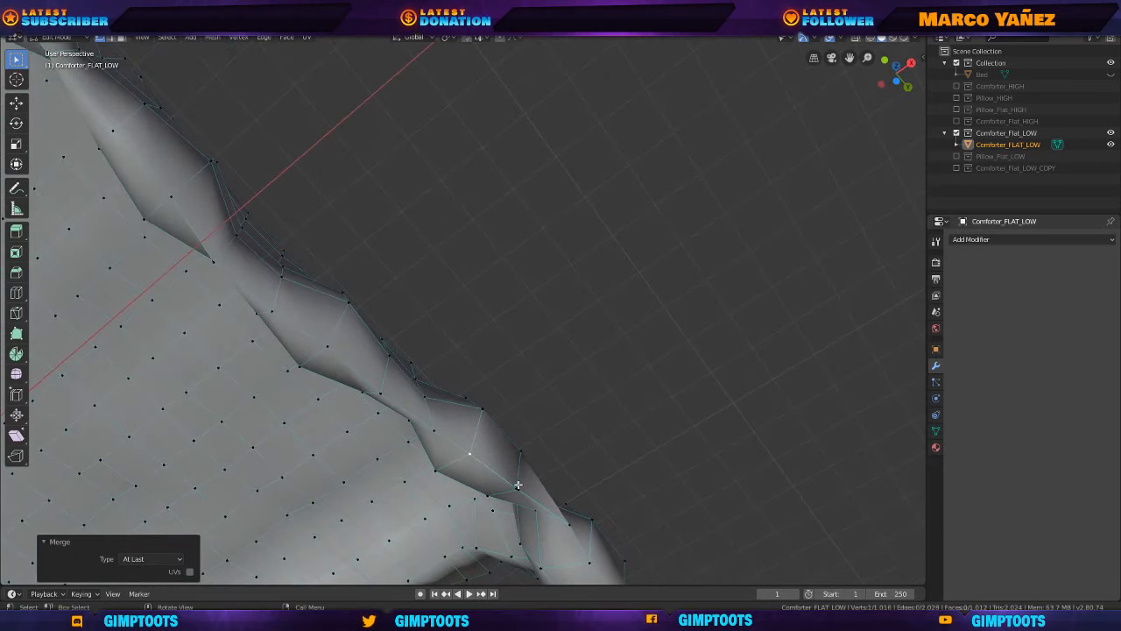
{"action": "left_click", "coordinate": [519, 485]}
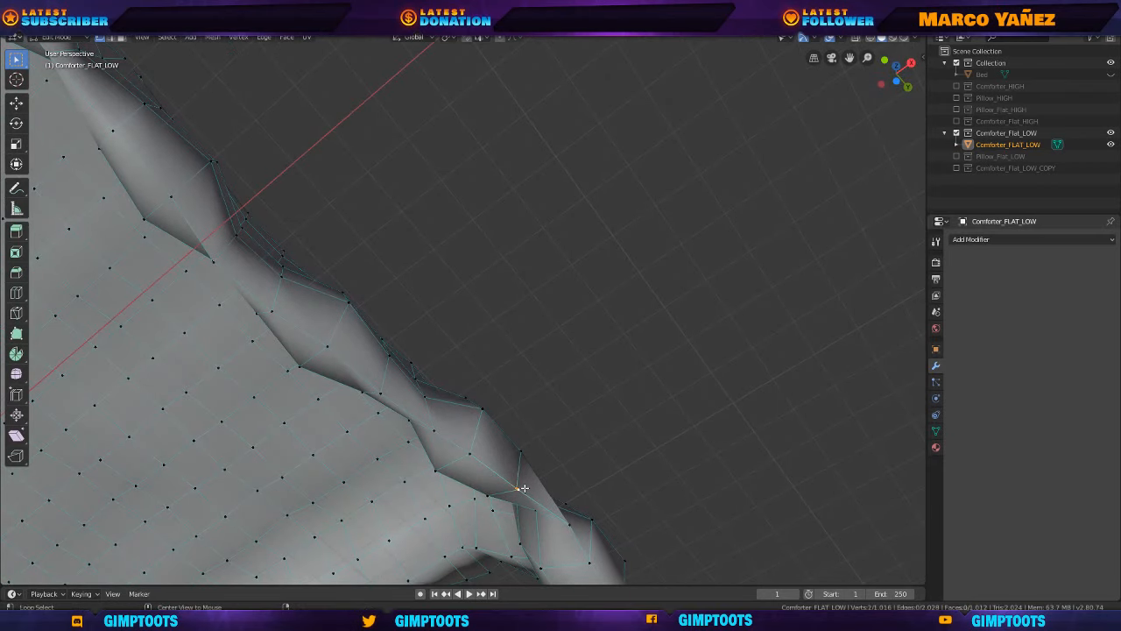
{"action": "key", "text": "m"}
{"action": "left_click", "coordinate": [531, 492]}
Check the edge vertices near the pointed corner and examine the comforter's rim and underside for remaining doubled vertices.
{"action": "middle_click_drag", "start_coordinate": [561, 514], "coordinate": [528, 479]}
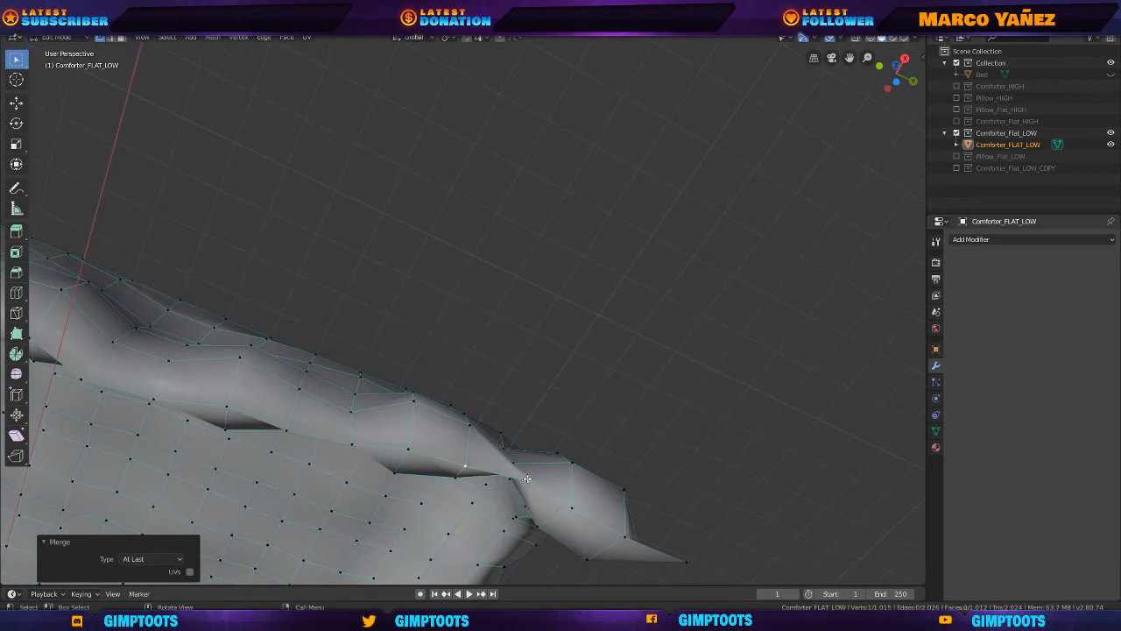
{"action": "left_click", "coordinate": [528, 479]}
{"action": "key", "text": "g"}
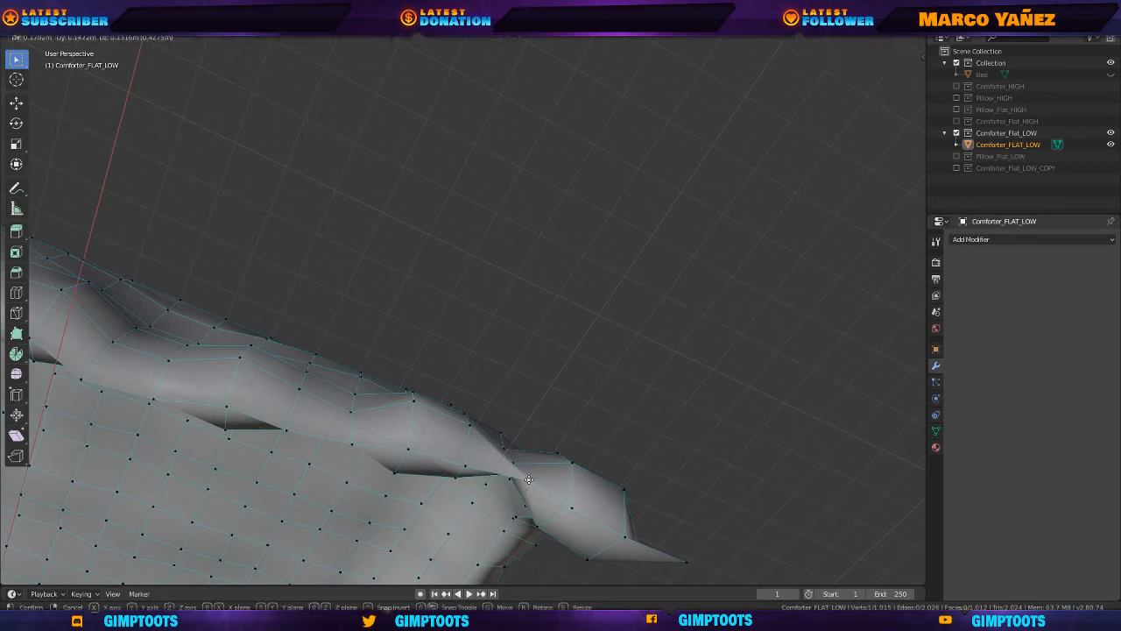
{"action": "right_click", "coordinate": [577, 509]}
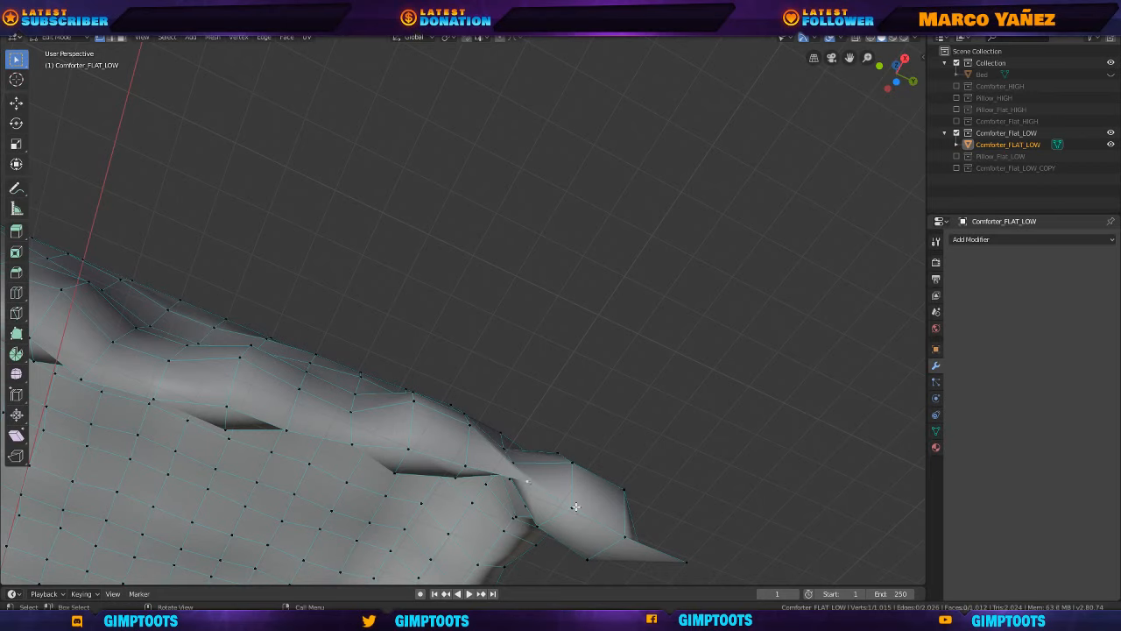
{"action": "left_click", "coordinate": [571, 506]}
{"action": "middle_click_drag", "start_coordinate": [646, 528], "coordinate": [517, 517]}
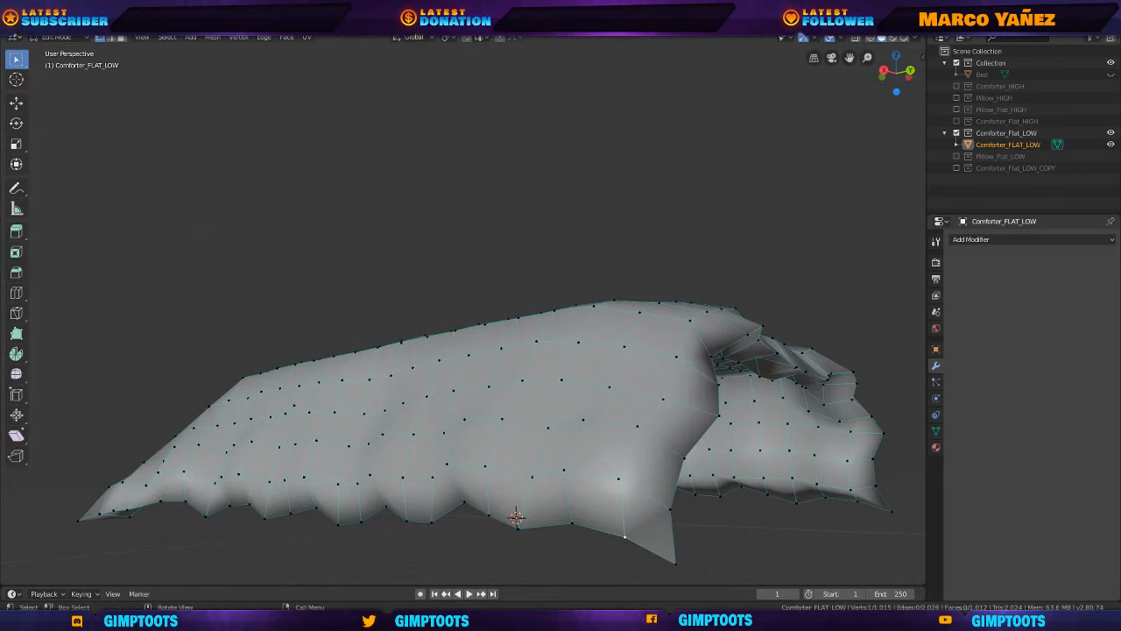
{"action": "middle_click_drag", "start_coordinate": [633, 162], "coordinate": [850, 77]}
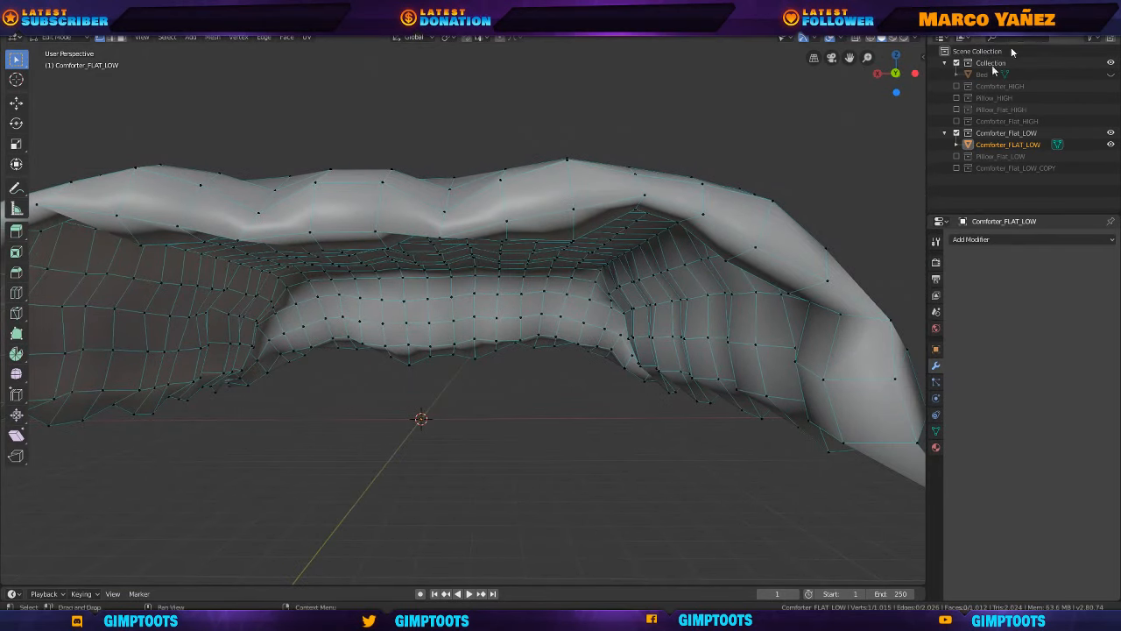
{"action": "middle_click_drag", "start_coordinate": [737, 233], "coordinate": [573, 157]}
{"action": "scroll", "coordinate": [691, 173], "scroll_direction": "up", "scroll_amount": 6}
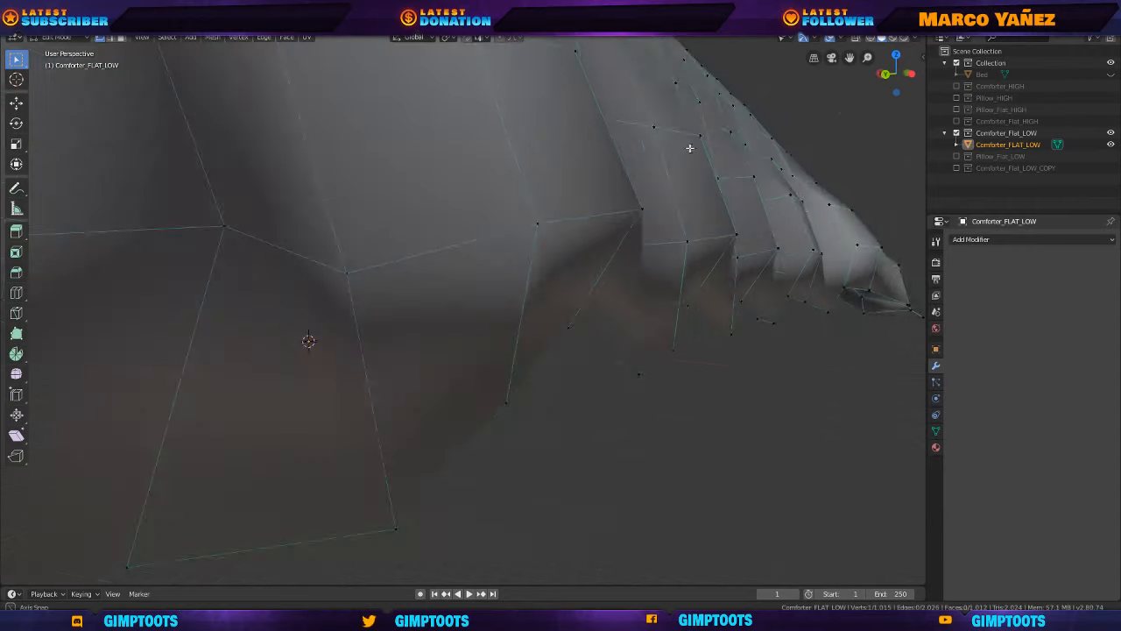
{"action": "middle_click_drag", "start_coordinate": [673, 141], "coordinate": [538, 118]}
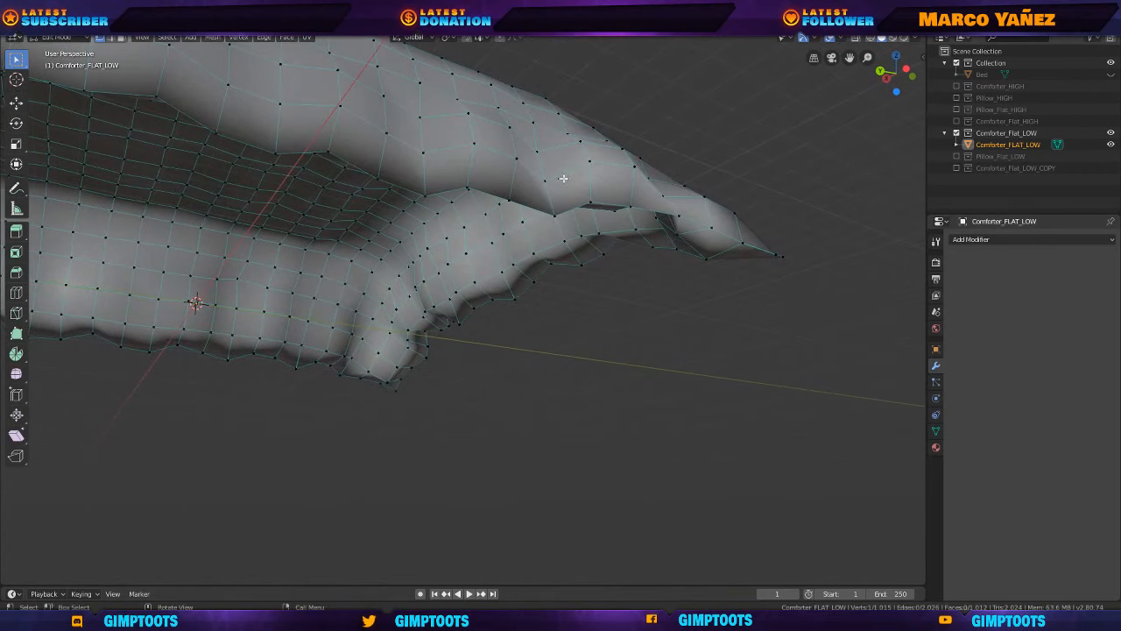
{"action": "middle_click_drag", "start_coordinate": [563, 180], "coordinate": [548, 180]}
Select the comforter's open boundary edge loop and follow it around the corner to check that it is continuous.
{"action": "left_click", "coordinate": [536, 180], "text": "alt"}
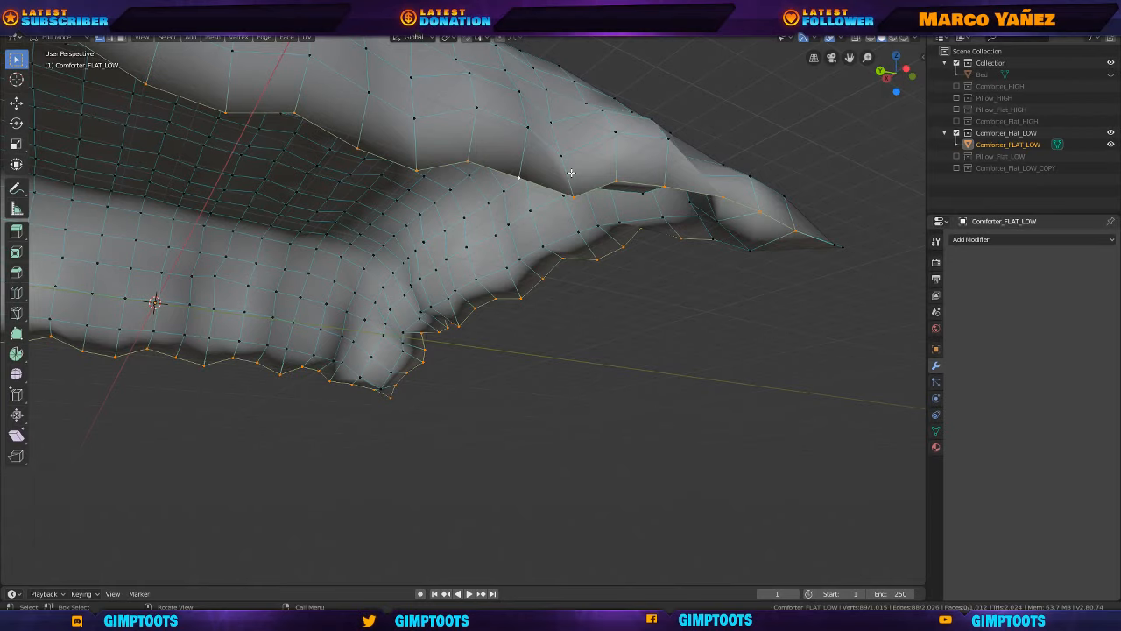
{"action": "middle_click_drag", "start_coordinate": [571, 172], "coordinate": [572, 173]}
{"action": "middle_click_drag", "start_coordinate": [667, 239], "coordinate": [788, 271]}
Switch to the UV Editing workspace.
{"action": "left_click", "coordinate": [899, 25]}
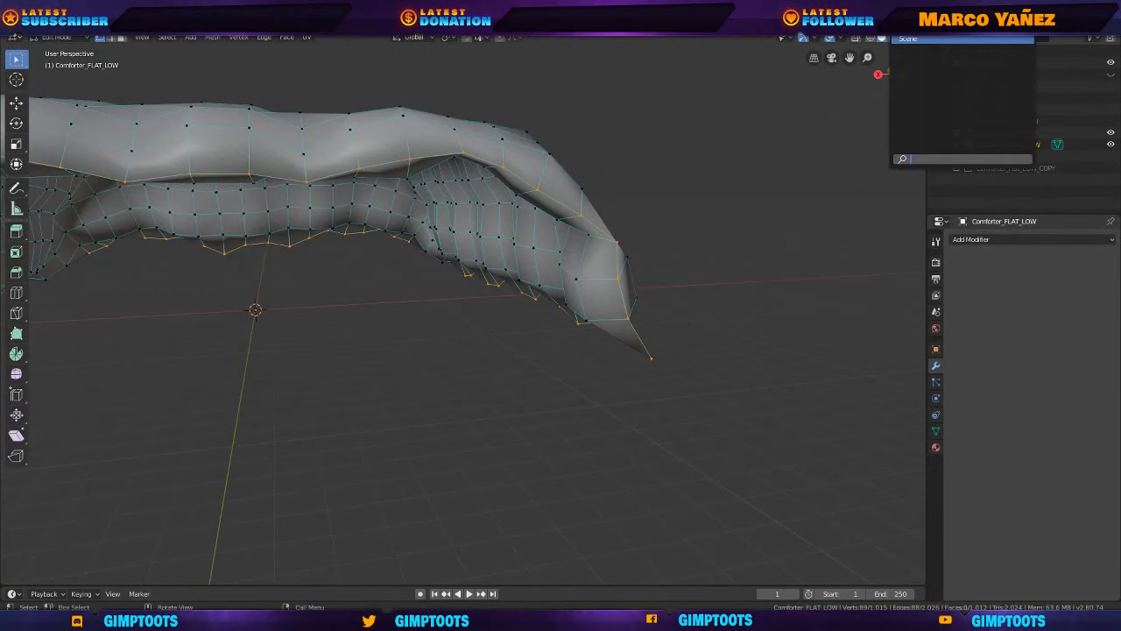
{"action": "left_click", "coordinate": [282, 35]}
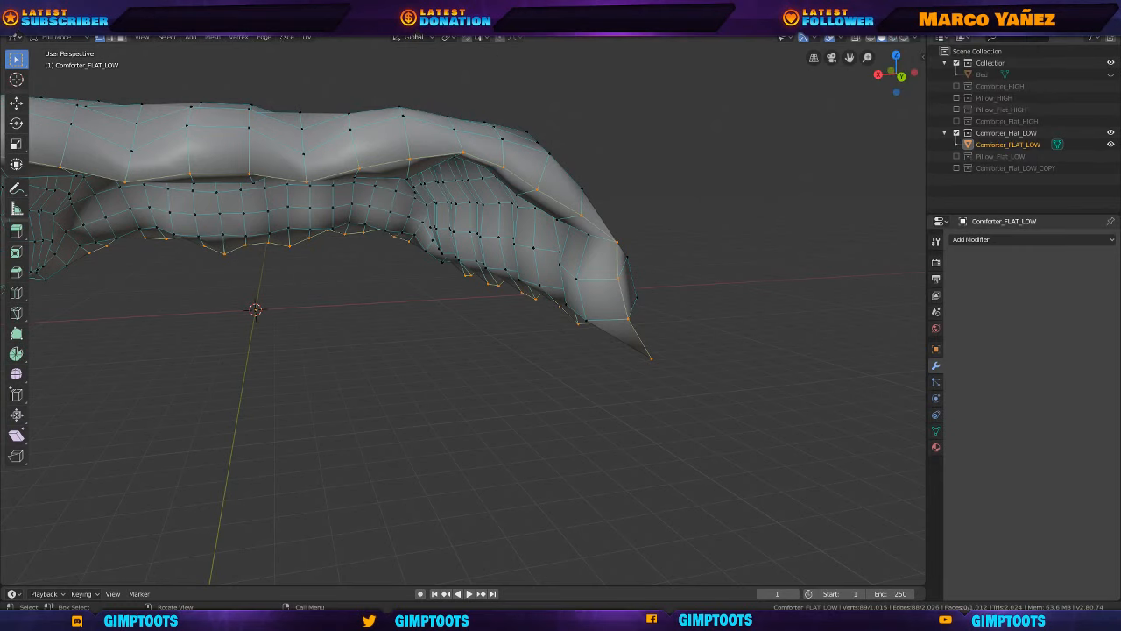
{"action": "left_click", "coordinate": [293, 28]}
{"action": "scroll", "coordinate": [720, 213], "scroll_direction": "down", "scroll_amount": 7}
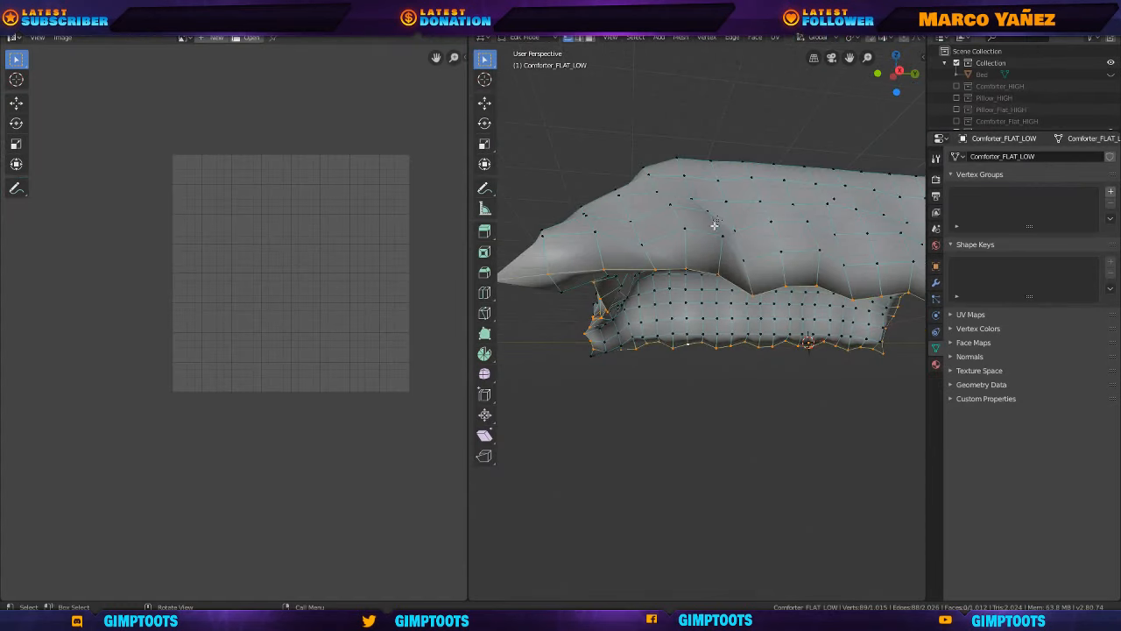
Merge the two vertices at the tip of the comforter's pointed corner into the lower one.
{"action": "middle_click_drag", "start_coordinate": [710, 258], "coordinate": [860, 273]}
{"action": "scroll", "coordinate": [827, 286], "scroll_direction": "up", "scroll_amount": 6}
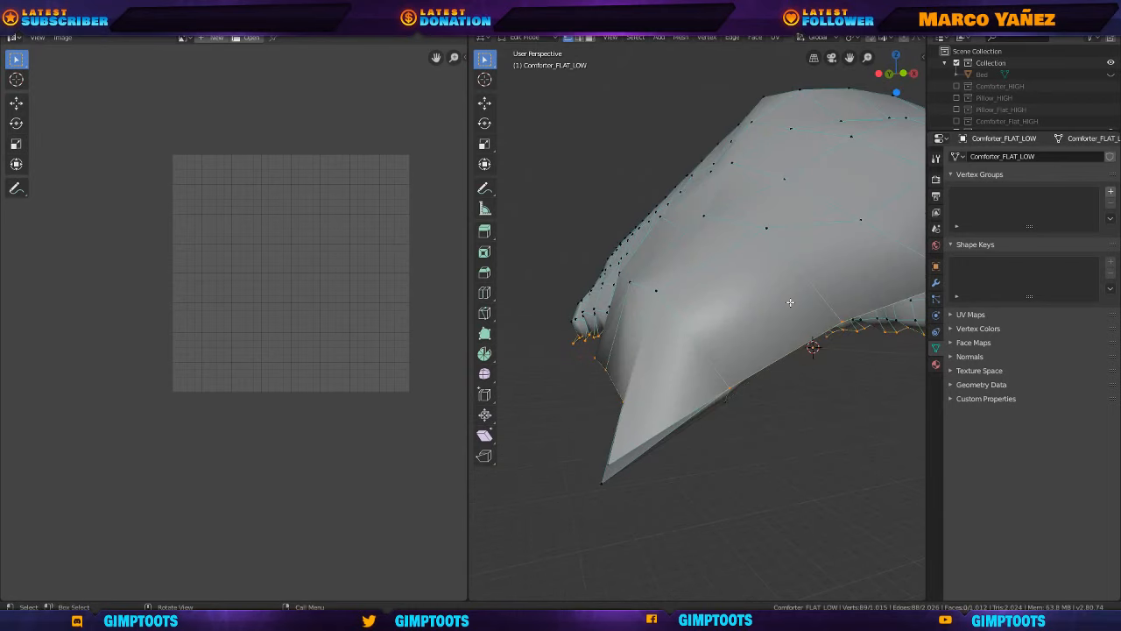
{"action": "left_click", "coordinate": [607, 462]}
{"action": "middle_click_drag", "start_coordinate": [643, 475], "coordinate": [646, 469]}
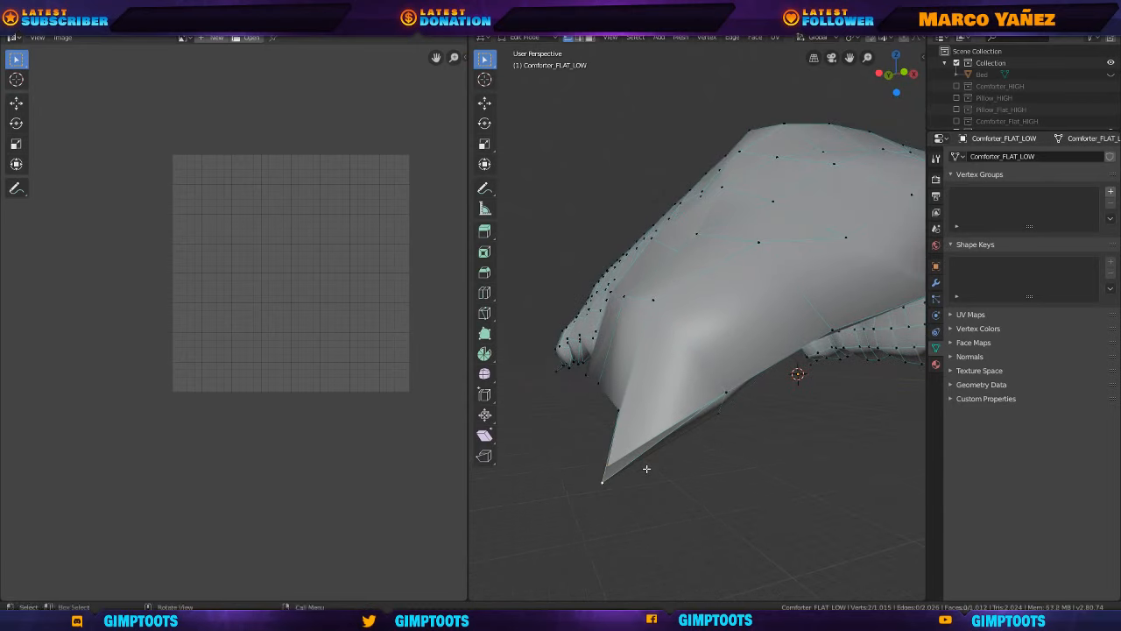
{"action": "key", "text": "m"}
{"action": "left_click", "coordinate": [646, 468]}
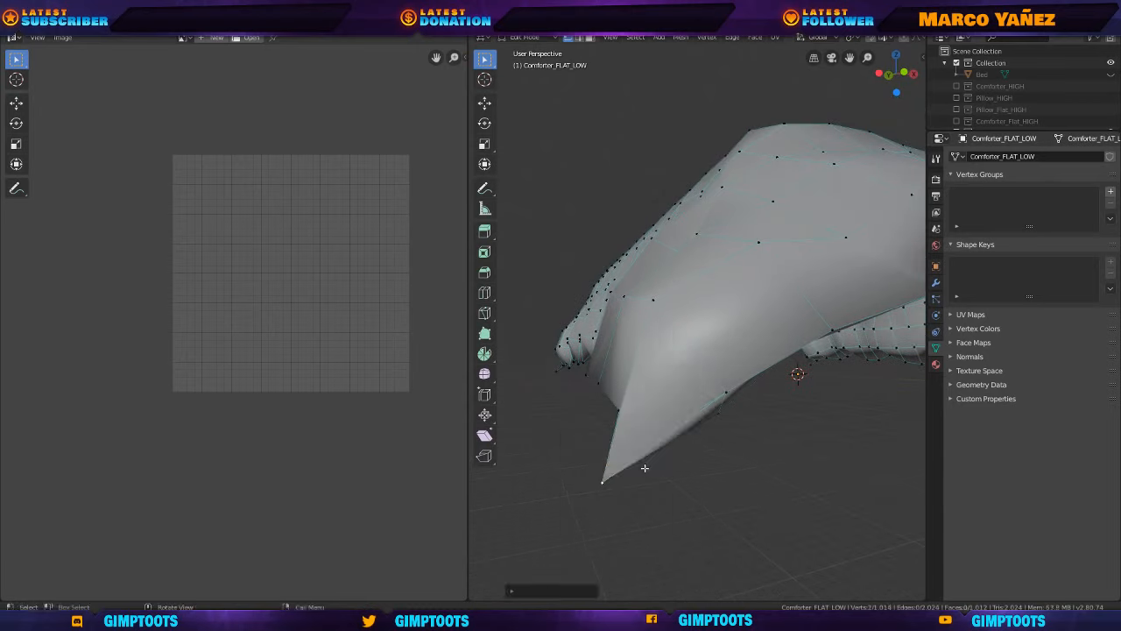
Select the complete boundary edge loop around the comforter's opening and mark it as a seam.
{"action": "middle_click_drag", "start_coordinate": [711, 416], "coordinate": [740, 370]}
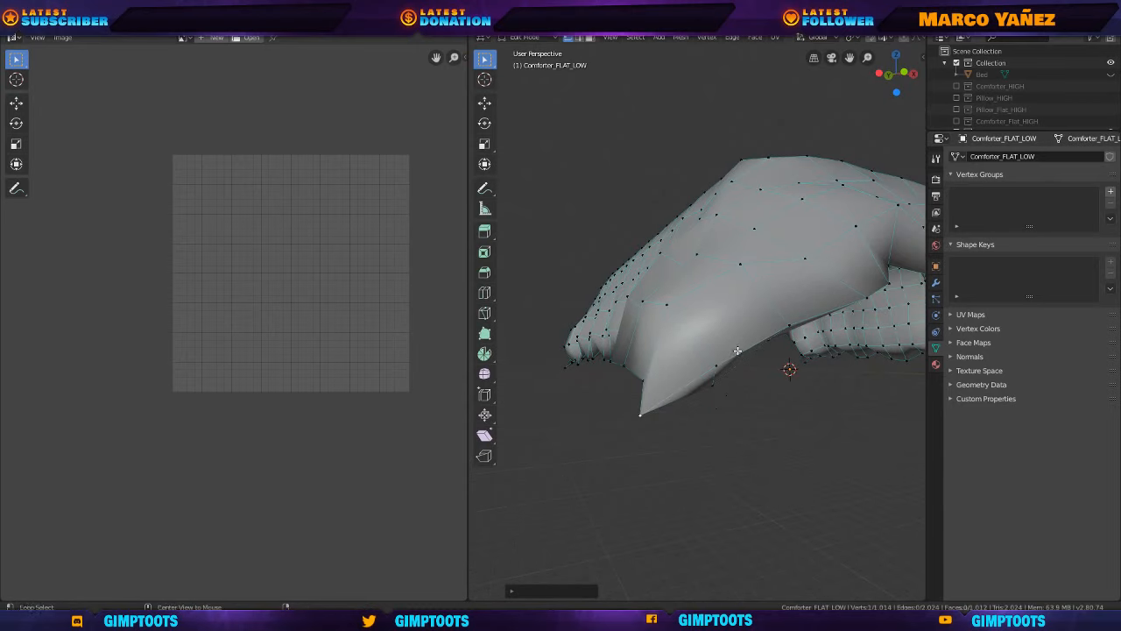
{"action": "left_click", "coordinate": [738, 349], "text": "alt"}
{"action": "middle_click_drag", "start_coordinate": [676, 388], "coordinate": [569, 369]}
{"action": "scroll", "coordinate": [438, 351], "scroll_direction": "down", "scroll_amount": 1}
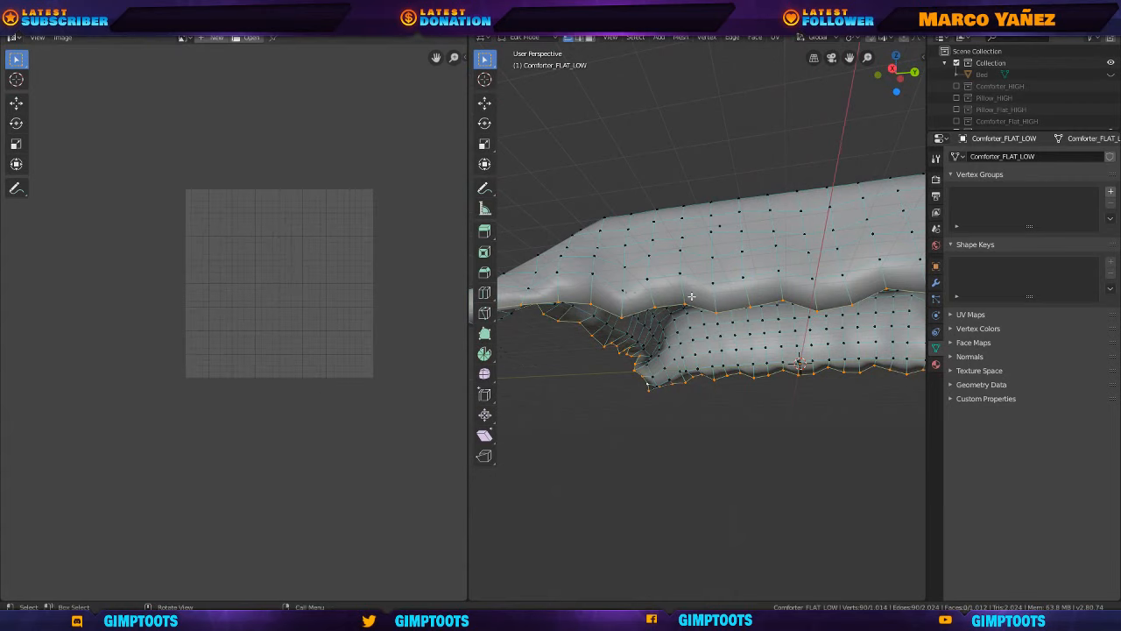
{"action": "middle_click_drag", "start_coordinate": [856, 311], "coordinate": [911, 323]}
{"action": "right_click", "coordinate": [912, 322]}
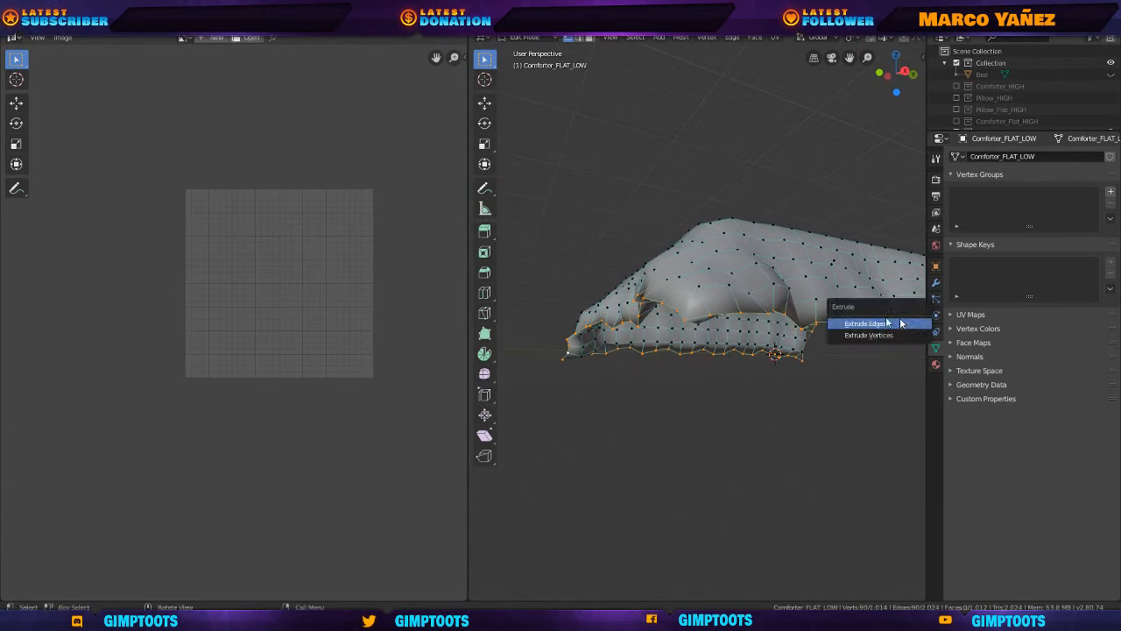
{"action": "key", "text": "ctrl+e"}
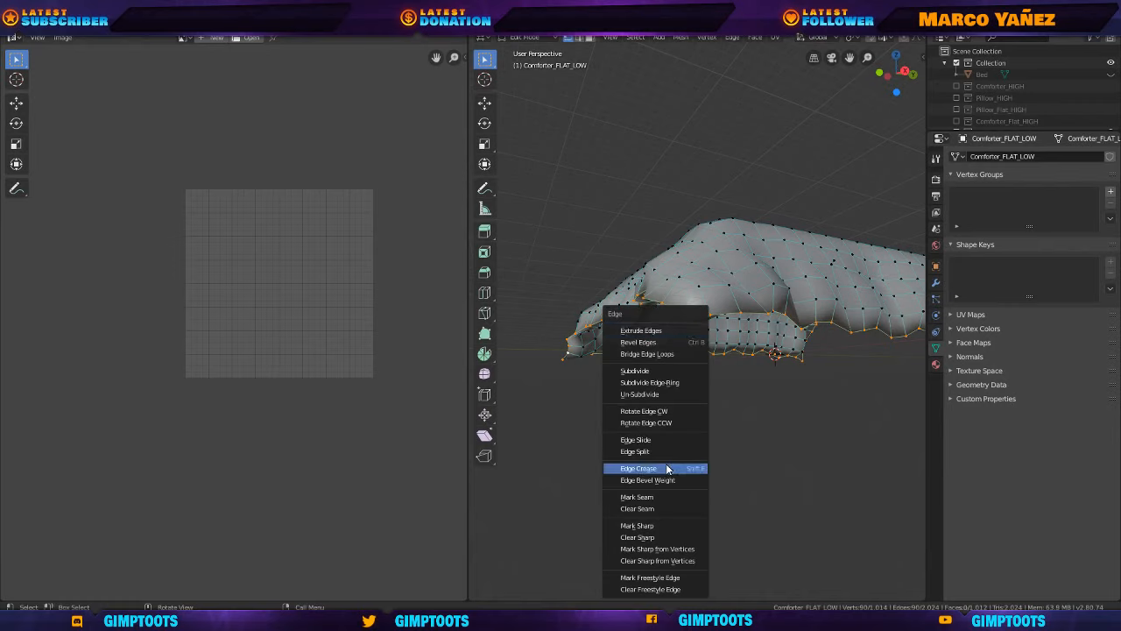
{"action": "left_click", "coordinate": [668, 497]}
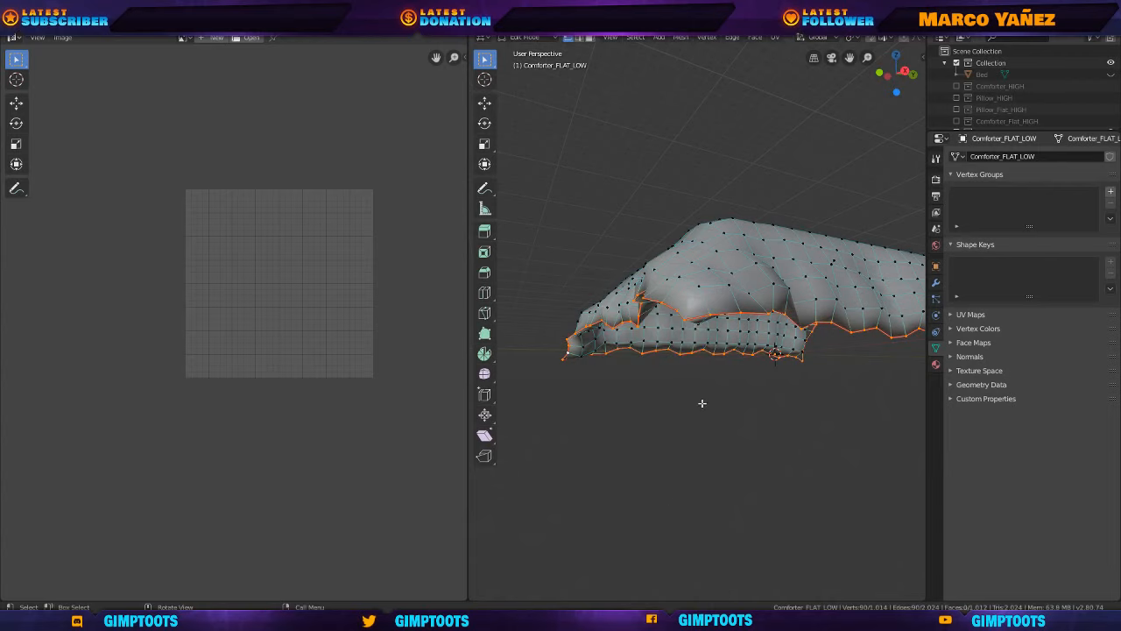
Select the entire comforter mesh and unwrap it with the standard Unwrap operation.
{"action": "middle_click_drag", "start_coordinate": [701, 401], "coordinate": [758, 195]}
{"action": "key", "text": "a"}
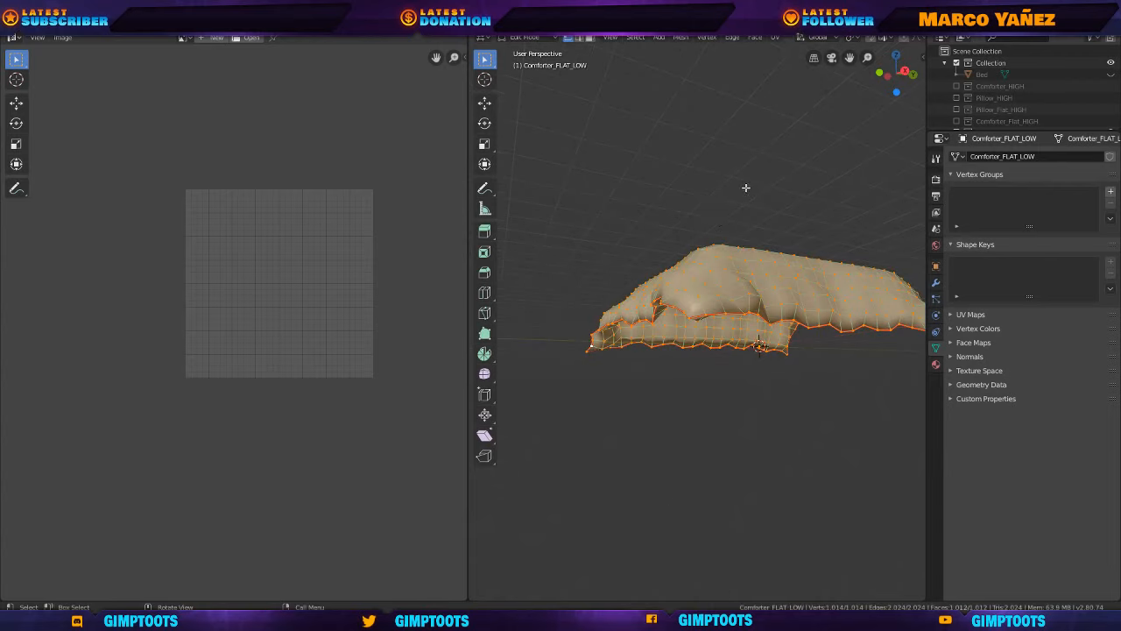
{"action": "key", "text": "u"}
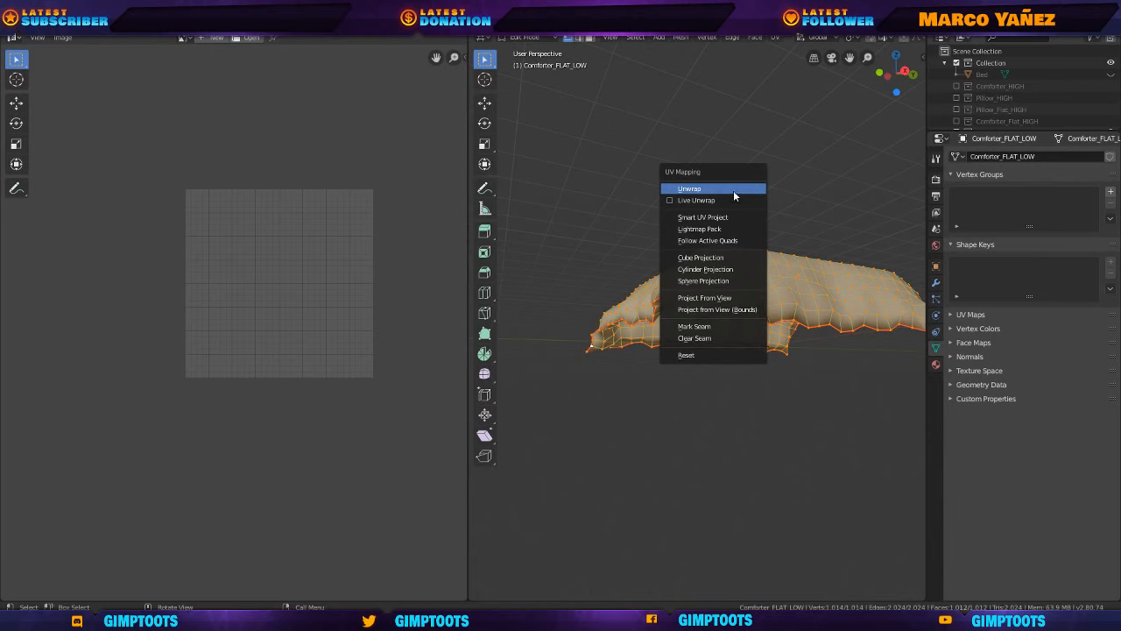
{"action": "left_click", "coordinate": [734, 191]}
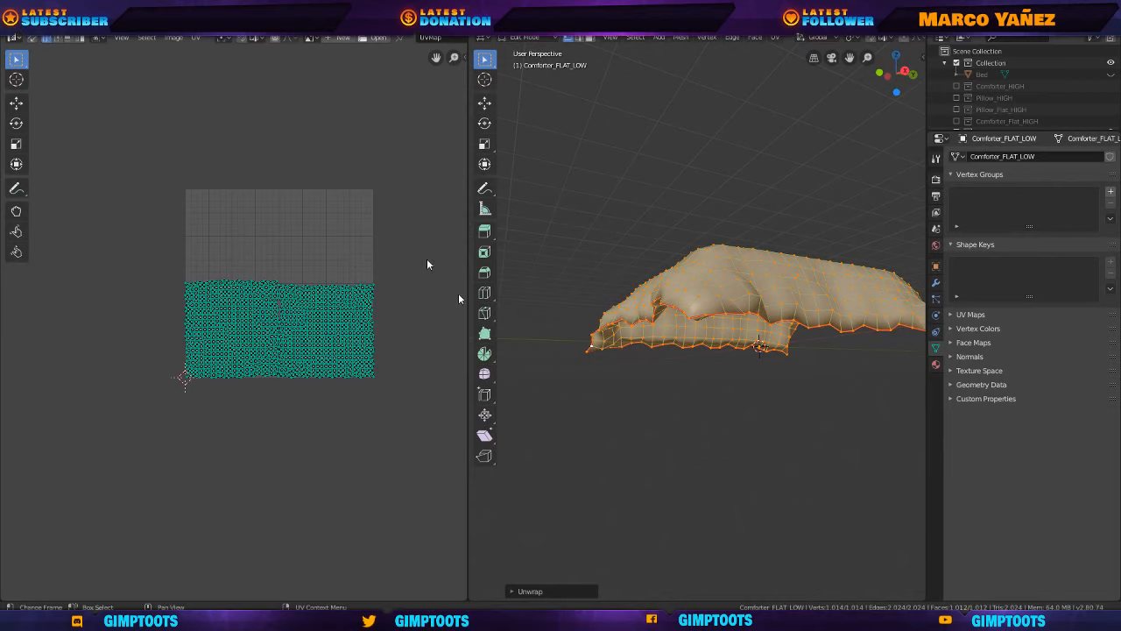
Examine the comforter's unwrapped UV islands against the mesh and look through the available UV operations.
{"action": "middle_click_drag", "start_coordinate": [751, 249], "coordinate": [612, 327]}
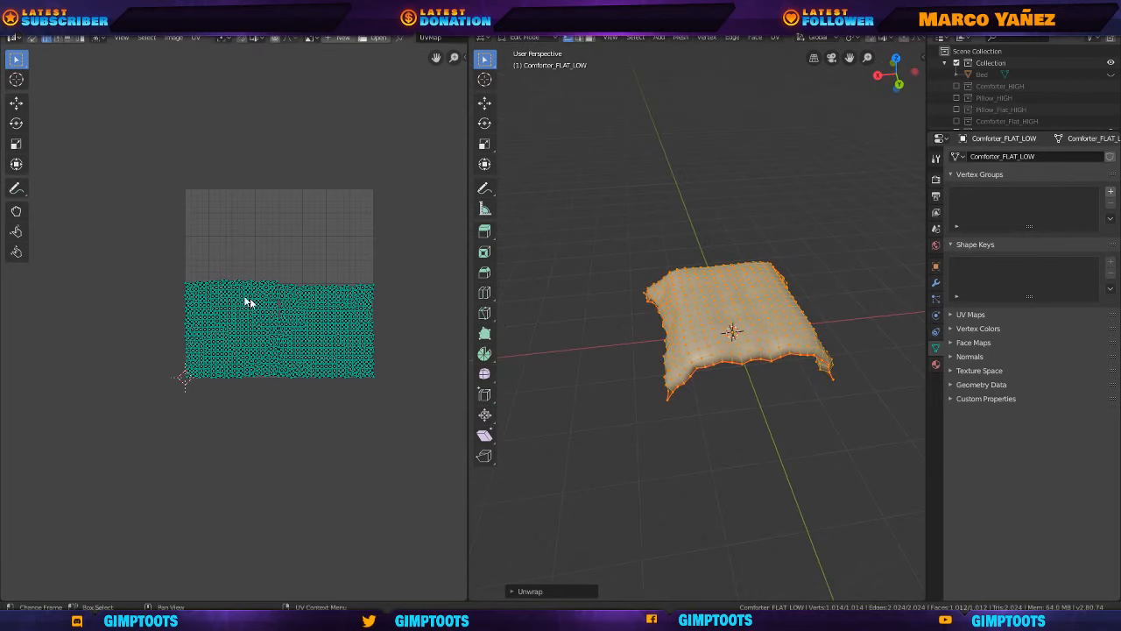
{"action": "scroll", "coordinate": [301, 301], "scroll_direction": "up", "scroll_amount": 3}
{"action": "scroll", "coordinate": [245, 267], "scroll_direction": "up", "scroll_amount": 4}
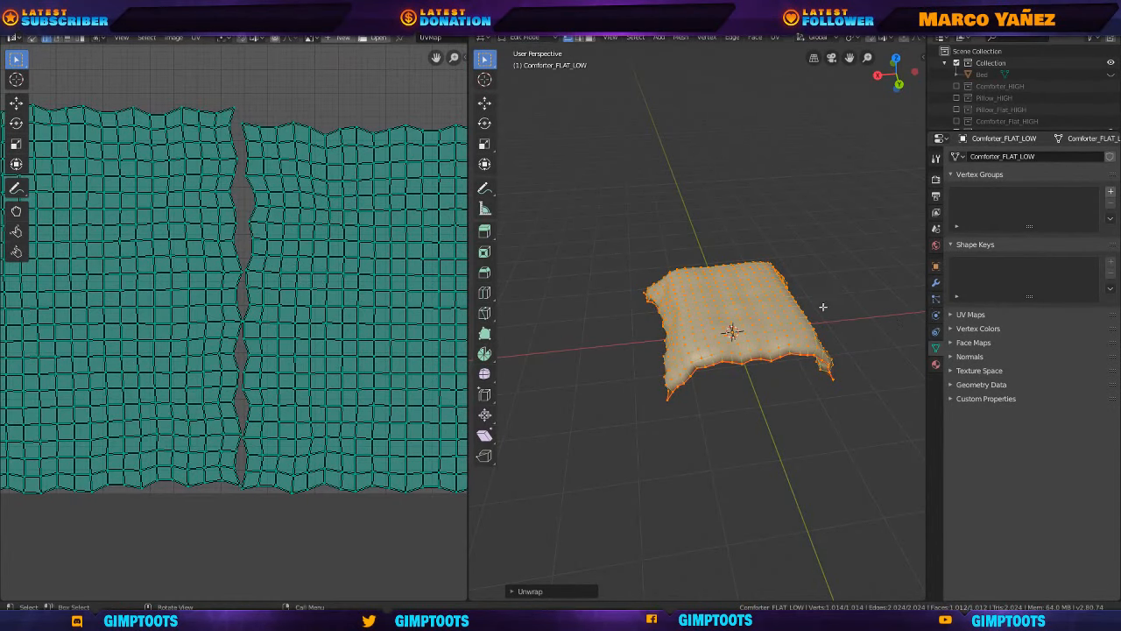
{"action": "middle_click_drag", "start_coordinate": [782, 318], "coordinate": [846, 260]}
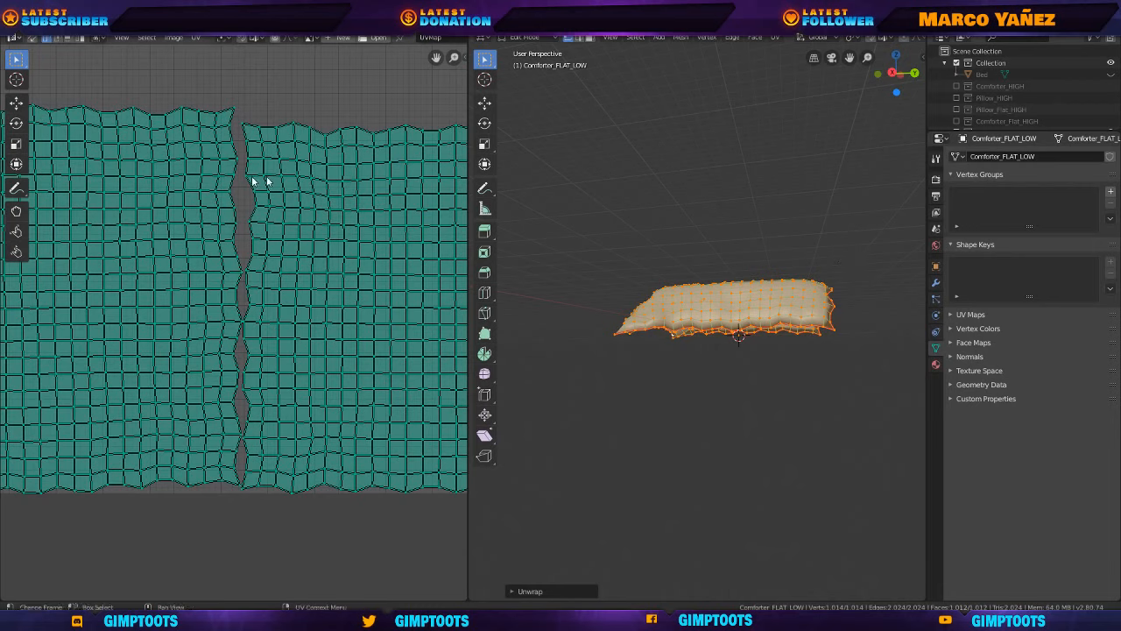
{"action": "left_click", "coordinate": [195, 38]}
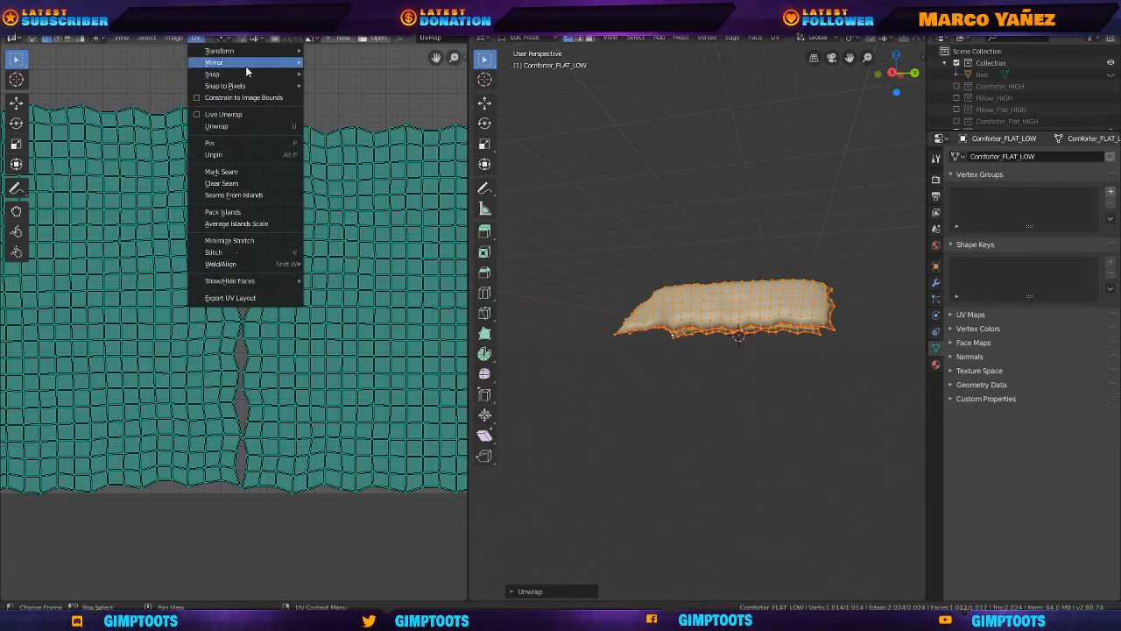
{"action": "mouse_move", "coordinate": [248, 50]}
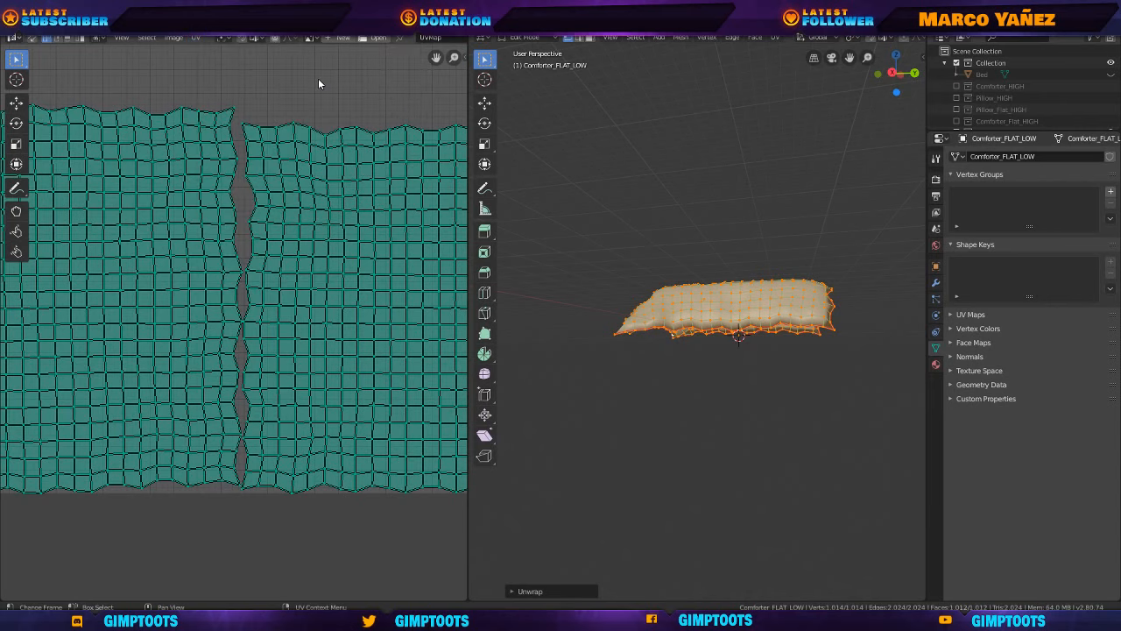
{"action": "scroll", "coordinate": [318, 79], "scroll_direction": "down", "scroll_amount": 2}
{"action": "middle_click_drag", "start_coordinate": [208, 137], "coordinate": [266, 157]}
{"action": "scroll", "coordinate": [248, 125], "scroll_direction": "down", "scroll_amount": 2}
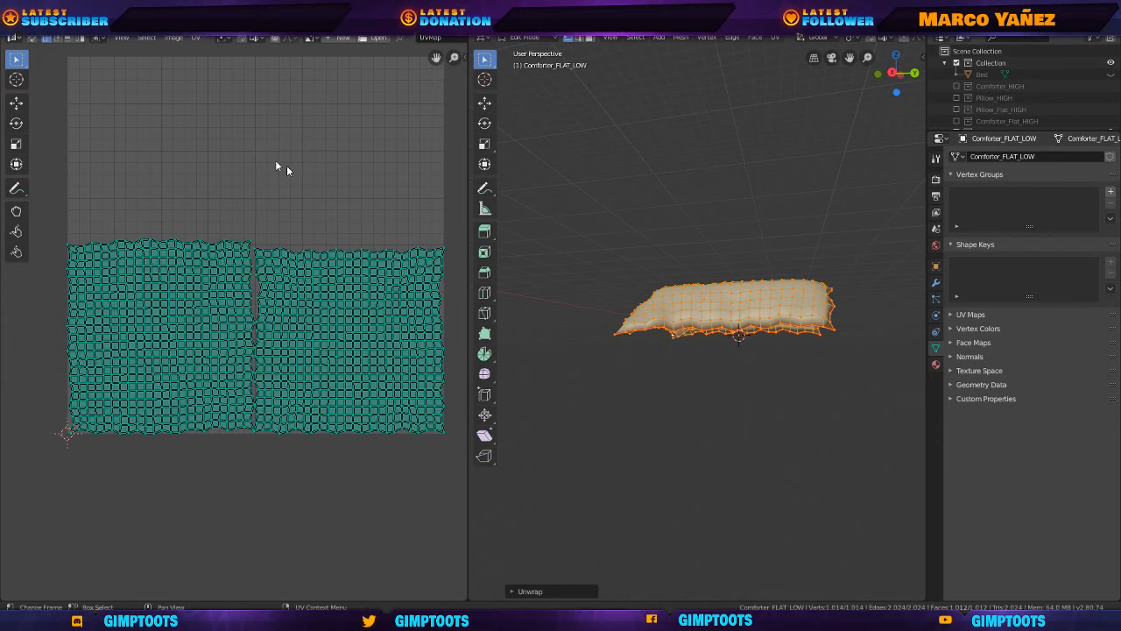
{"action": "scroll", "coordinate": [248, 231], "scroll_direction": "up", "scroll_amount": 3}
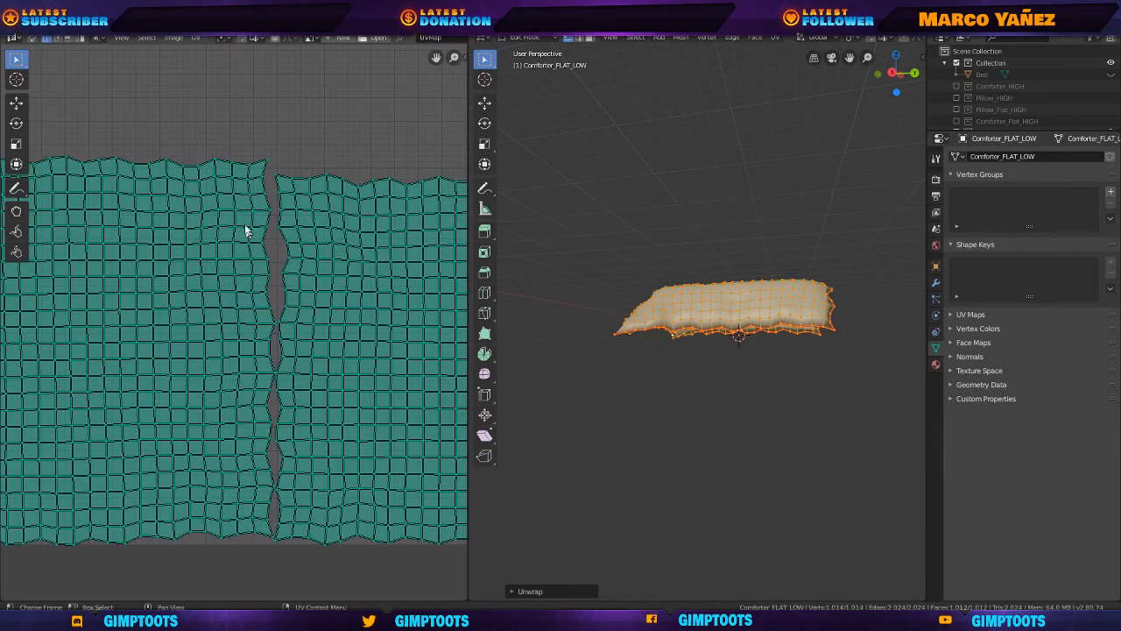
Try to straighten the upper boundary of the first comforter UV island by scaling that edge loop to 0 along Y.
{"action": "left_click", "coordinate": [175, 162], "text": "alt"}
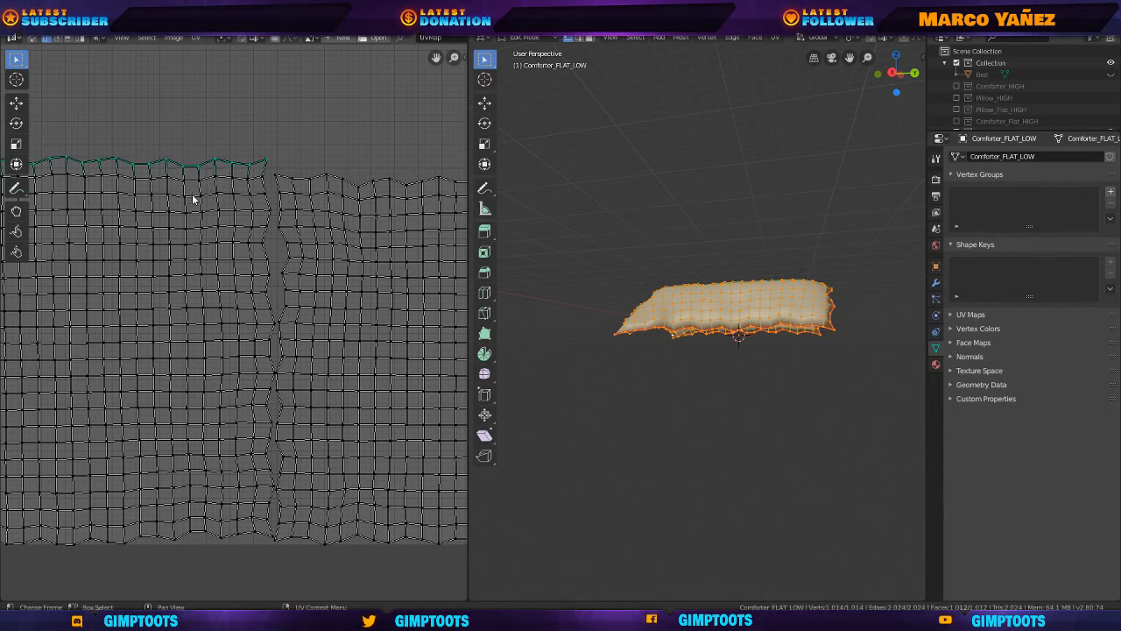
{"action": "key", "text": "s"}
{"action": "key", "text": "y"}
{"action": "key", "text": "0"}
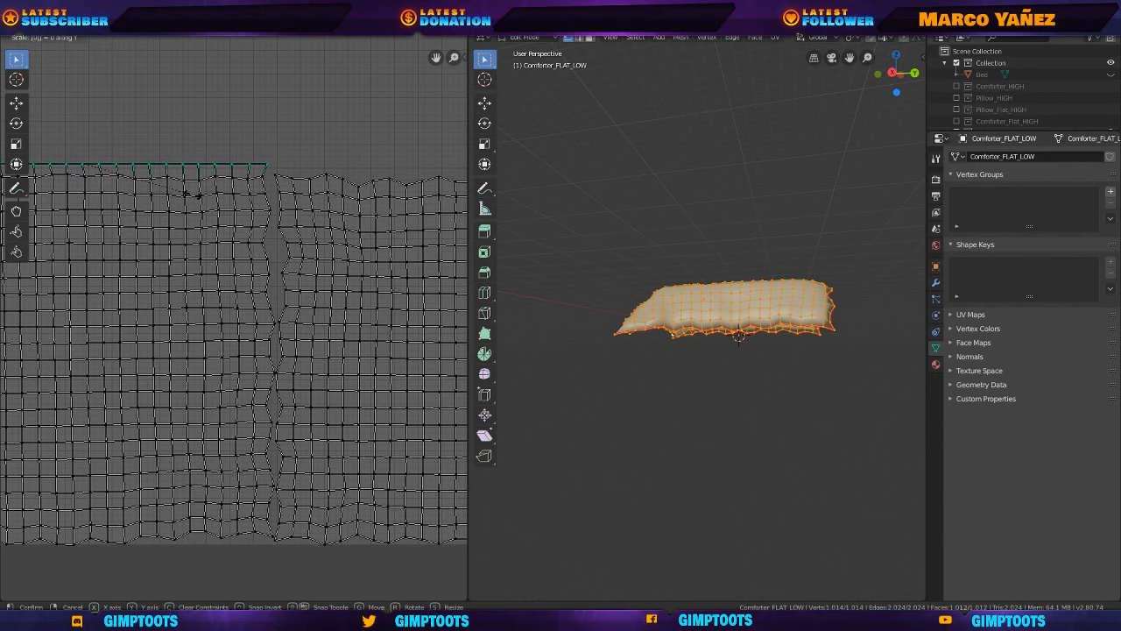
{"action": "key", "text": "Return"}
Using island selection, move the second comforter UV island up about 0.5 along Y into the free upper quadrant of the UV space.
{"action": "scroll", "coordinate": [254, 145], "scroll_direction": "down", "scroll_amount": 2}
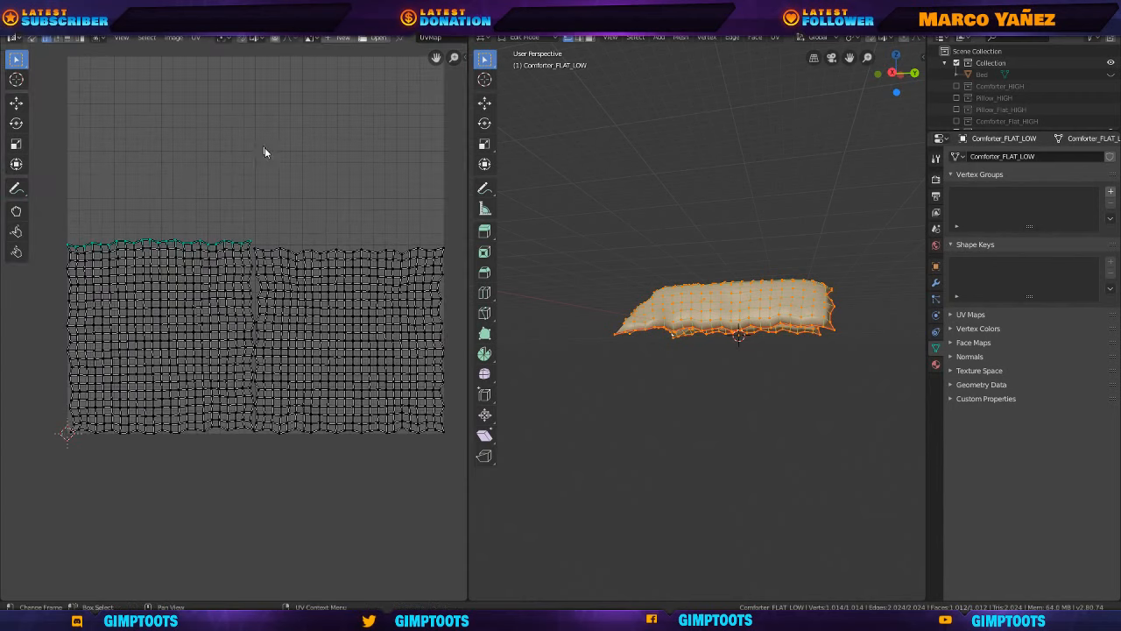
{"action": "scroll", "coordinate": [282, 240], "scroll_direction": "up", "scroll_amount": 2}
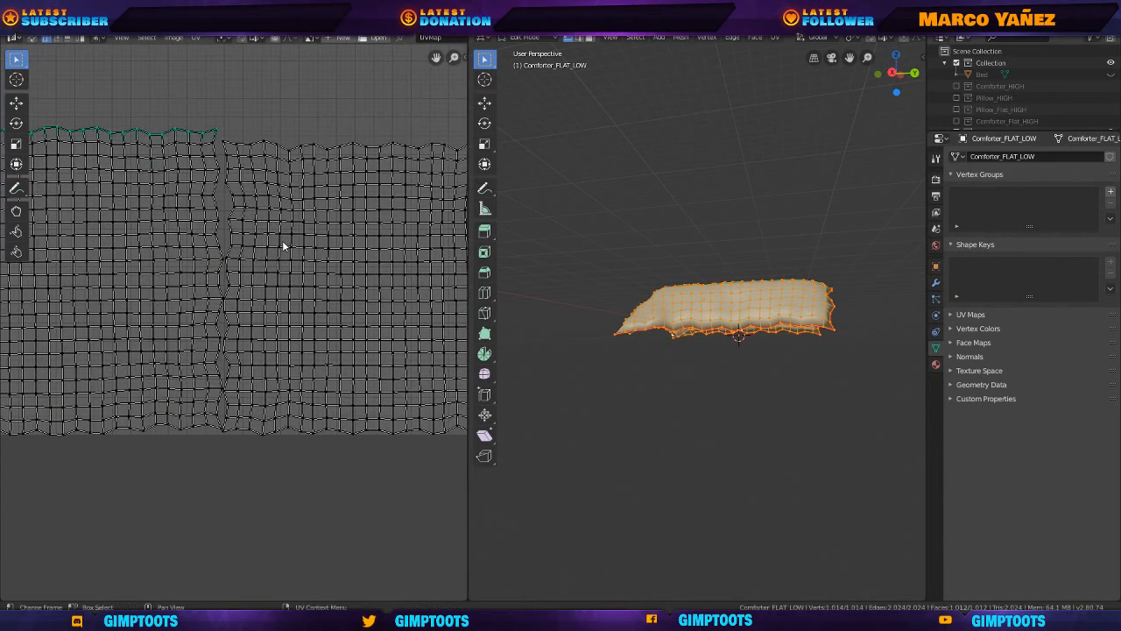
{"action": "scroll", "coordinate": [282, 240], "scroll_direction": "down", "scroll_amount": 2}
{"action": "scroll", "coordinate": [293, 216], "scroll_direction": "up", "scroll_amount": 4}
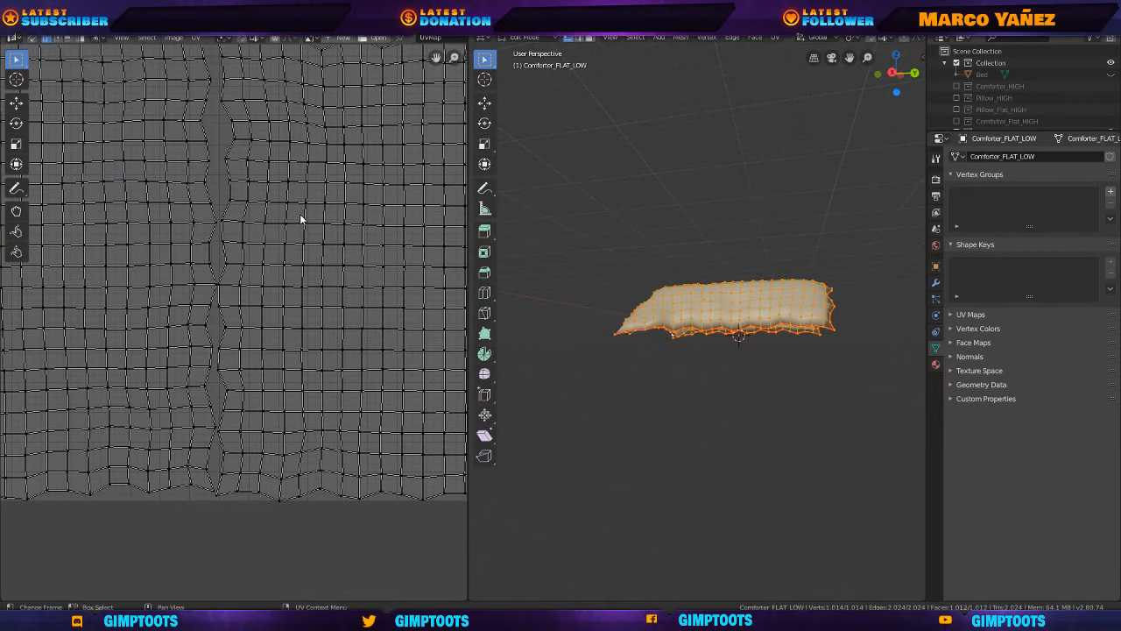
{"action": "scroll", "coordinate": [299, 220], "scroll_direction": "down", "scroll_amount": 3}
{"action": "middle_click_drag", "start_coordinate": [287, 219], "coordinate": [305, 348]}
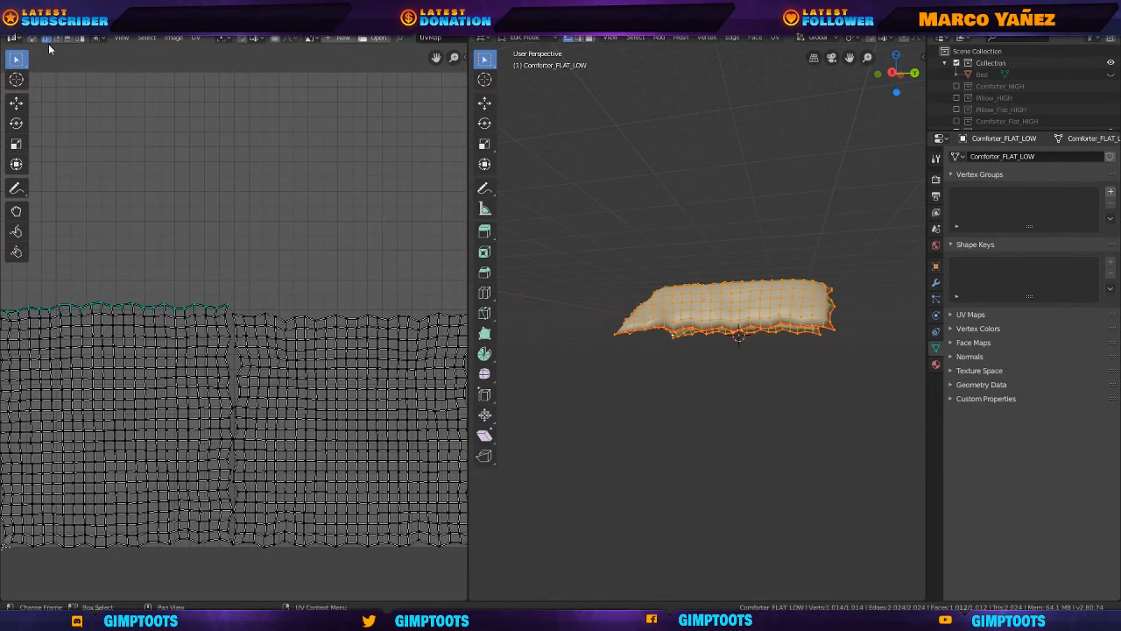
{"action": "left_click", "coordinate": [79, 39]}
{"action": "left_click", "coordinate": [326, 331]}
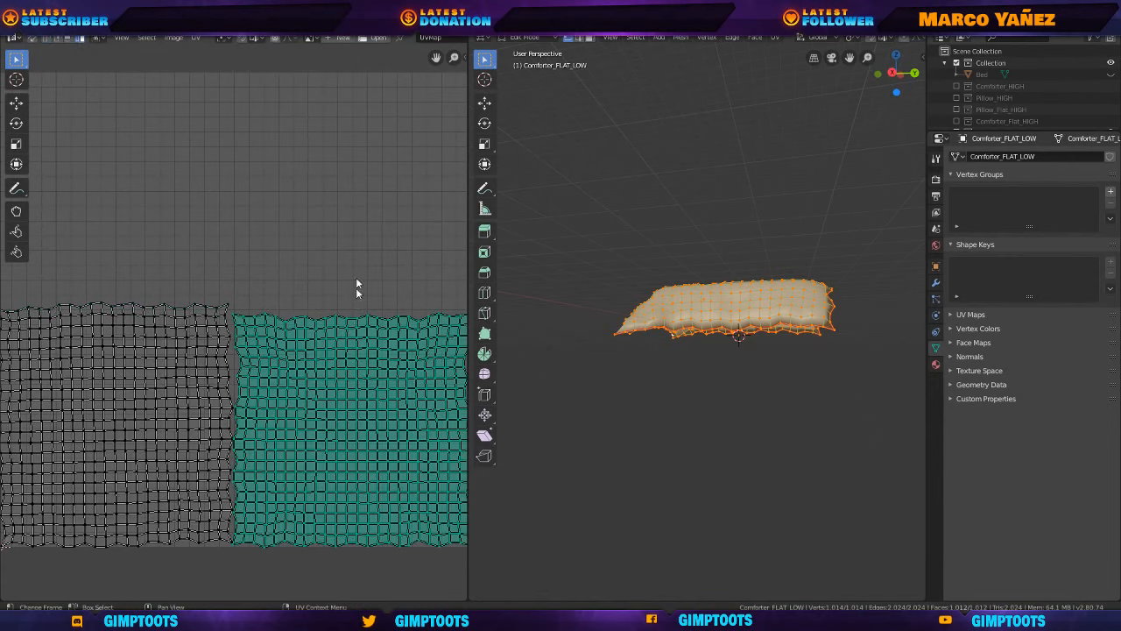
{"action": "scroll", "coordinate": [359, 254], "scroll_direction": "down", "scroll_amount": 3}
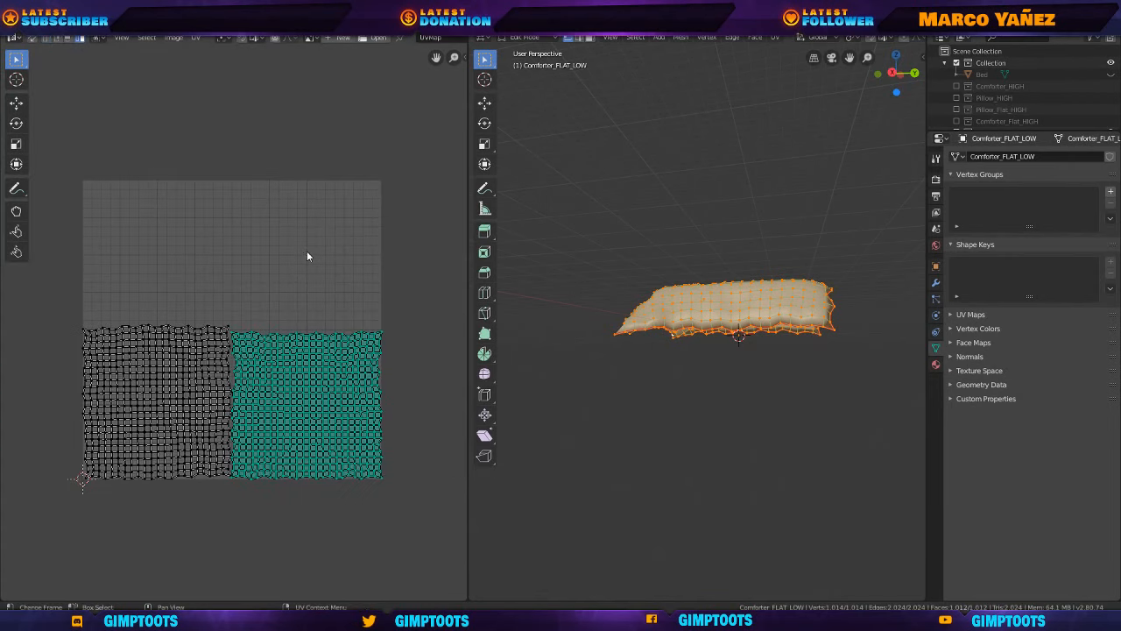
{"action": "key", "text": "g"}
{"action": "key", "text": "y"}
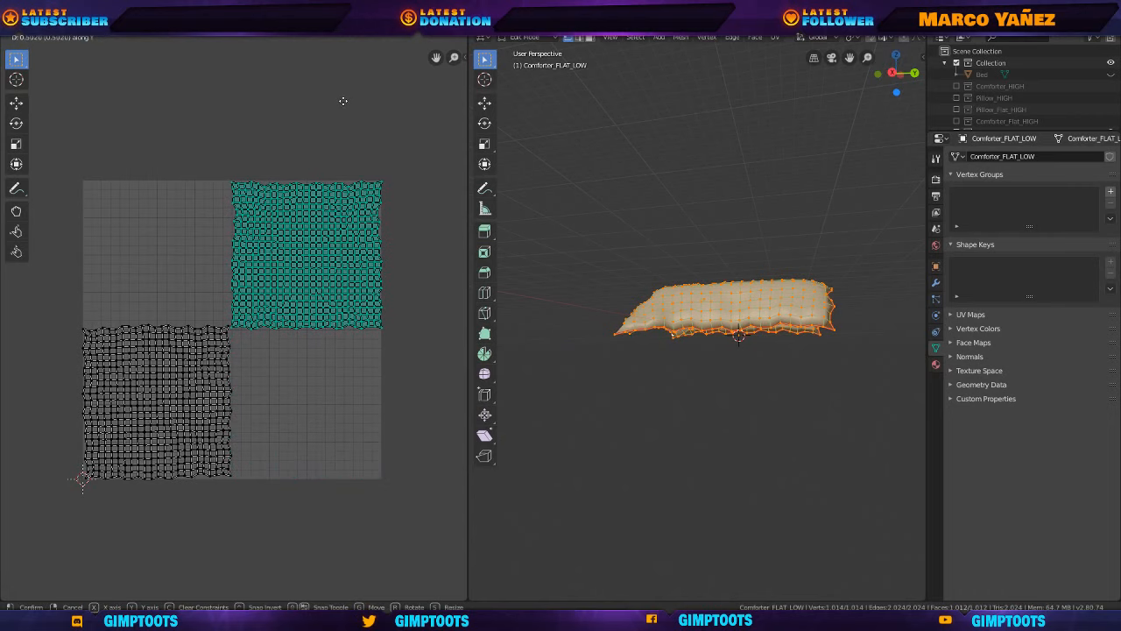
{"action": "left_click", "coordinate": [343, 101]}
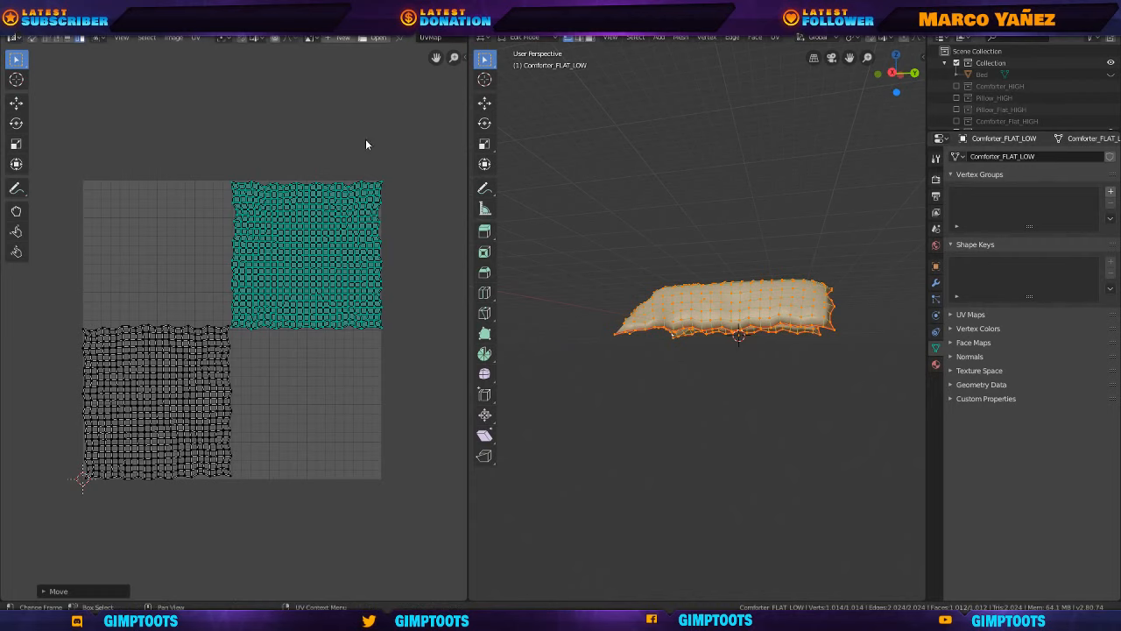
Scale each of the two comforter UV islands down slightly so a small margin surrounds them inside their quadrants.
{"action": "key", "text": "s"}
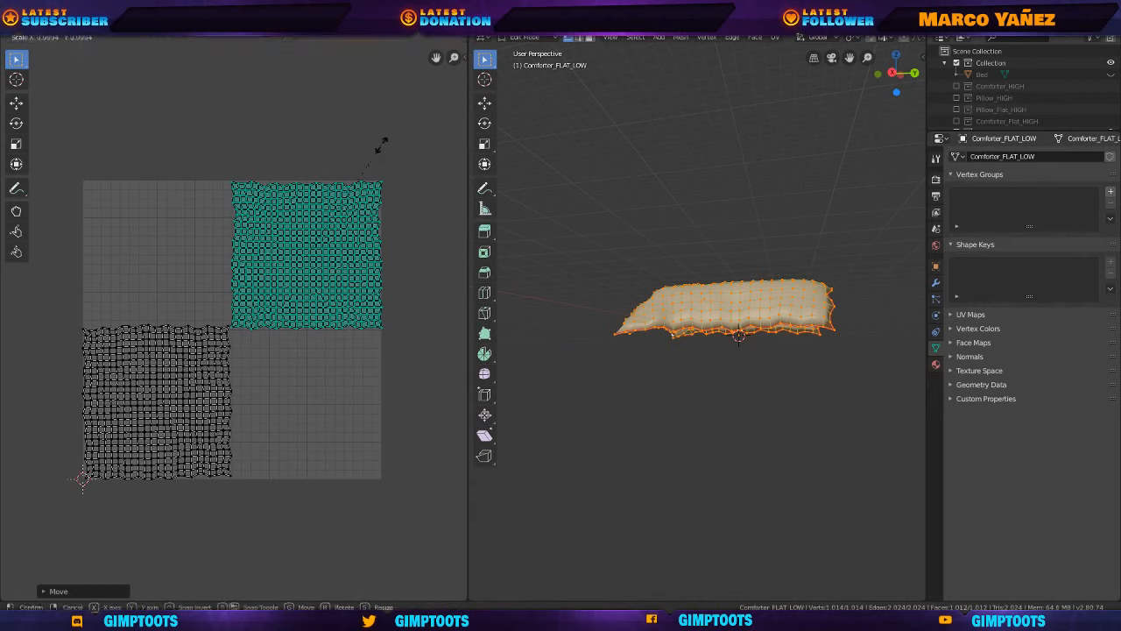
{"action": "left_click", "coordinate": [341, 179]}
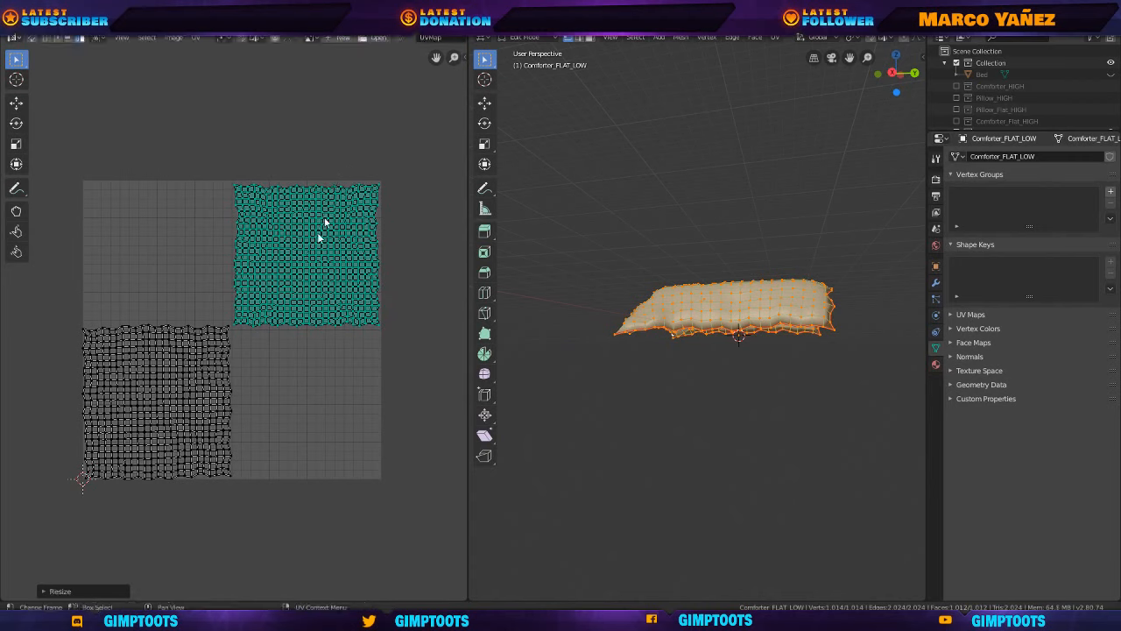
{"action": "left_click", "coordinate": [208, 406]}
{"action": "key", "text": "s"}
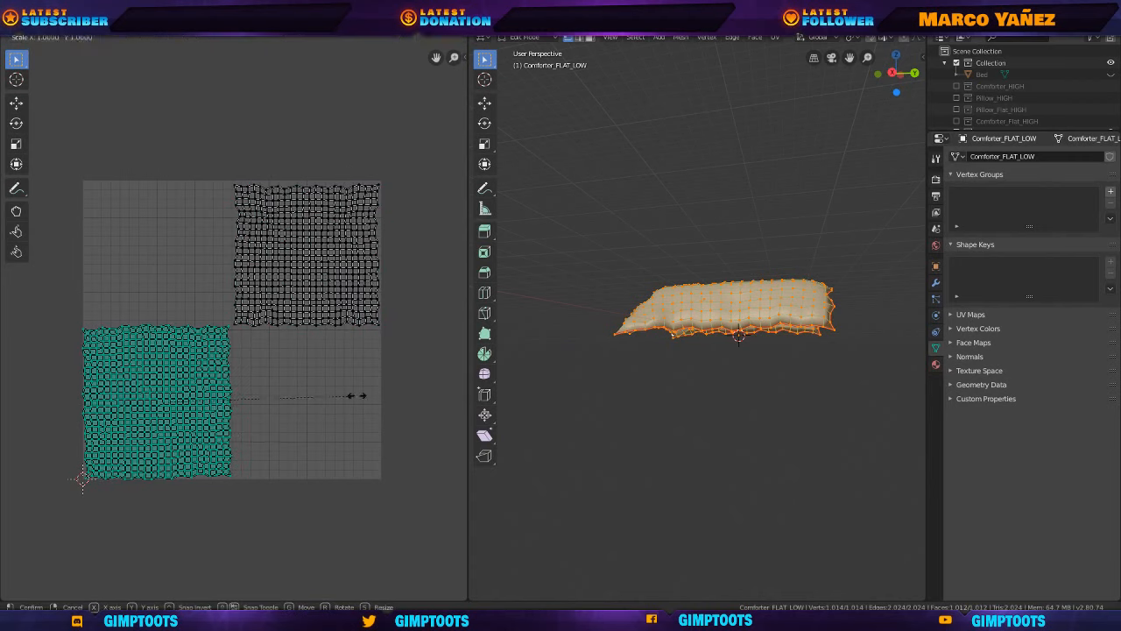
{"action": "left_click", "coordinate": [296, 396]}
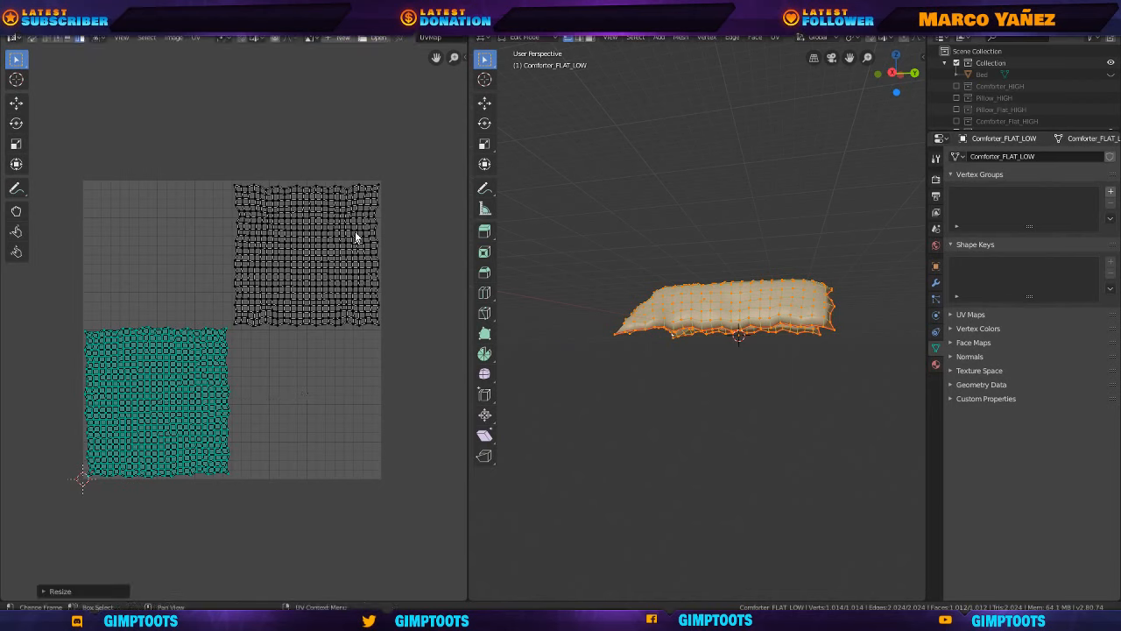
{"action": "scroll", "coordinate": [353, 237], "scroll_direction": "down", "scroll_amount": 1}
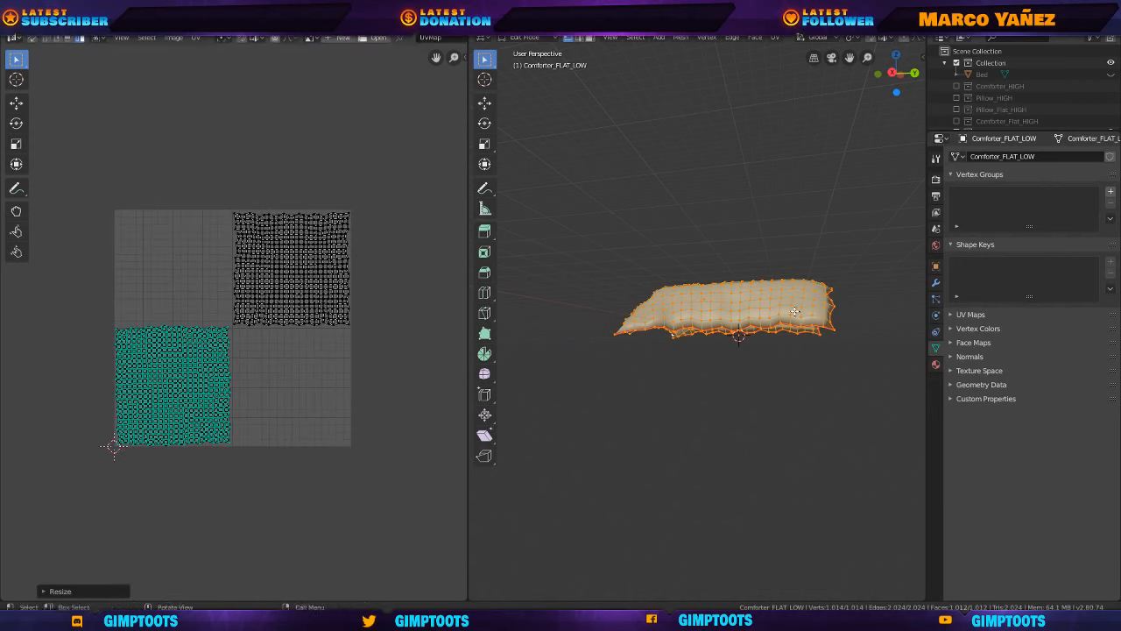
Return to Object Mode in the Layout workspace and inspect the whole comforter from several sides.
{"action": "key", "text": "Tab"}
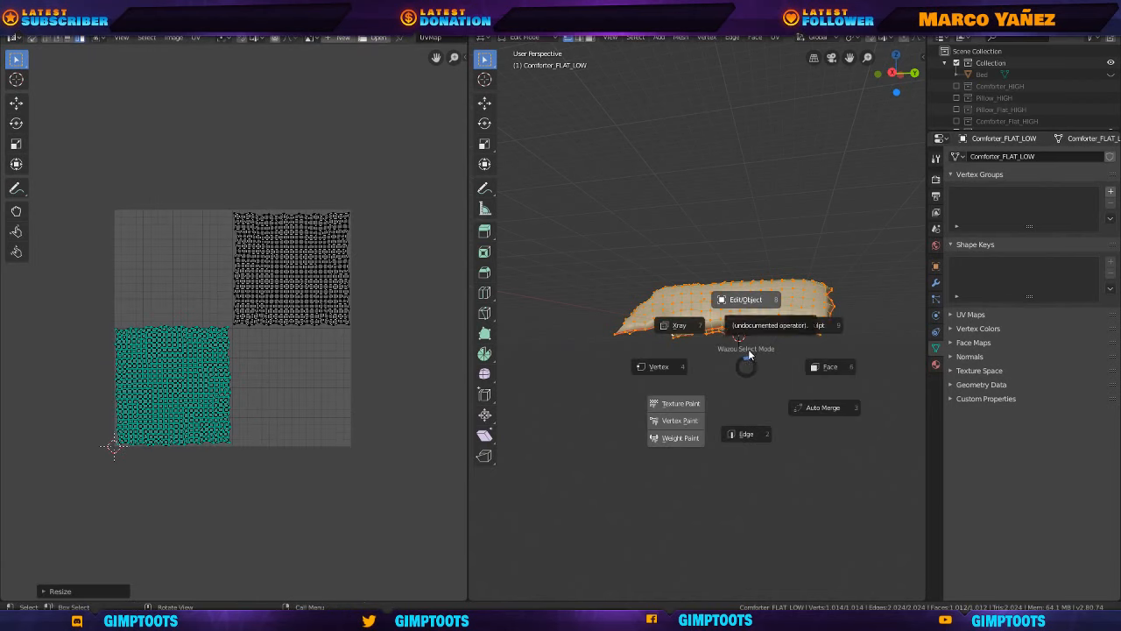
{"action": "key", "text": "Escape"}
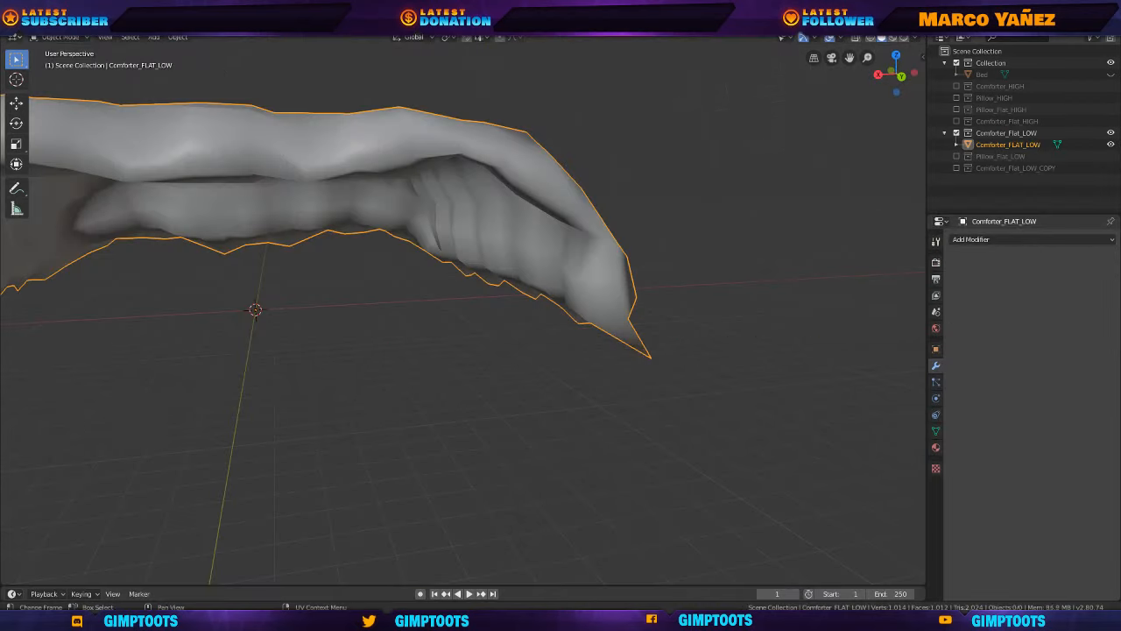
{"action": "middle_click_drag", "start_coordinate": [656, 341], "coordinate": [436, 207]}
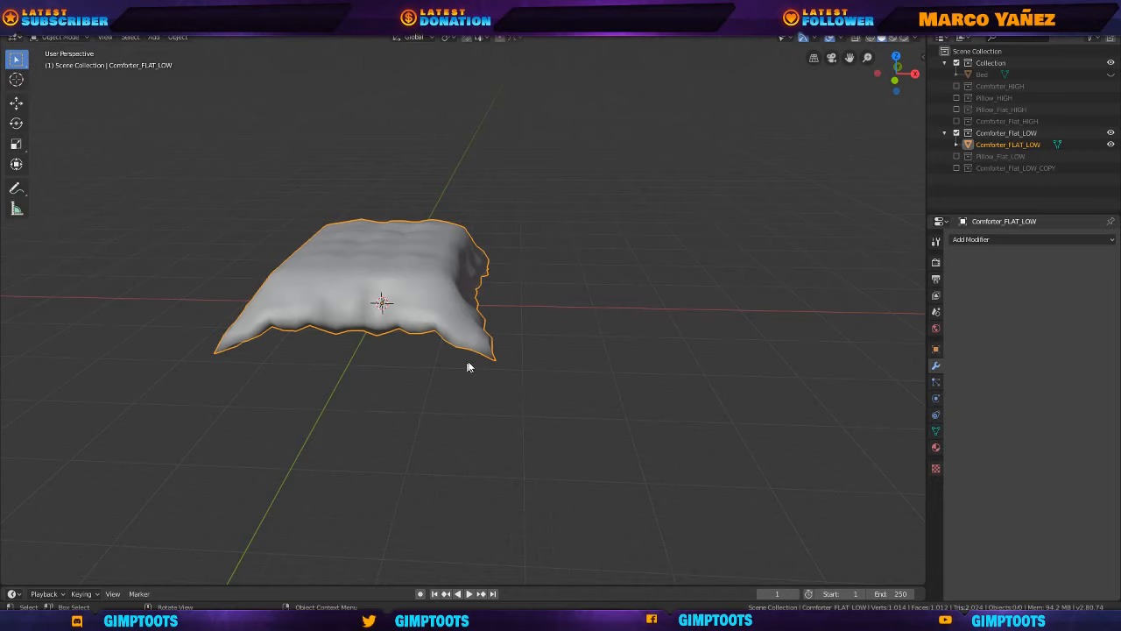
{"action": "middle_click_drag", "start_coordinate": [563, 327], "coordinate": [468, 331]}
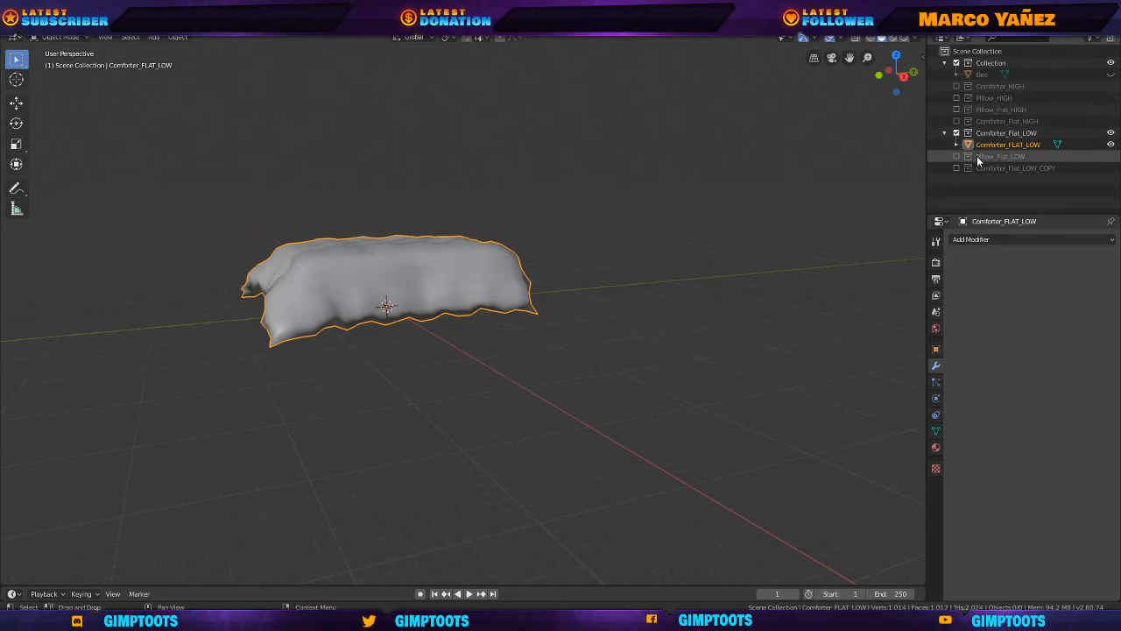
Set the scene's render engine to Cycles with GPU Compute as the device, leaving the feature set at Supported.
{"action": "left_click", "coordinate": [935, 241]}
{"action": "left_click", "coordinate": [935, 278]}
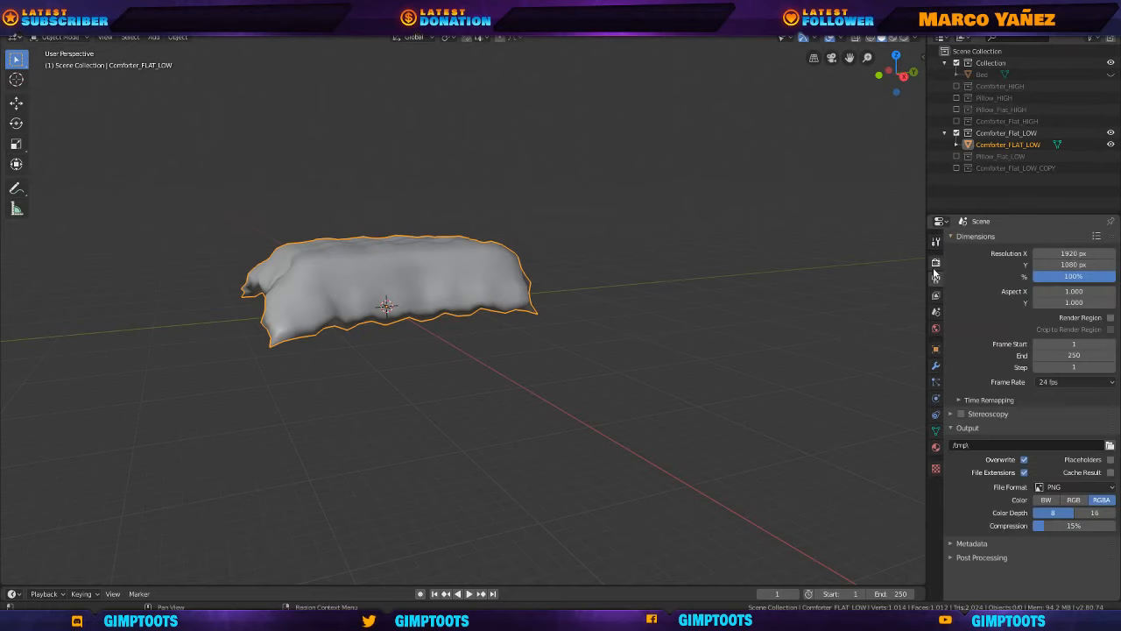
{"action": "left_click", "coordinate": [935, 261]}
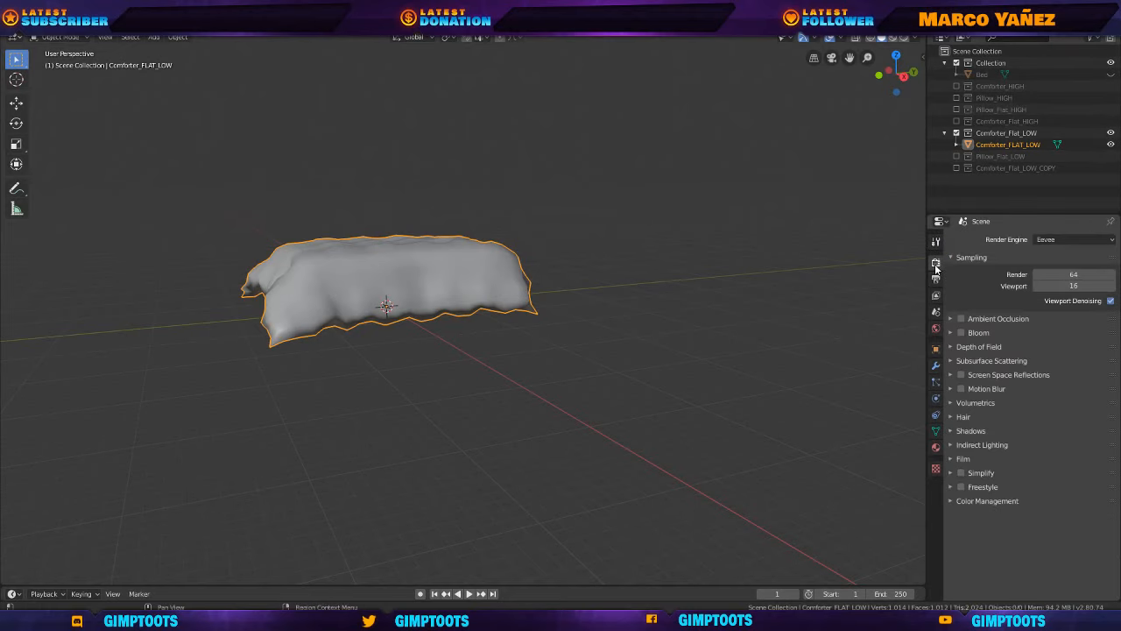
{"action": "left_click", "coordinate": [1051, 239]}
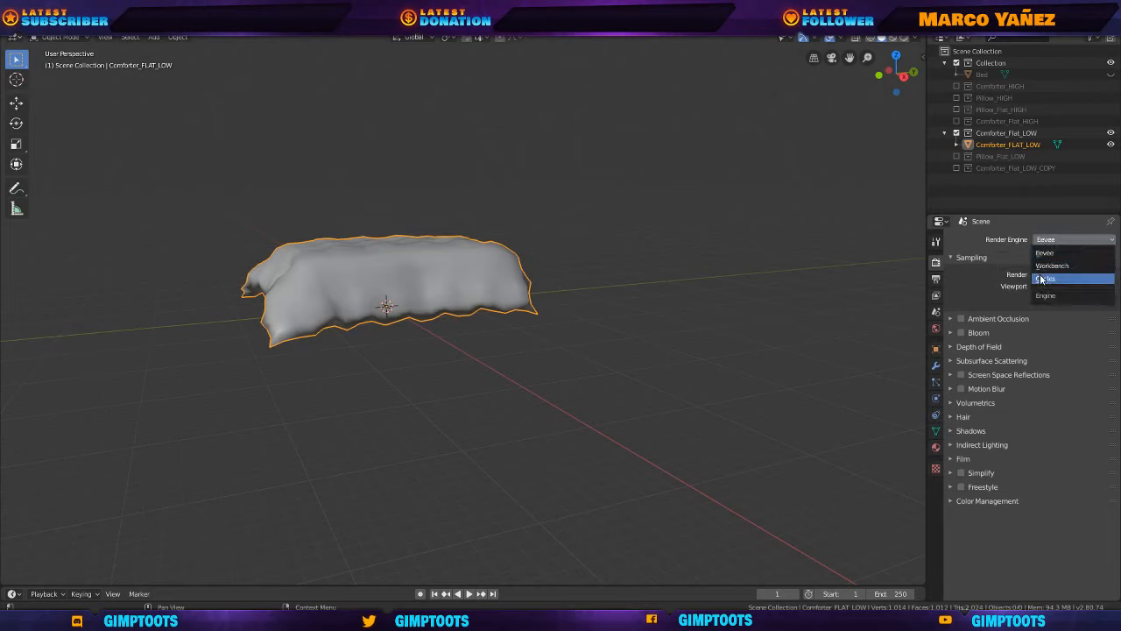
{"action": "left_click", "coordinate": [1042, 280]}
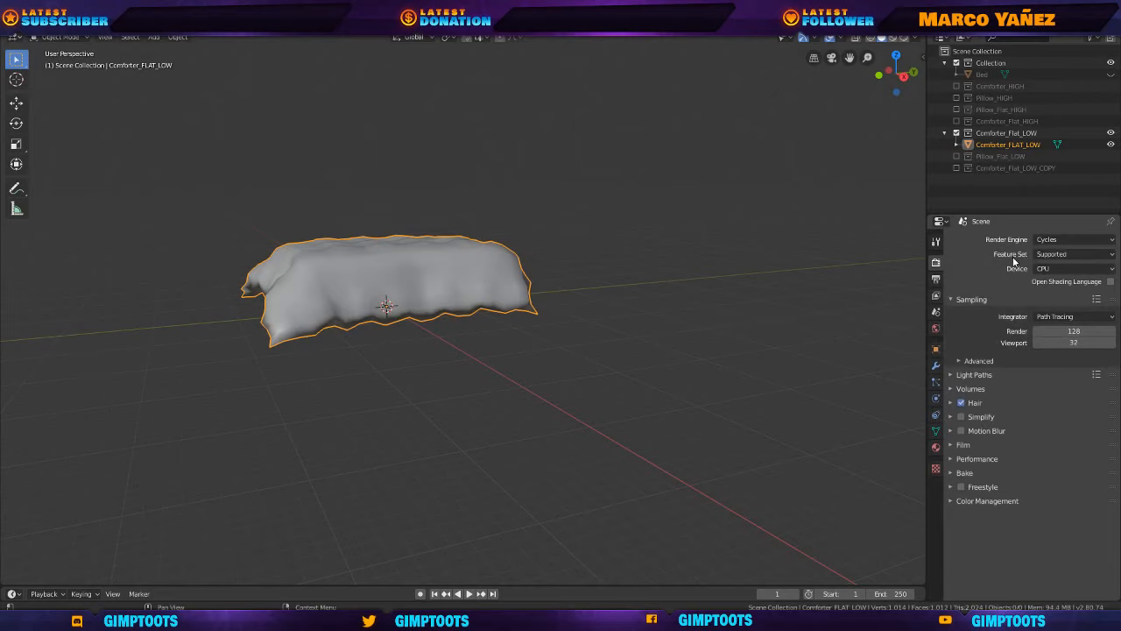
{"action": "left_click", "coordinate": [1071, 266]}
{"action": "left_click", "coordinate": [1047, 289]}
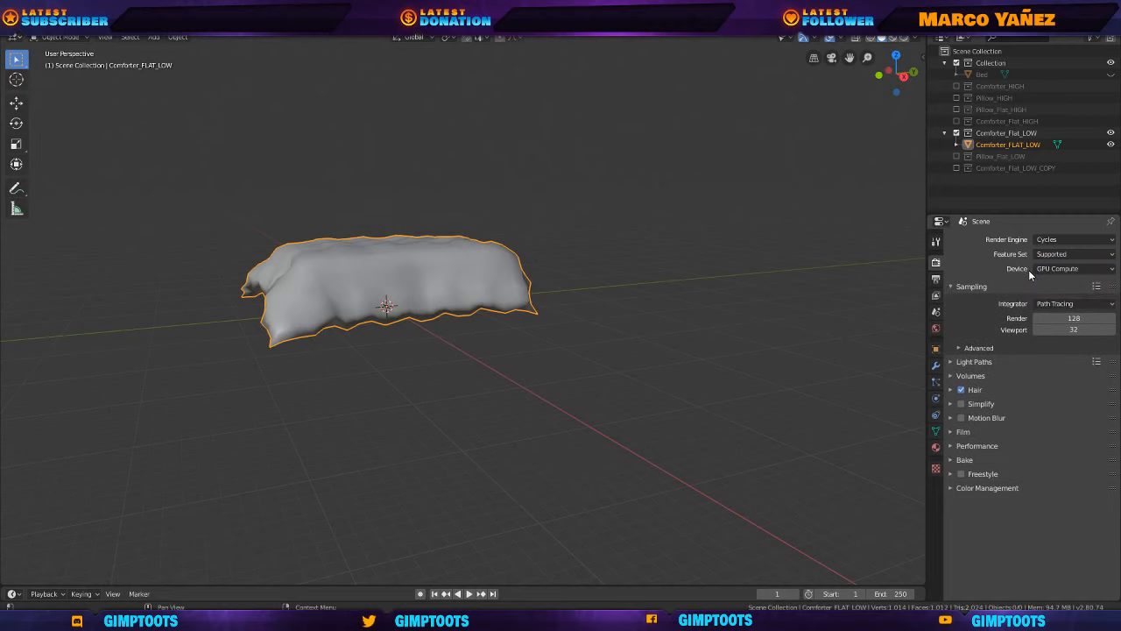
{"action": "left_click", "coordinate": [1047, 257]}
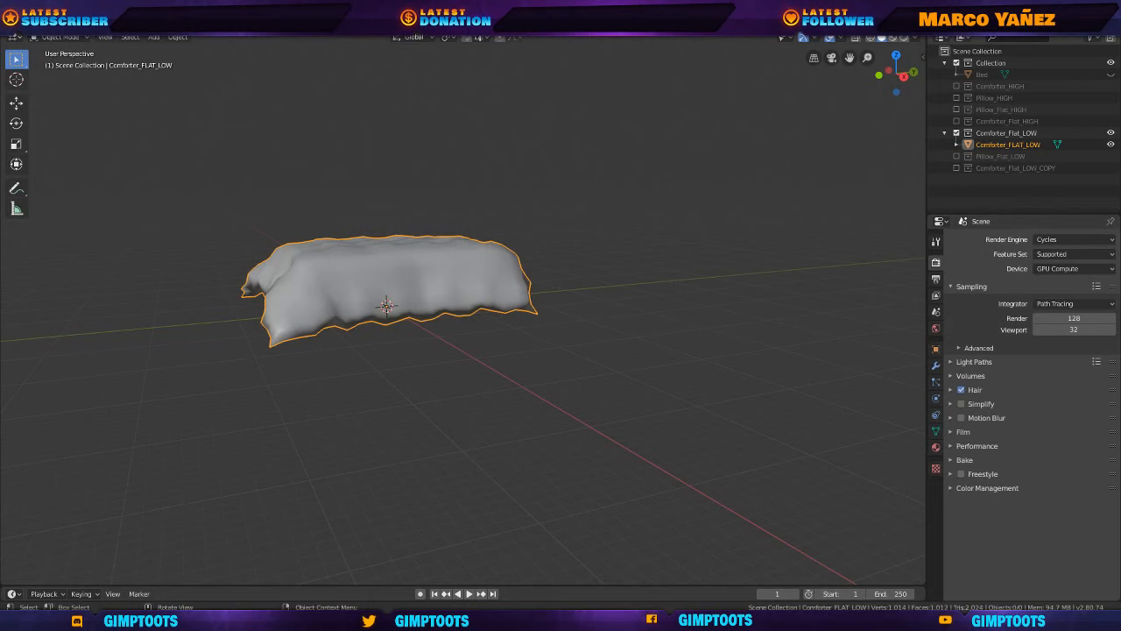
Switch to the Shading workspace and set the 3D view's clip end to 20000 m.
{"action": "key", "text": "ctrl+Page_Down"}
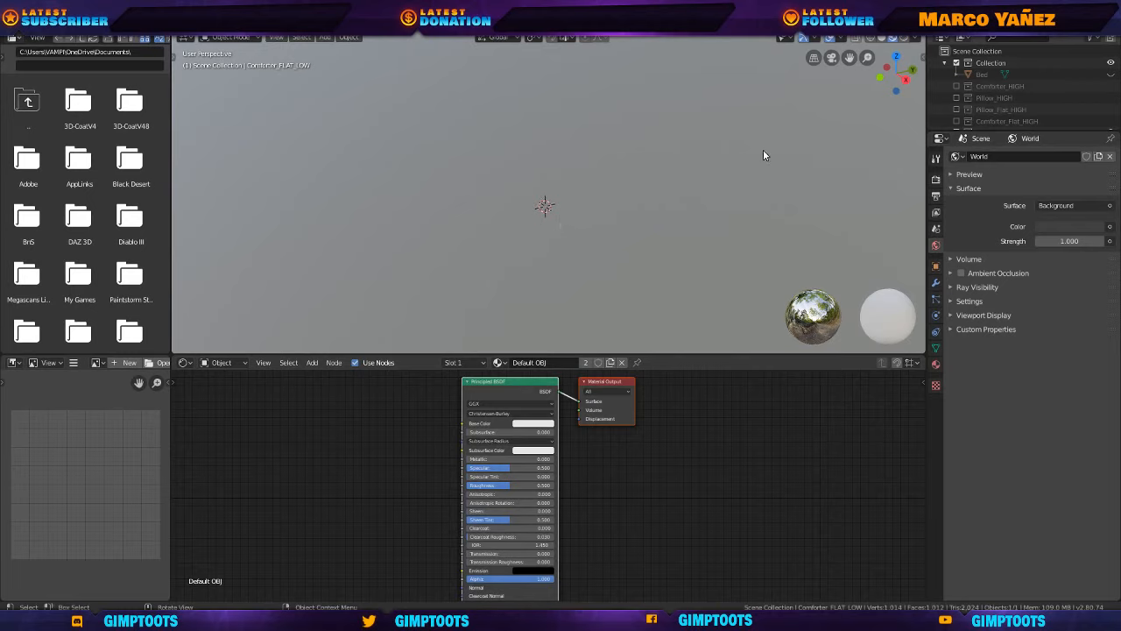
{"action": "key", "text": "n"}
{"action": "left_click", "coordinate": [917, 101]}
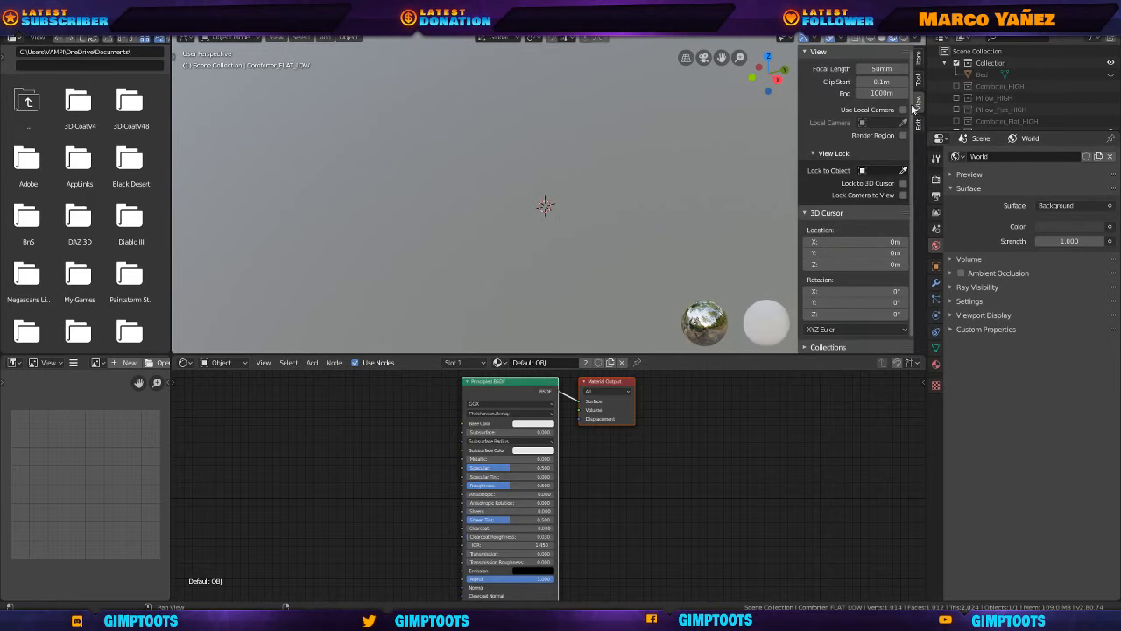
{"action": "left_click", "coordinate": [881, 93]}
{"action": "type", "text": "2"}
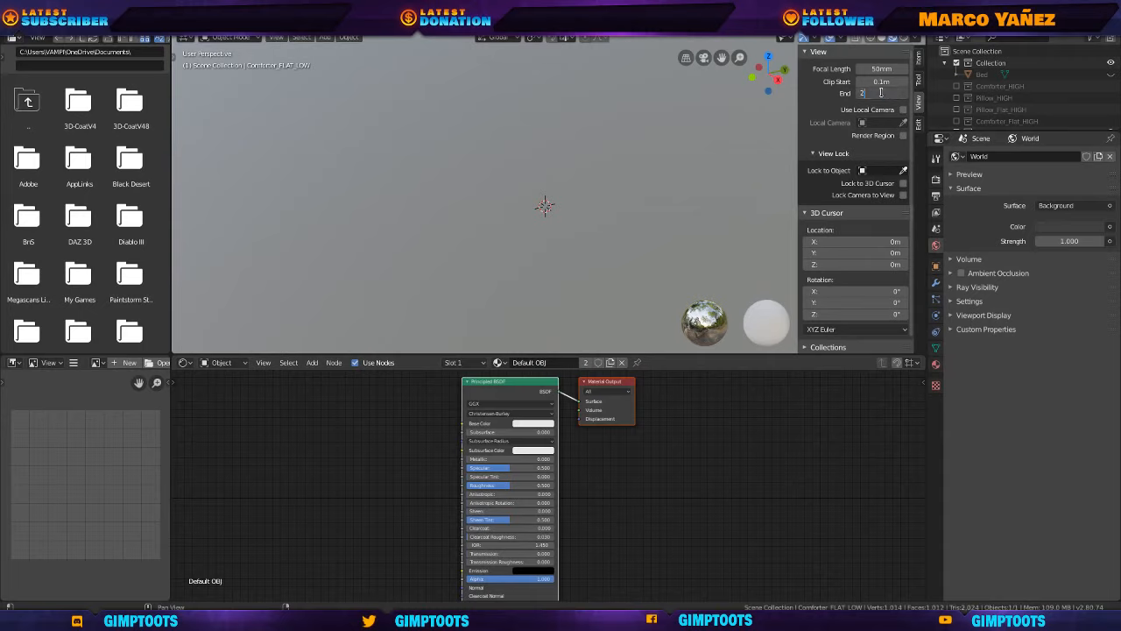
{"action": "type", "text": "0000m"}
{"action": "key", "text": "Return"}
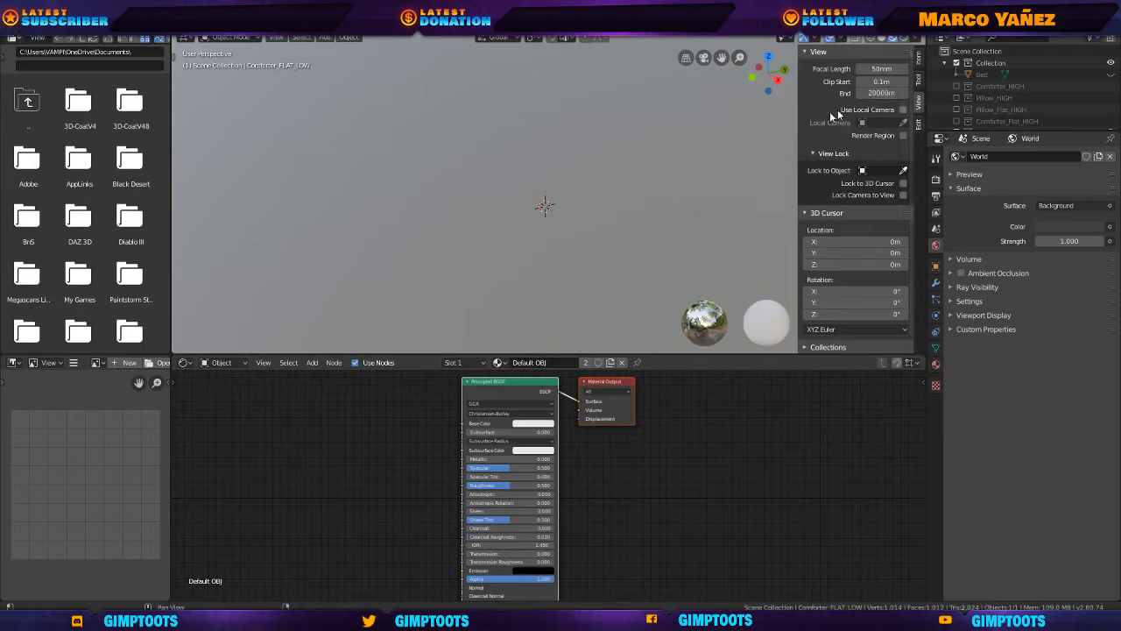
{"action": "key", "text": "n"}
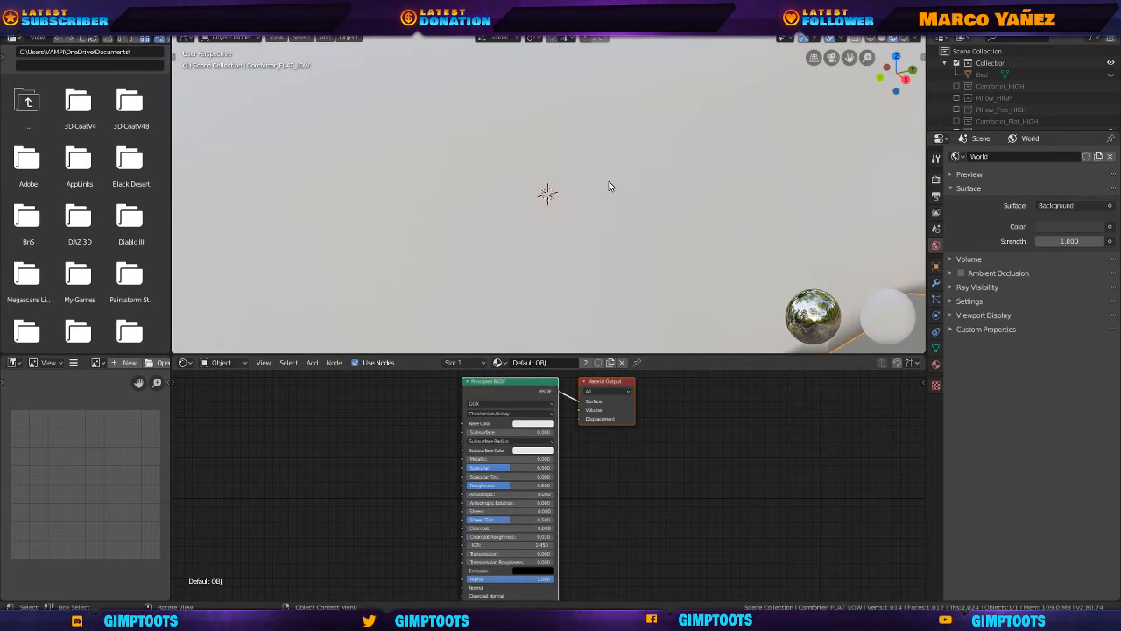
Add an Image Texture node to the Default OBJ material, beside the Principled BSDF node.
{"action": "scroll", "coordinate": [609, 183], "scroll_direction": "down", "scroll_amount": 6}
{"action": "middle_click_drag", "start_coordinate": [588, 190], "coordinate": [663, 208]}
{"action": "scroll", "coordinate": [618, 202], "scroll_direction": "up", "scroll_amount": 2}
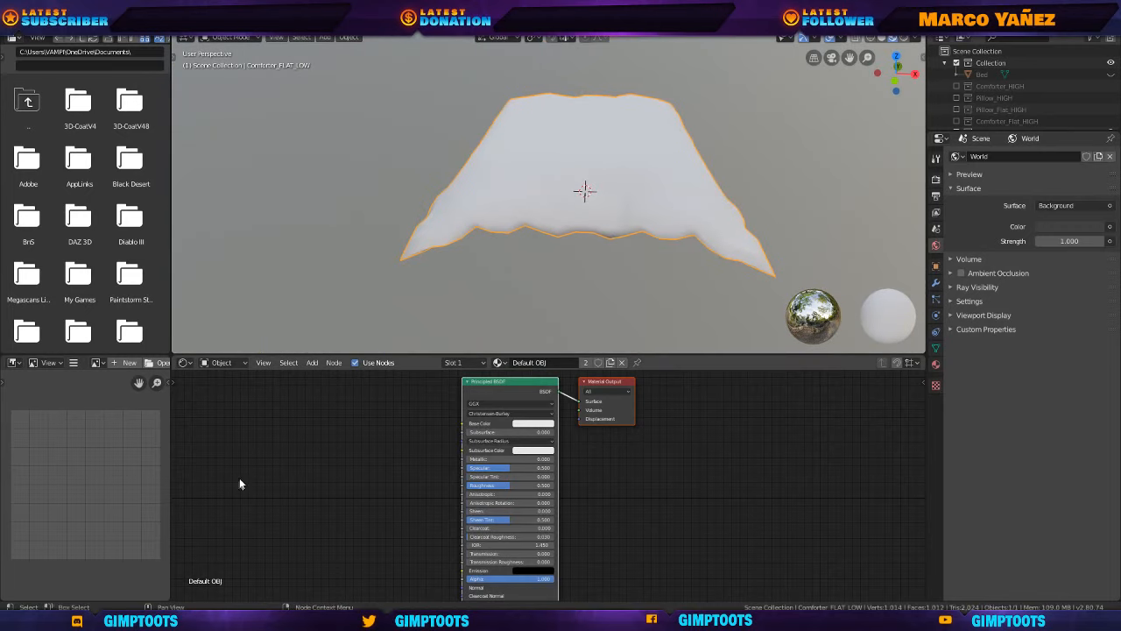
{"action": "middle_click_drag", "start_coordinate": [317, 458], "coordinate": [403, 450]}
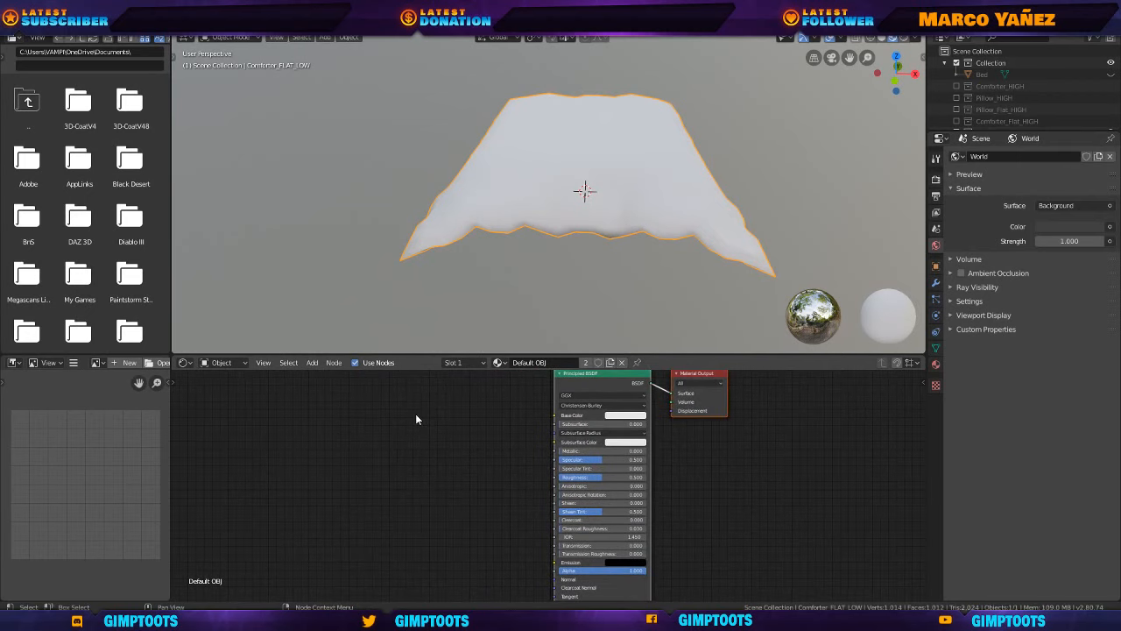
{"action": "key", "text": "shift+a"}
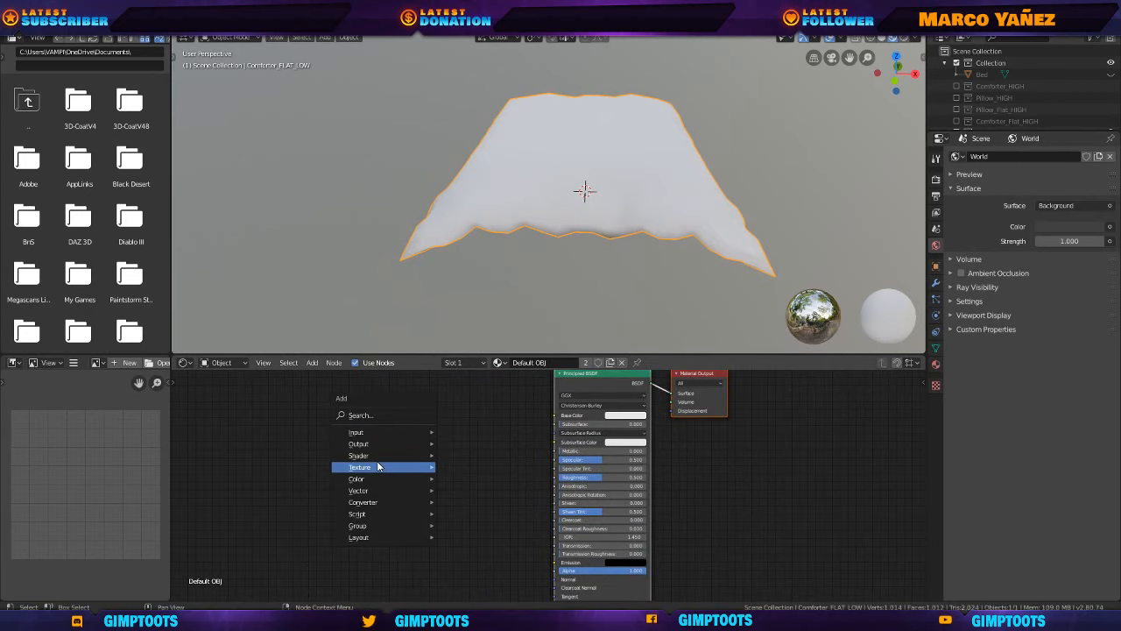
{"action": "mouse_move", "coordinate": [379, 466]}
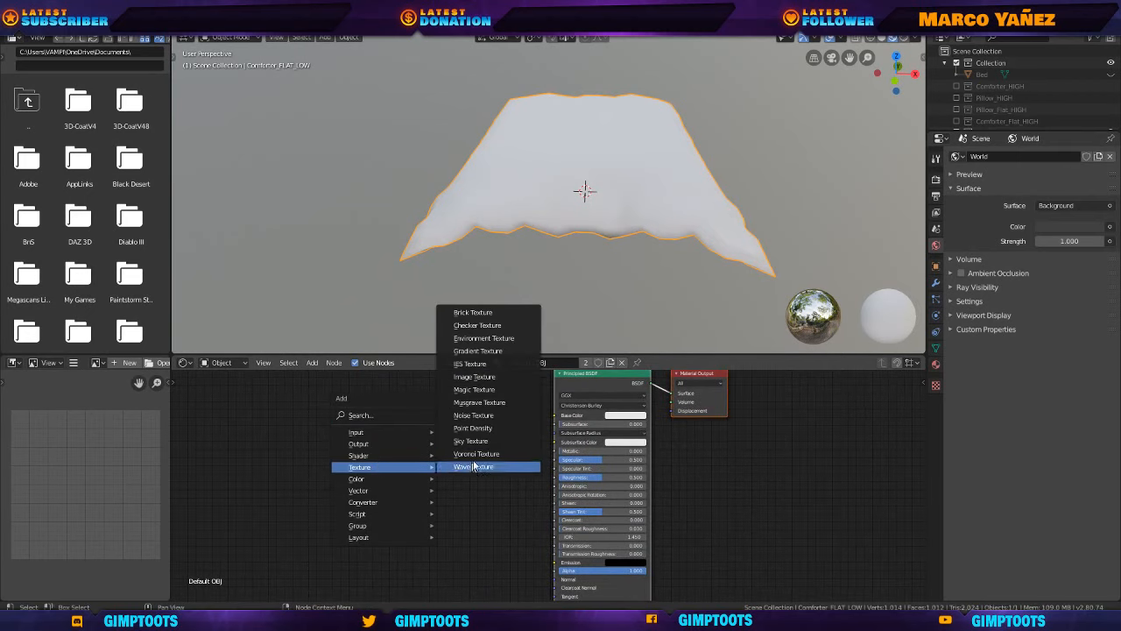
{"action": "left_click", "coordinate": [489, 382]}
{"action": "left_click", "coordinate": [409, 403]}
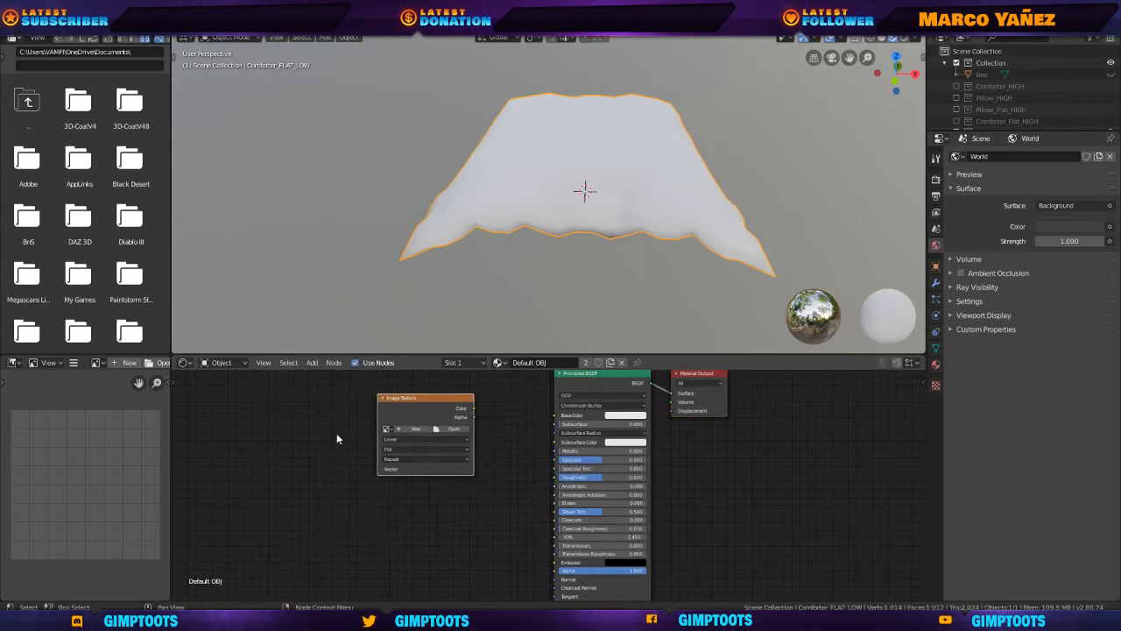
Start a new image in the image editor and name it Comforter_NM.
{"action": "left_click", "coordinate": [122, 364]}
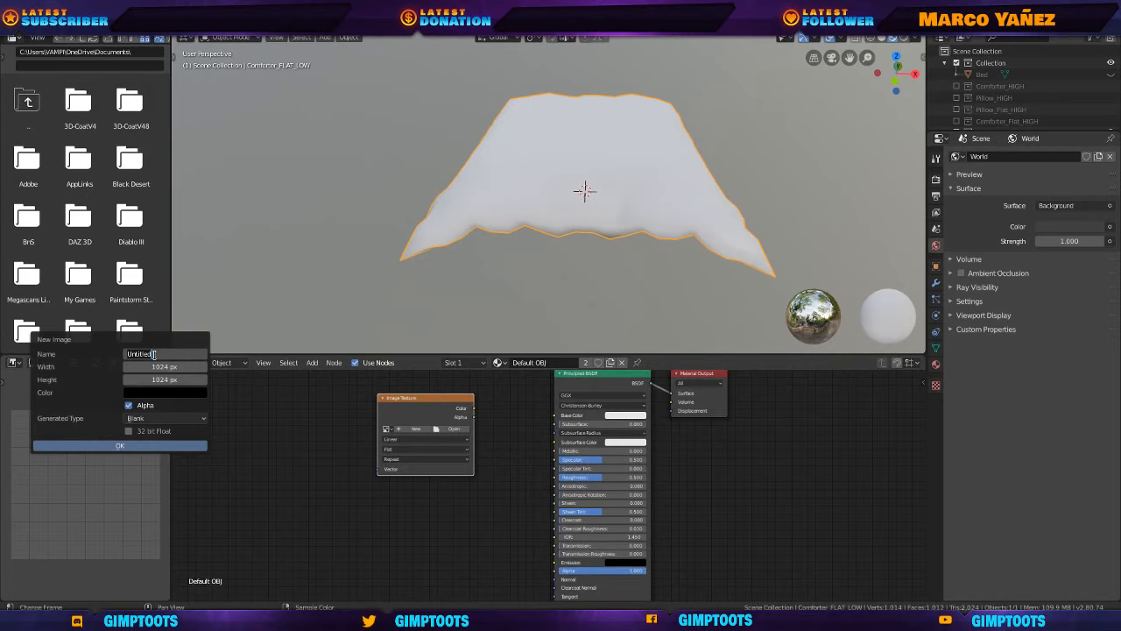
{"action": "type", "text": "co"}
{"action": "key", "text": "BackSpace"}
{"action": "key", "text": "BackSpace"}
{"action": "key", "text": "BackSpace"}
{"action": "key", "text": "BackSpace"}
{"action": "key", "text": "BackSpace"}
{"action": "key", "text": "BackSpace"}
{"action": "key", "text": "BackSpace"}
{"action": "key", "text": "BackSpace"}
{"action": "key", "text": "BackSpace"}
{"action": "key", "text": "BackSpace"}
{"action": "key", "text": "BackSpace"}
{"action": "key", "text": "Return"}
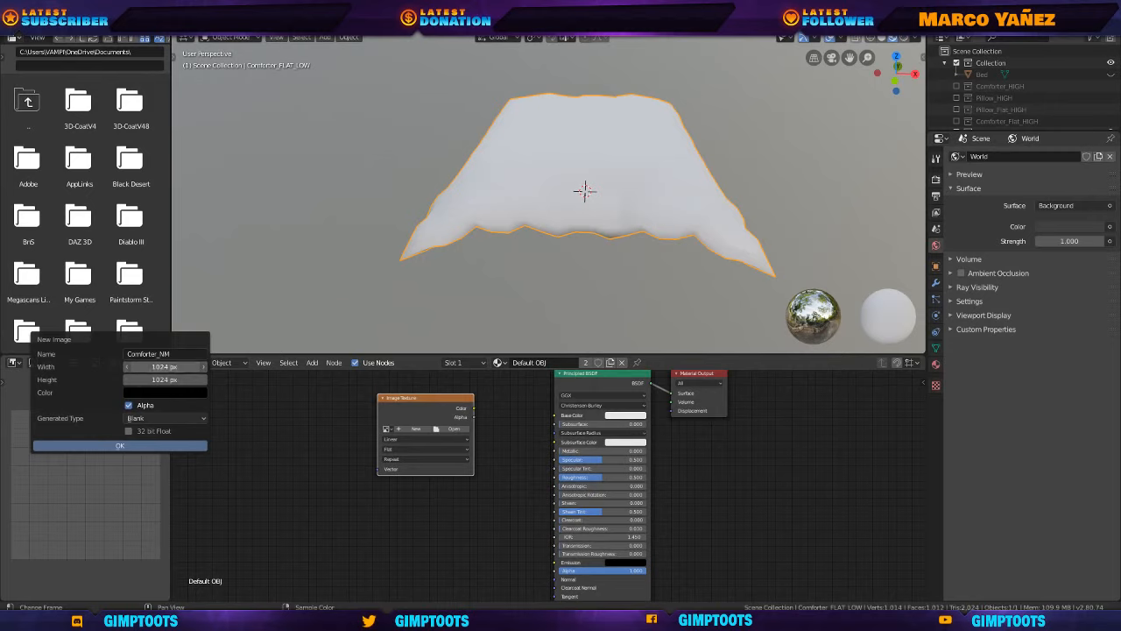
Set the new image's width and height to 2048 px and create it as a blank image.
{"action": "left_click", "coordinate": [168, 366]}
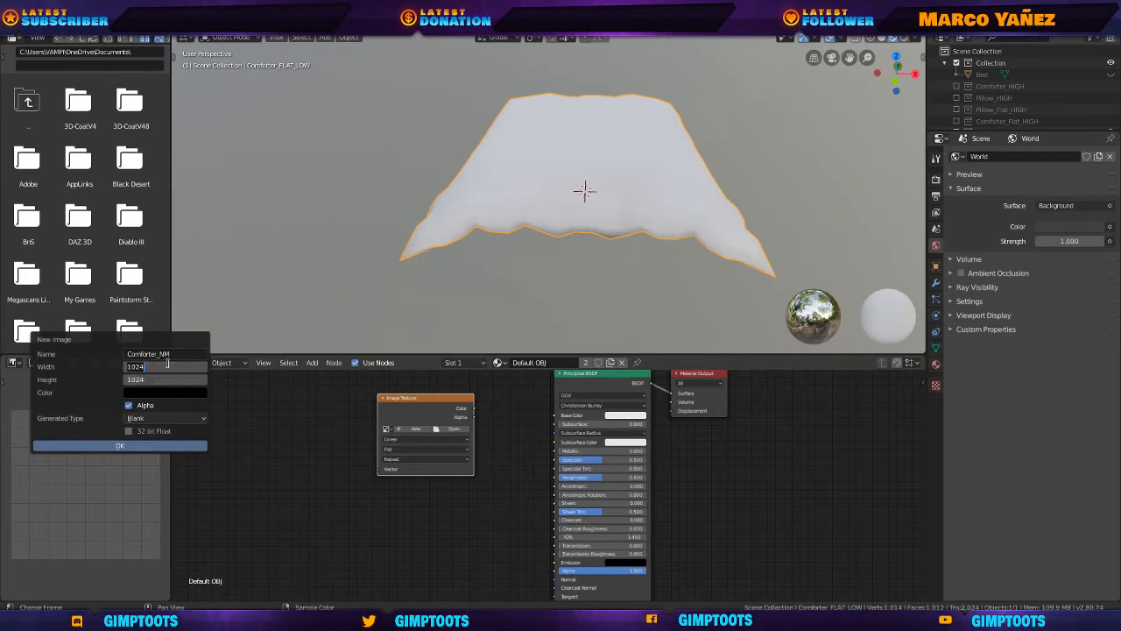
{"action": "type", "text": "2048"}
{"action": "key", "text": "Return"}
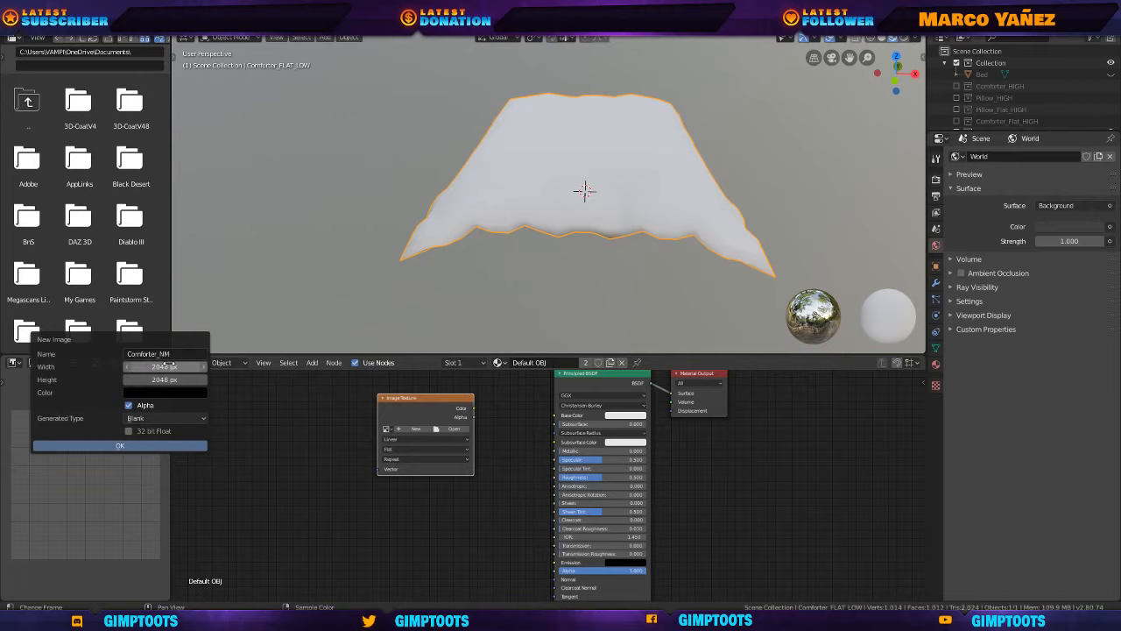
{"action": "left_click", "coordinate": [103, 446]}
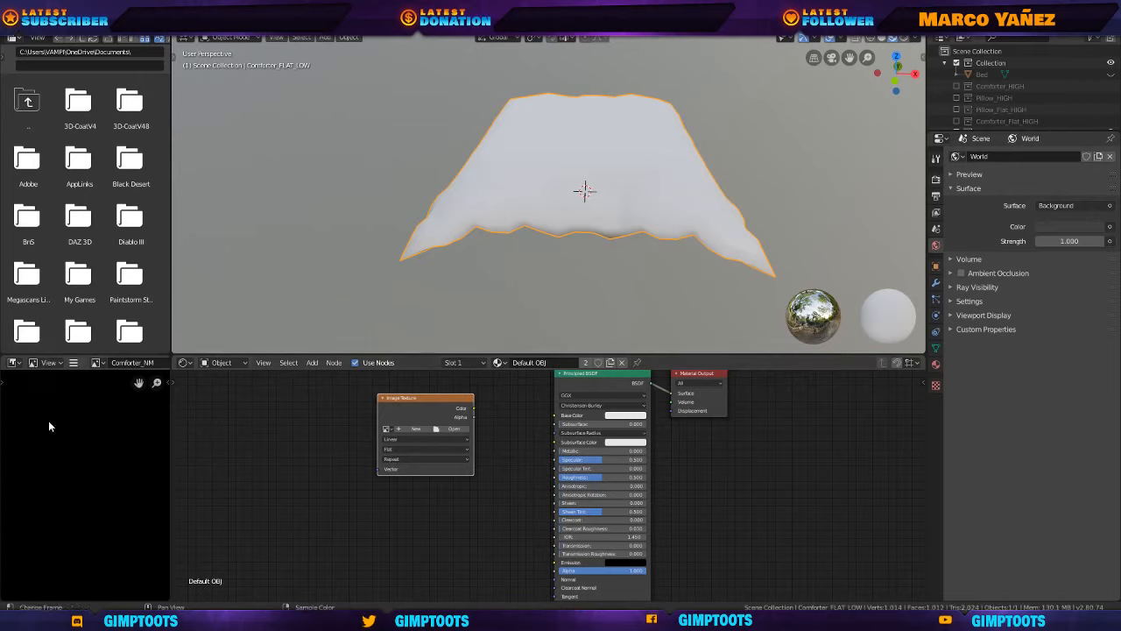
{"action": "scroll", "coordinate": [91, 421], "scroll_direction": "down", "scroll_amount": 2}
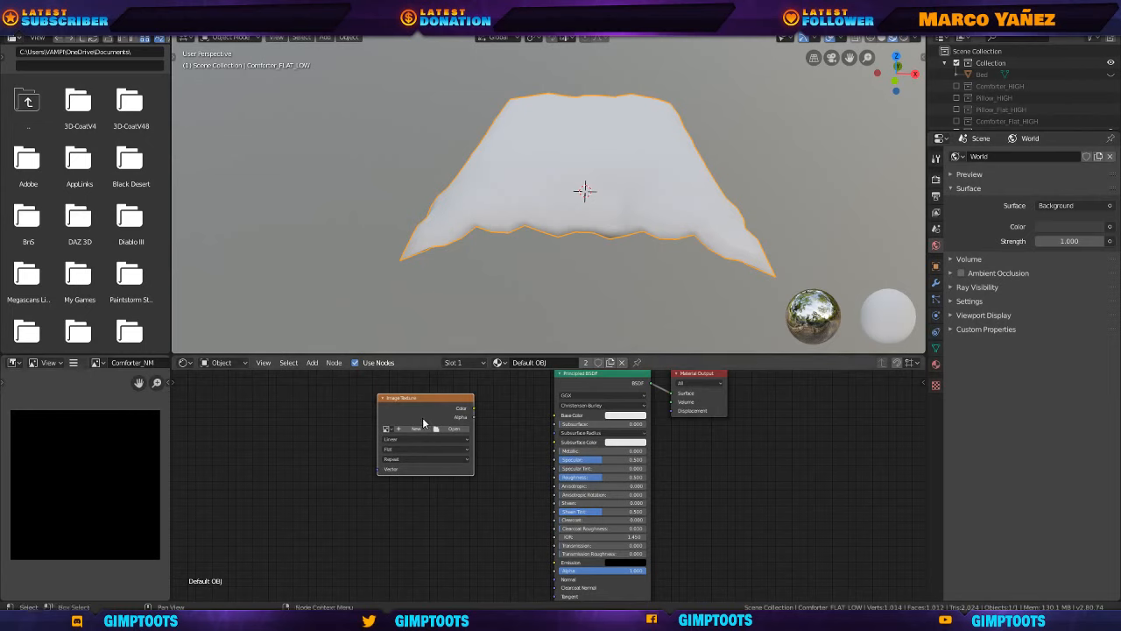
Assign the Comforter_NM image to the Image Texture node in the Default OBJ material.
{"action": "scroll", "coordinate": [422, 422], "scroll_direction": "down", "scroll_amount": 1}
{"action": "left_click", "coordinate": [400, 432]}
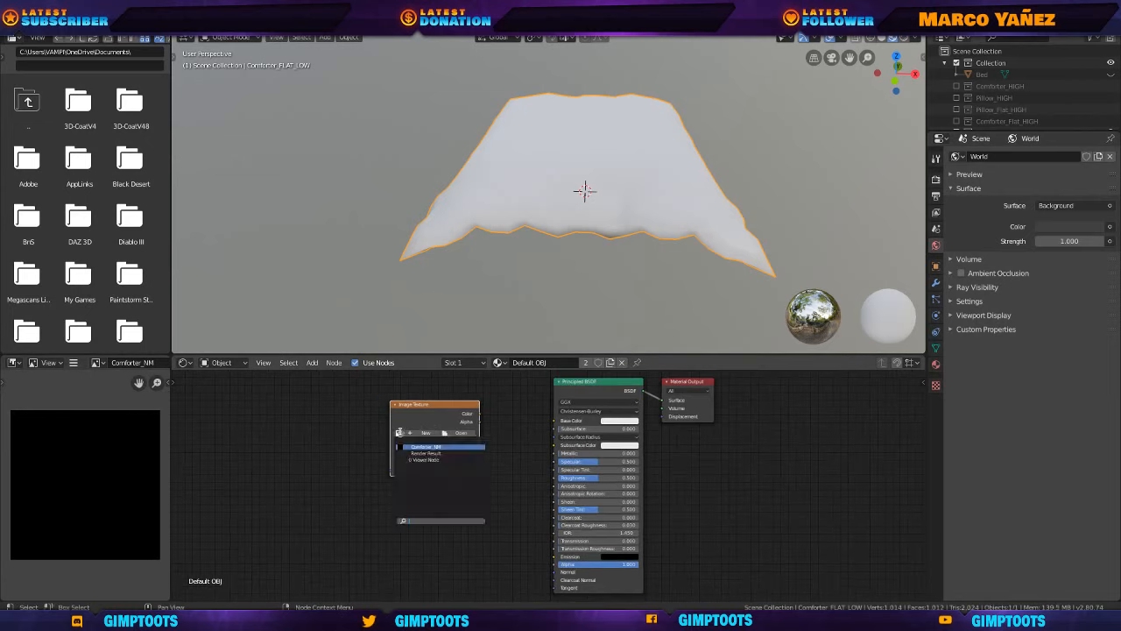
{"action": "left_click", "coordinate": [409, 446]}
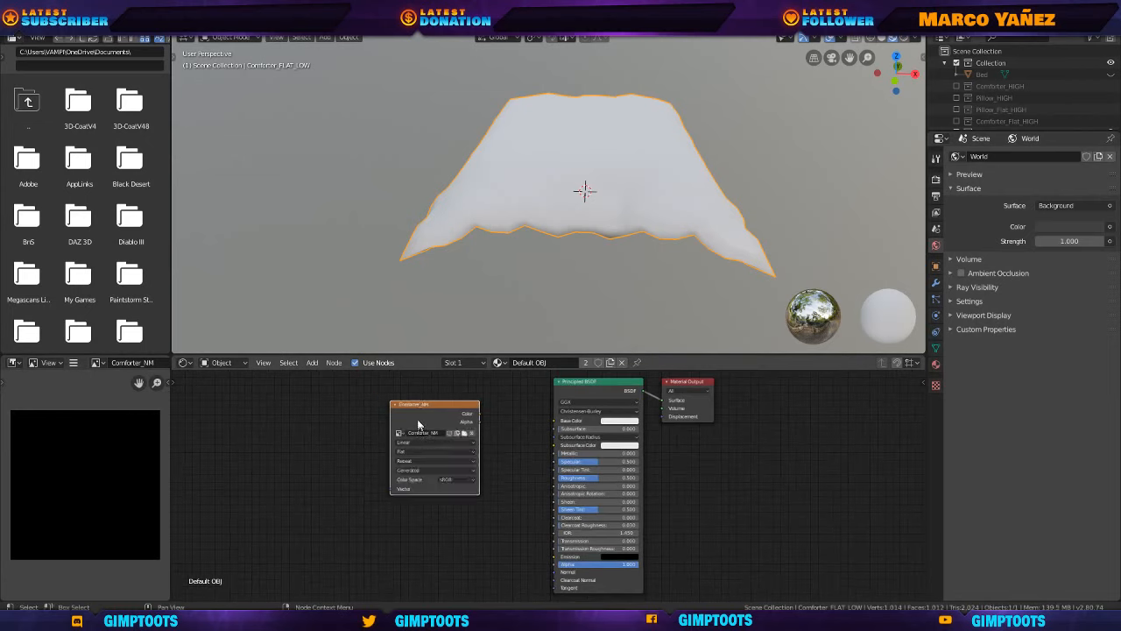
Look through the comforter's material, texture, world, modifier, physics and object data properties for the bake settings.
{"action": "left_click", "coordinate": [497, 362]}
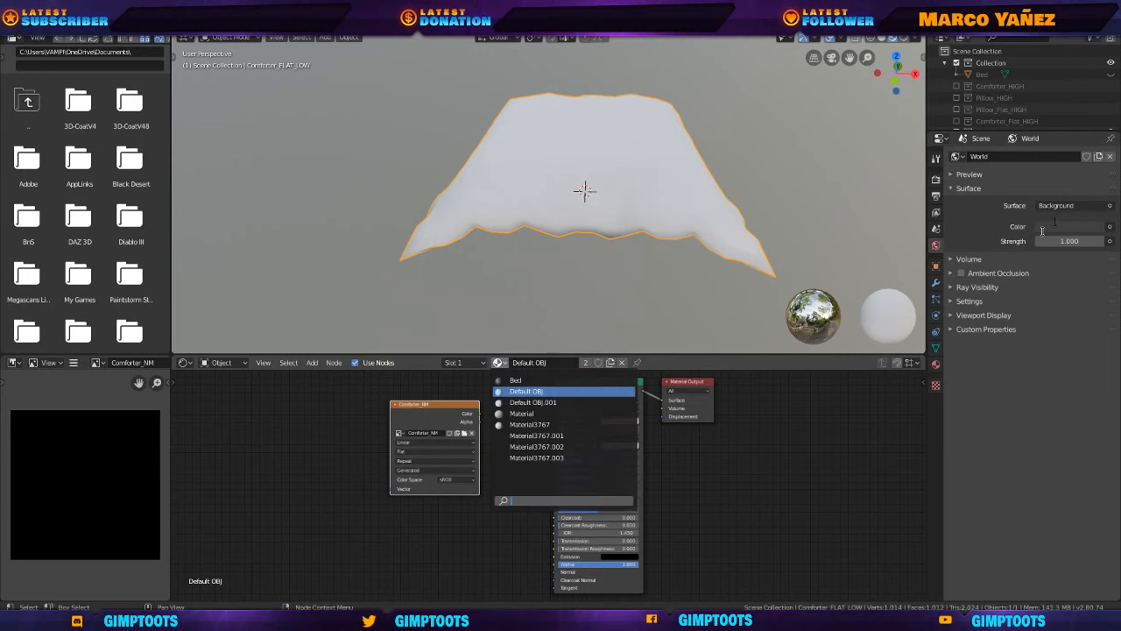
{"action": "left_click", "coordinate": [936, 365]}
{"action": "left_click", "coordinate": [936, 384]}
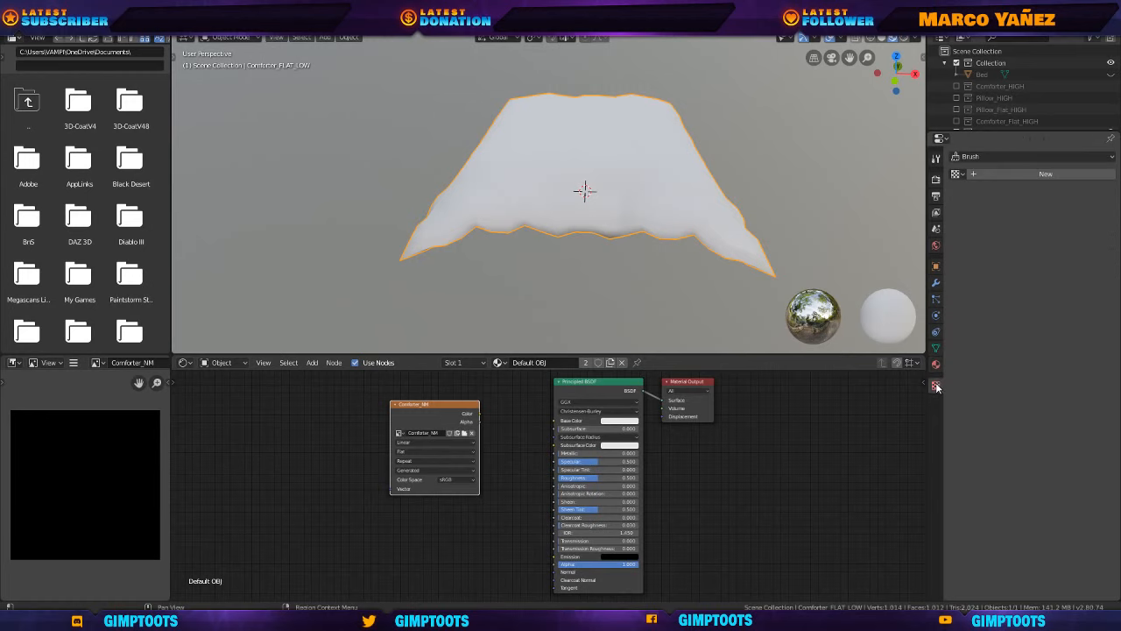
{"action": "left_click", "coordinate": [936, 365]}
{"action": "scroll", "coordinate": [953, 343], "scroll_direction": "down", "scroll_amount": 5}
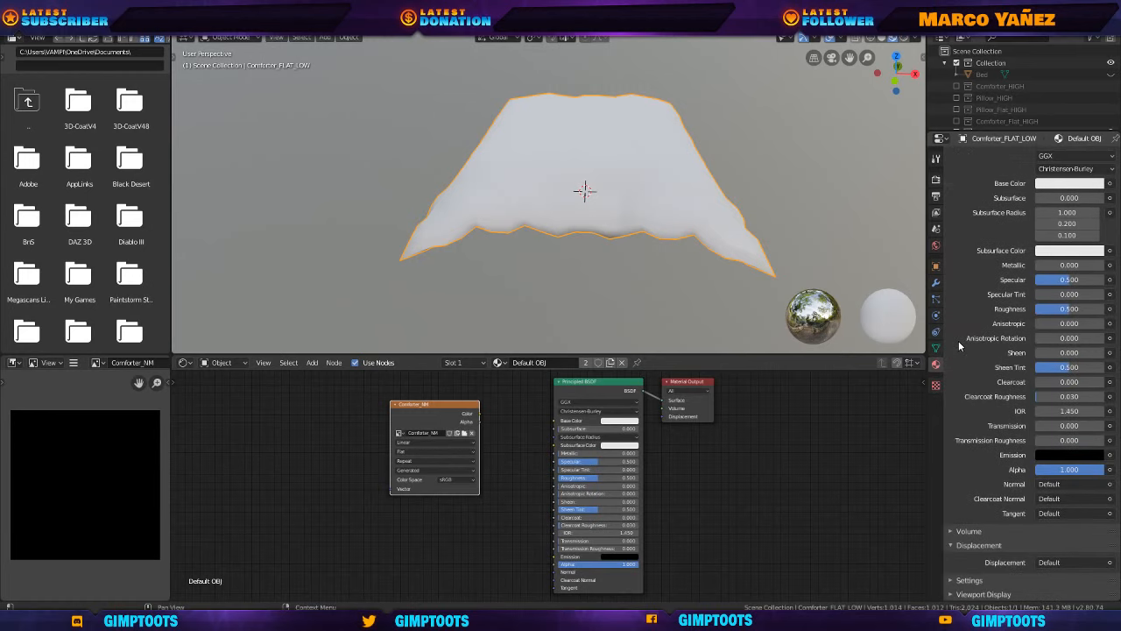
{"action": "left_click", "coordinate": [961, 581]}
{"action": "scroll", "coordinate": [964, 565], "scroll_direction": "down", "scroll_amount": 3}
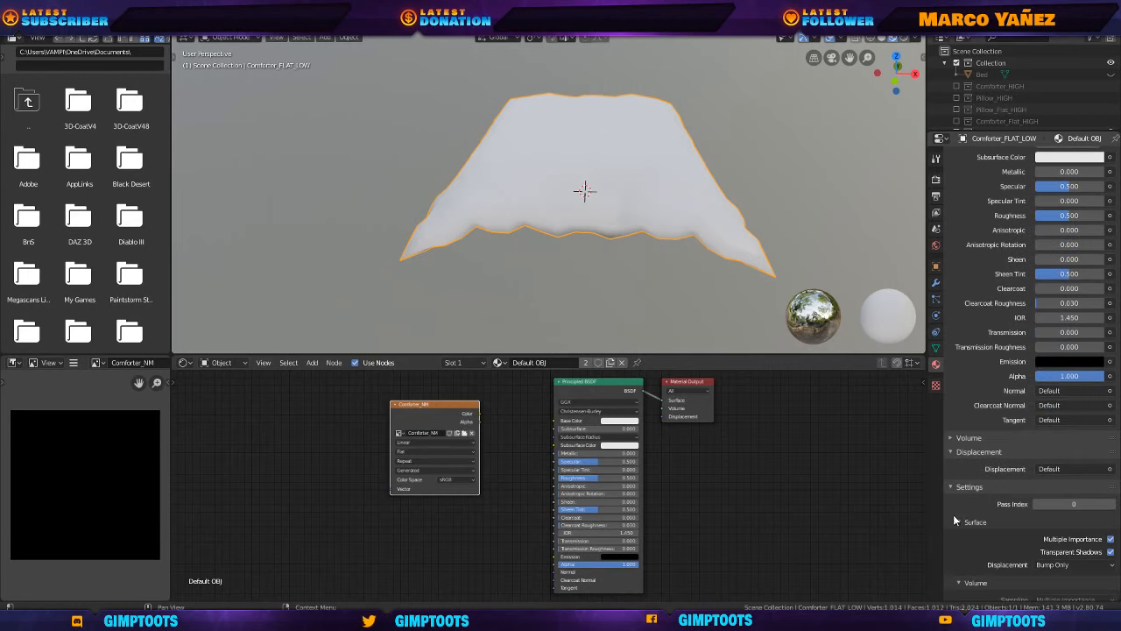
{"action": "left_click", "coordinate": [936, 246]}
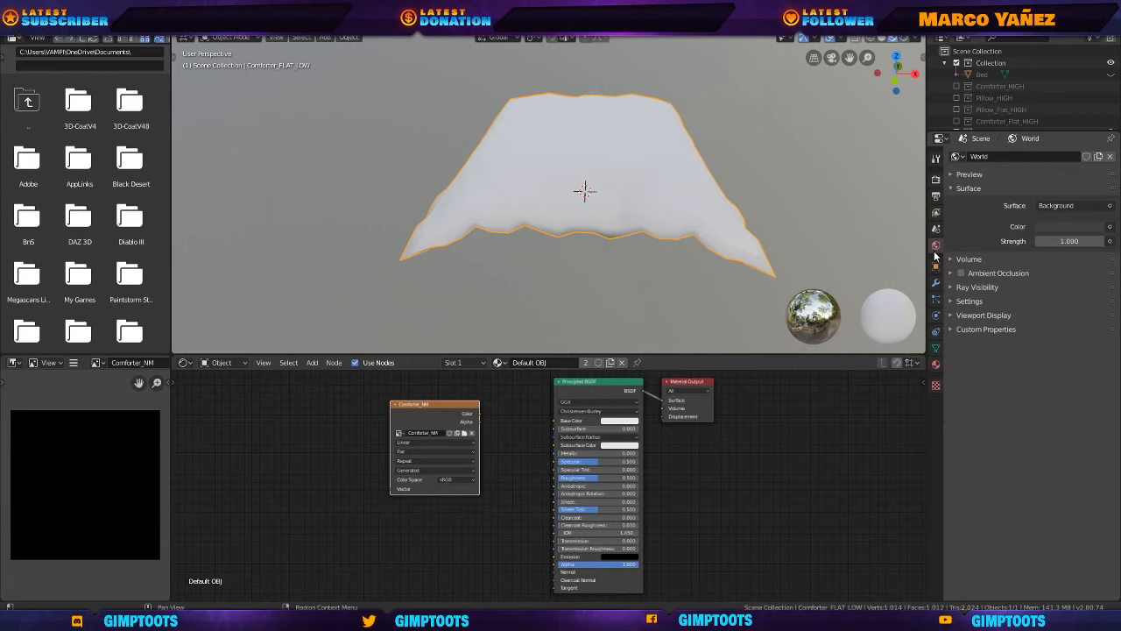
{"action": "left_click", "coordinate": [934, 266]}
{"action": "left_click", "coordinate": [935, 282]}
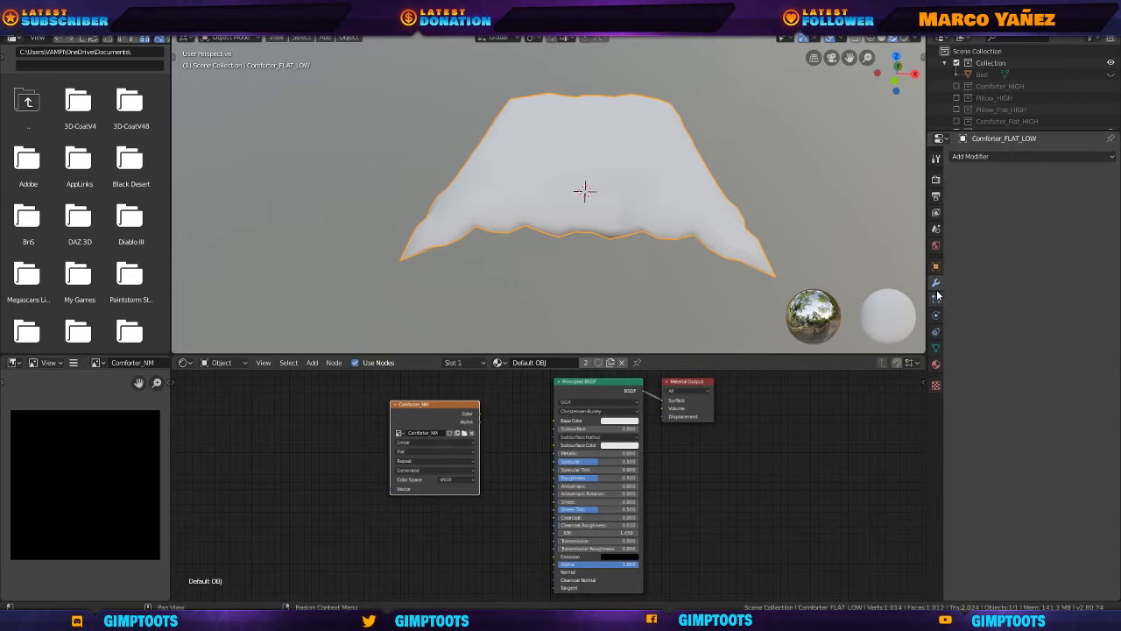
{"action": "left_click", "coordinate": [935, 298]}
{"action": "left_click", "coordinate": [936, 315]}
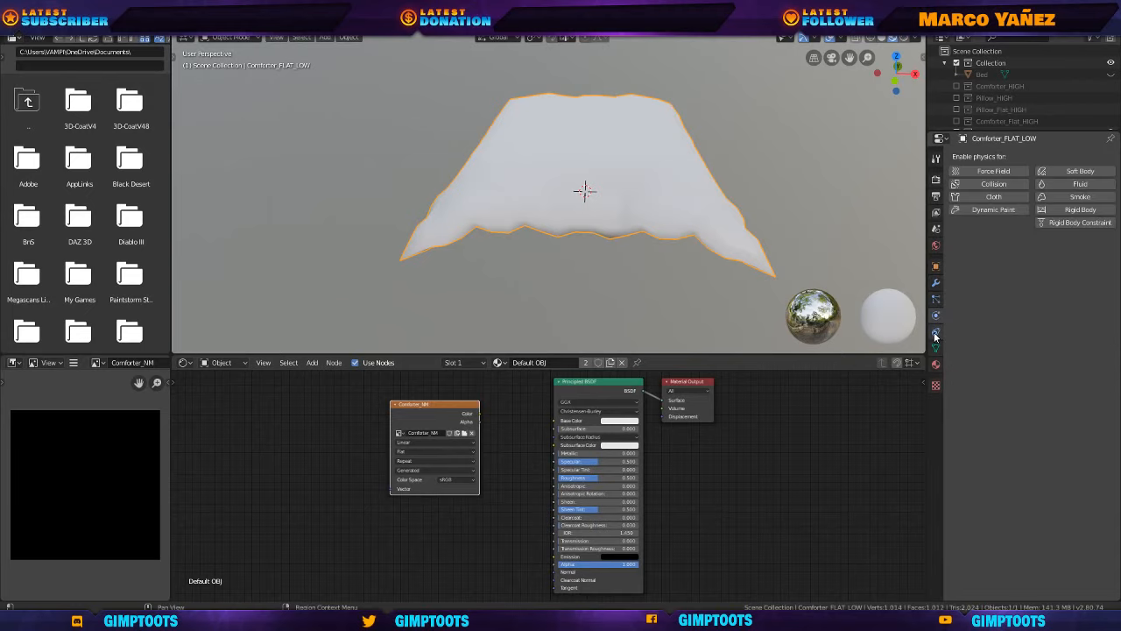
{"action": "left_click", "coordinate": [935, 332]}
{"action": "left_click", "coordinate": [935, 349]}
{"action": "left_click", "coordinate": [936, 363]}
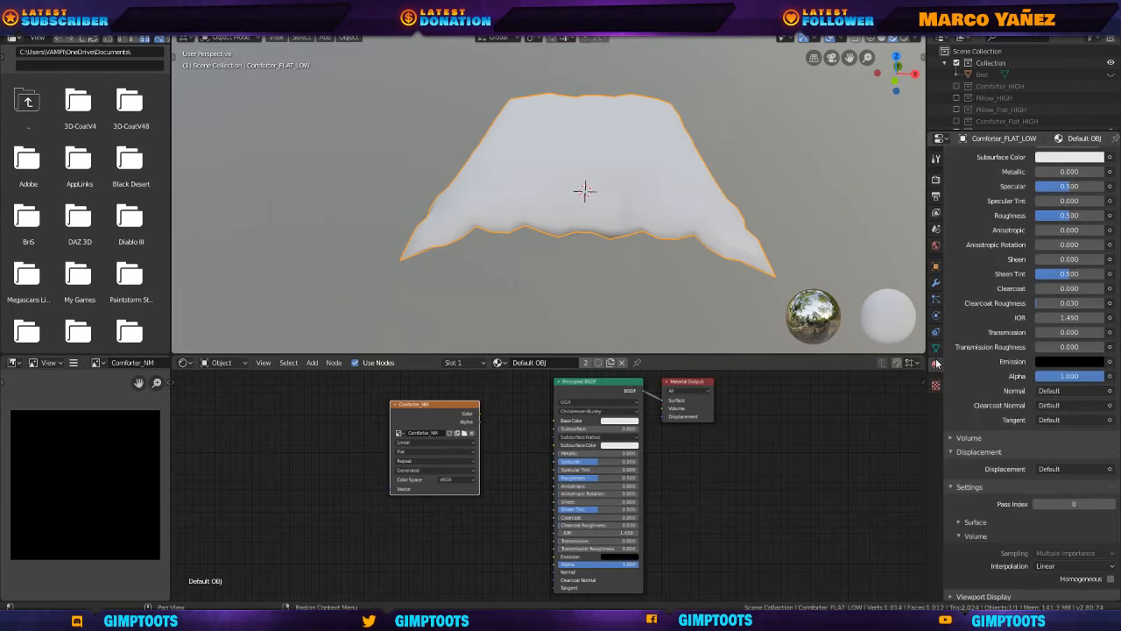
{"action": "scroll", "coordinate": [970, 340], "scroll_direction": "down", "scroll_amount": 1}
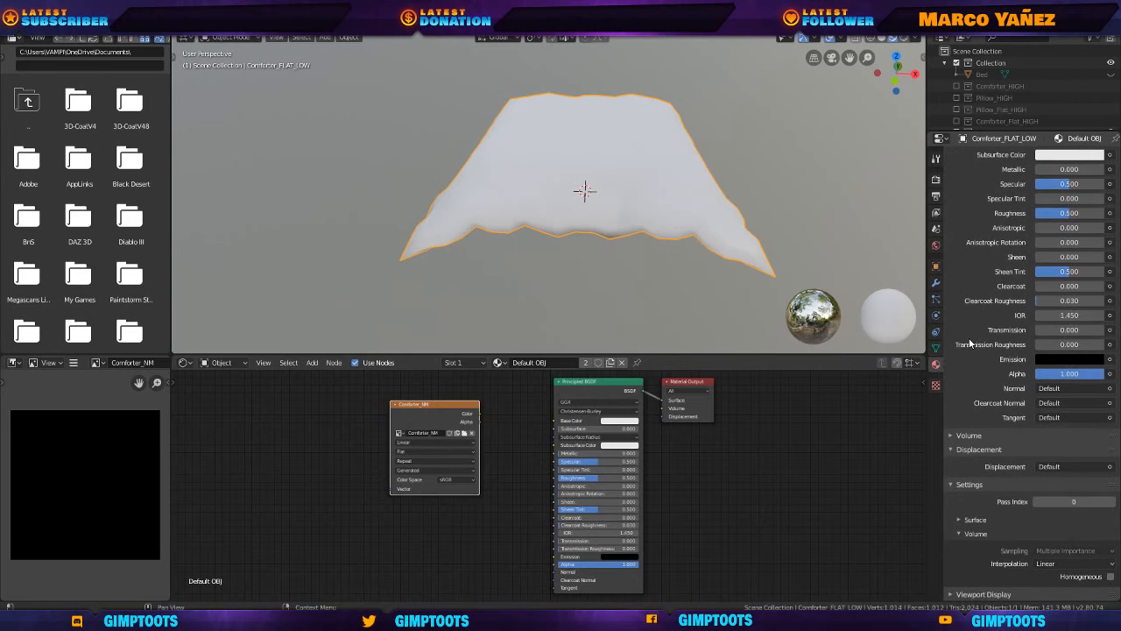
{"action": "scroll", "coordinate": [968, 338], "scroll_direction": "up", "scroll_amount": 8}
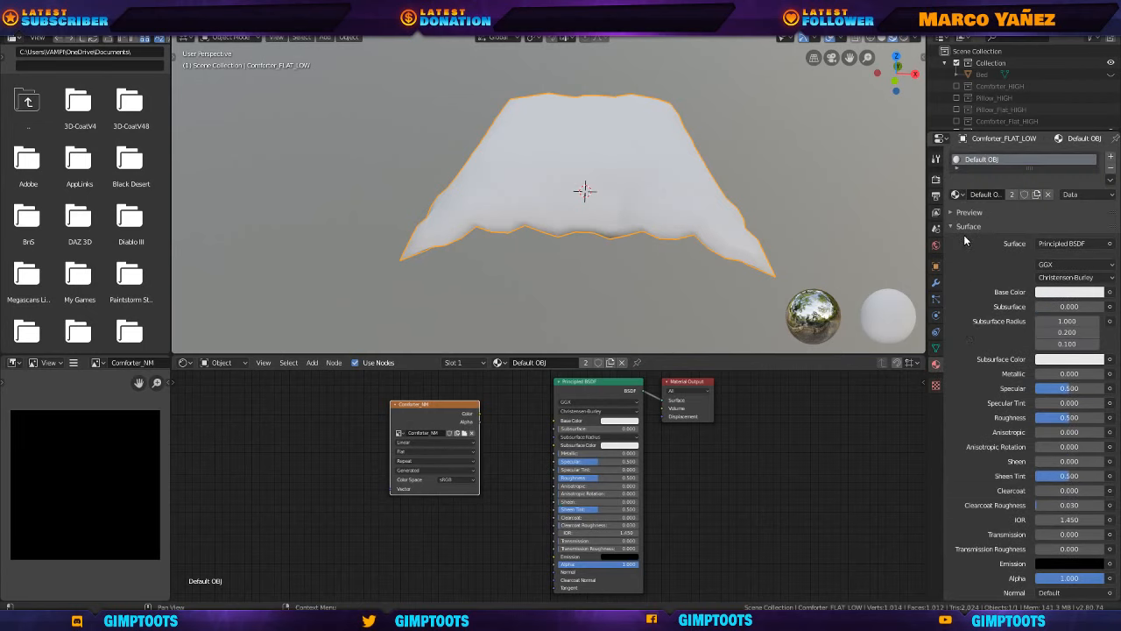
{"action": "left_click", "coordinate": [936, 385]}
{"action": "left_click", "coordinate": [936, 363]}
Set the bake type to Normal in the scene's render settings and expand the Selected to Active options.
{"action": "left_click", "coordinate": [936, 179]}
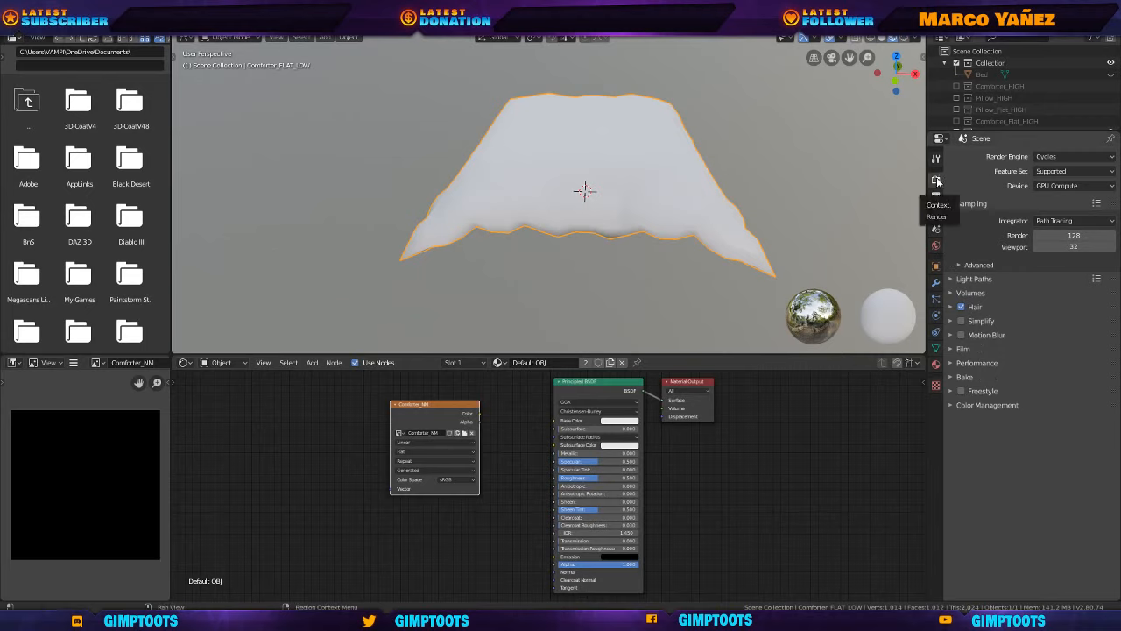
{"action": "left_click", "coordinate": [965, 377]}
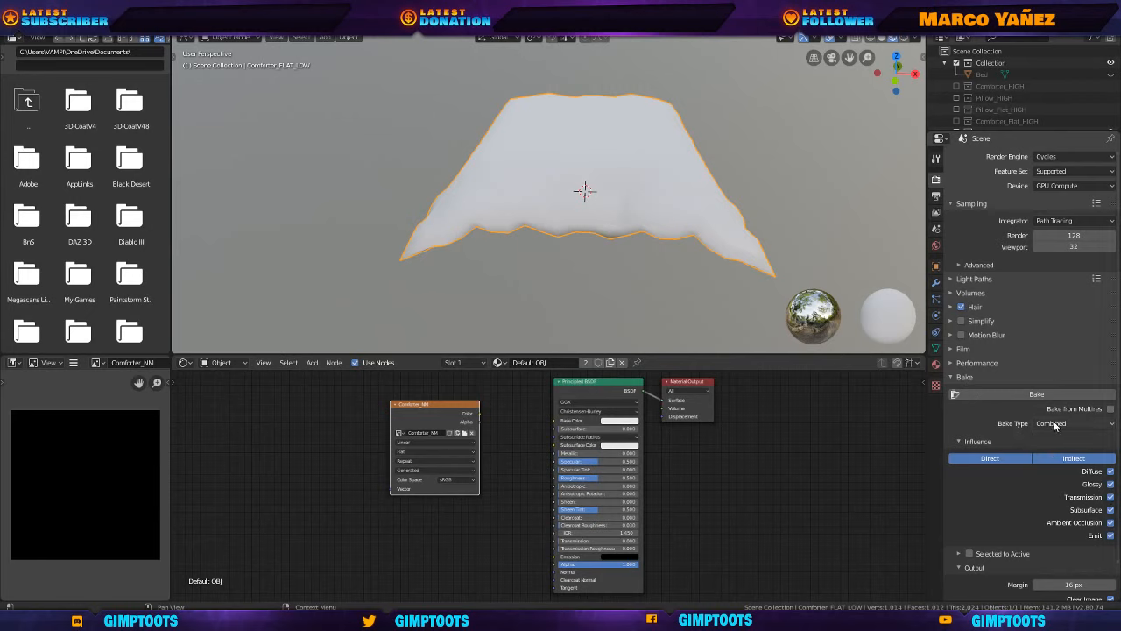
{"action": "scroll", "coordinate": [1051, 425], "scroll_direction": "down", "scroll_amount": 2}
{"action": "left_click", "coordinate": [1040, 390]}
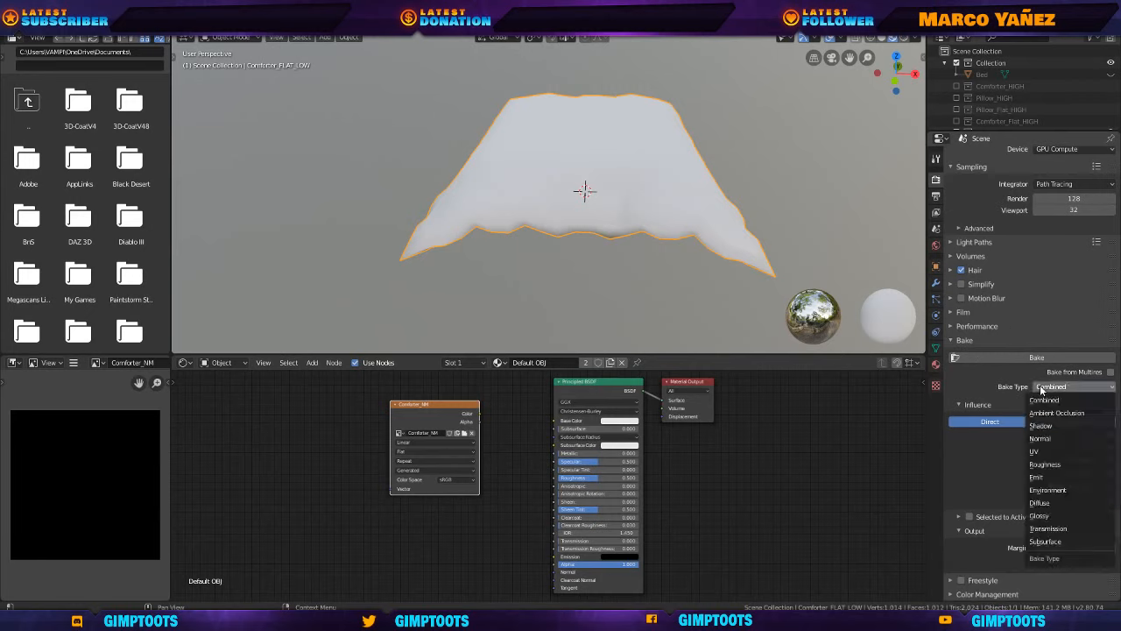
{"action": "left_click", "coordinate": [1041, 438]}
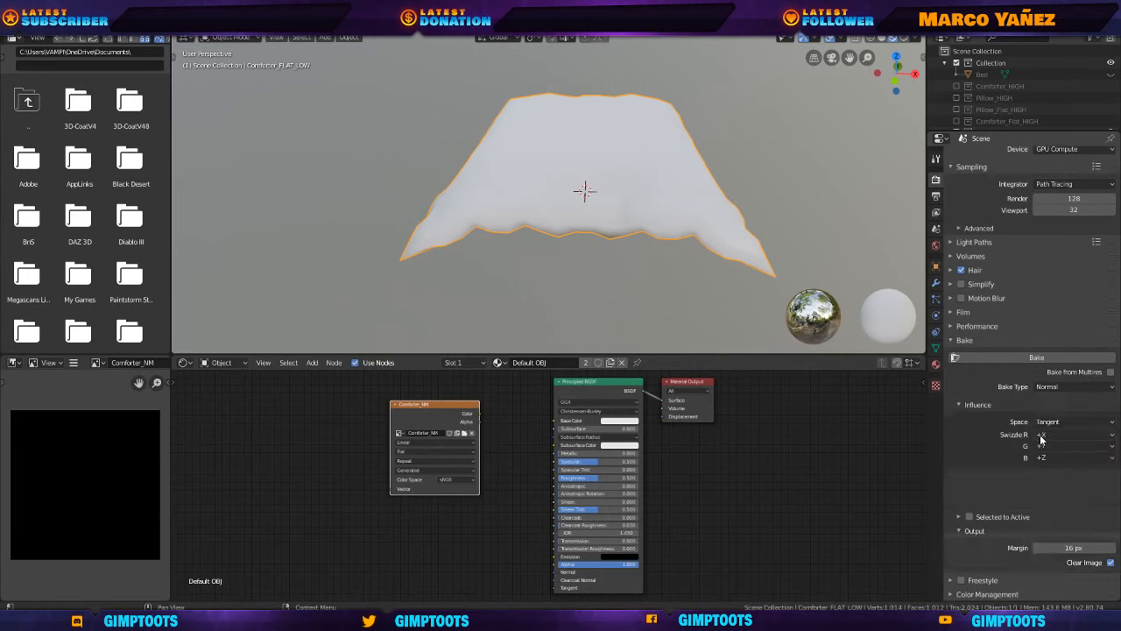
{"action": "scroll", "coordinate": [994, 433], "scroll_direction": "up", "scroll_amount": 2}
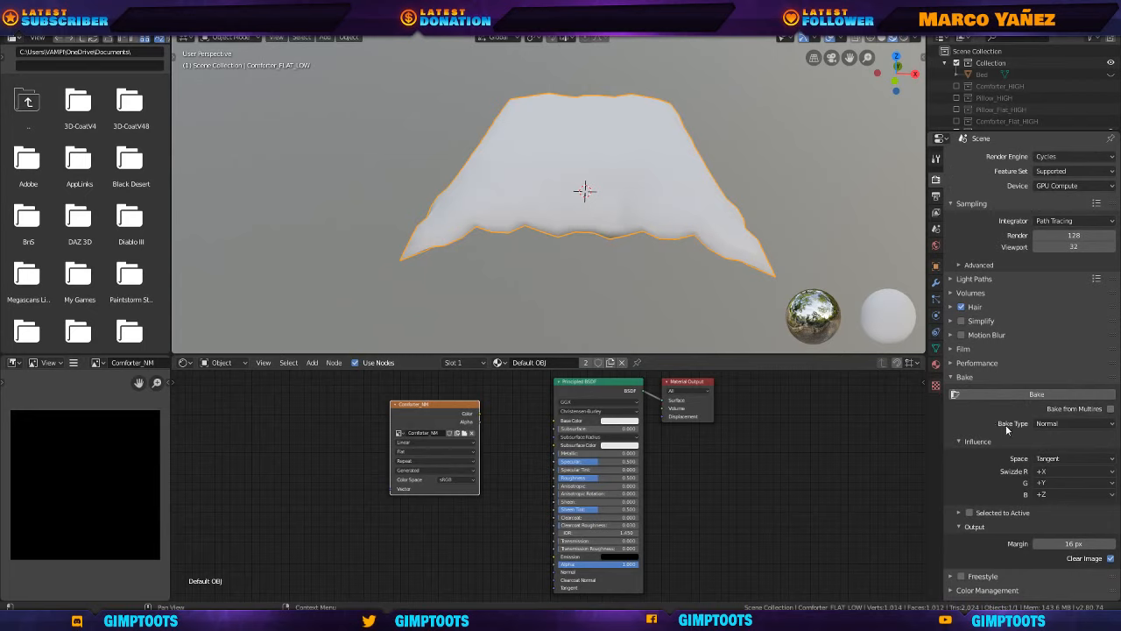
{"action": "left_click", "coordinate": [957, 512]}
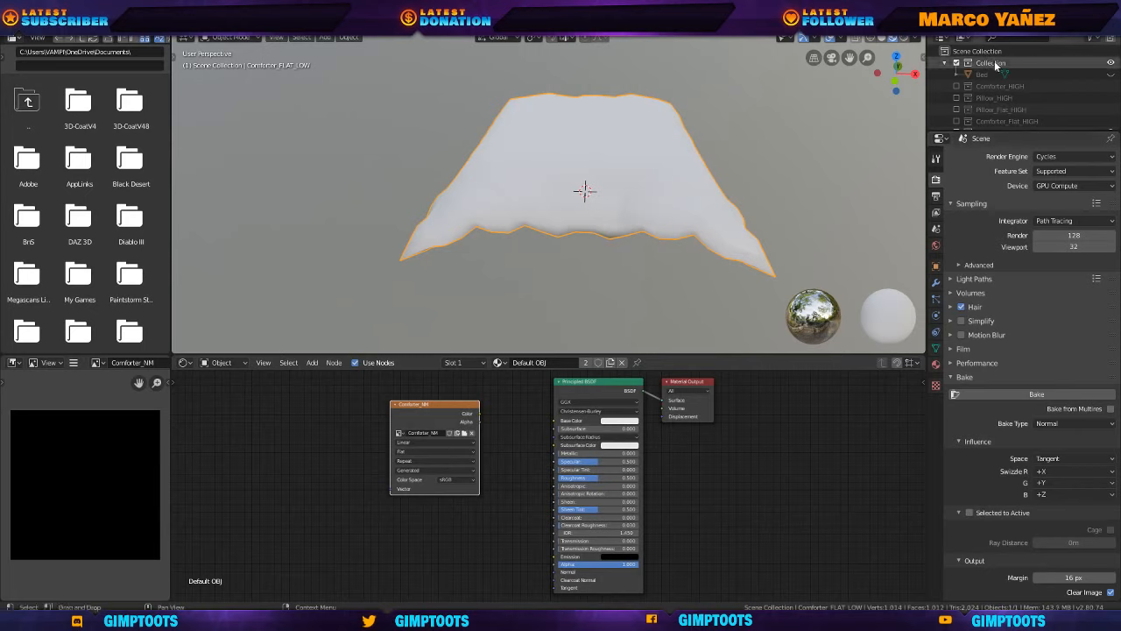
Enable the Comforter_HIGH collection and compare the high-poly comforter with the low-poly one from the side.
{"action": "left_click", "coordinate": [958, 87]}
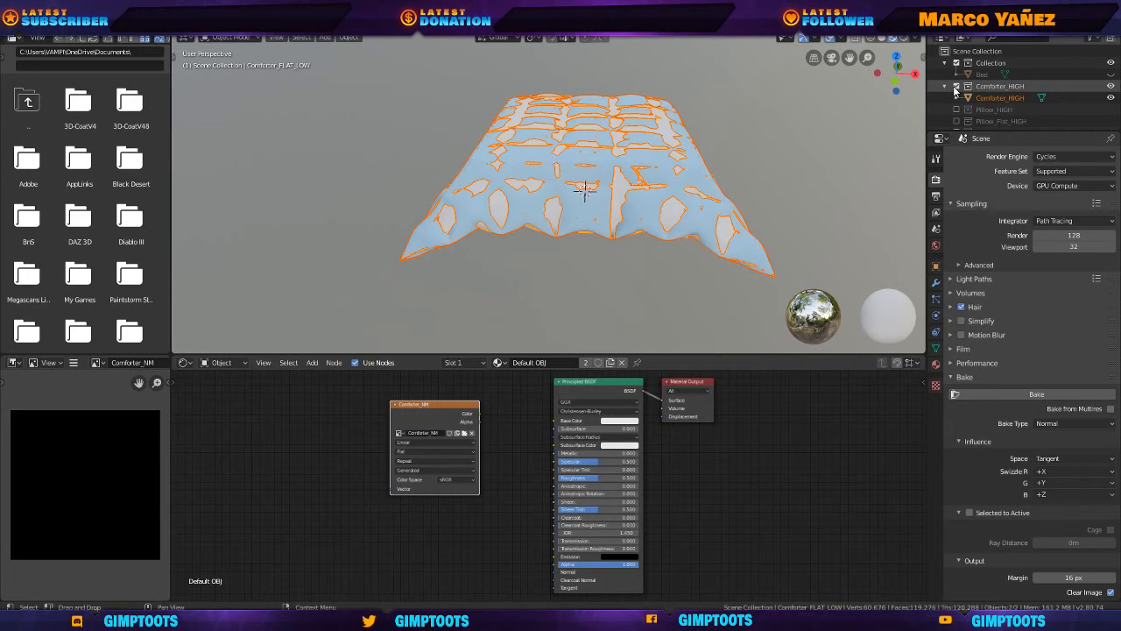
{"action": "left_click", "coordinate": [713, 183]}
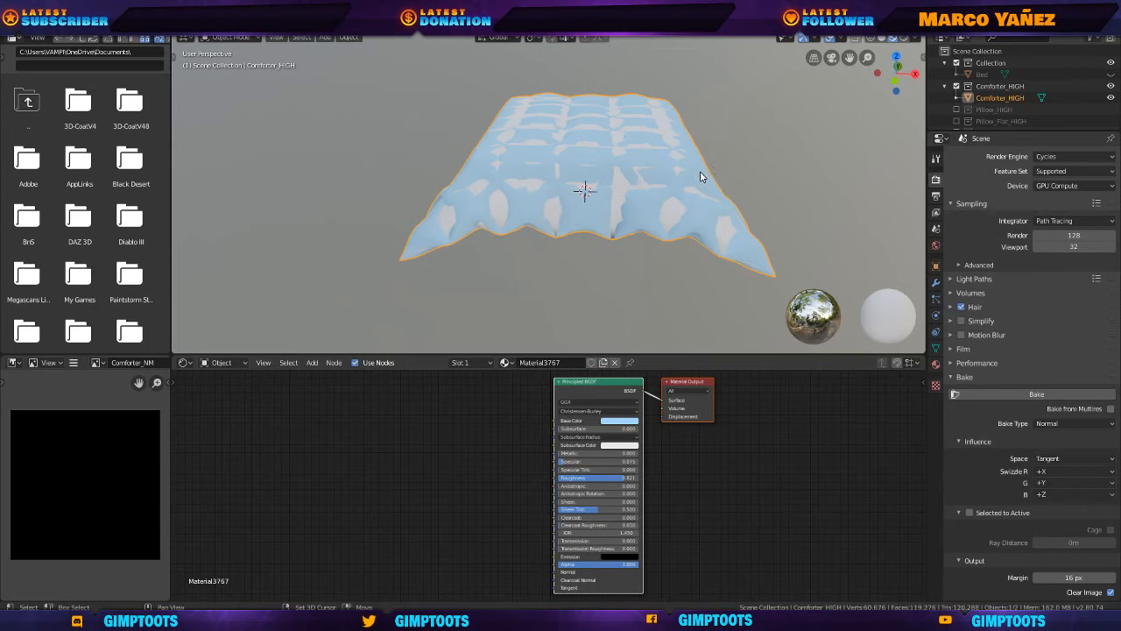
{"action": "left_click", "coordinate": [700, 173]}
{"action": "scroll", "coordinate": [979, 72], "scroll_direction": "down", "scroll_amount": 3}
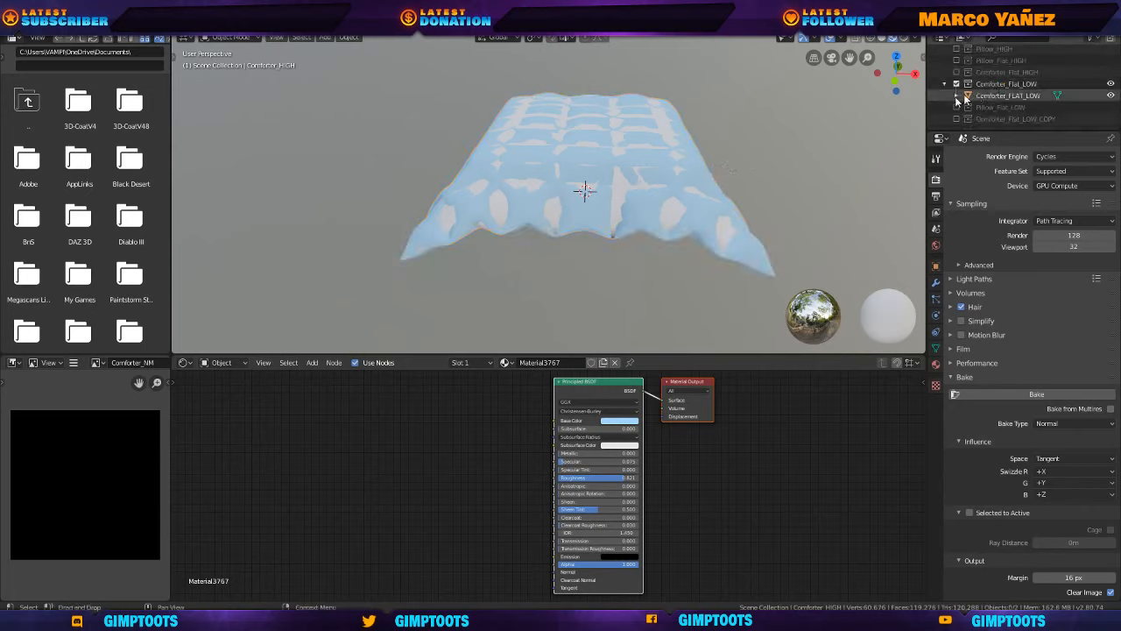
{"action": "middle_click_drag", "start_coordinate": [711, 179], "coordinate": [514, 140]}
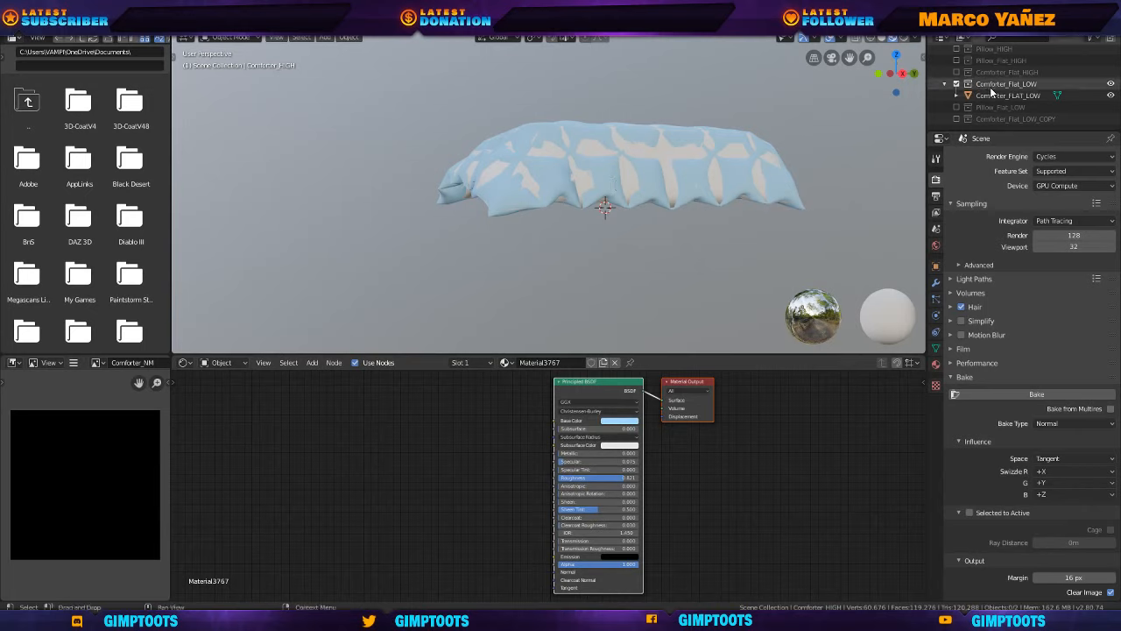
Select Comforter_HIGH and add Comforter_FLAT_LOW to the selection as the active object.
{"action": "scroll", "coordinate": [992, 91], "scroll_direction": "up", "scroll_amount": 3}
{"action": "scroll", "coordinate": [993, 91], "scroll_direction": "down", "scroll_amount": 3}
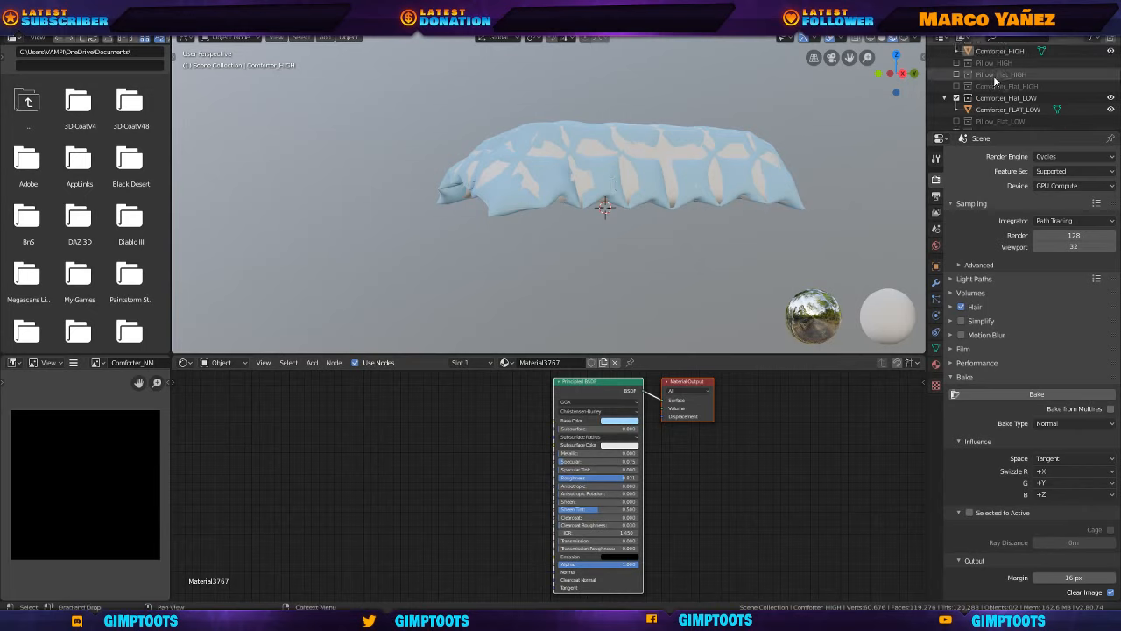
{"action": "left_click", "coordinate": [996, 52]}
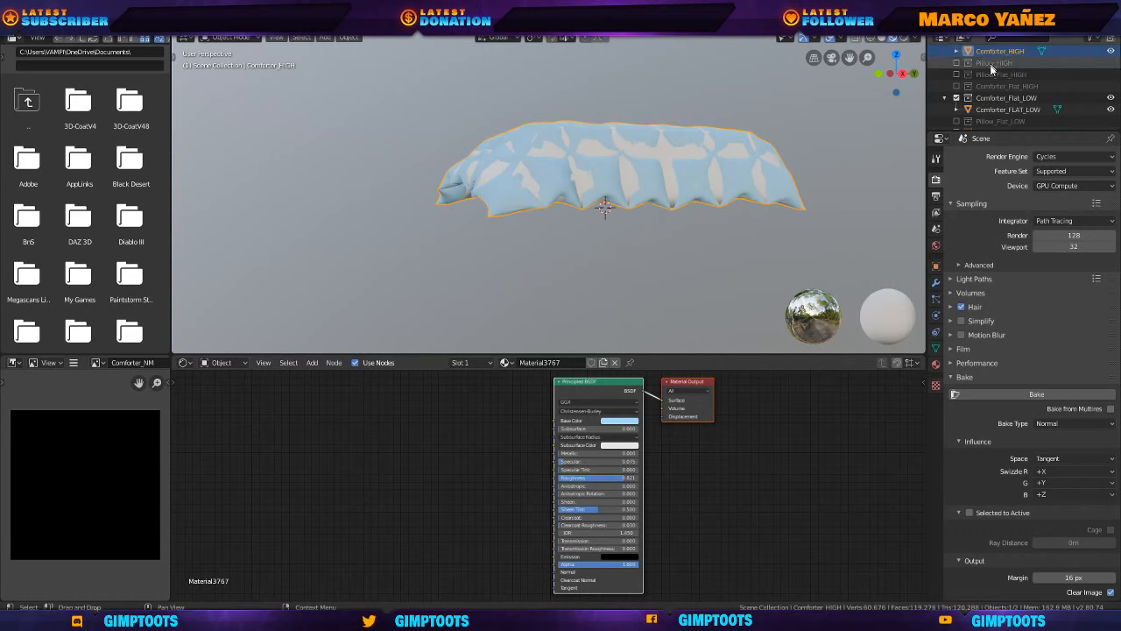
{"action": "left_click", "coordinate": [995, 110], "text": "ctrl"}
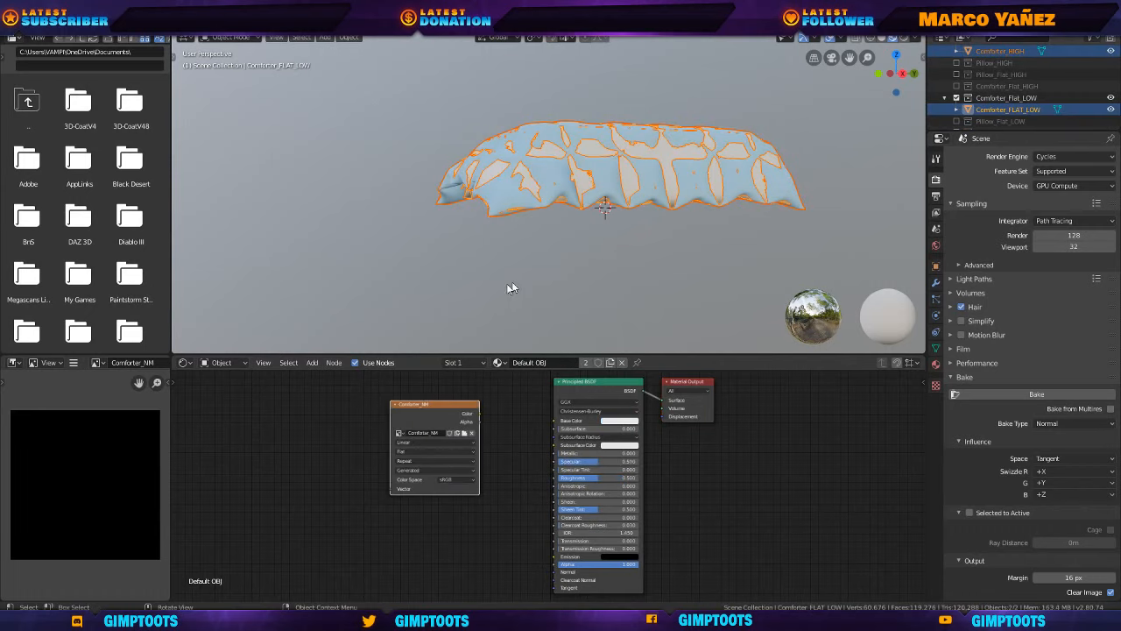
{"action": "middle_click_drag", "start_coordinate": [505, 262], "coordinate": [572, 236]}
Save the project as a new incremented version of Bed_Pillow.blend in the Bed folder.
{"action": "left_click", "coordinate": [49, 24]}
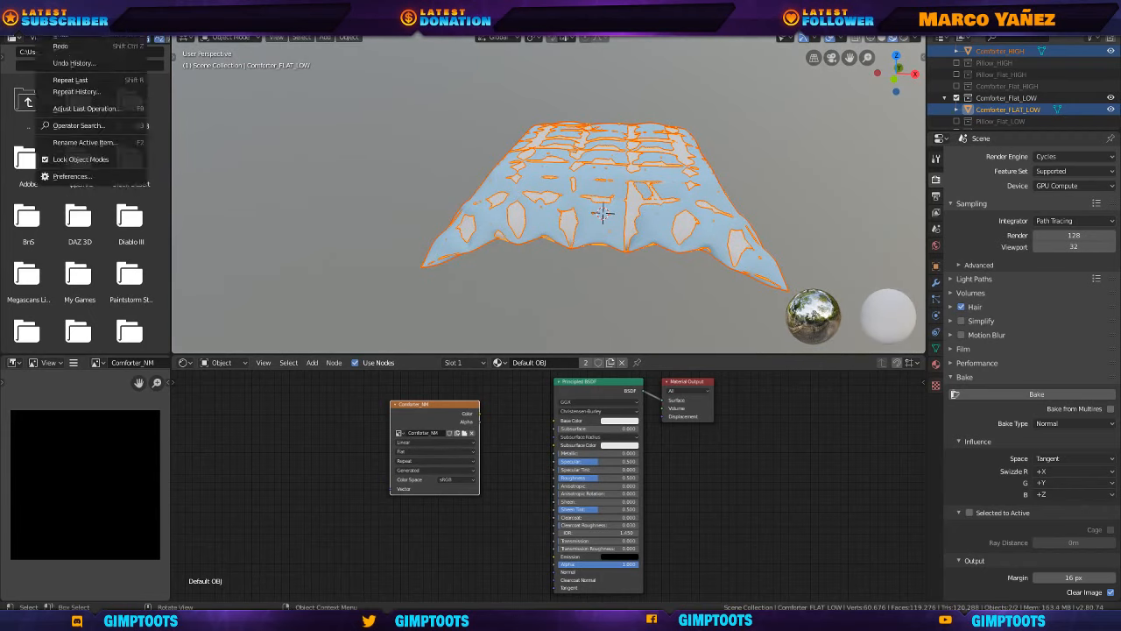
{"action": "mouse_move", "coordinate": [27, 23]}
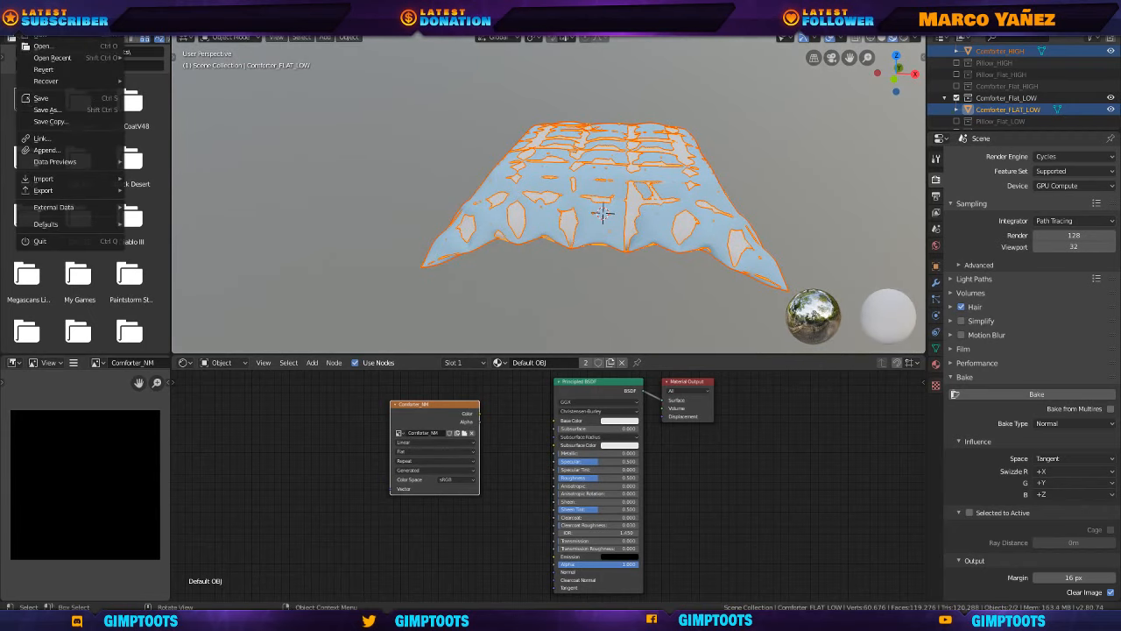
{"action": "left_click", "coordinate": [70, 107]}
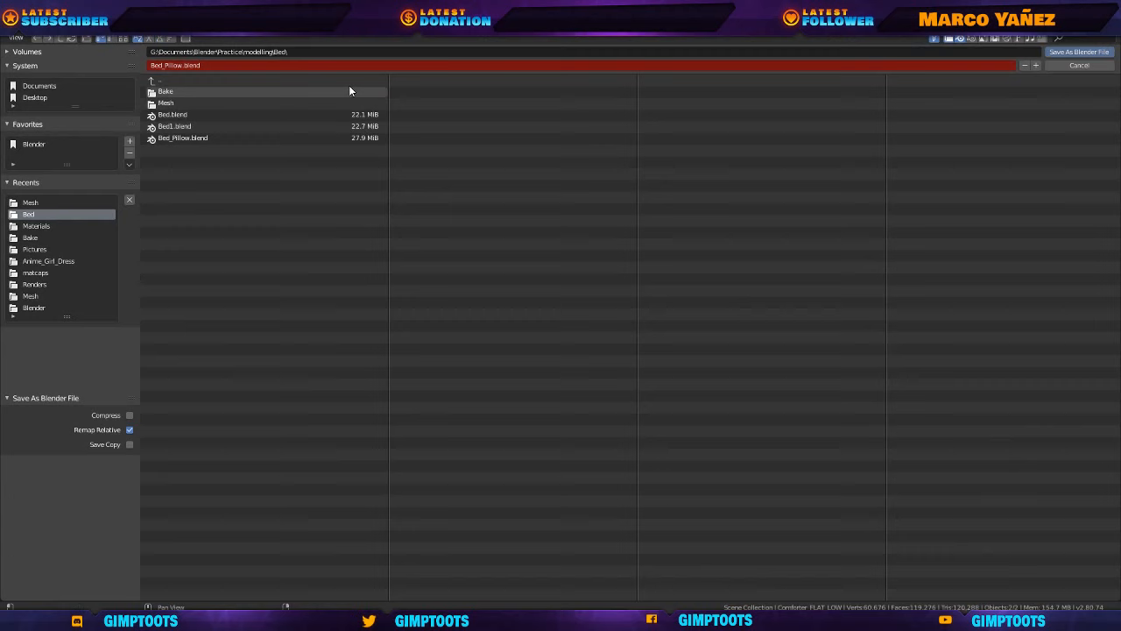
{"action": "left_click", "coordinate": [1037, 65]}
{"action": "left_click", "coordinate": [1063, 51]}
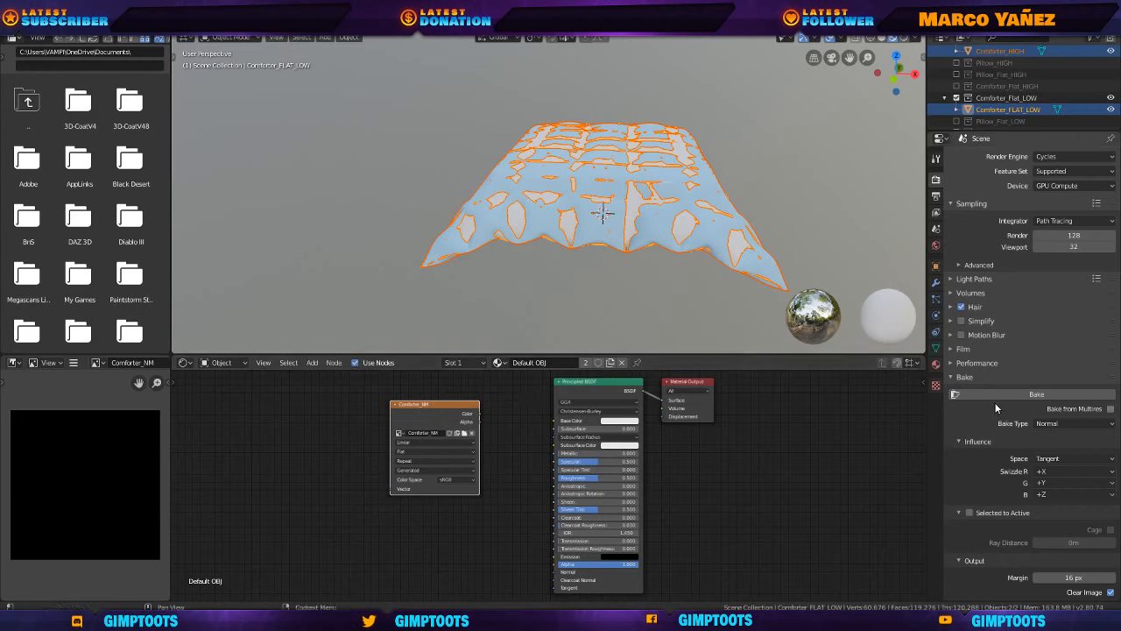
Enable Selected to Active for the normal bake, trying the Cage option and leaving it off.
{"action": "scroll", "coordinate": [988, 421], "scroll_direction": "down", "scroll_amount": 1}
{"action": "left_click", "coordinate": [968, 488]}
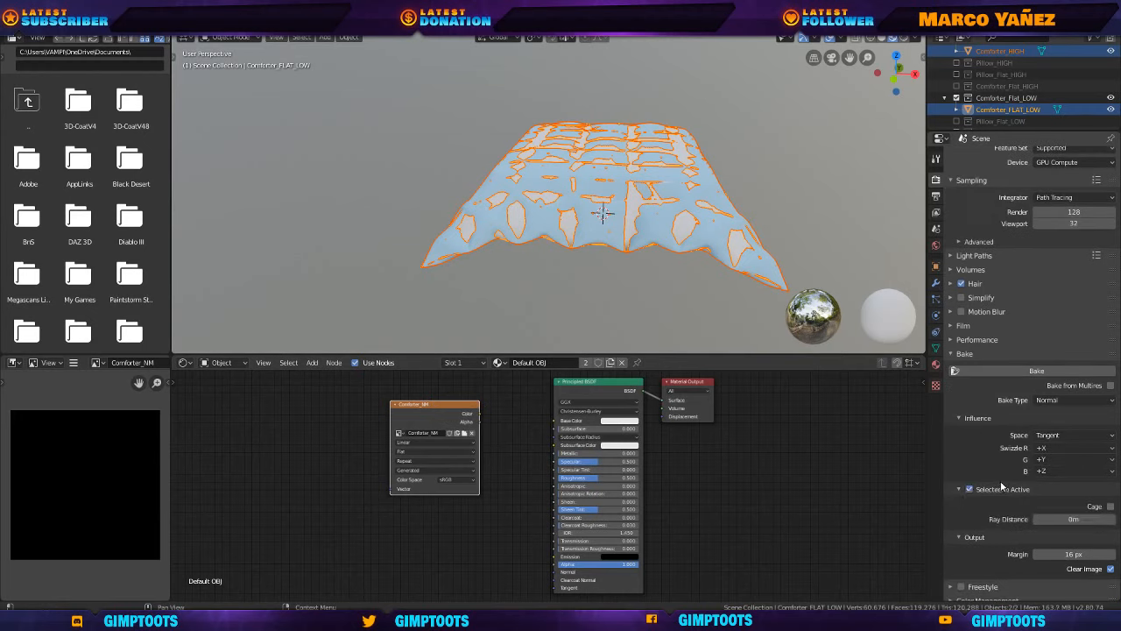
{"action": "left_click", "coordinate": [1110, 506]}
{"action": "left_click", "coordinate": [1109, 506]}
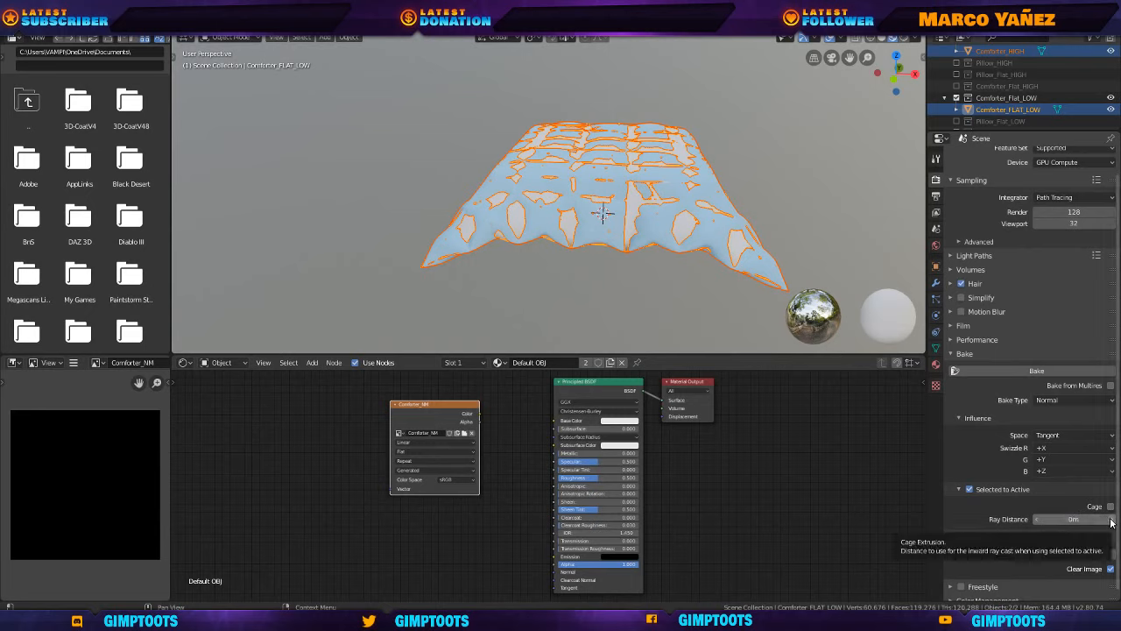
Set the bake ray distance to 0.1 m and bake the high-poly comforter's normals into the Comforter_NM image.
{"action": "left_click", "coordinate": [1110, 521]}
{"action": "left_click", "coordinate": [1110, 521]}
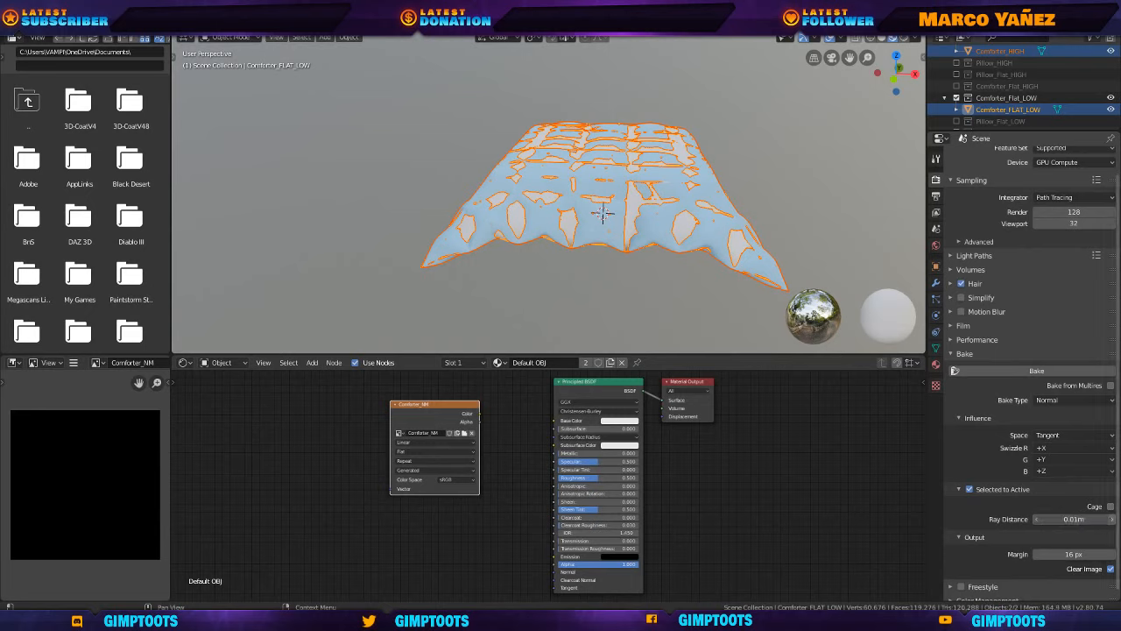
{"action": "left_click", "coordinate": [1111, 521]}
{"action": "left_click", "coordinate": [1111, 521]}
{"action": "left_click", "coordinate": [1111, 521]}
{"action": "left_click", "coordinate": [1110, 521]}
{"action": "left_click", "coordinate": [1111, 521]}
{"action": "left_click", "coordinate": [1111, 521]}
{"action": "left_click", "coordinate": [1111, 520]}
{"action": "left_click", "coordinate": [1111, 519]}
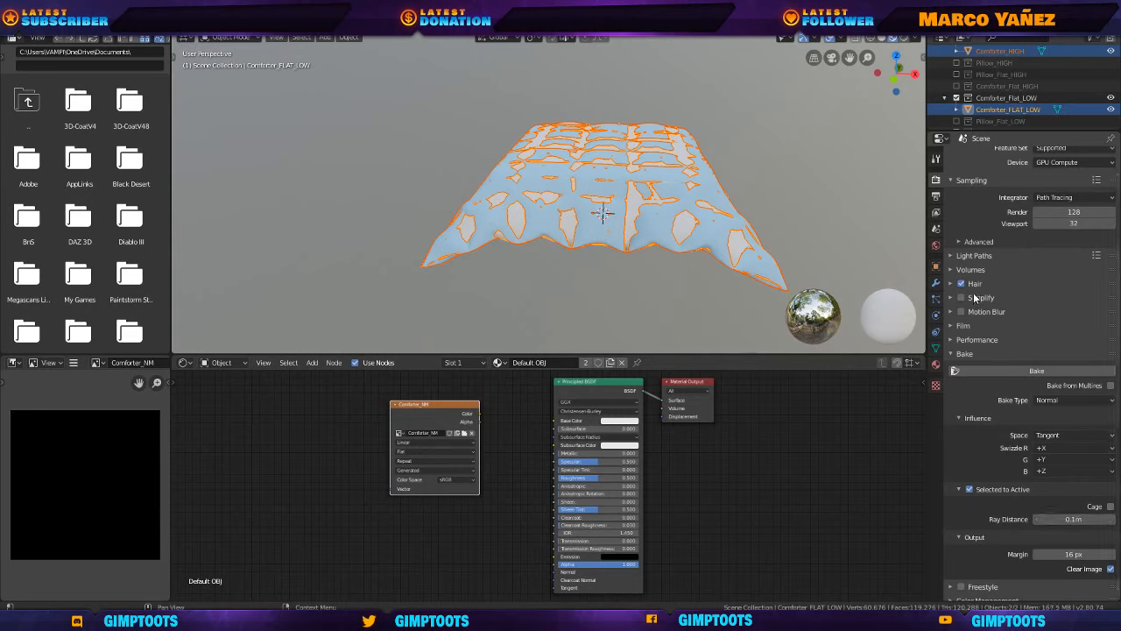
{"action": "left_click", "coordinate": [975, 372]}
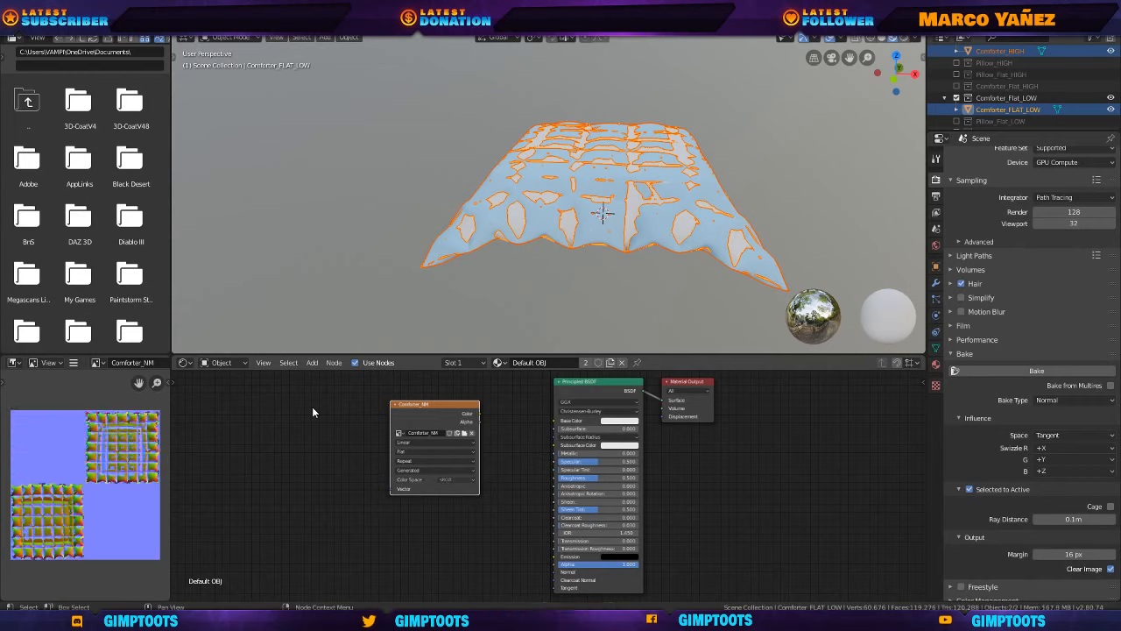
Examine the quilted islands and their edges in the baked Comforter_NM image up close for baking artifacts.
{"action": "scroll", "coordinate": [108, 459], "scroll_direction": "up", "scroll_amount": 3}
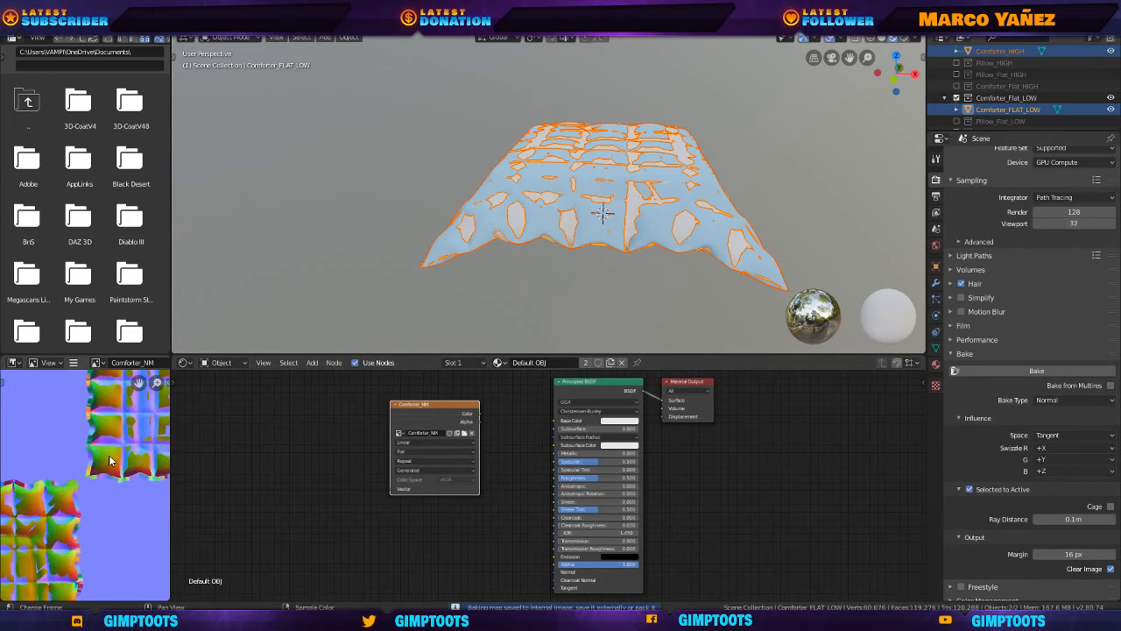
{"action": "scroll", "coordinate": [119, 447], "scroll_direction": "up", "scroll_amount": 2}
{"action": "middle_click_drag", "start_coordinate": [119, 447], "coordinate": [56, 489]}
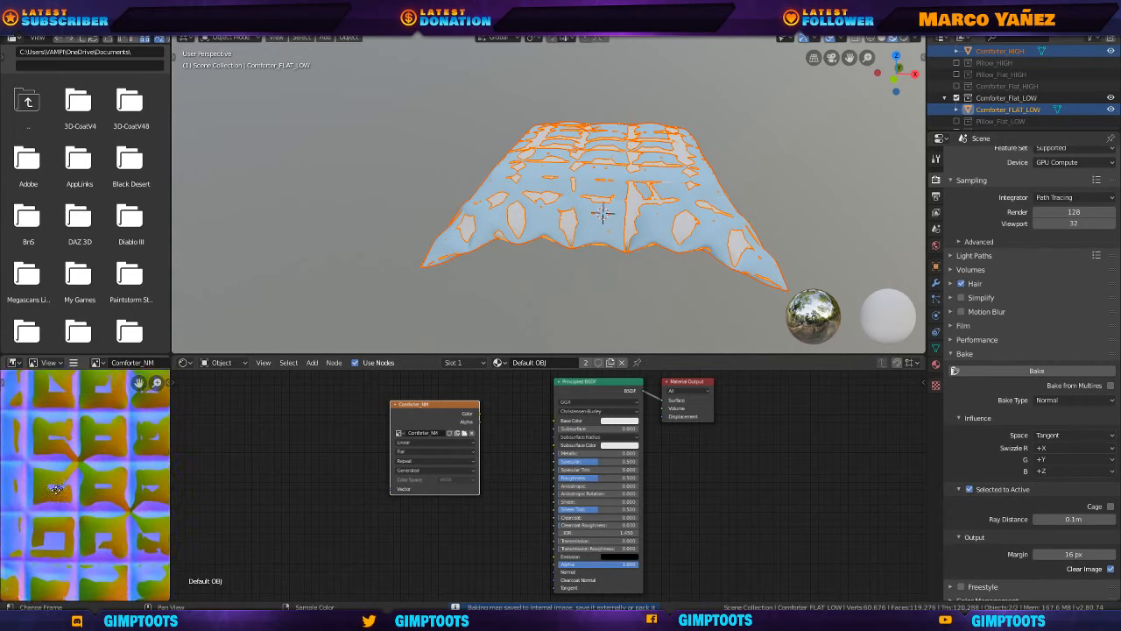
{"action": "scroll", "coordinate": [85, 449], "scroll_direction": "down", "scroll_amount": 5}
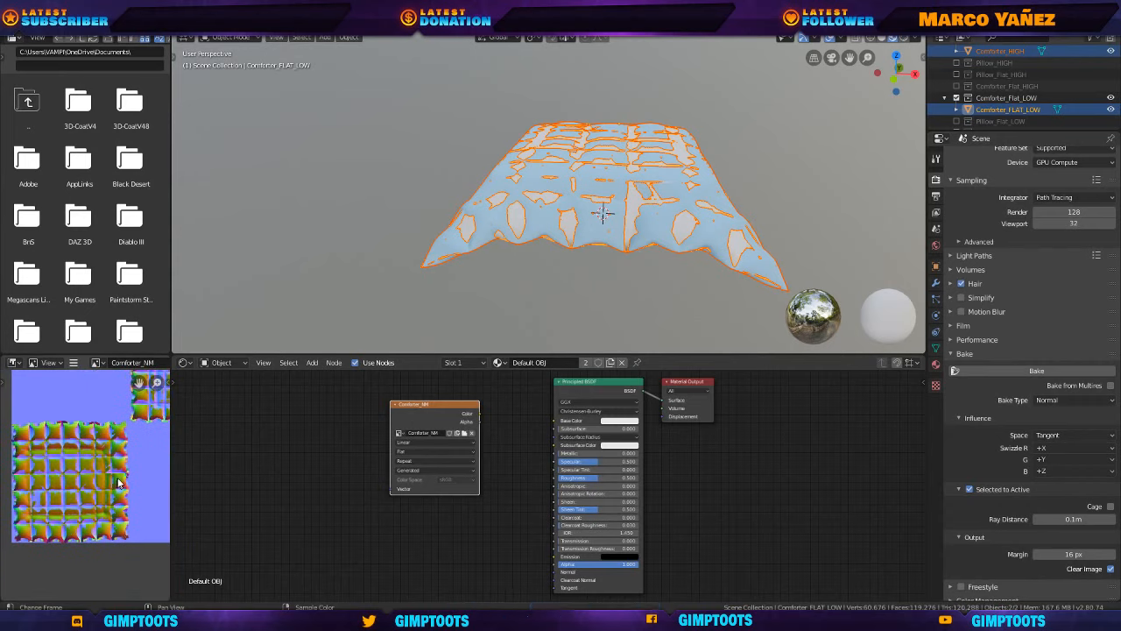
{"action": "scroll", "coordinate": [124, 433], "scroll_direction": "up", "scroll_amount": 5}
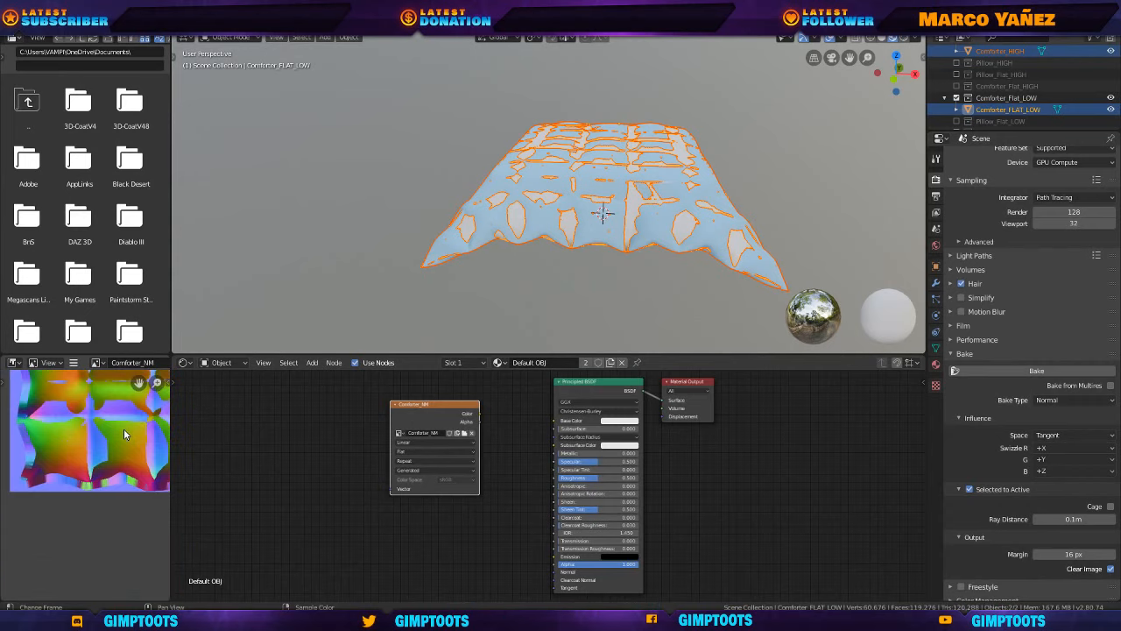
{"action": "middle_click_drag", "start_coordinate": [123, 430], "coordinate": [61, 473]}
{"action": "middle_click_drag", "start_coordinate": [133, 411], "coordinate": [75, 479]}
{"action": "middle_click_drag", "start_coordinate": [106, 445], "coordinate": [69, 495]}
{"action": "middle_click_drag", "start_coordinate": [110, 405], "coordinate": [67, 463]}
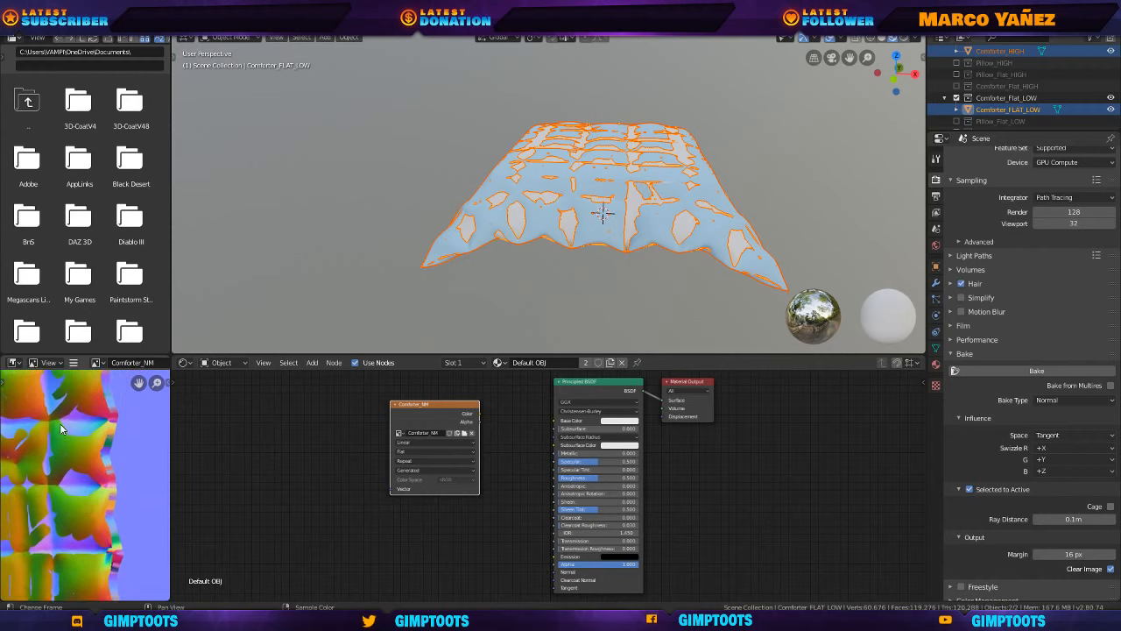
{"action": "scroll", "coordinate": [61, 428], "scroll_direction": "down", "scroll_amount": 3}
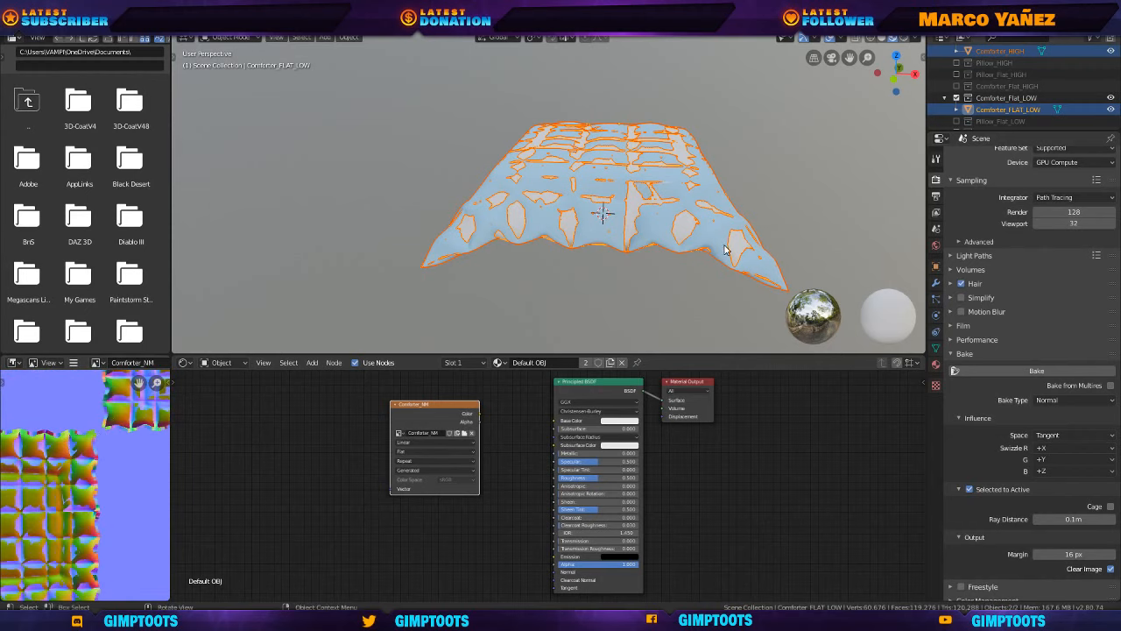
{"action": "middle_click_drag", "start_coordinate": [726, 248], "coordinate": [593, 207]}
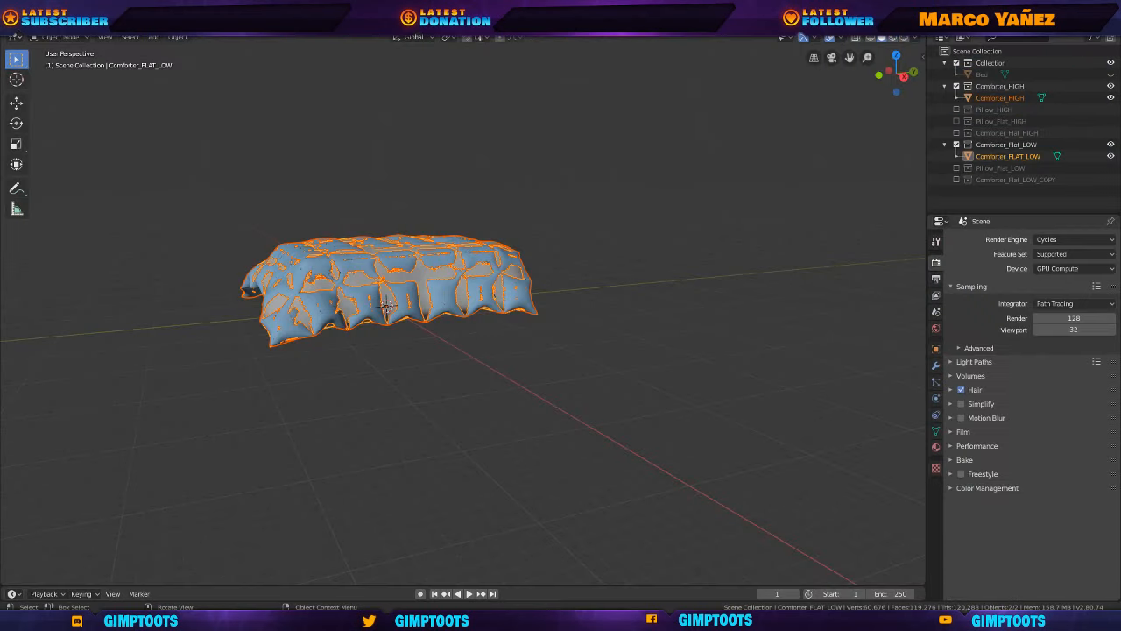
Duplicate the low-poly Comforter_FLAT_LOW object in place within the Comforter_Flat_LOW collection.
{"action": "left_click", "coordinate": [989, 158]}
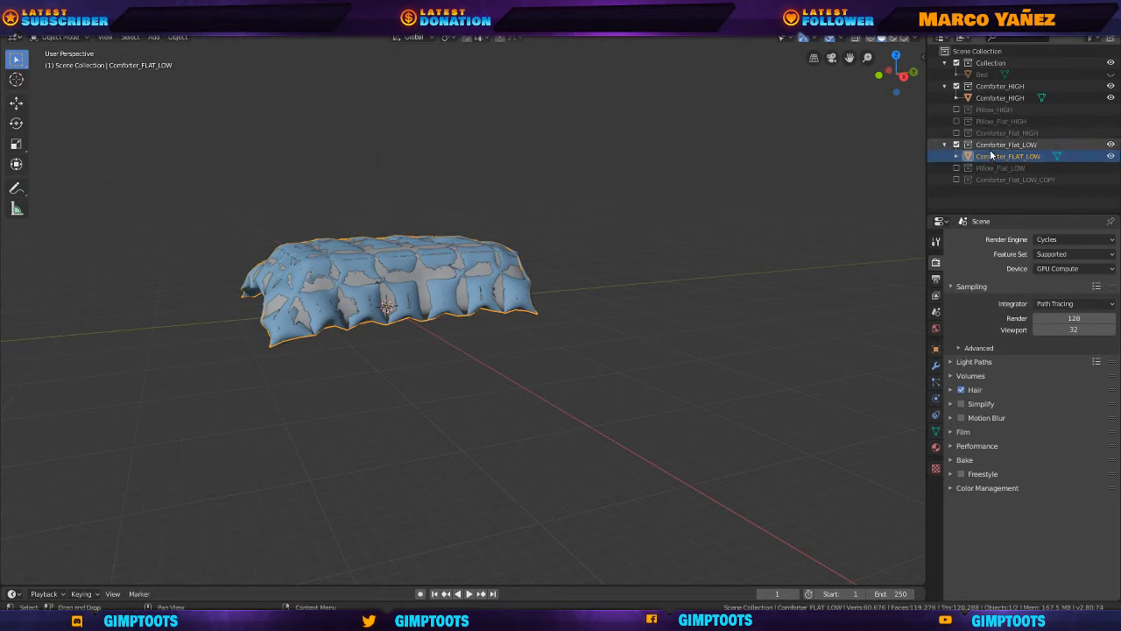
{"action": "left_click", "coordinate": [994, 147]}
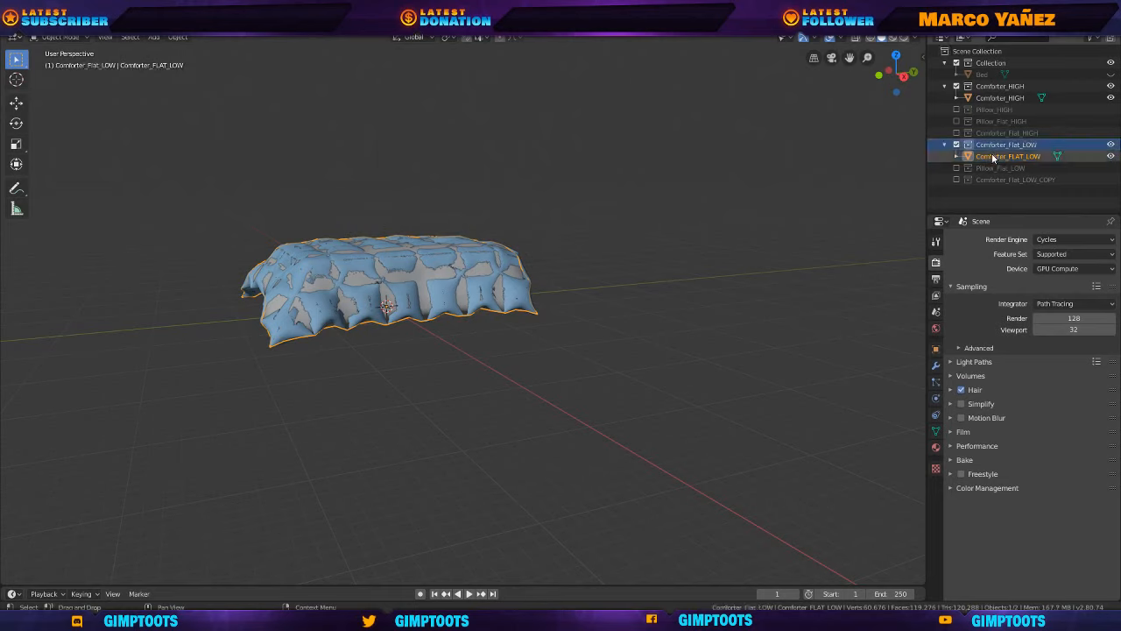
{"action": "key", "text": "shift+d"}
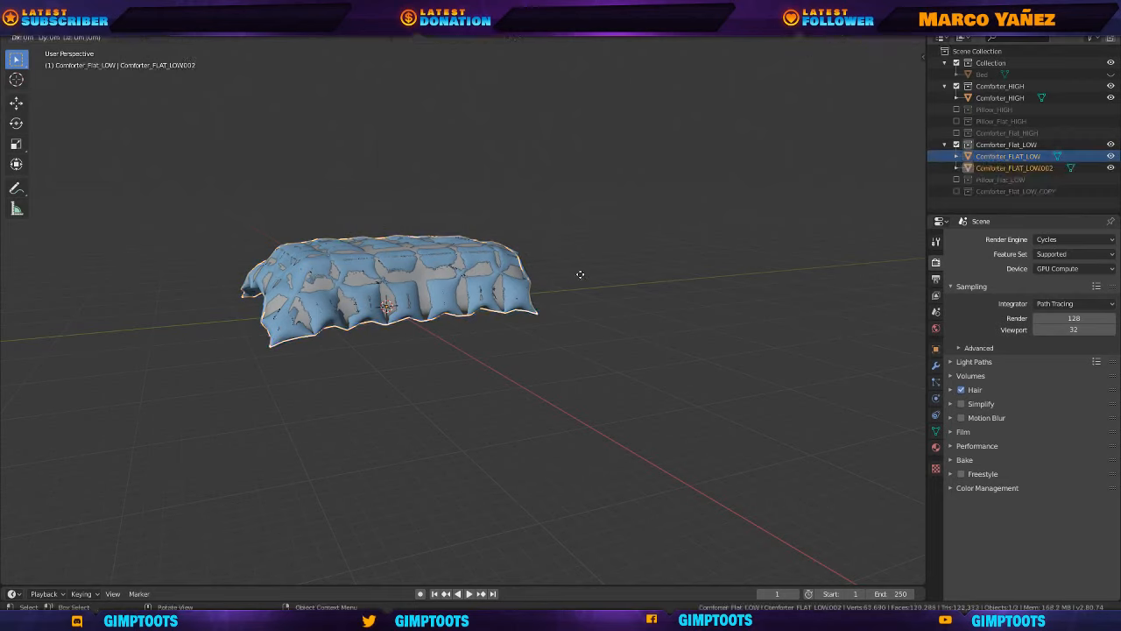
{"action": "key", "text": "Escape"}
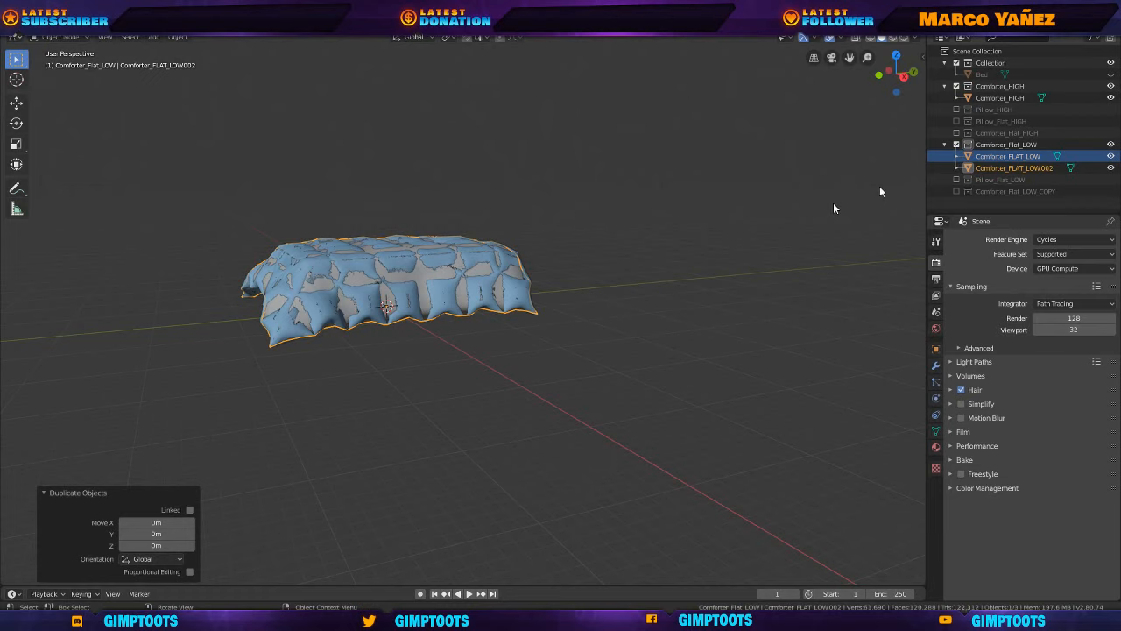
Rename the duplicated low-poly comforter as Comforter_Flat_Cage.
{"action": "left_click", "coordinate": [1052, 168]}
{"action": "double_click", "coordinate": [1054, 168]}
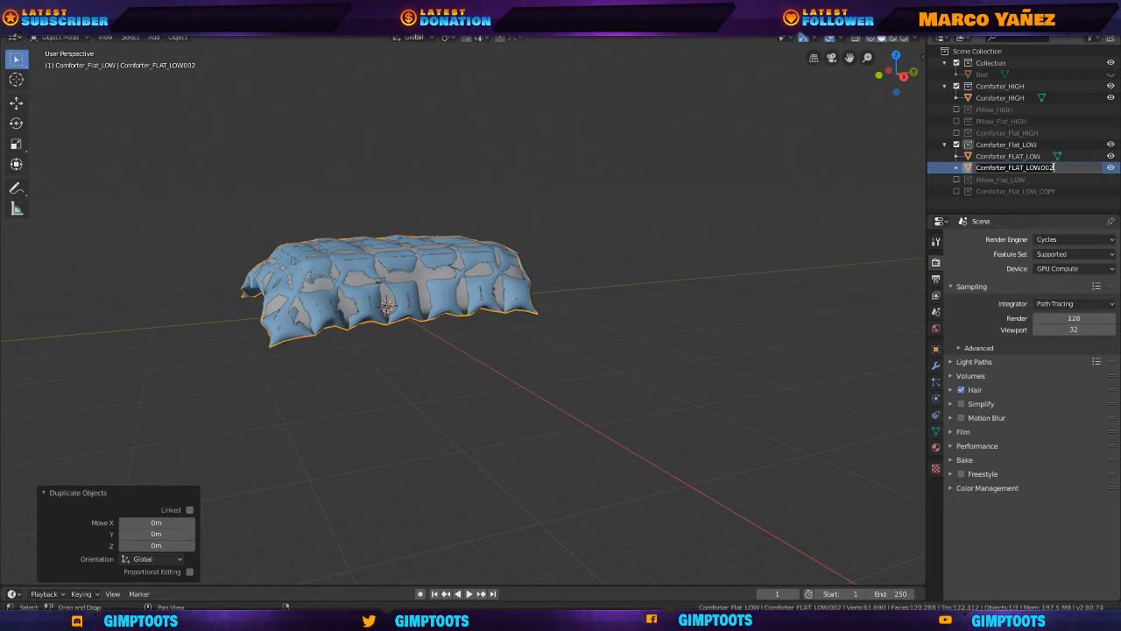
{"action": "type", "text": "Comfort"}
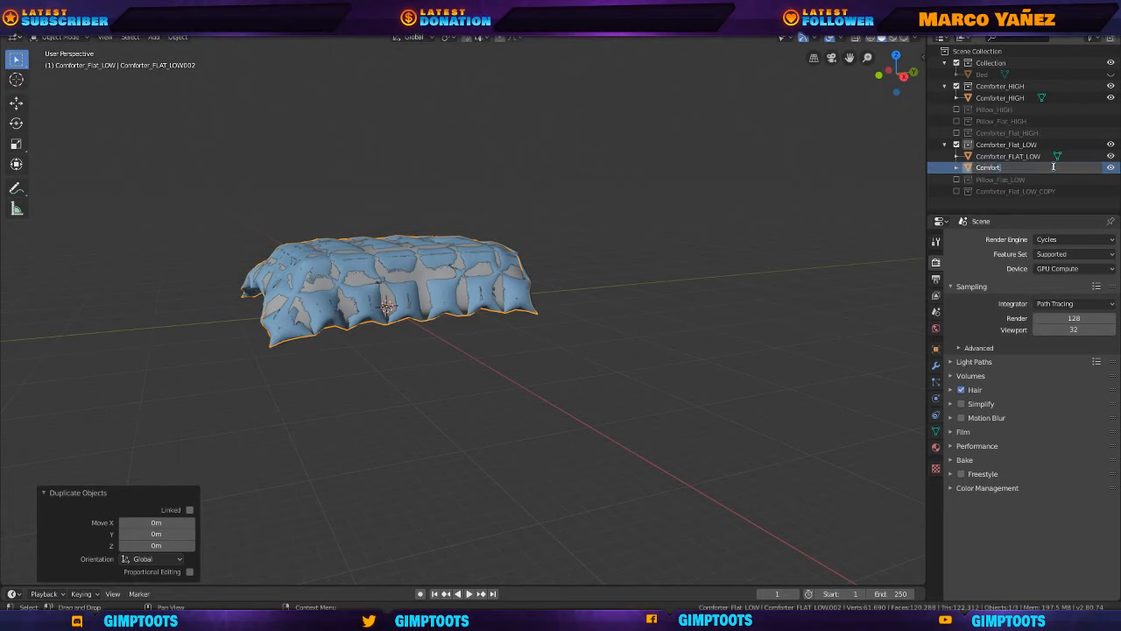
{"action": "type", "text": "er_Flat_Cage"}
{"action": "key", "text": "Return"}
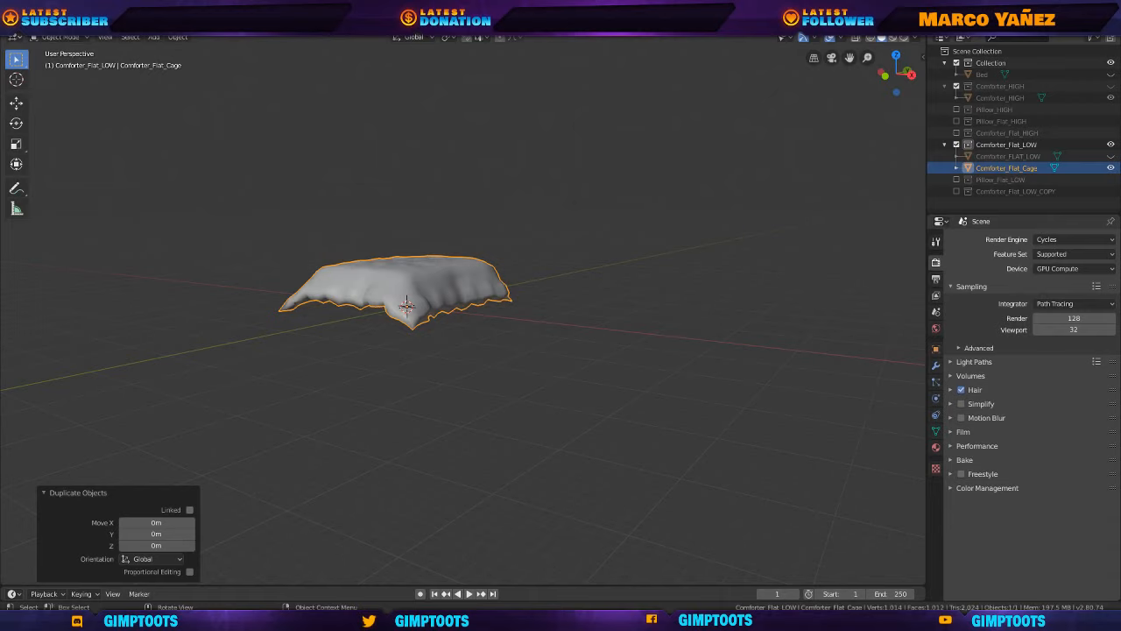
{"action": "middle_click_drag", "start_coordinate": [520, 296], "coordinate": [556, 355]}
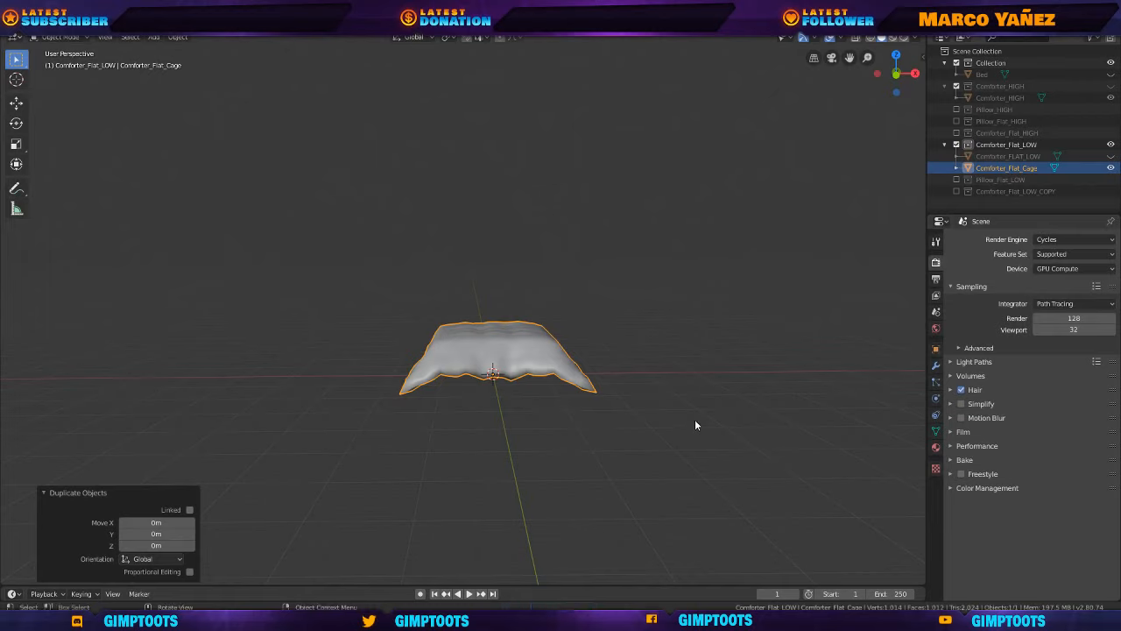
{"action": "middle_click_drag", "start_coordinate": [629, 410], "coordinate": [583, 420]}
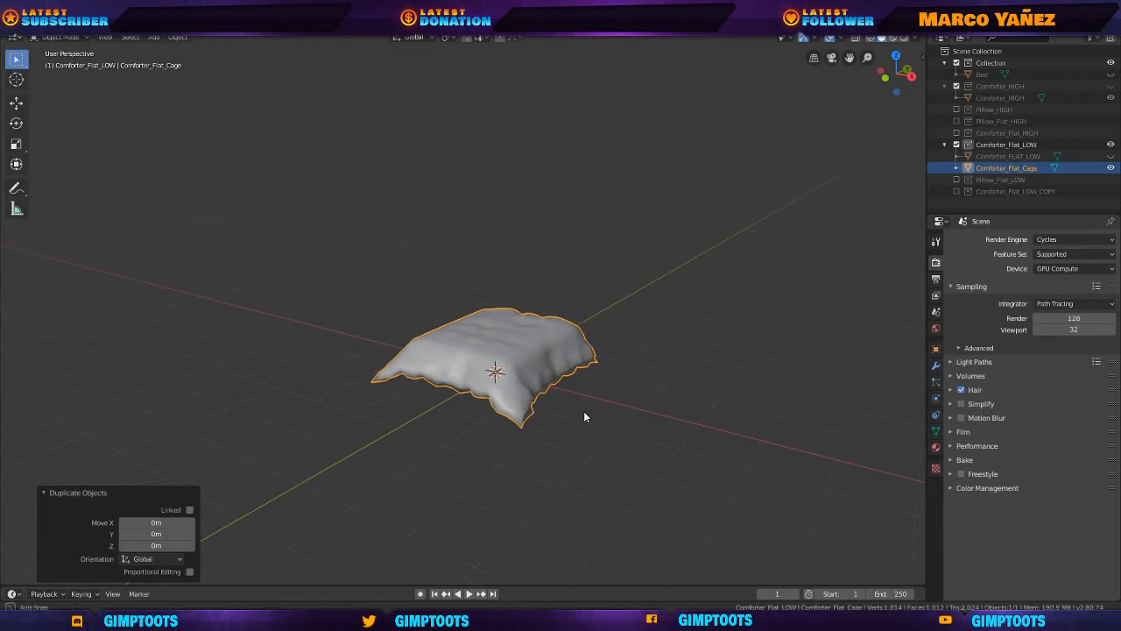
{"action": "left_click", "coordinate": [46, 25]}
{"action": "mouse_move", "coordinate": [27, 25]}
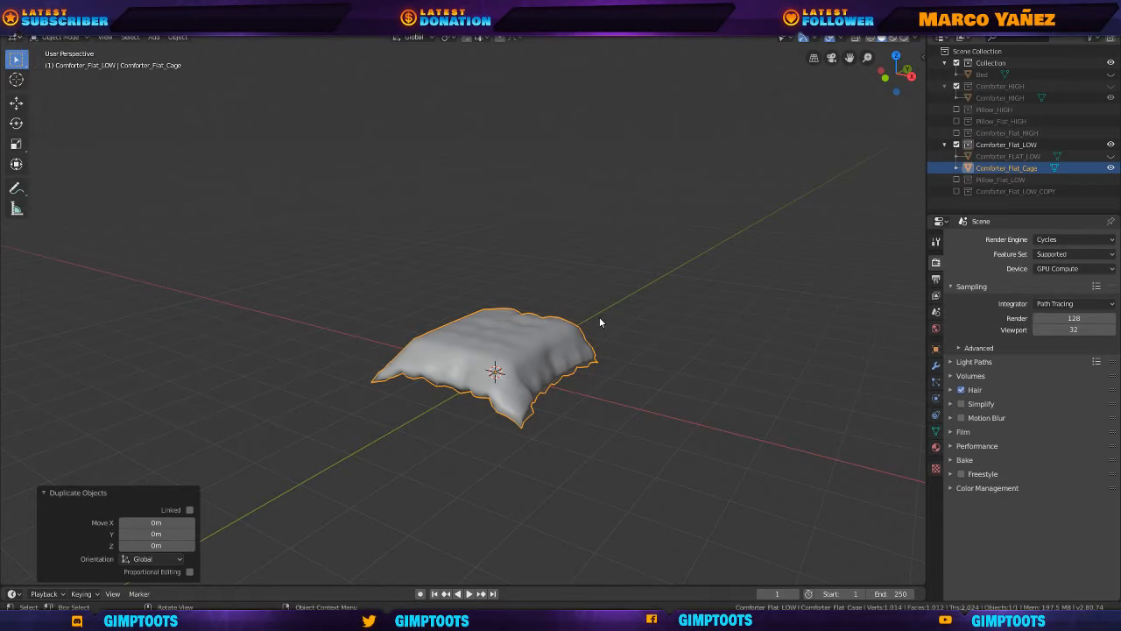
{"action": "left_click", "coordinate": [66, 25]}
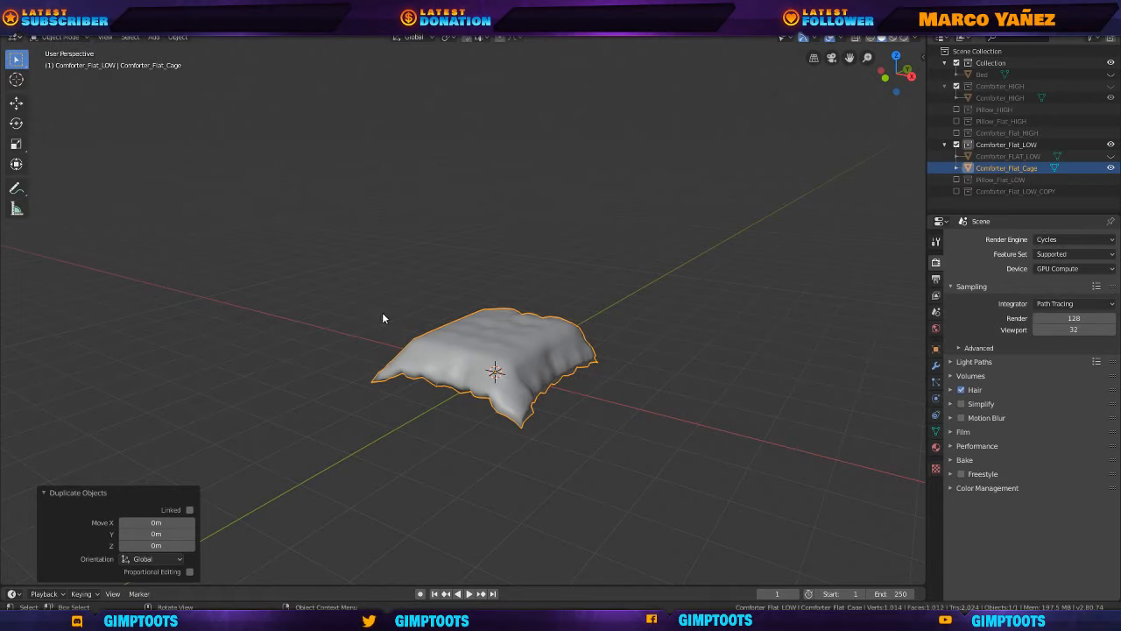